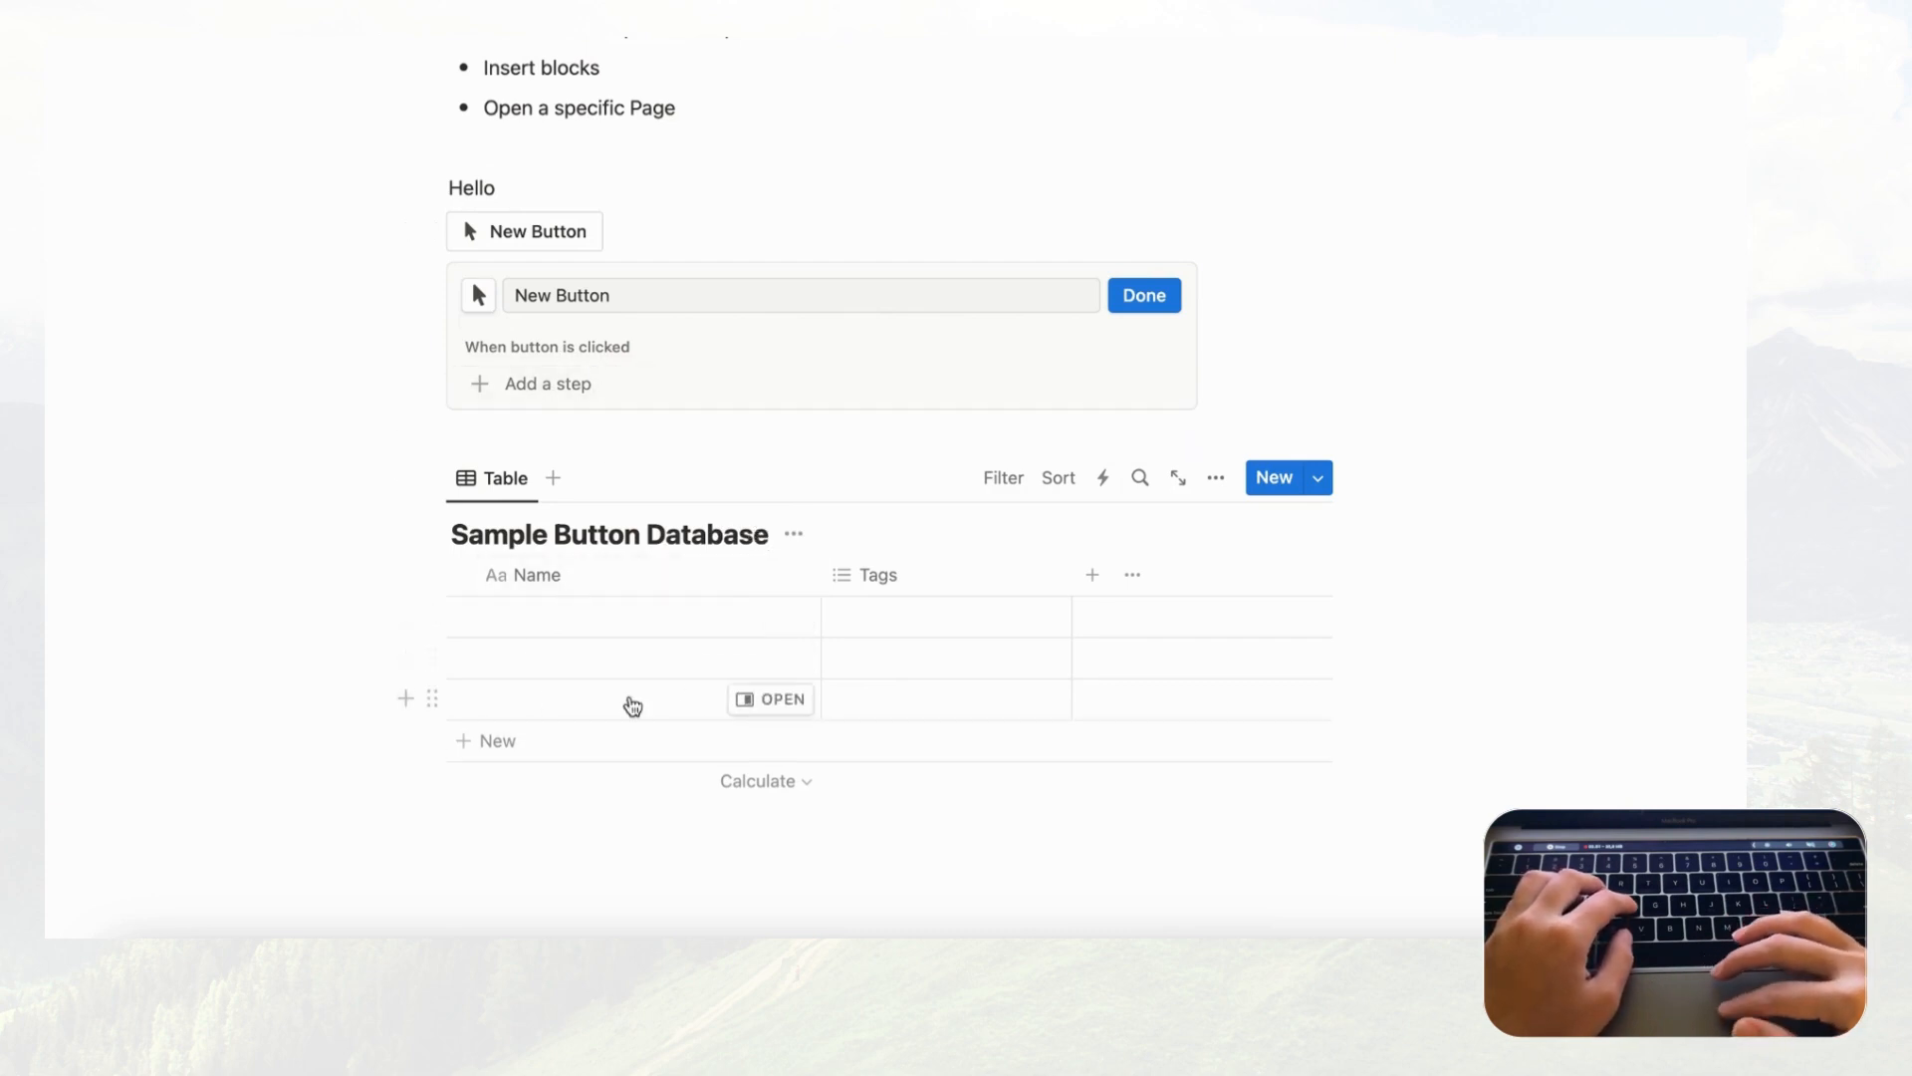
# Step: Rename the button as Add New Page and give it a step that adds a page to the first-listed Sample Button Database
pyautogui.tripleClick(597, 296)
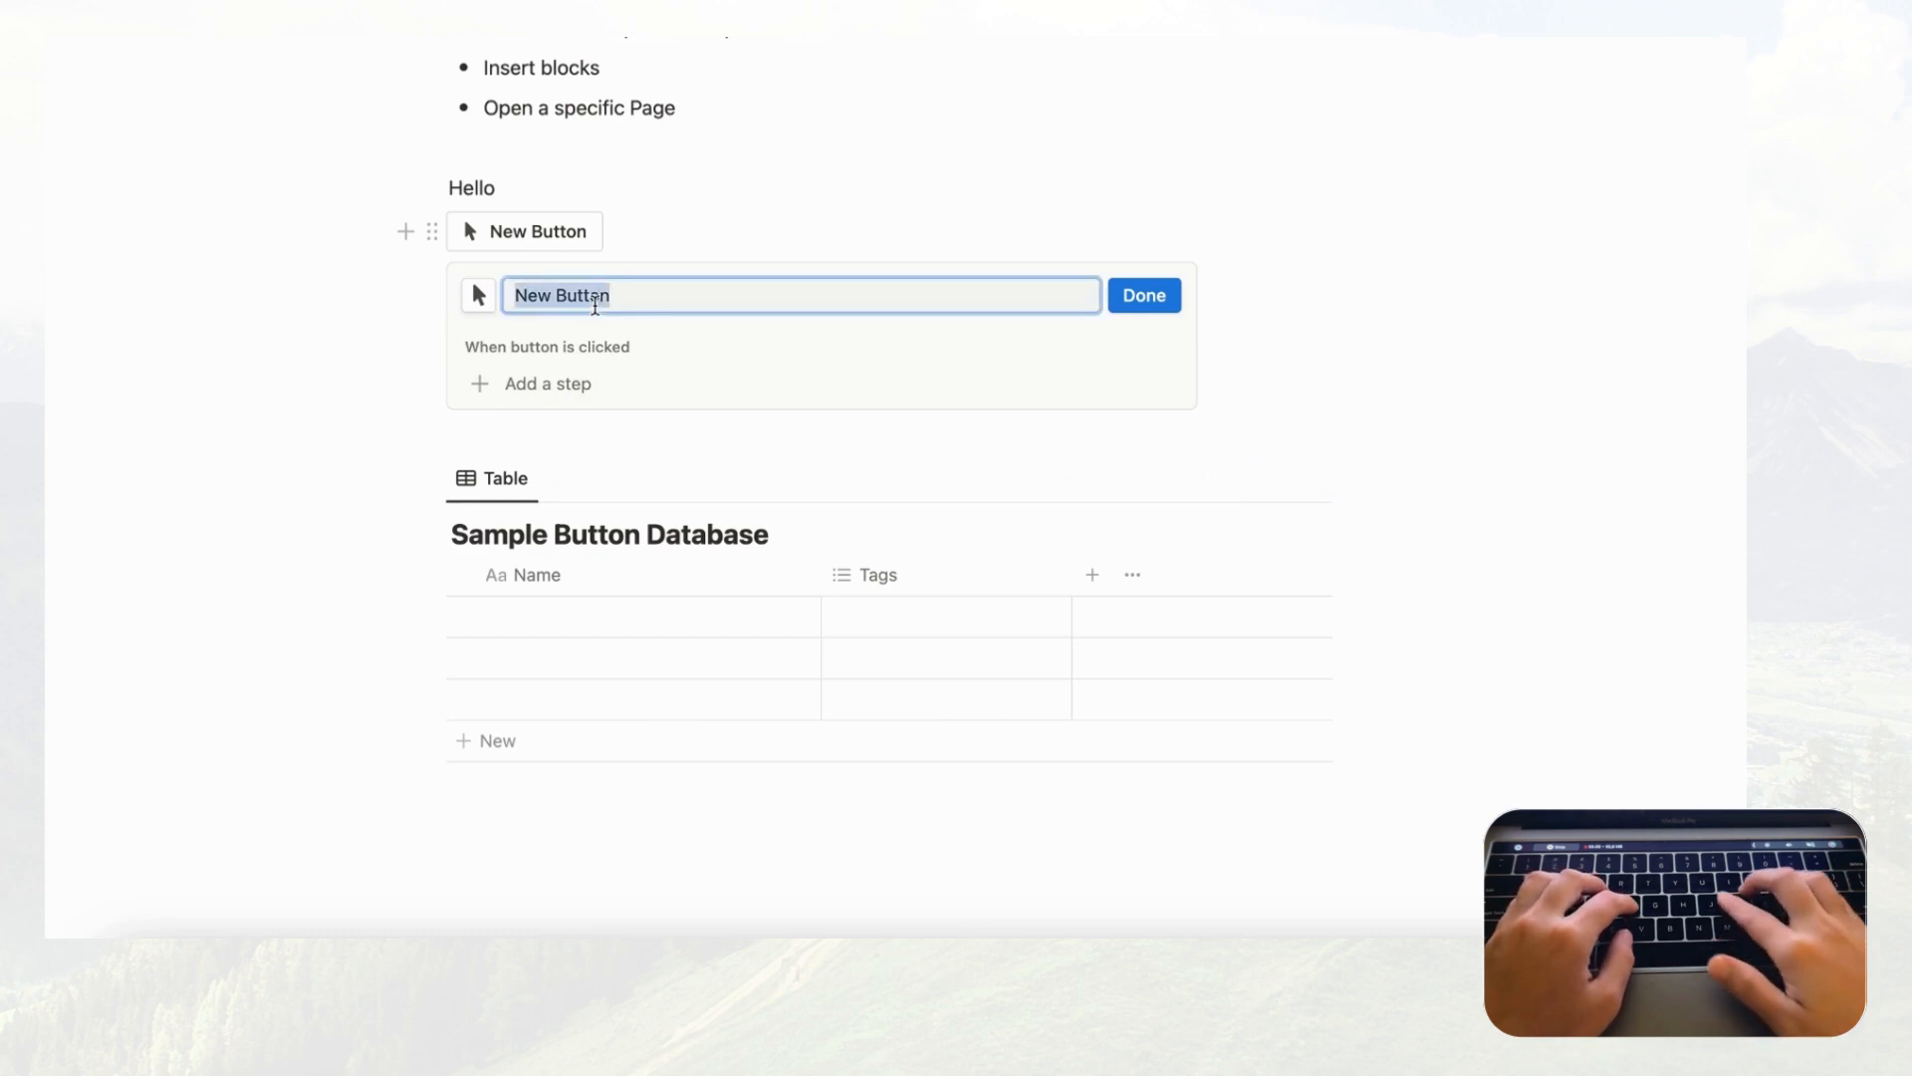
pyautogui.write('Add New Page')
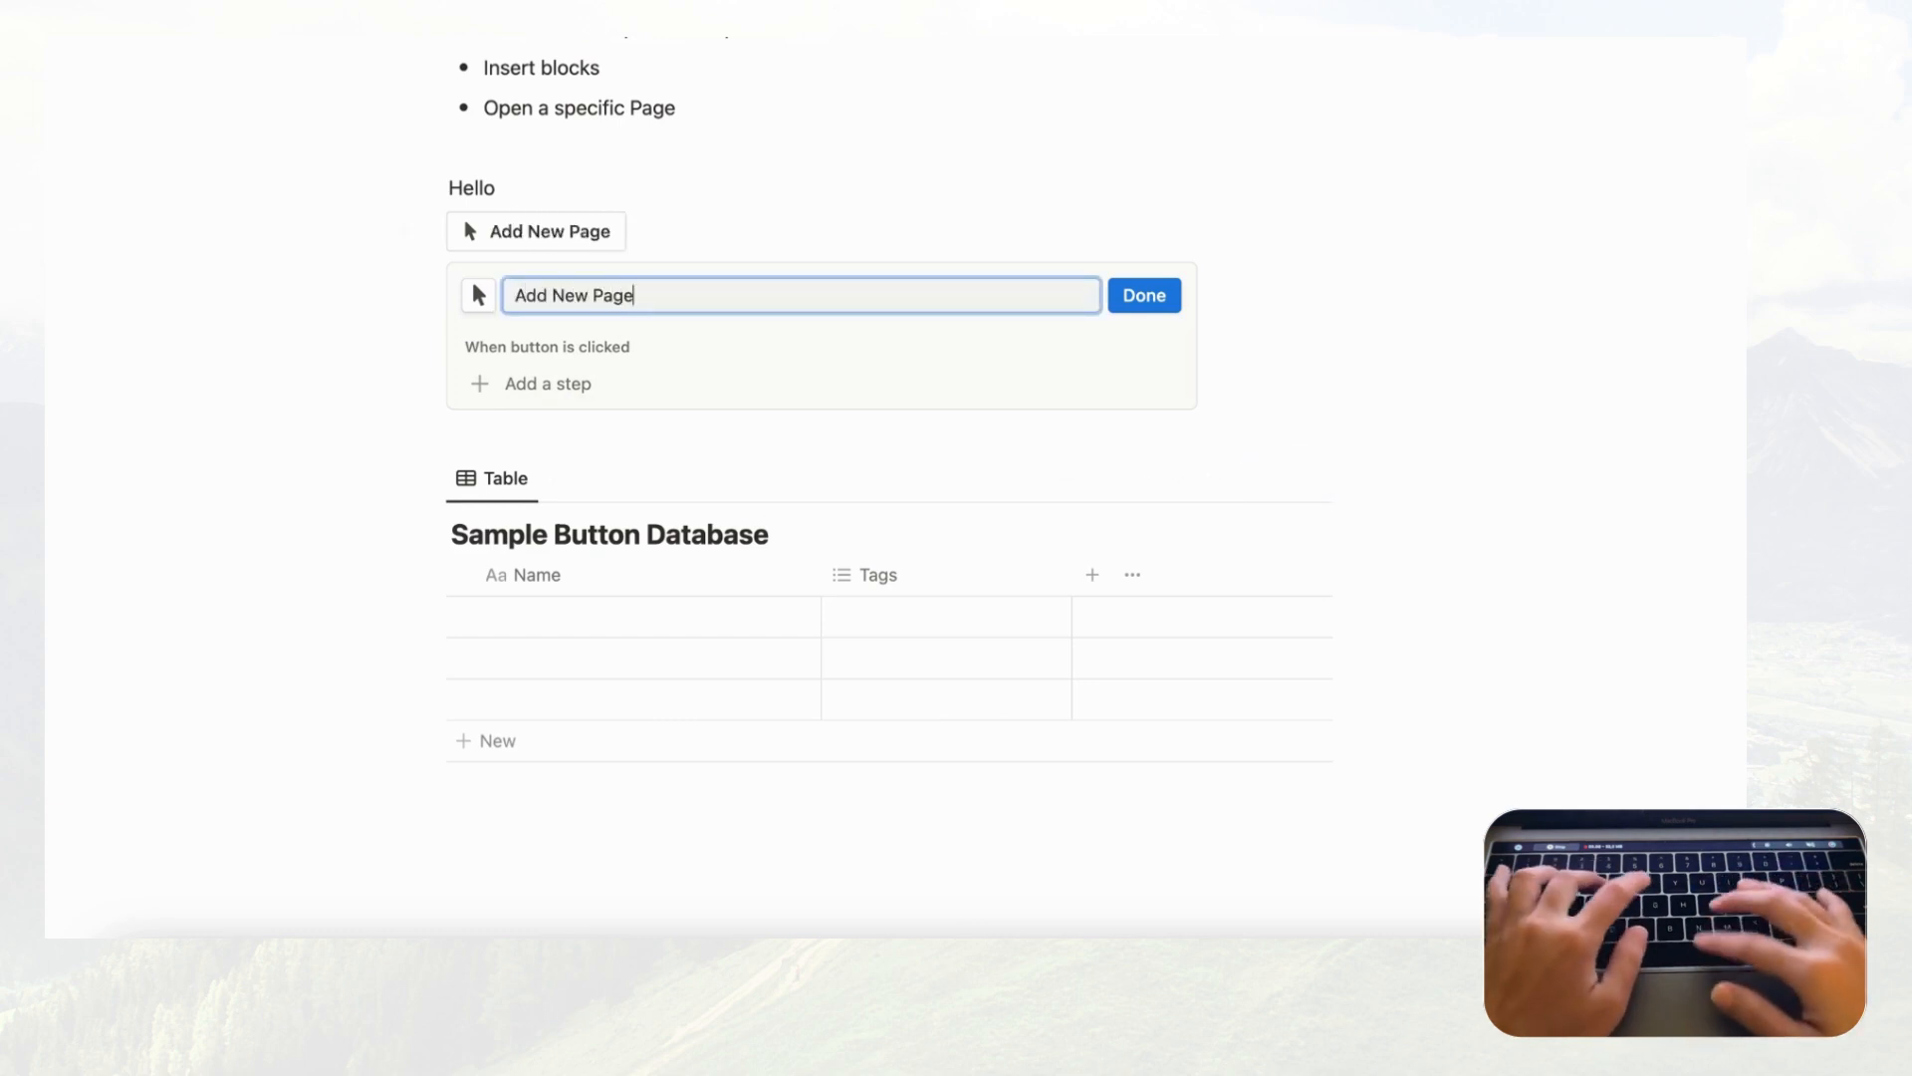
pyautogui.click(577, 389)
pyautogui.click(599, 468)
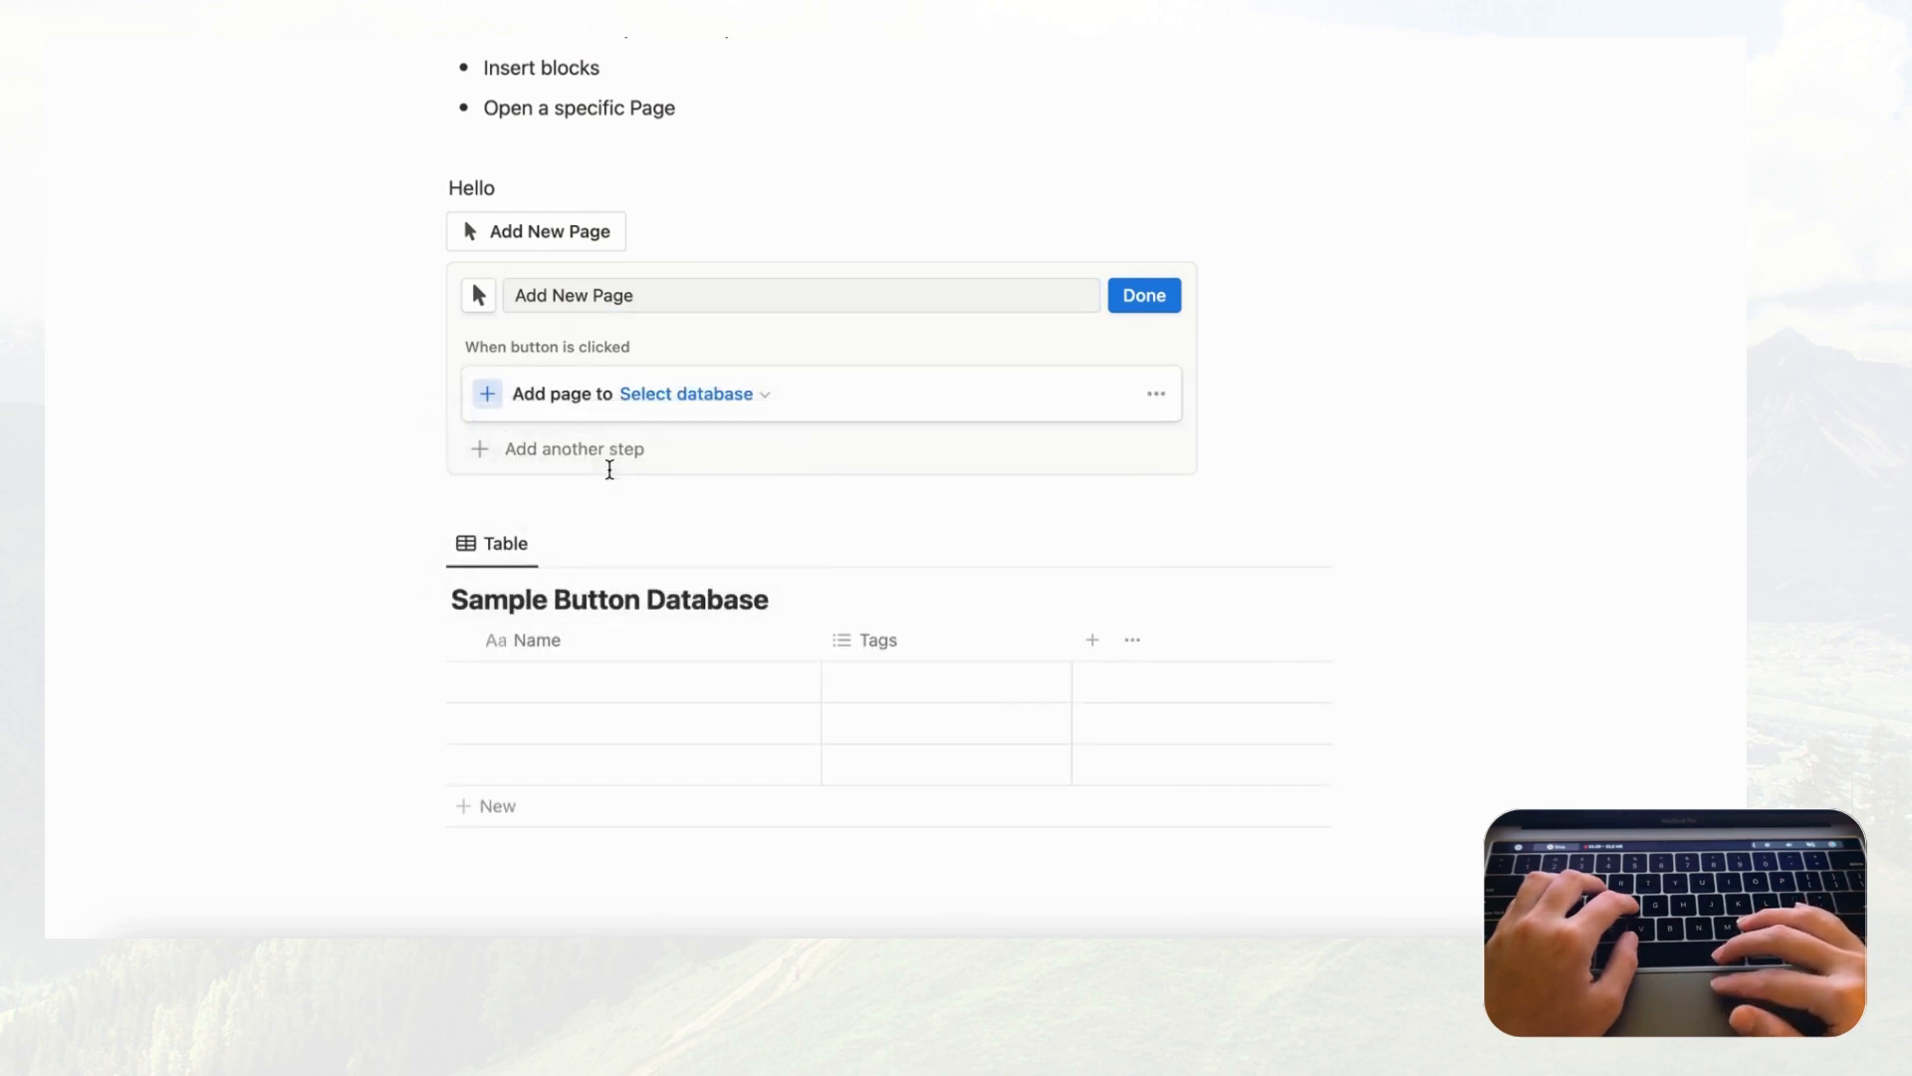
pyautogui.click(717, 394)
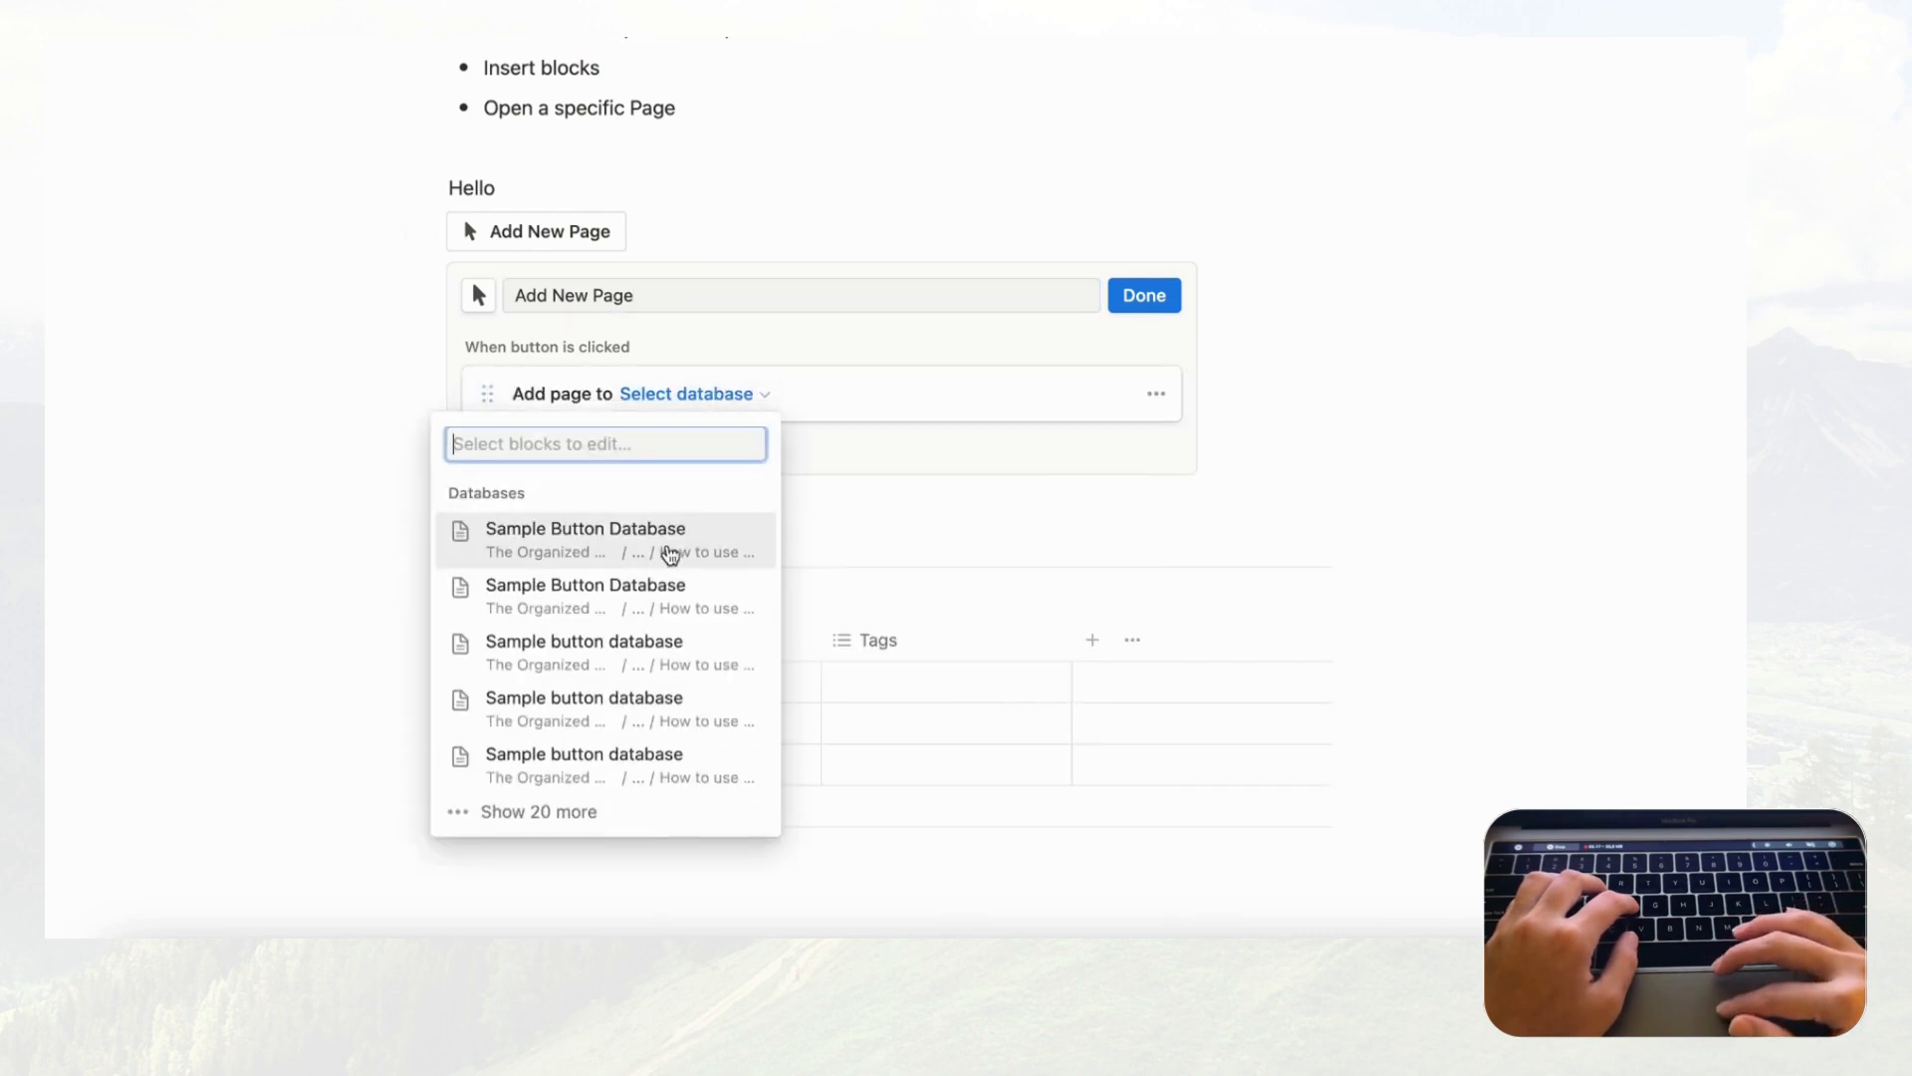
pyautogui.click(665, 548)
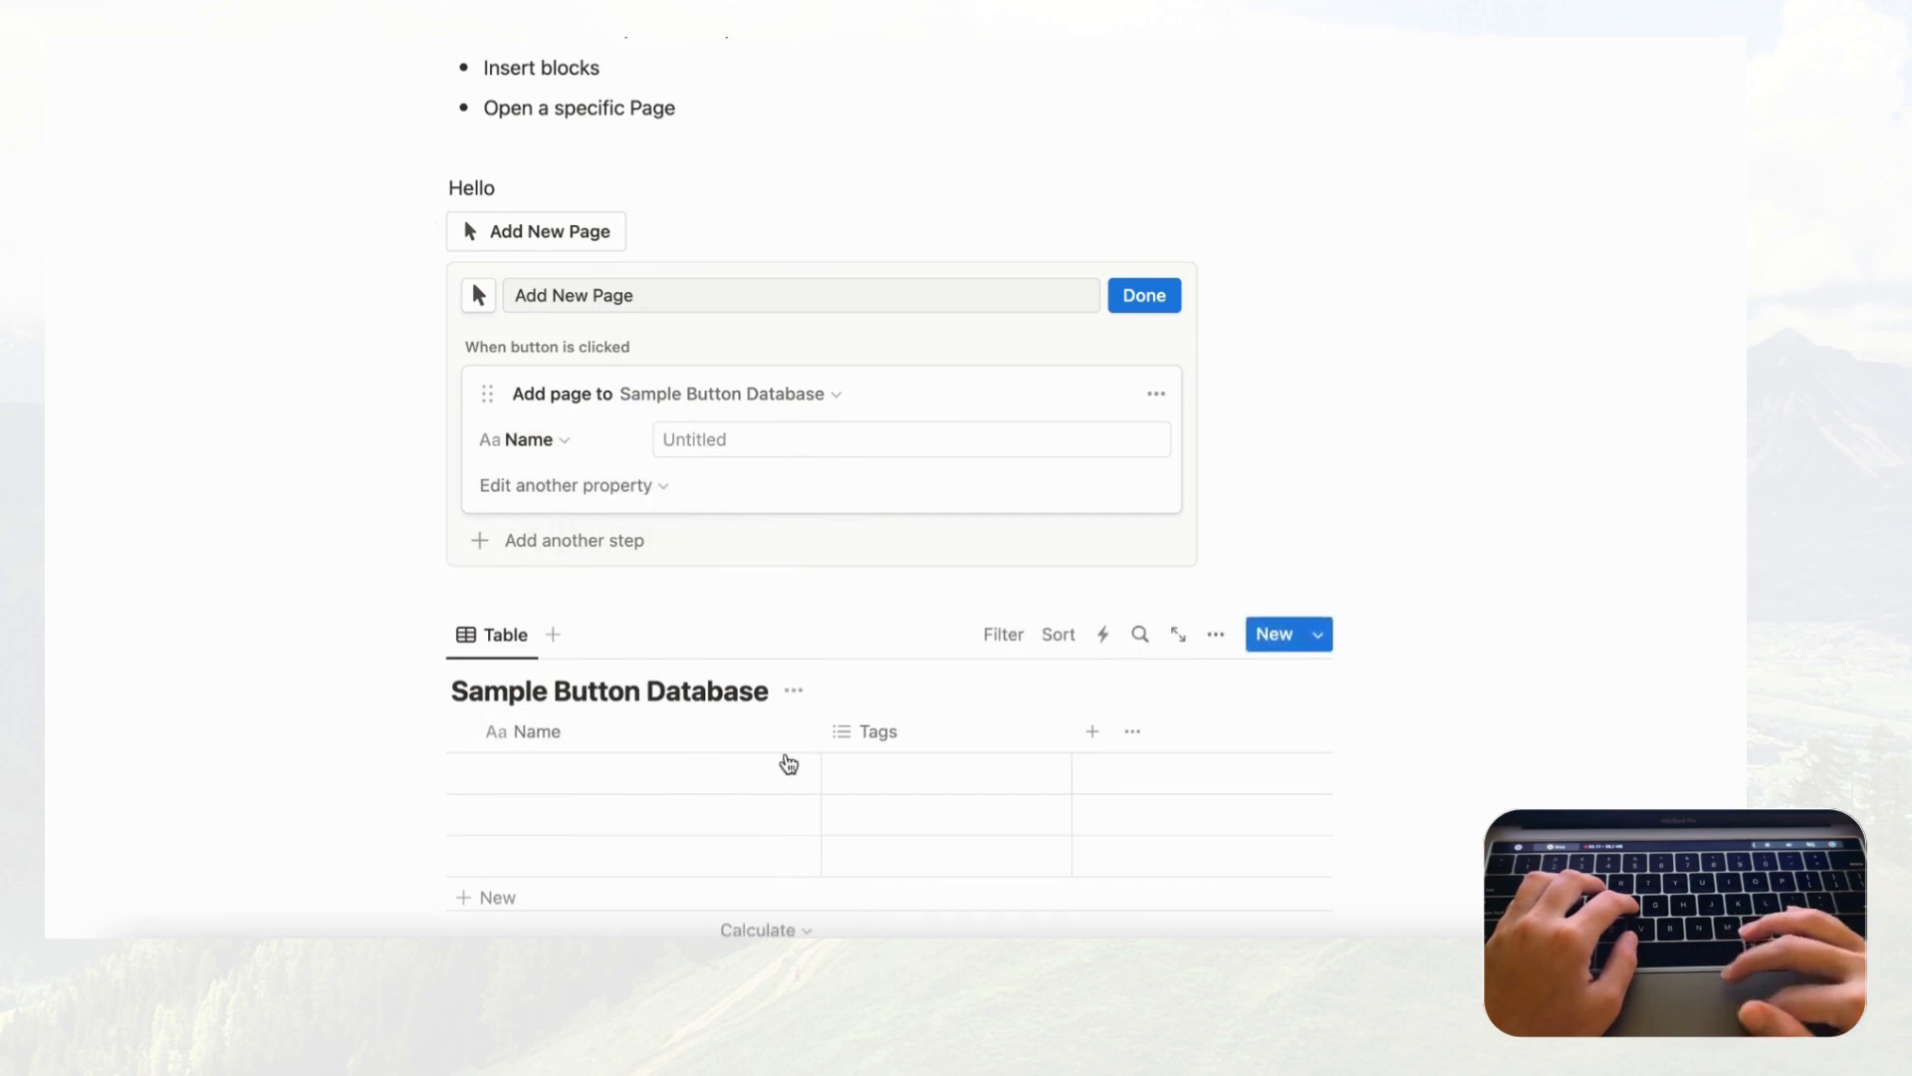
# Step: Set the added page's Name to New Page and include the Tags property in the button step
pyautogui.click(739, 441)
pyautogui.write('New Page')
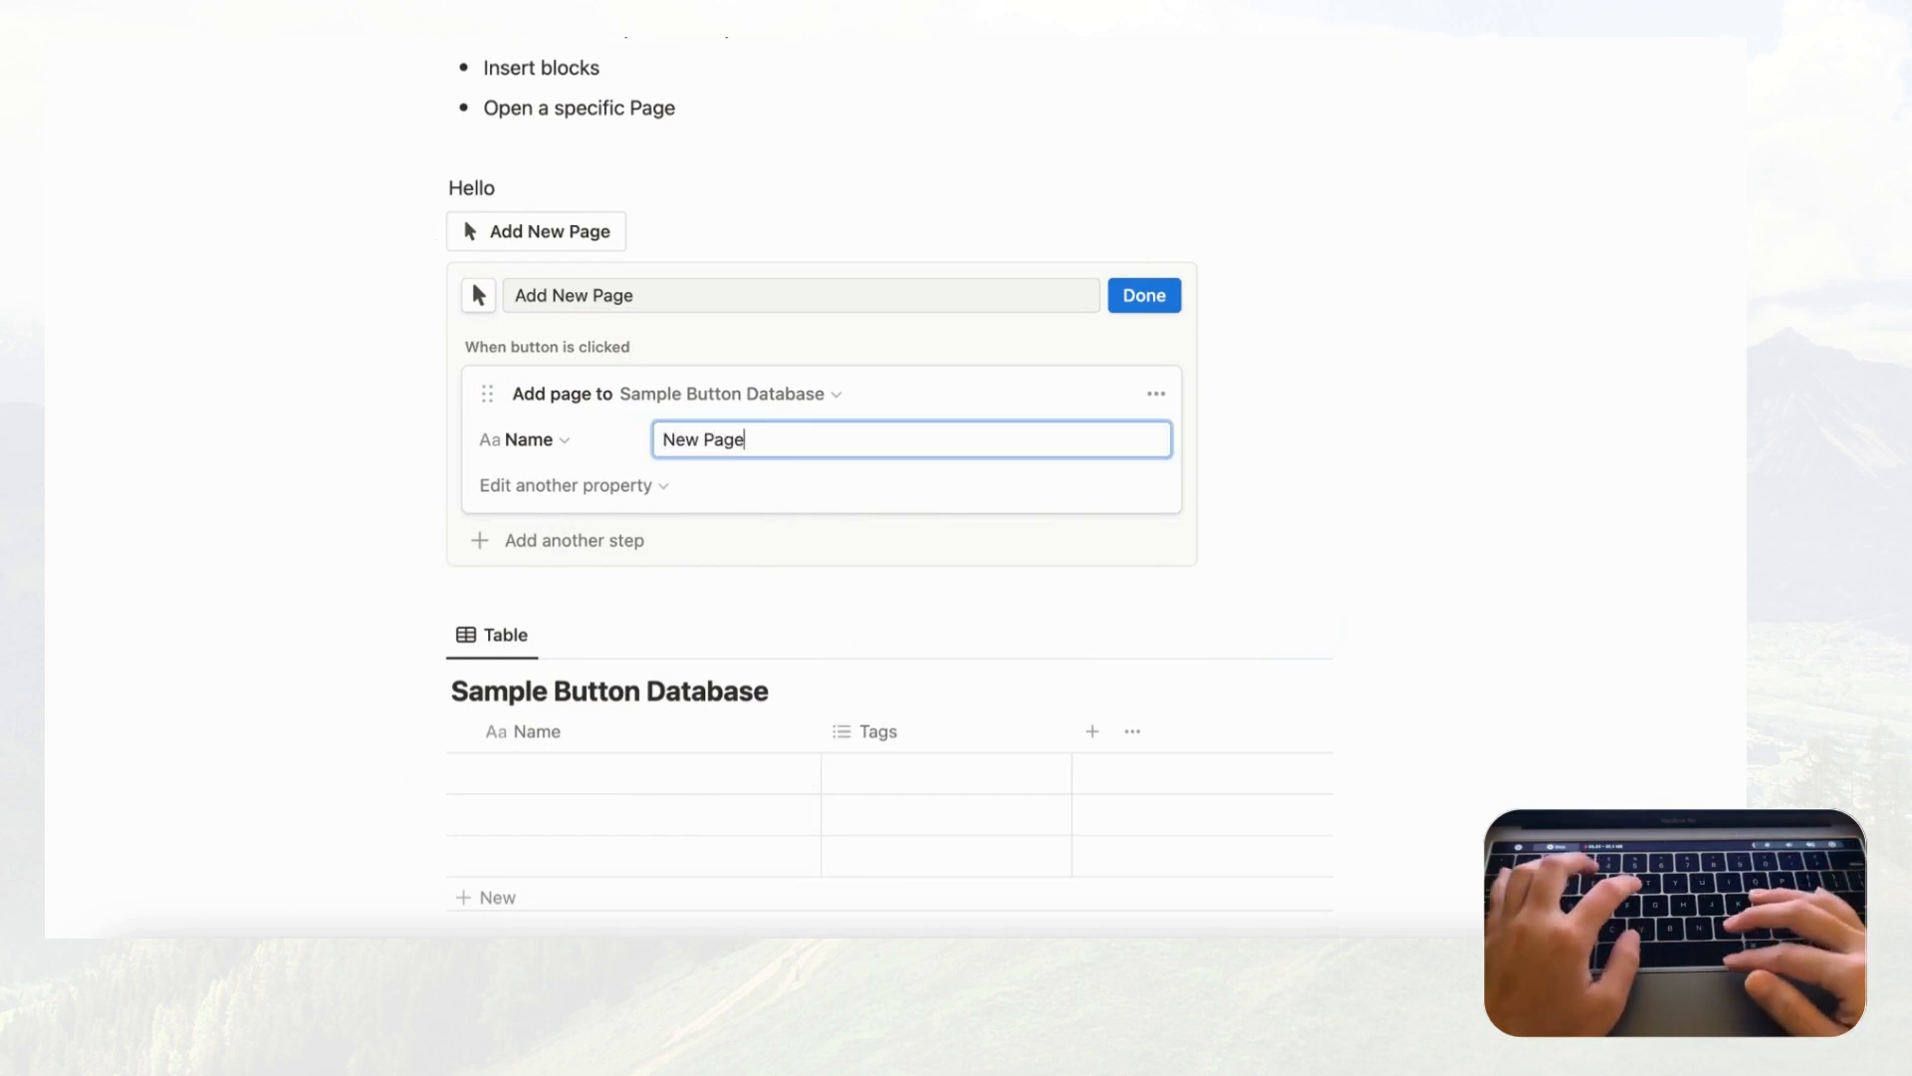
pyautogui.click(661, 487)
pyautogui.click(562, 587)
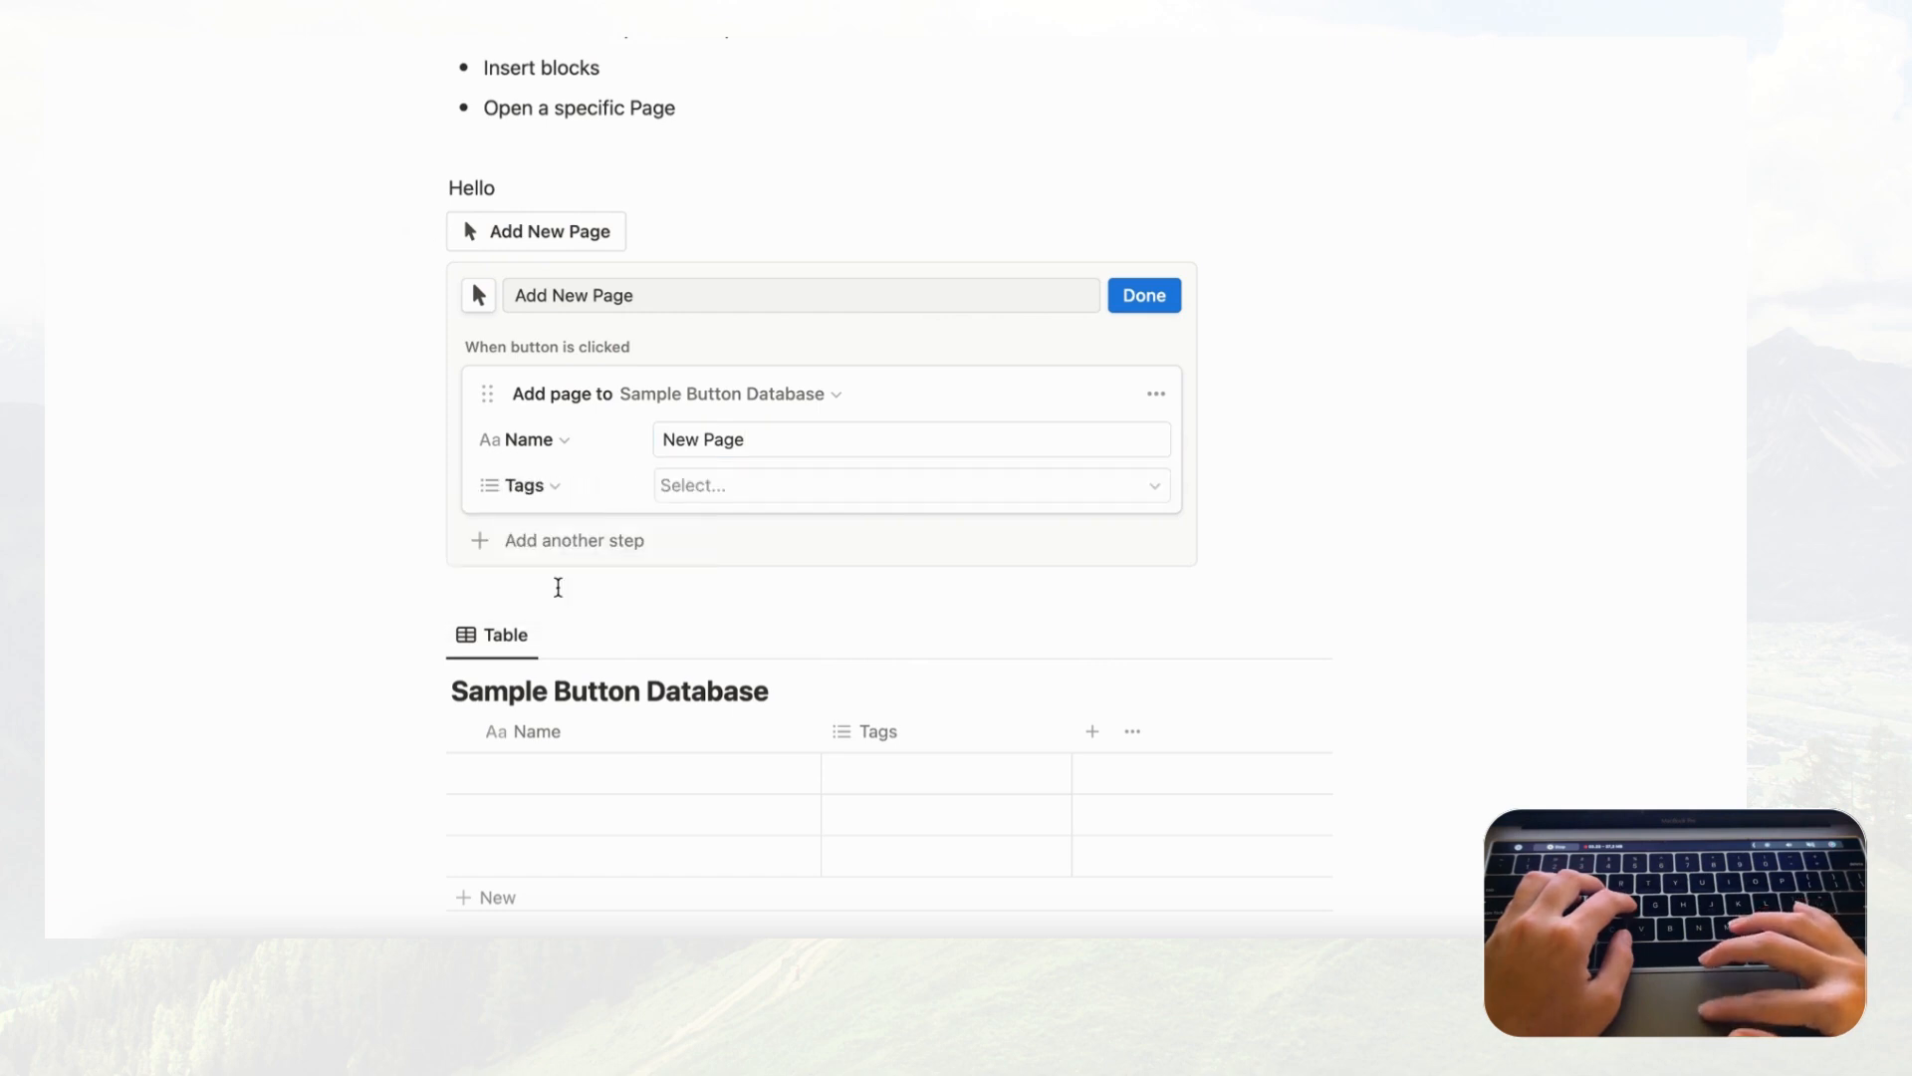
# Step: Try to enter Tag1 as the Tags value for the added page
pyautogui.click(737, 488)
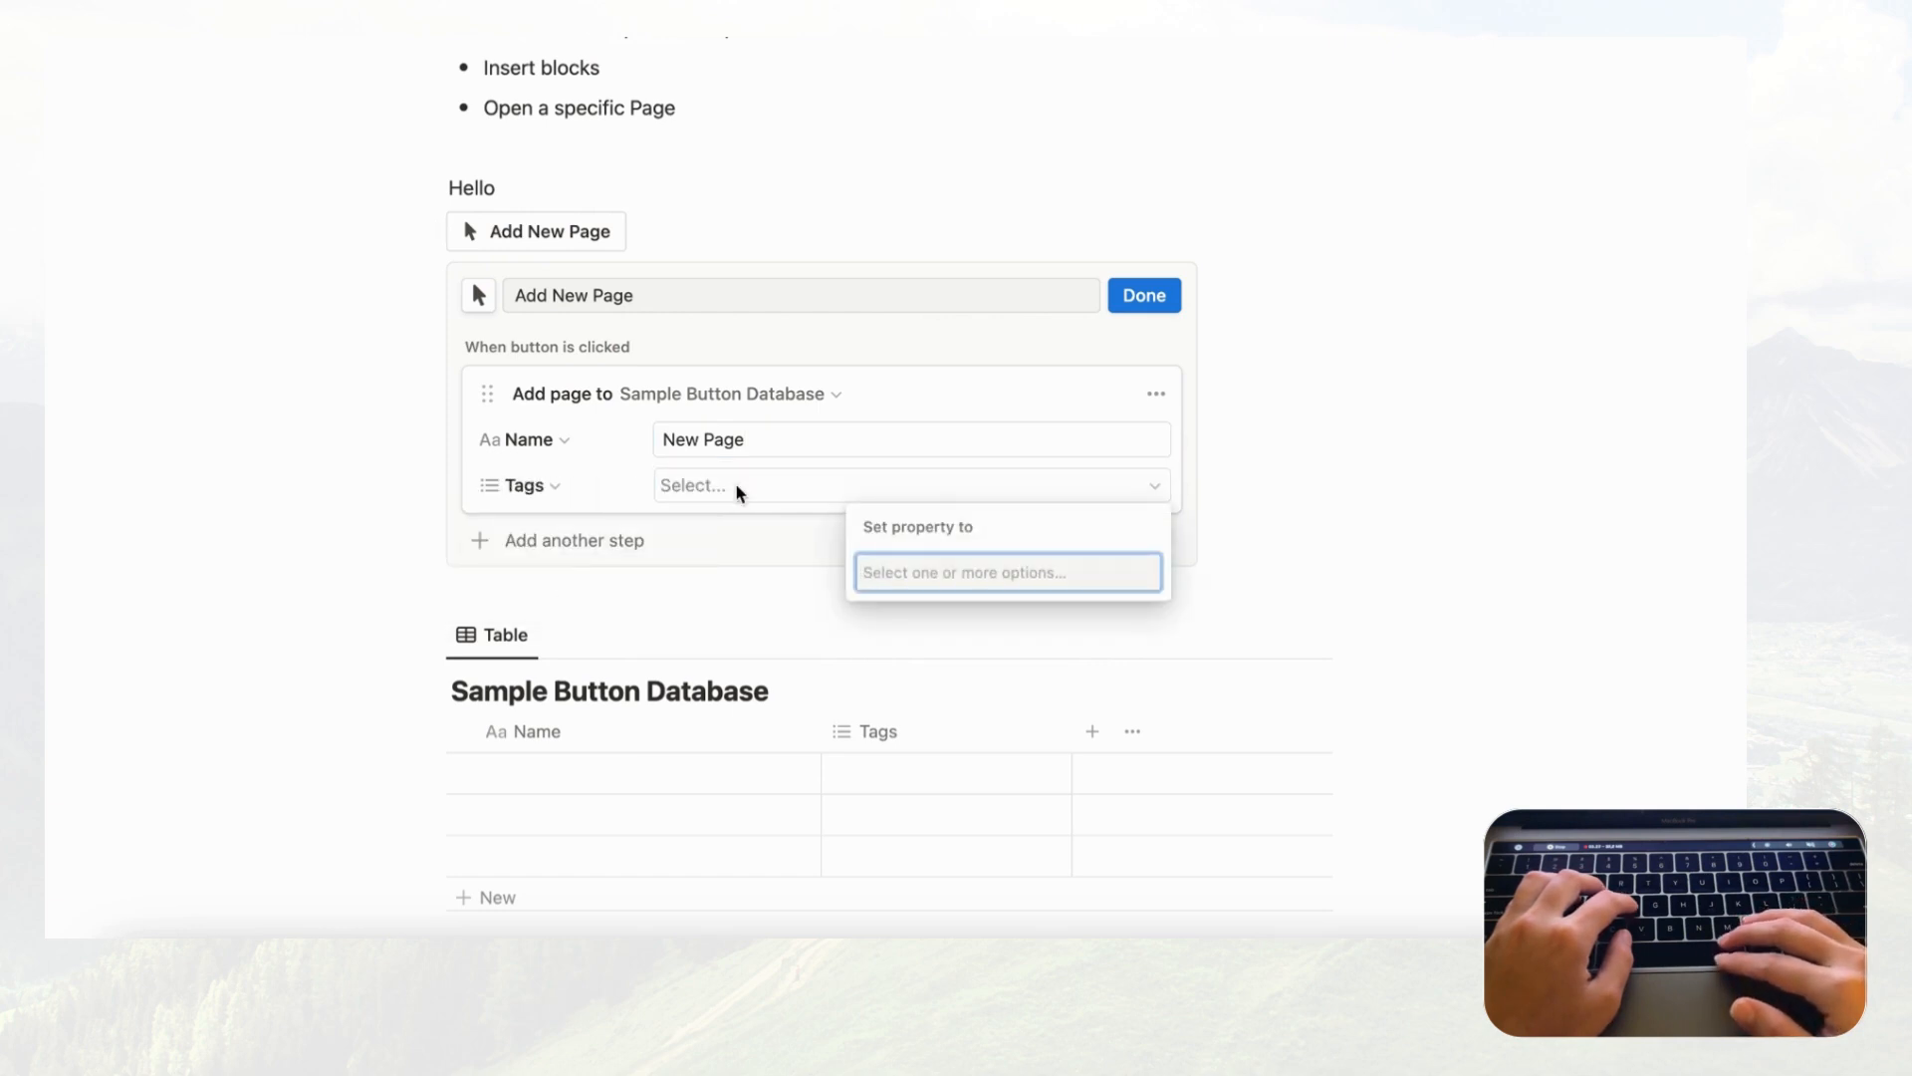
pyautogui.write('Tag1')
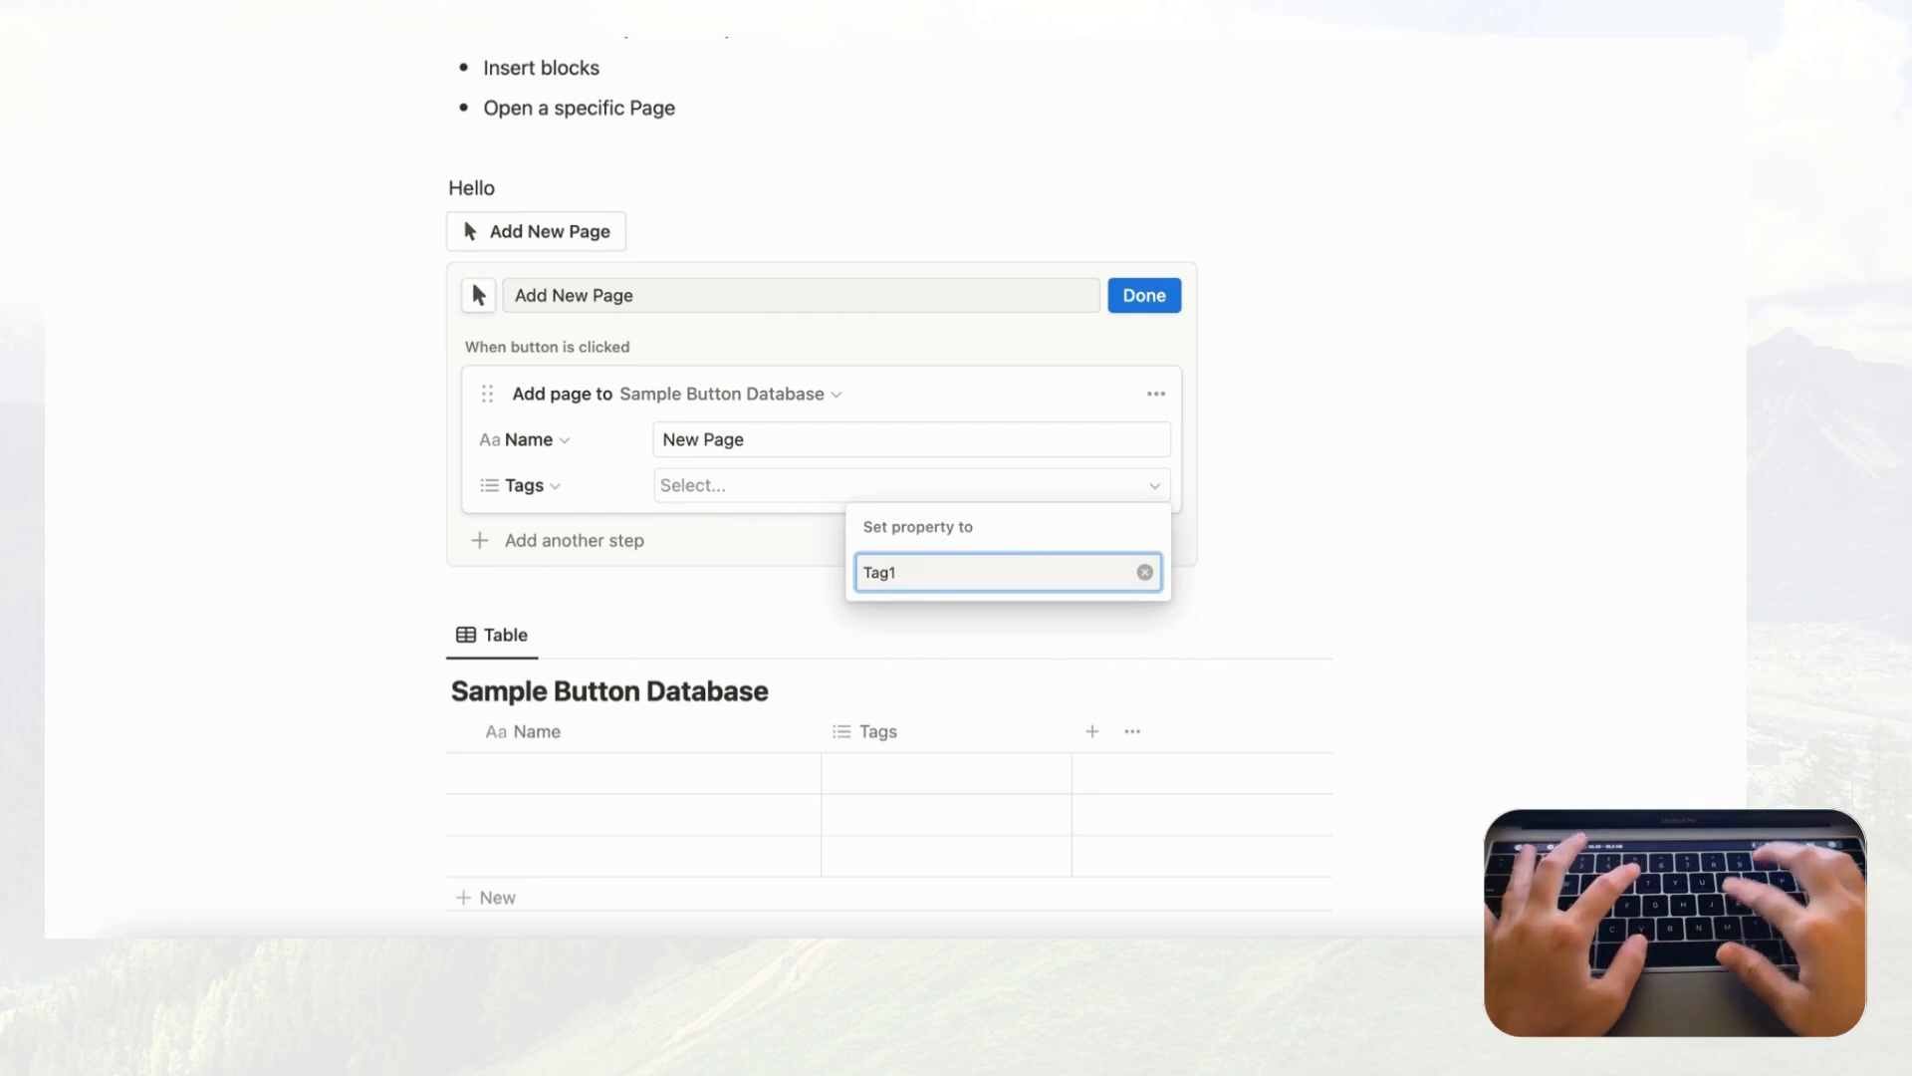
pyautogui.click(843, 697)
# Step: Create the options Tag1 and Tag2 in the Tags cell of the first row of Sample Button Database
pyautogui.click(883, 773)
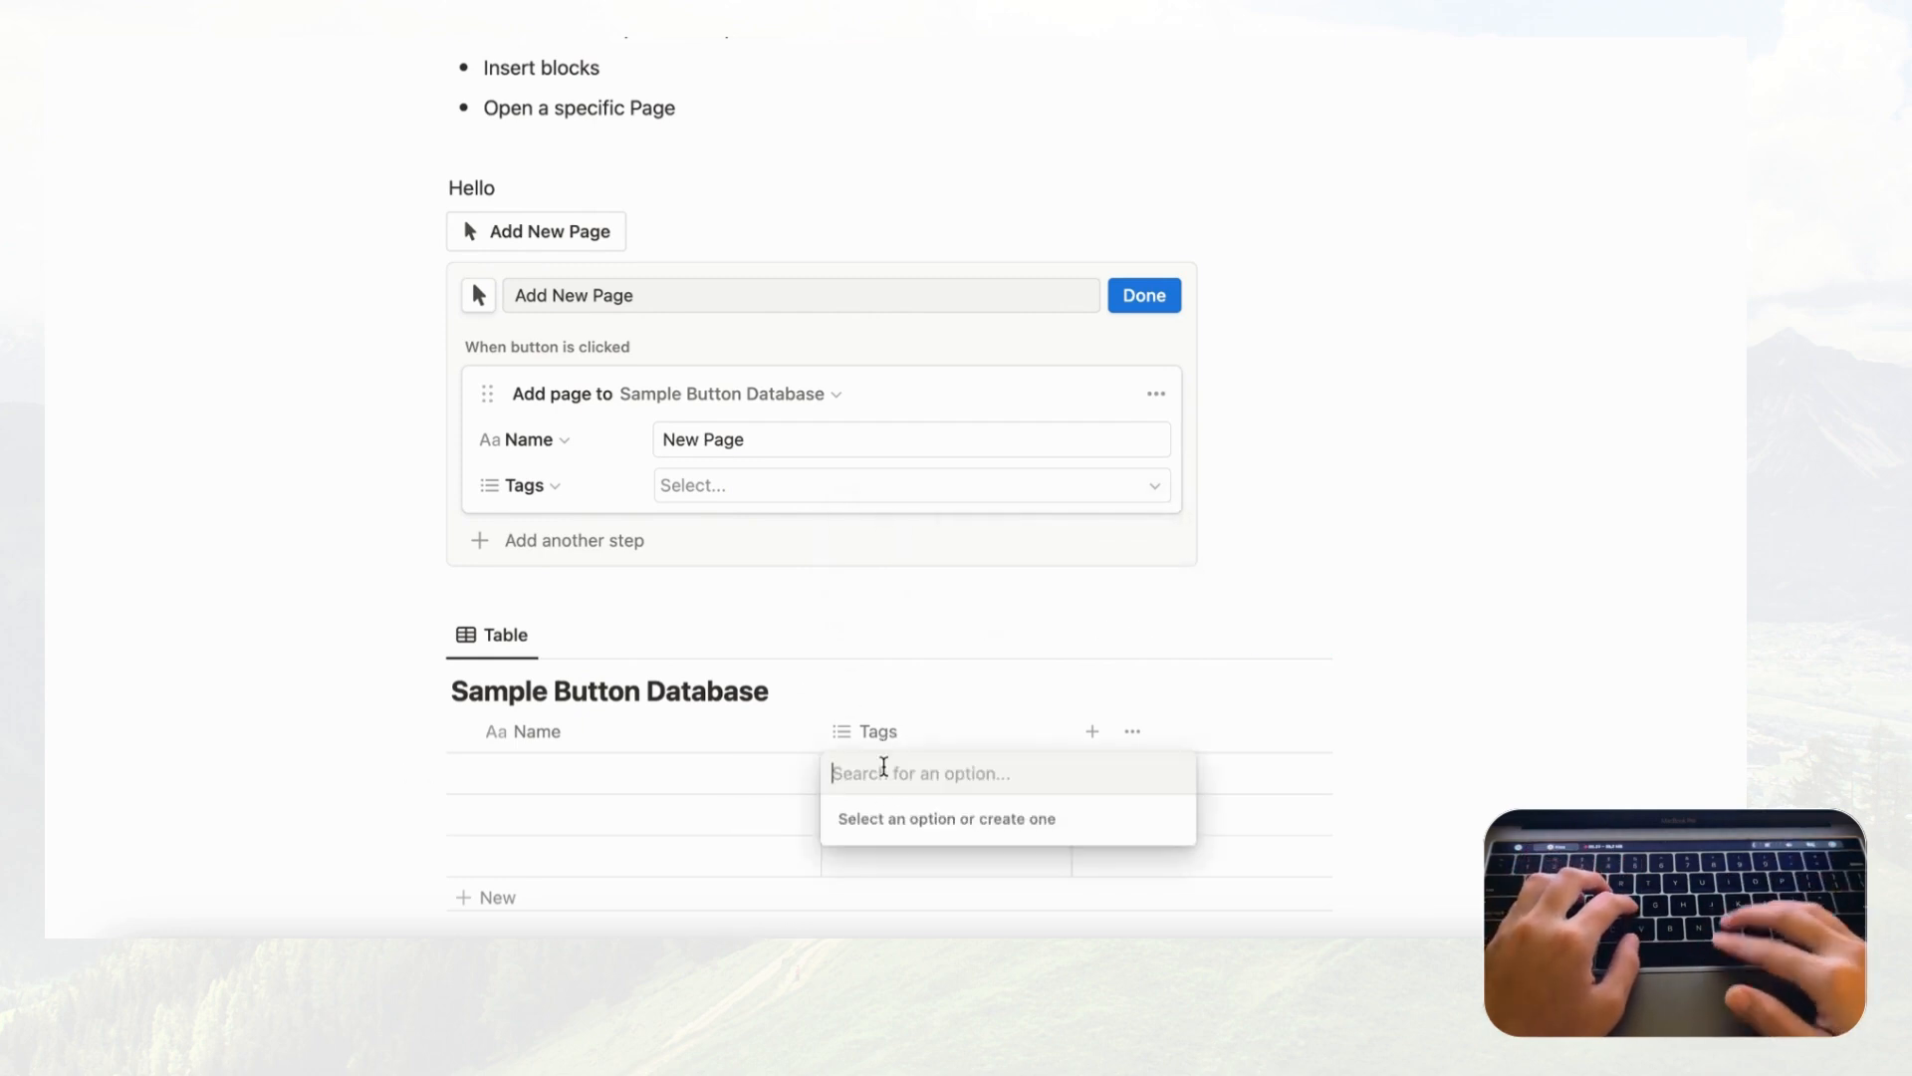
pyautogui.write('Tag1')
pyautogui.press('Return')
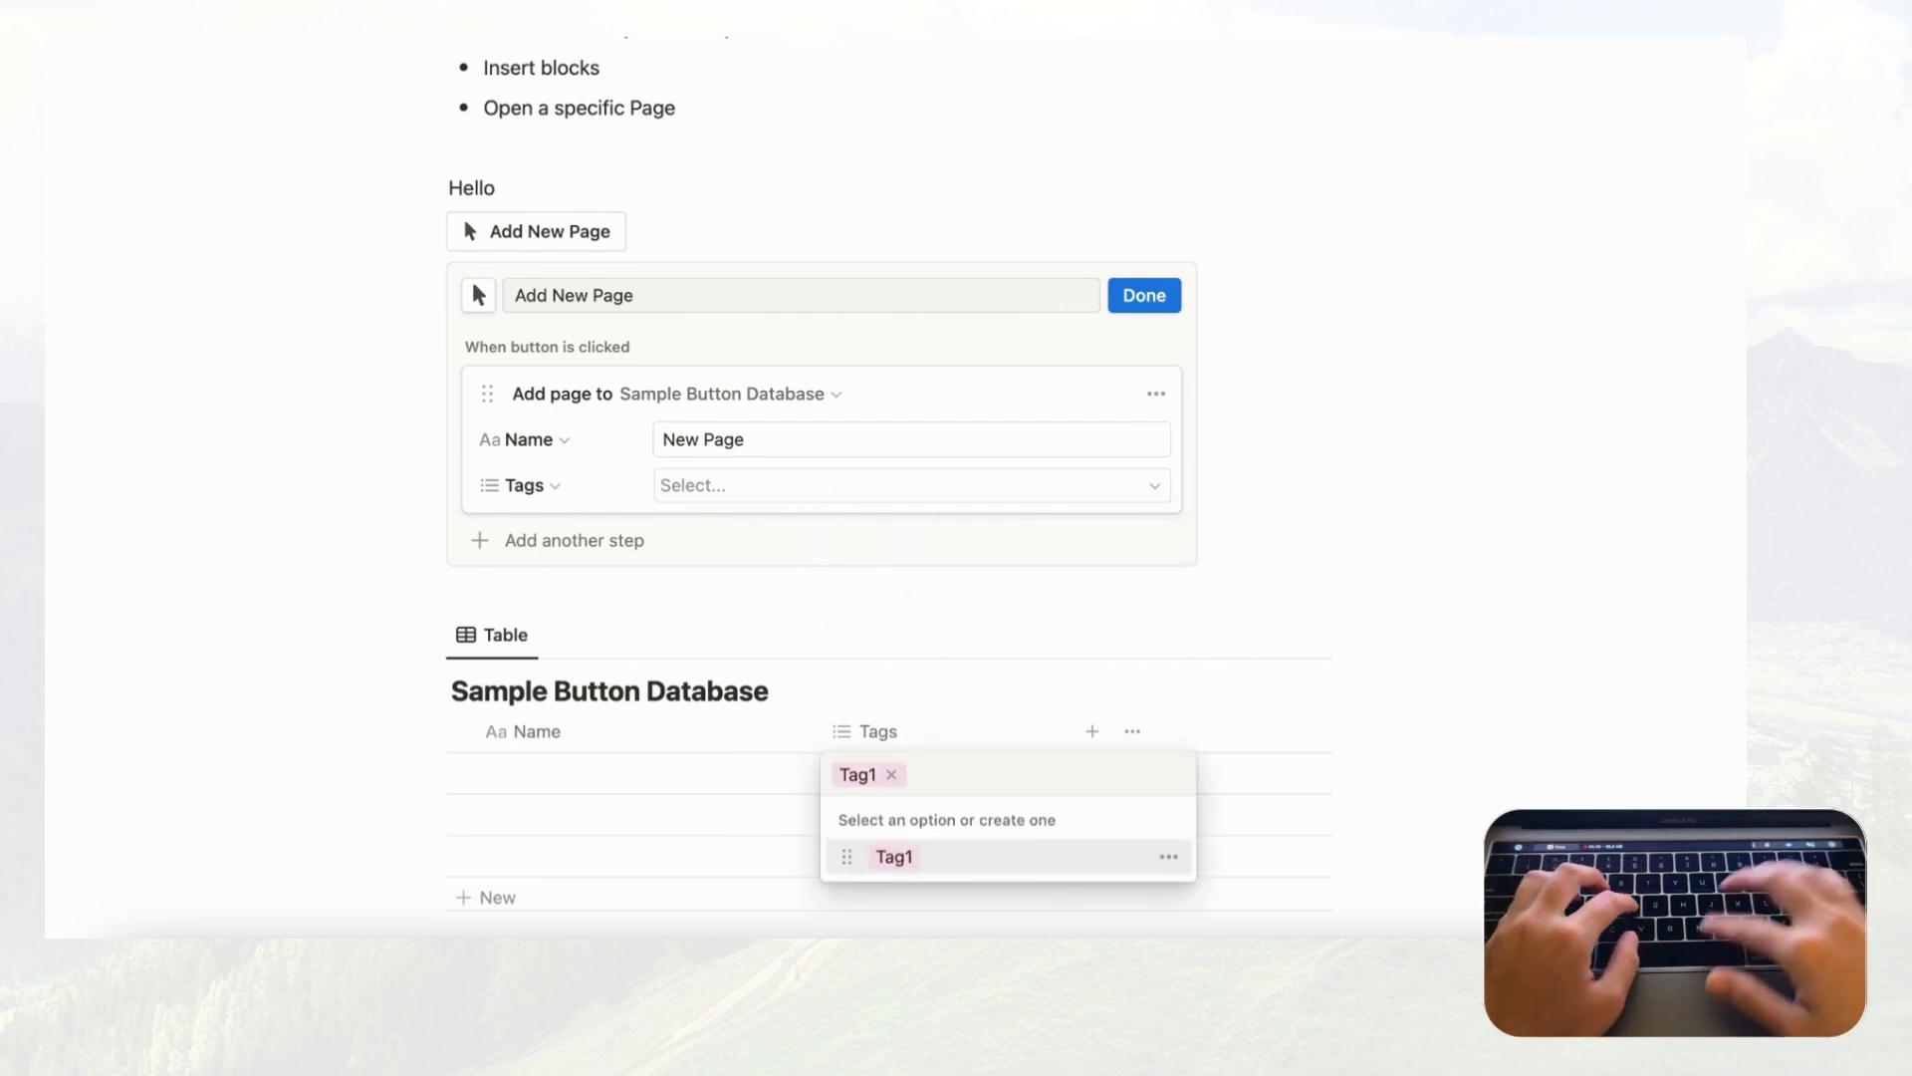
pyautogui.write('Ta')
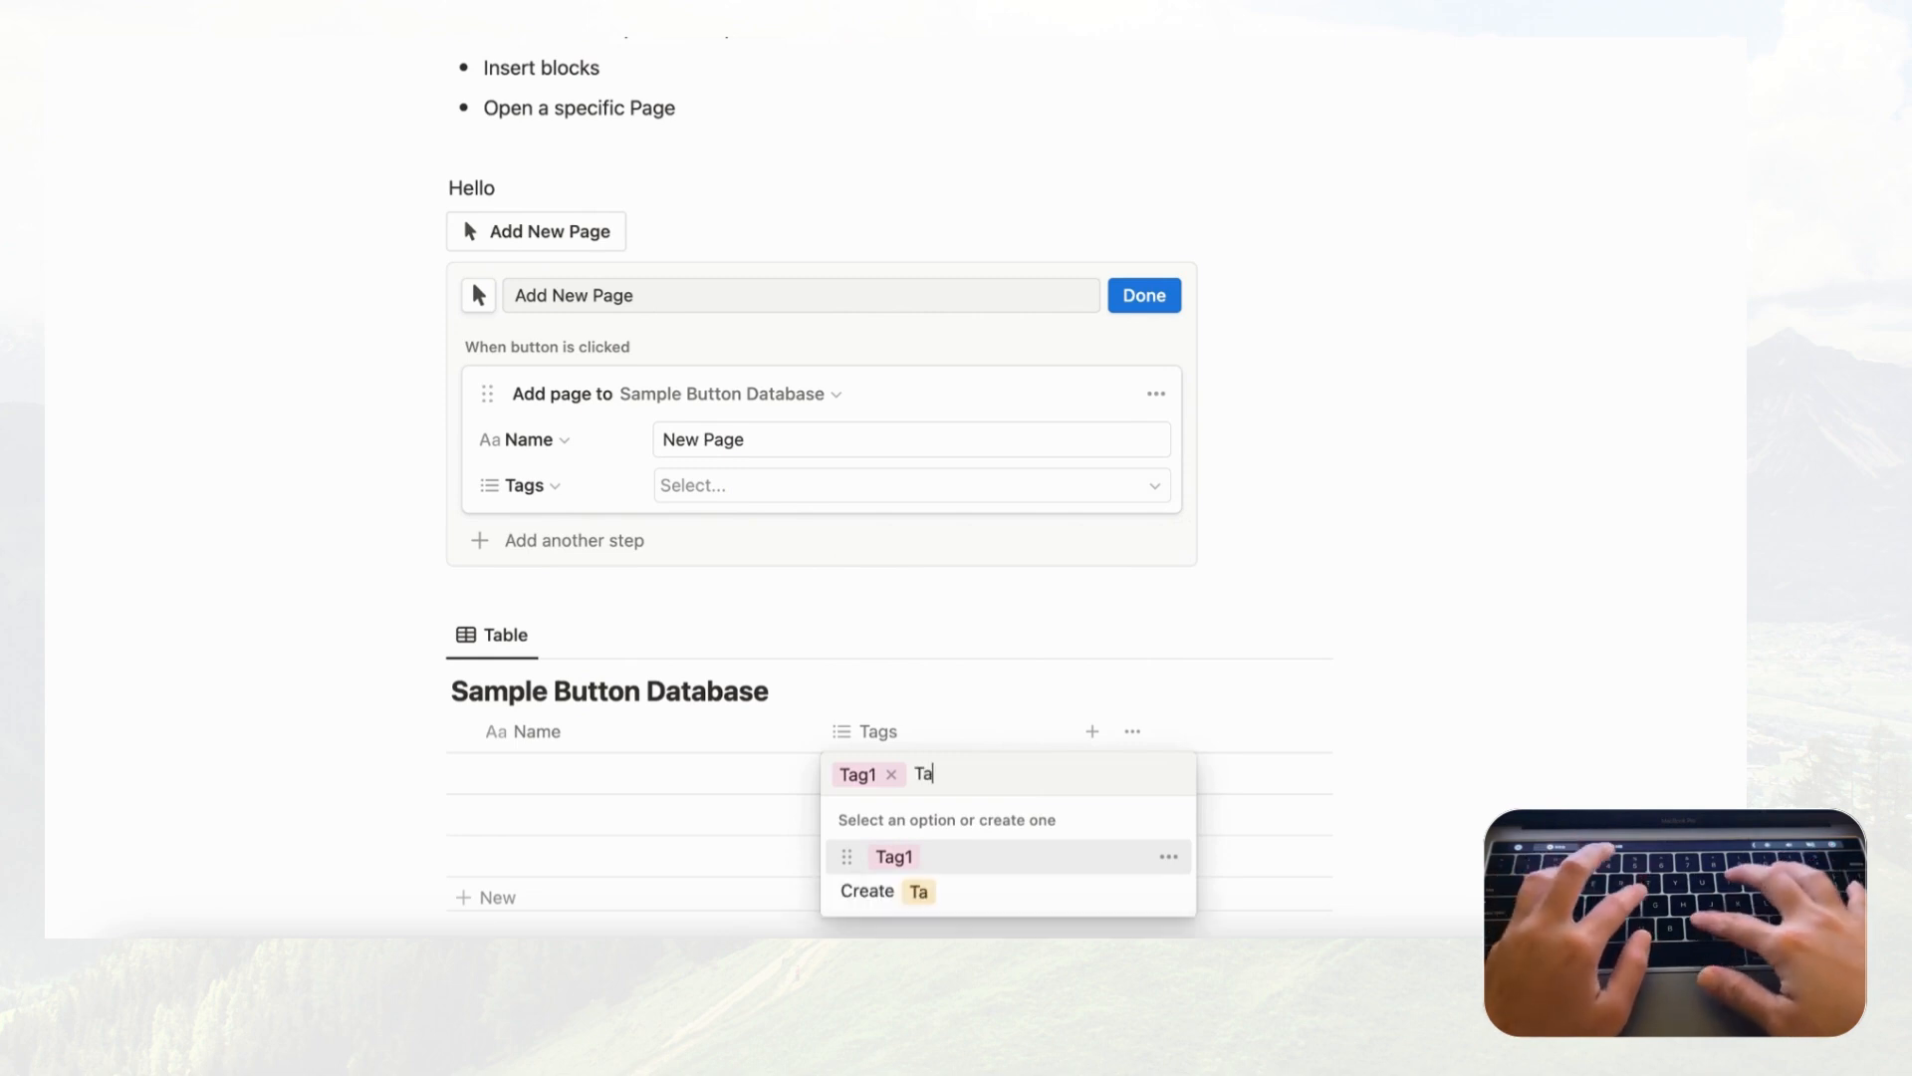
pyautogui.write('g2')
pyautogui.press('Escape')
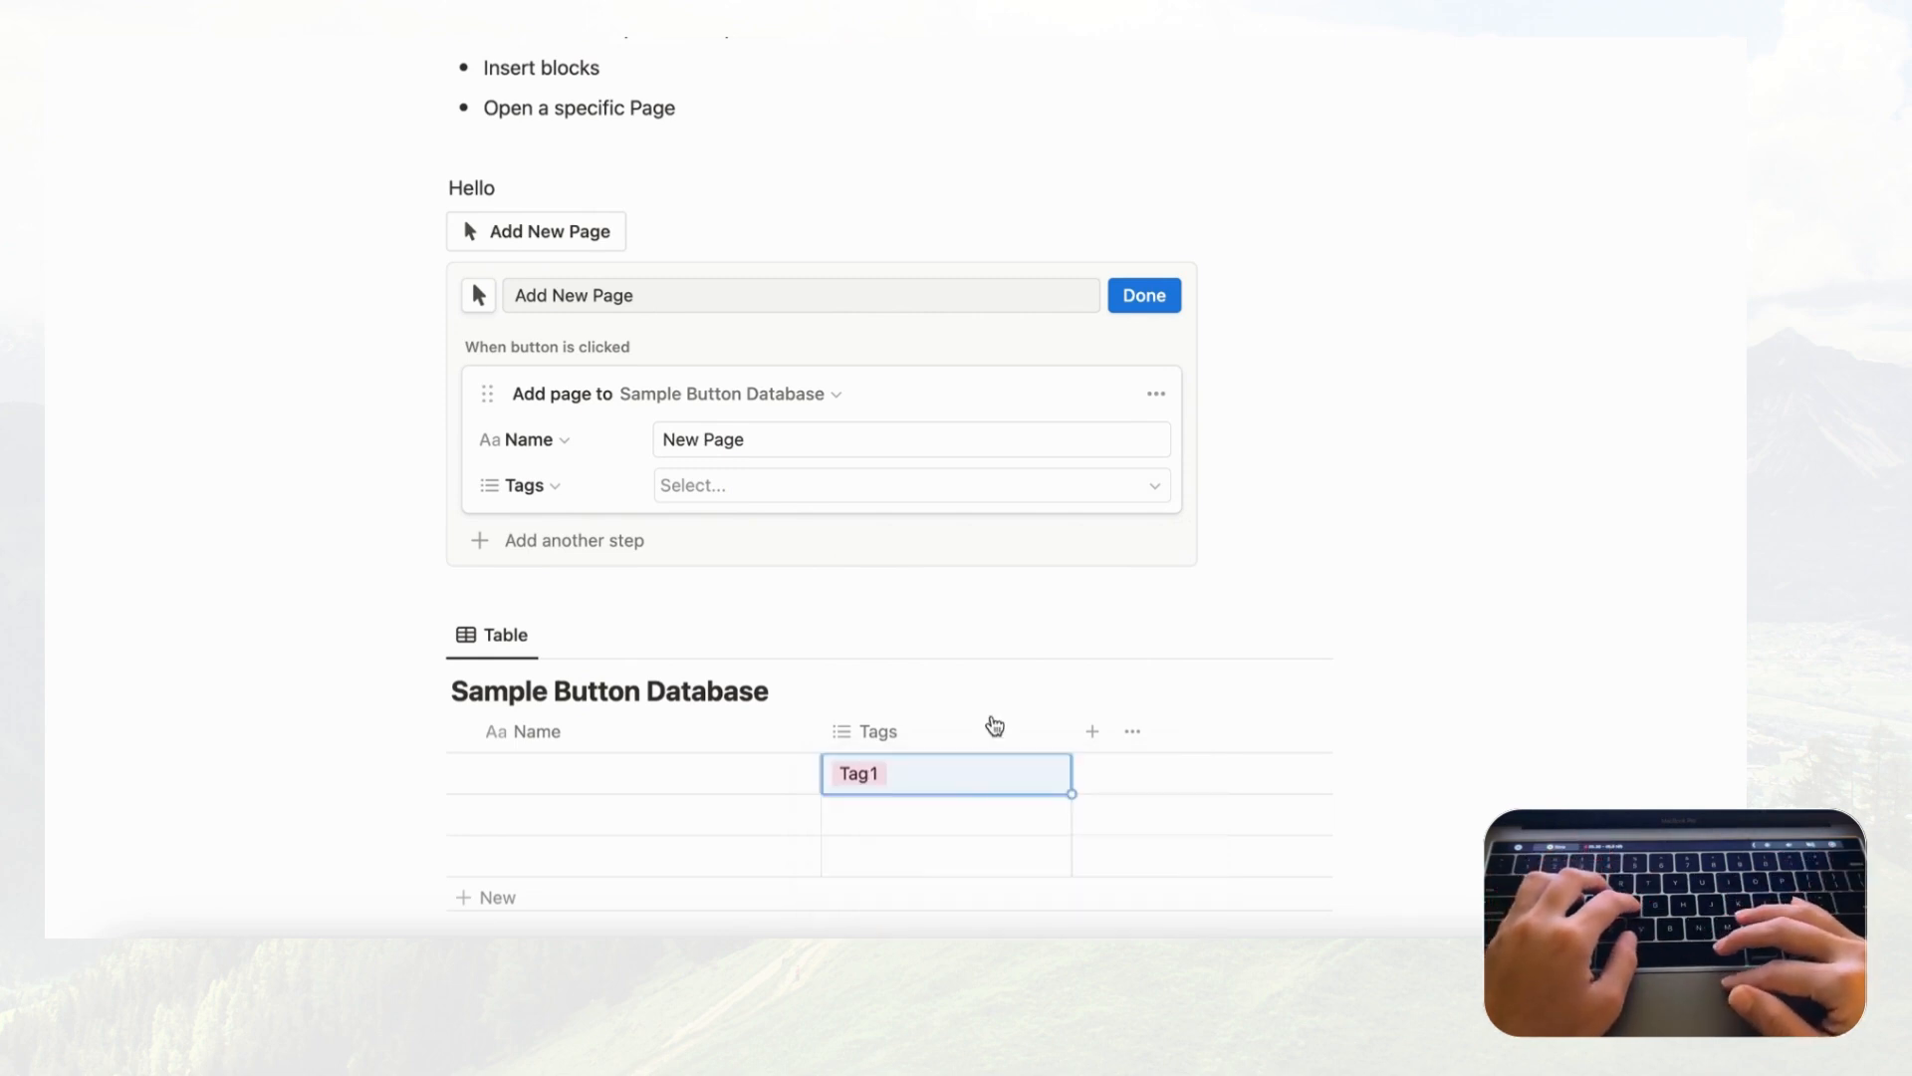
pyautogui.click(960, 775)
pyautogui.write('Tag2')
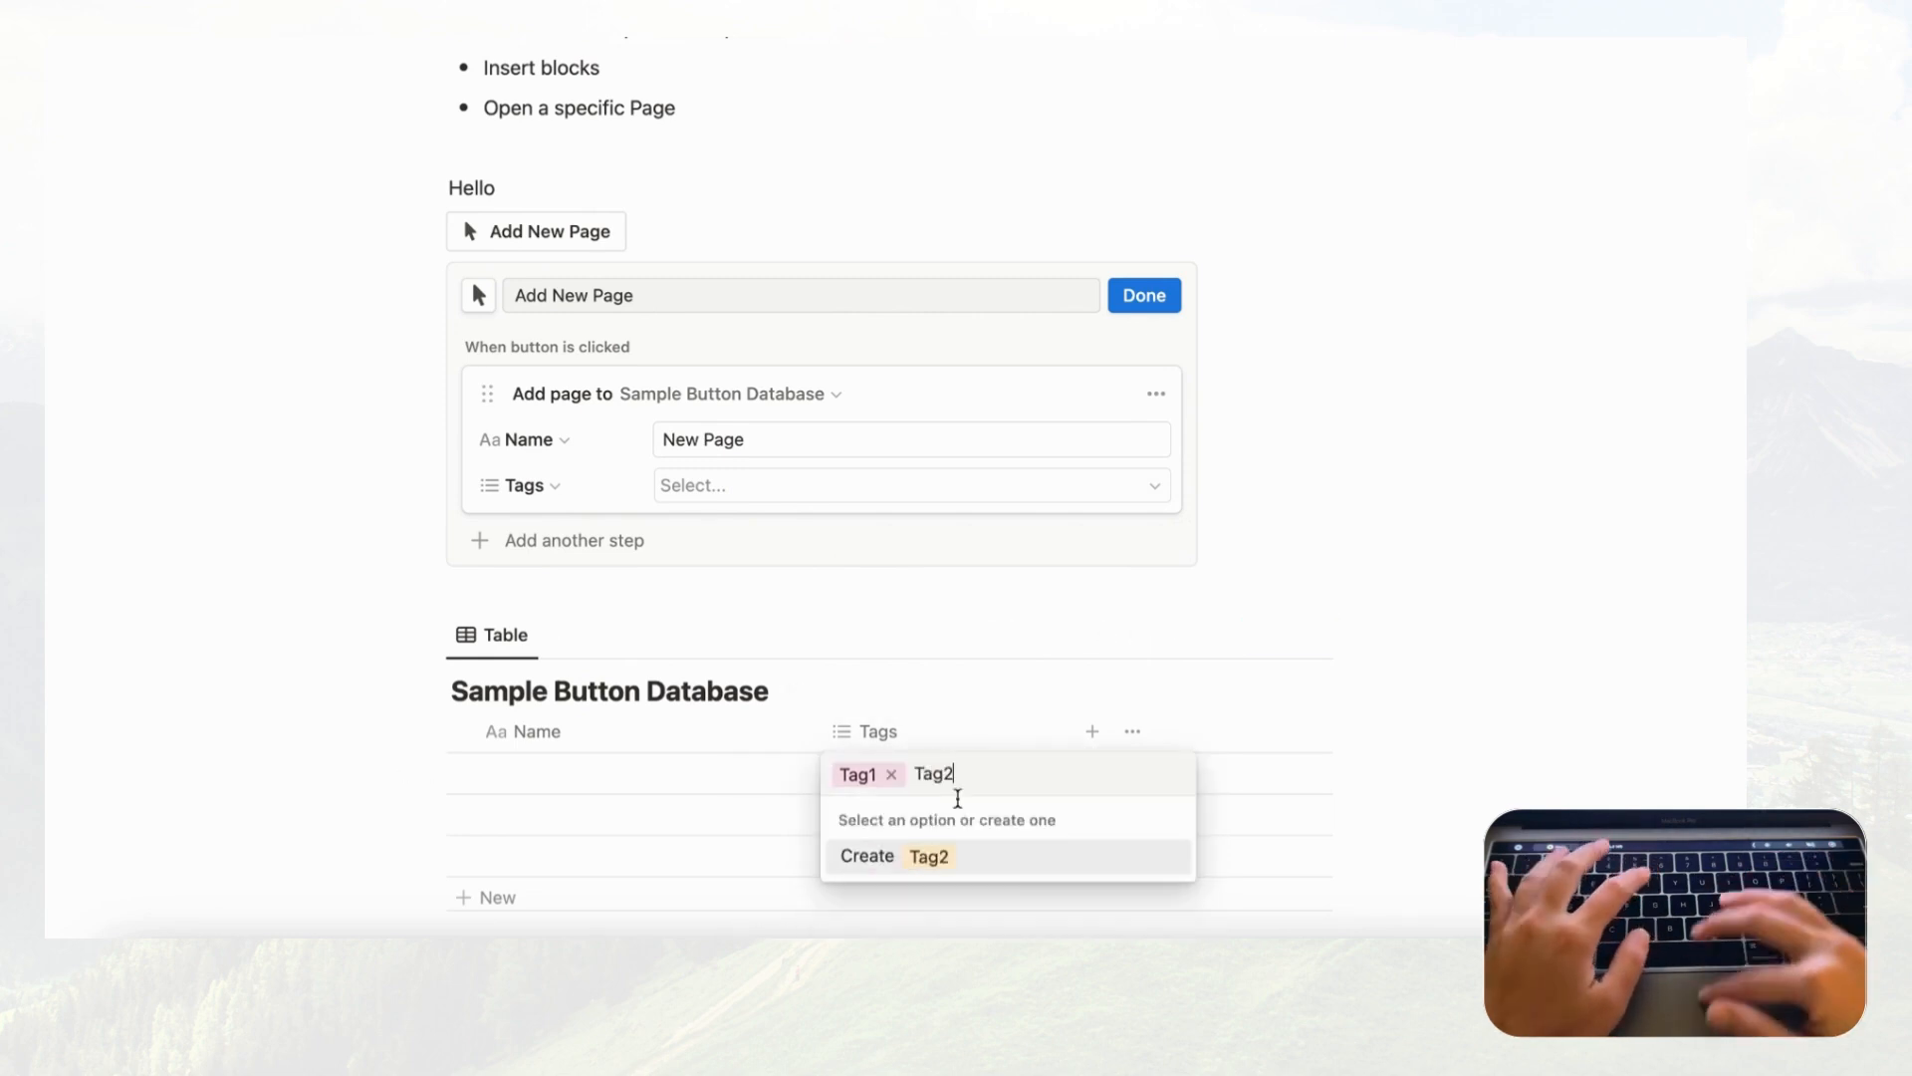
pyautogui.click(962, 856)
pyautogui.press('Escape')
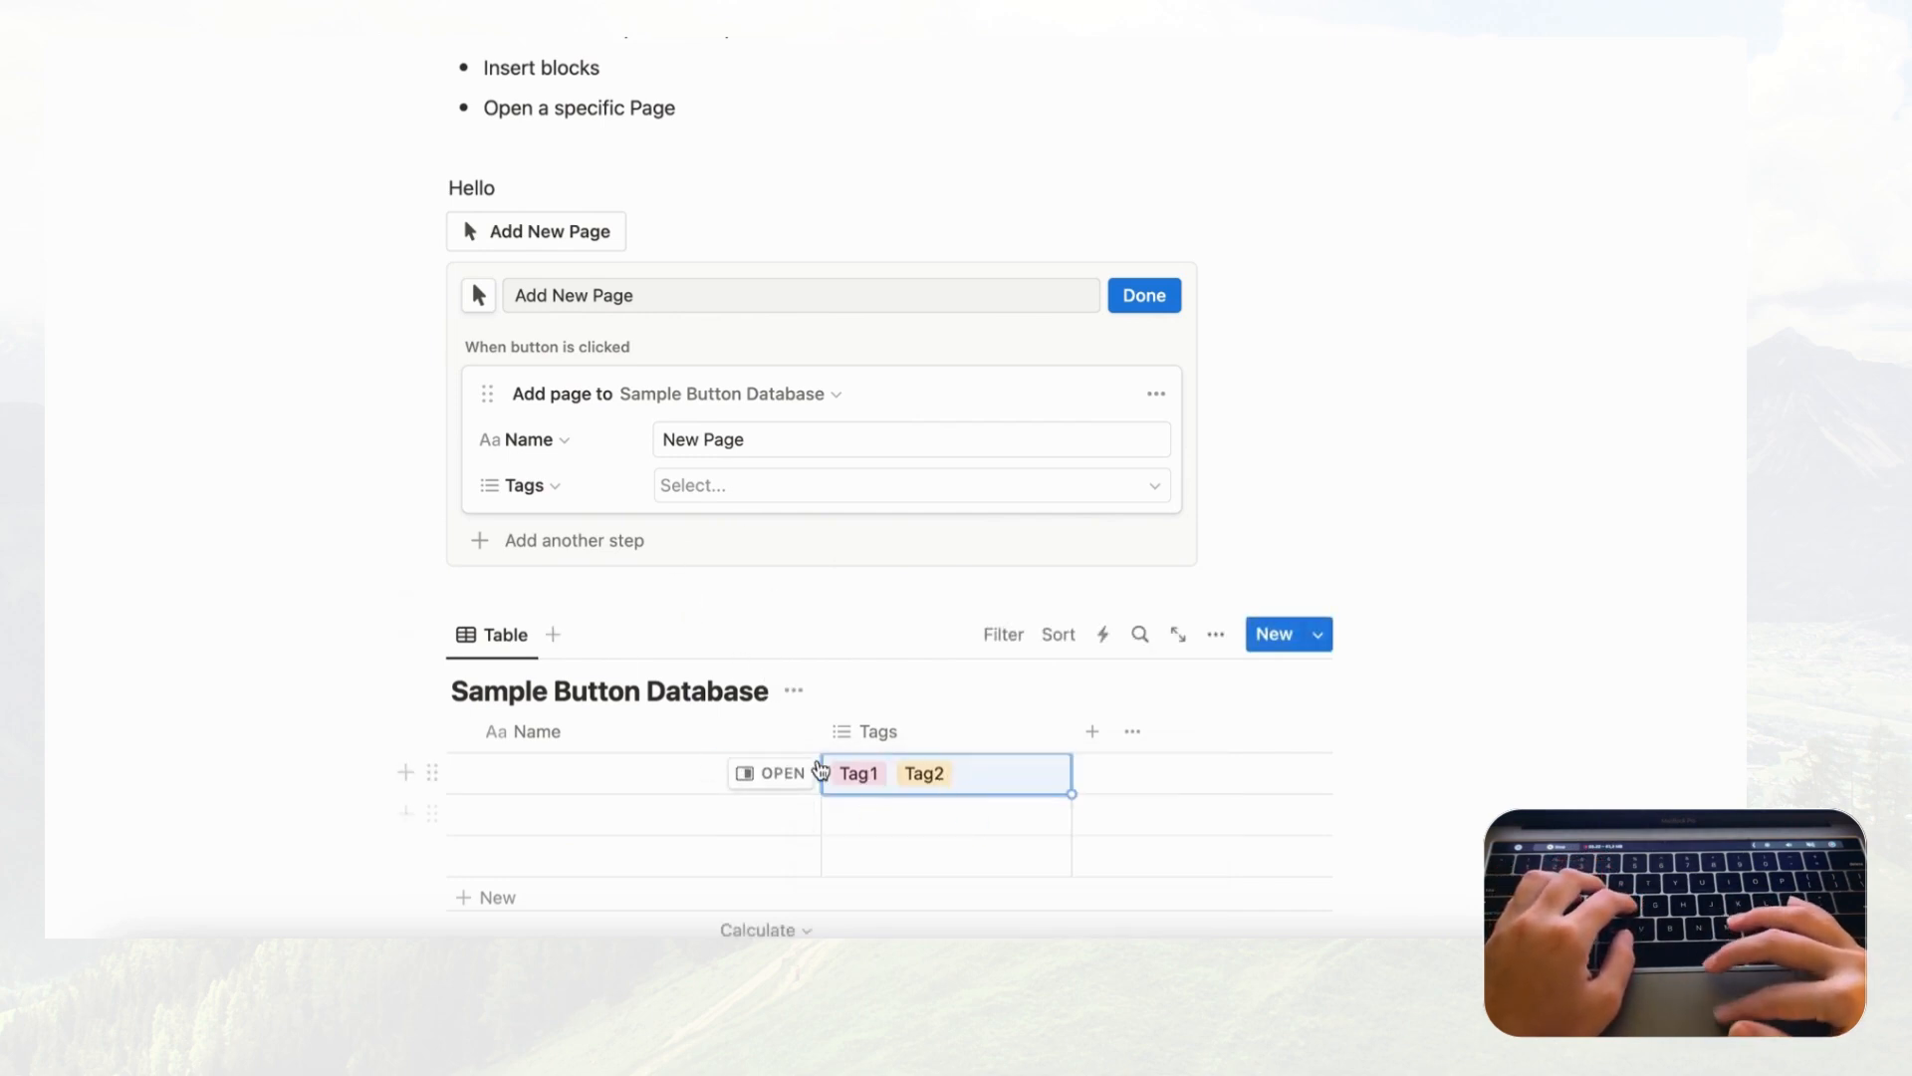
# Step: Set the Tags value in the button step to Tag1, finish editing the button and run it
pyautogui.click(725, 488)
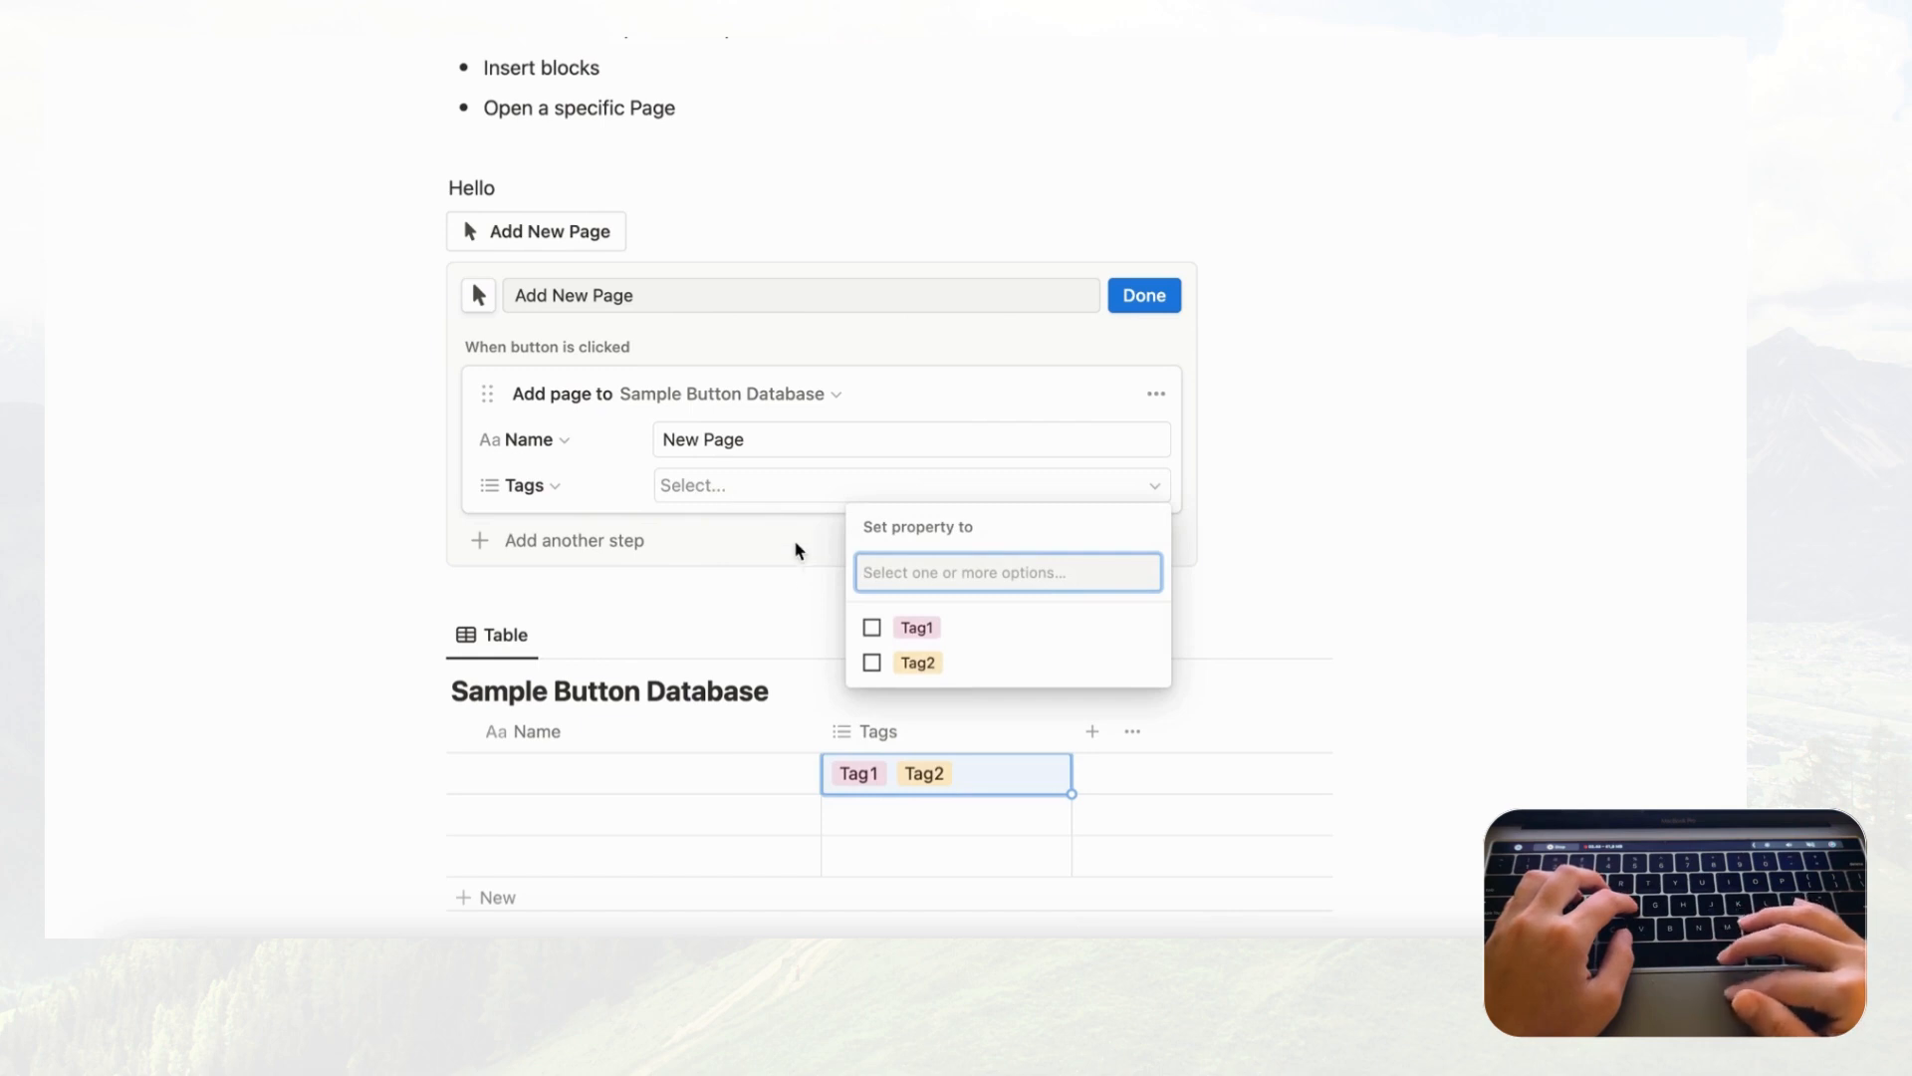
pyautogui.click(880, 628)
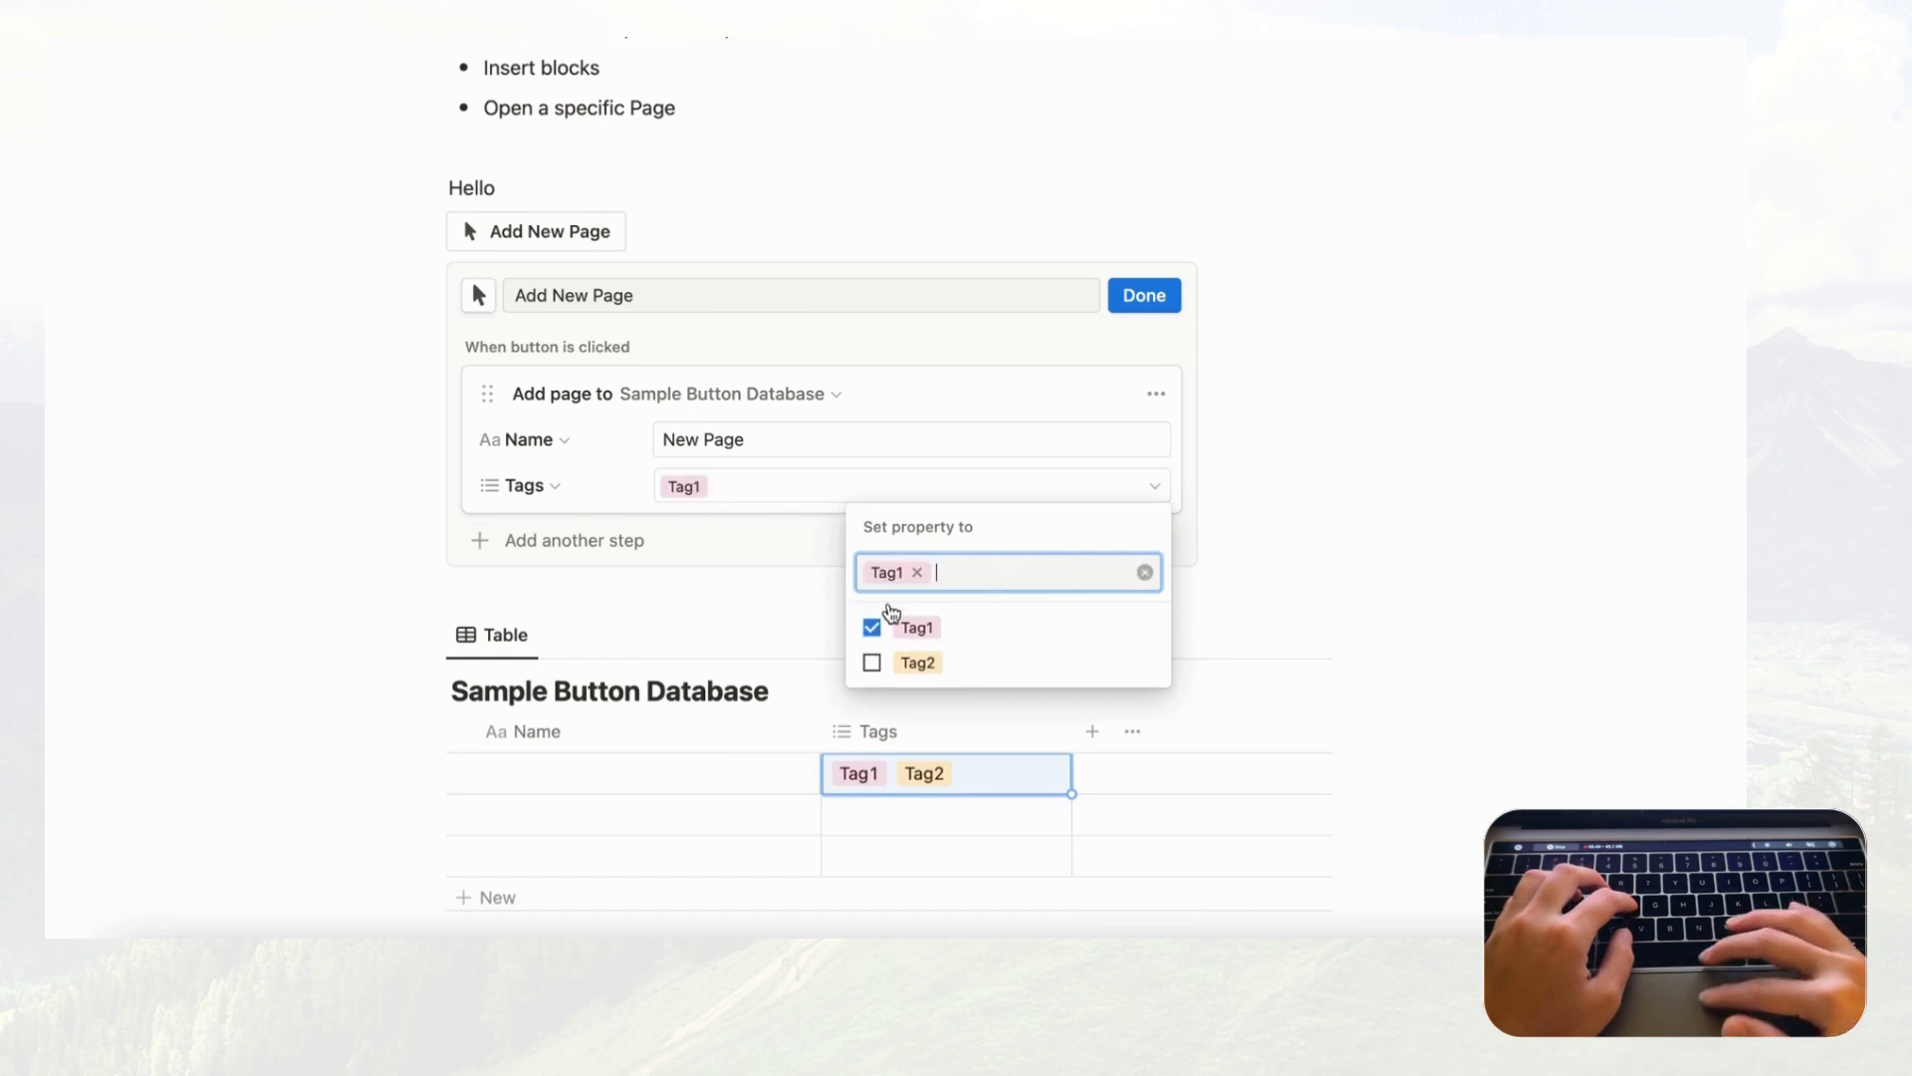
pyautogui.click(624, 484)
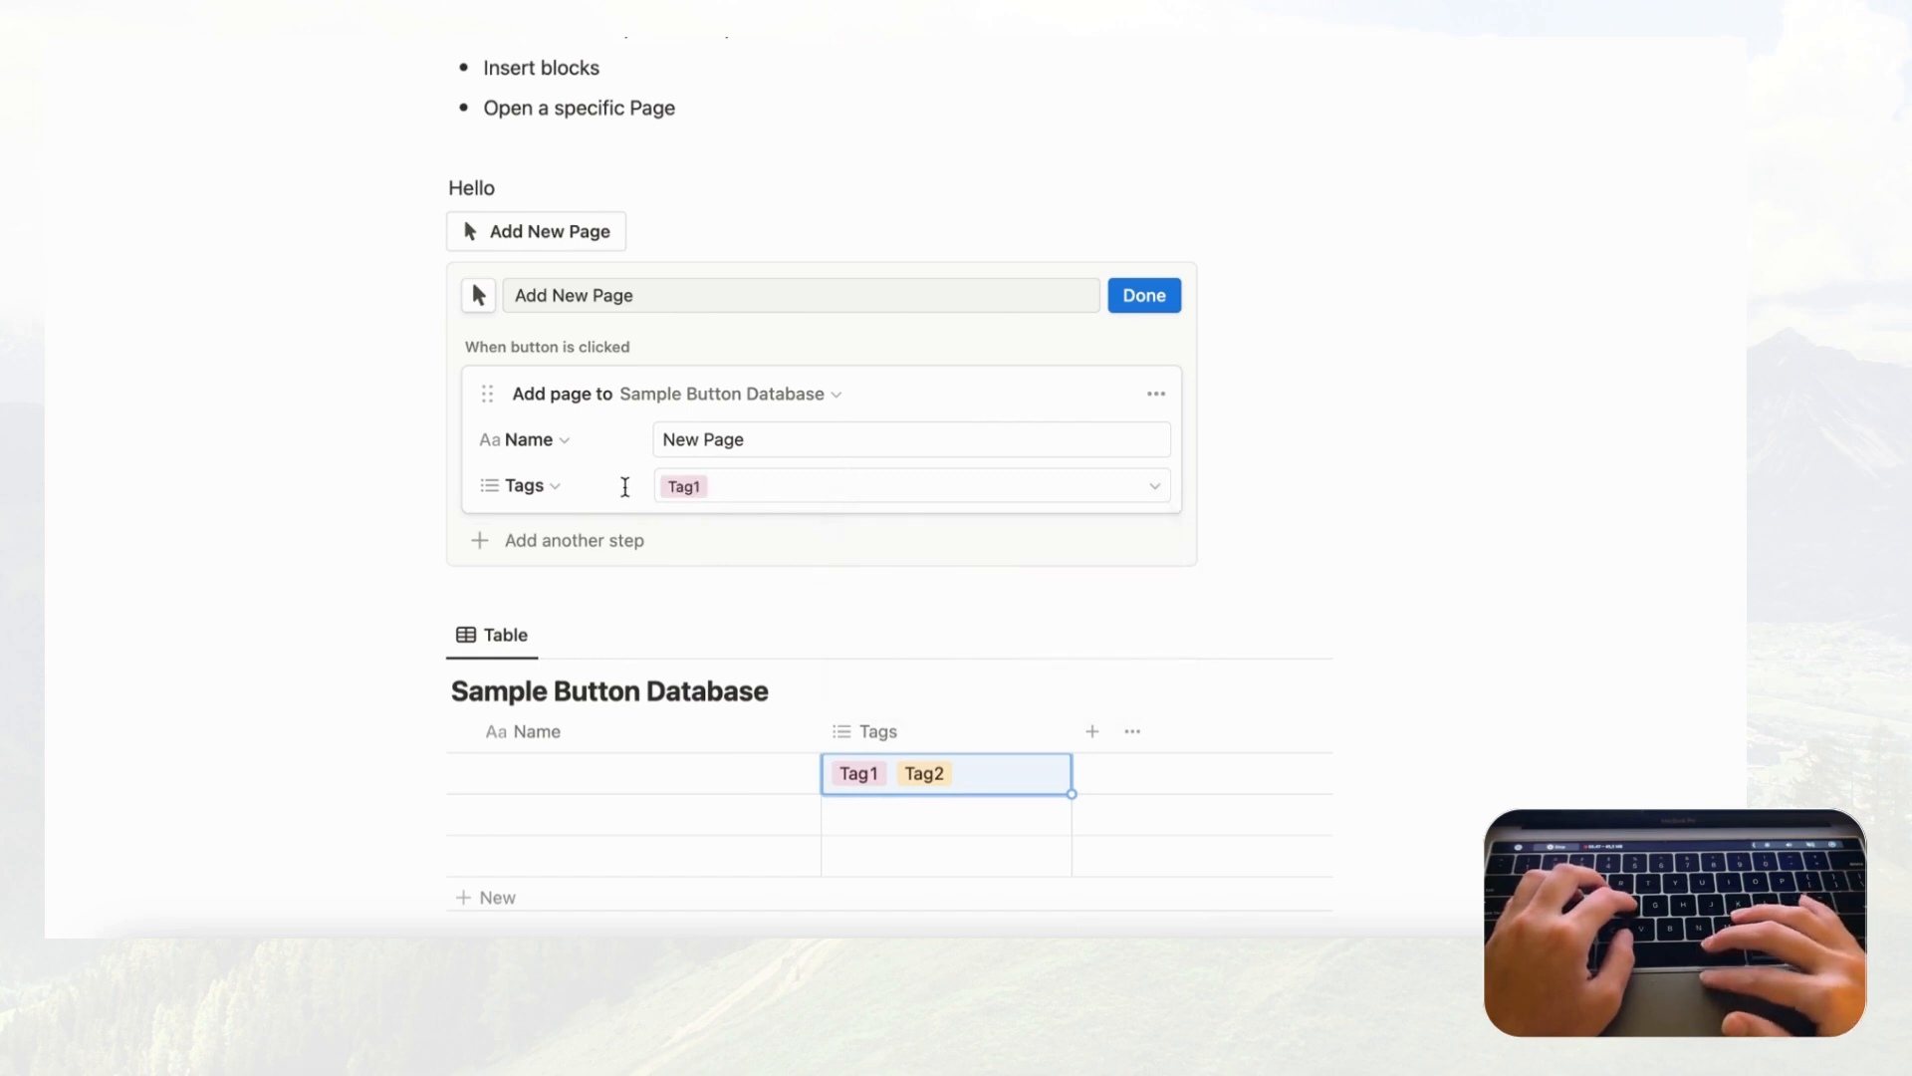
pyautogui.click(1146, 297)
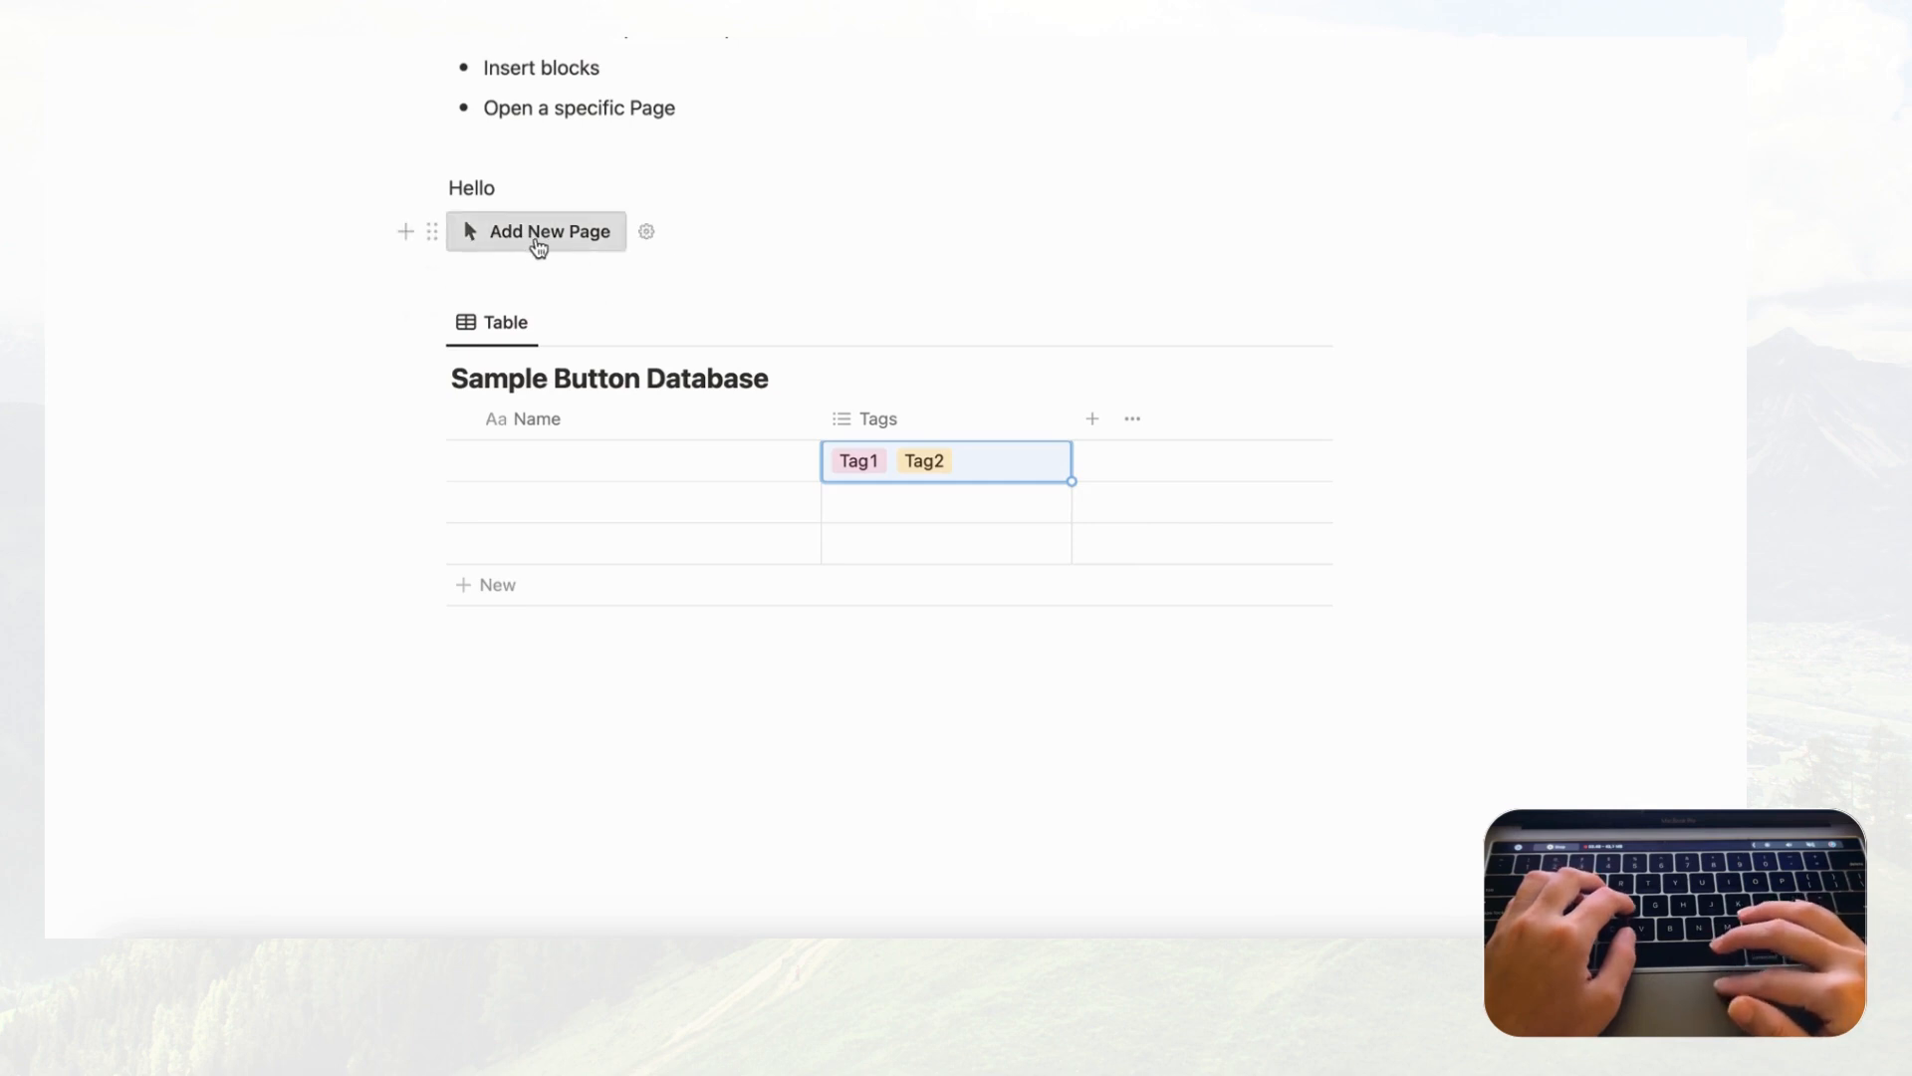
pyautogui.click(564, 242)
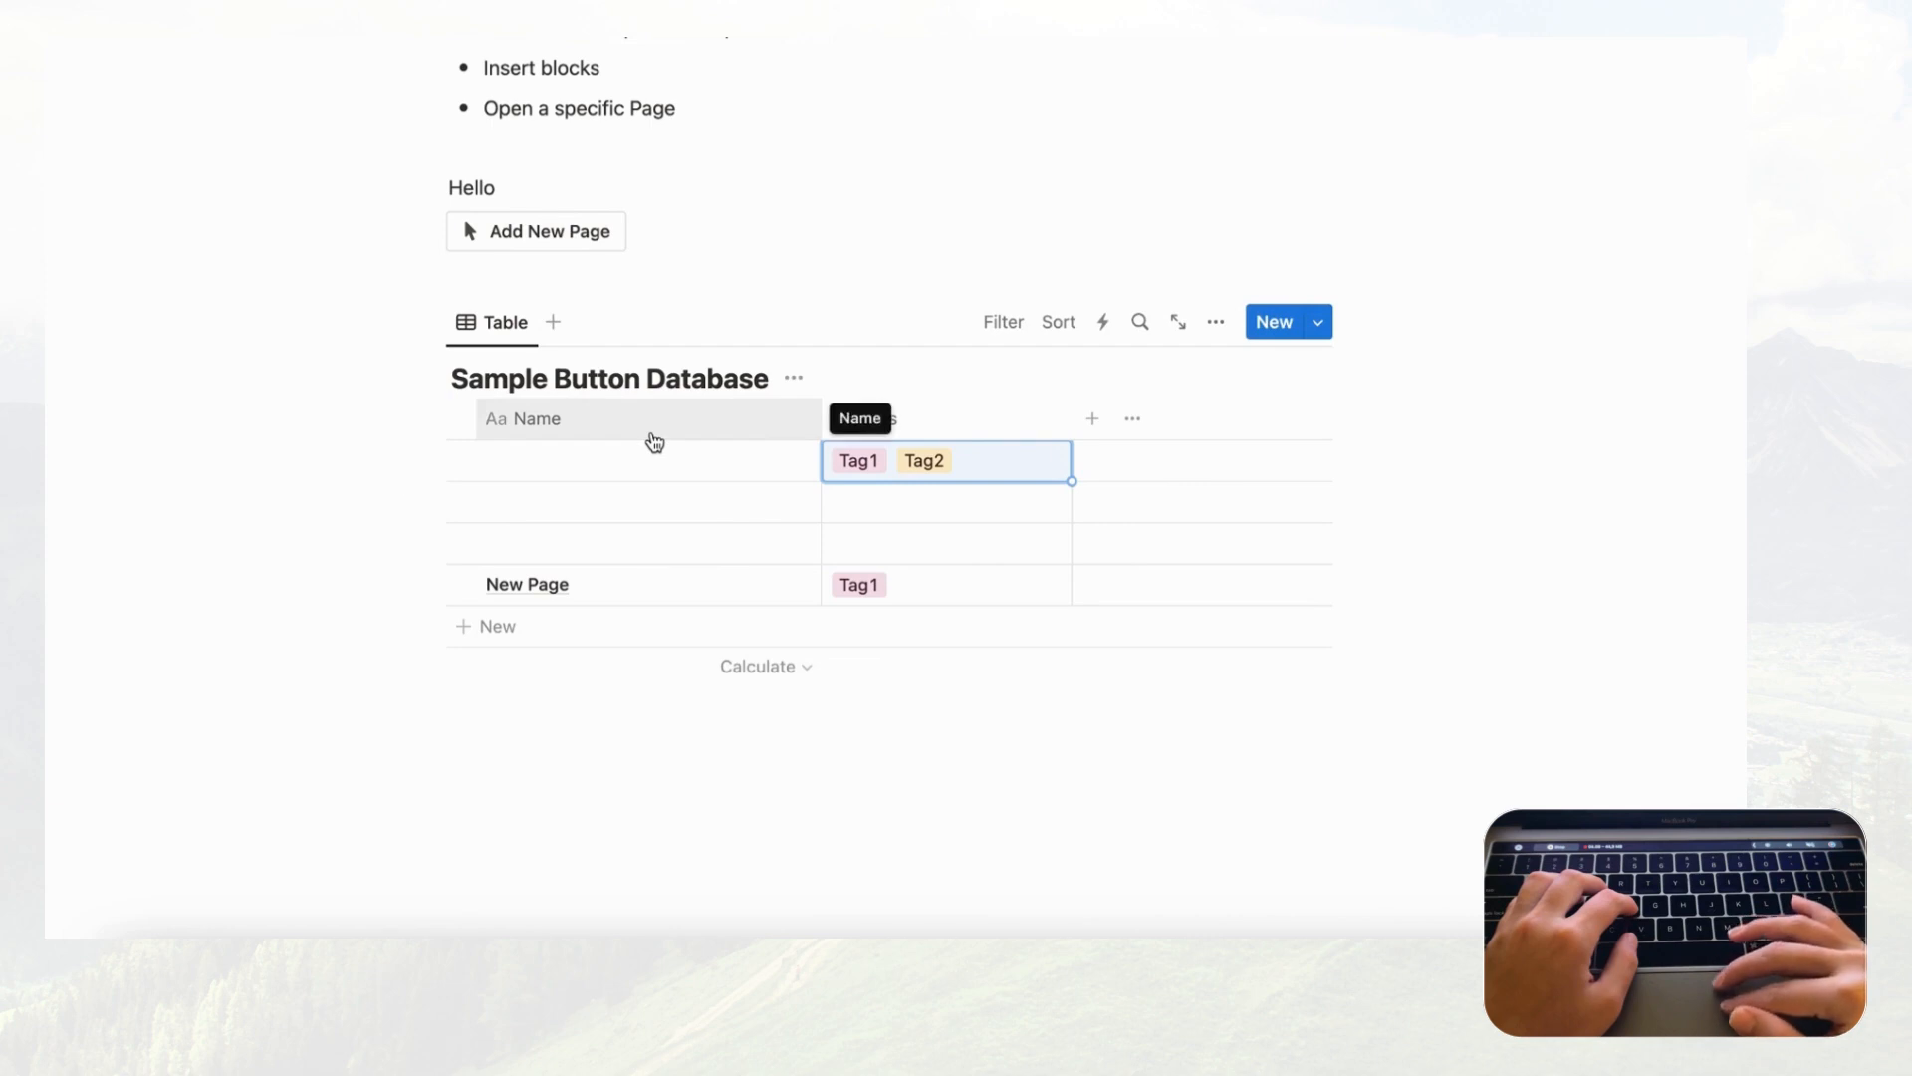
# Step: Insert a long run of blank lines between the Add New Page button and the Sample Button Database
pyautogui.scroll(2, 652, 439)
pyautogui.click(535, 388)
pyautogui.press('Return')
pyautogui.press('Return')
pyautogui.press('Return')
pyautogui.press('Return')
pyautogui.press('Return')
pyautogui.press('Return')
pyautogui.press('Return')
pyautogui.press('Return')
pyautogui.press('Return')
pyautogui.press('Return')
pyautogui.press('Return')
pyautogui.press('Return')
pyautogui.press('Return')
pyautogui.press('Return')
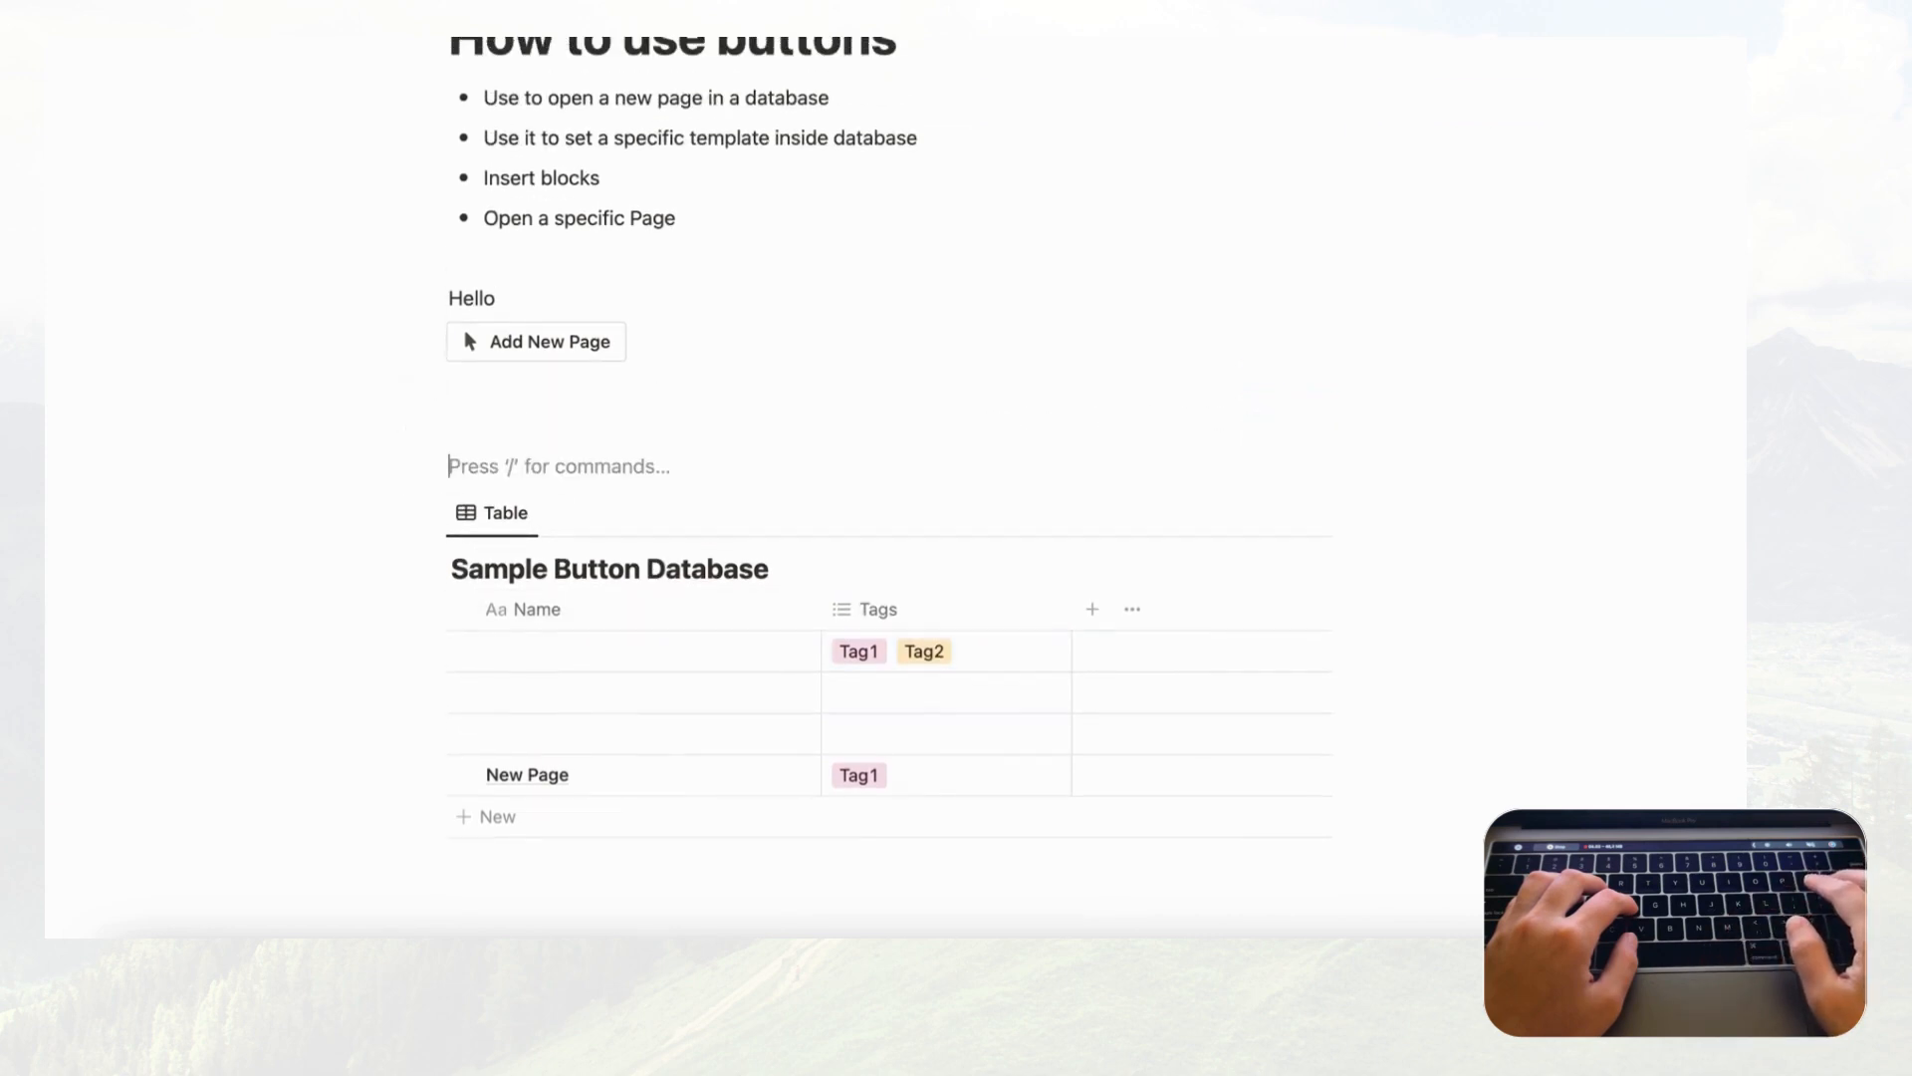
pyautogui.press('Return')
pyautogui.press('Return')
pyautogui.press('Return')
pyautogui.press('Return')
pyautogui.press('Return')
pyautogui.press('Return')
pyautogui.press('Return')
pyautogui.press('Return')
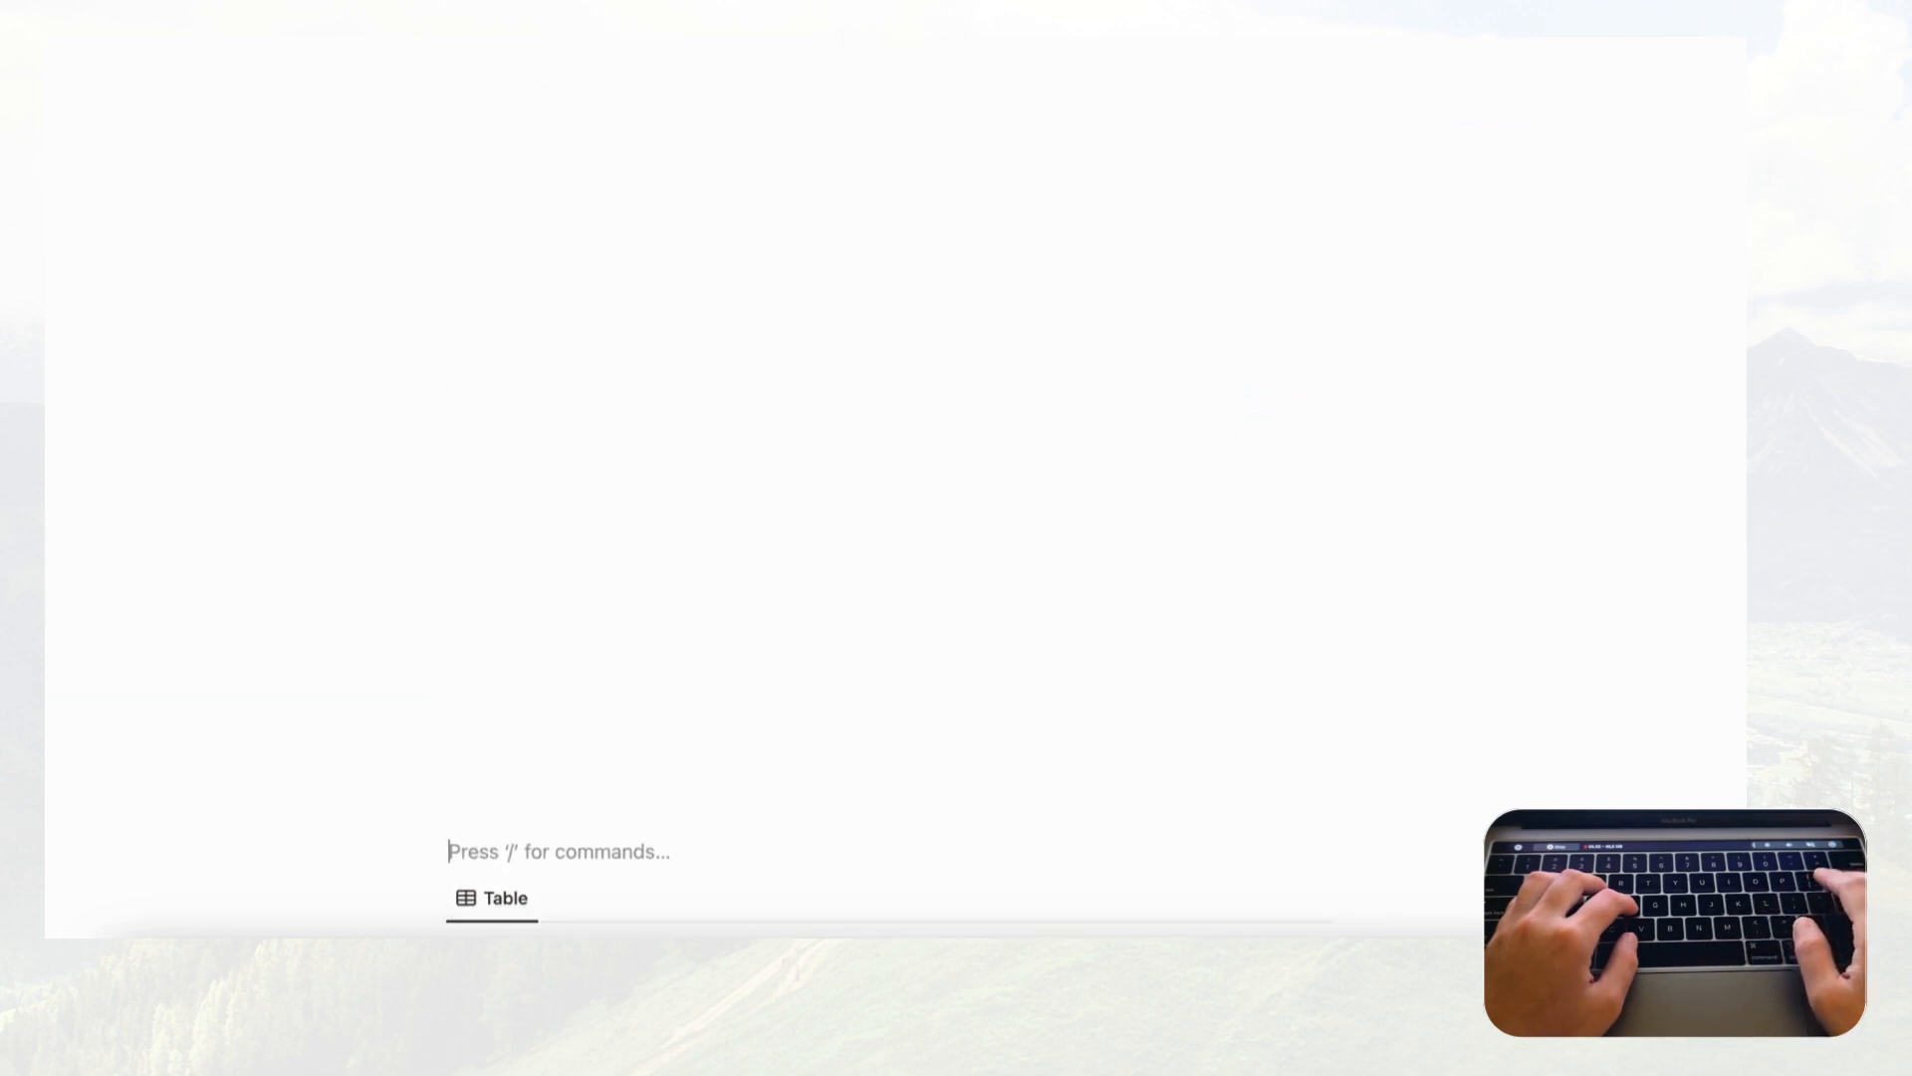
# Step: Run the Add New Page button again and check the new entry in the database
pyautogui.scroll(10, 646, 206)
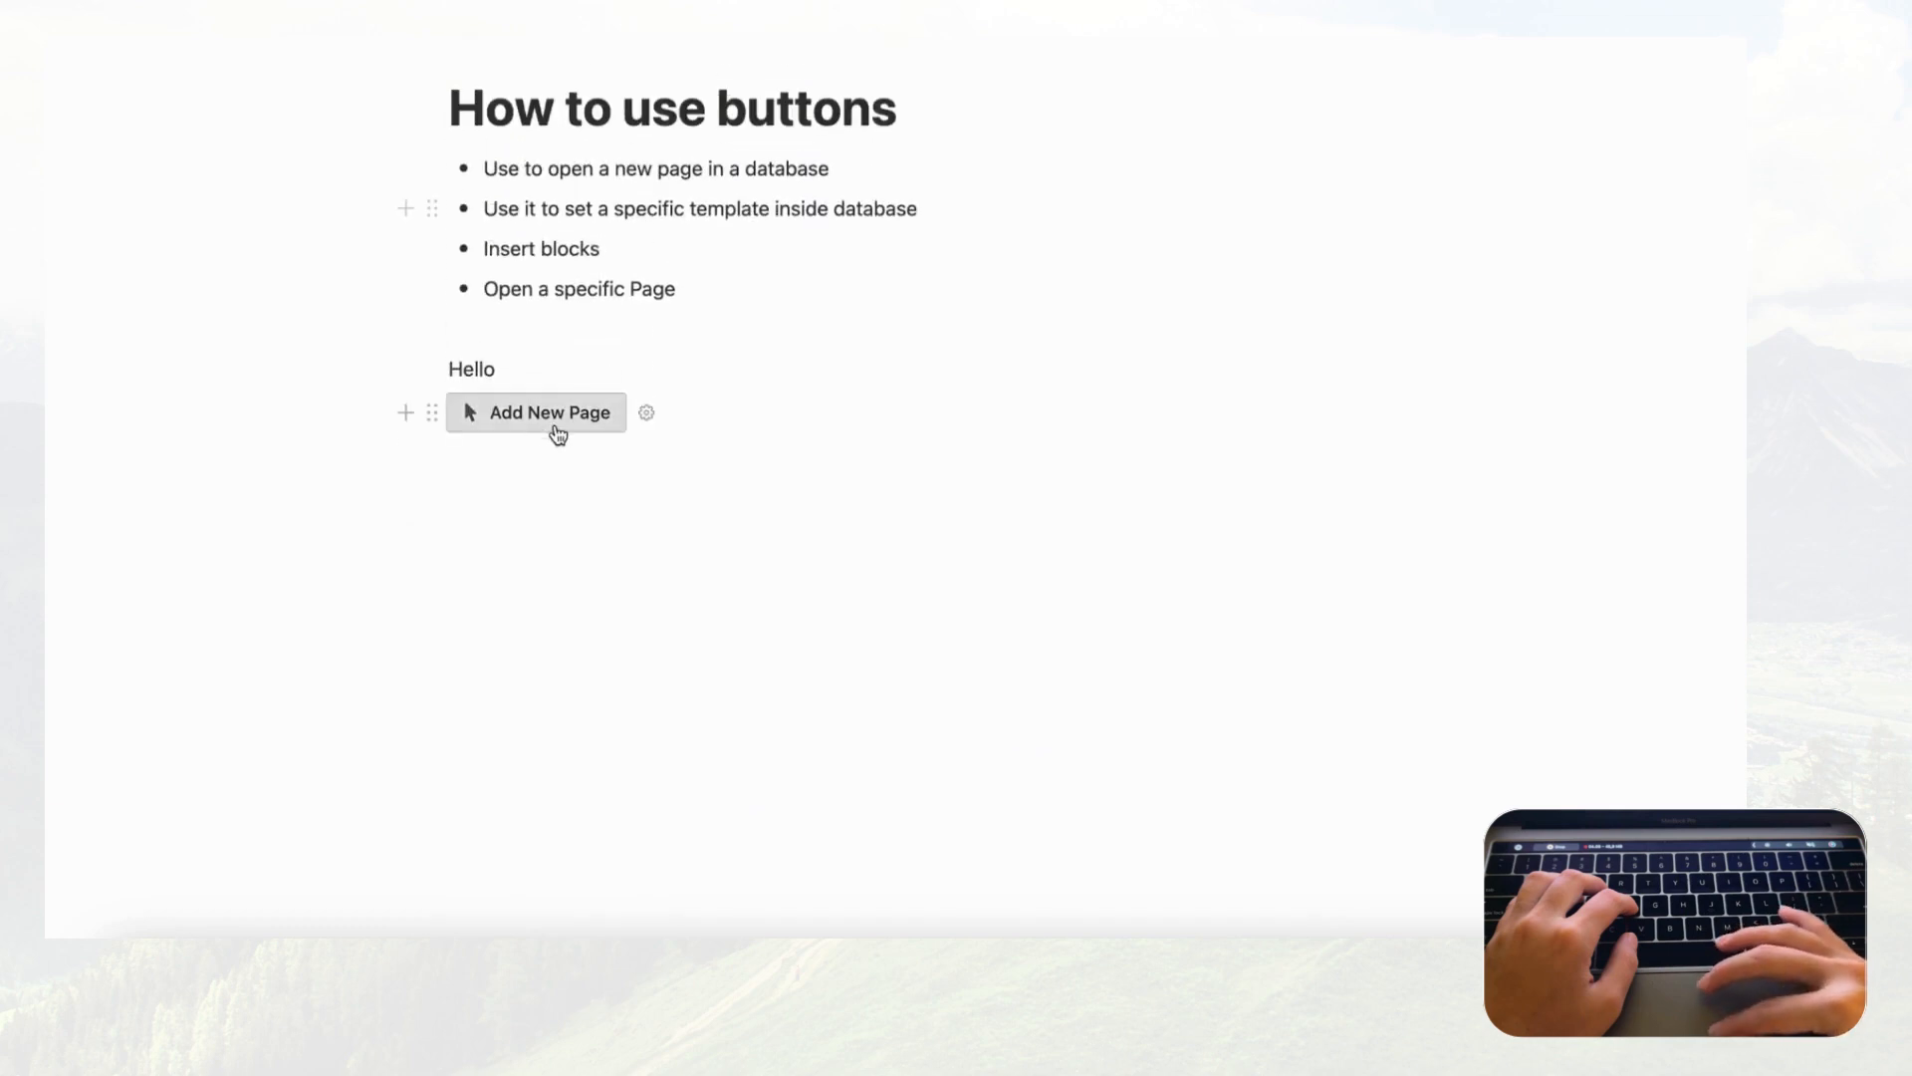
pyautogui.click(534, 428)
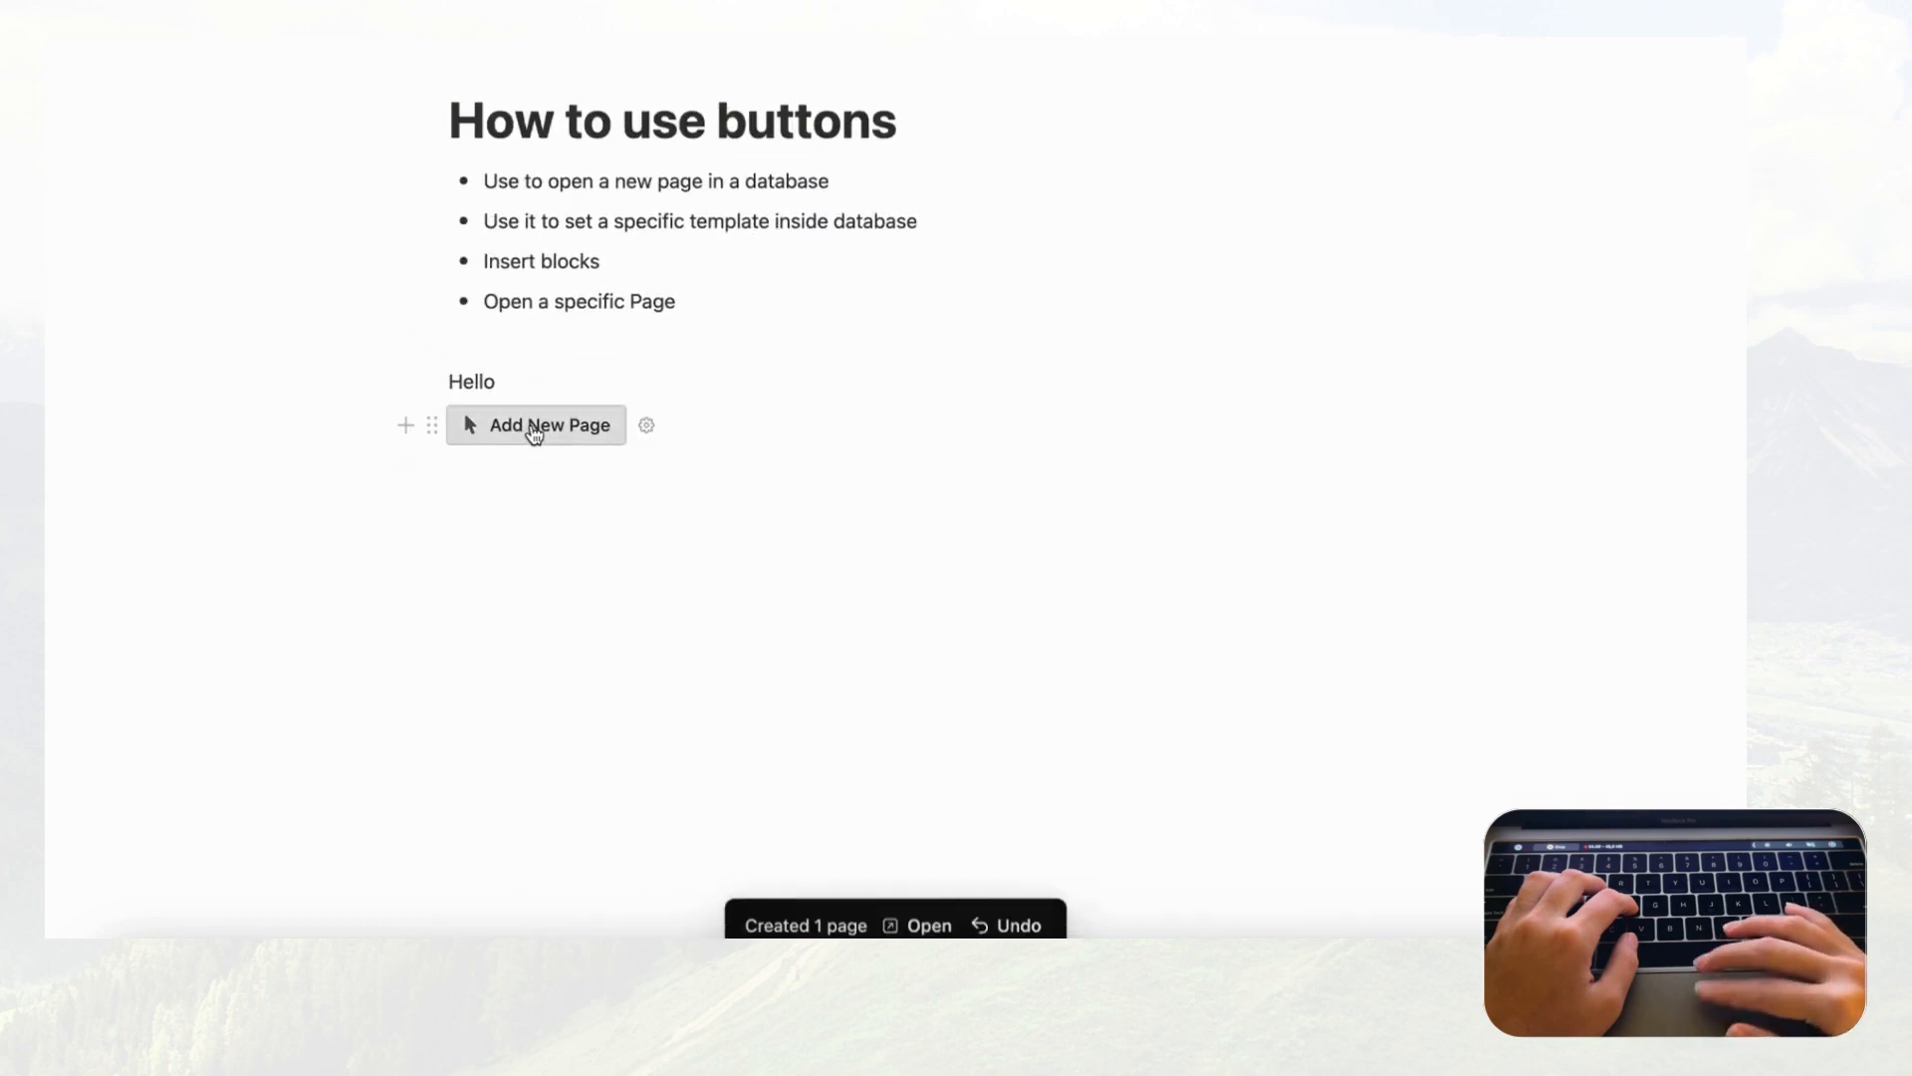
pyautogui.scroll(-6, 811, 586)
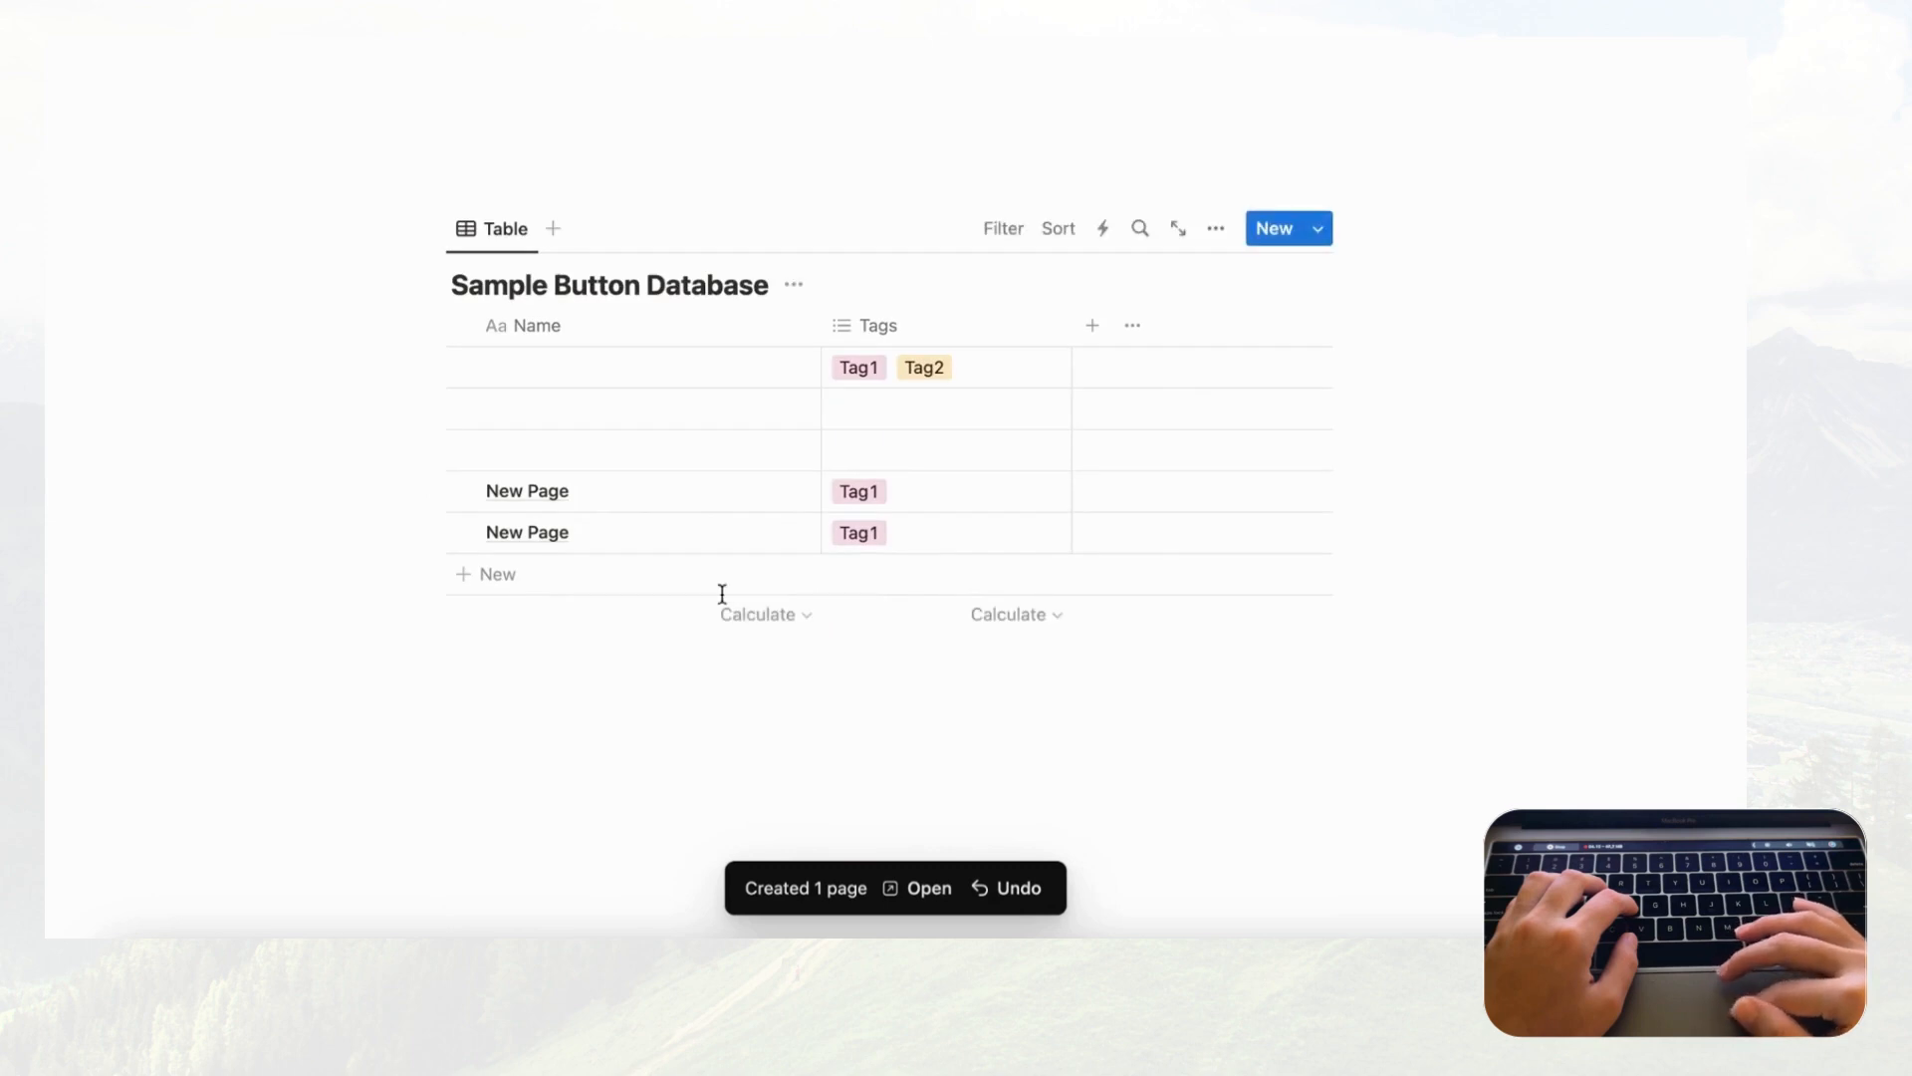
# Step: Add two blank entries directly in Sample Button Database, closing the untitled page that opens
pyautogui.click(504, 579)
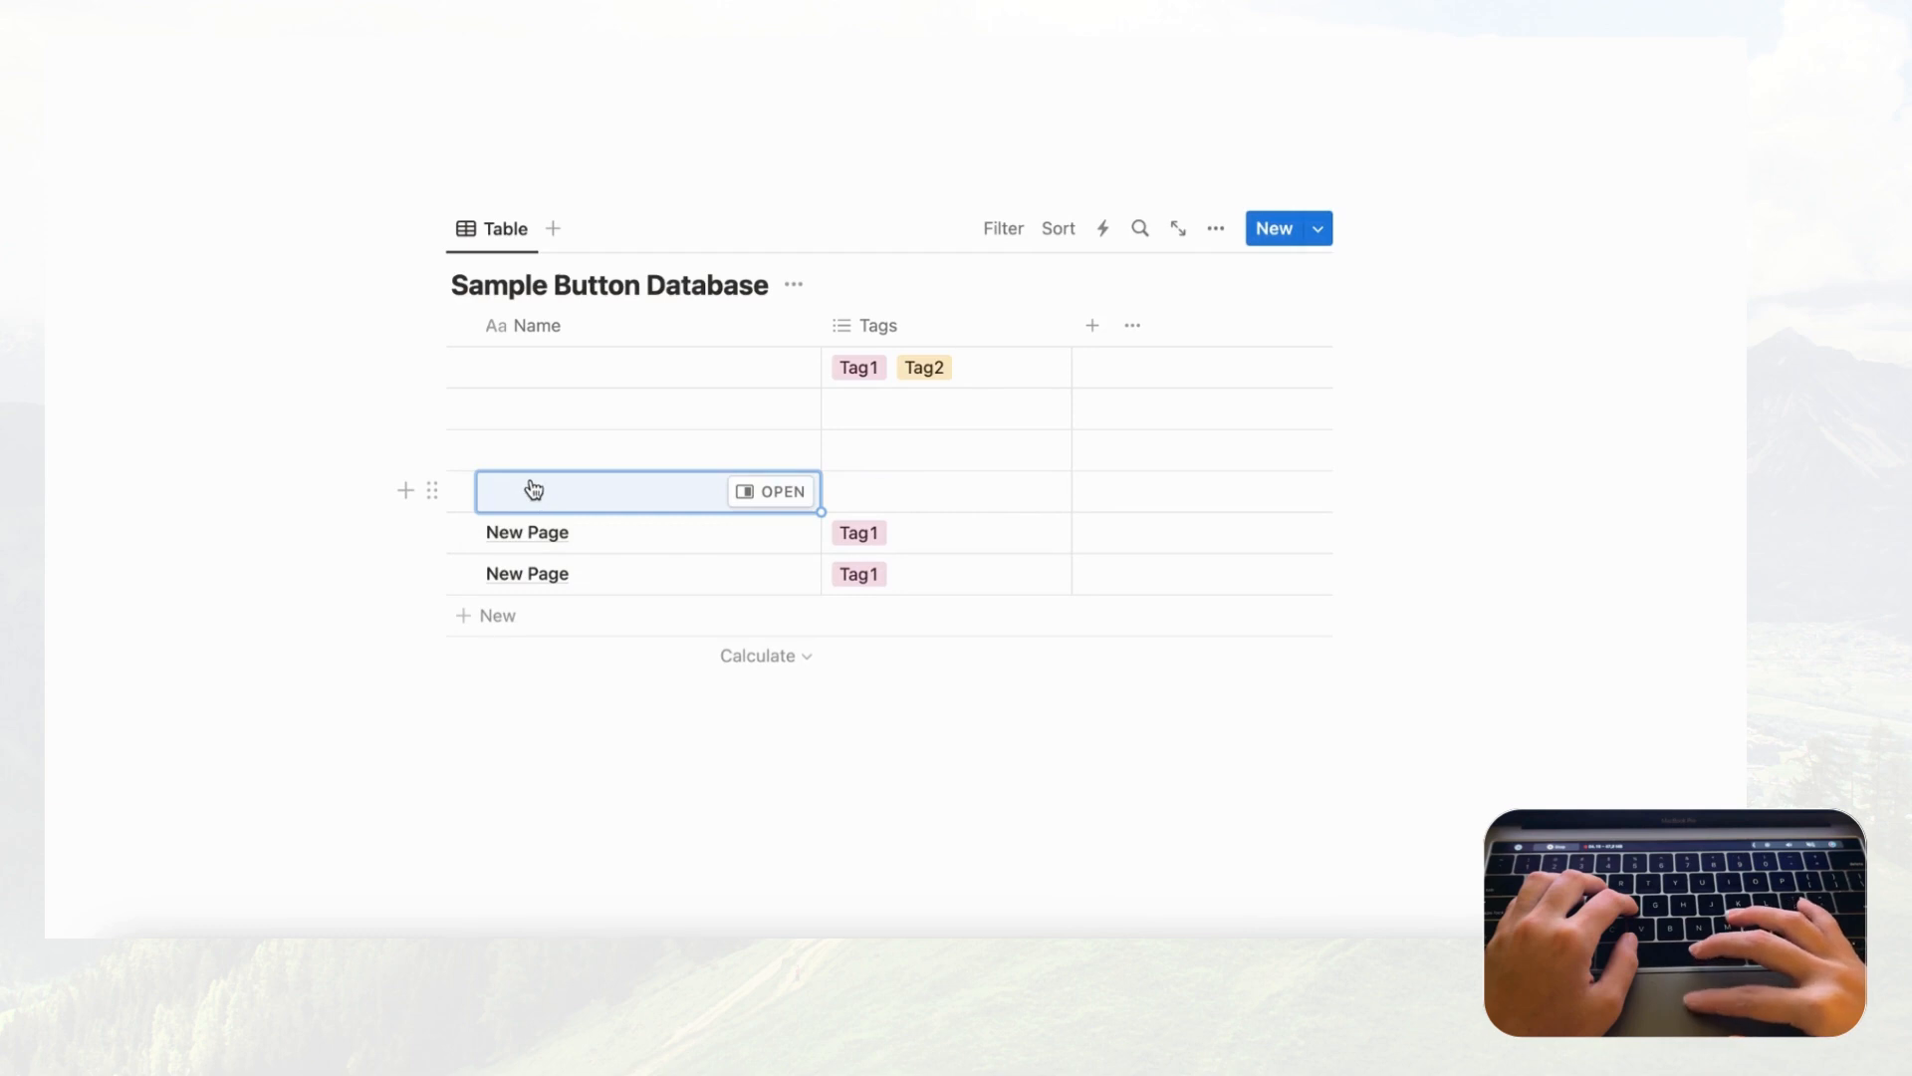
pyautogui.scroll(3, 935, 491)
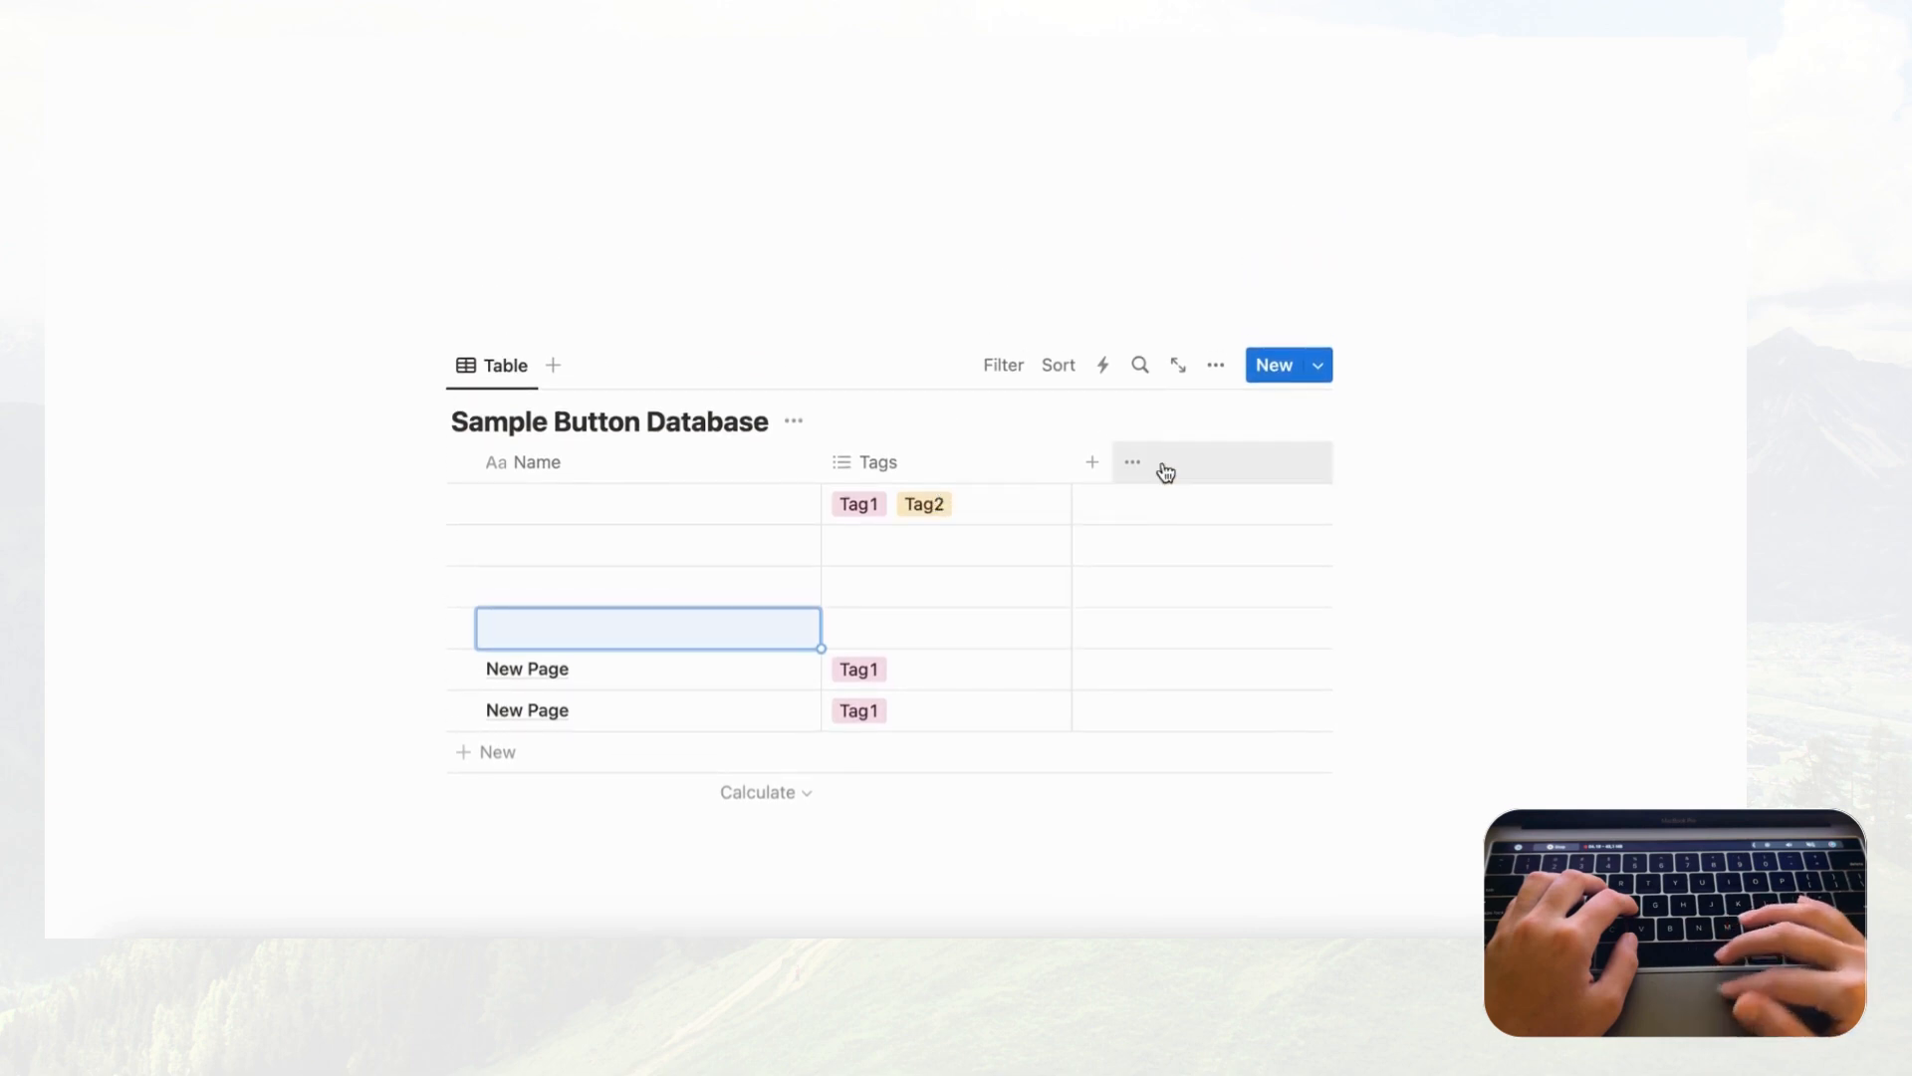
pyautogui.click(1284, 367)
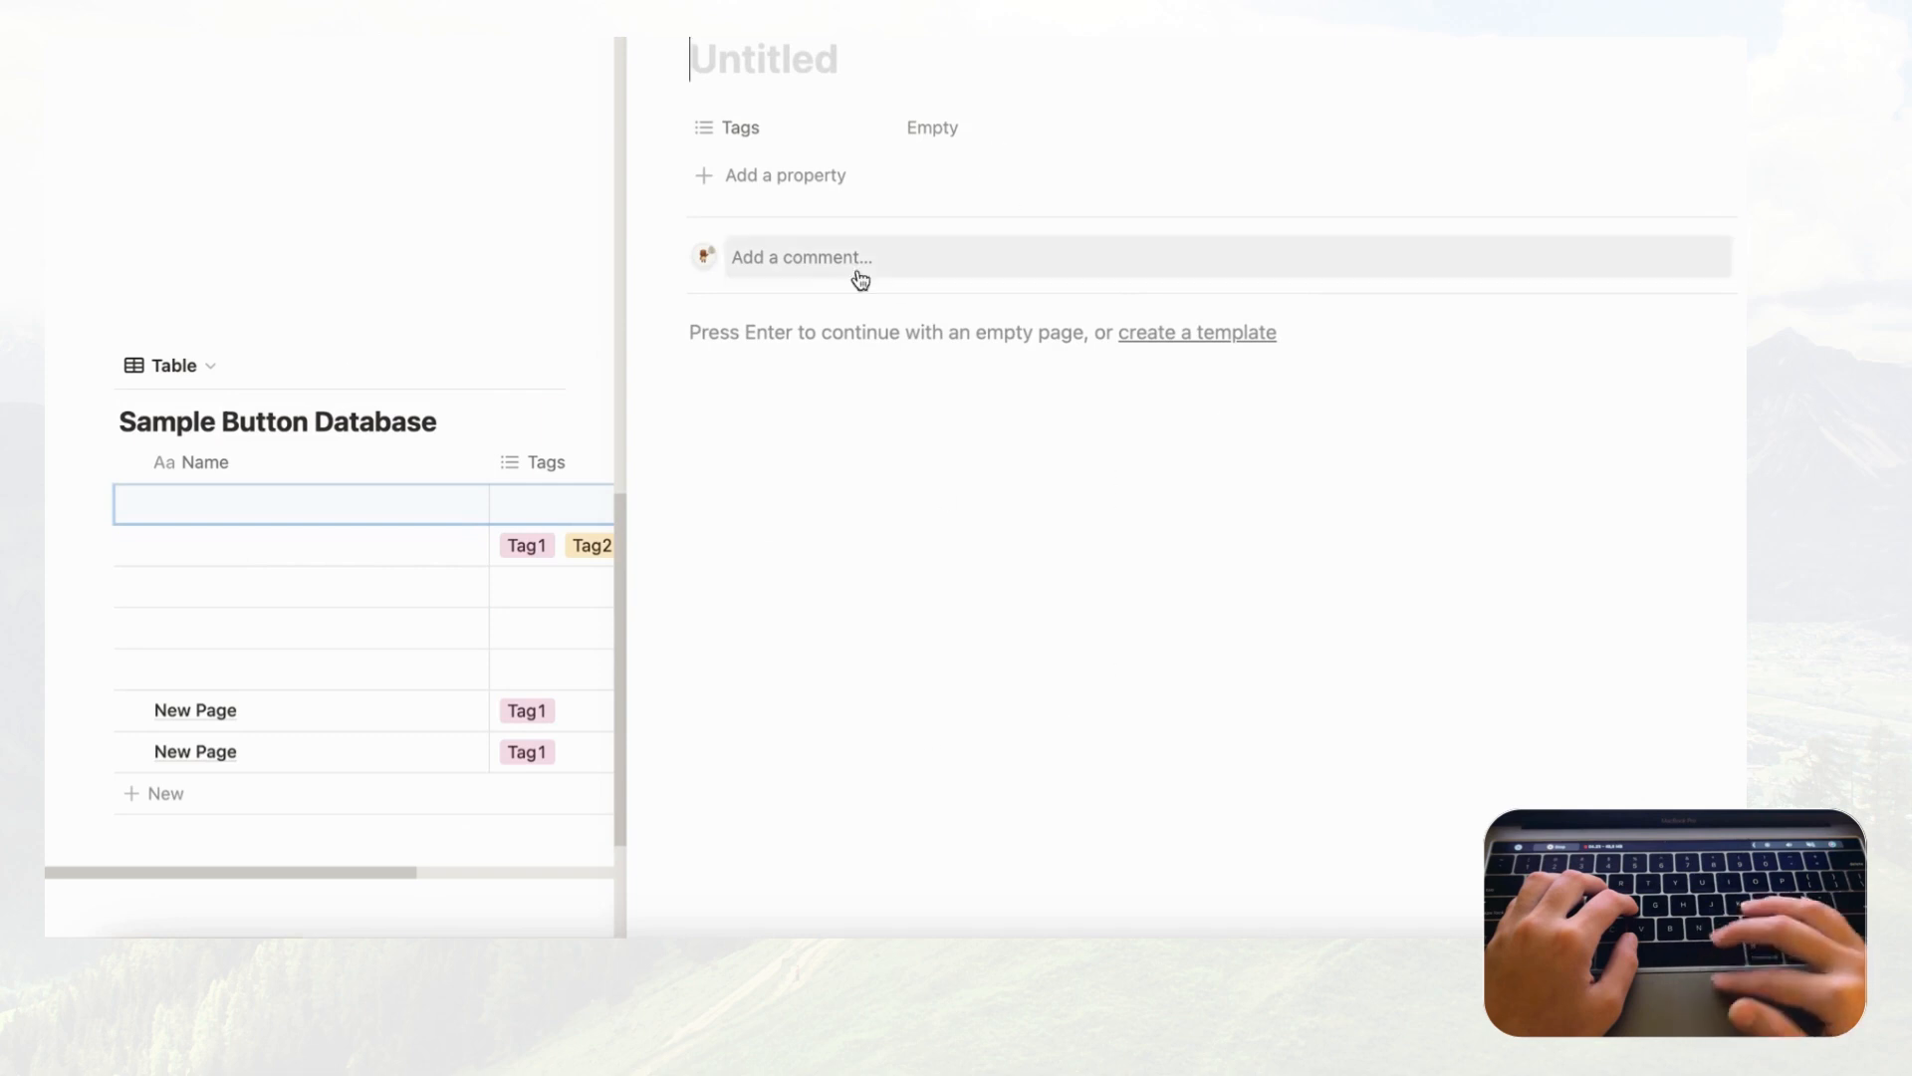
pyautogui.press('Escape')
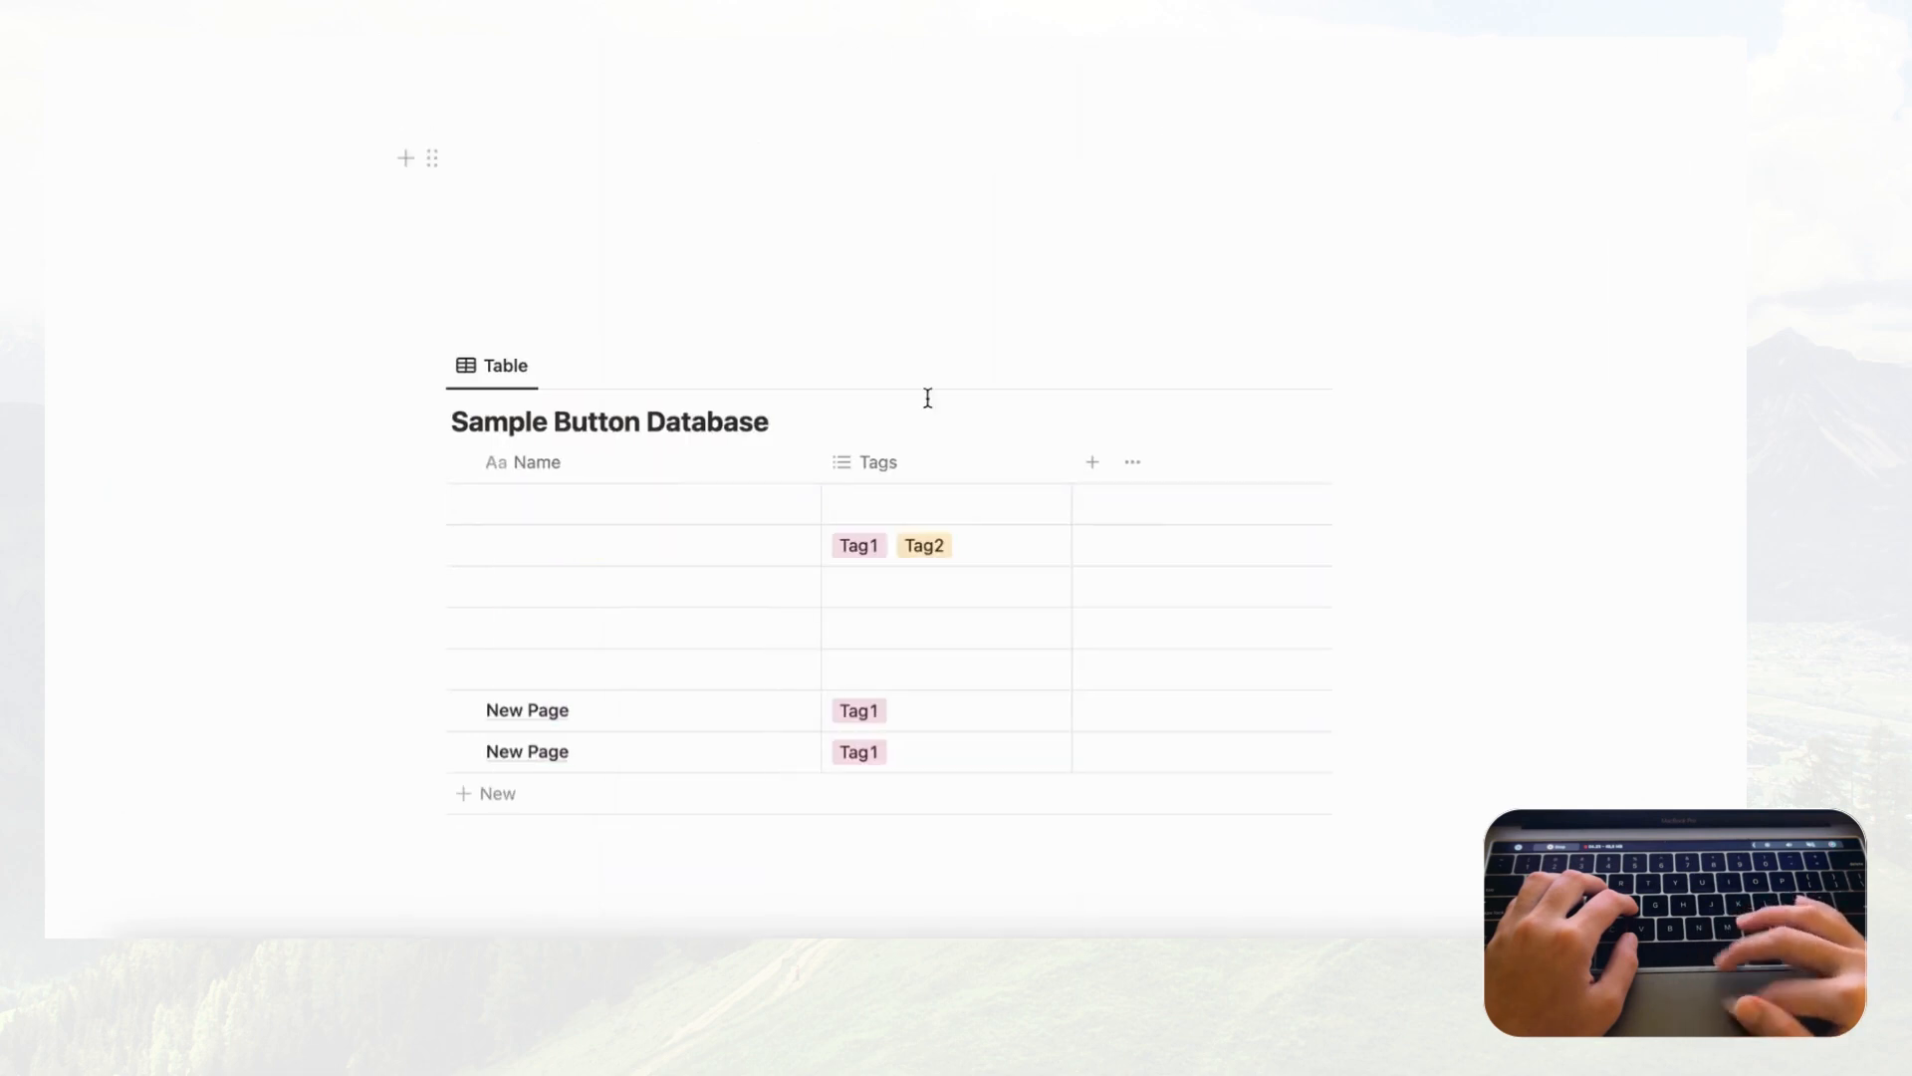
# Step: Add an Open page step to the Add New Page button, with New page added as its target
pyautogui.scroll(10, 886, 584)
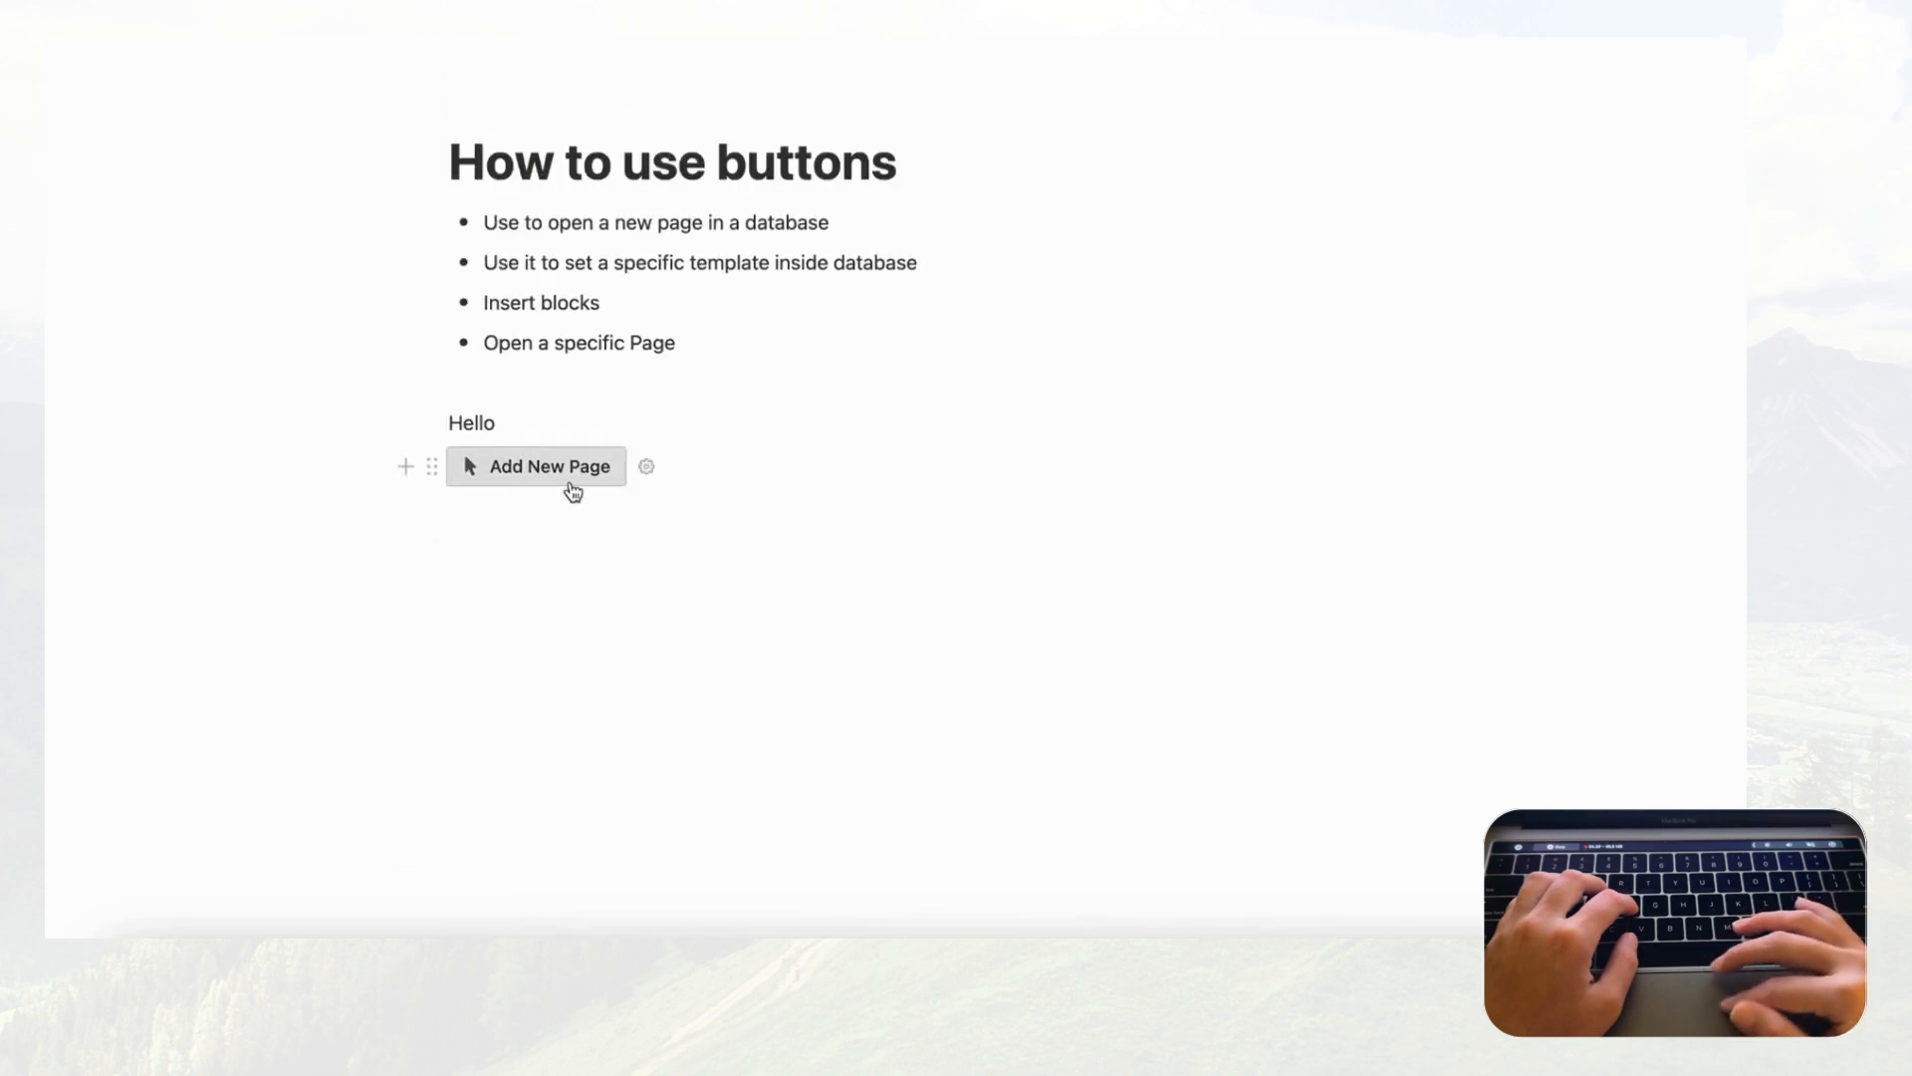
pyautogui.click(646, 467)
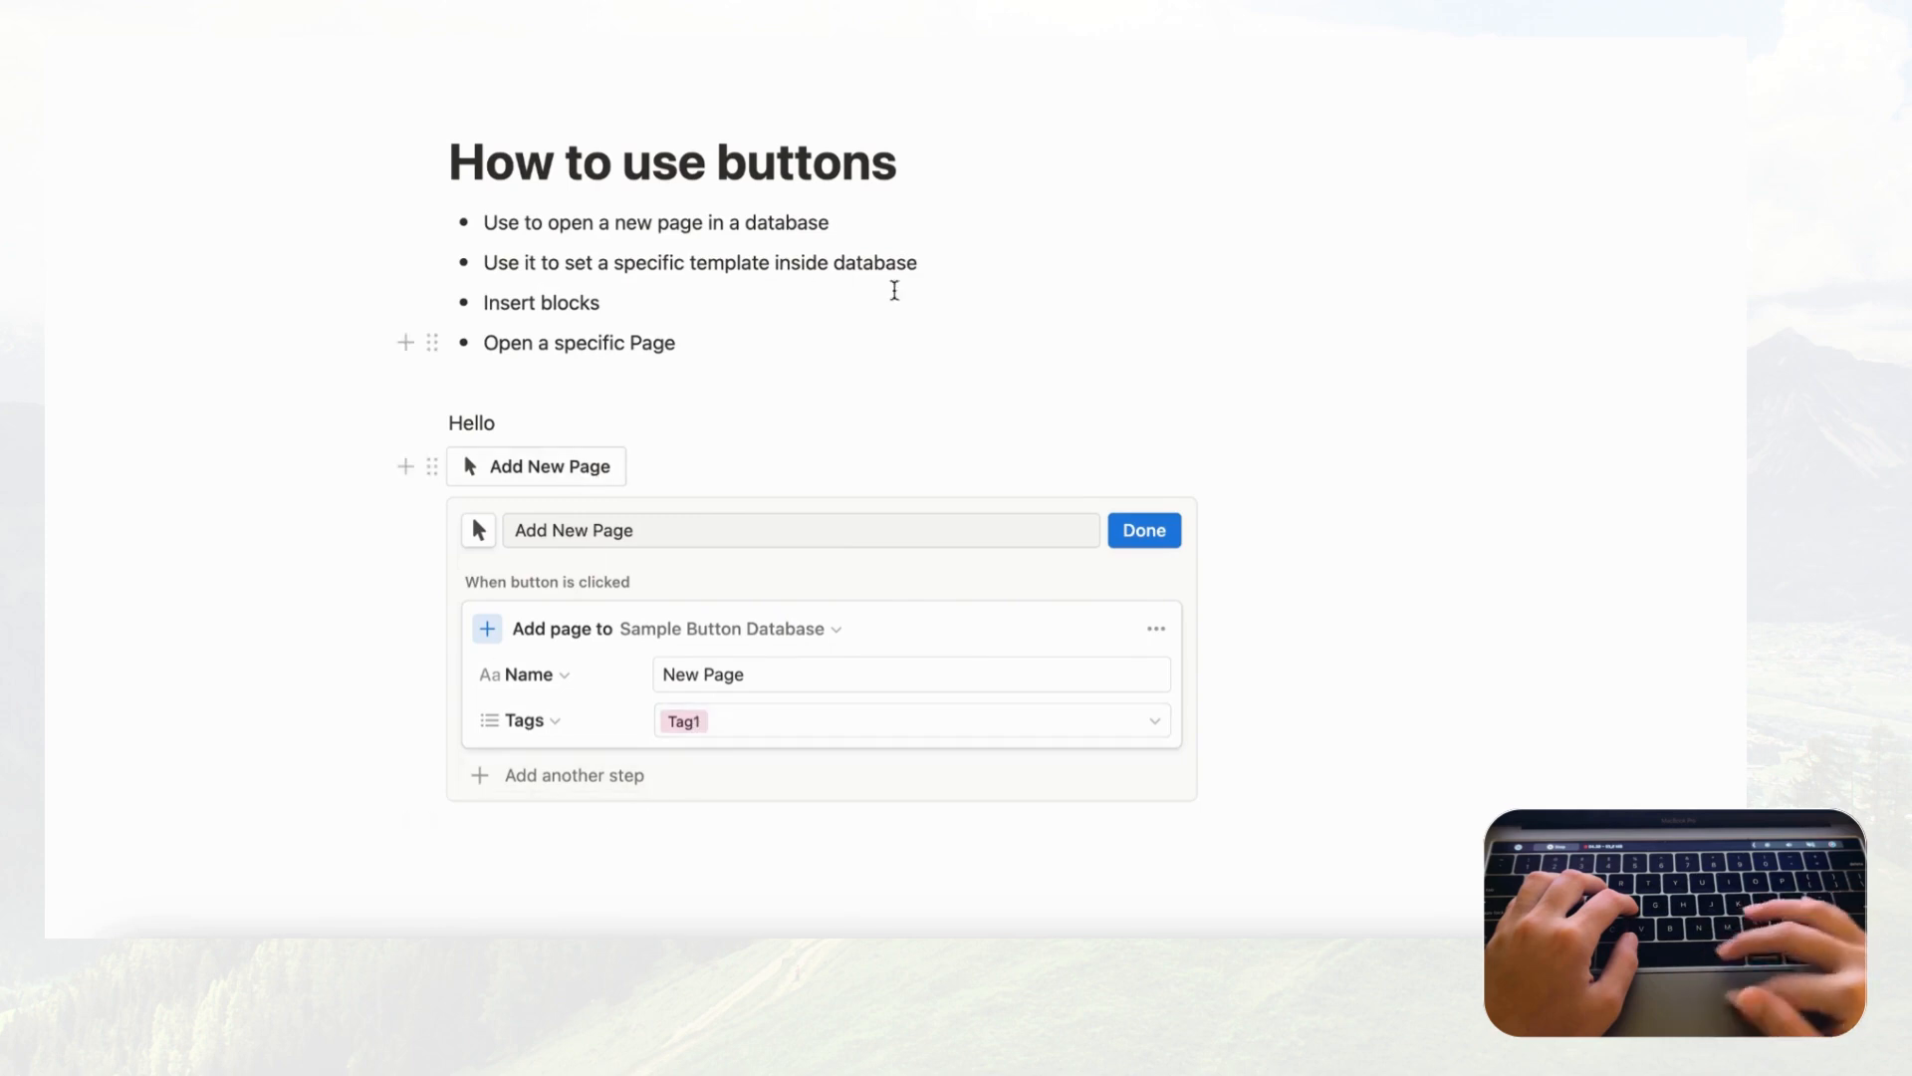
pyautogui.click(613, 787)
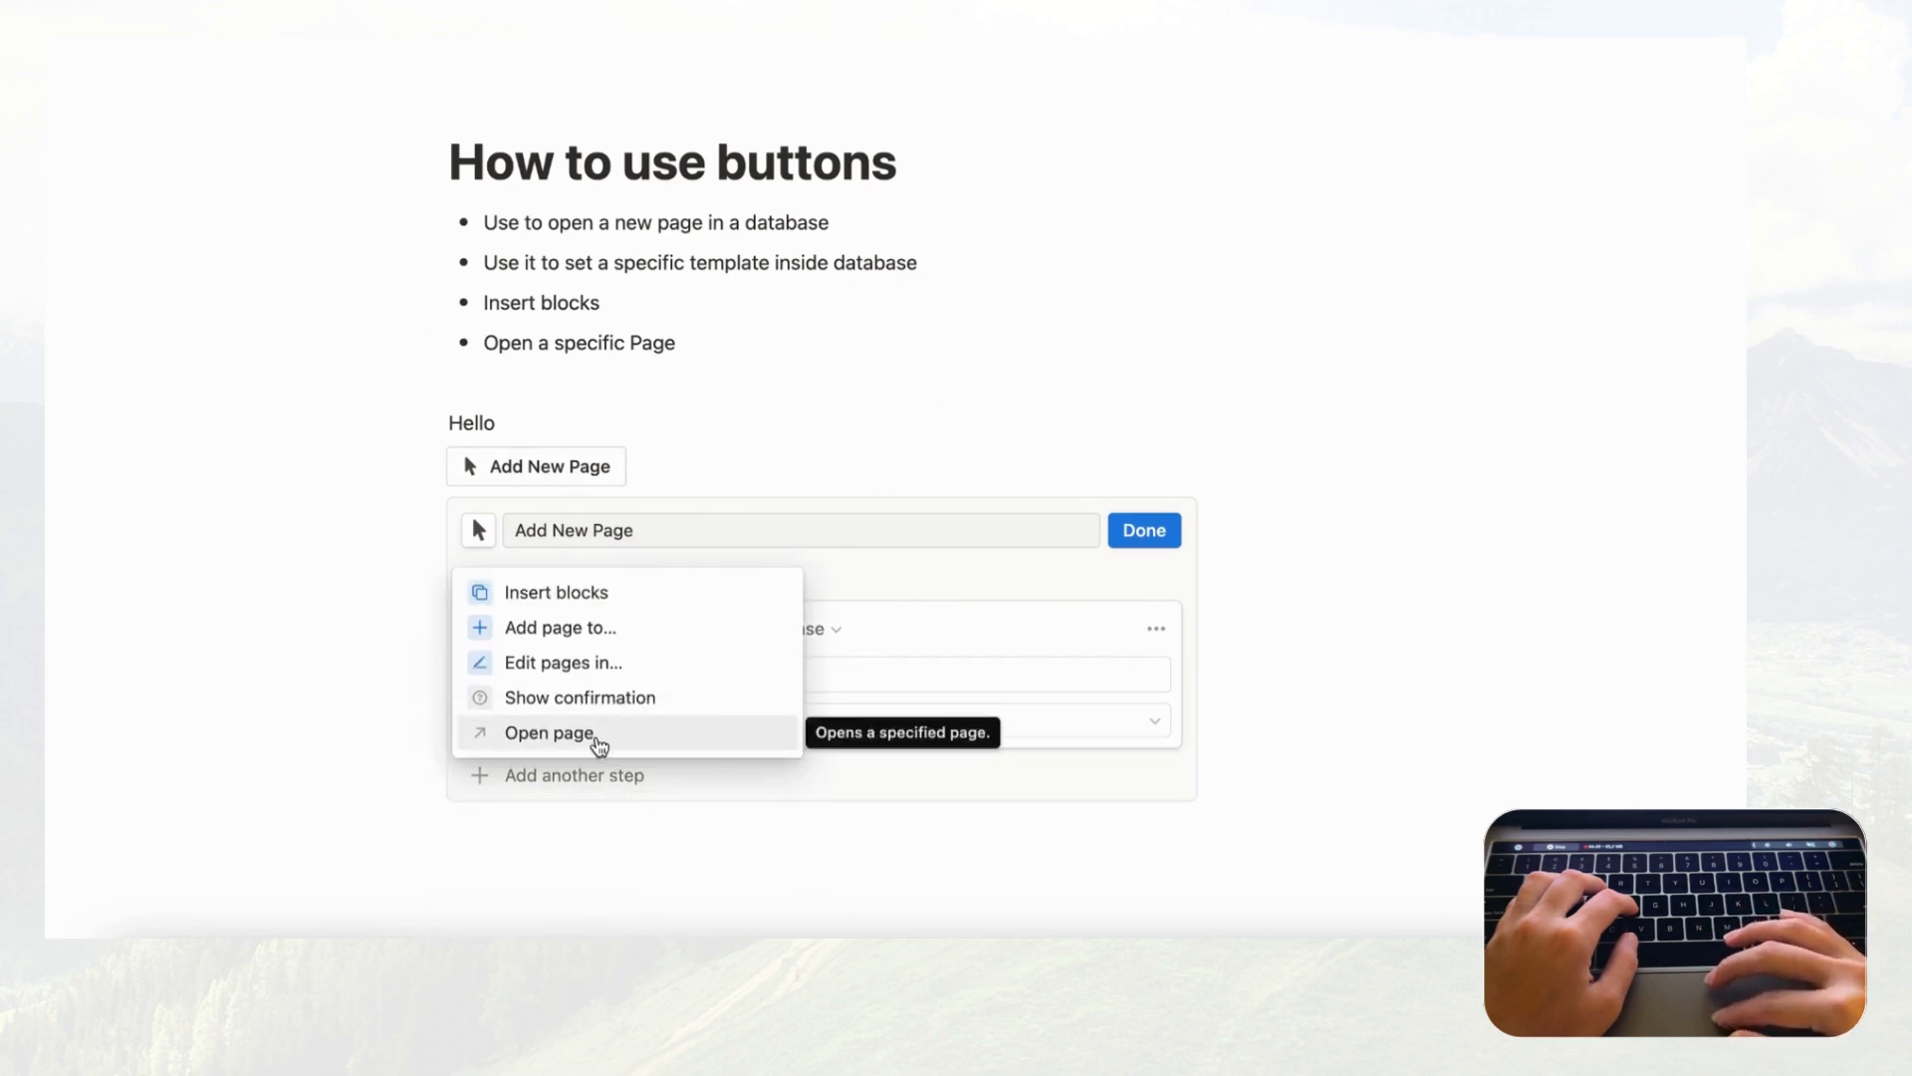
pyautogui.click(574, 749)
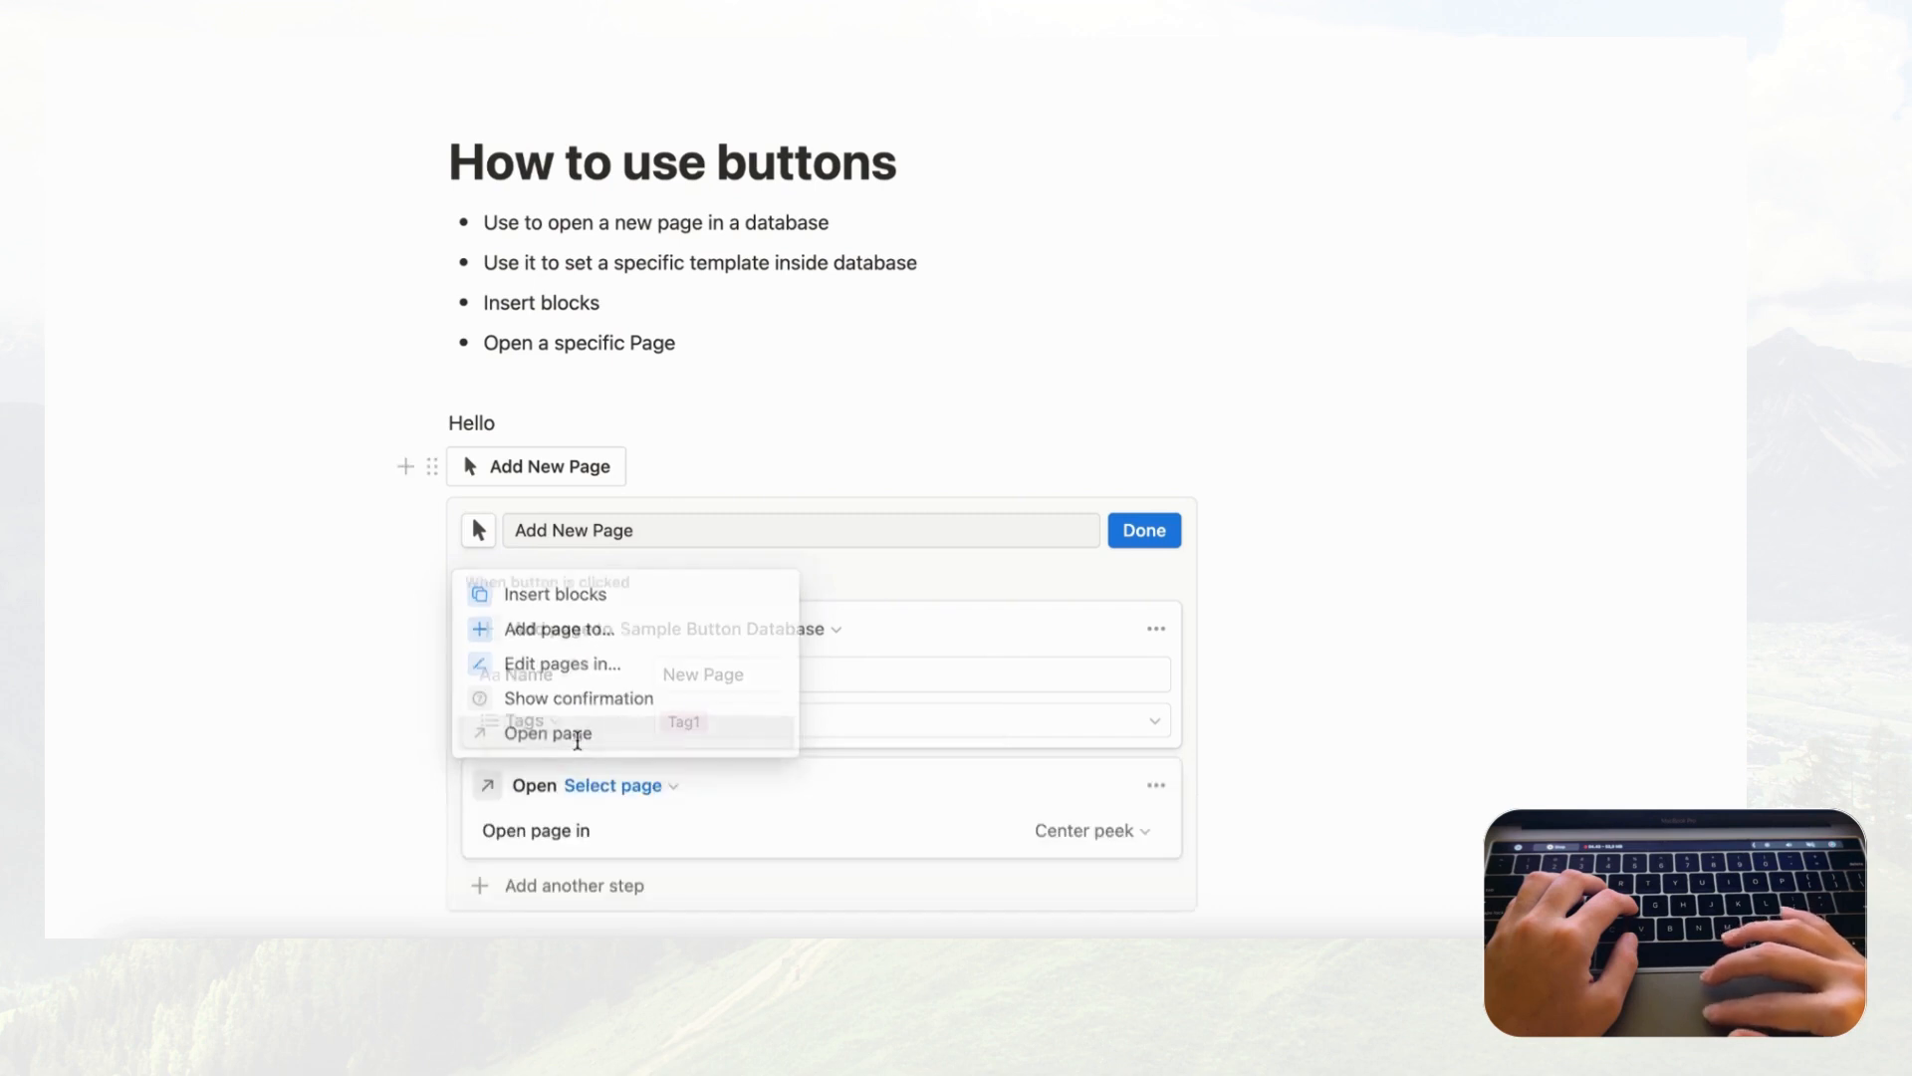
pyautogui.click(660, 787)
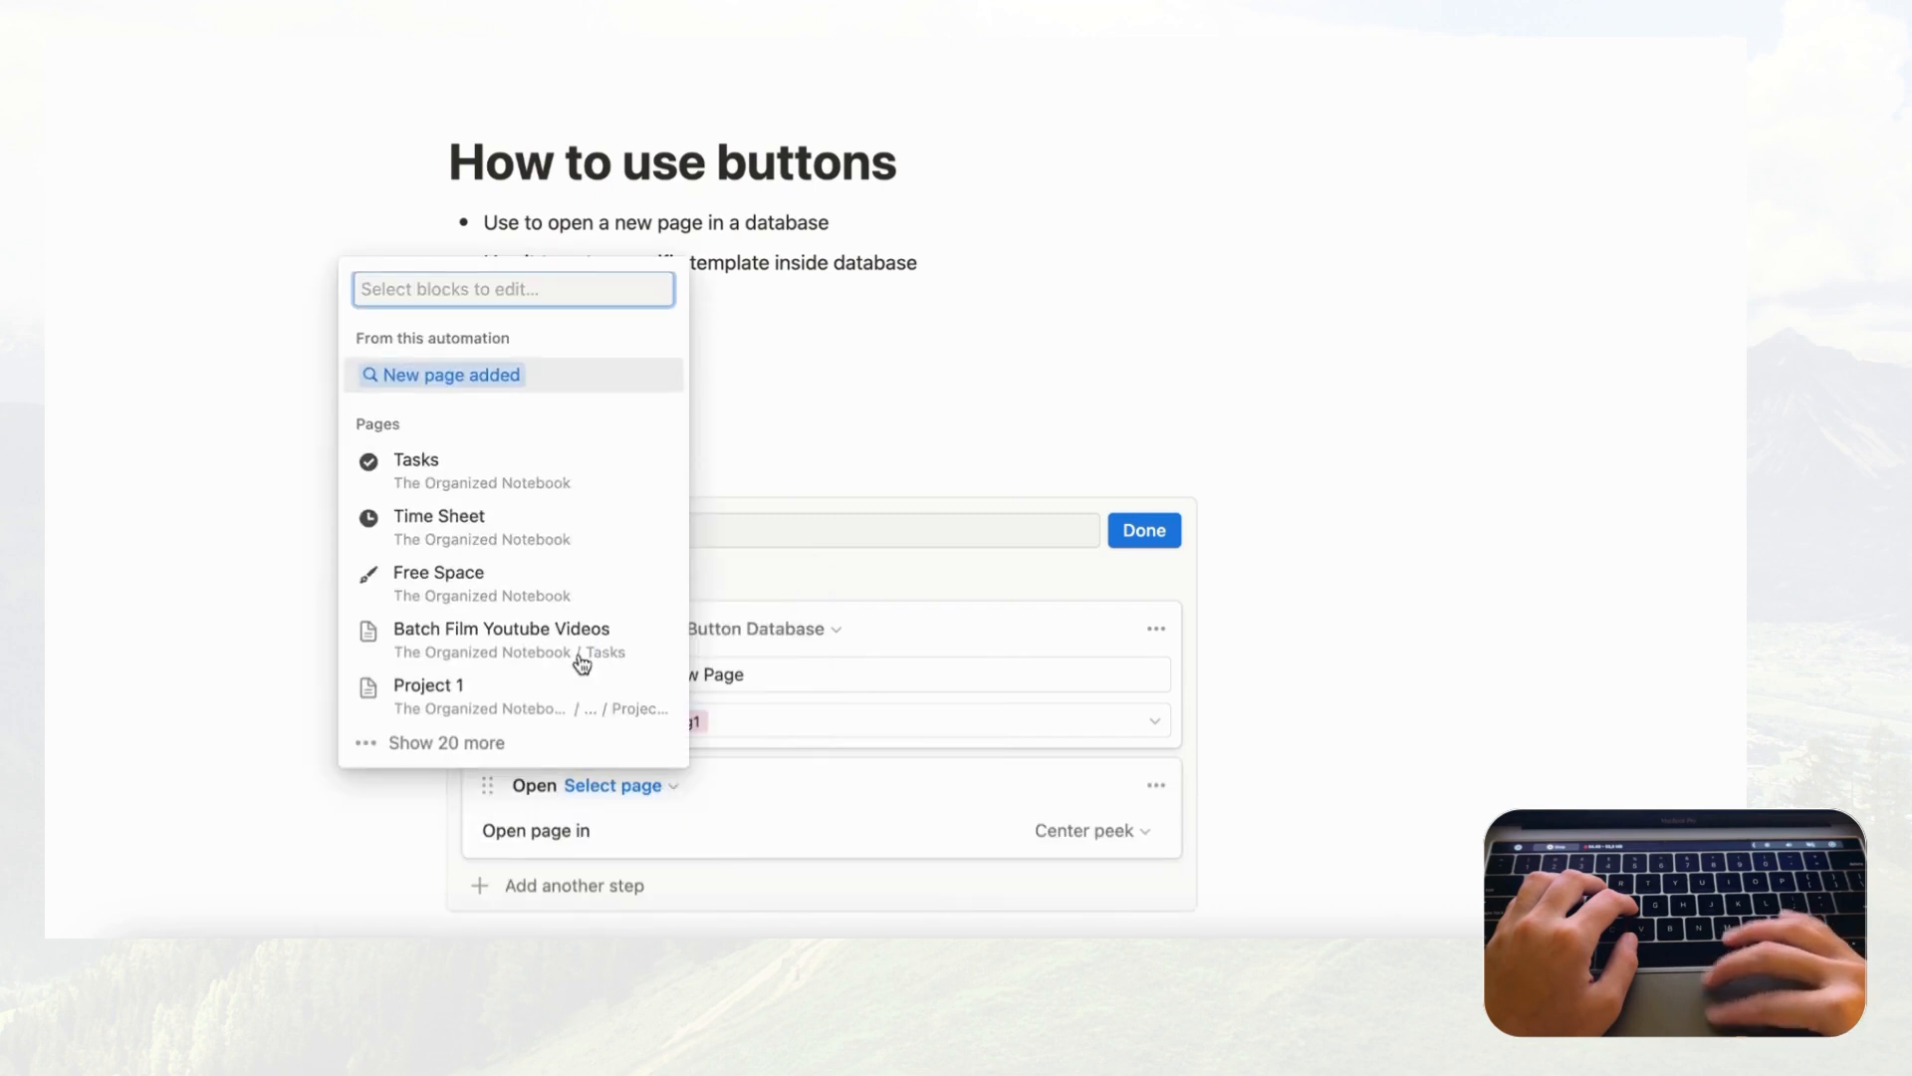
pyautogui.click(520, 377)
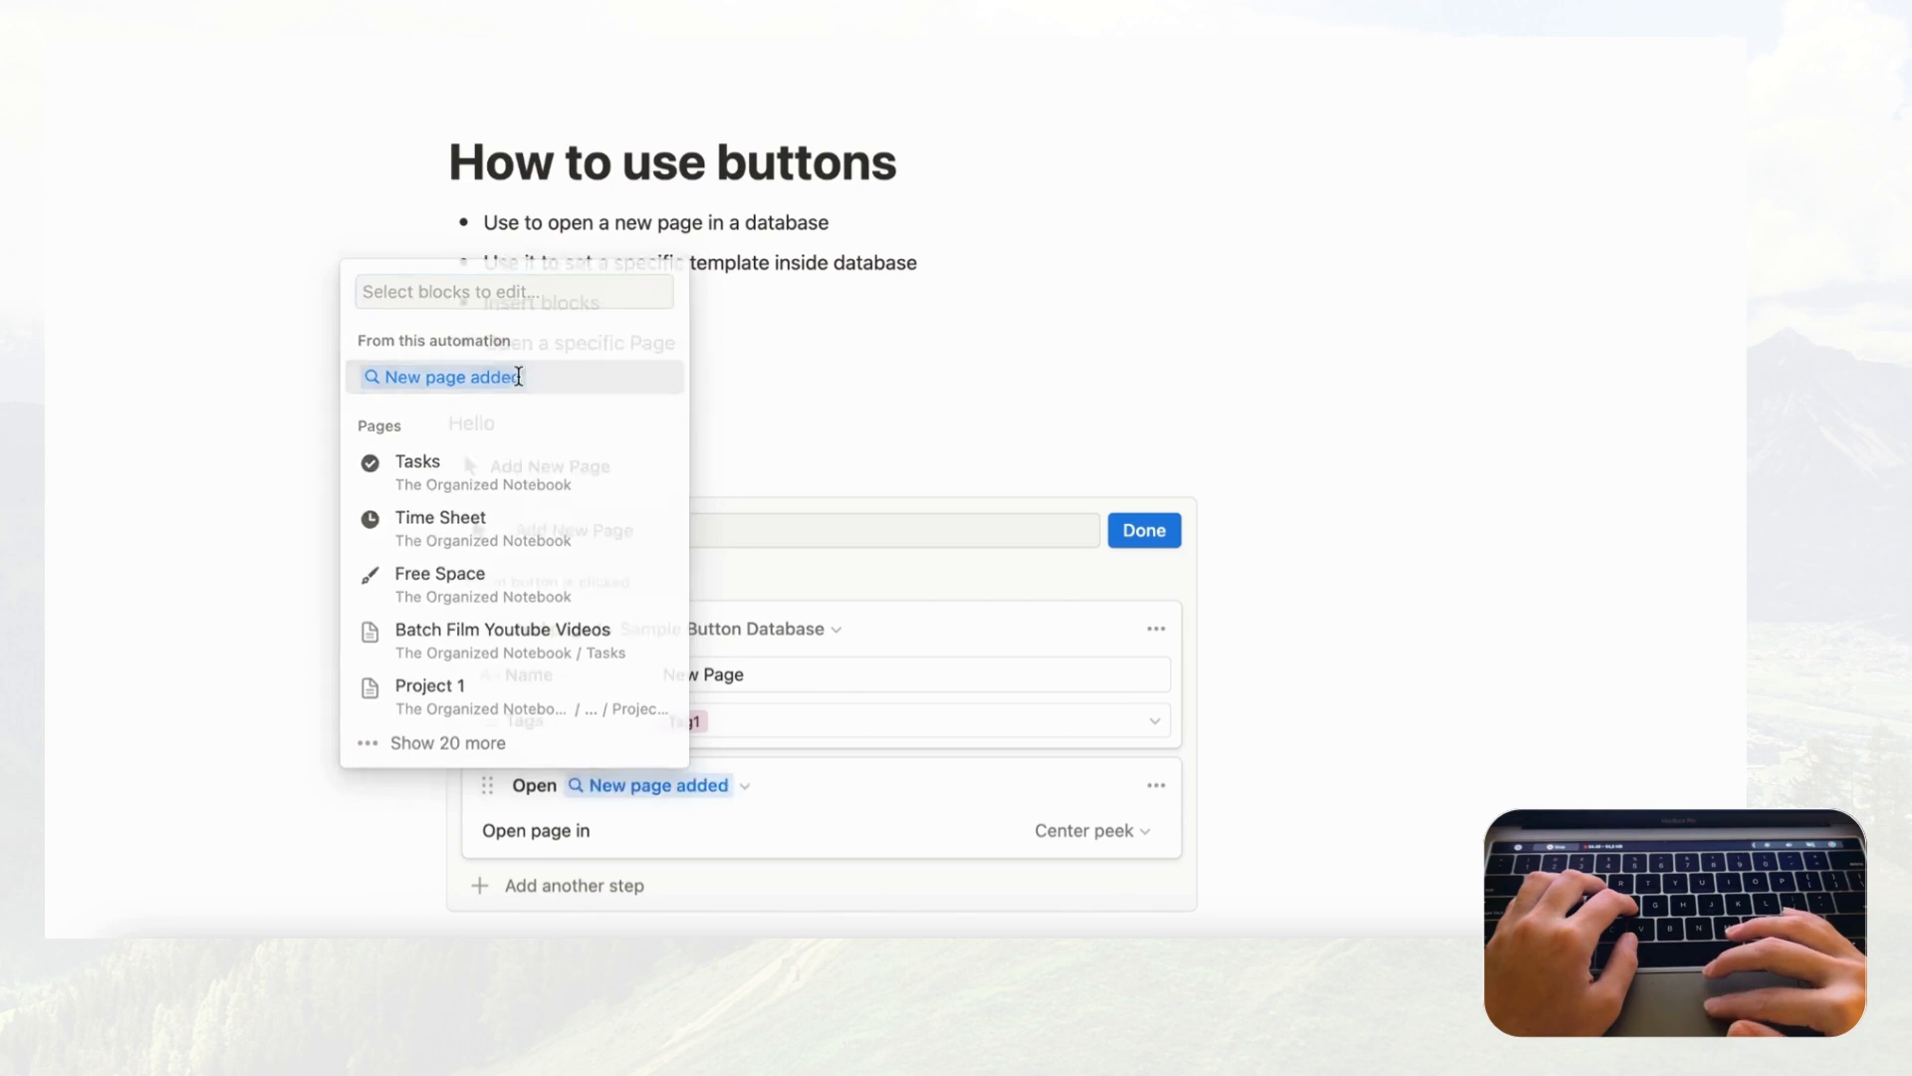
# Step: Save and run the Add New Page button, then close the page it opens and check the entries in Sample Button Database
pyautogui.click(1166, 542)
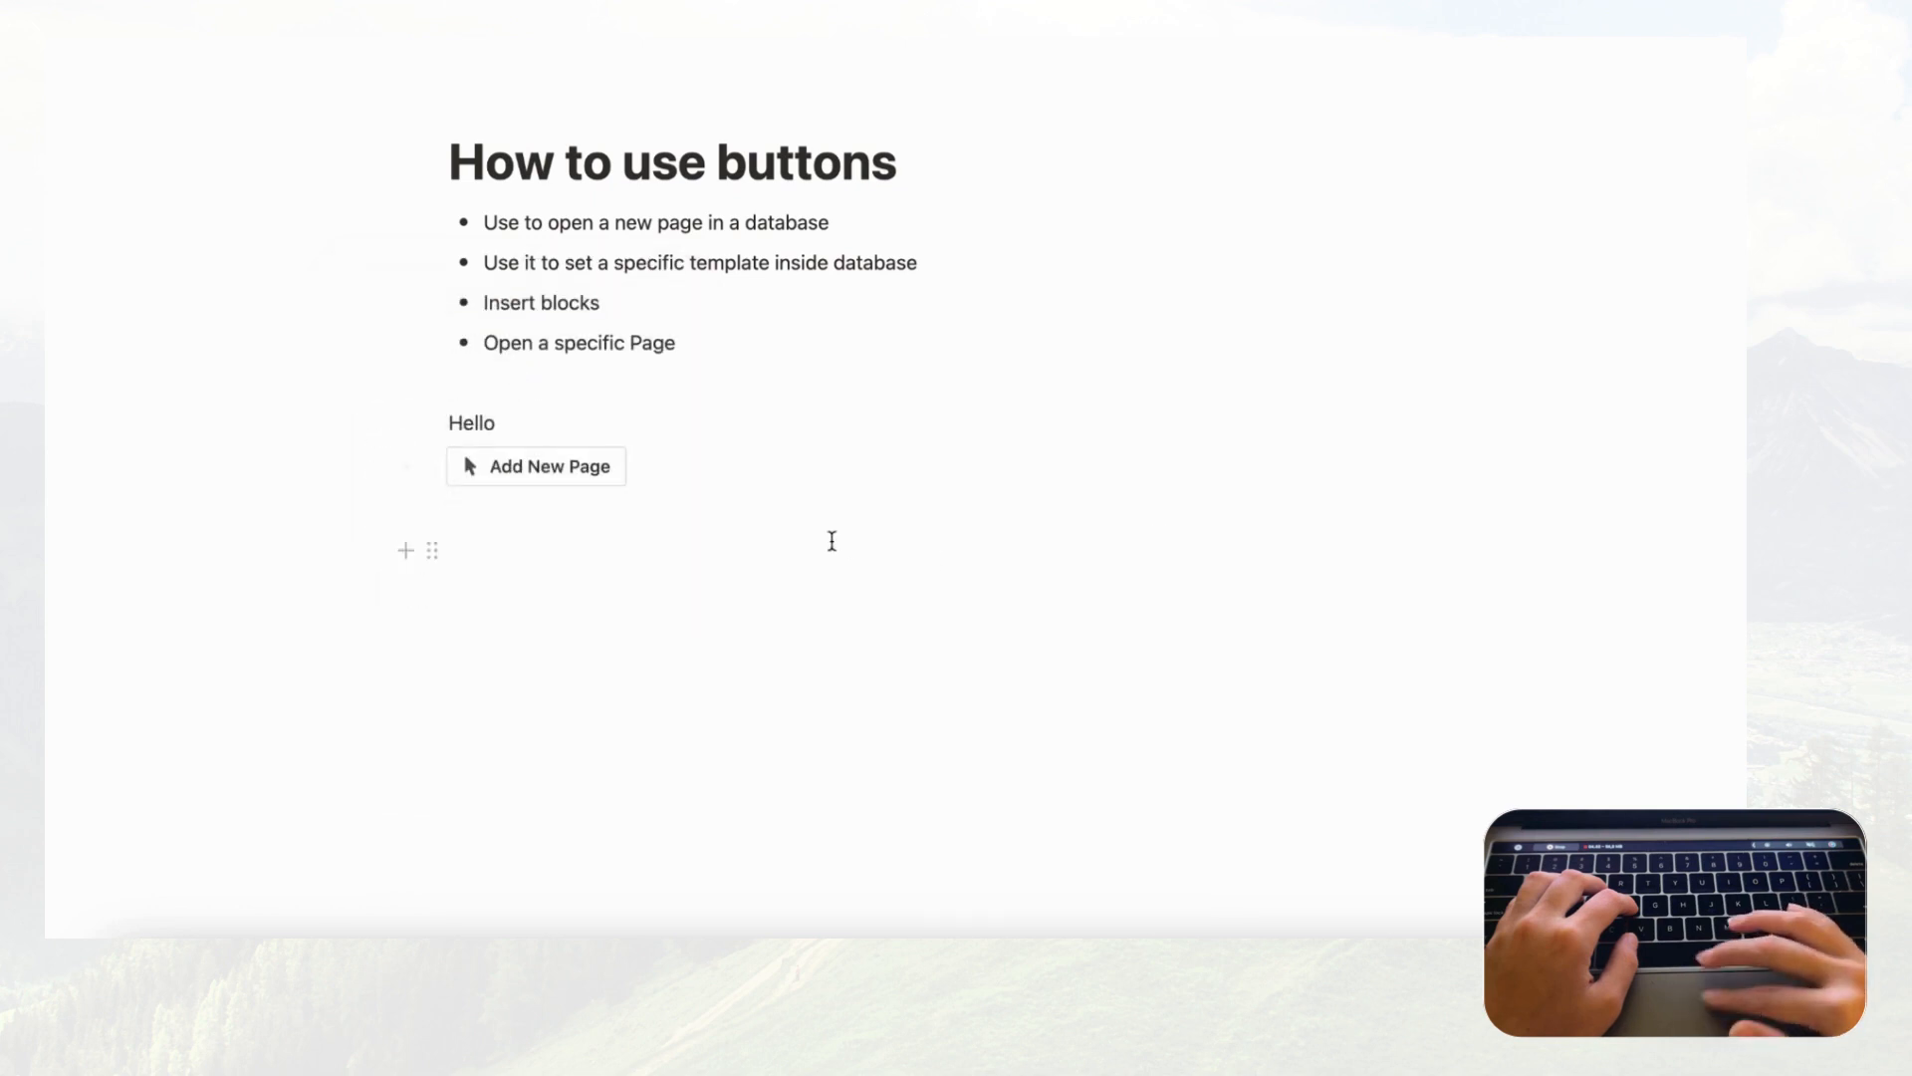
pyautogui.click(580, 472)
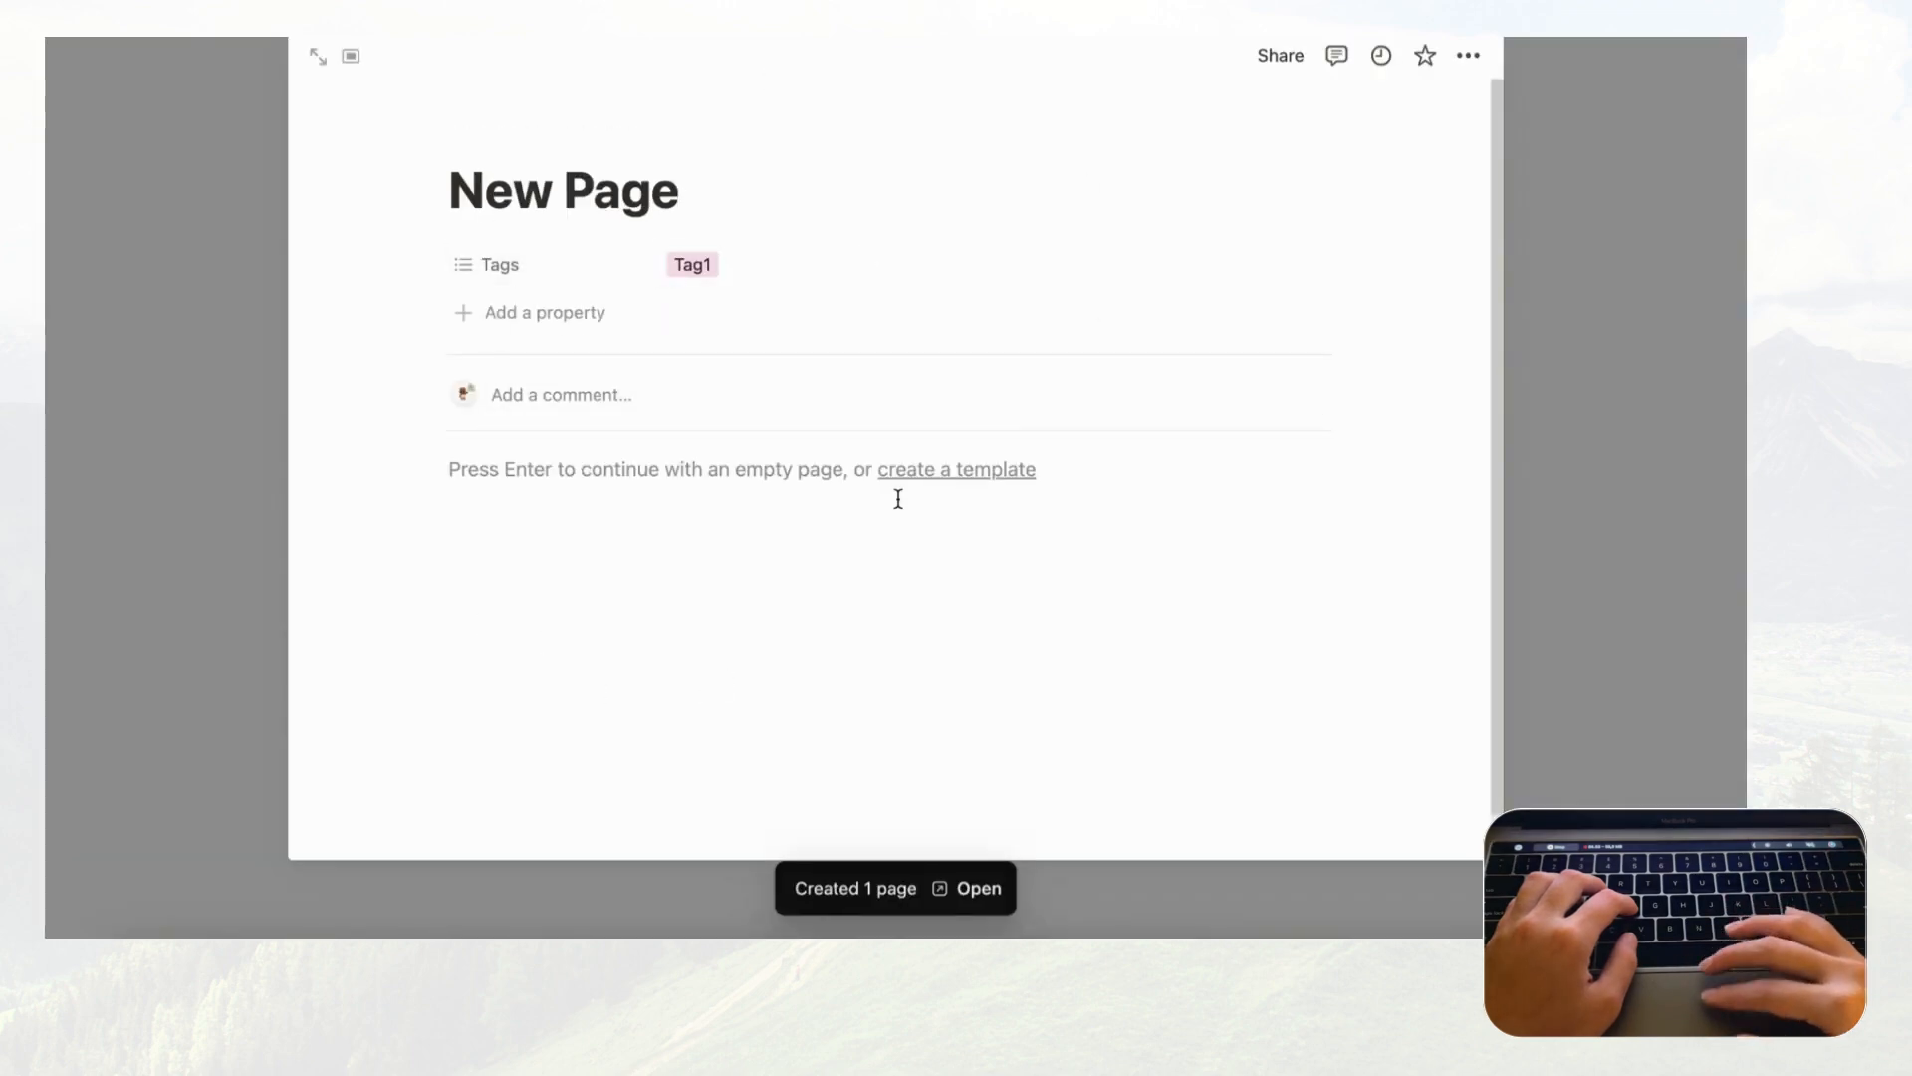
pyautogui.press('Return')
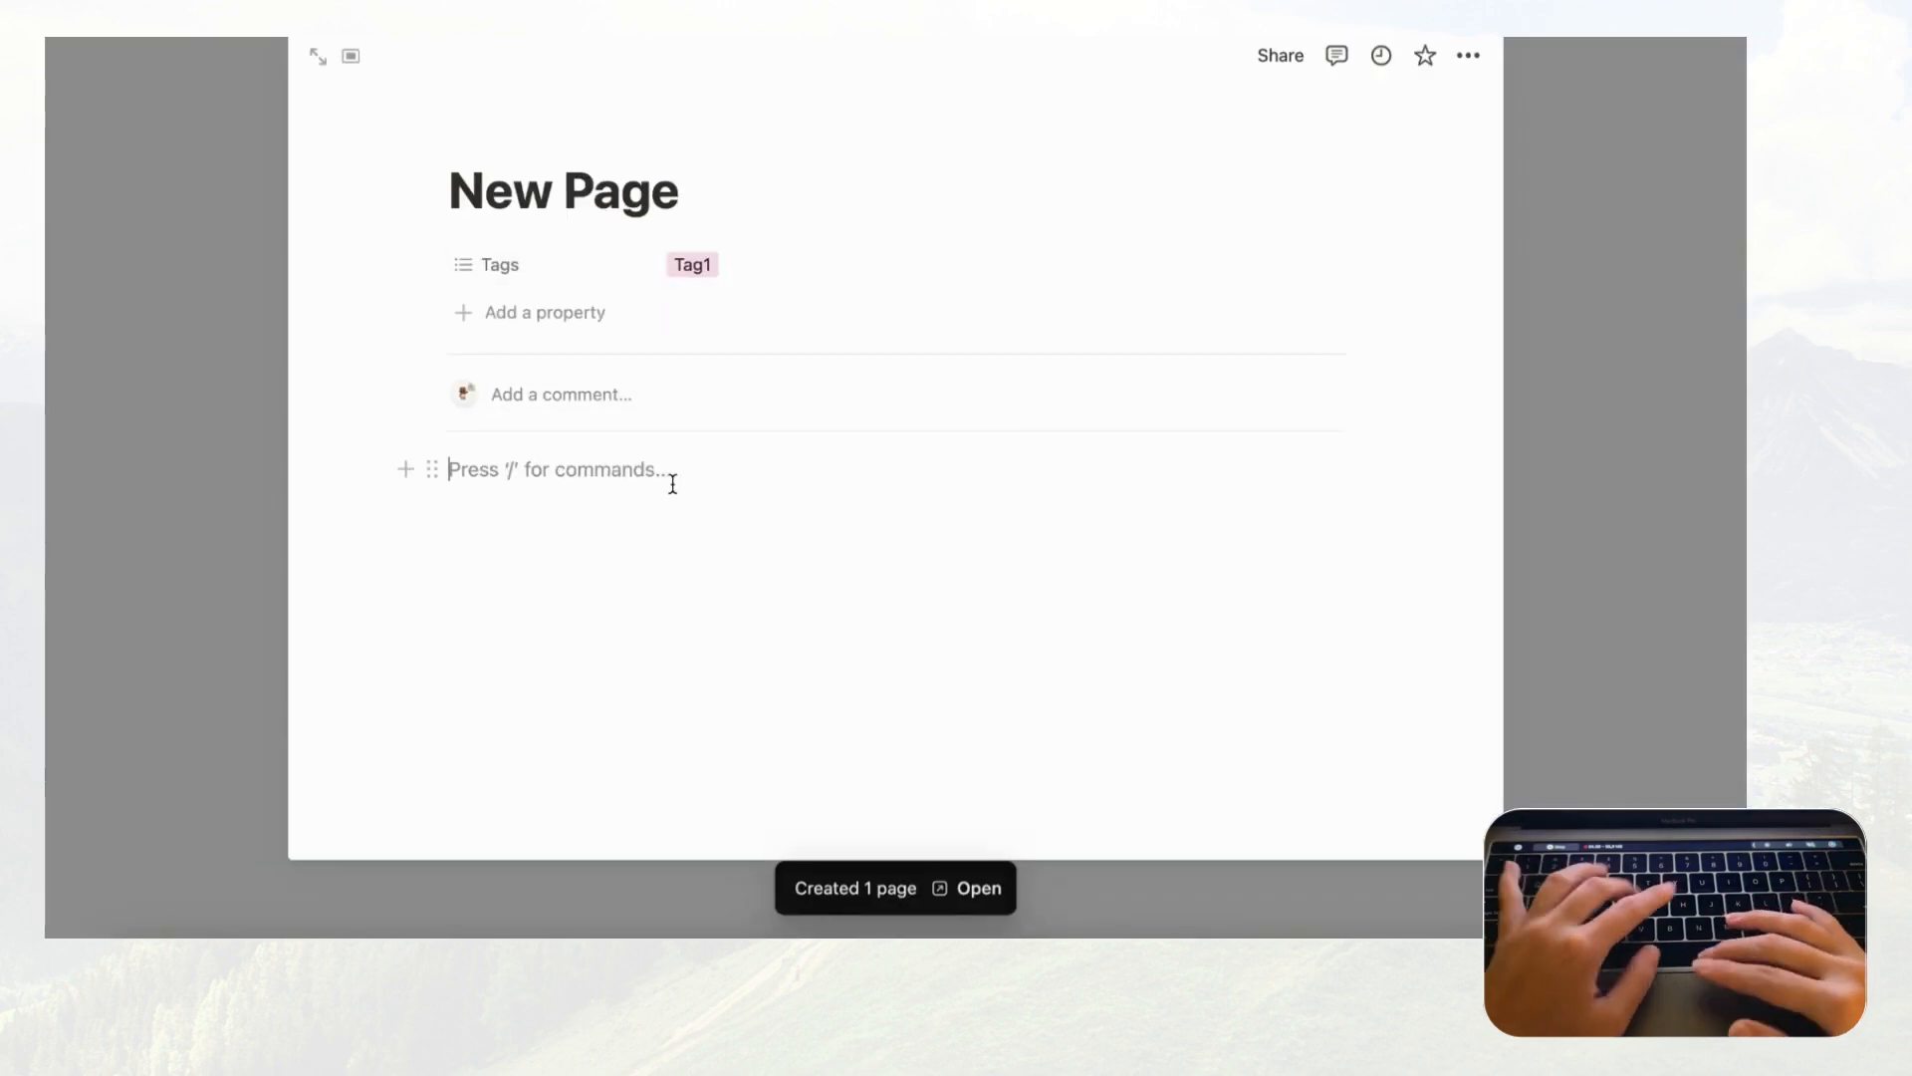
pyautogui.click(1651, 301)
pyautogui.scroll(-5, 1111, 488)
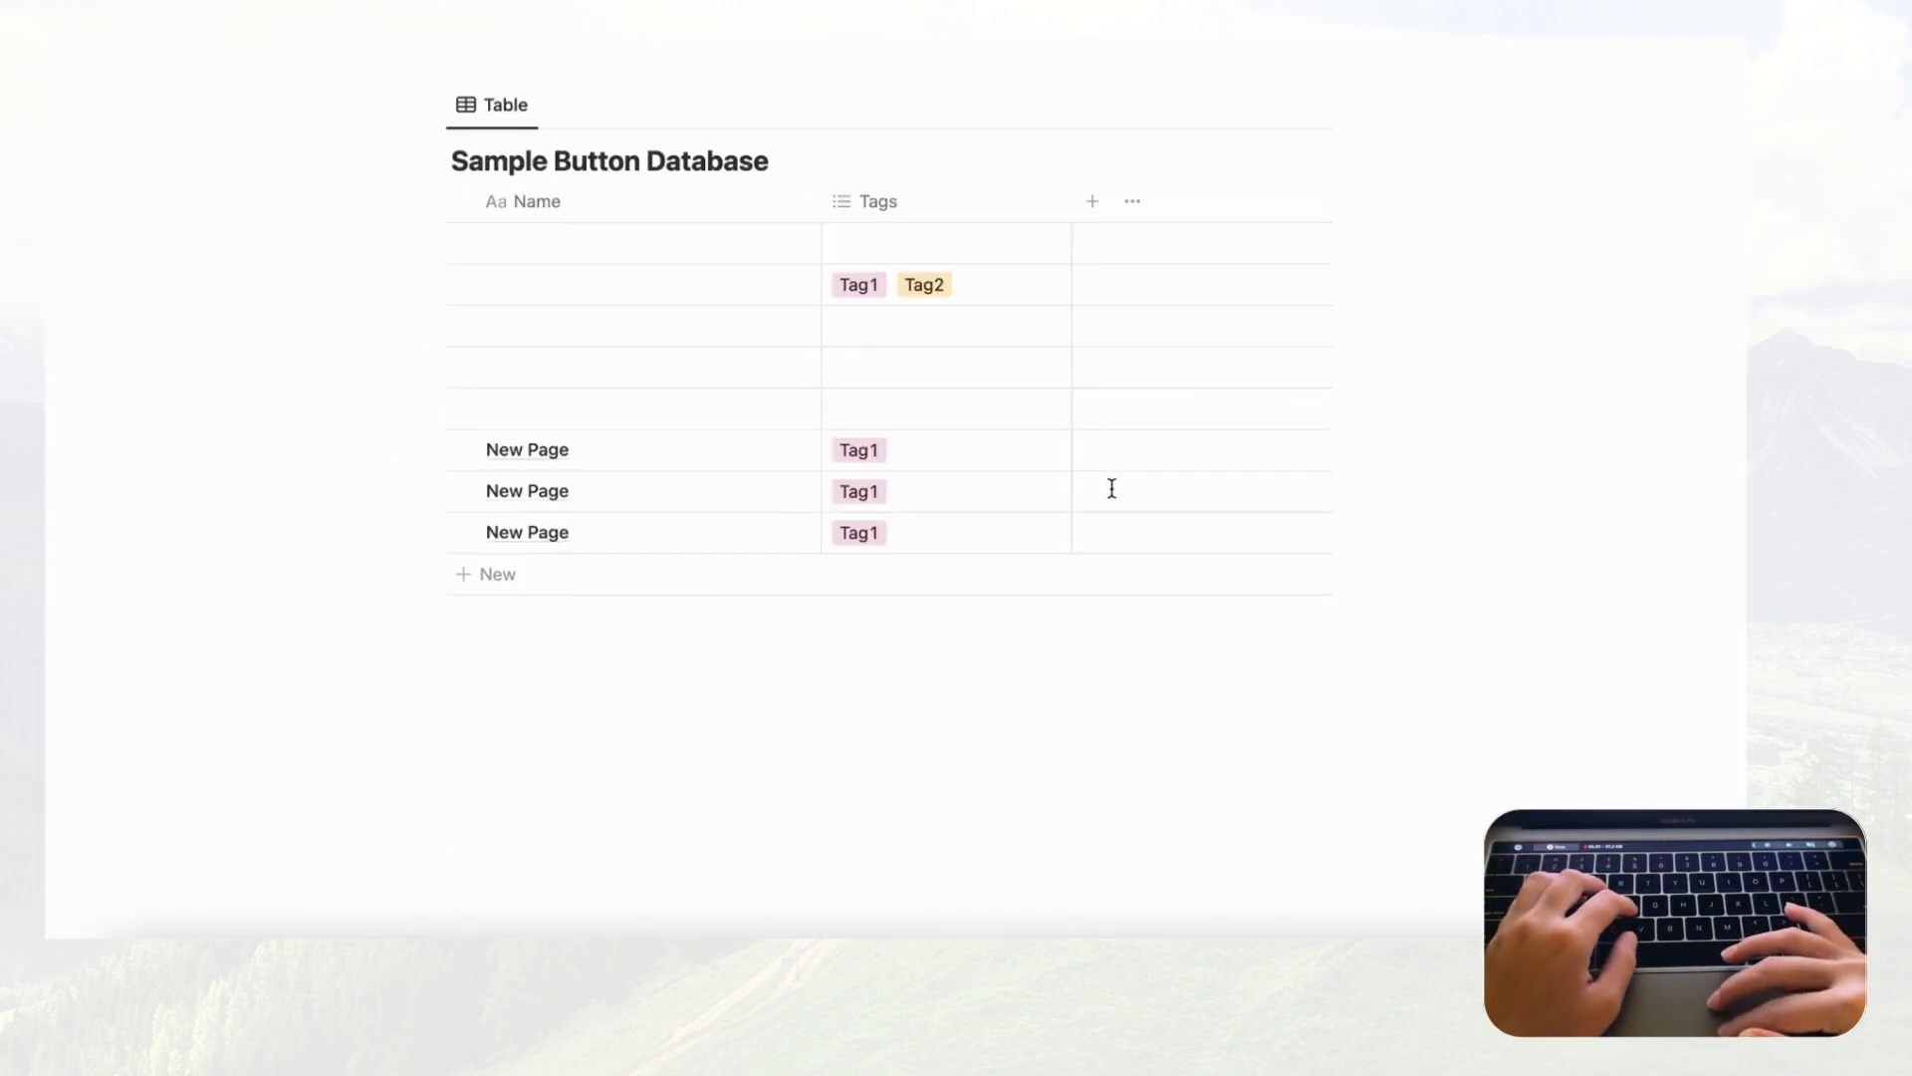
# Step: Rename the Add New Page button as "Add New Page with Tag1" and save it
pyautogui.scroll(10, 1111, 488)
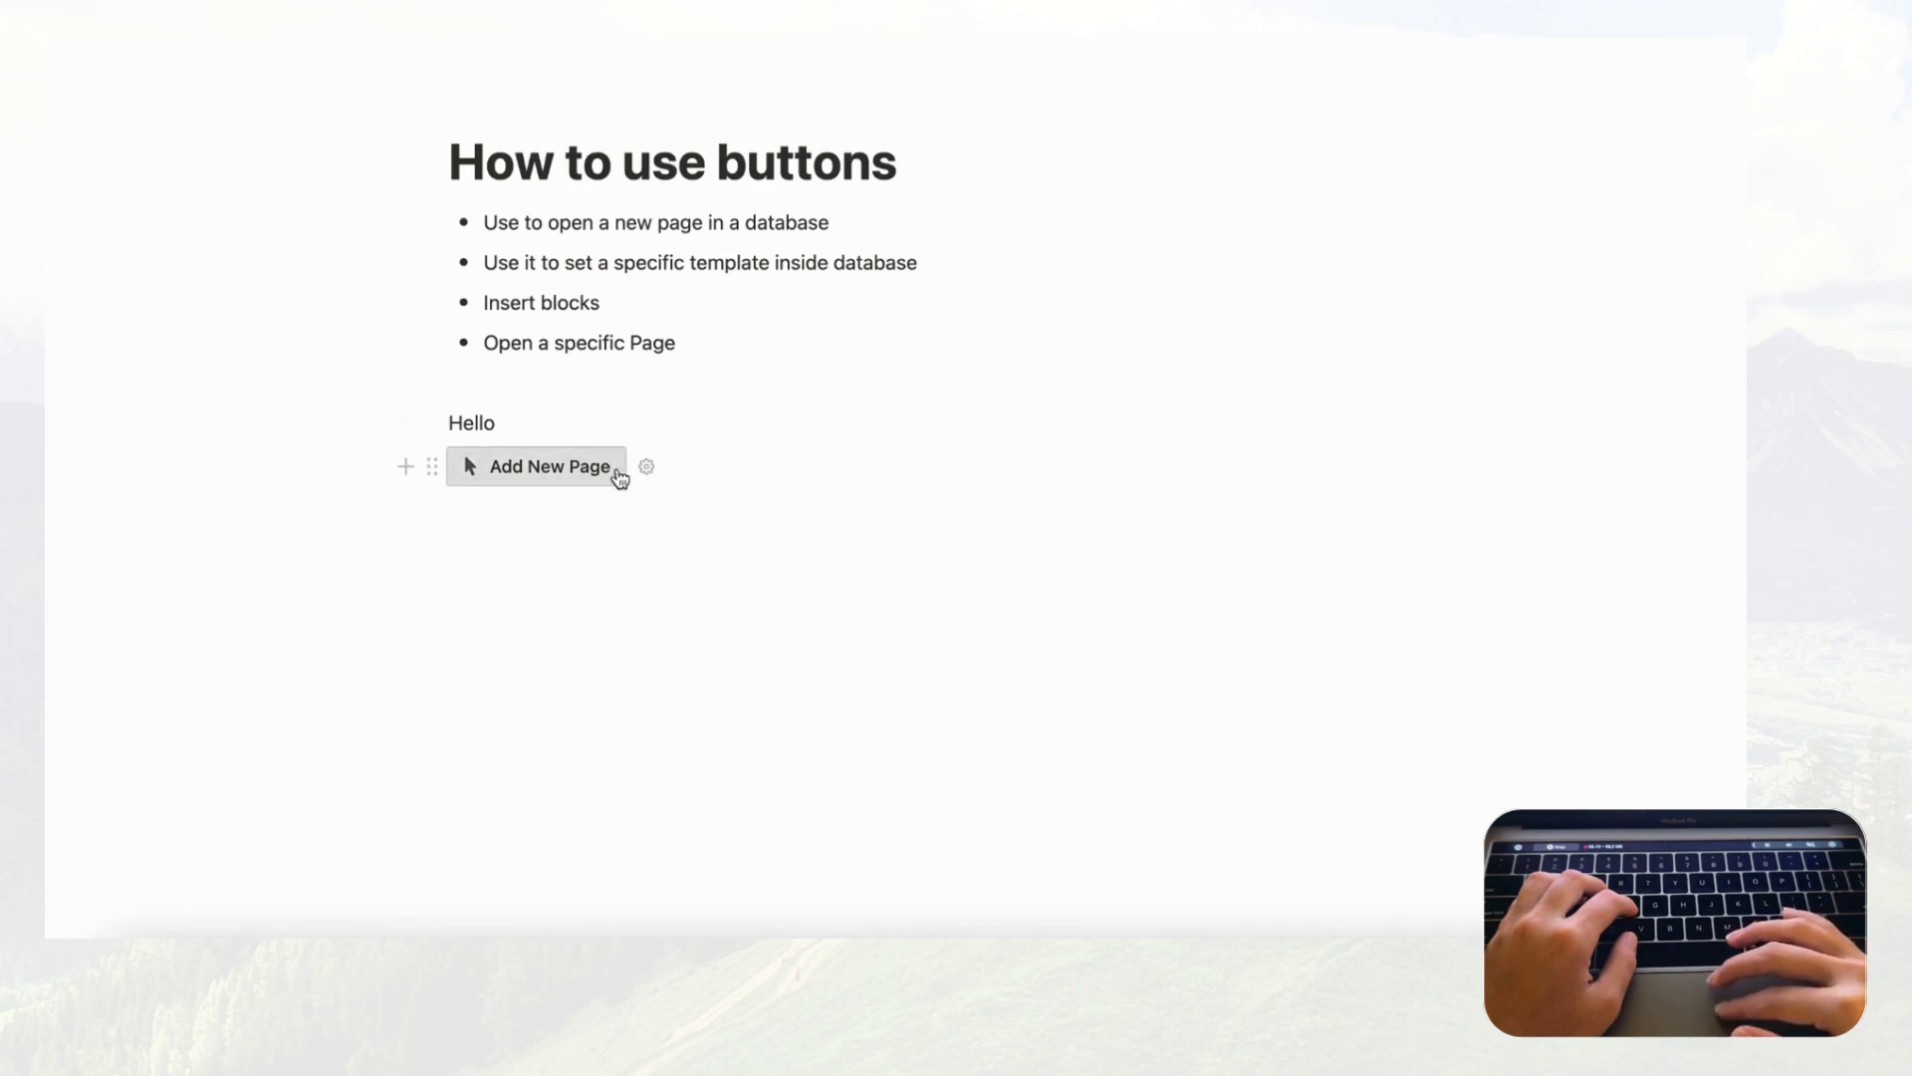
pyautogui.click(647, 468)
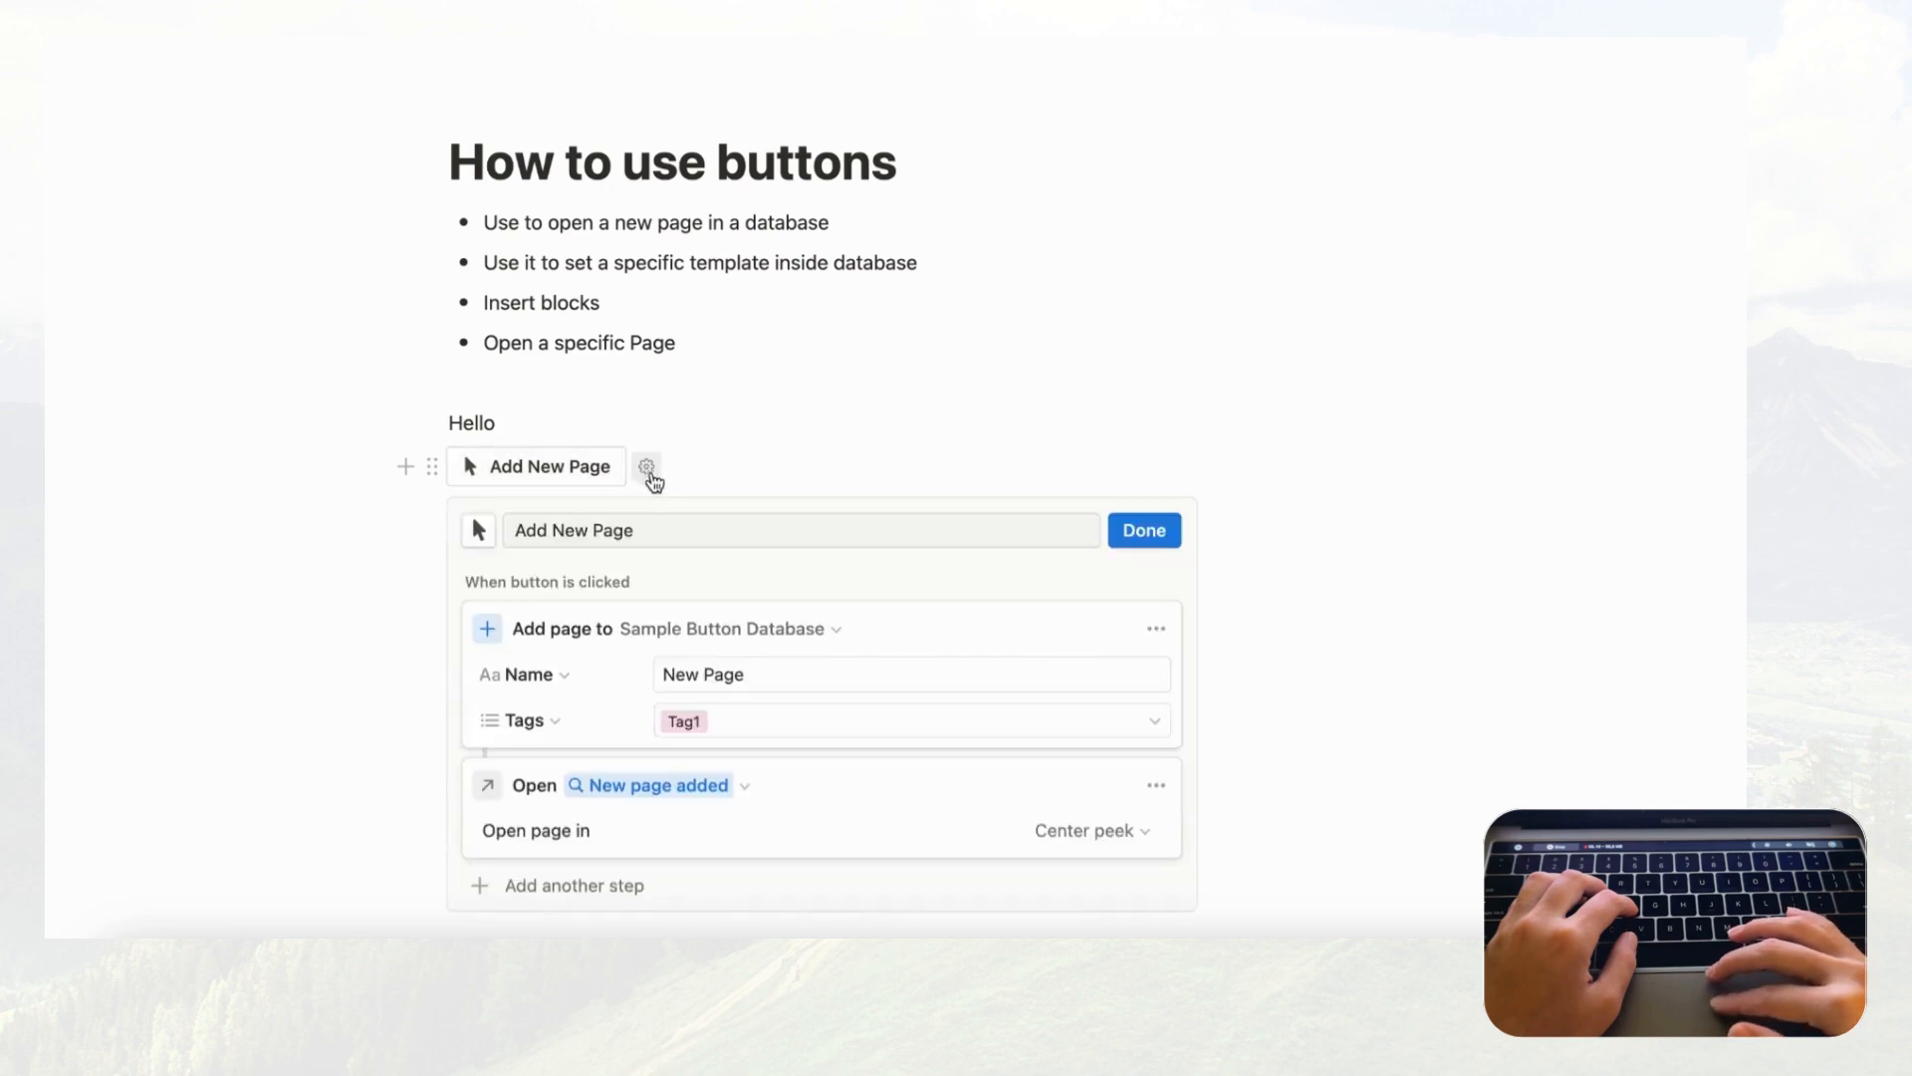
pyautogui.click(664, 530)
pyautogui.write('(')
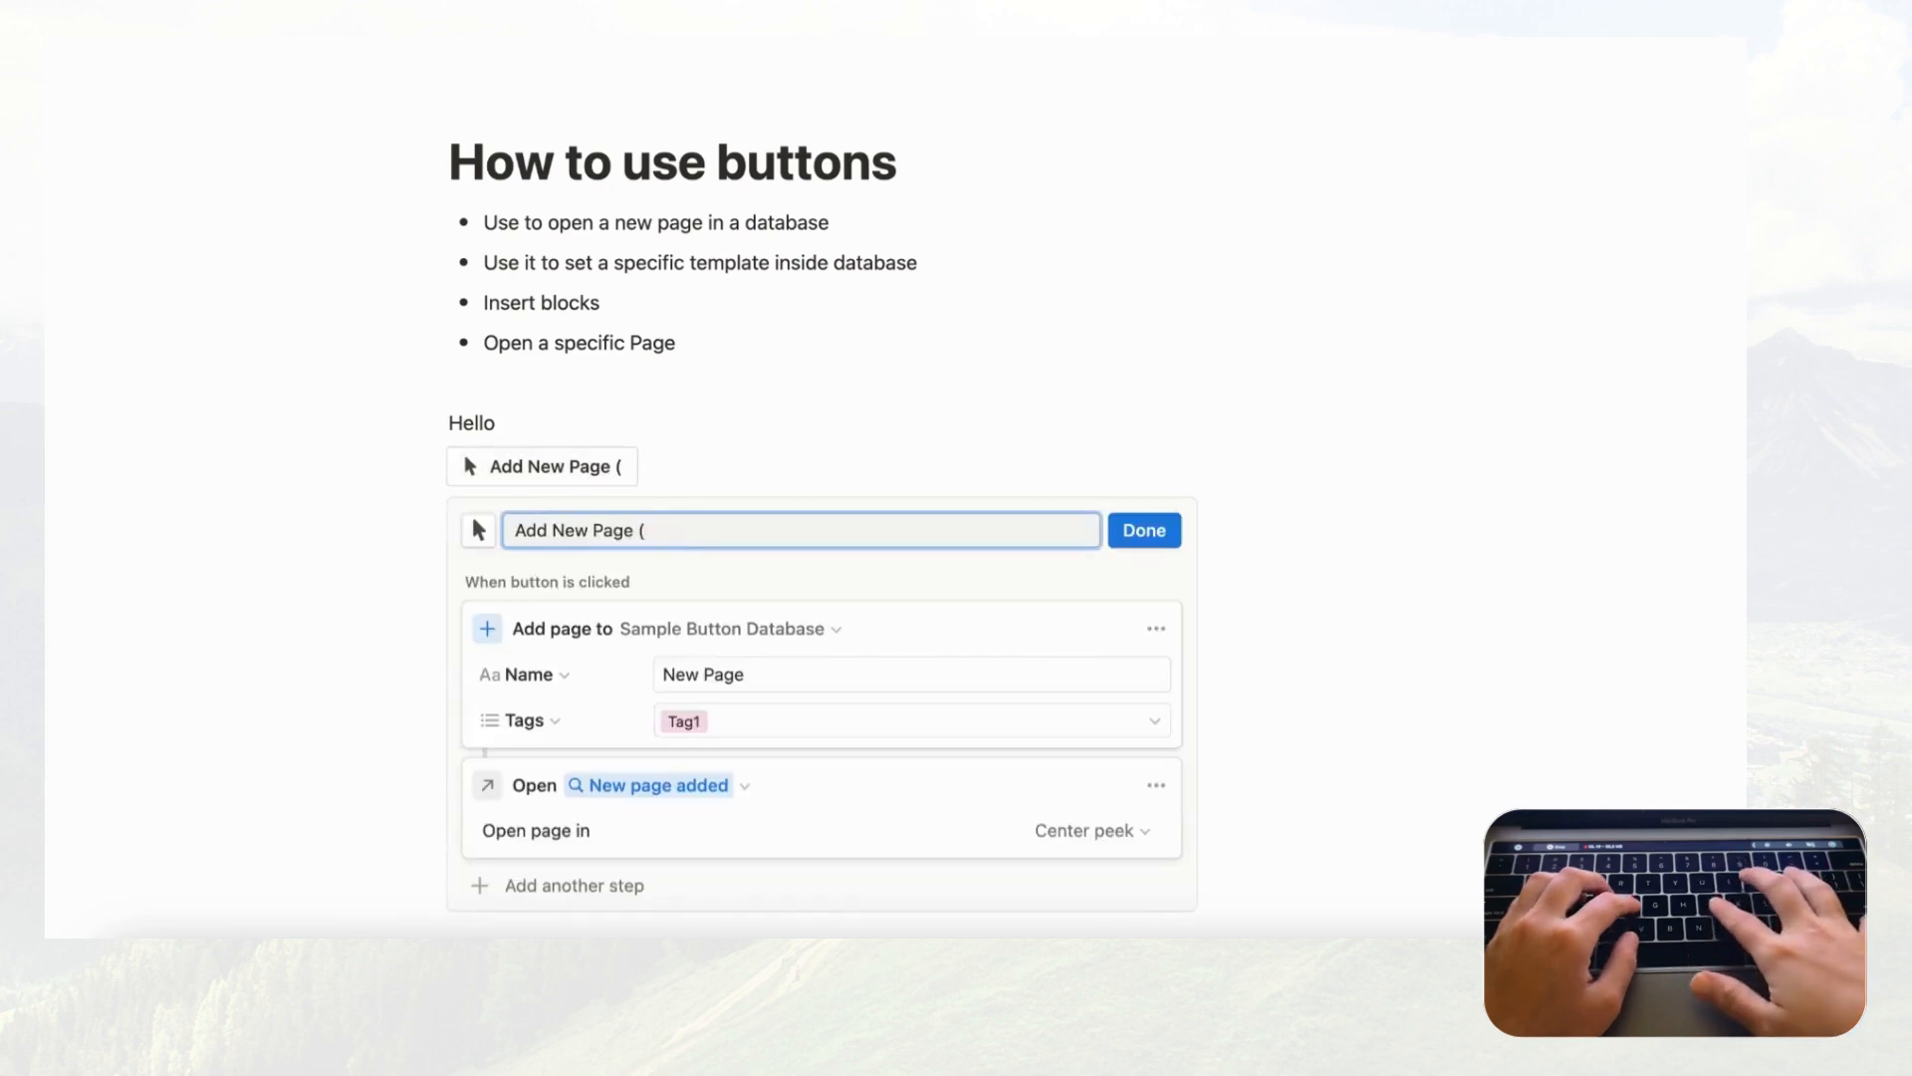
pyautogui.press('BackSpace')
pyautogui.write('with ')
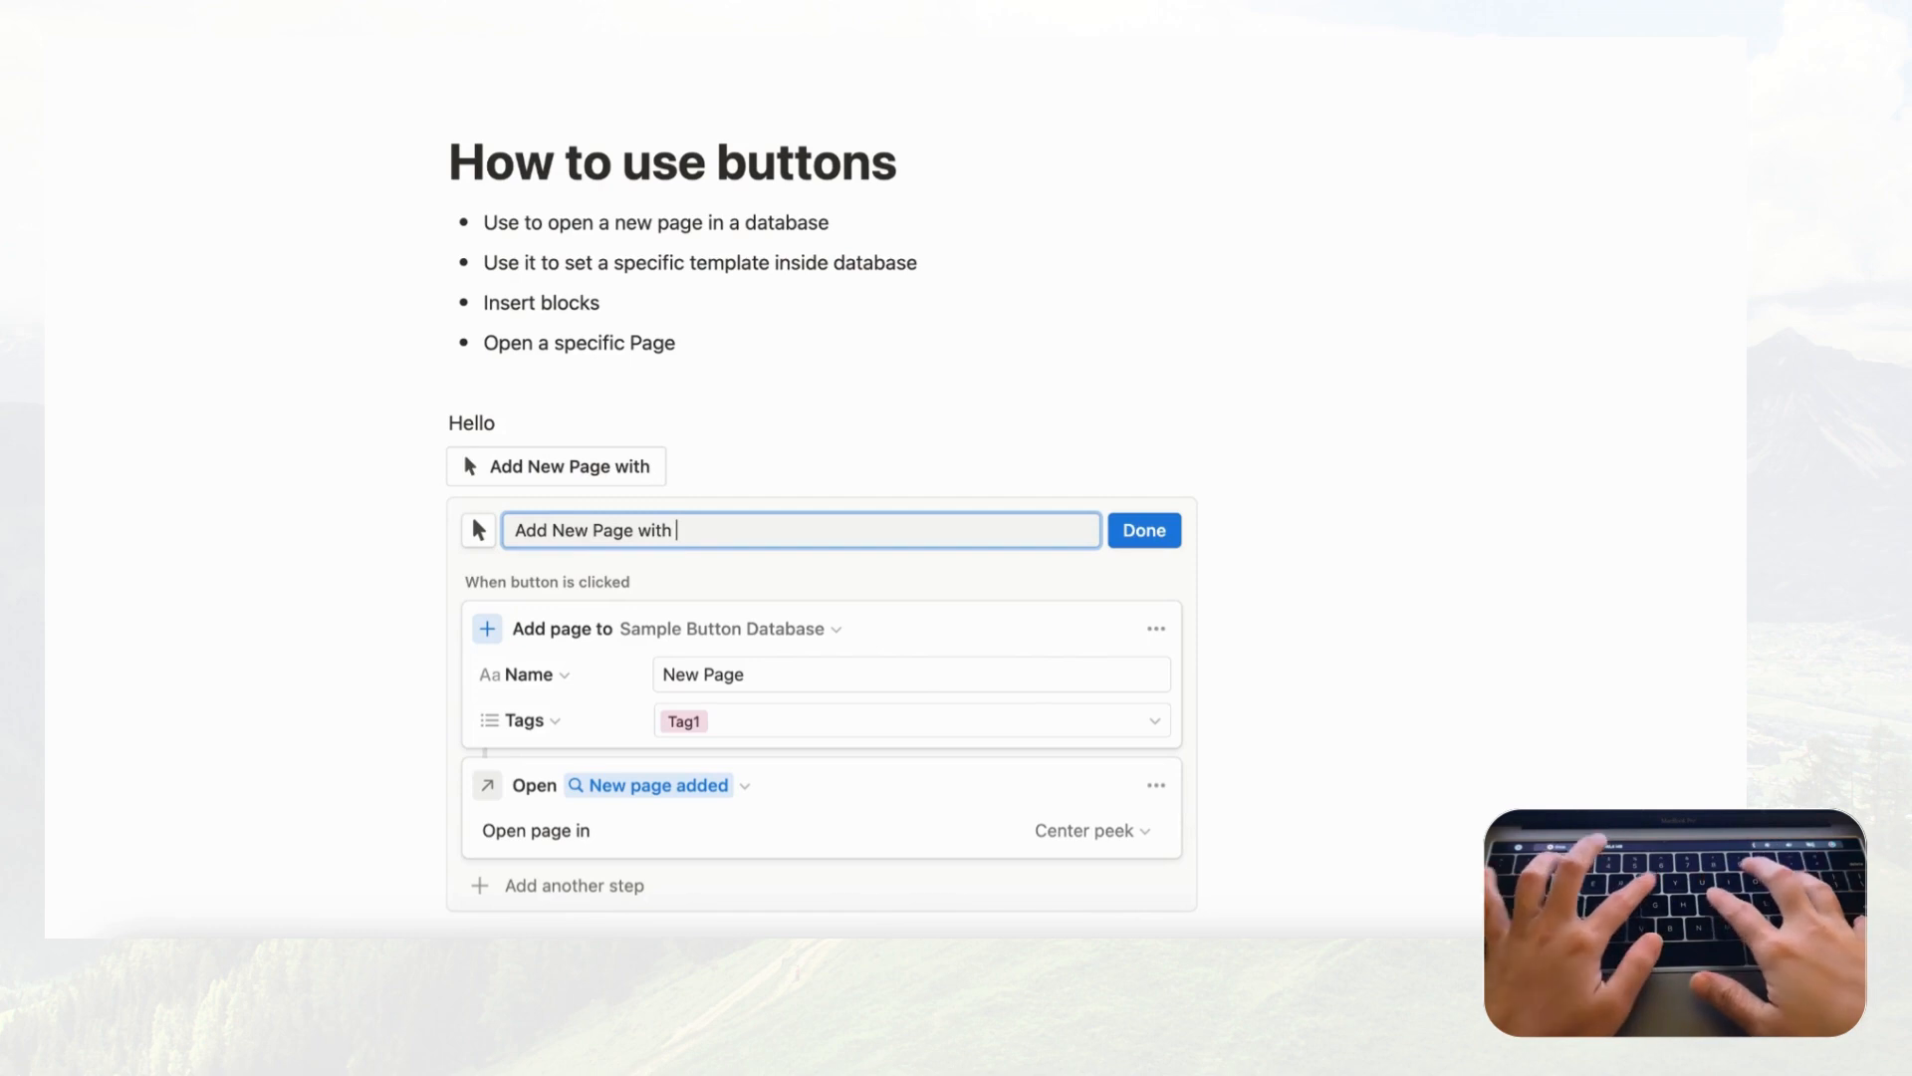
pyautogui.write('Tag1')
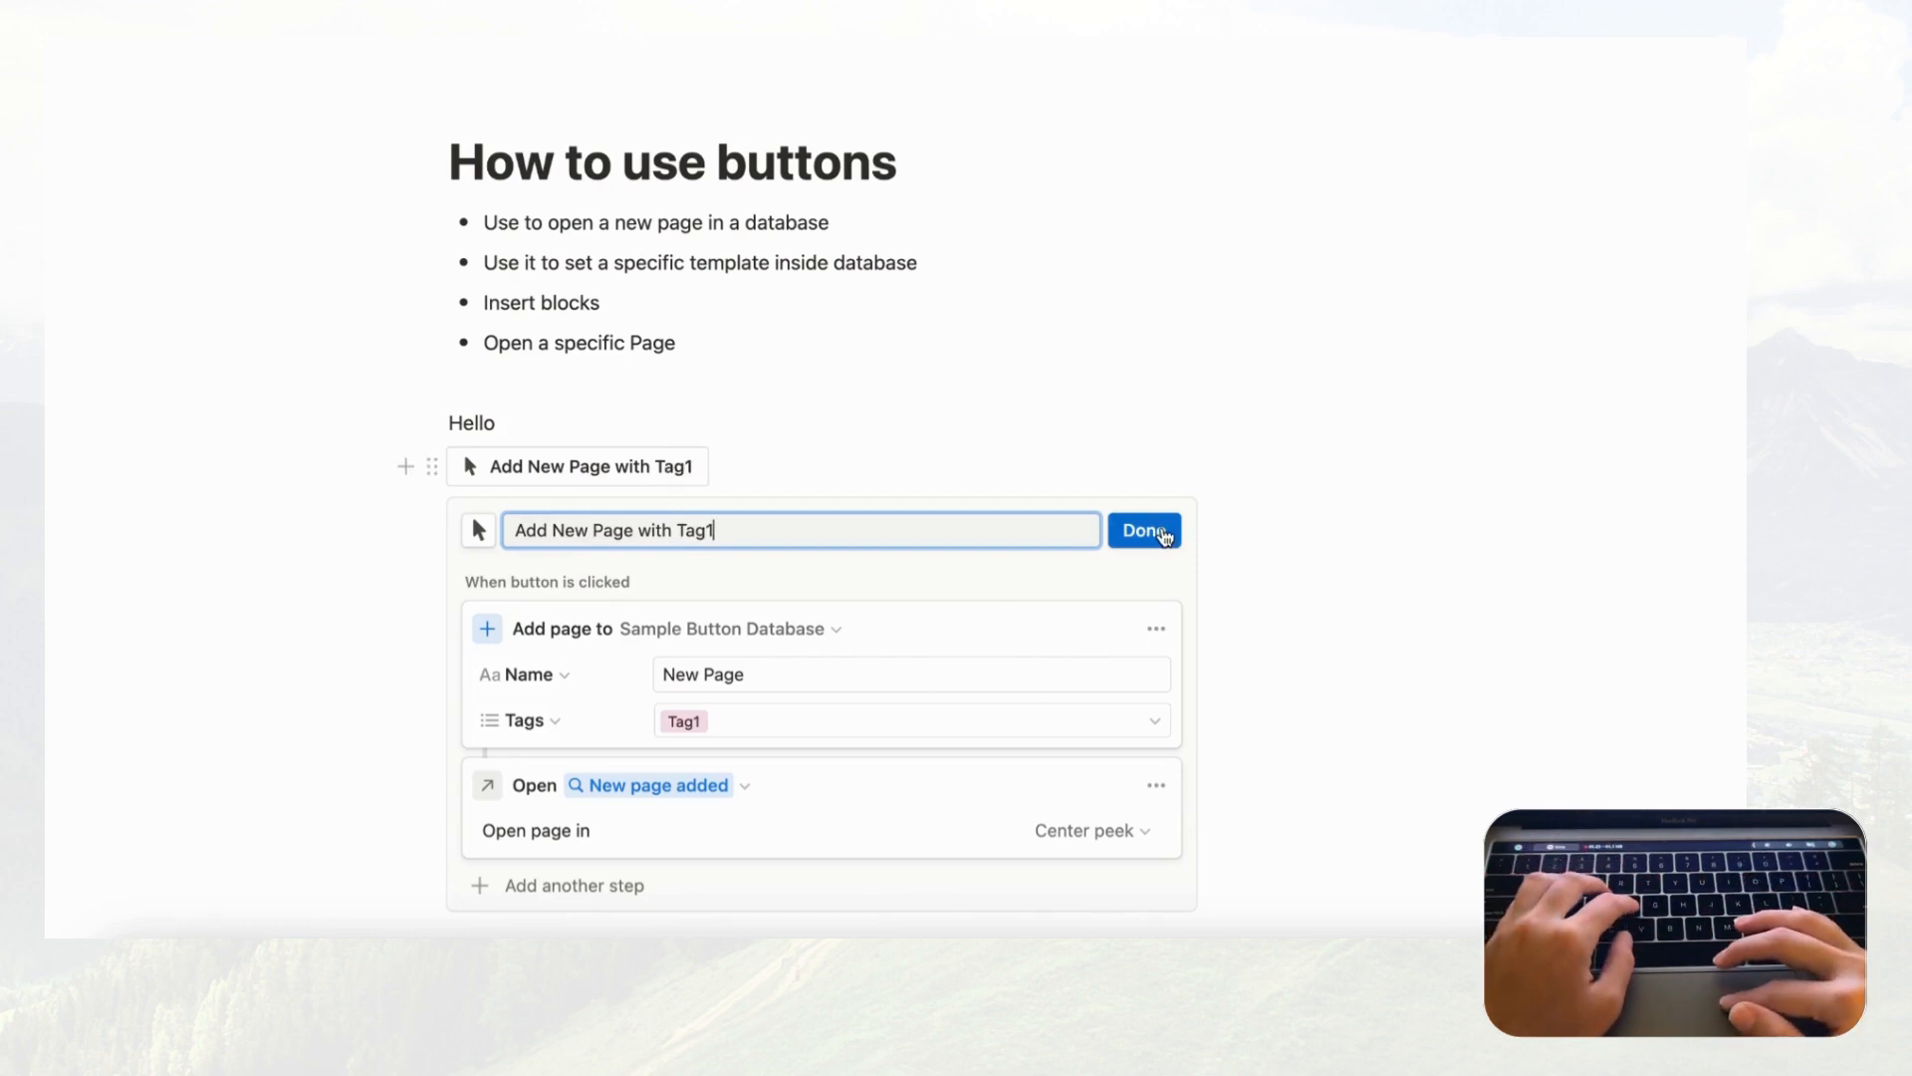
pyautogui.click(1145, 531)
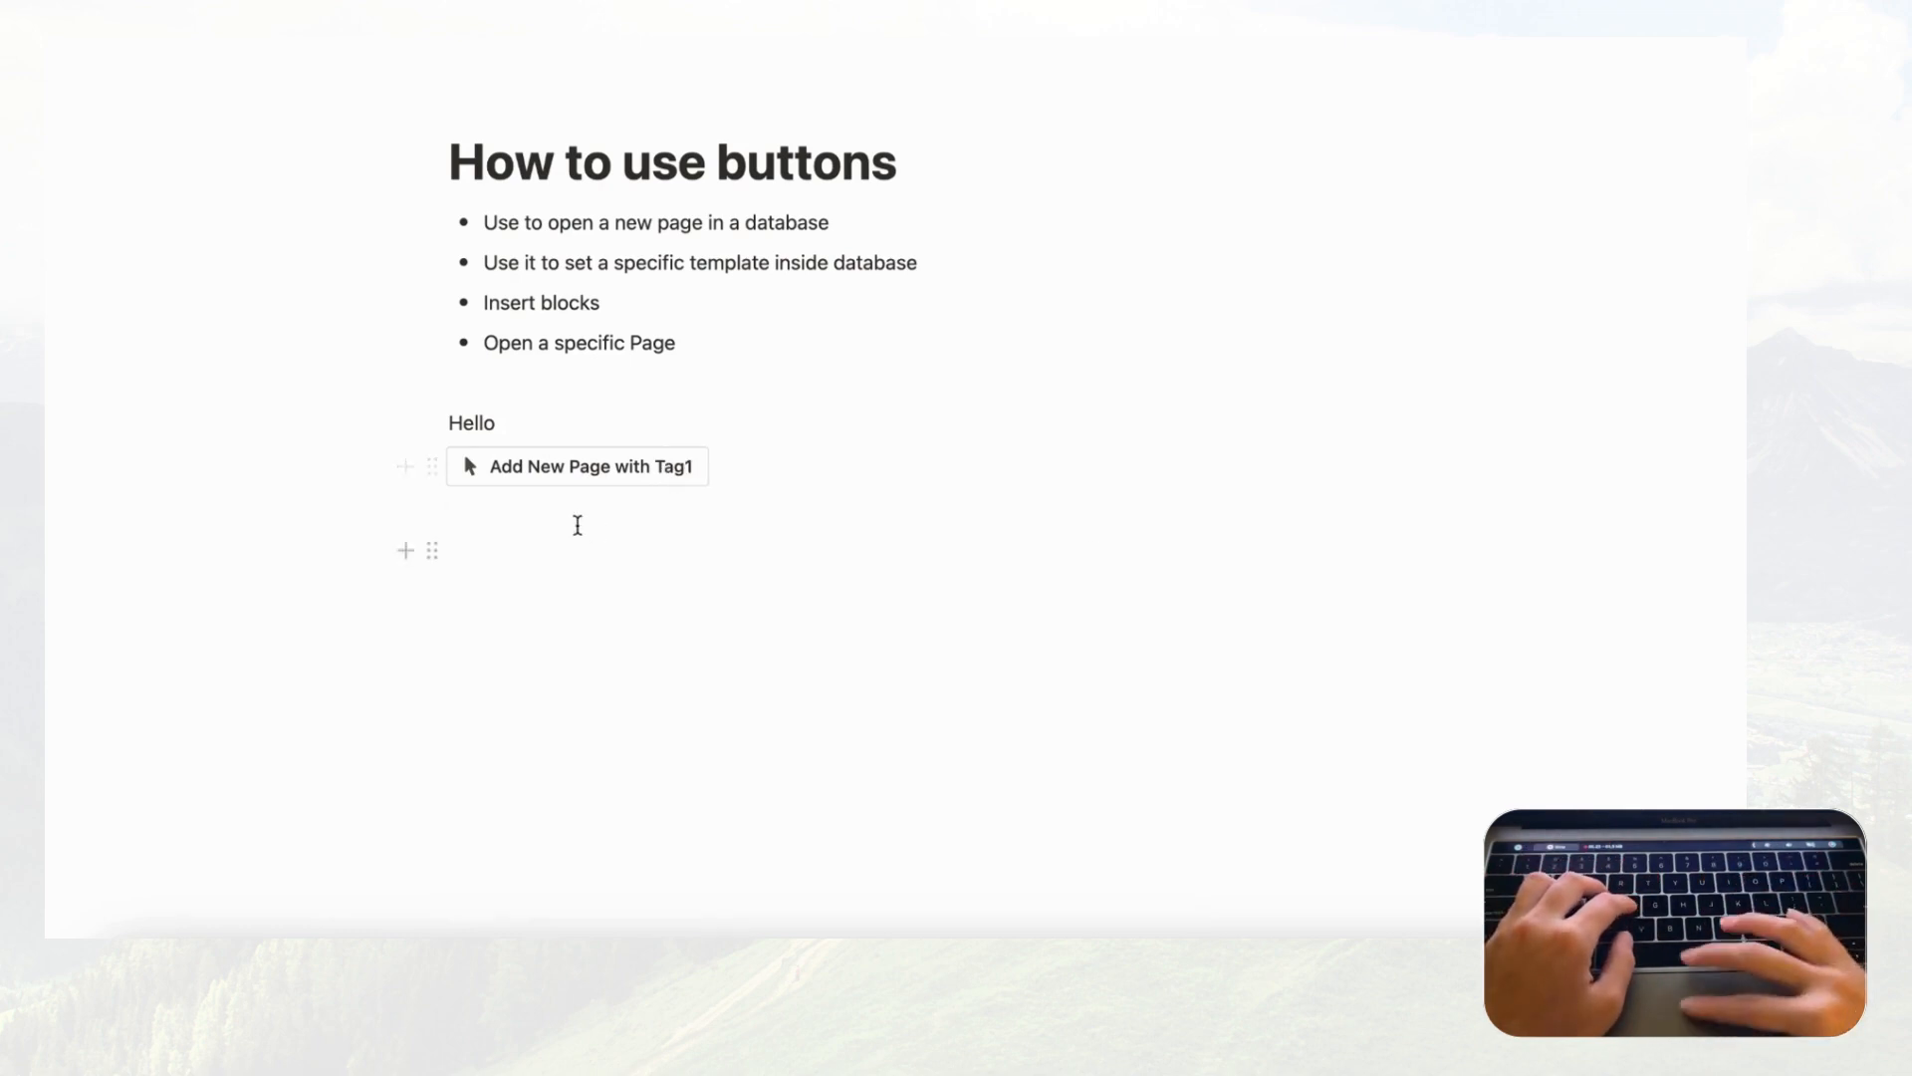
# Step: Duplicate the Add New Page with Tag1 button and rename the copy as "Add New Page with Tag2"
pyautogui.click(431, 464)
pyautogui.click(340, 413)
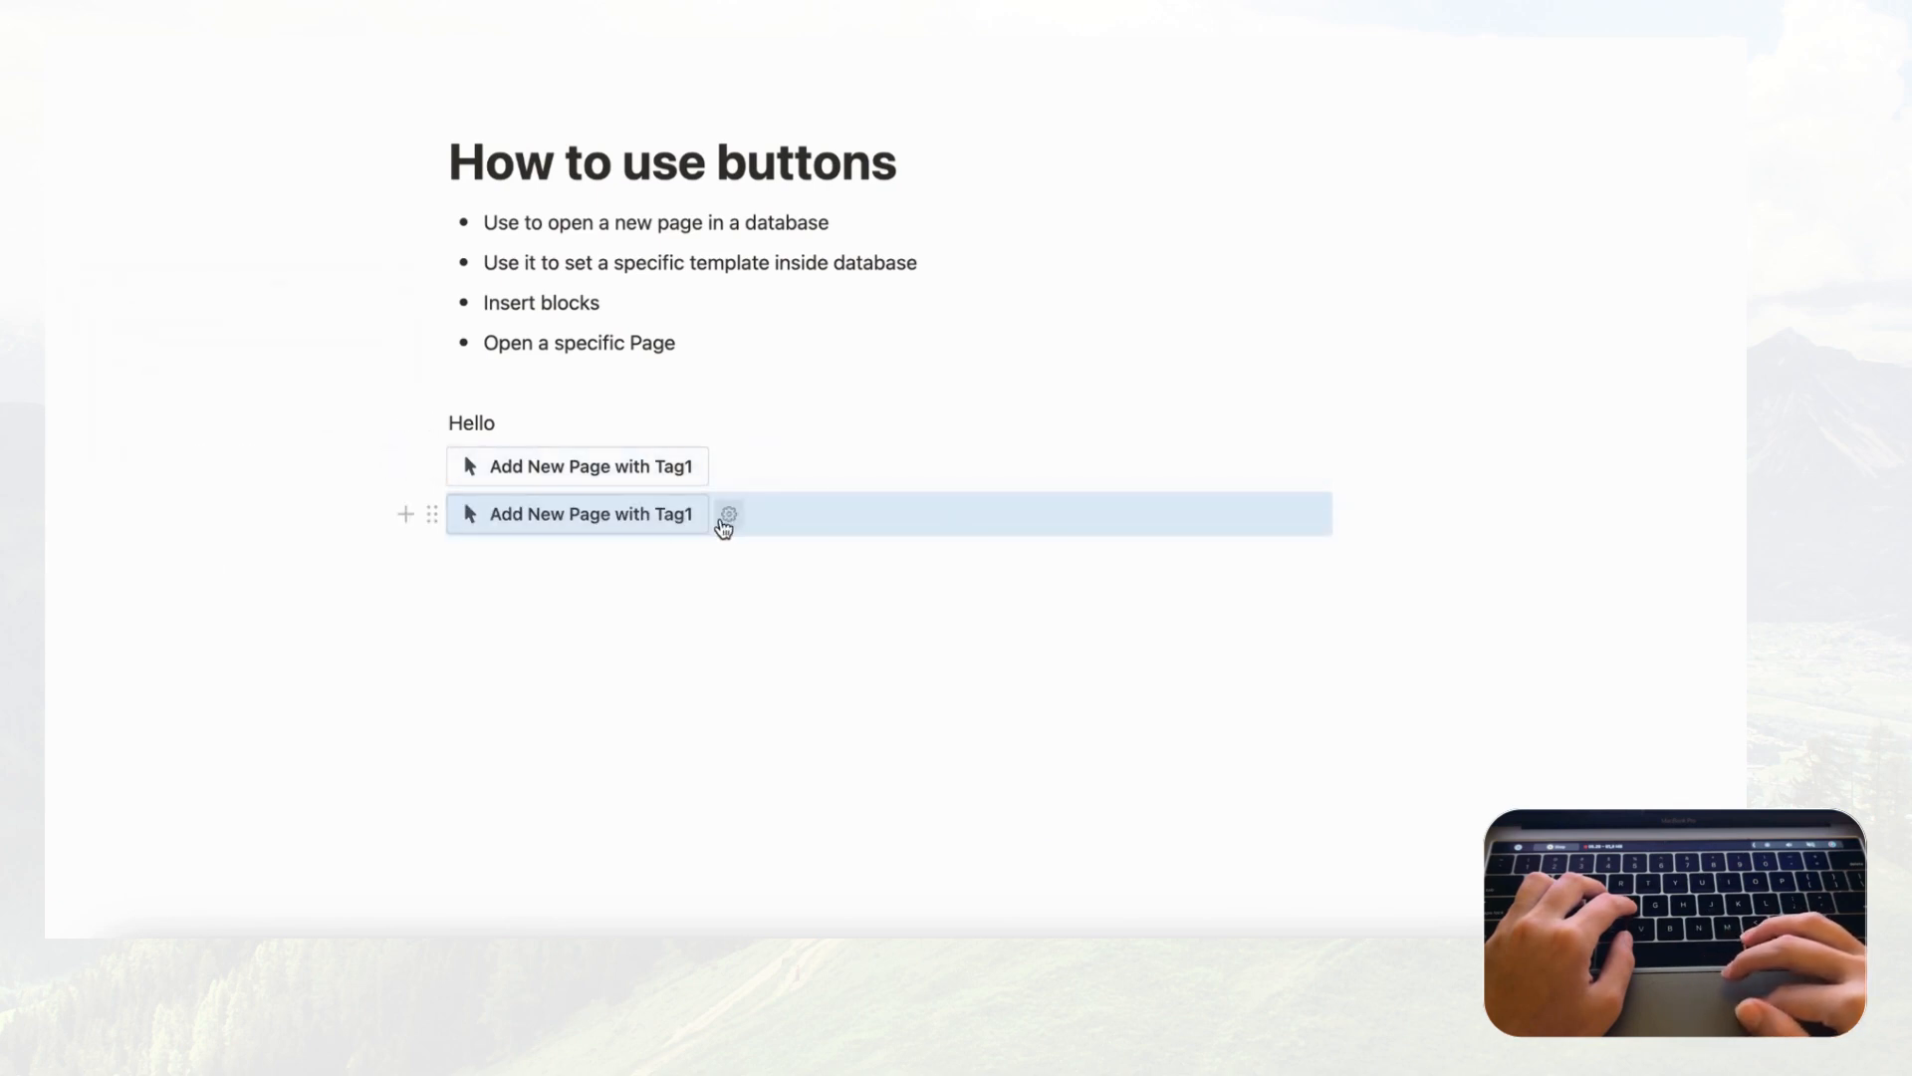
pyautogui.click(729, 516)
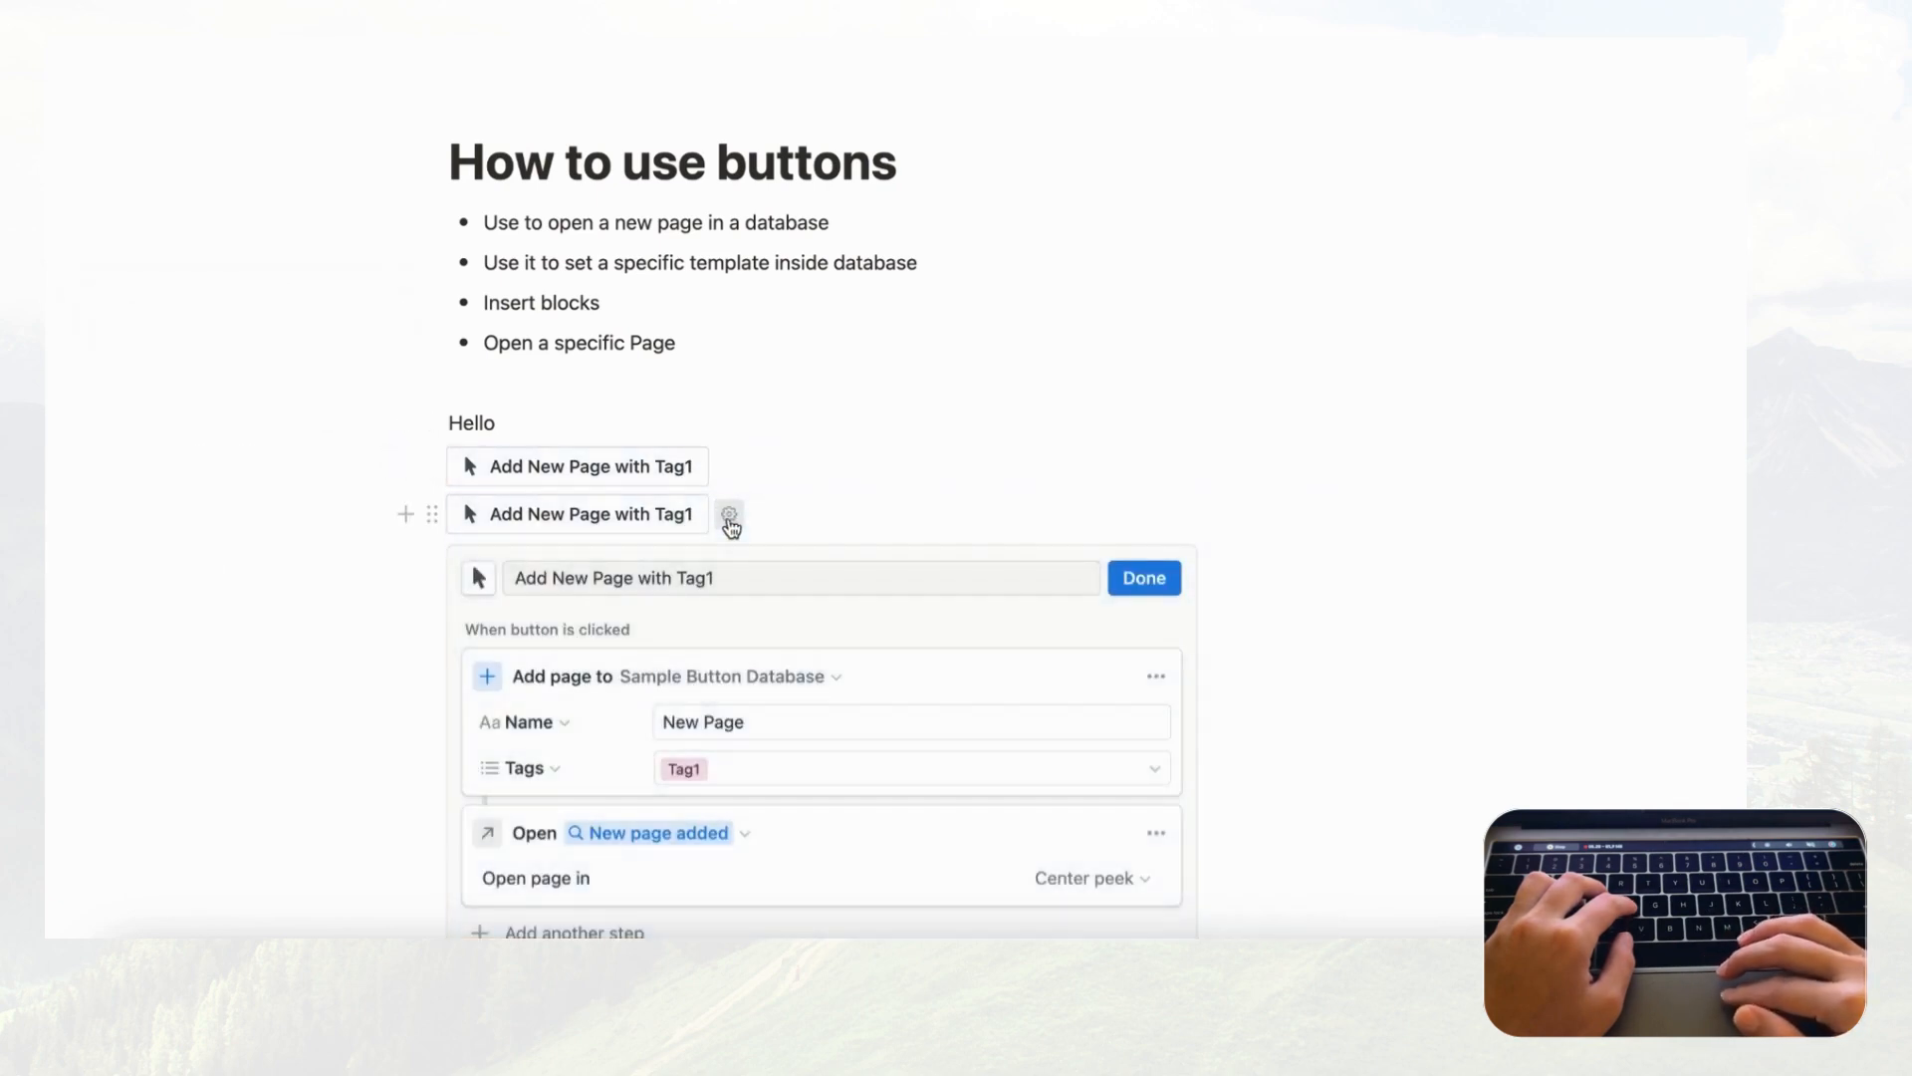
pyautogui.click(738, 578)
pyautogui.press('BackSpace')
pyautogui.write('2')
# Step: Change the Tags property in the duplicated button from Tag1 to Tag2 and save the button
pyautogui.click(749, 769)
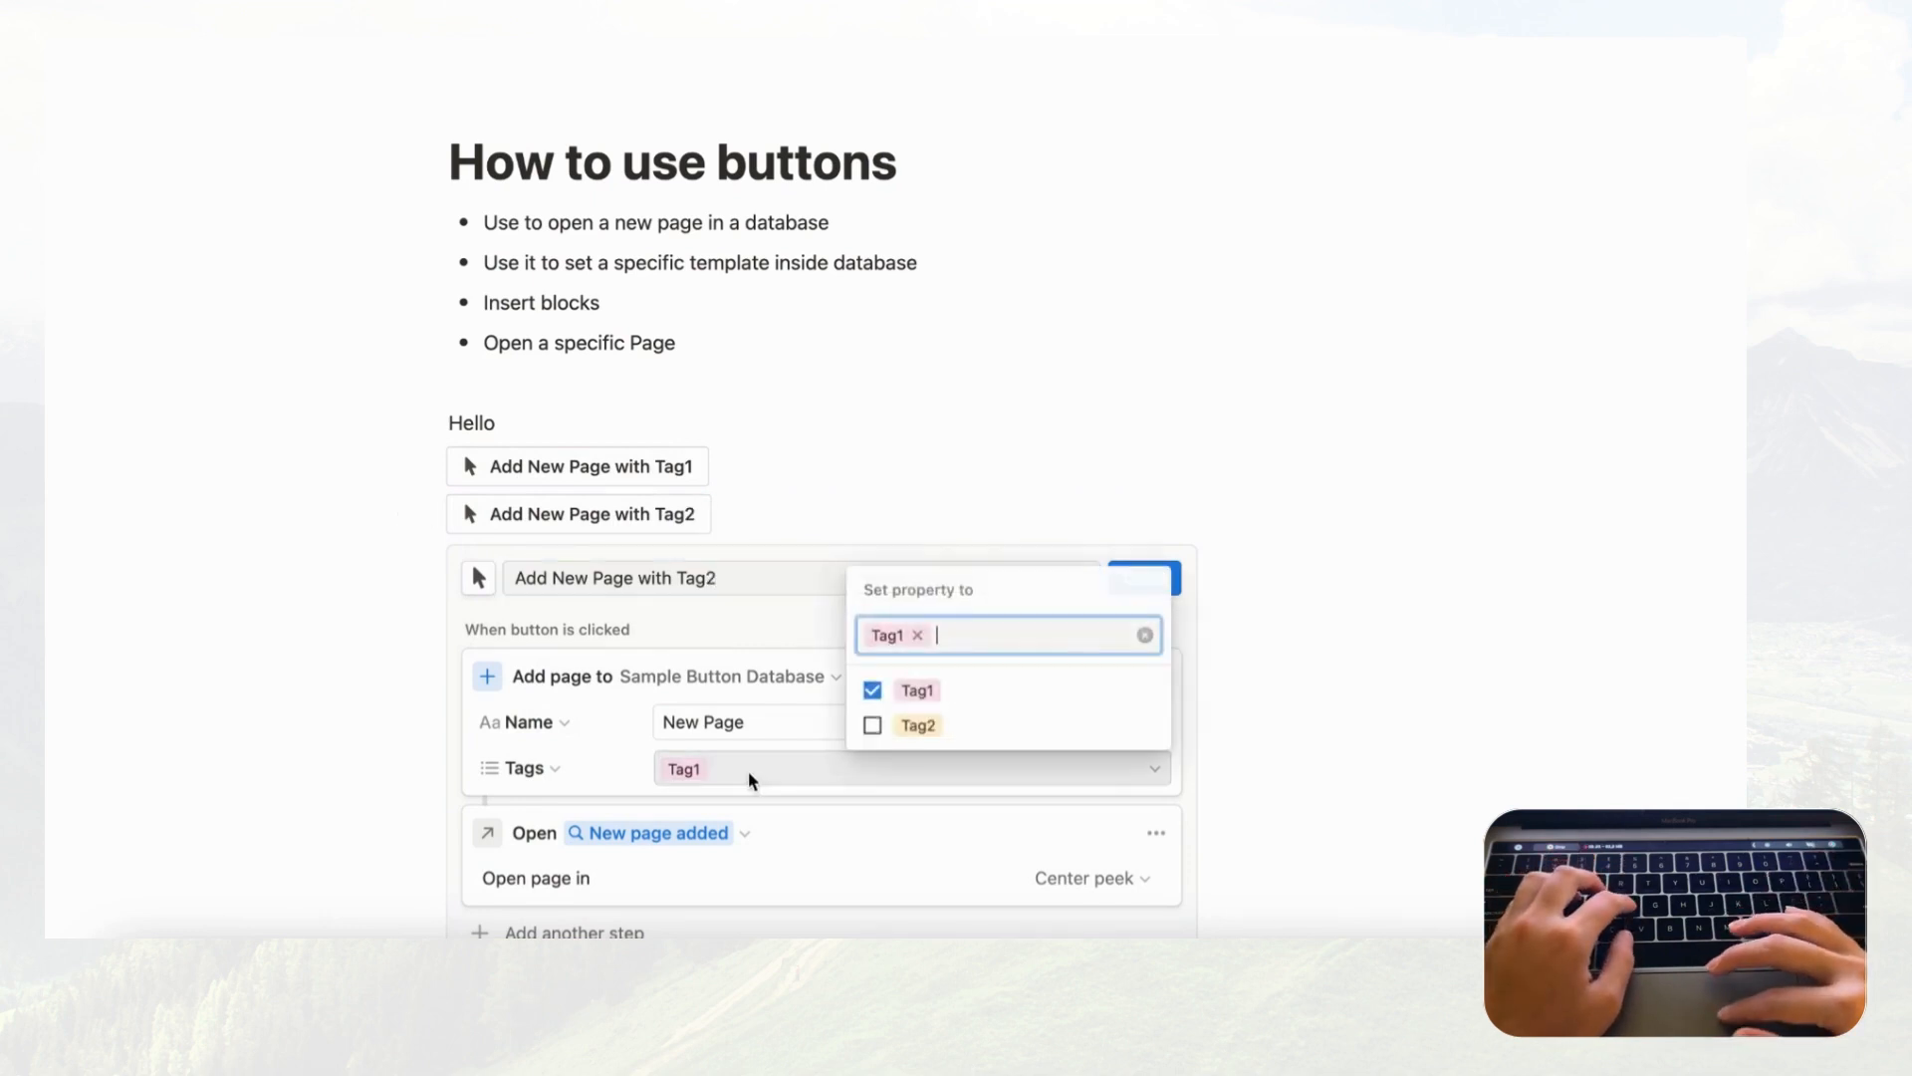
pyautogui.click(872, 725)
pyautogui.click(871, 690)
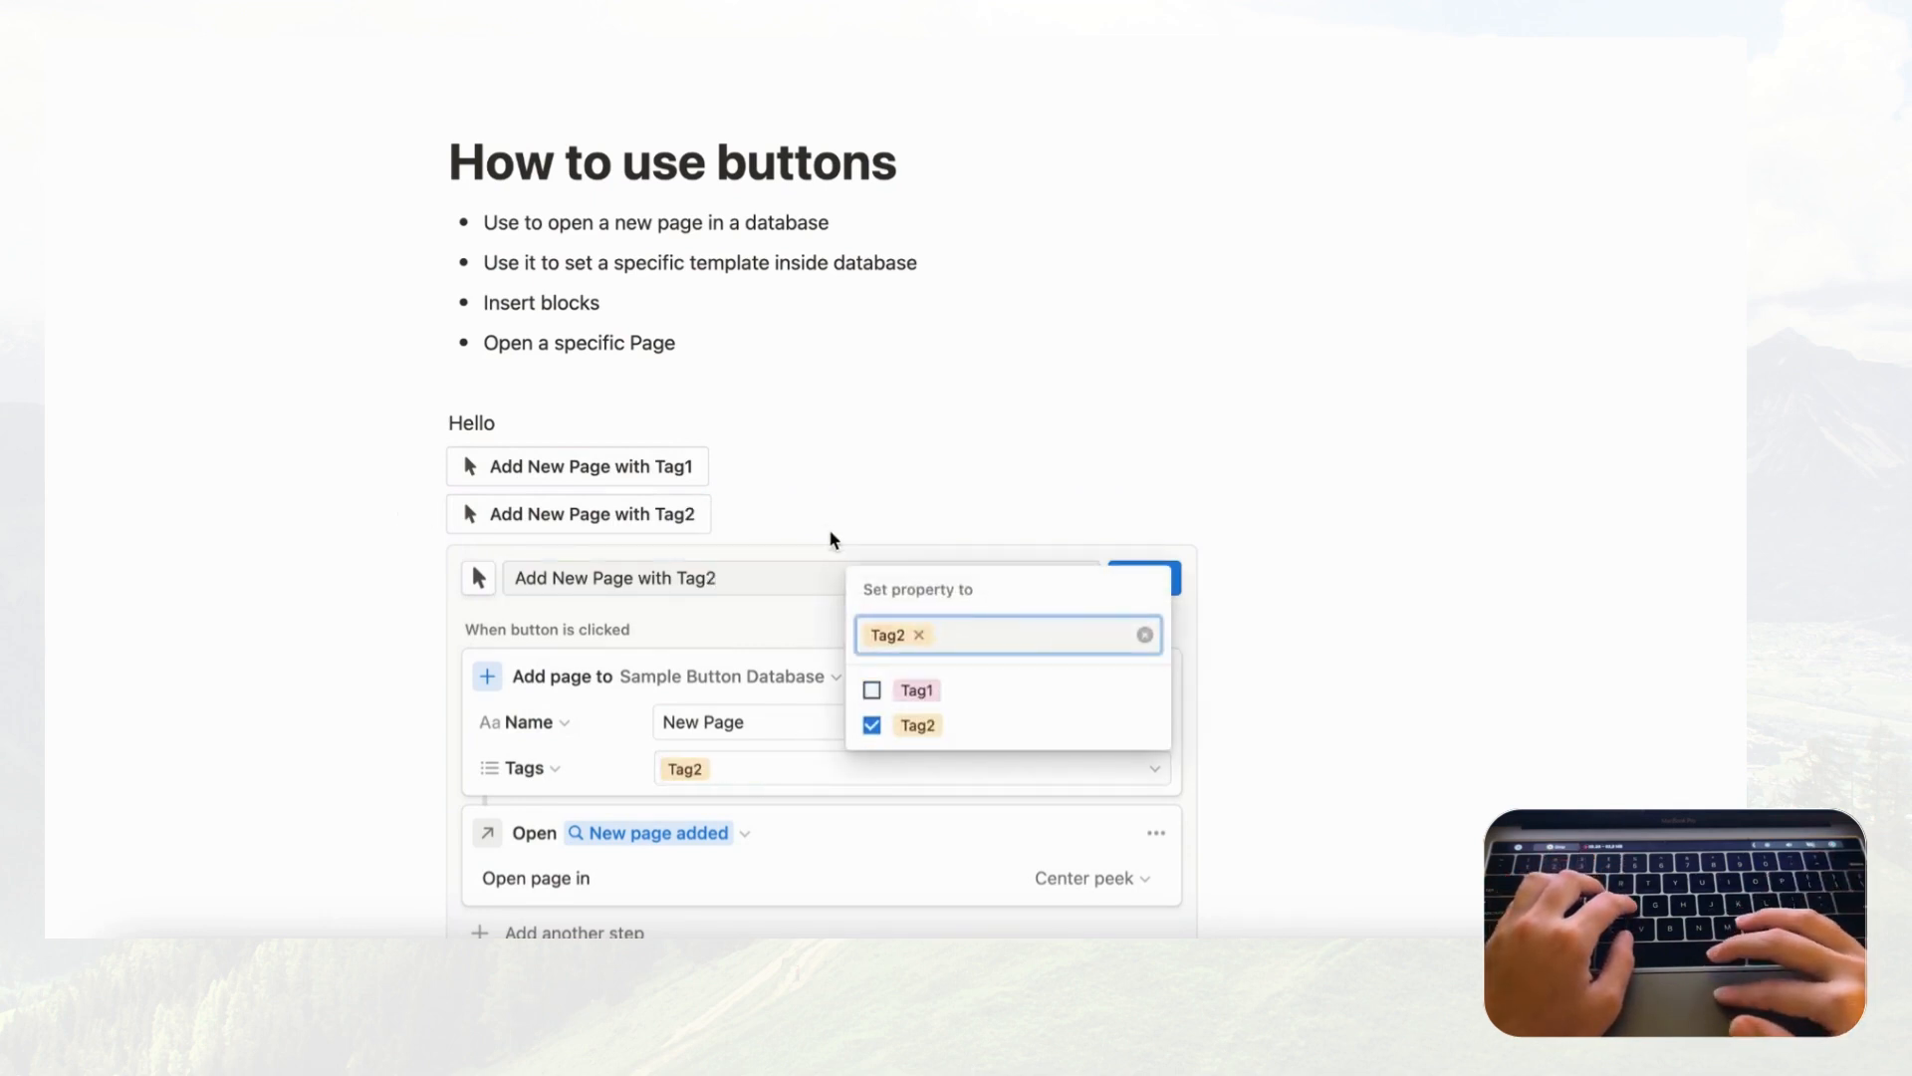
pyautogui.press('Escape')
pyautogui.click(1173, 591)
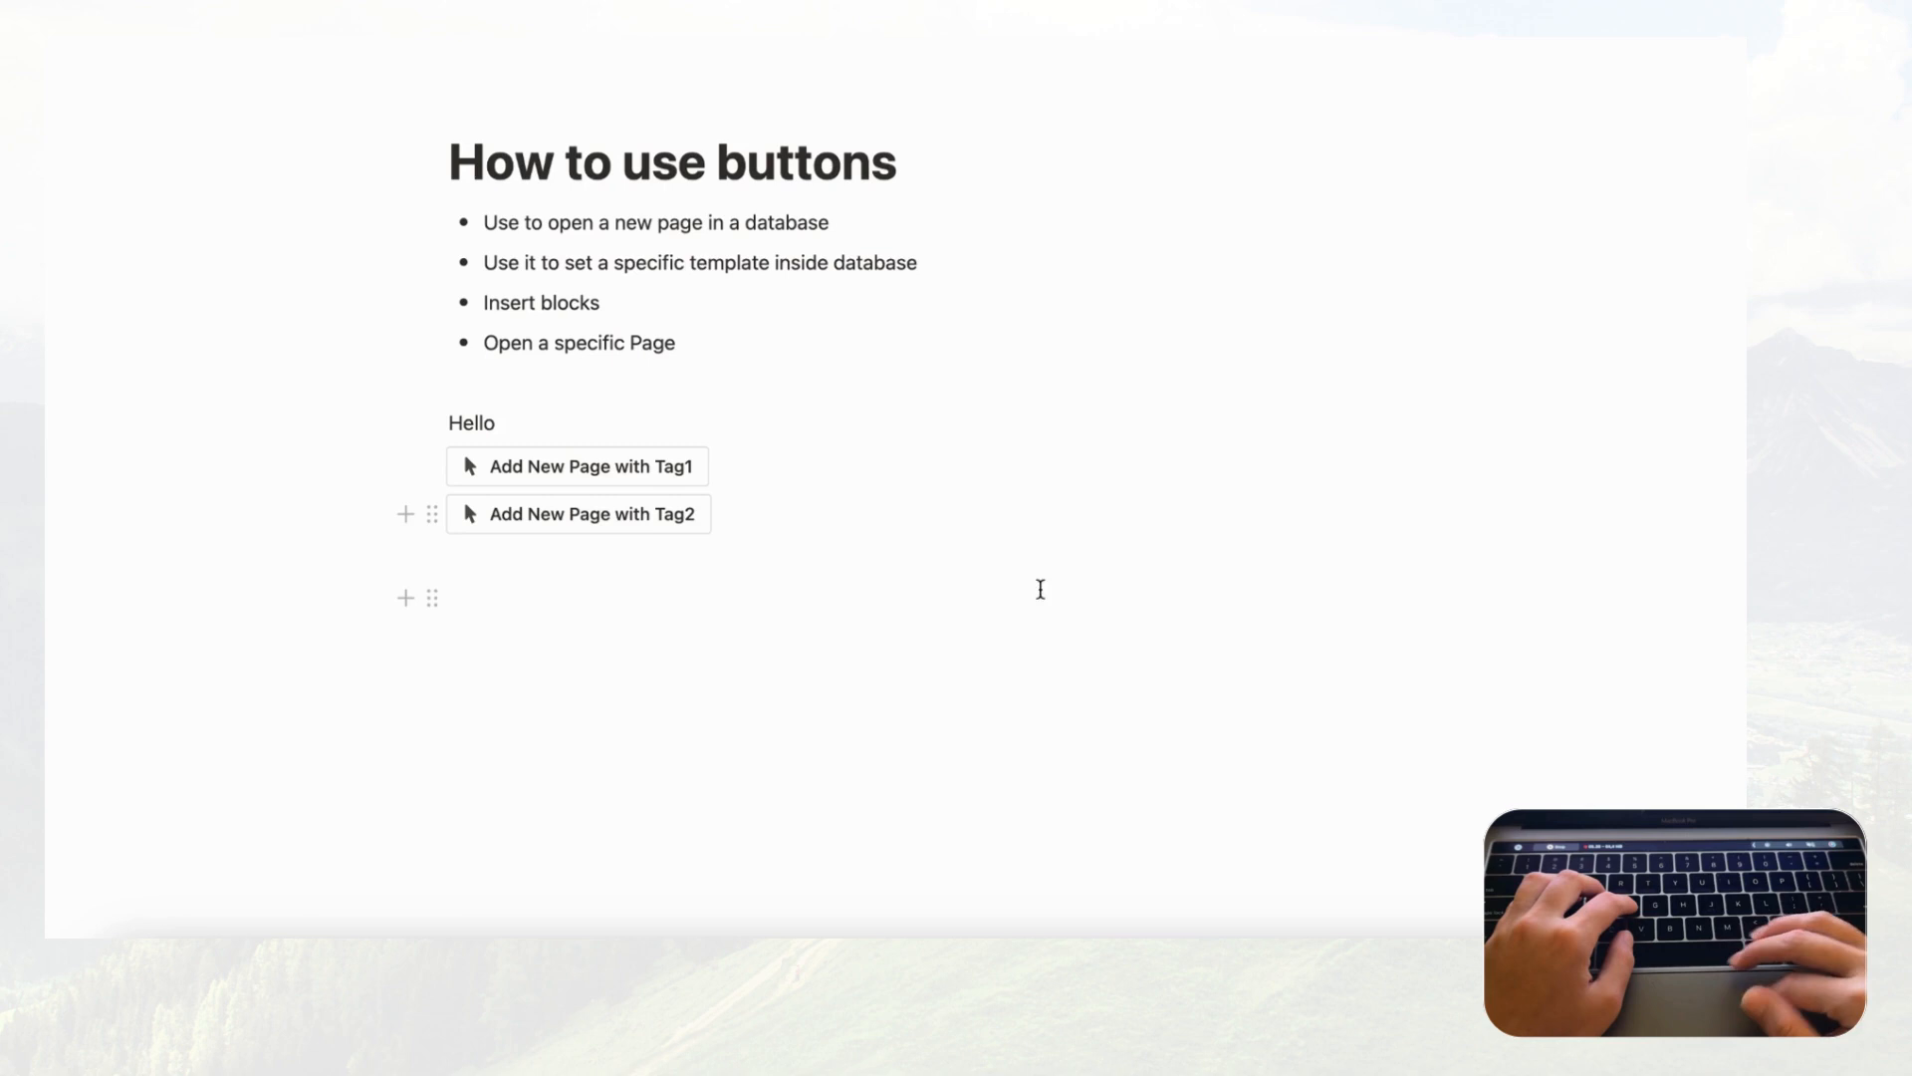
# Step: Run the Add New Page with Tag2 button, close the opened page and check the new entry in the database
pyautogui.click(638, 518)
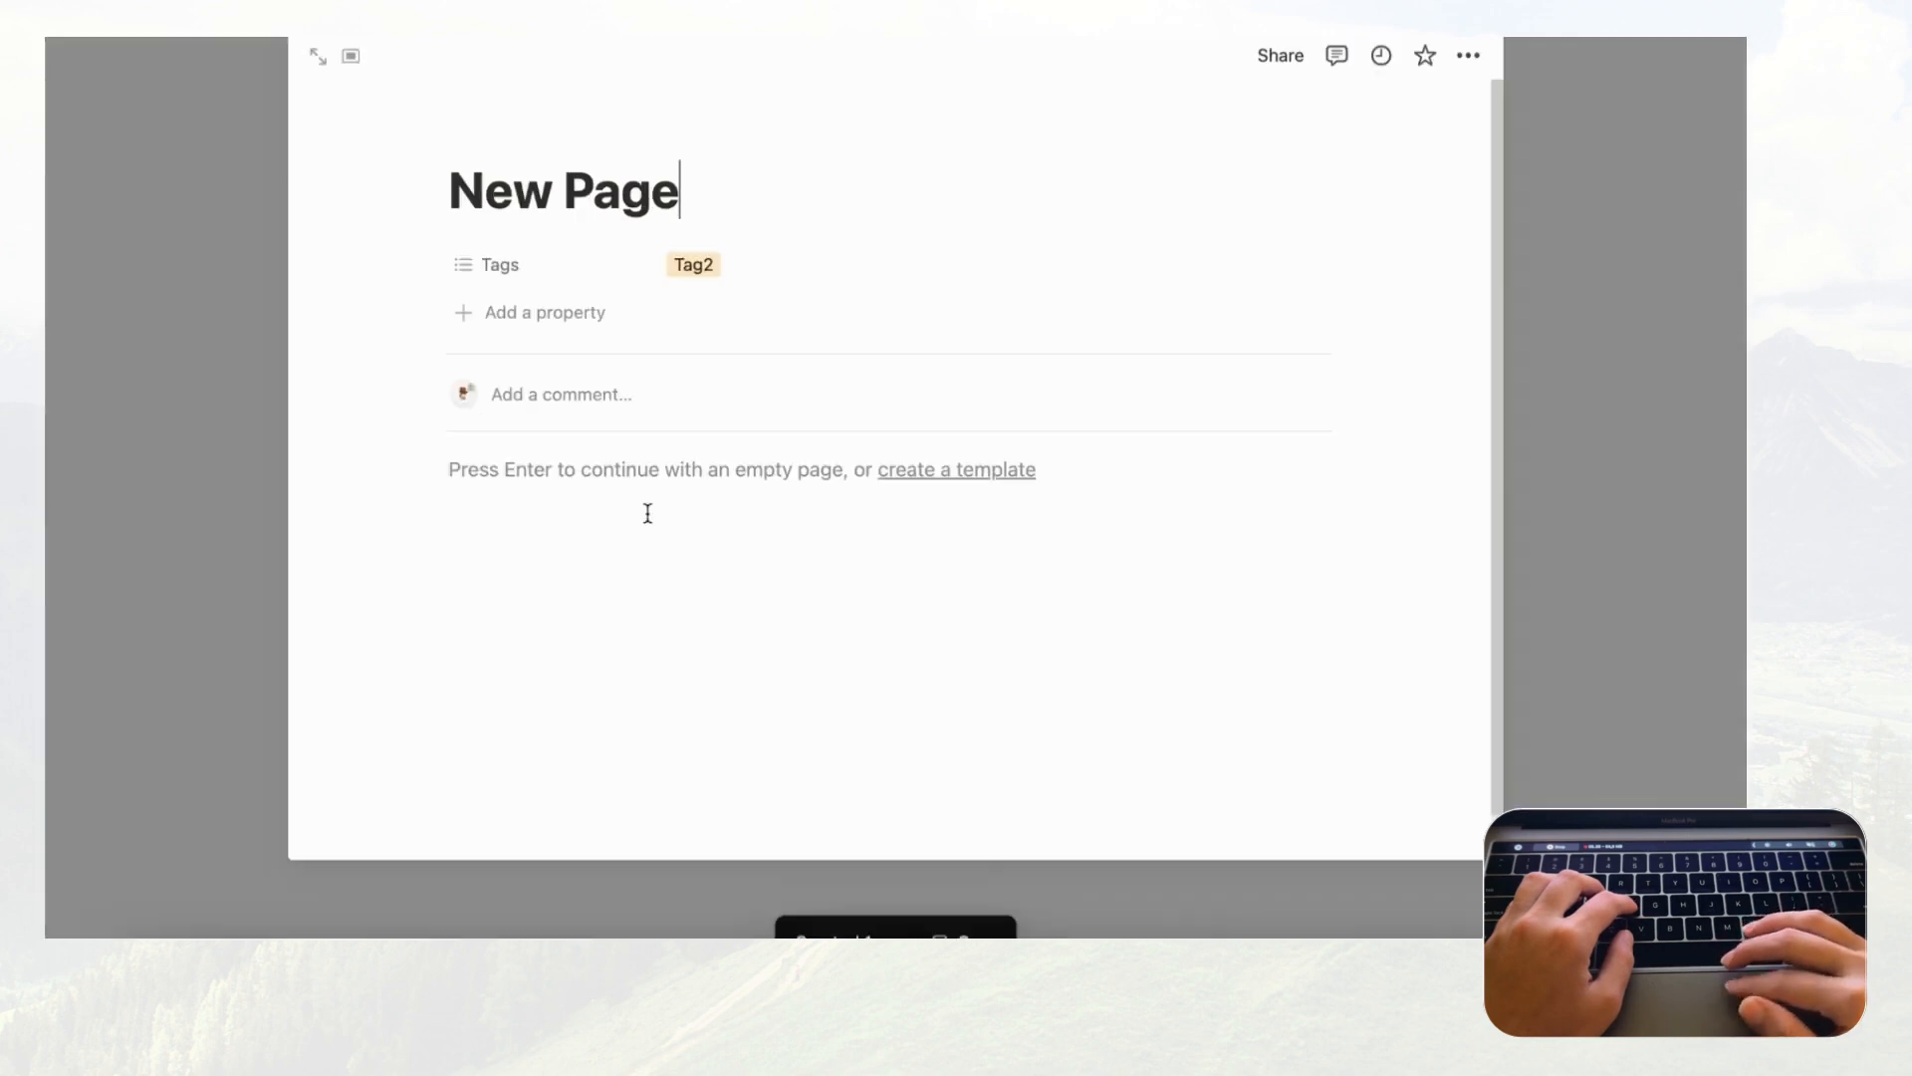
pyautogui.click(44, 600)
pyautogui.scroll(-10, 662, 646)
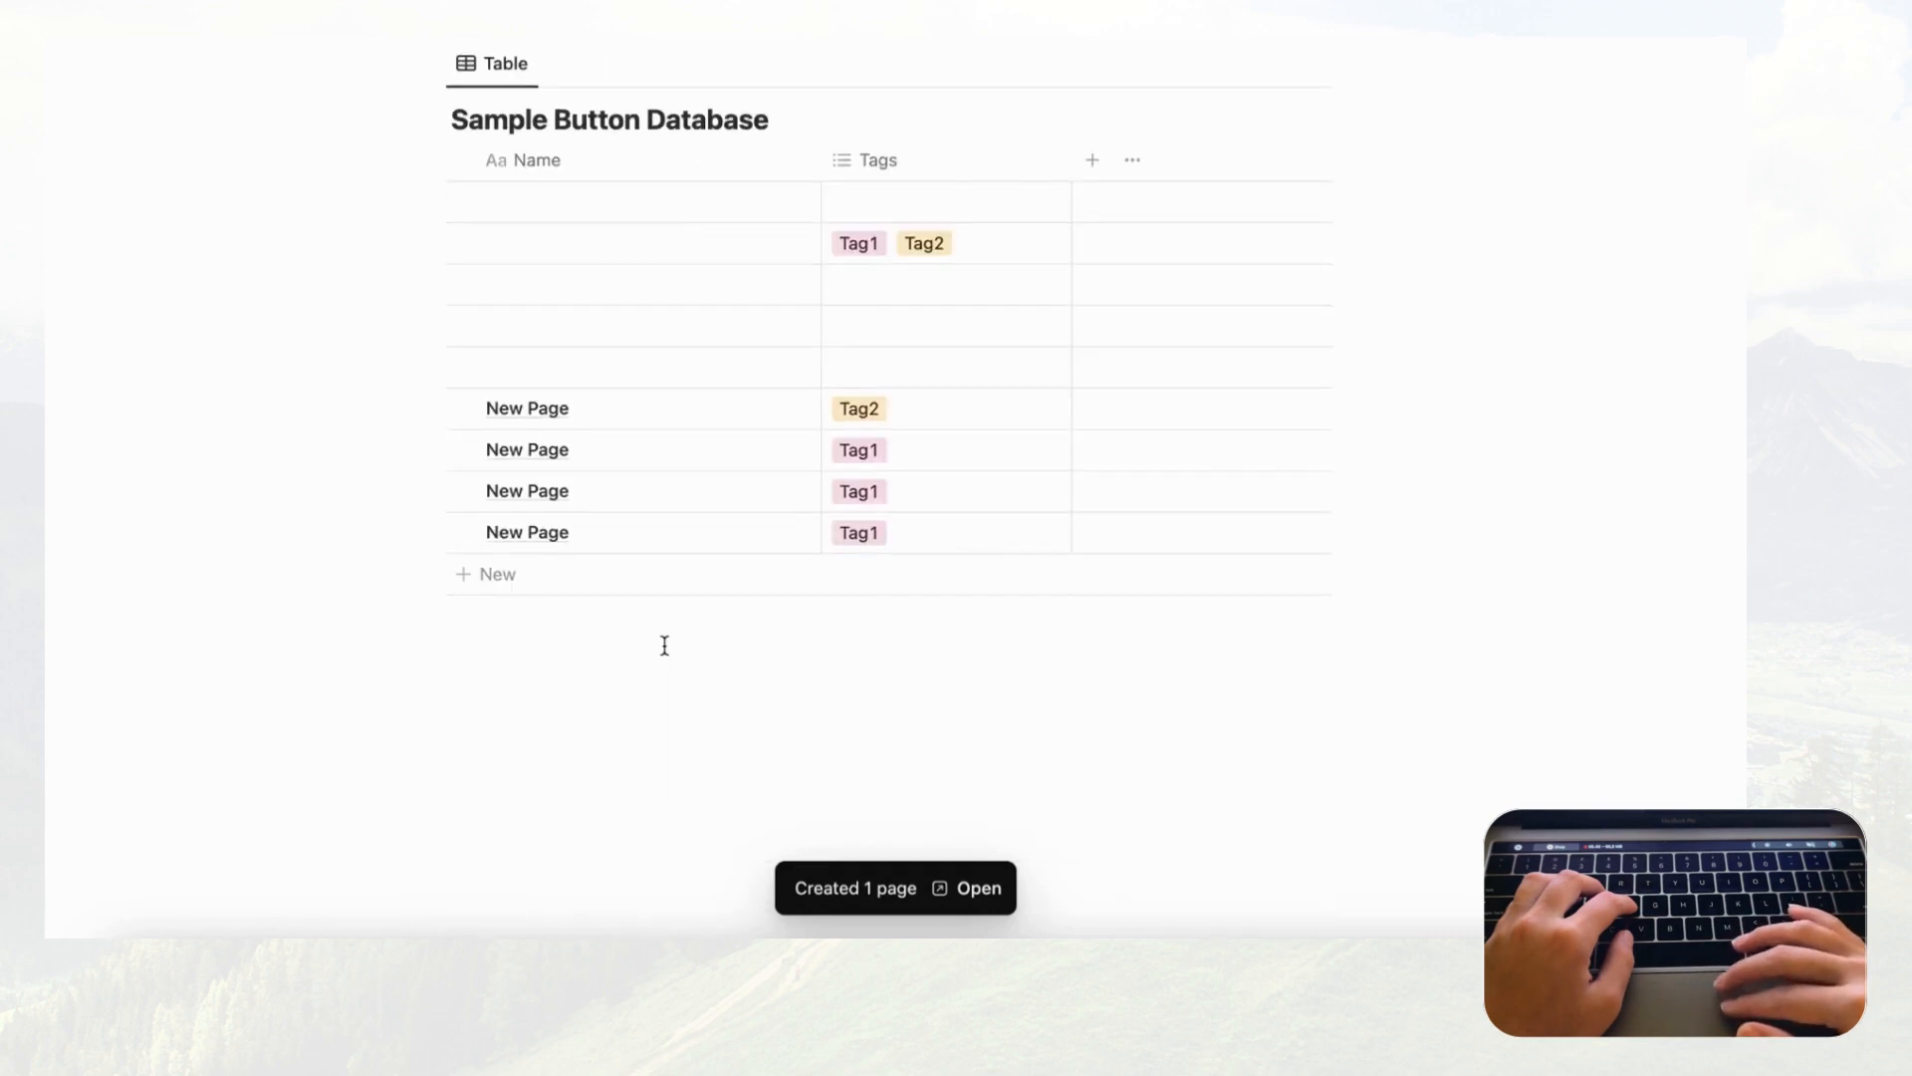
pyautogui.scroll(4, 773, 478)
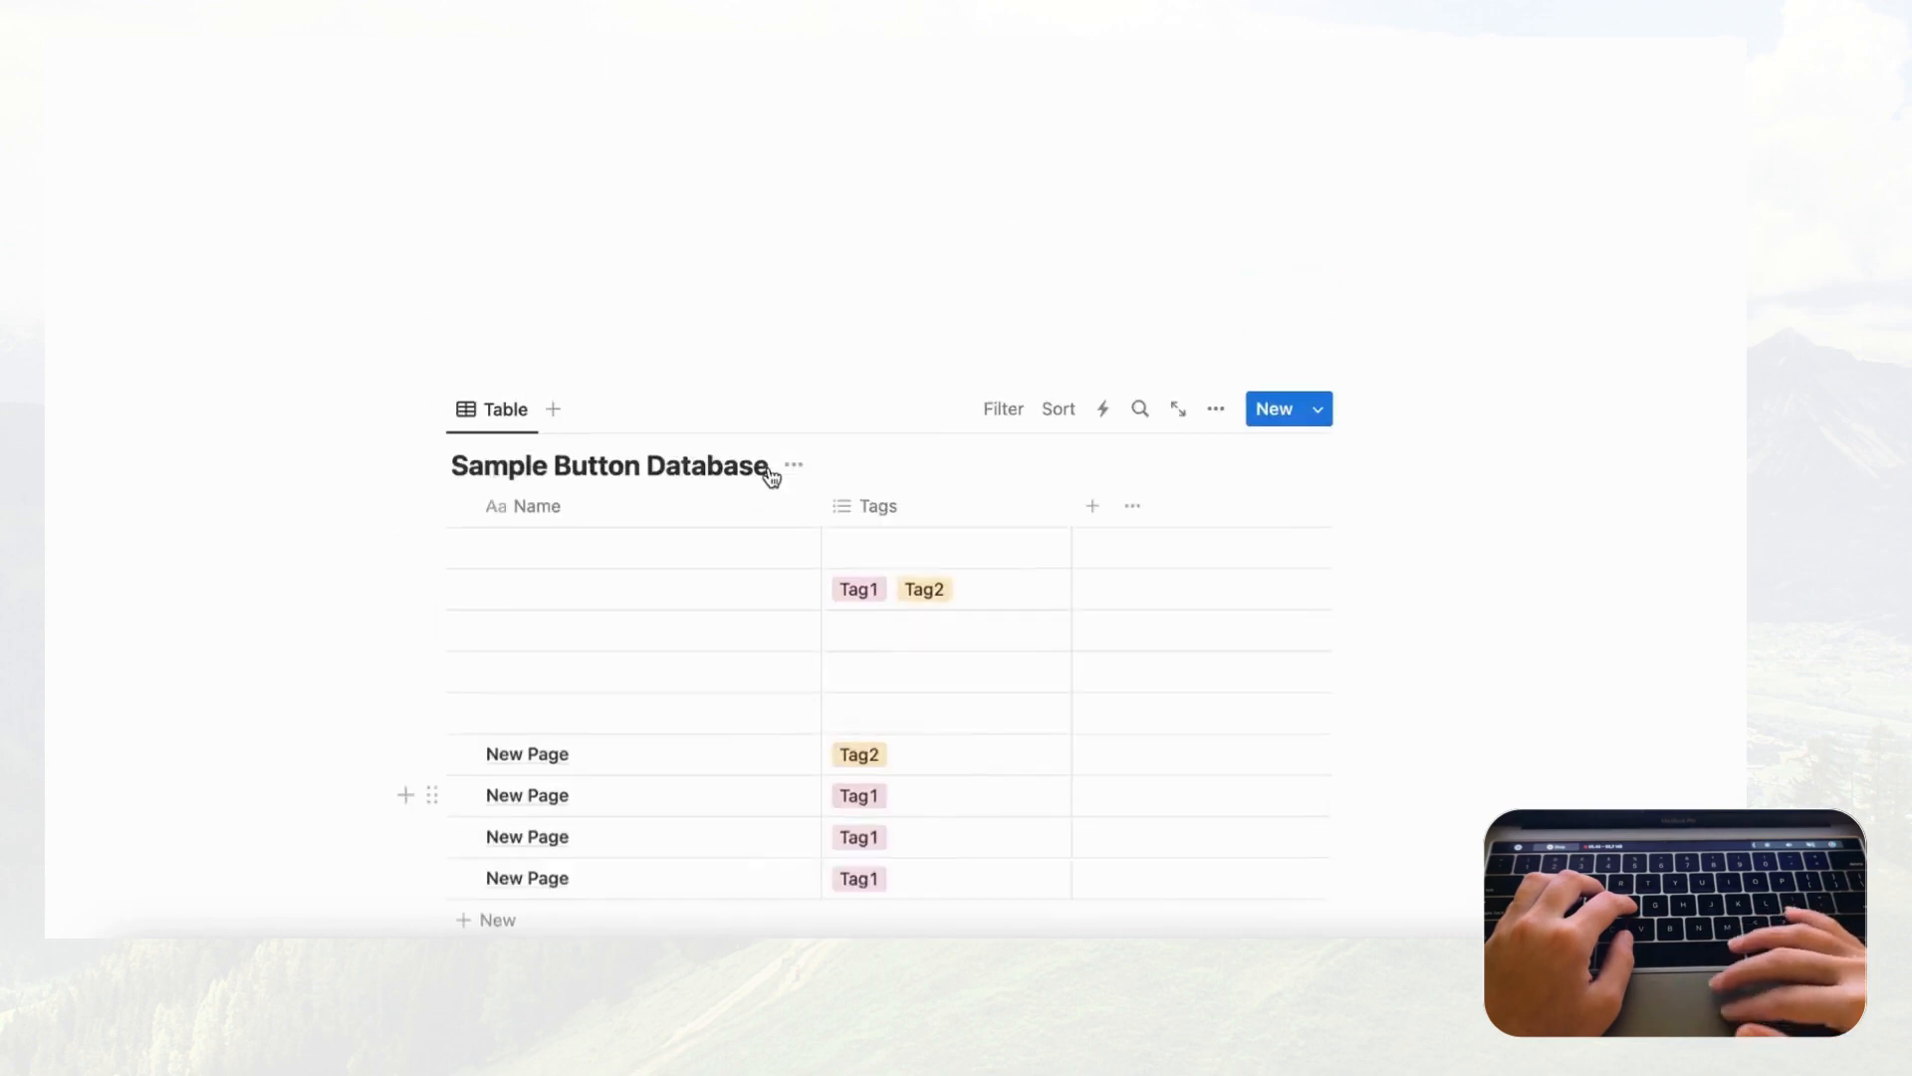
# Step: Delete the Add New Page with Tag2 button
pyautogui.scroll(10, 772, 478)
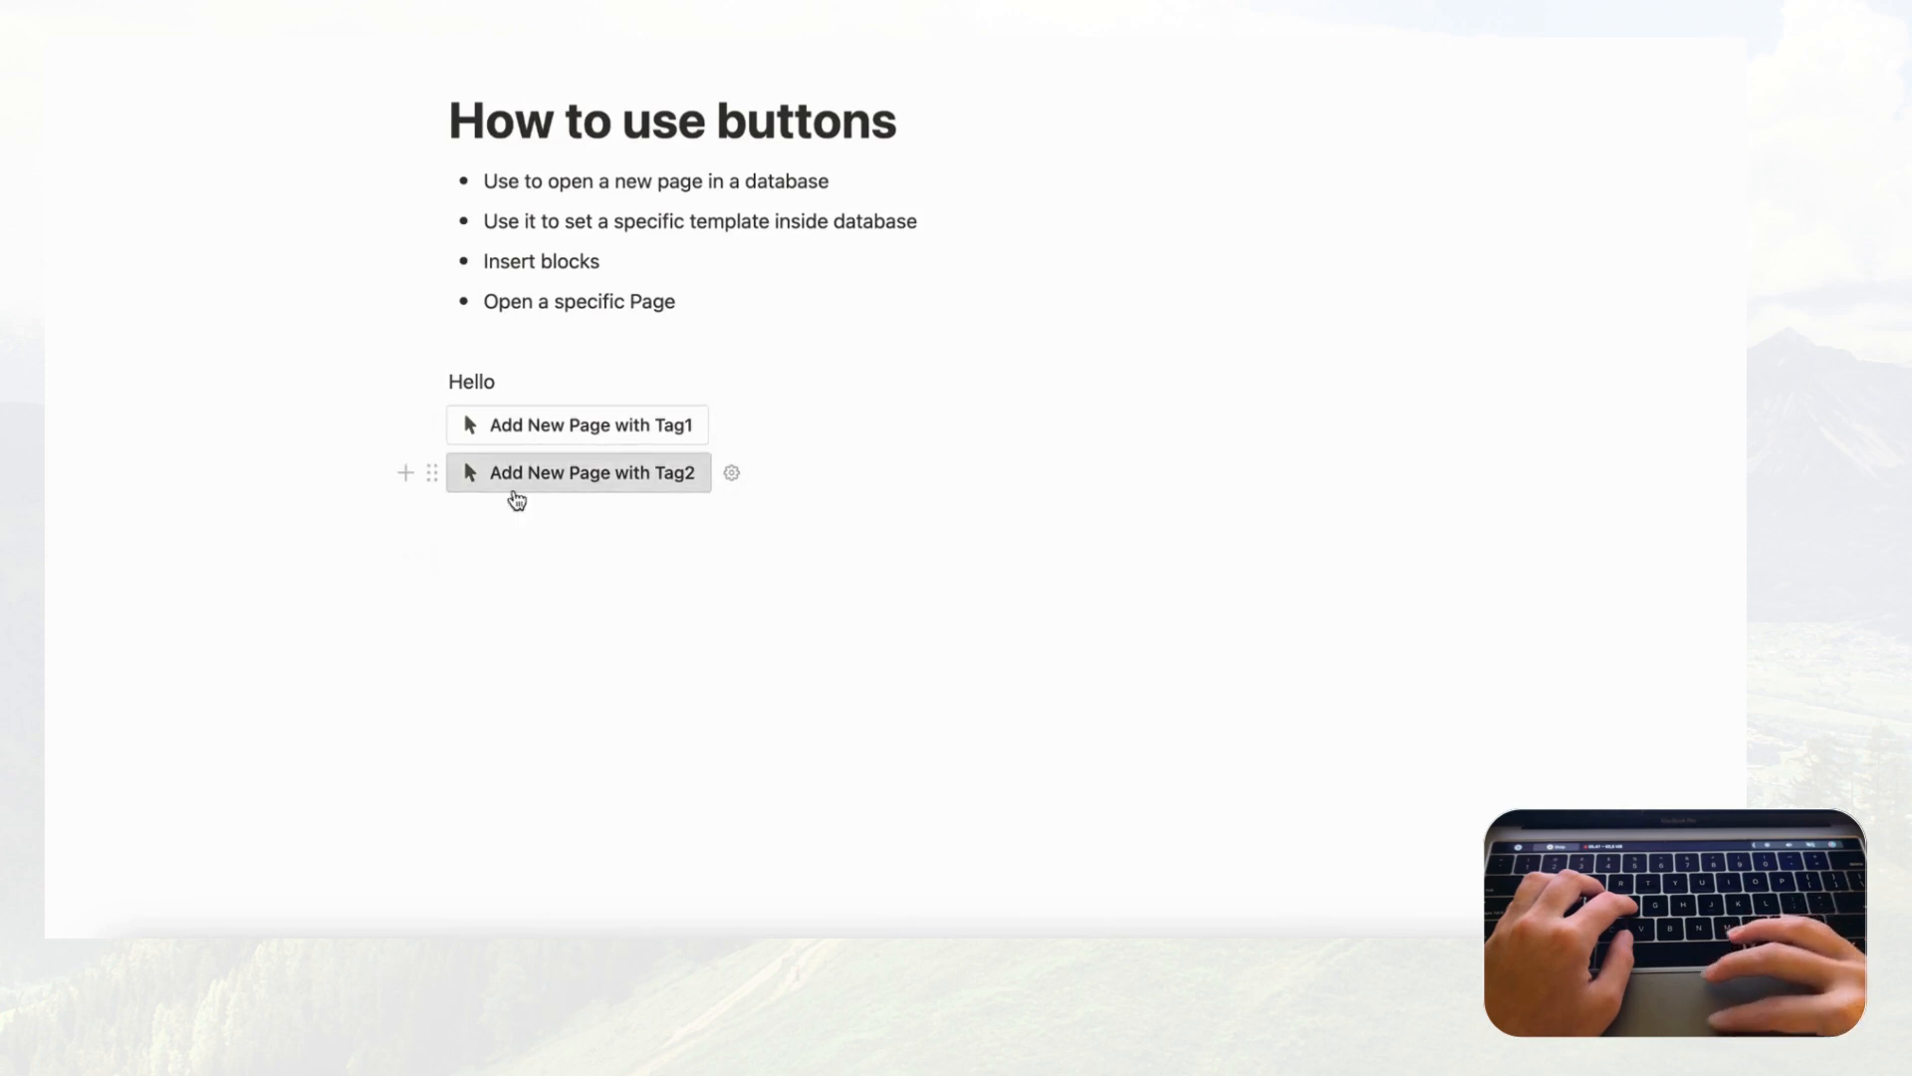
pyautogui.click(434, 474)
pyautogui.click(326, 384)
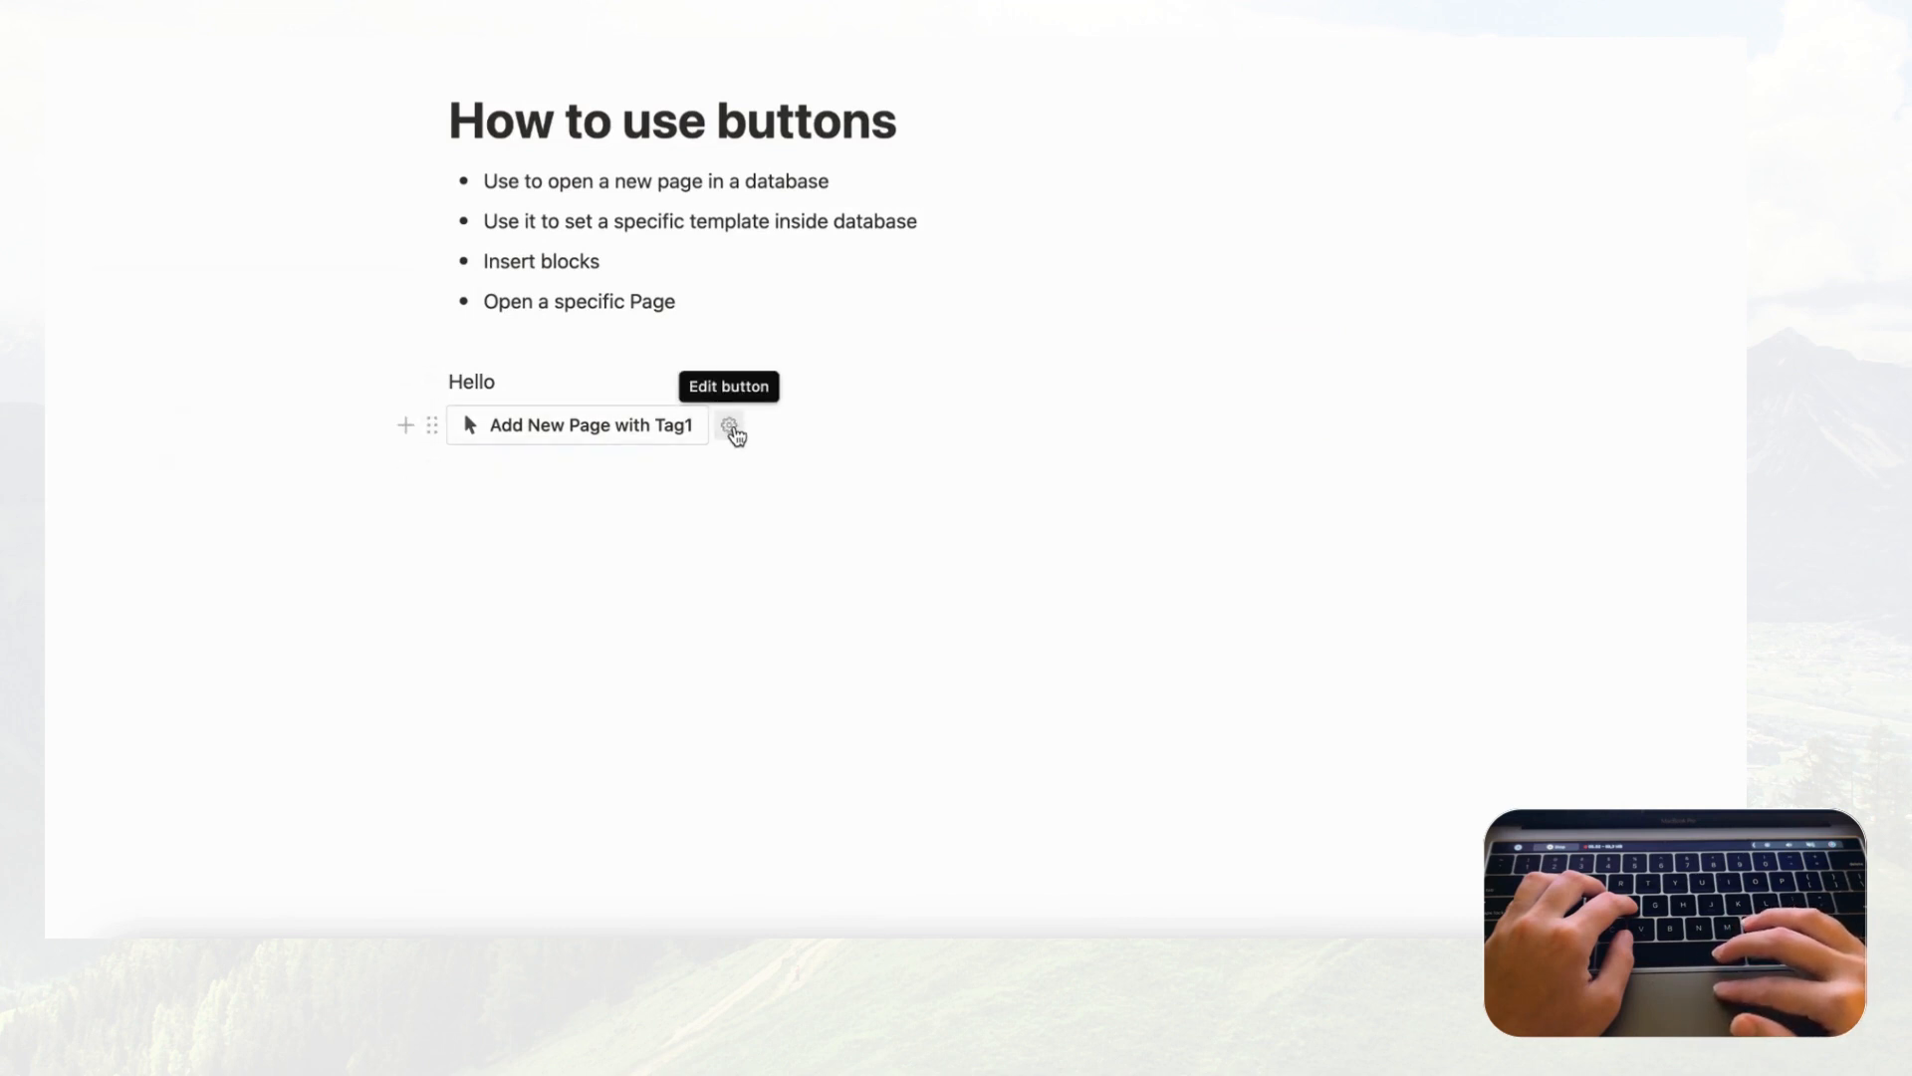
# Step: Rename the Add New Page with Tag1 button as "Add Company Meeting Note" and save it
pyautogui.click(730, 427)
pyautogui.scroll(-2, 745, 590)
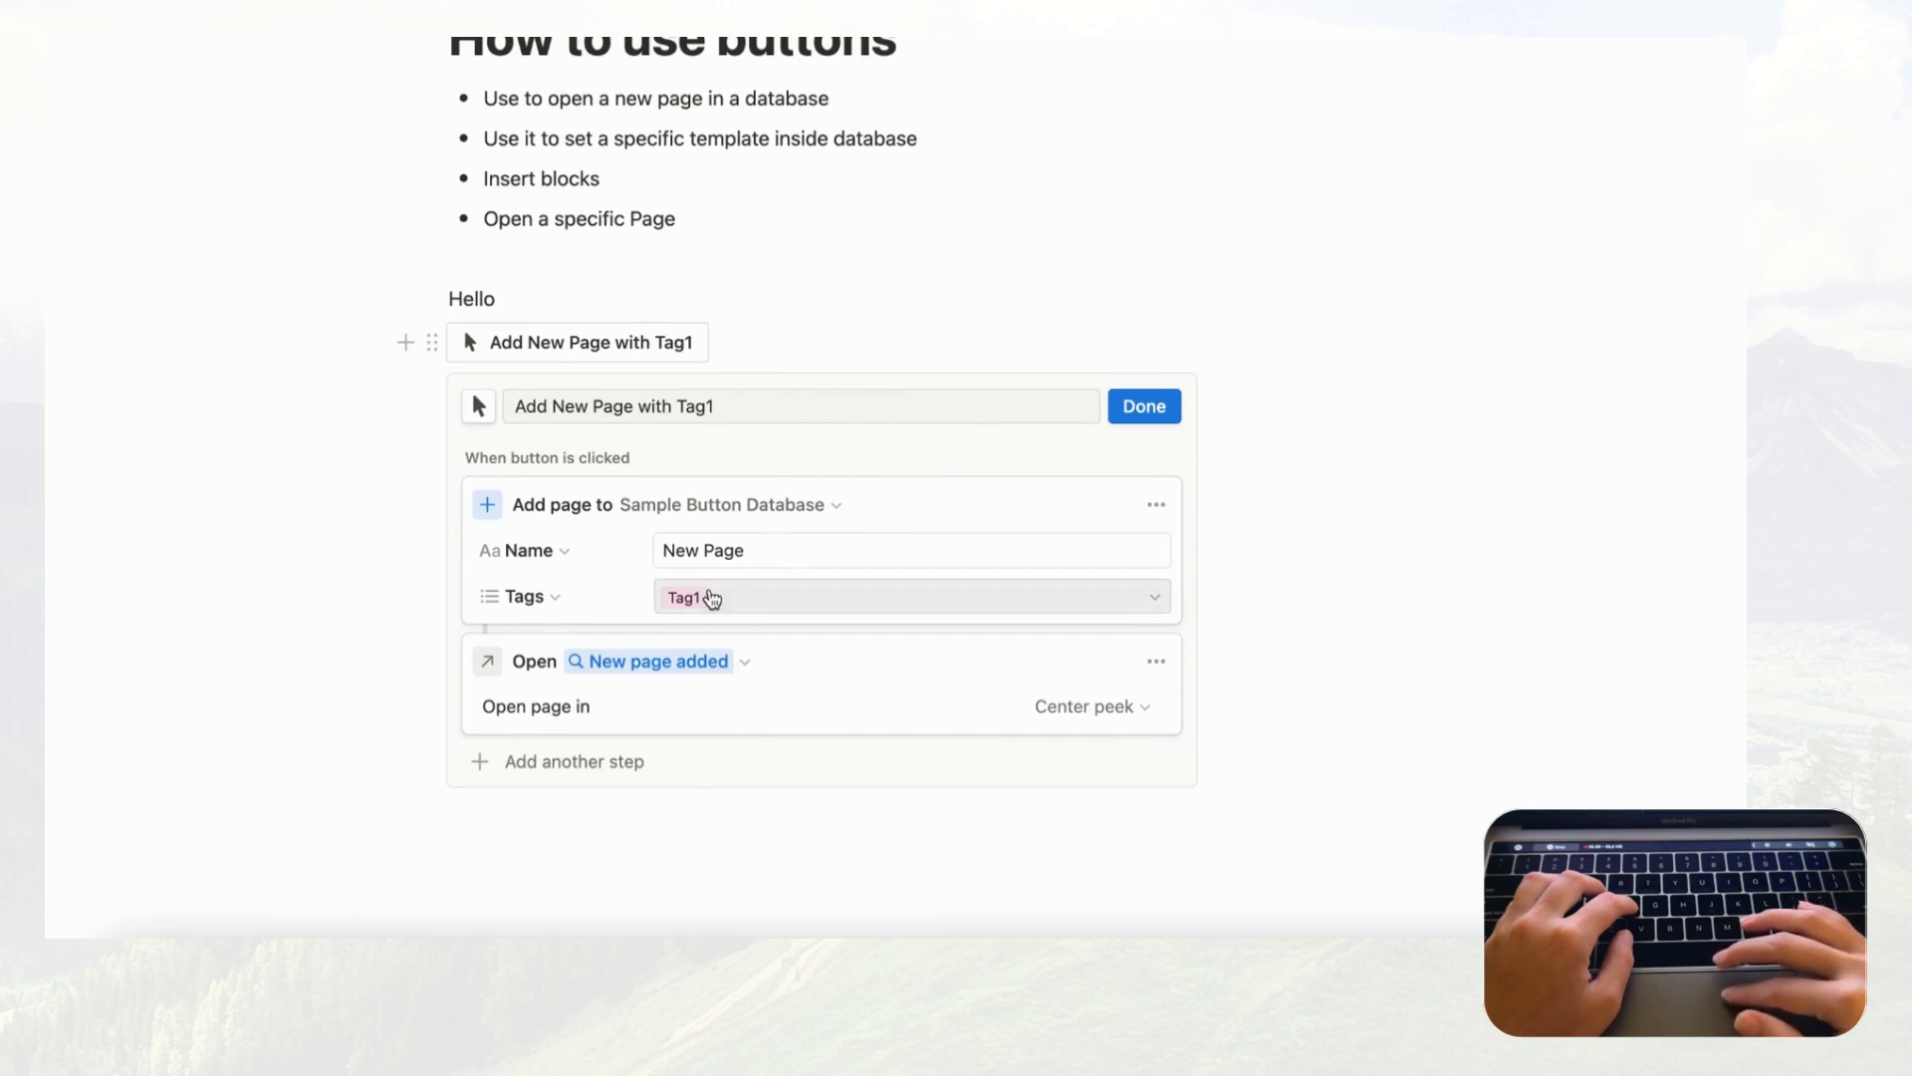
pyautogui.scroll(1, 713, 598)
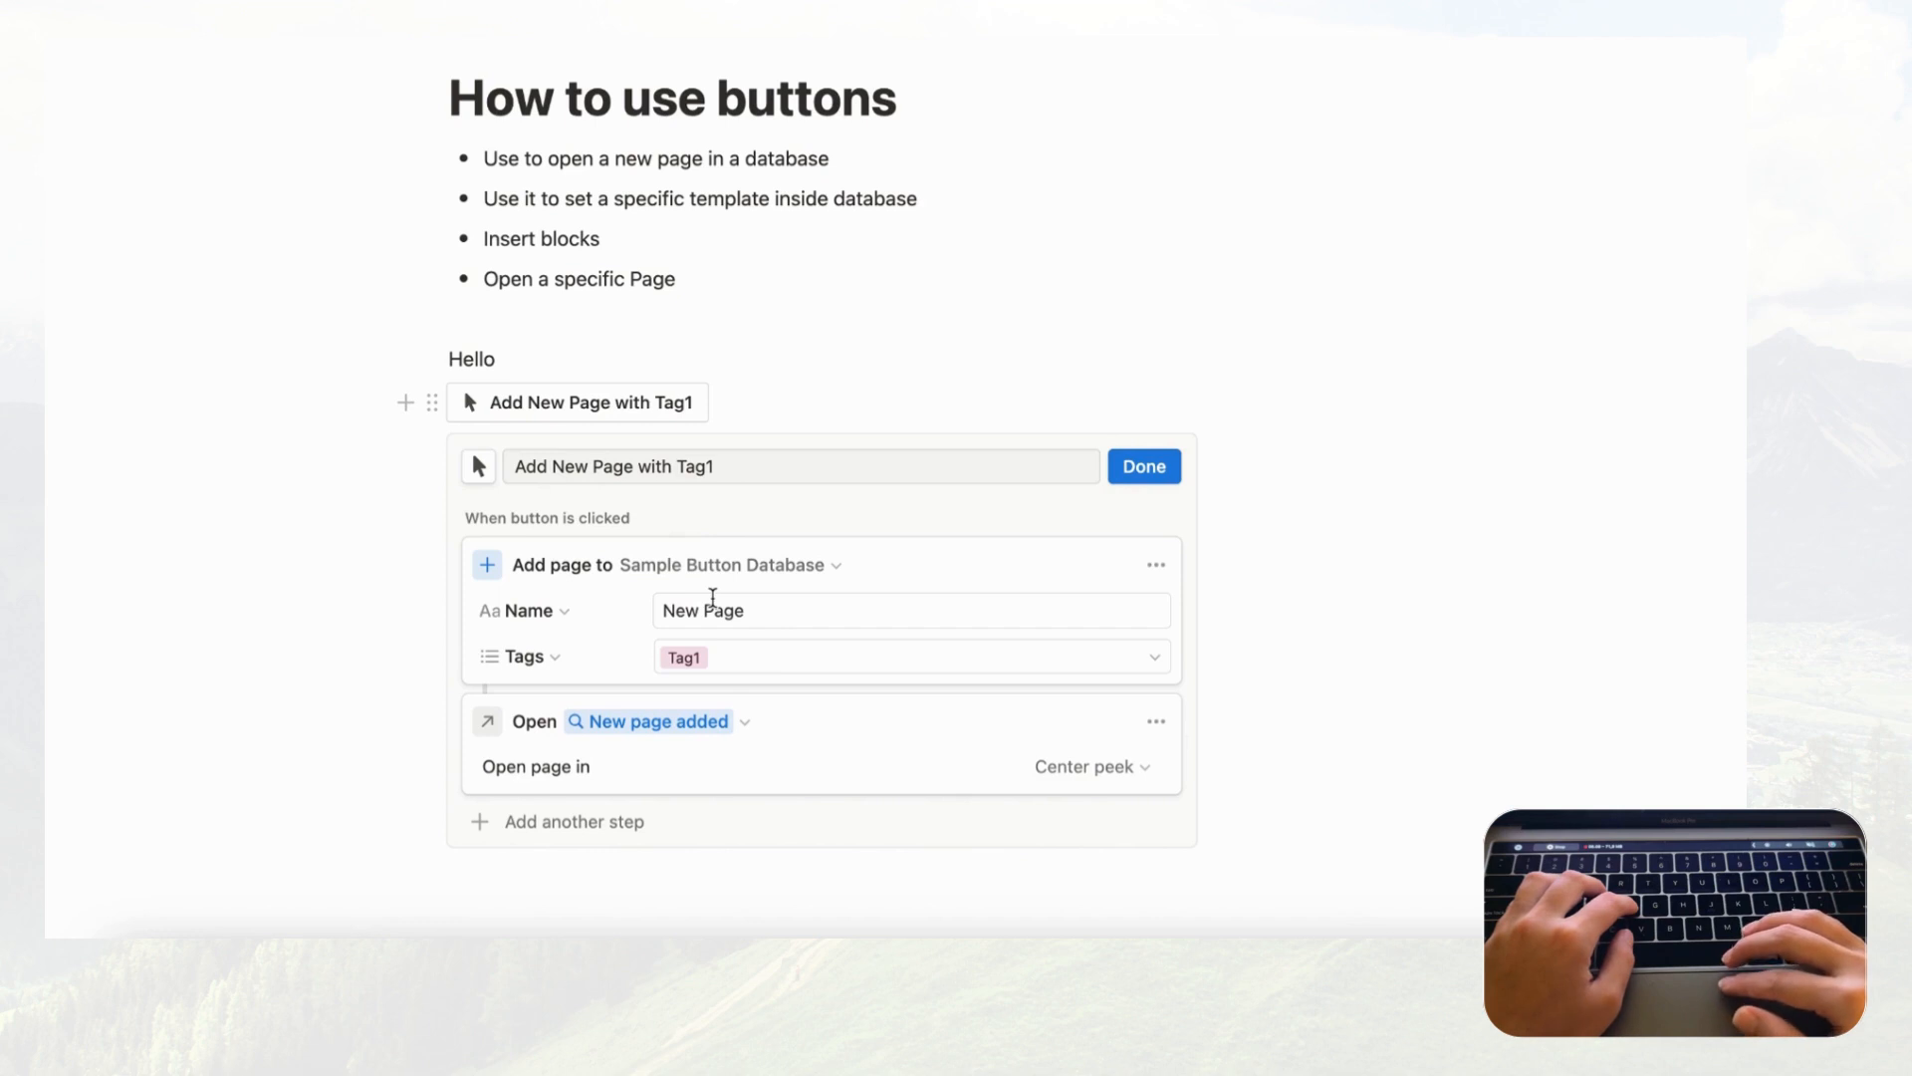
pyautogui.tripleClick(690, 473)
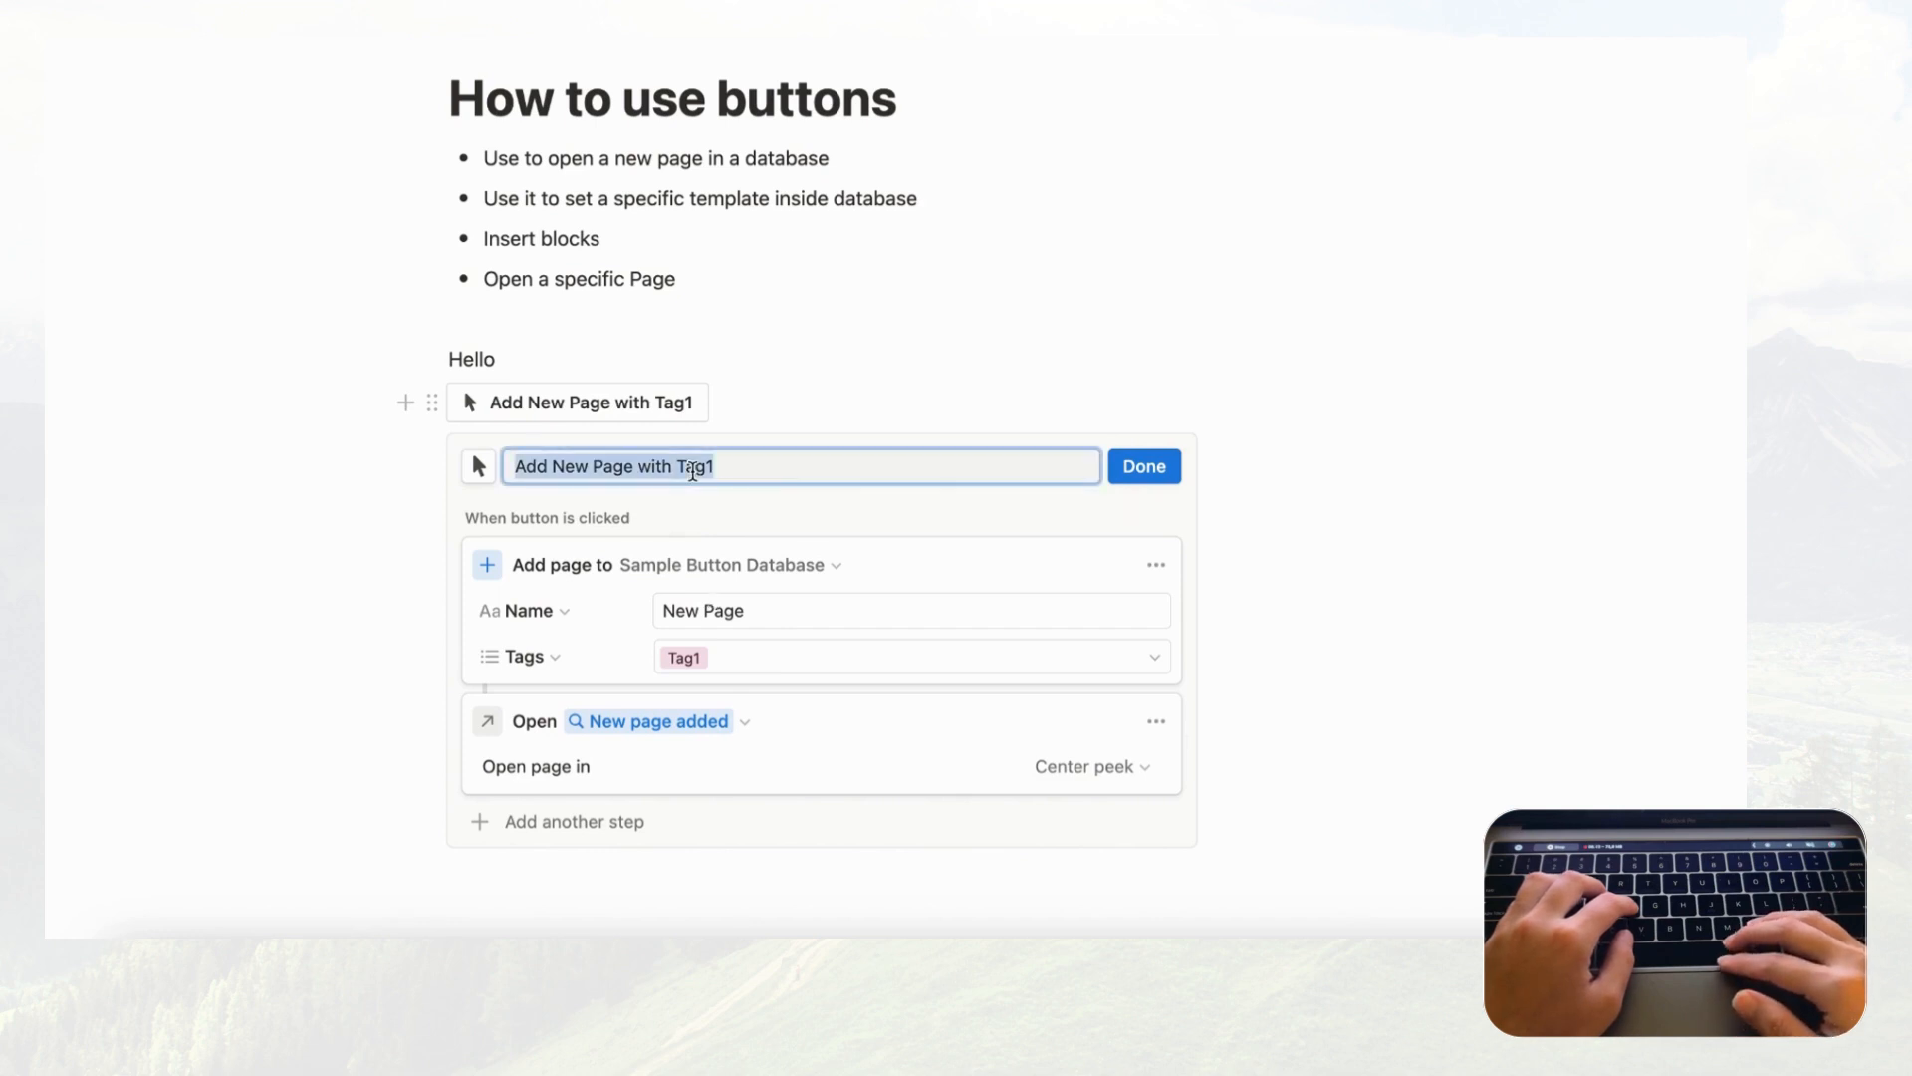
pyautogui.write('Compan')
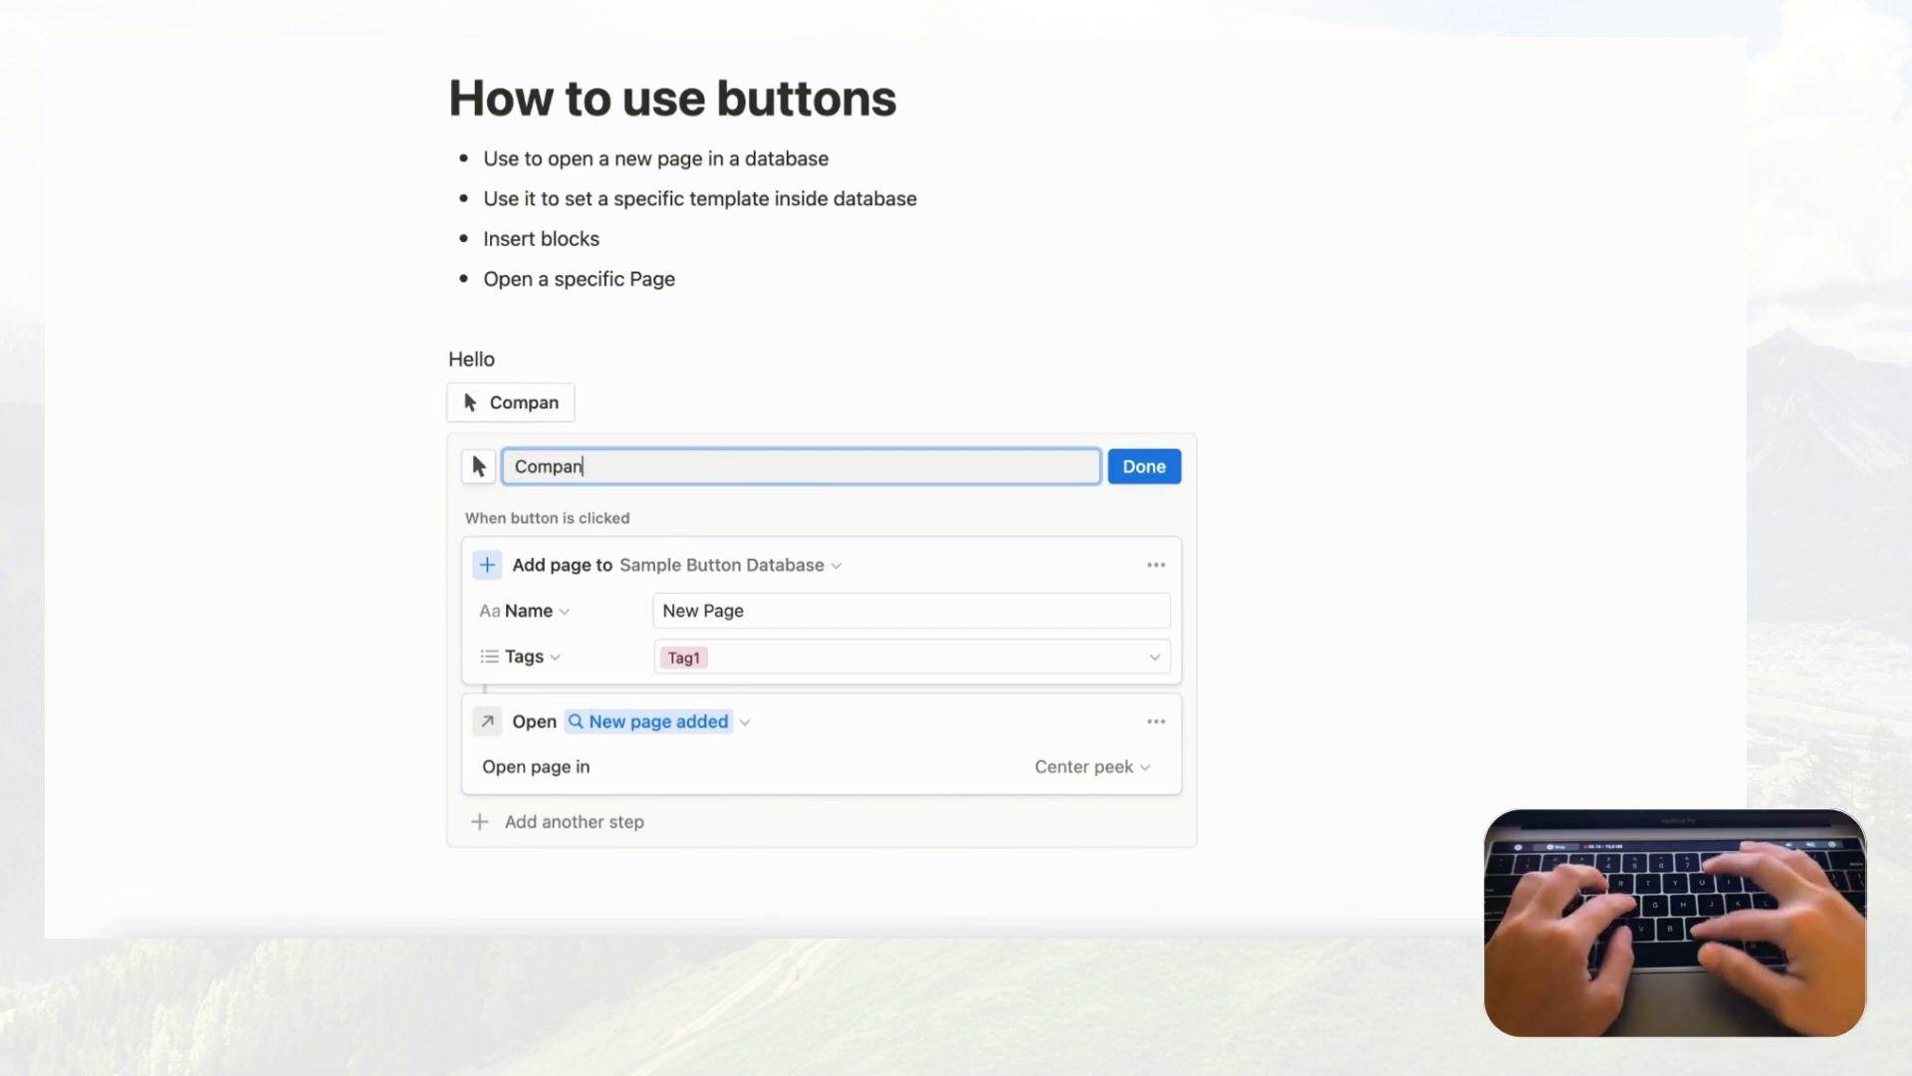
pyautogui.write('y Meetin')
pyautogui.write('g Notes')
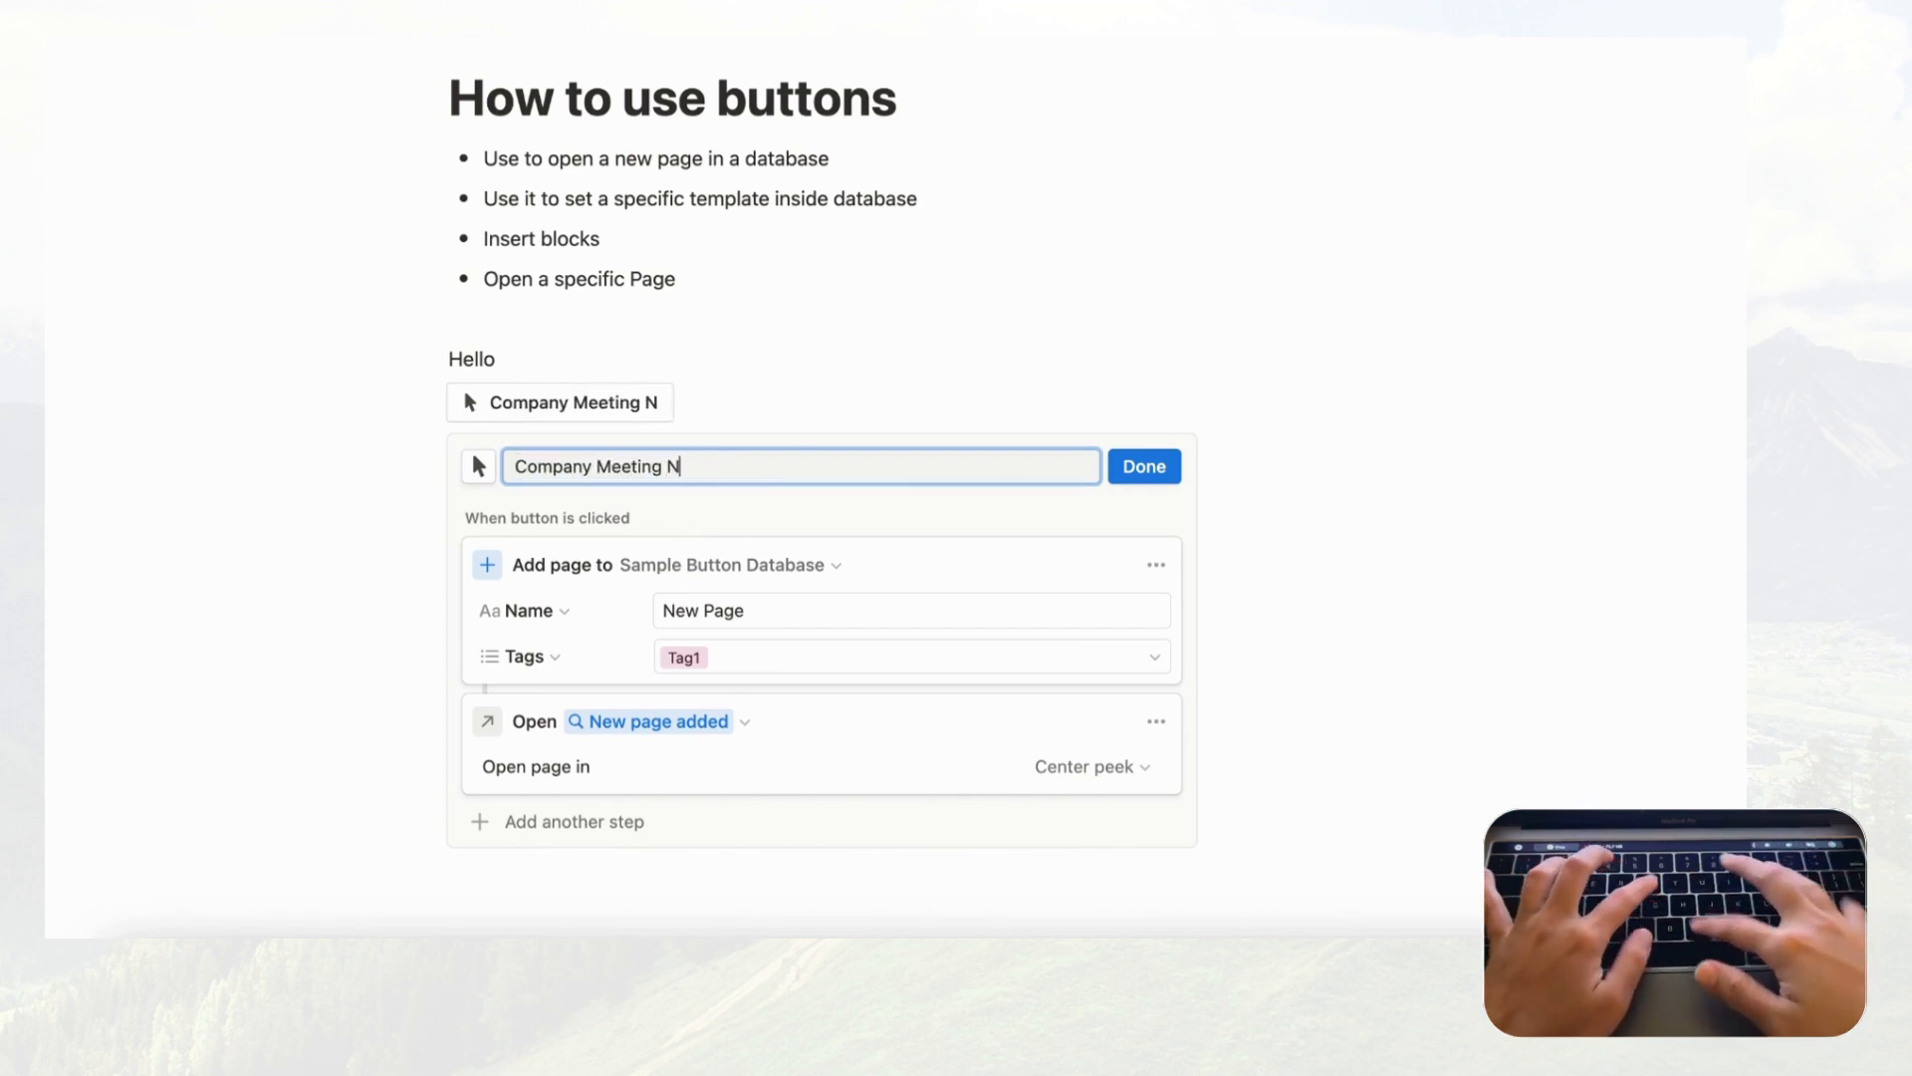
pyautogui.click(520, 466)
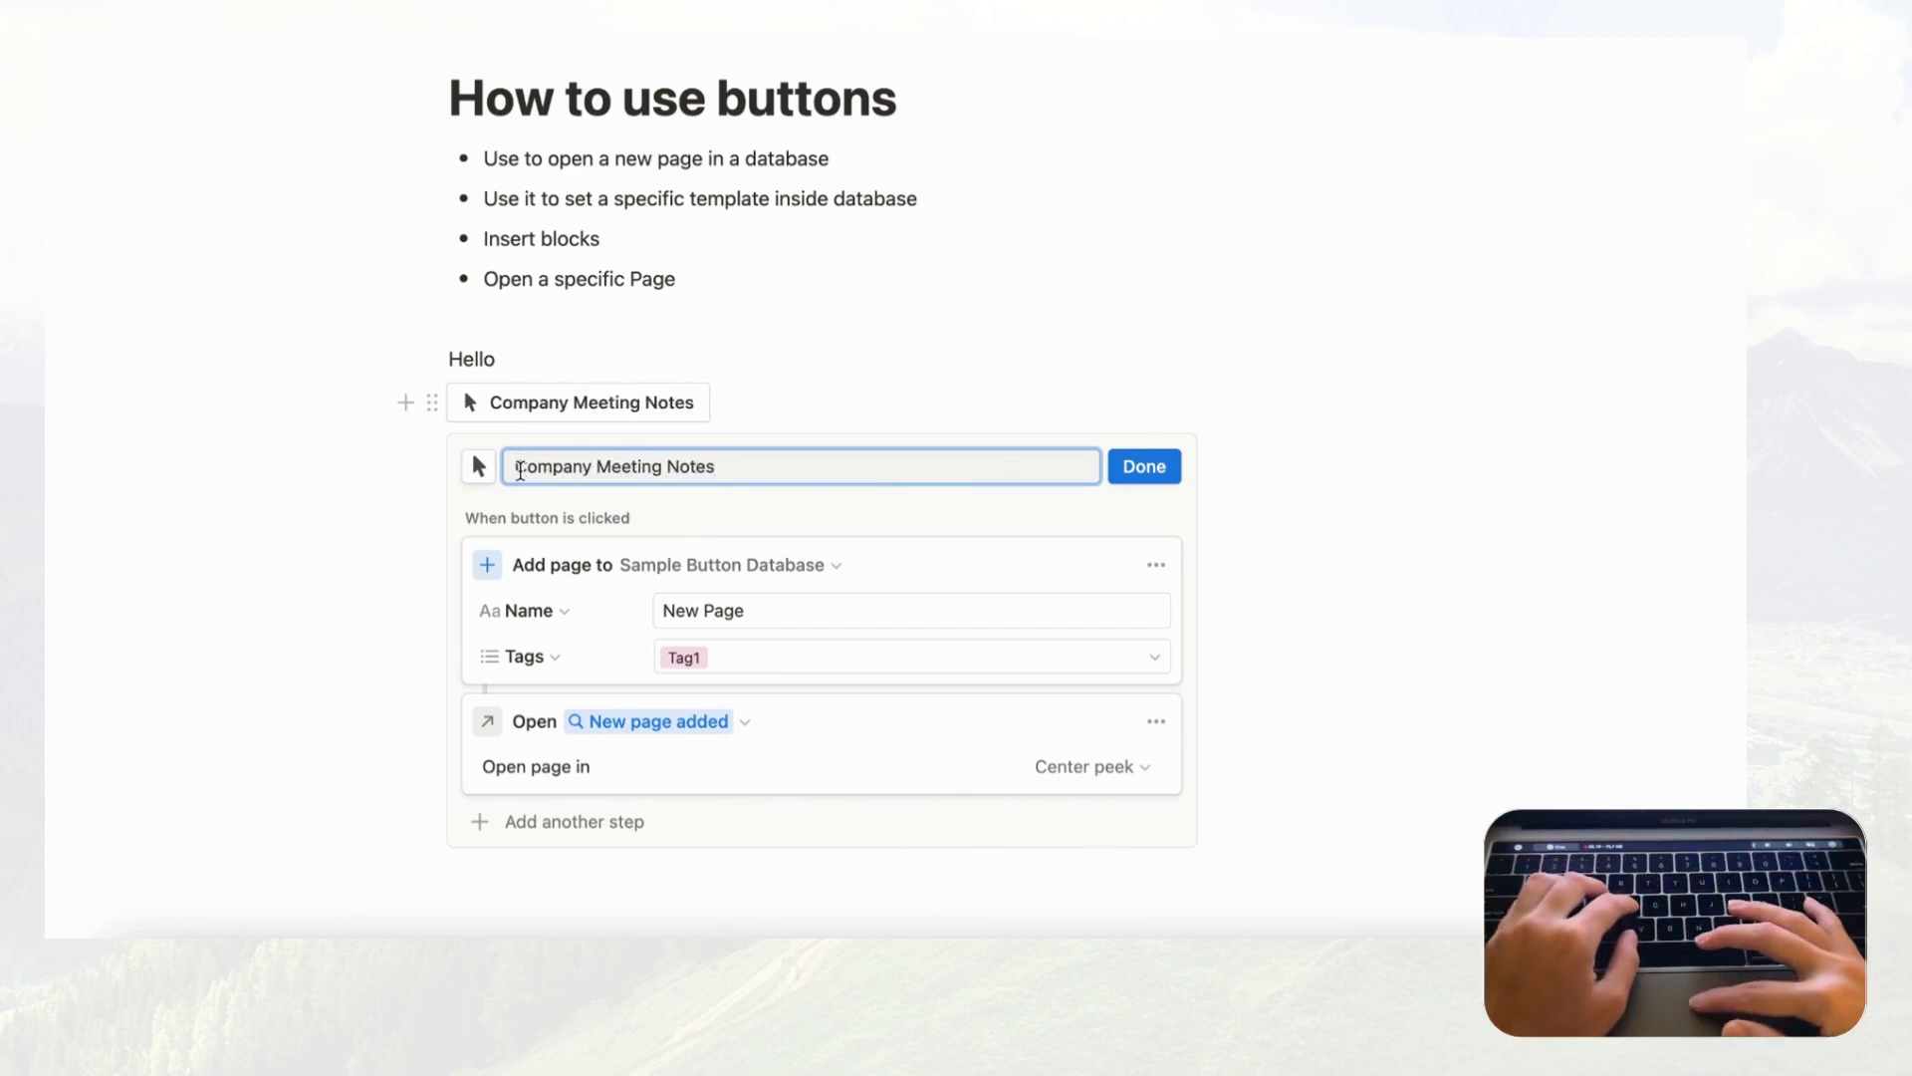
pyautogui.write('Add')
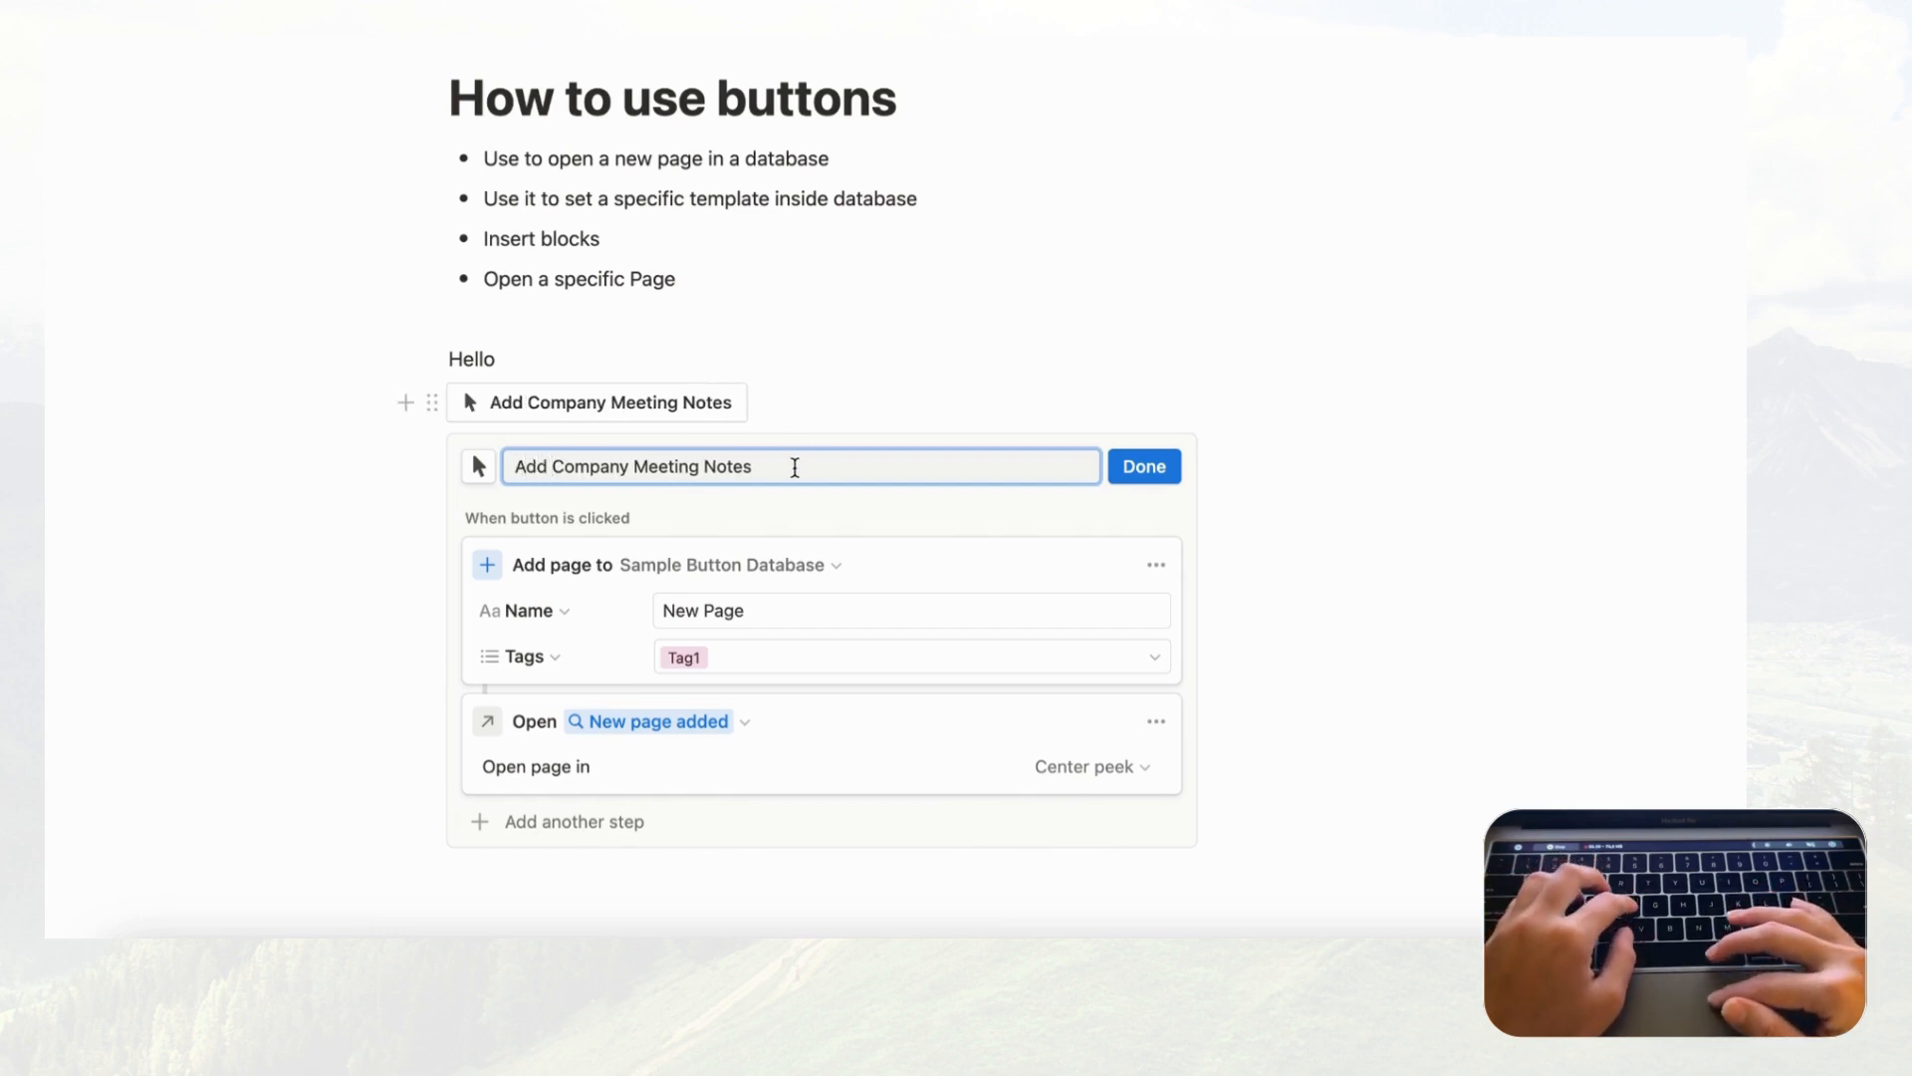
pyautogui.press('BackSpace')
pyautogui.click(1142, 467)
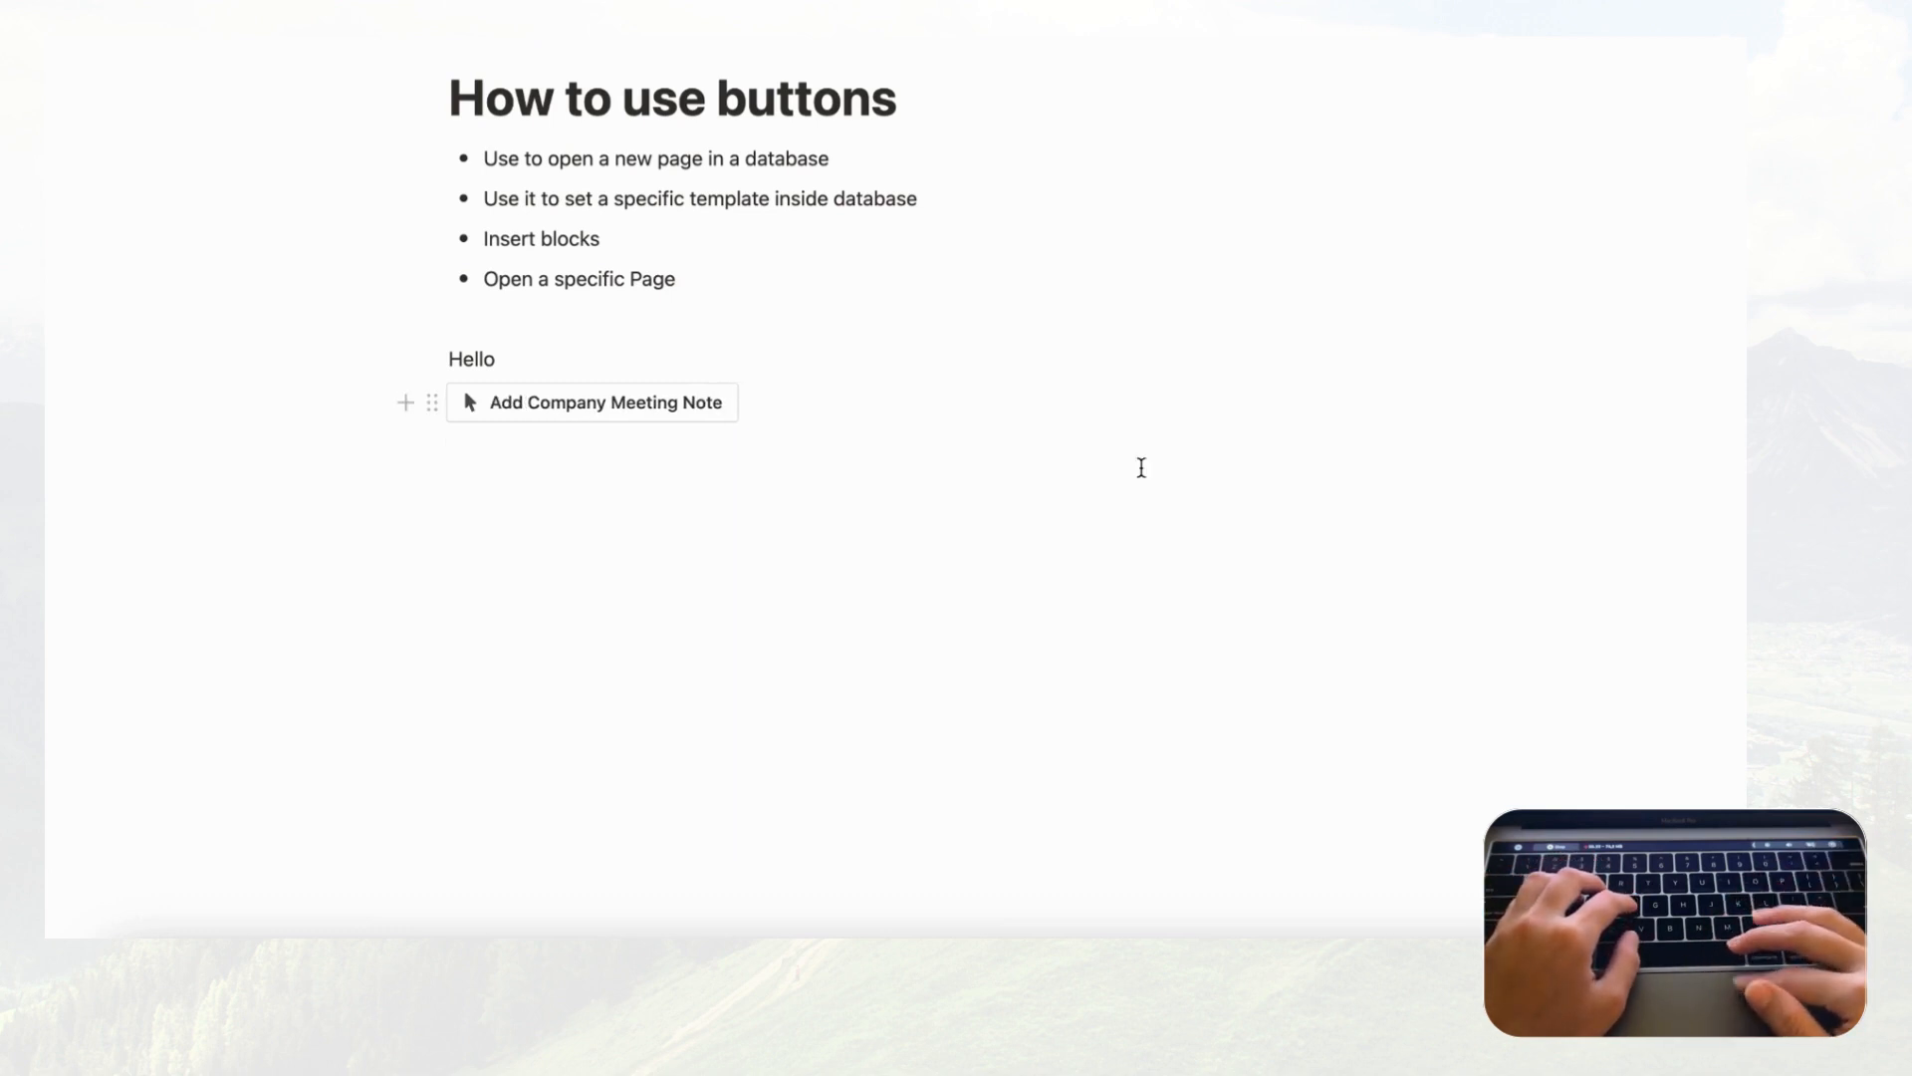
# Step: Duplicate the Add Company Meeting Note button, rename the copy as "Add Client Meeting Note" and save it
pyautogui.click(431, 403)
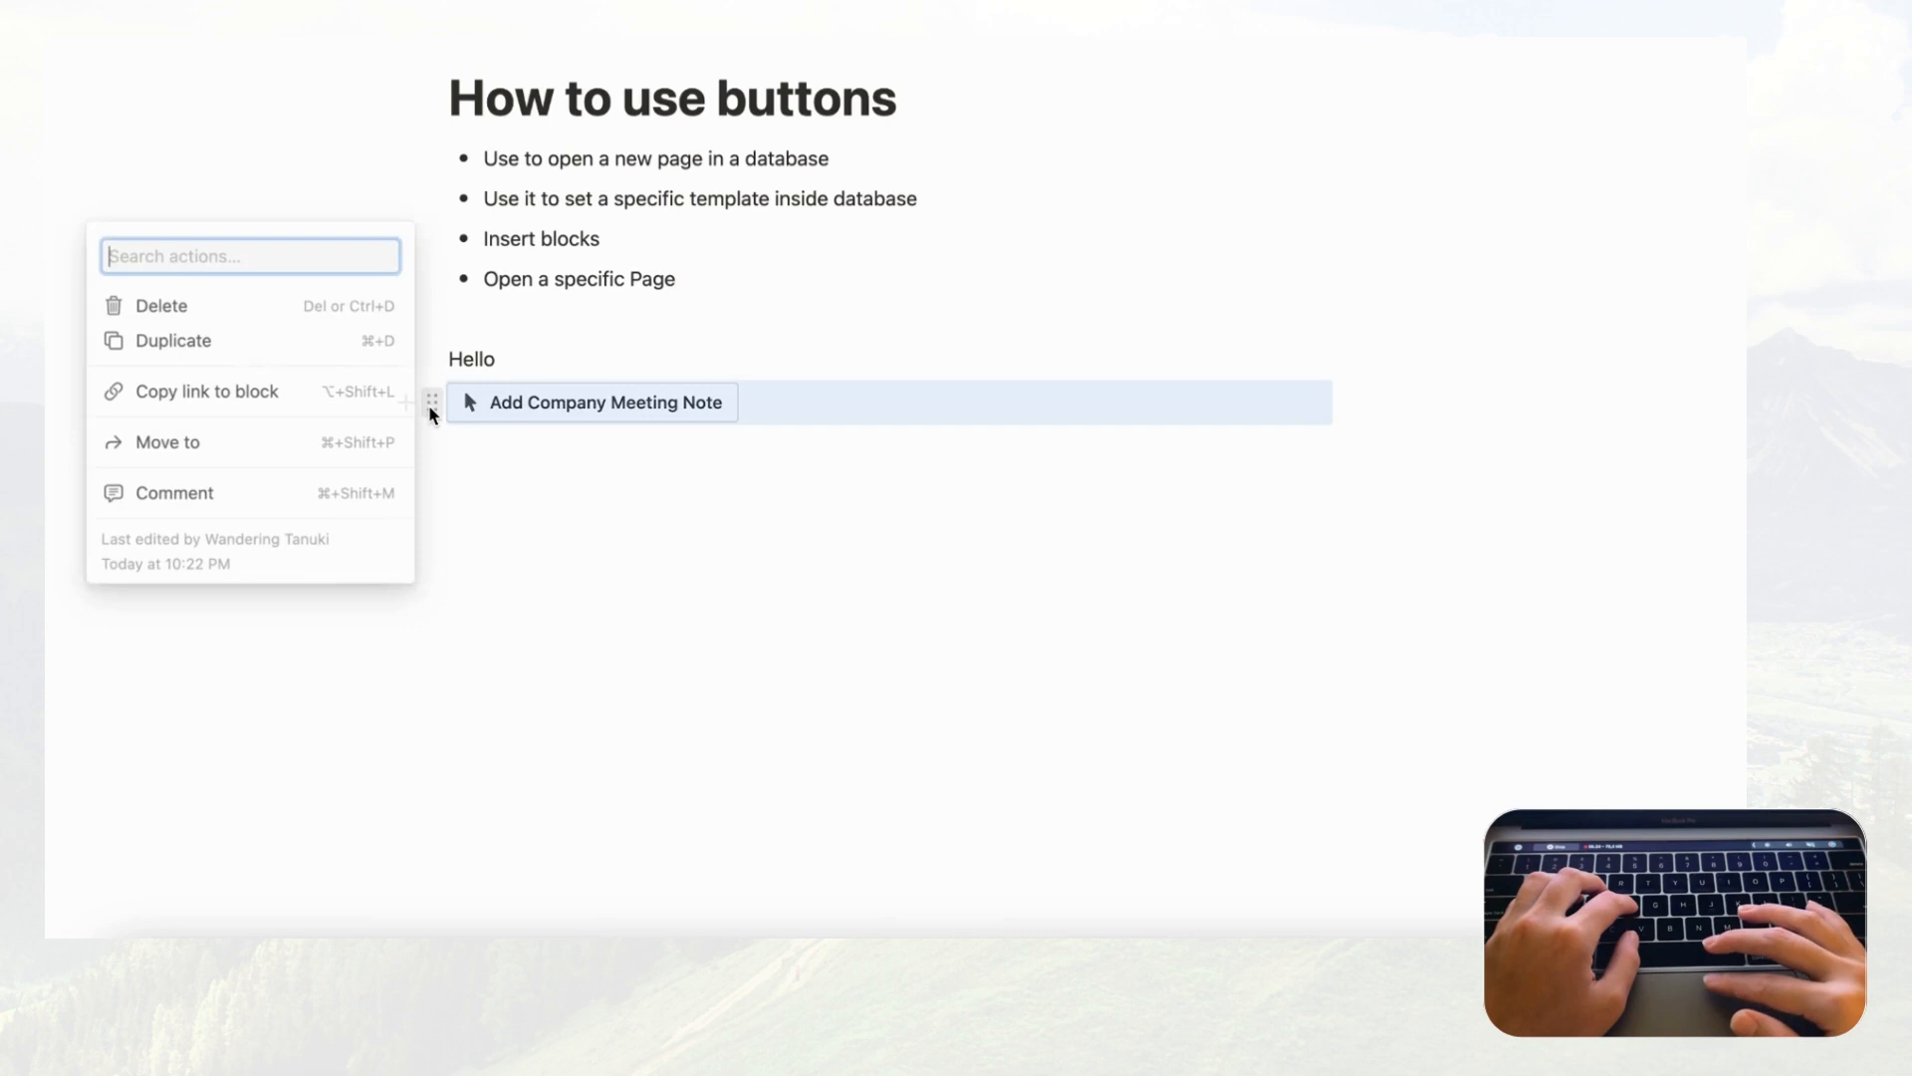
pyautogui.click(330, 342)
pyautogui.click(762, 449)
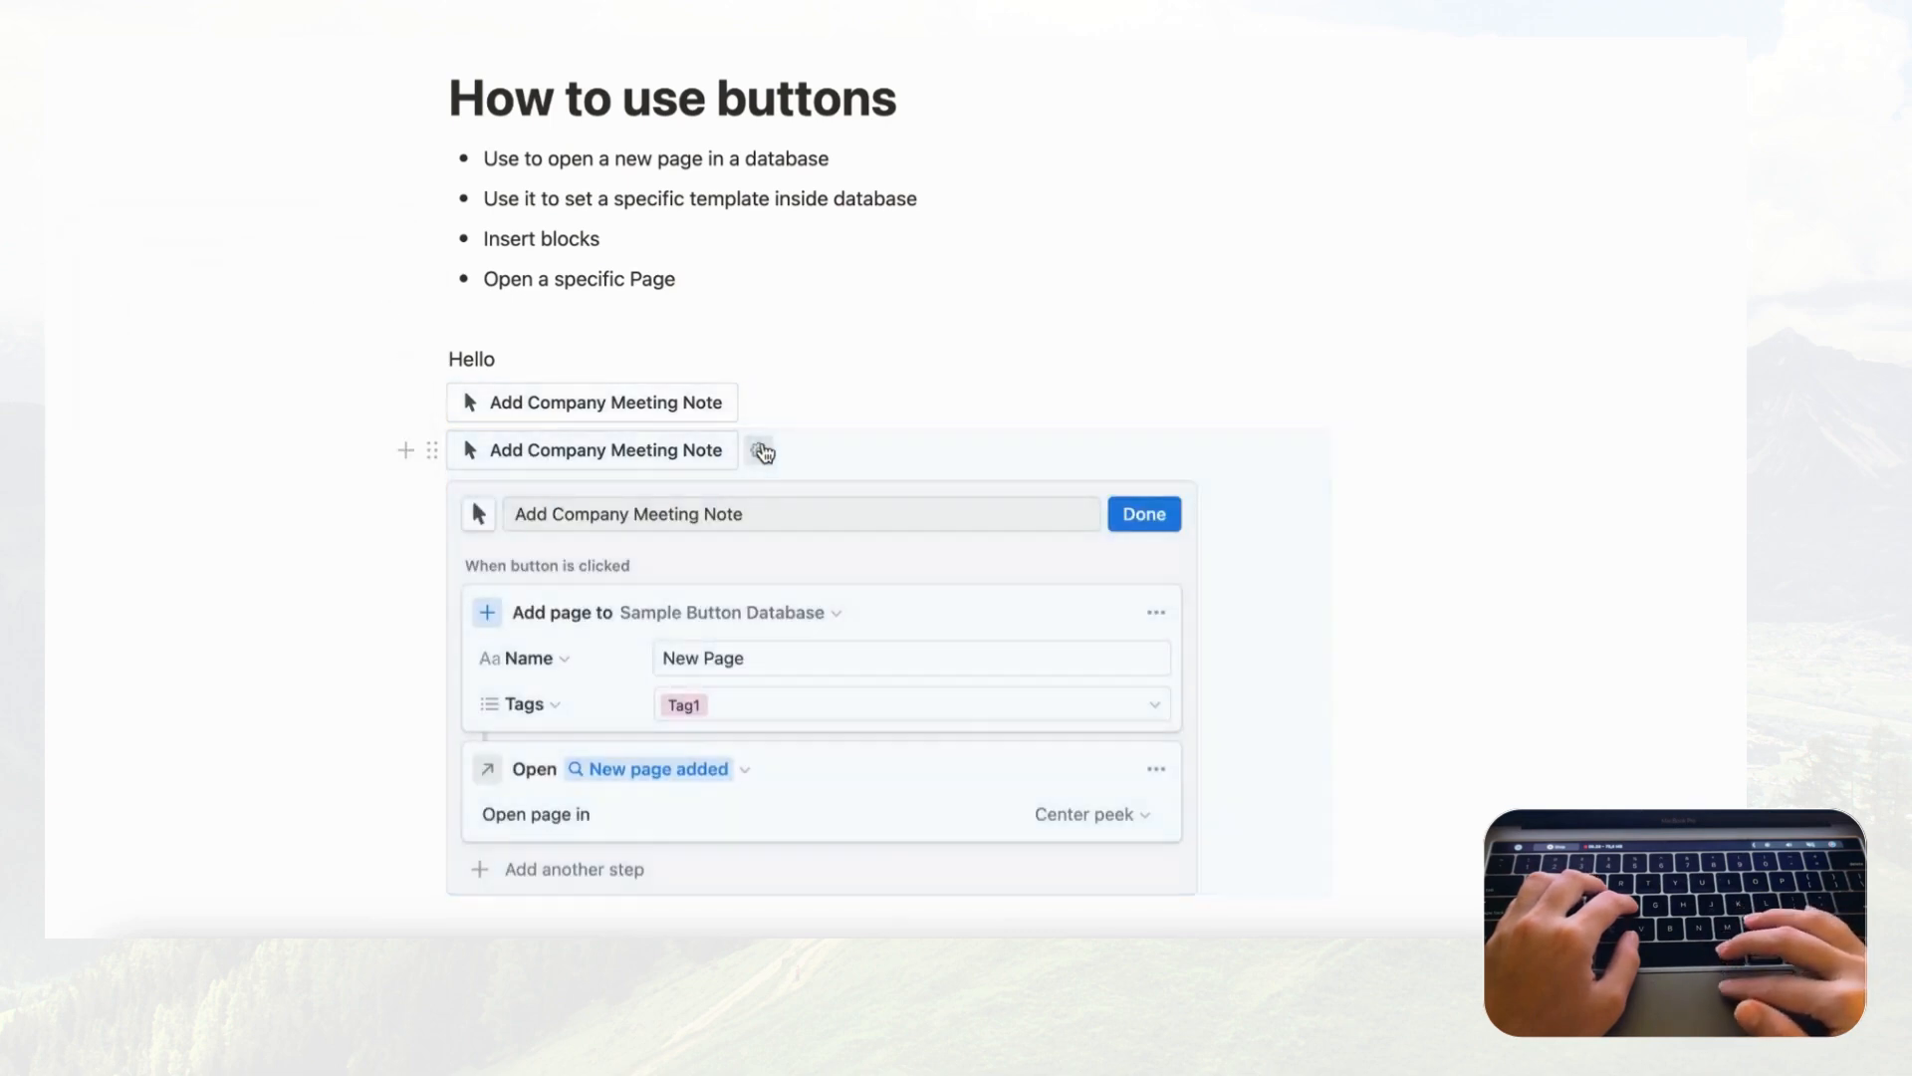
pyautogui.click(763, 516)
pyautogui.moveTo(631, 517); pyautogui.dragTo(553, 517)
pyautogui.press('BackSpace')
pyautogui.write('Client')
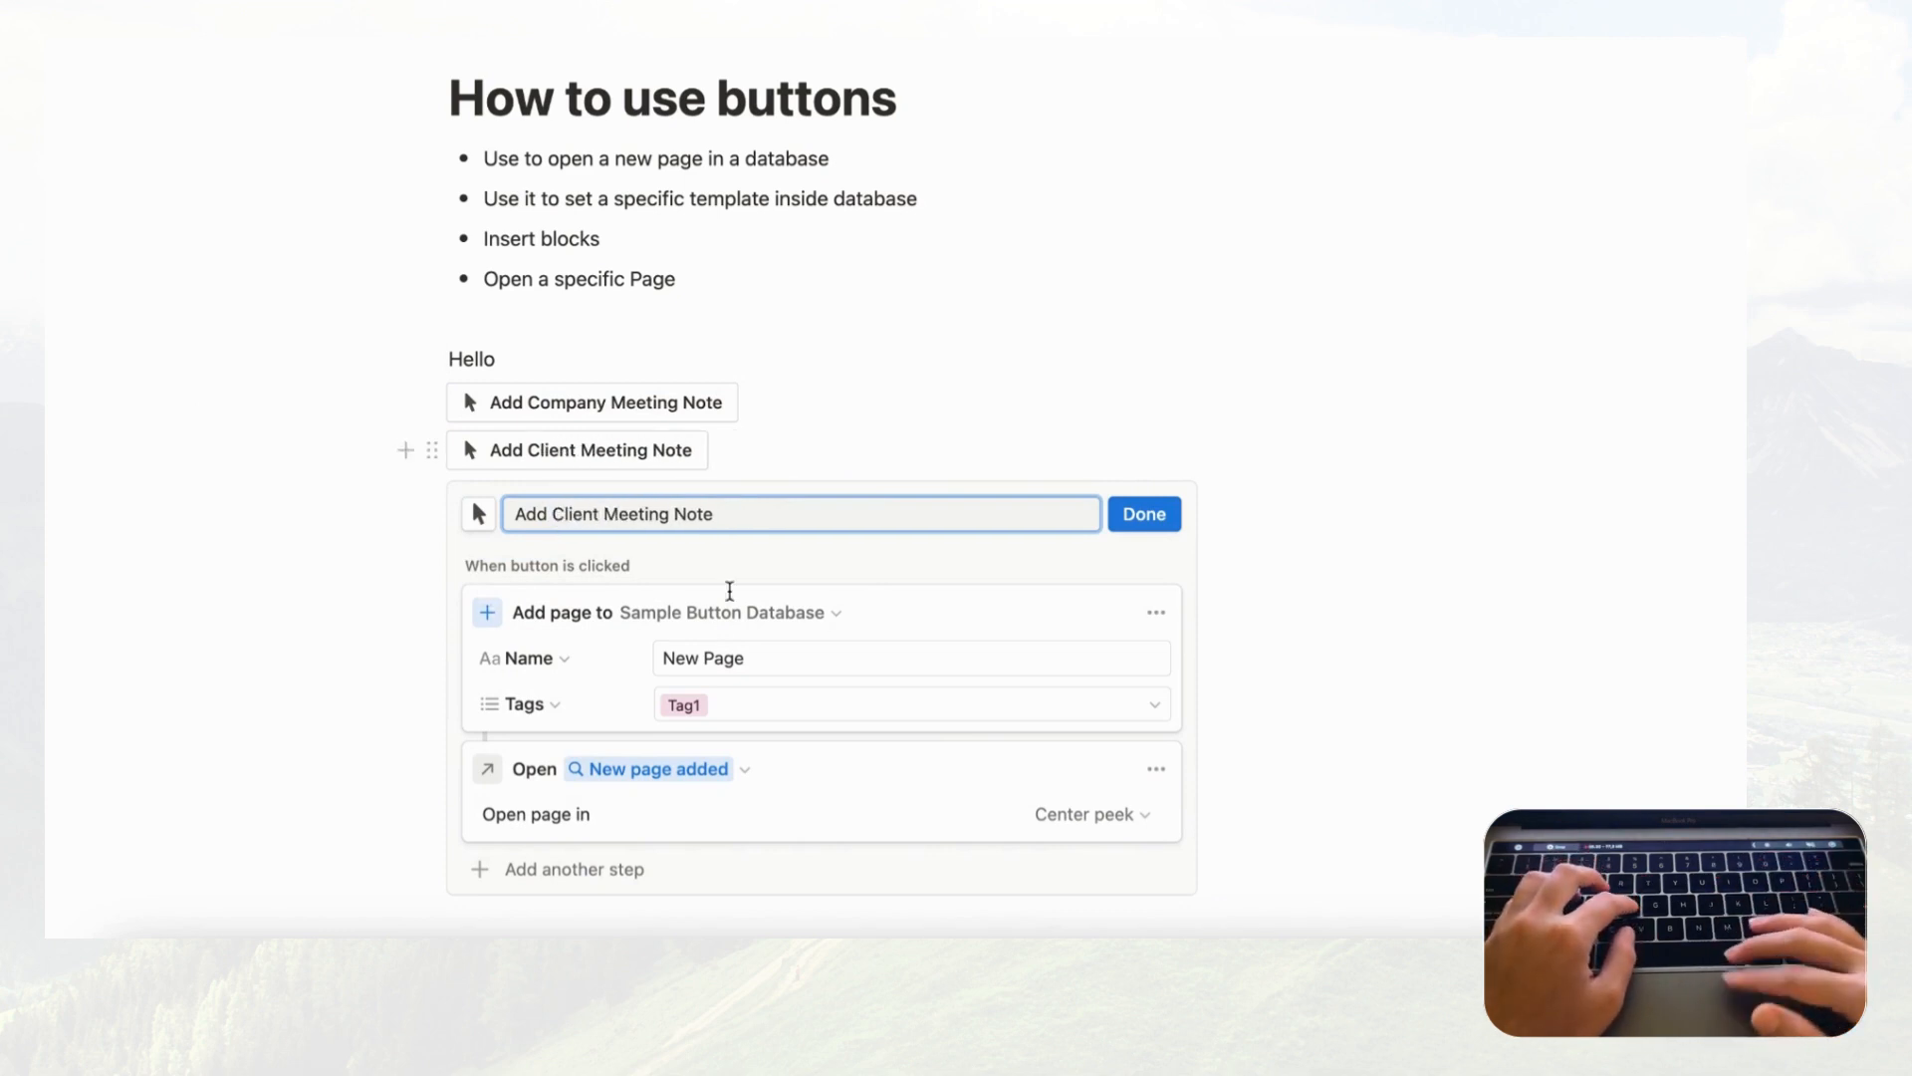
pyautogui.click(1153, 514)
# Step: Rename Sample Button Database as "Meeting Notes Database"
pyautogui.scroll(-10, 911, 517)
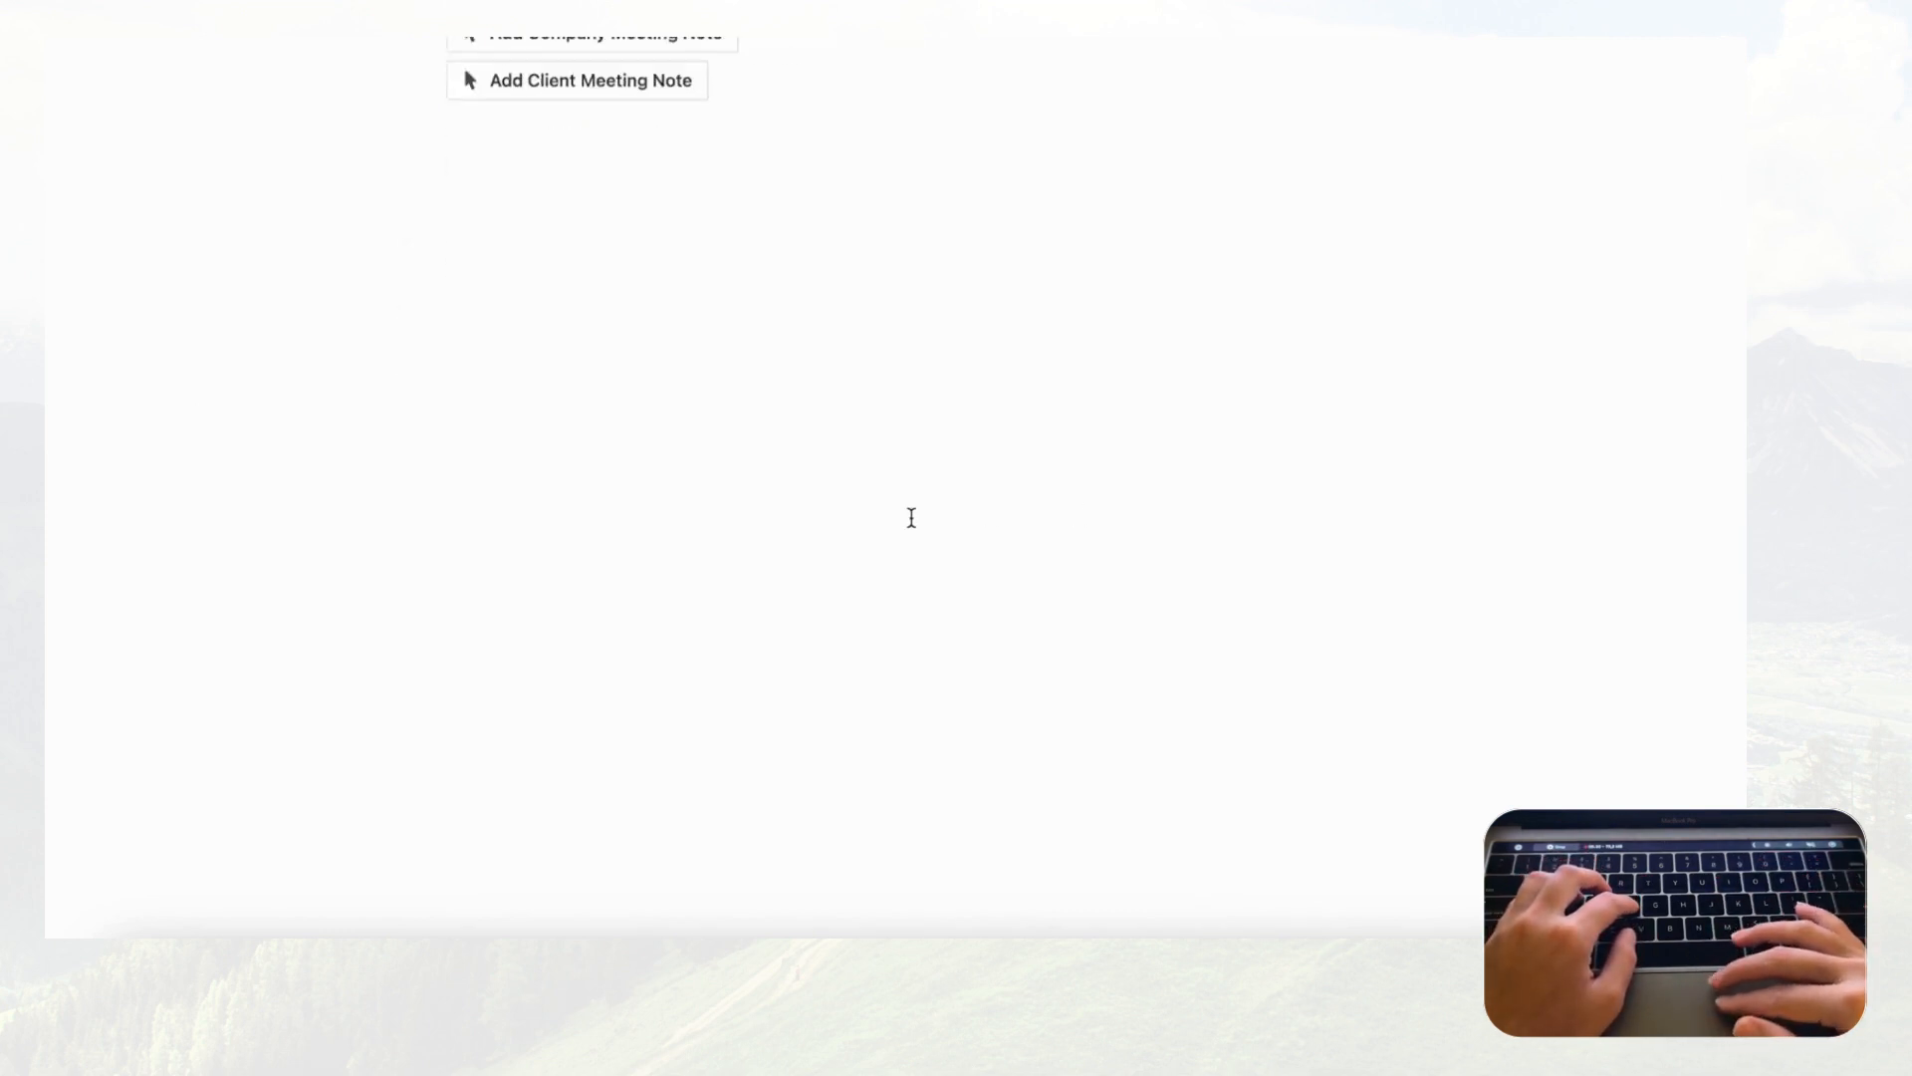
pyautogui.scroll(7, 911, 517)
pyautogui.tripleClick(598, 312)
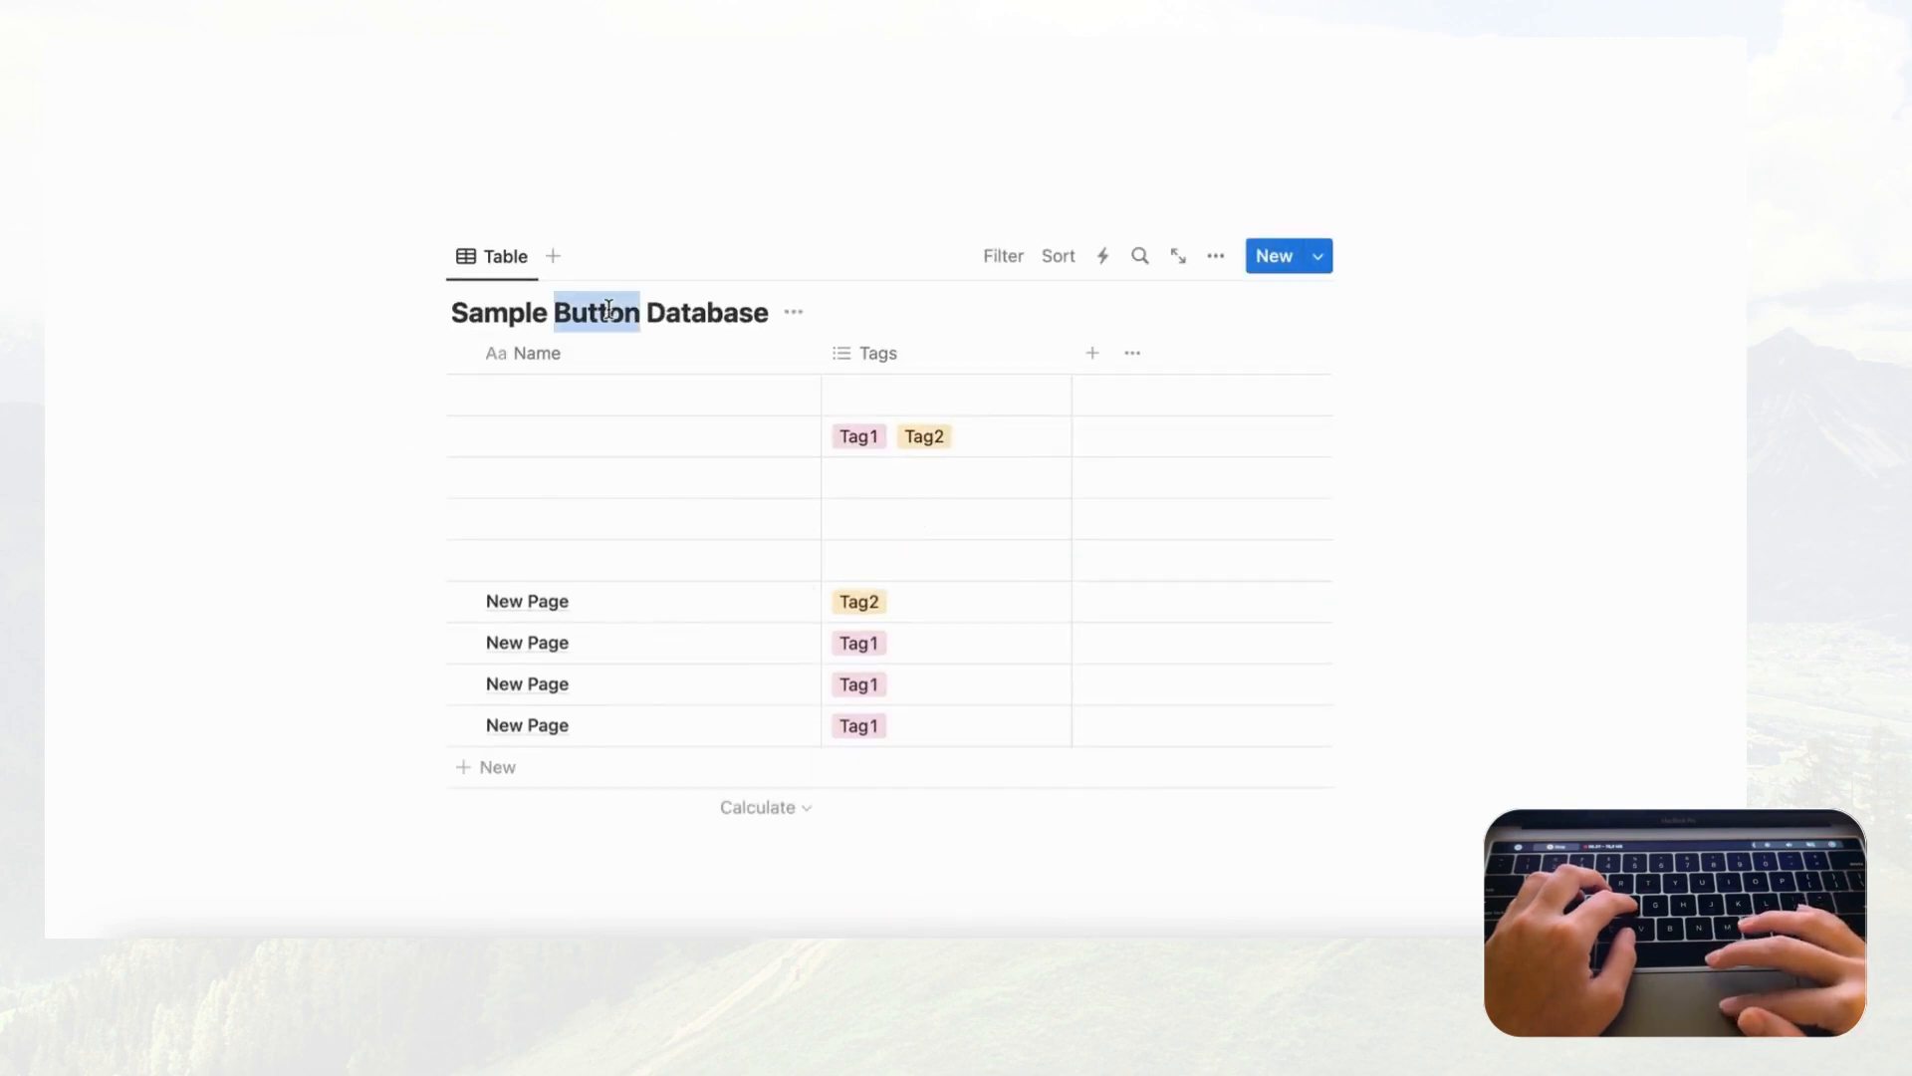
pyautogui.write('Meeting Notes')
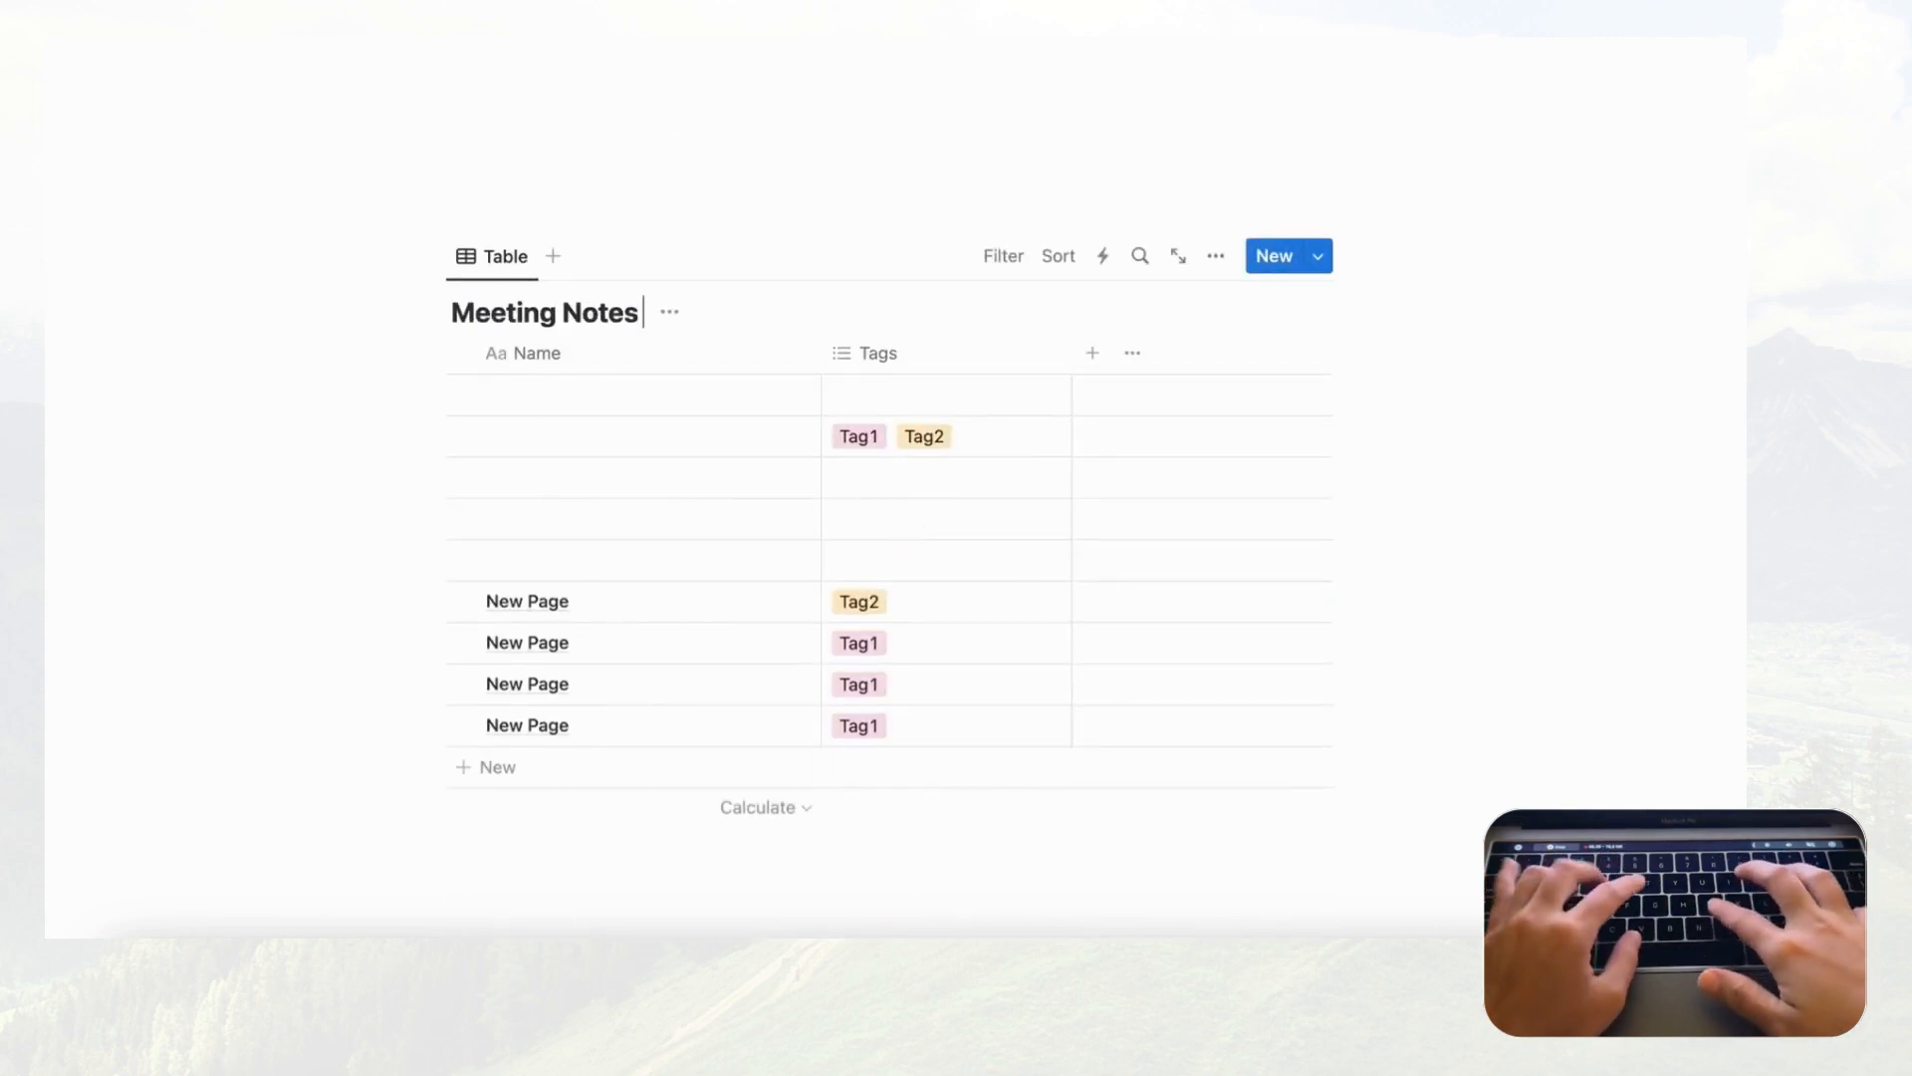
pyautogui.write(' Database')
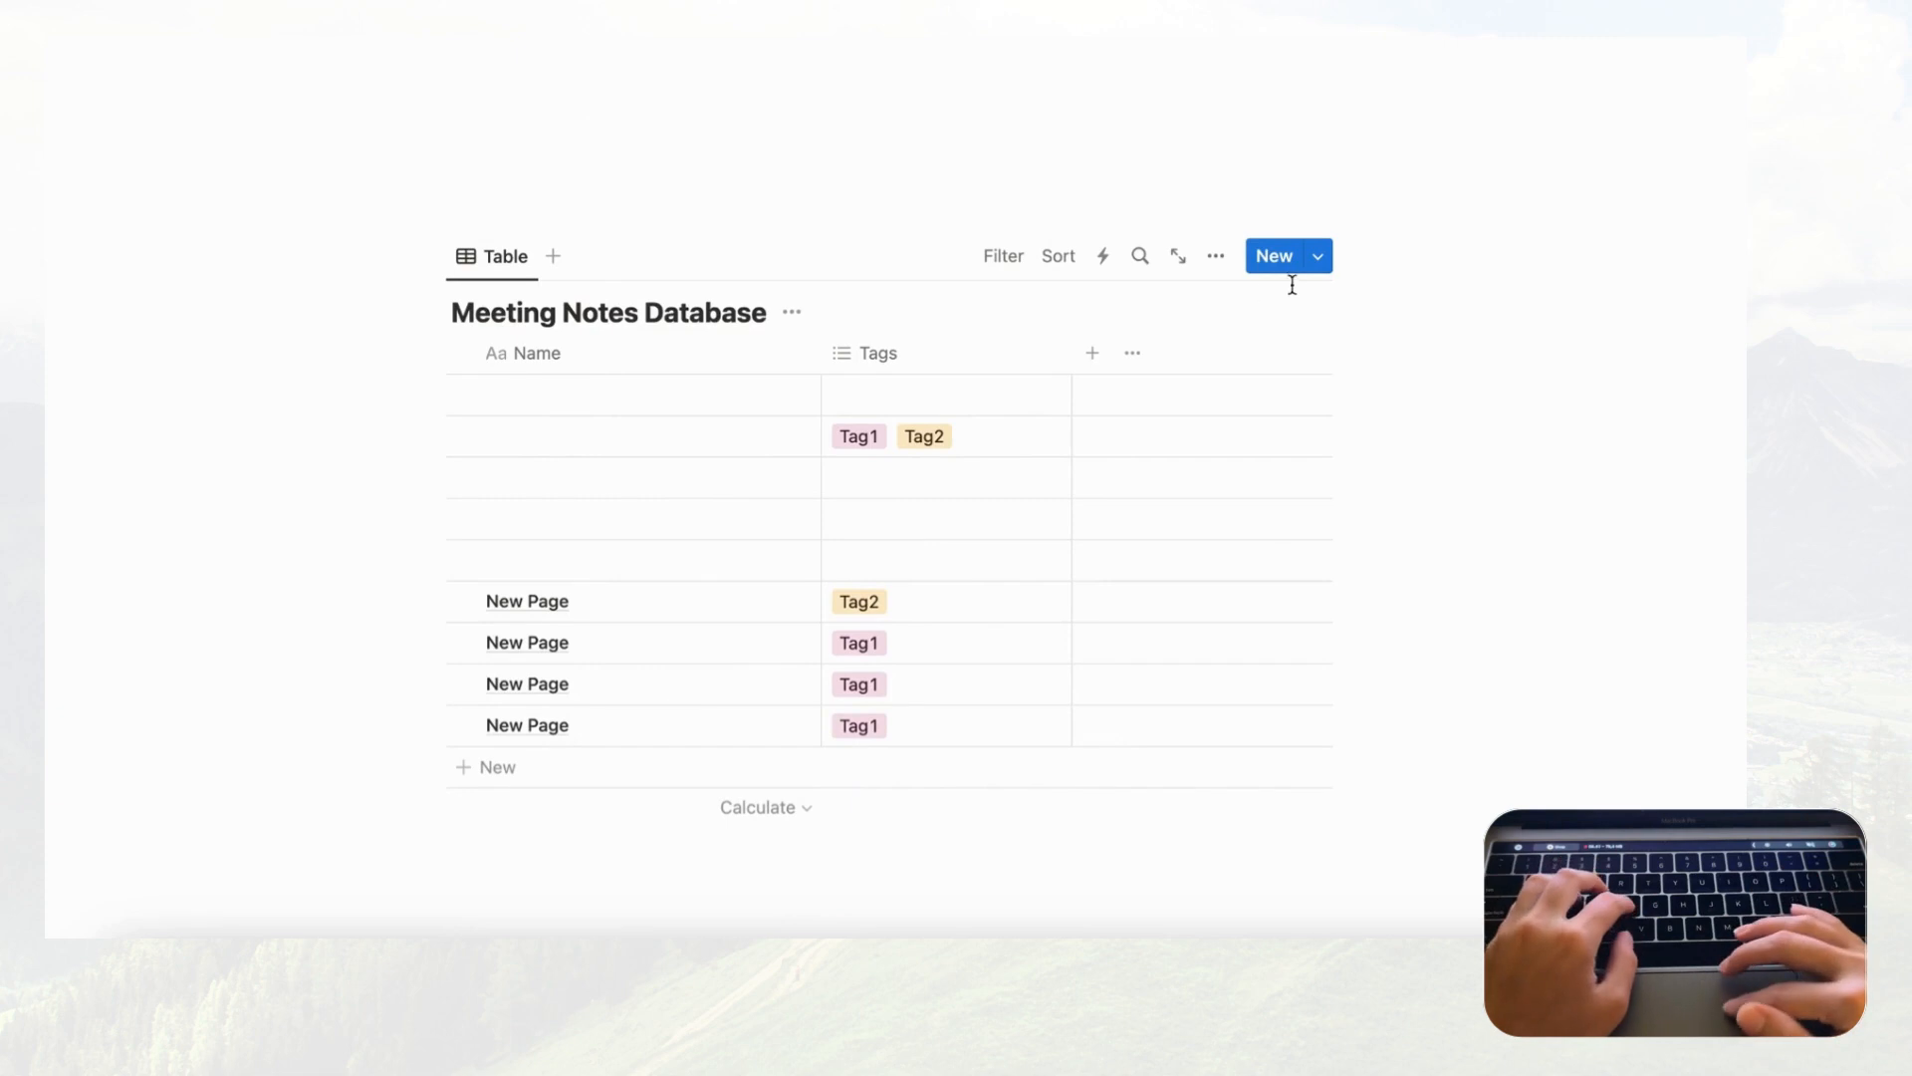
# Step: Create a new template in Meeting Notes Database titled "Company Meeting Notes"
pyautogui.click(1320, 257)
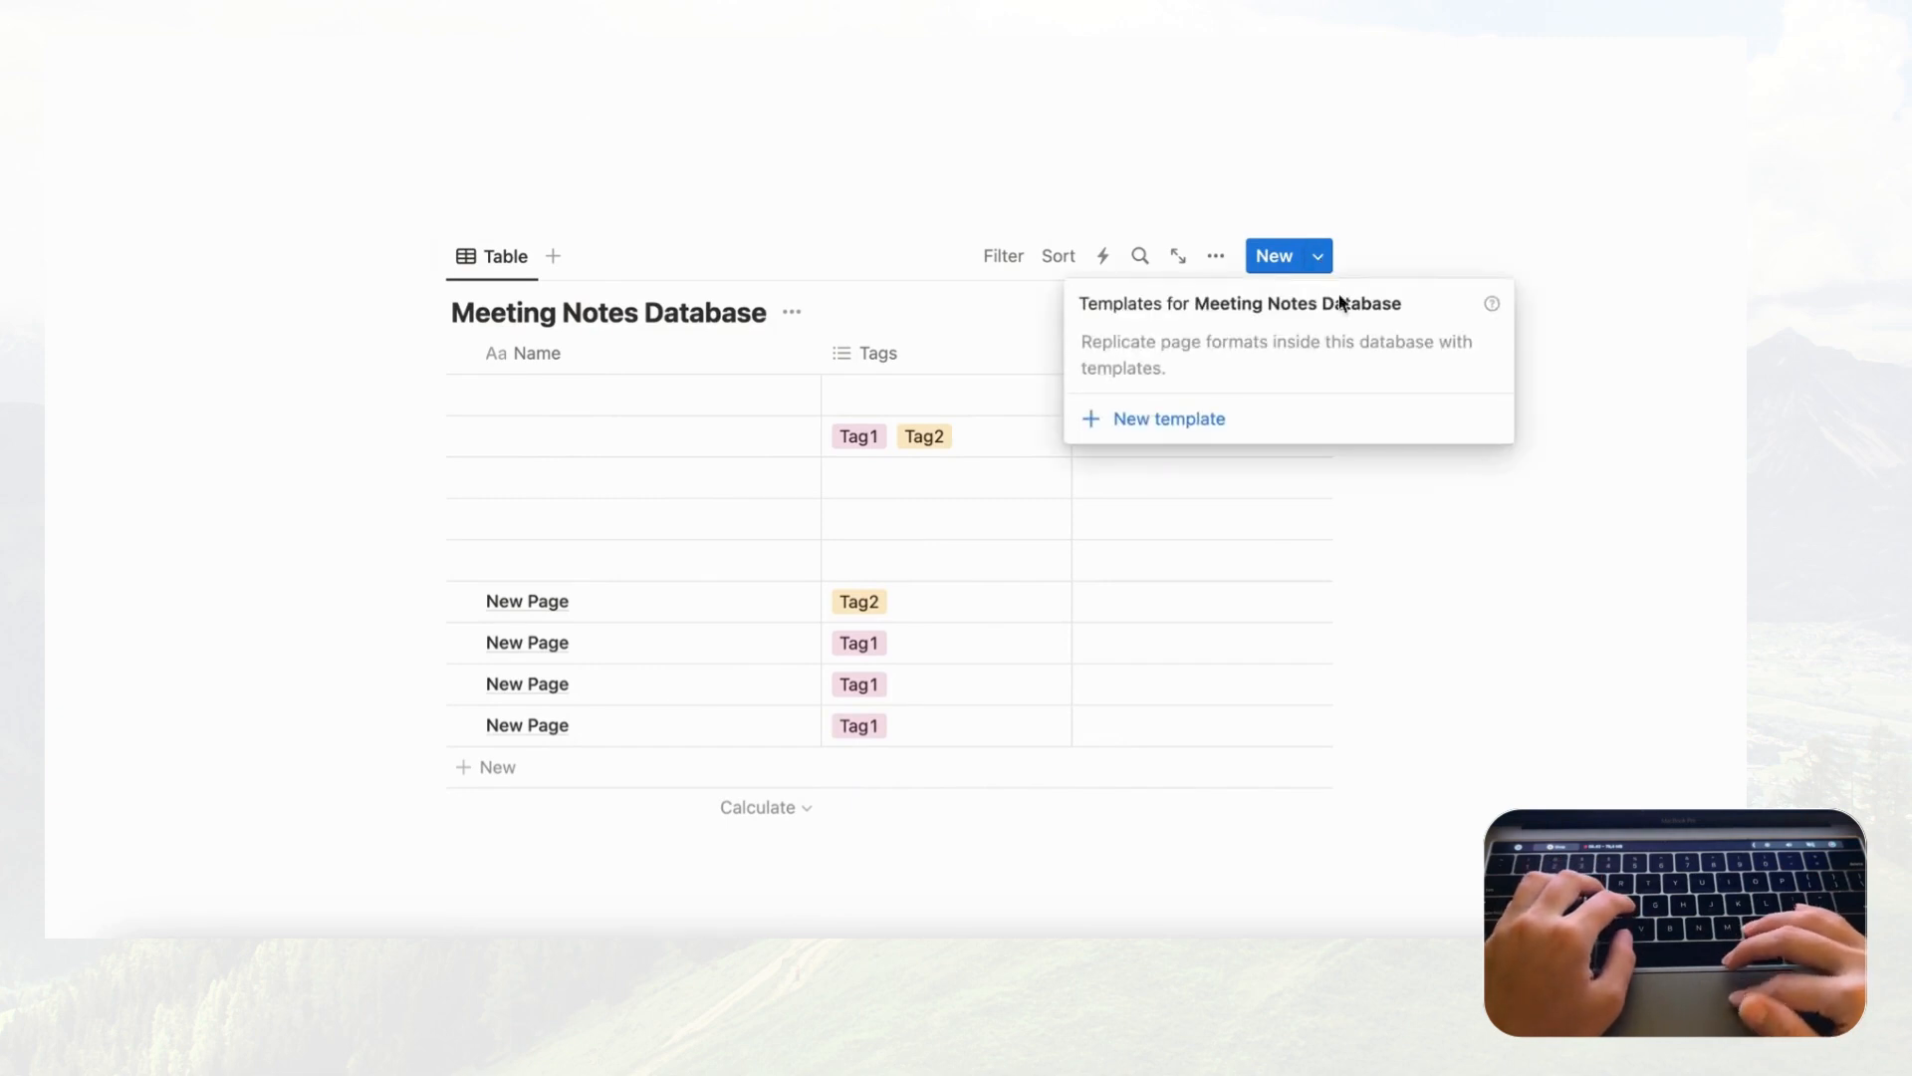
pyautogui.click(1201, 426)
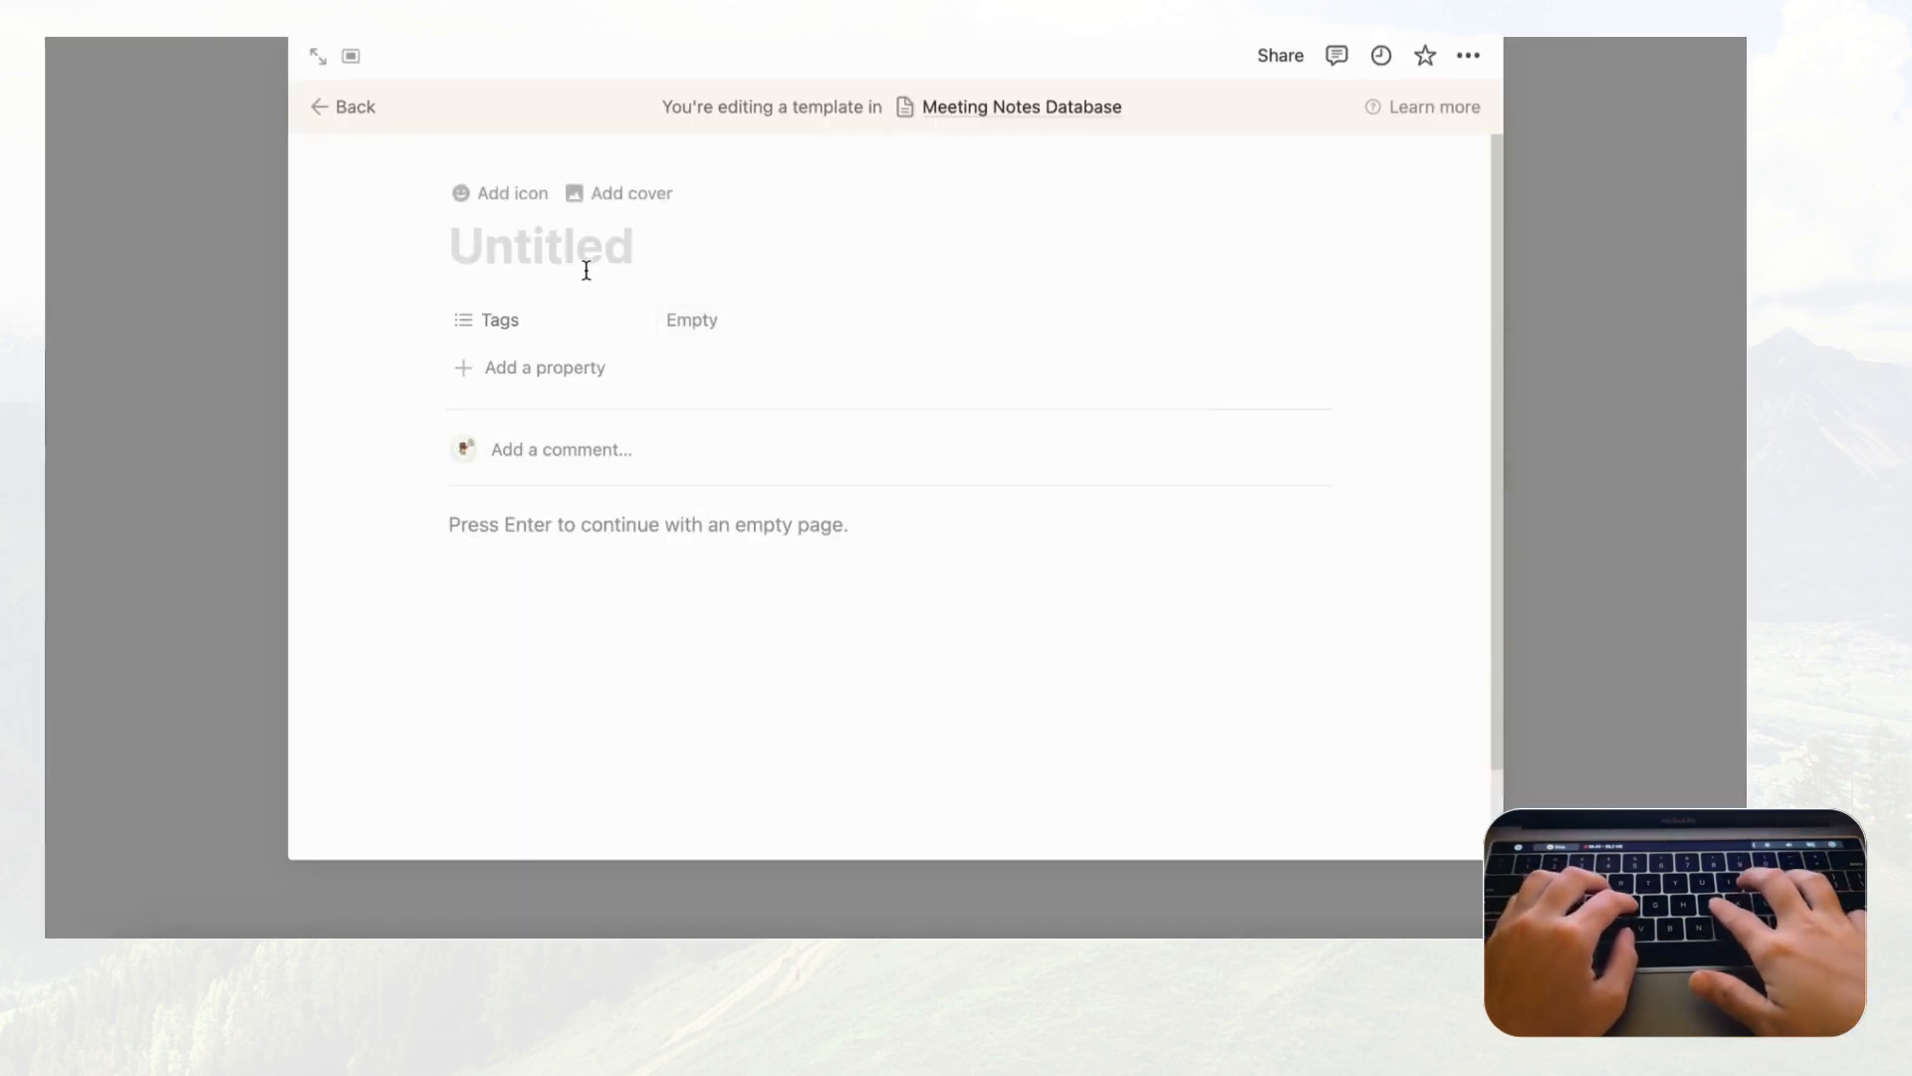
pyautogui.write('Company Mee')
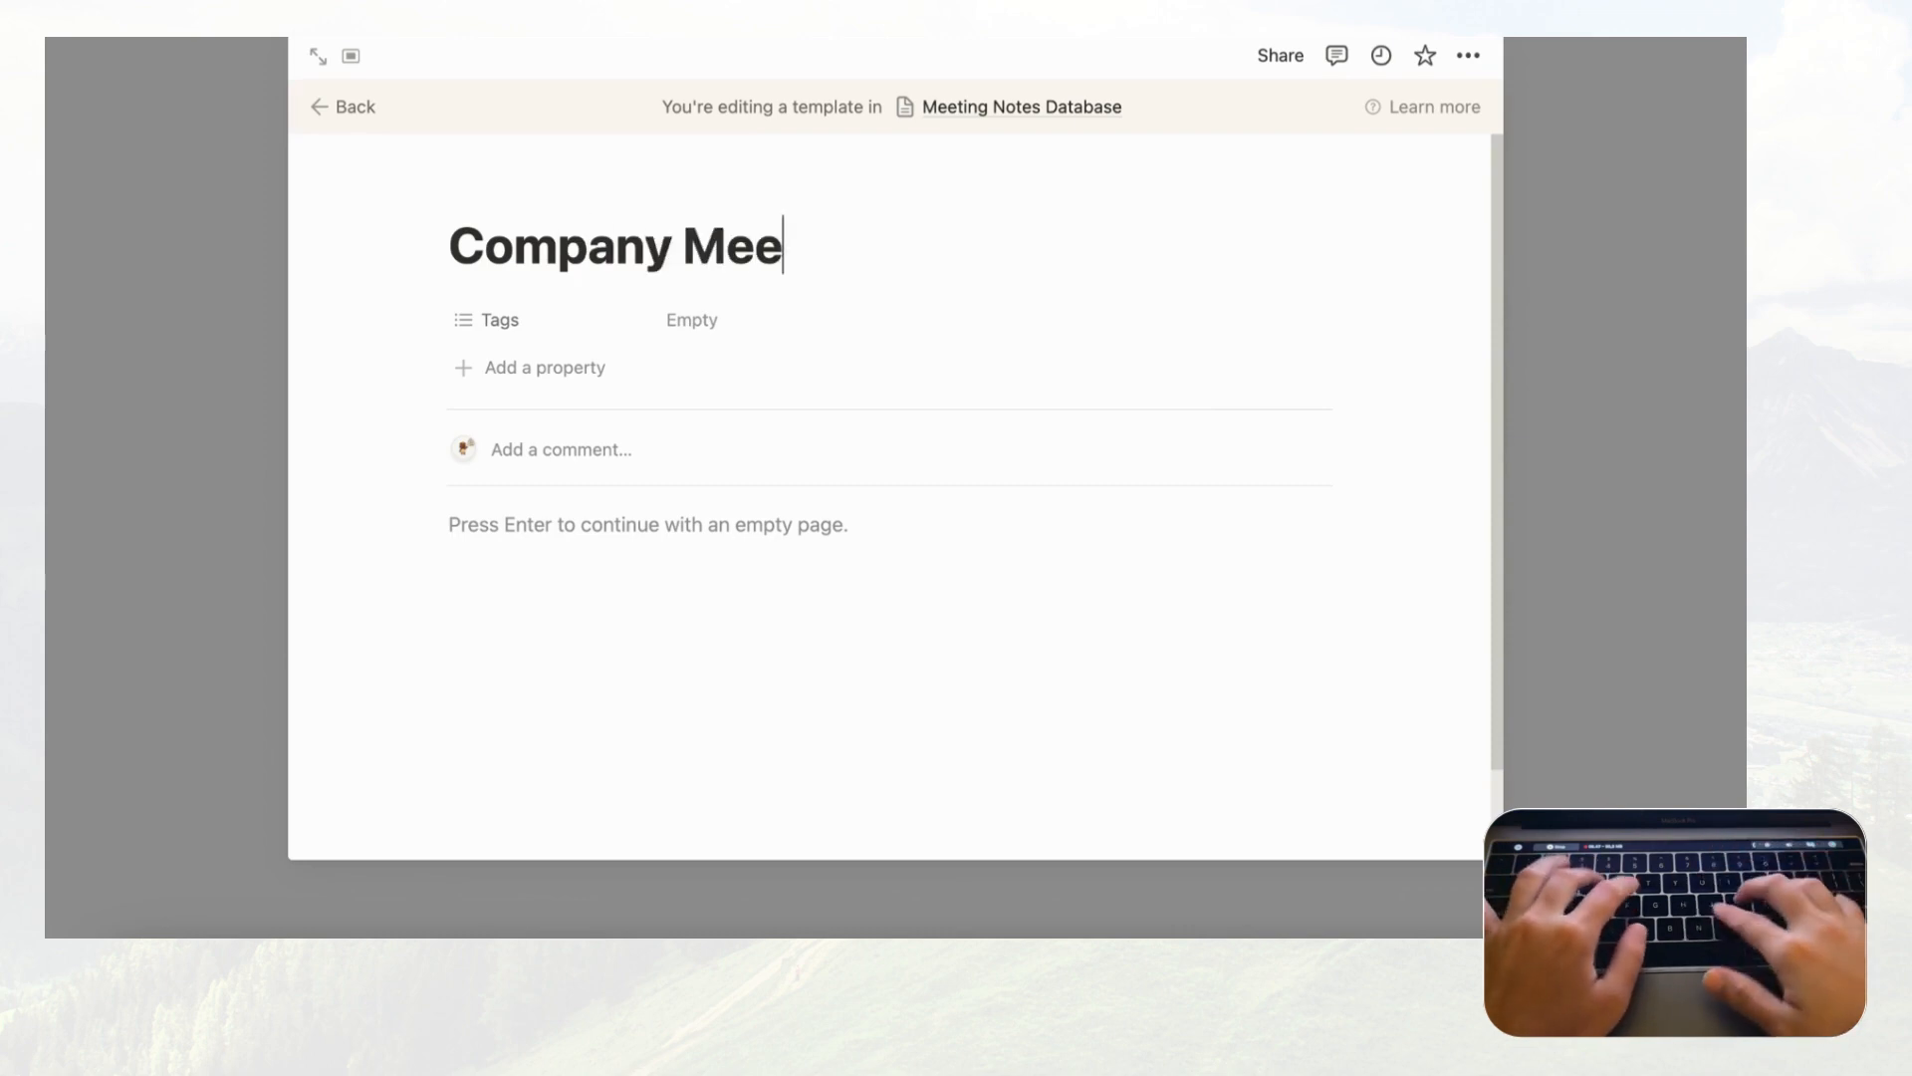
pyautogui.write('ting Nt')
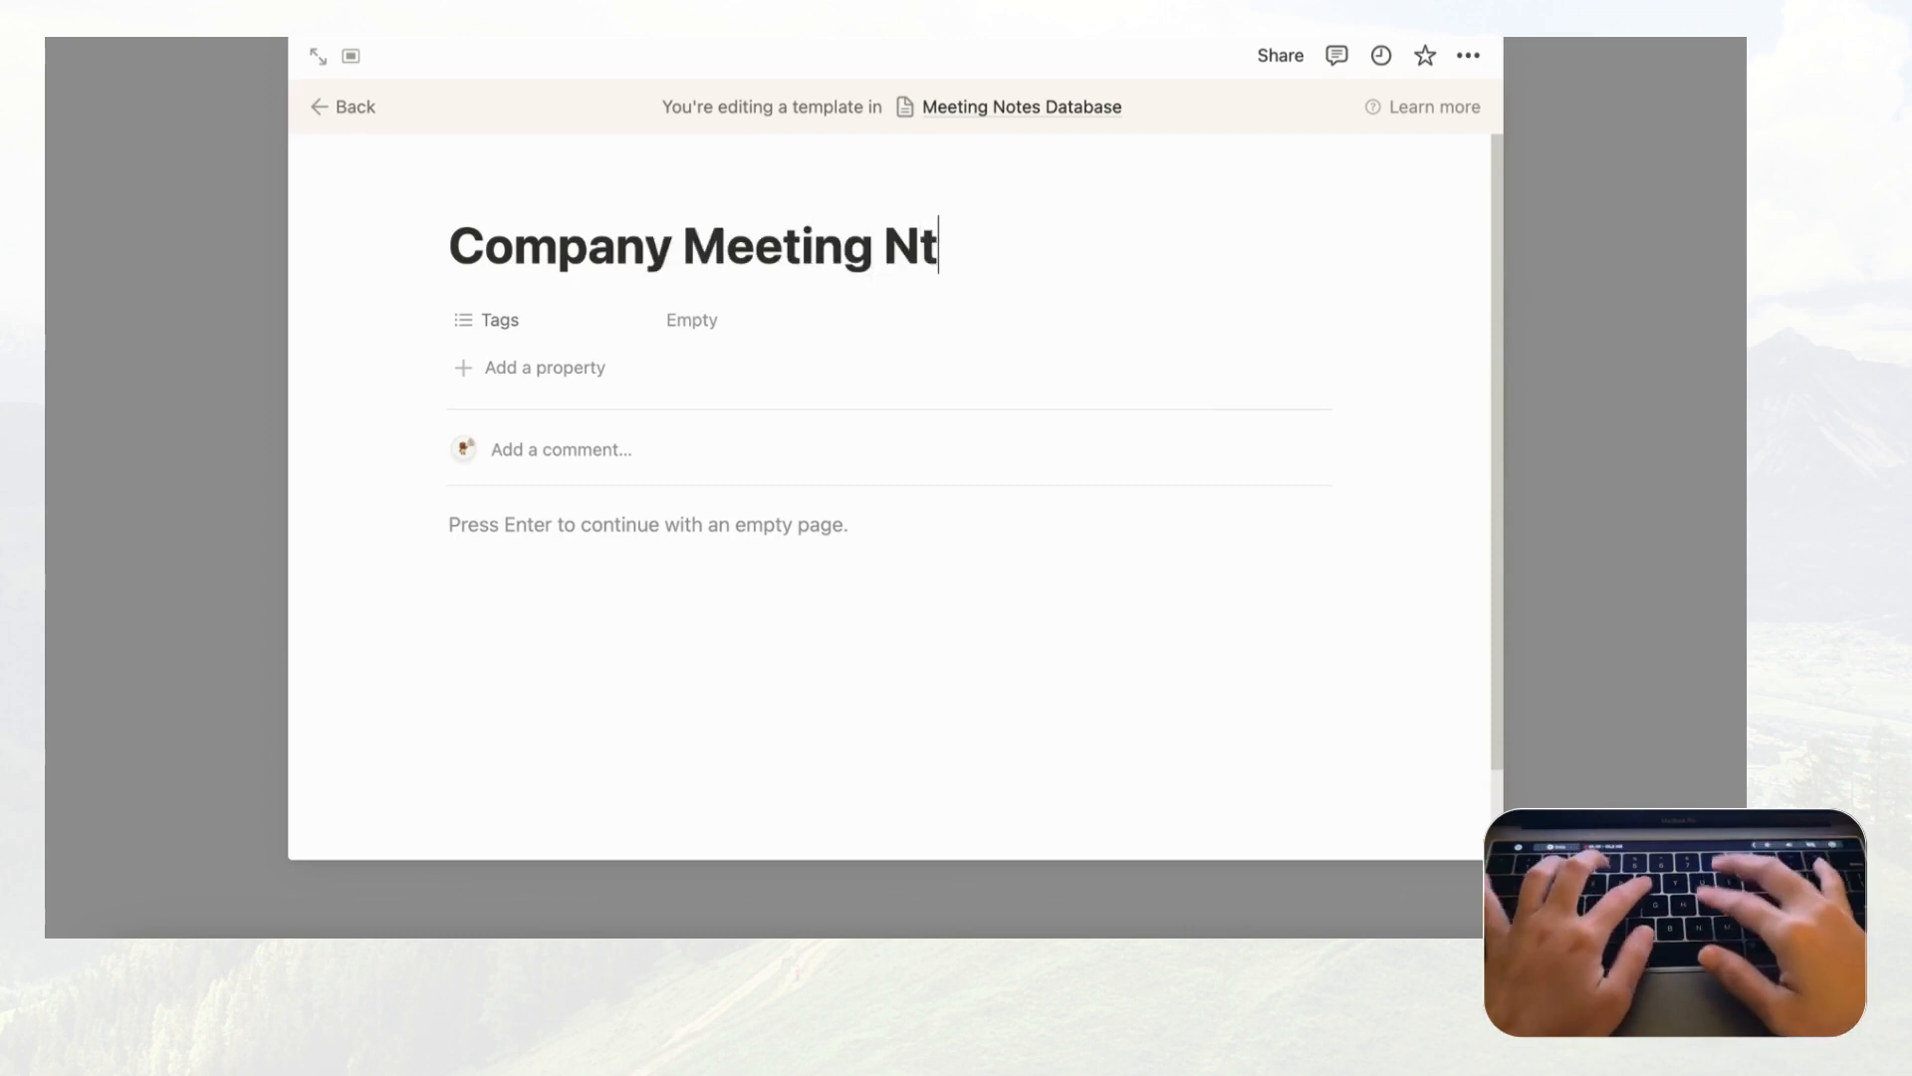
pyautogui.press('BackSpace')
pyautogui.write('otes')
# Step: Write "1 month goals for the company" in the template body, add four empty lines below it, and return to the main page
pyautogui.click(517, 530)
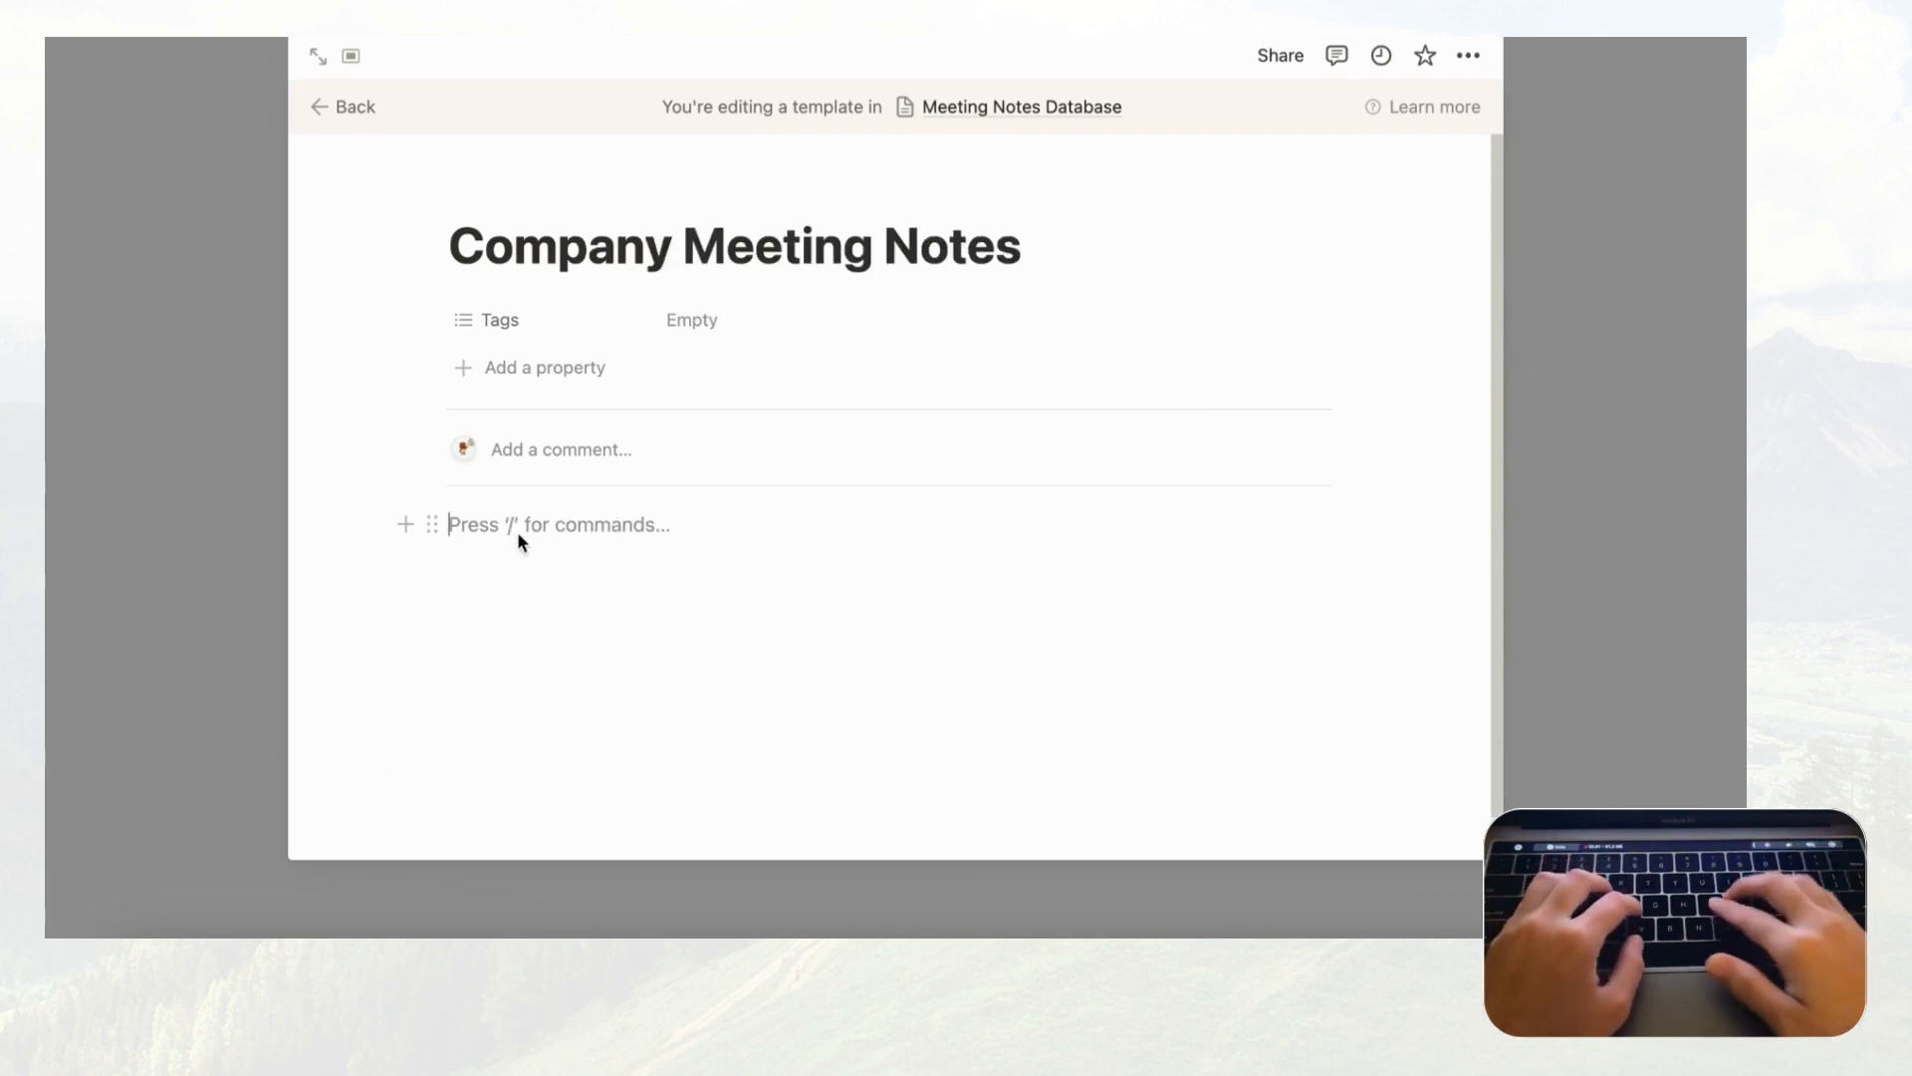
pyautogui.write('1 mo')
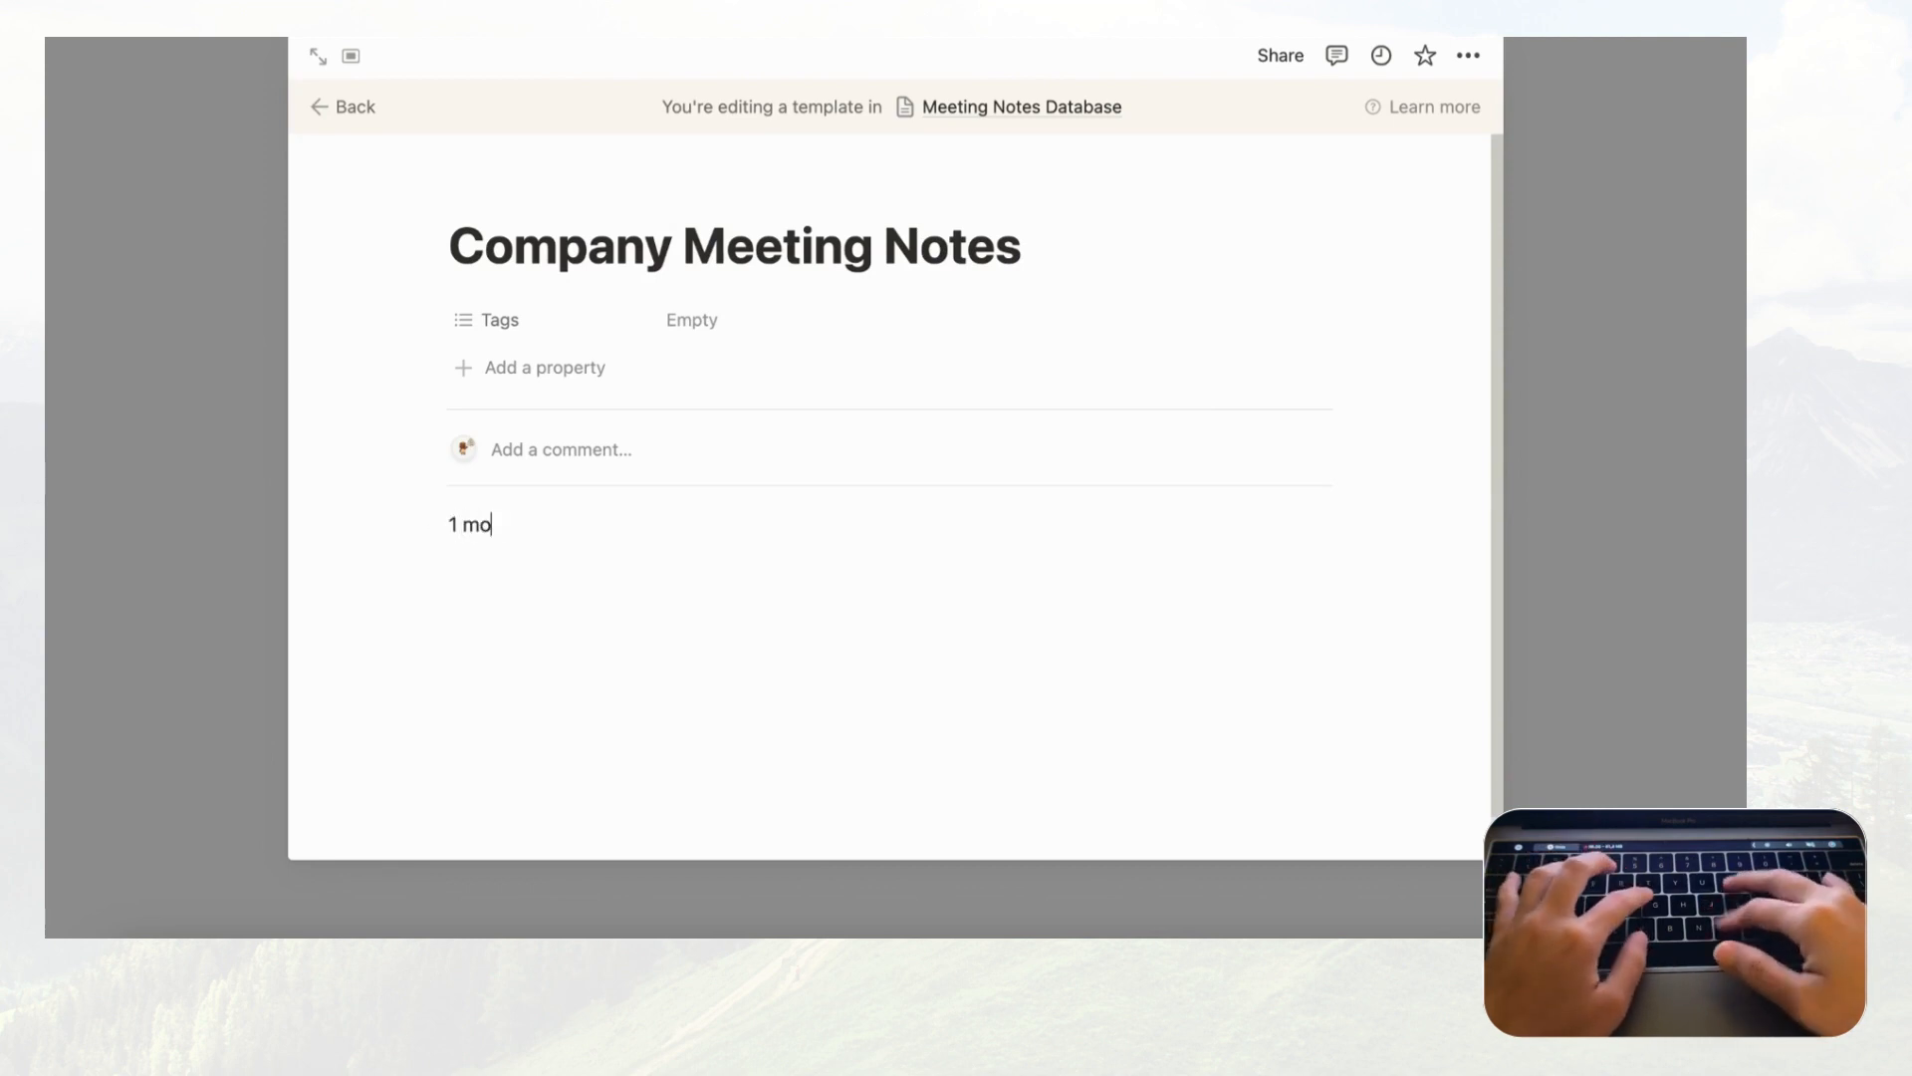
pyautogui.write('nth goals for the')
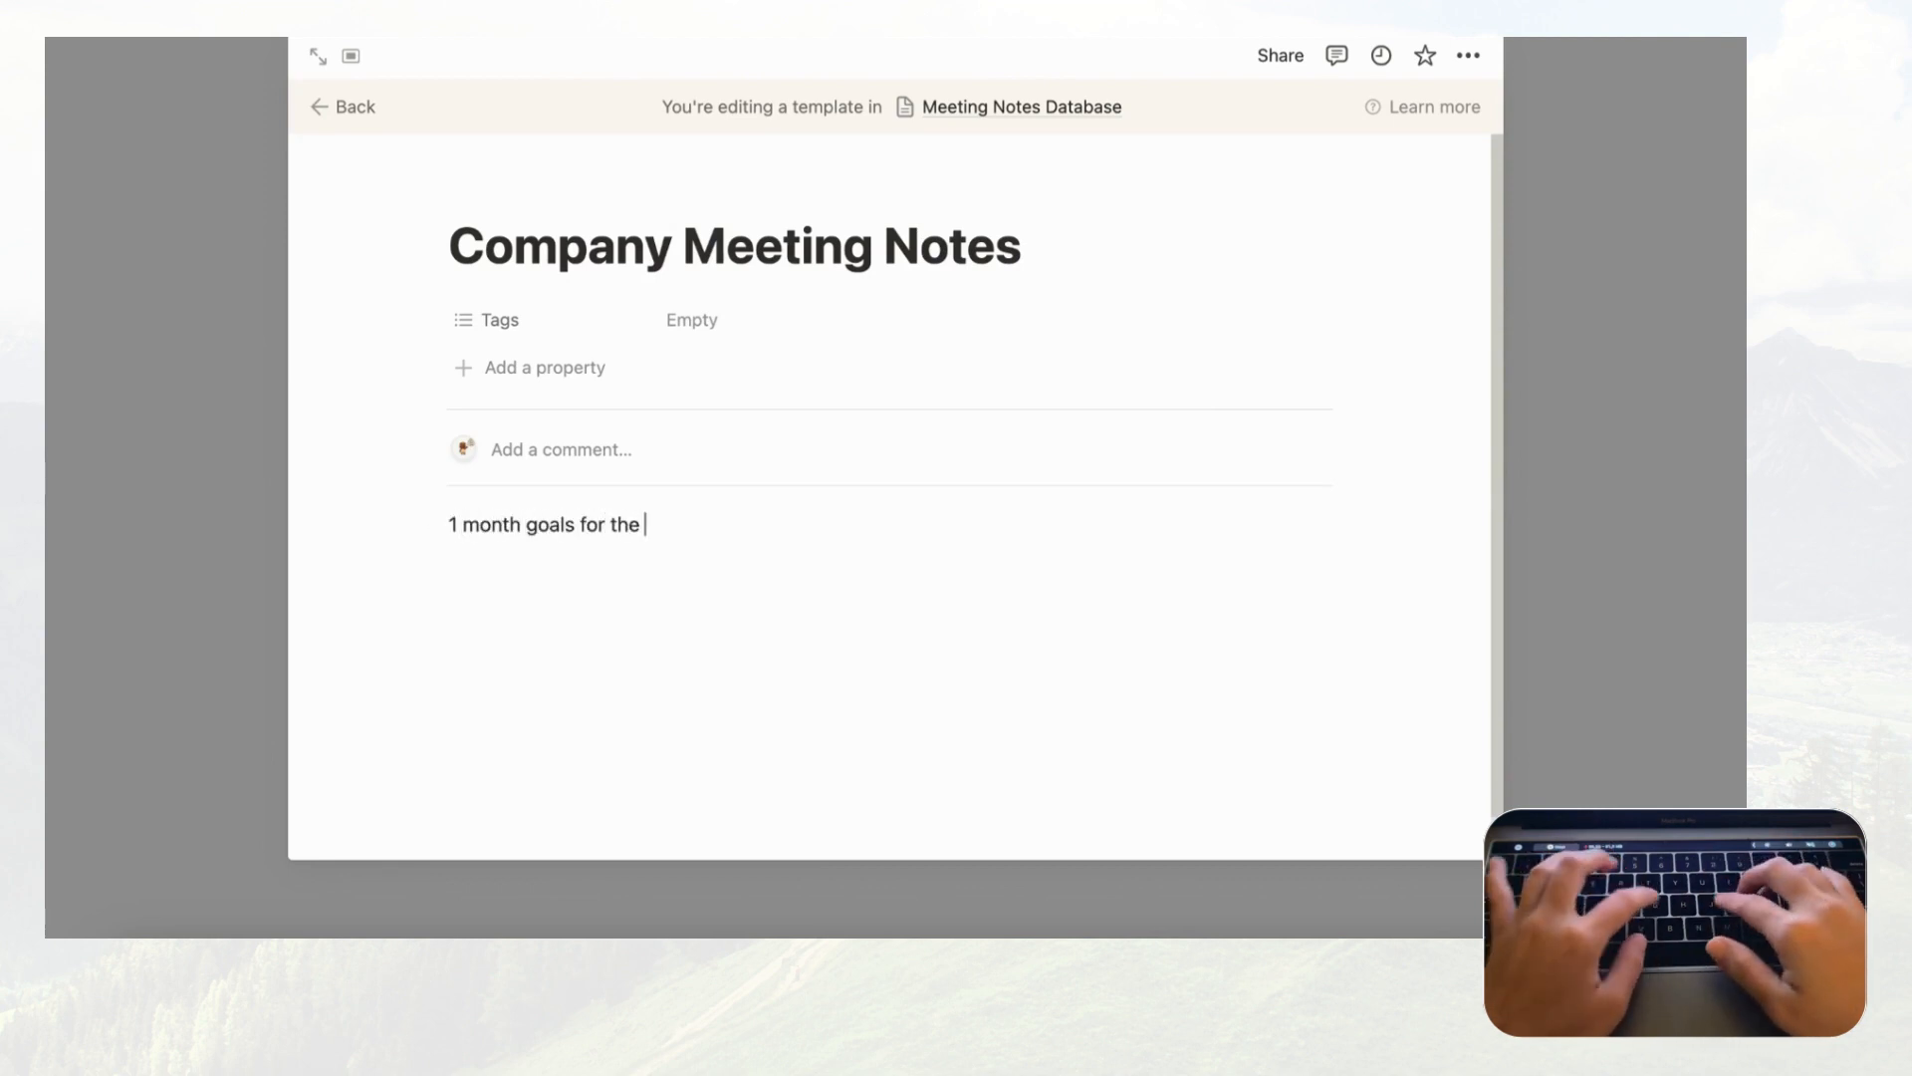
pyautogui.press('Return')
pyautogui.press('Return')
pyautogui.press('Return')
pyautogui.press('Return')
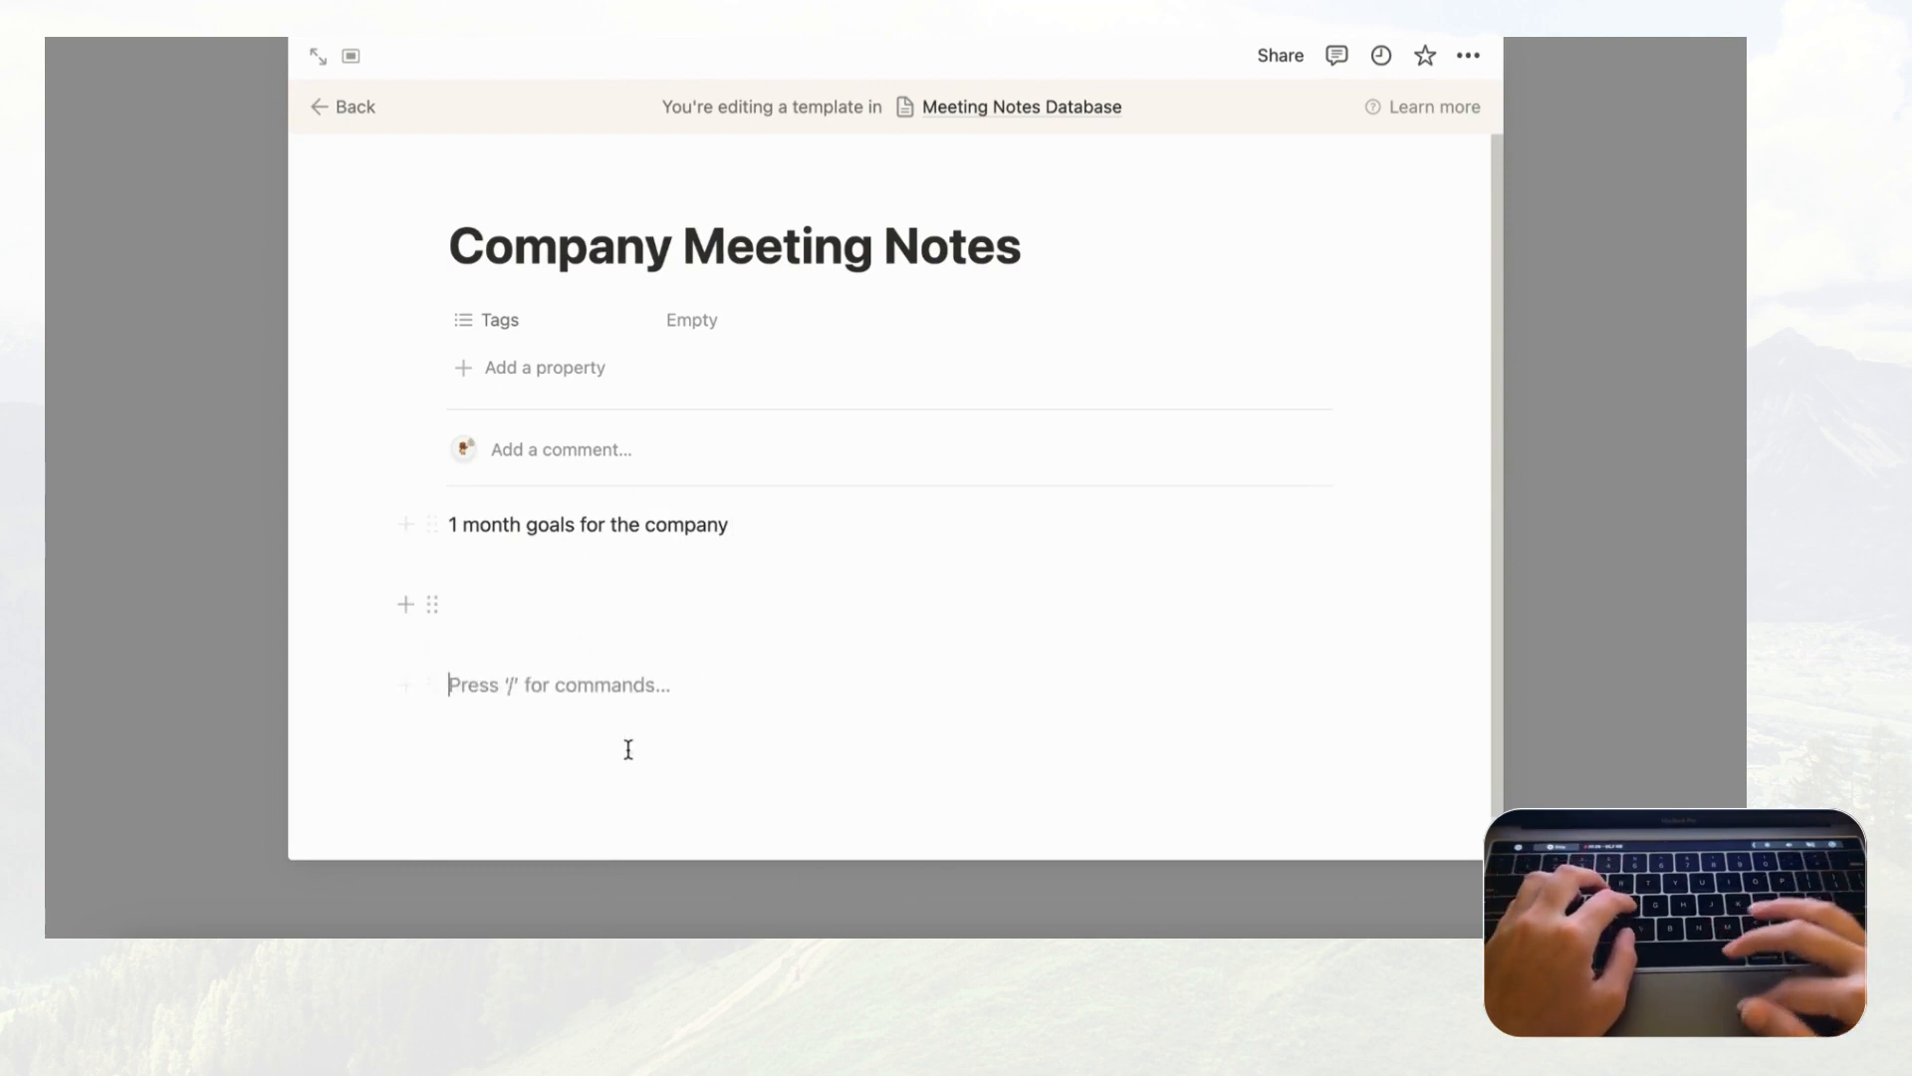
pyautogui.click(357, 108)
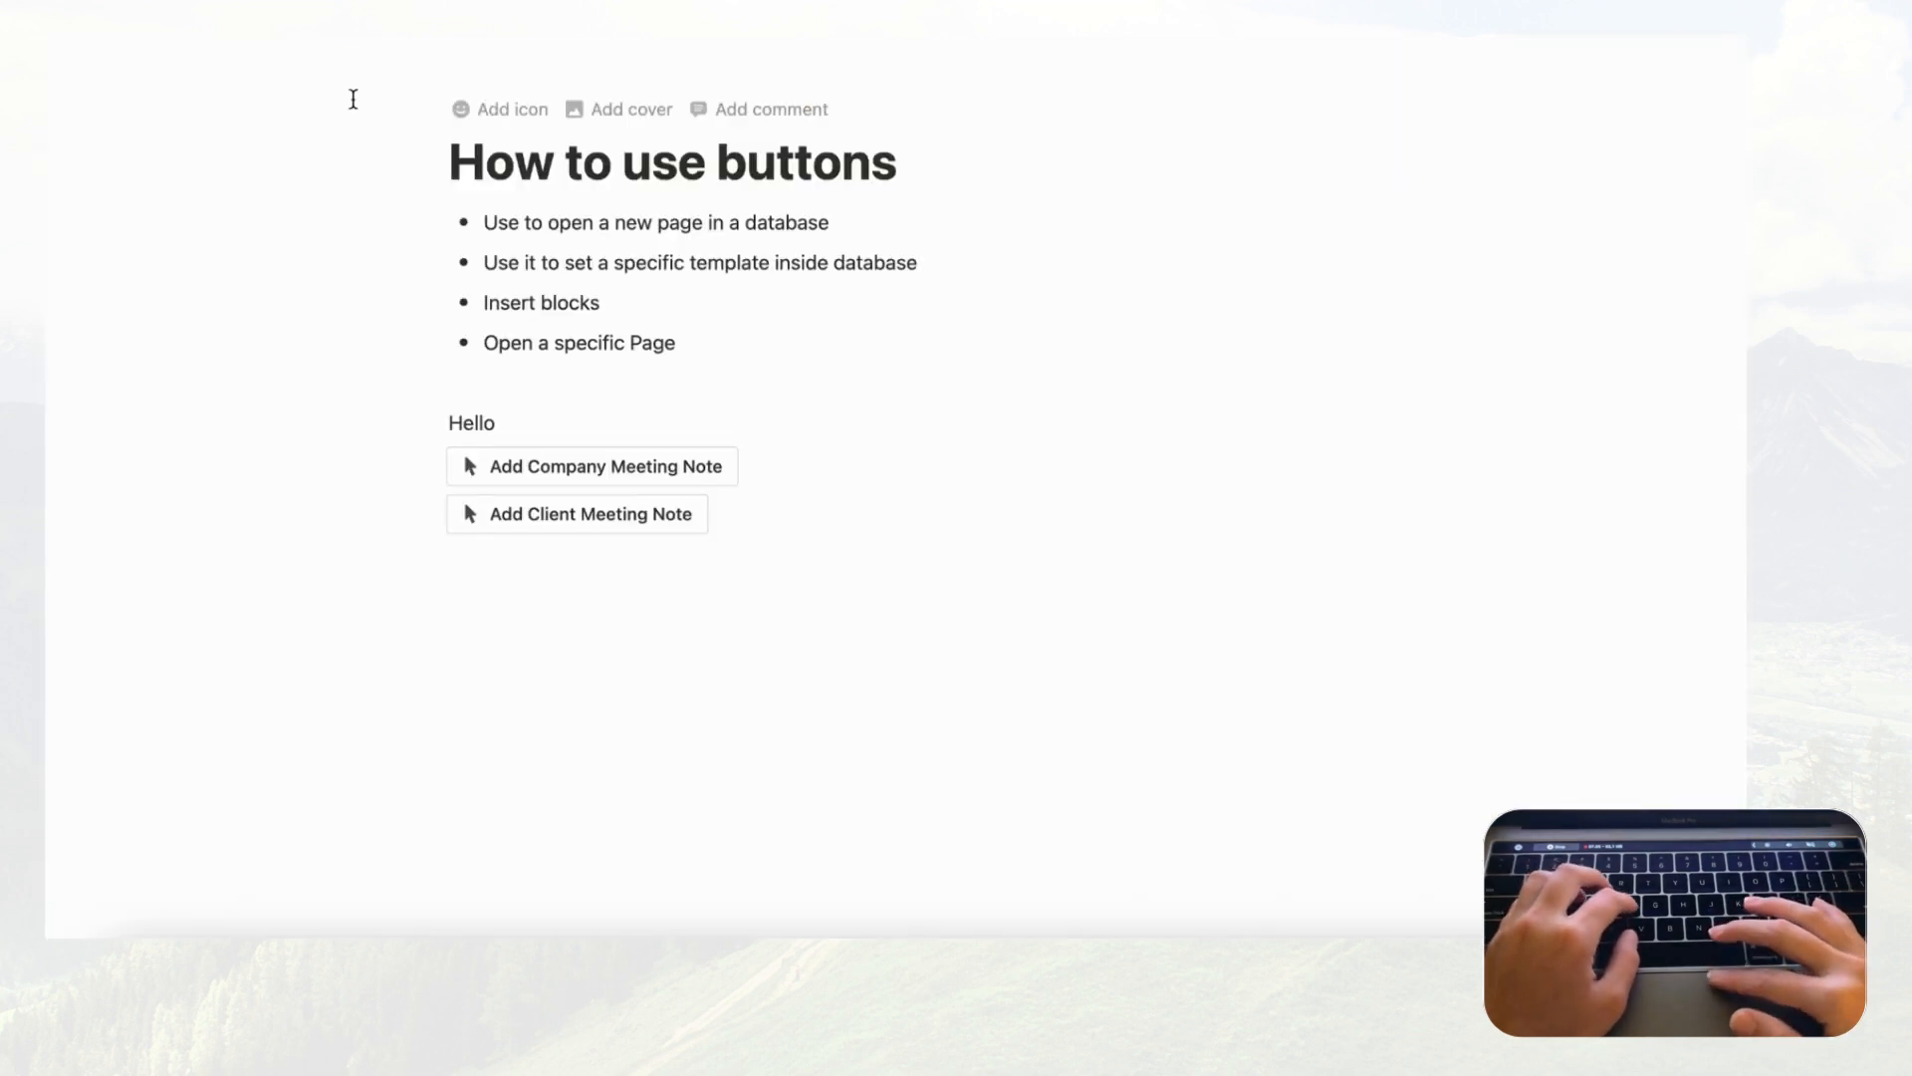
# Step: Create another template in Meeting Notes Database titled "Client Meeting Note"
pyautogui.scroll(-10, 700, 442)
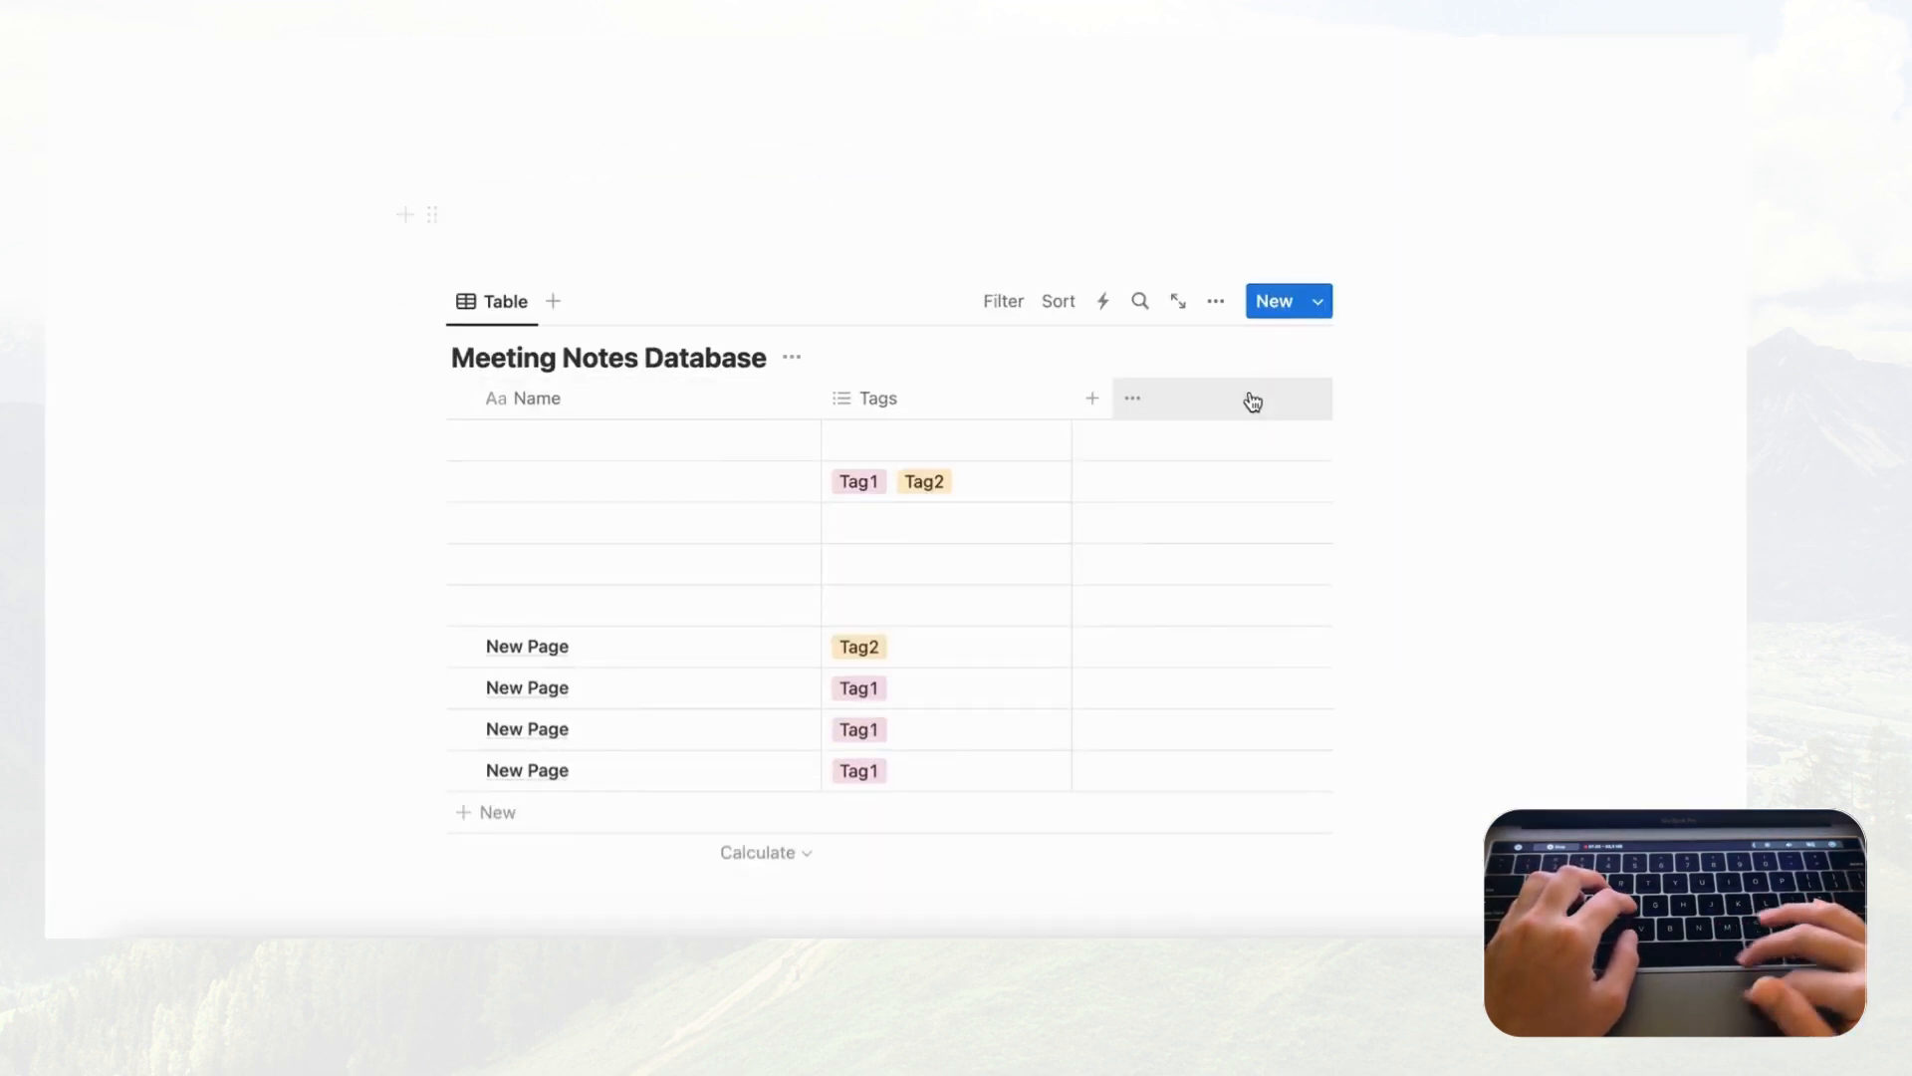
pyautogui.click(1319, 301)
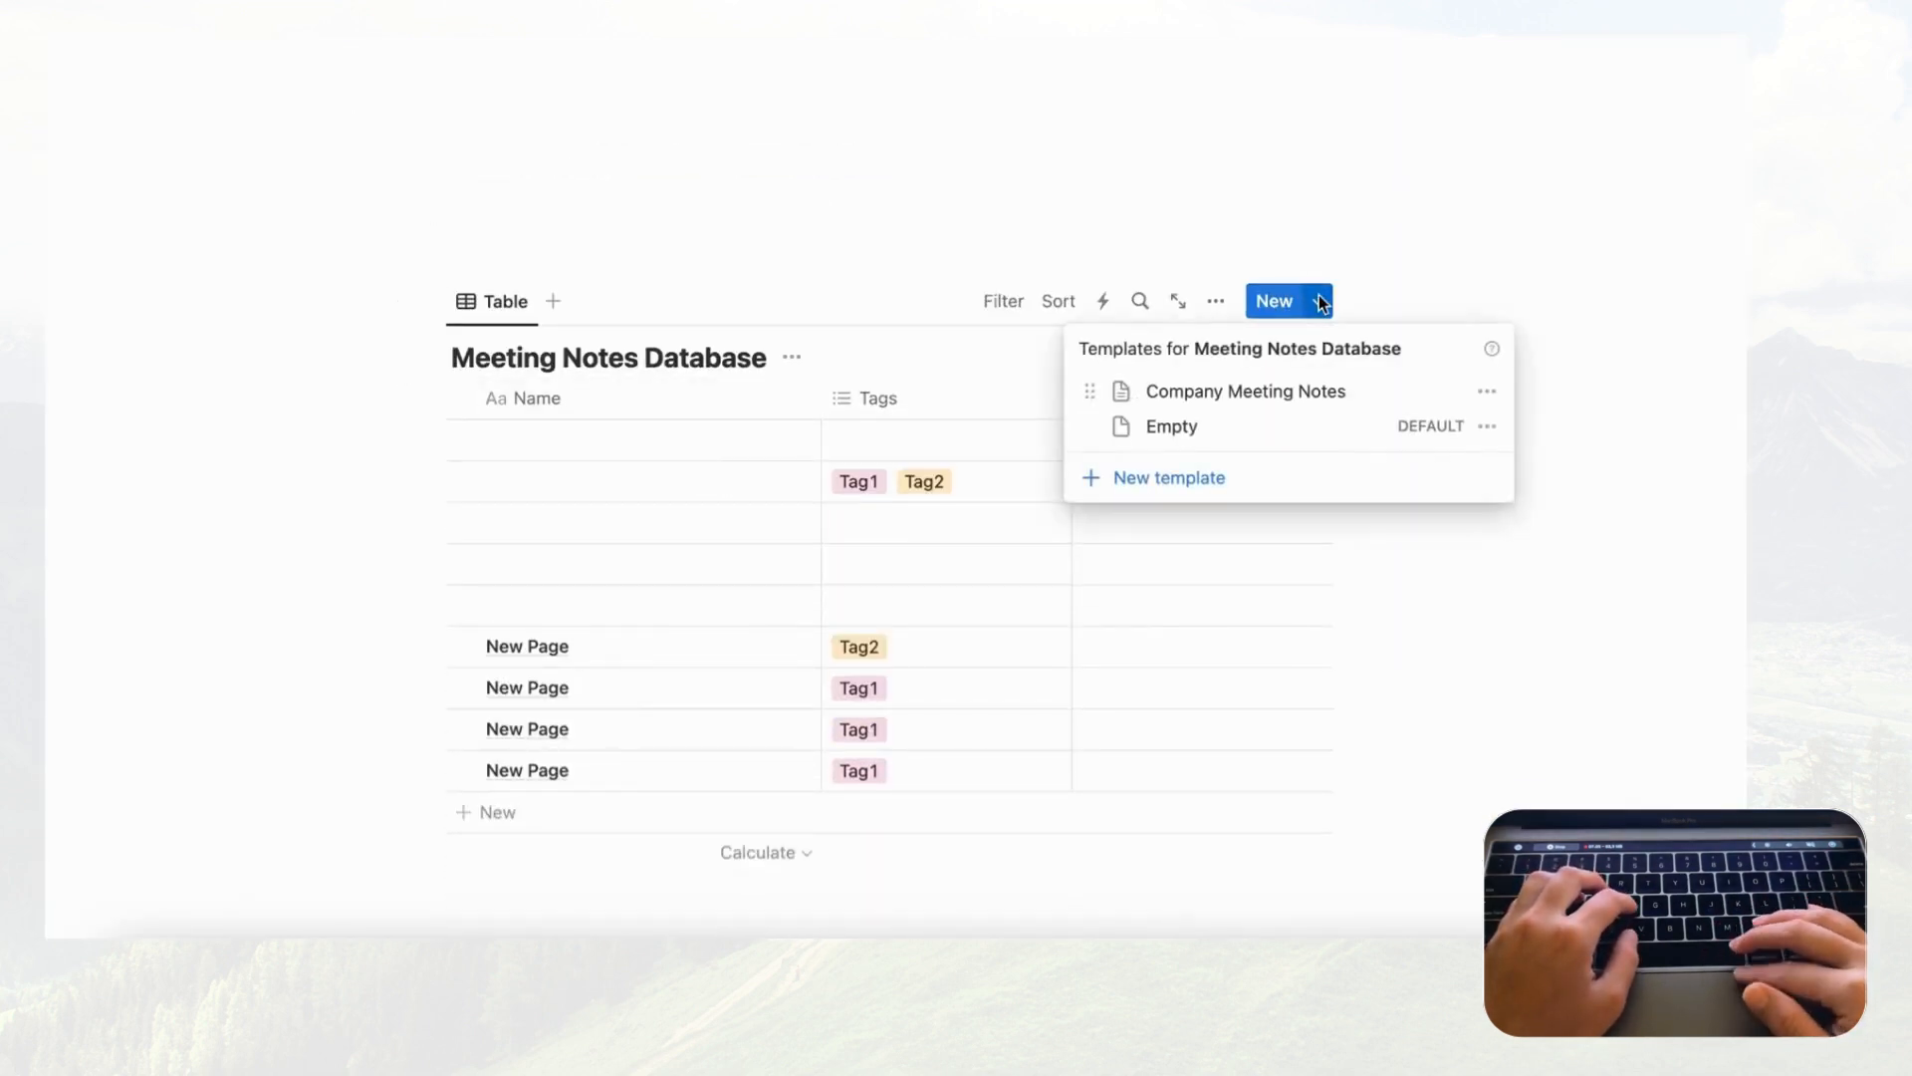
pyautogui.click(1221, 480)
pyautogui.write('Clien')
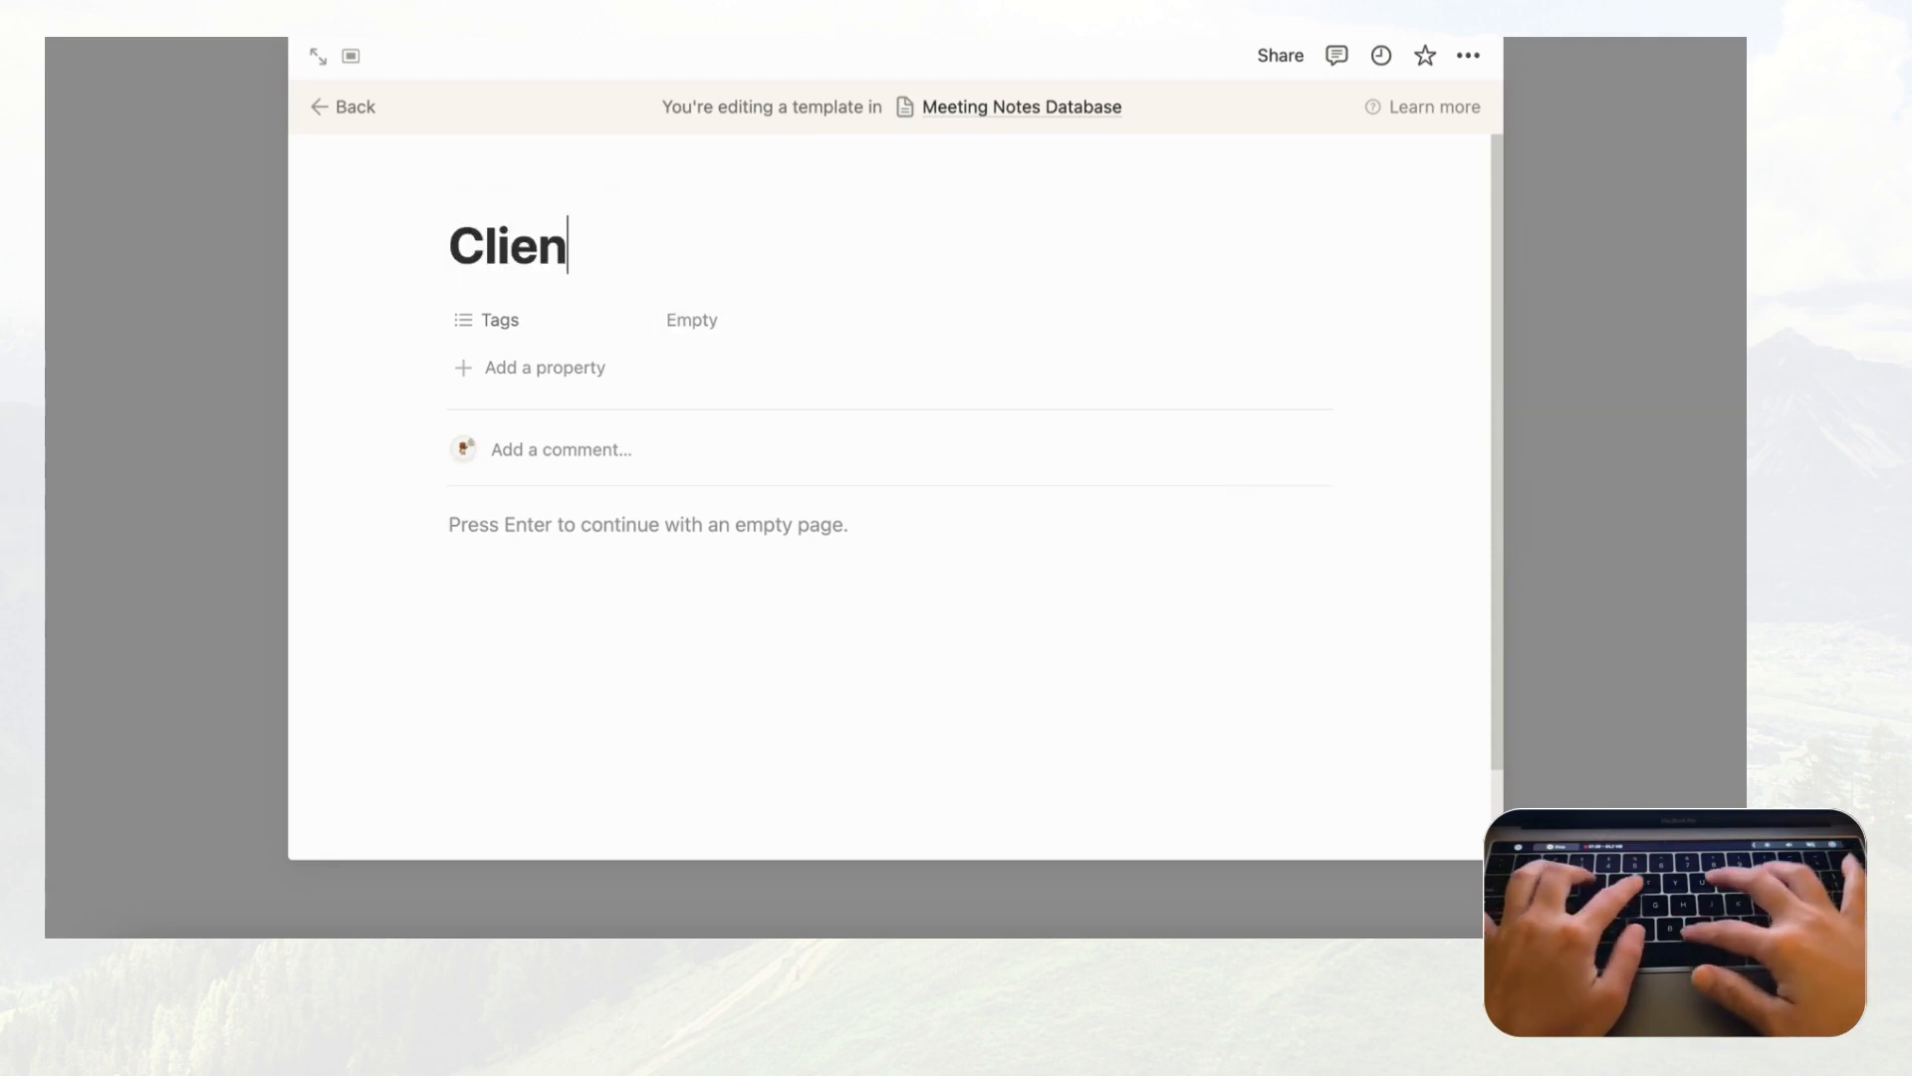
pyautogui.write('t Meeting Note')
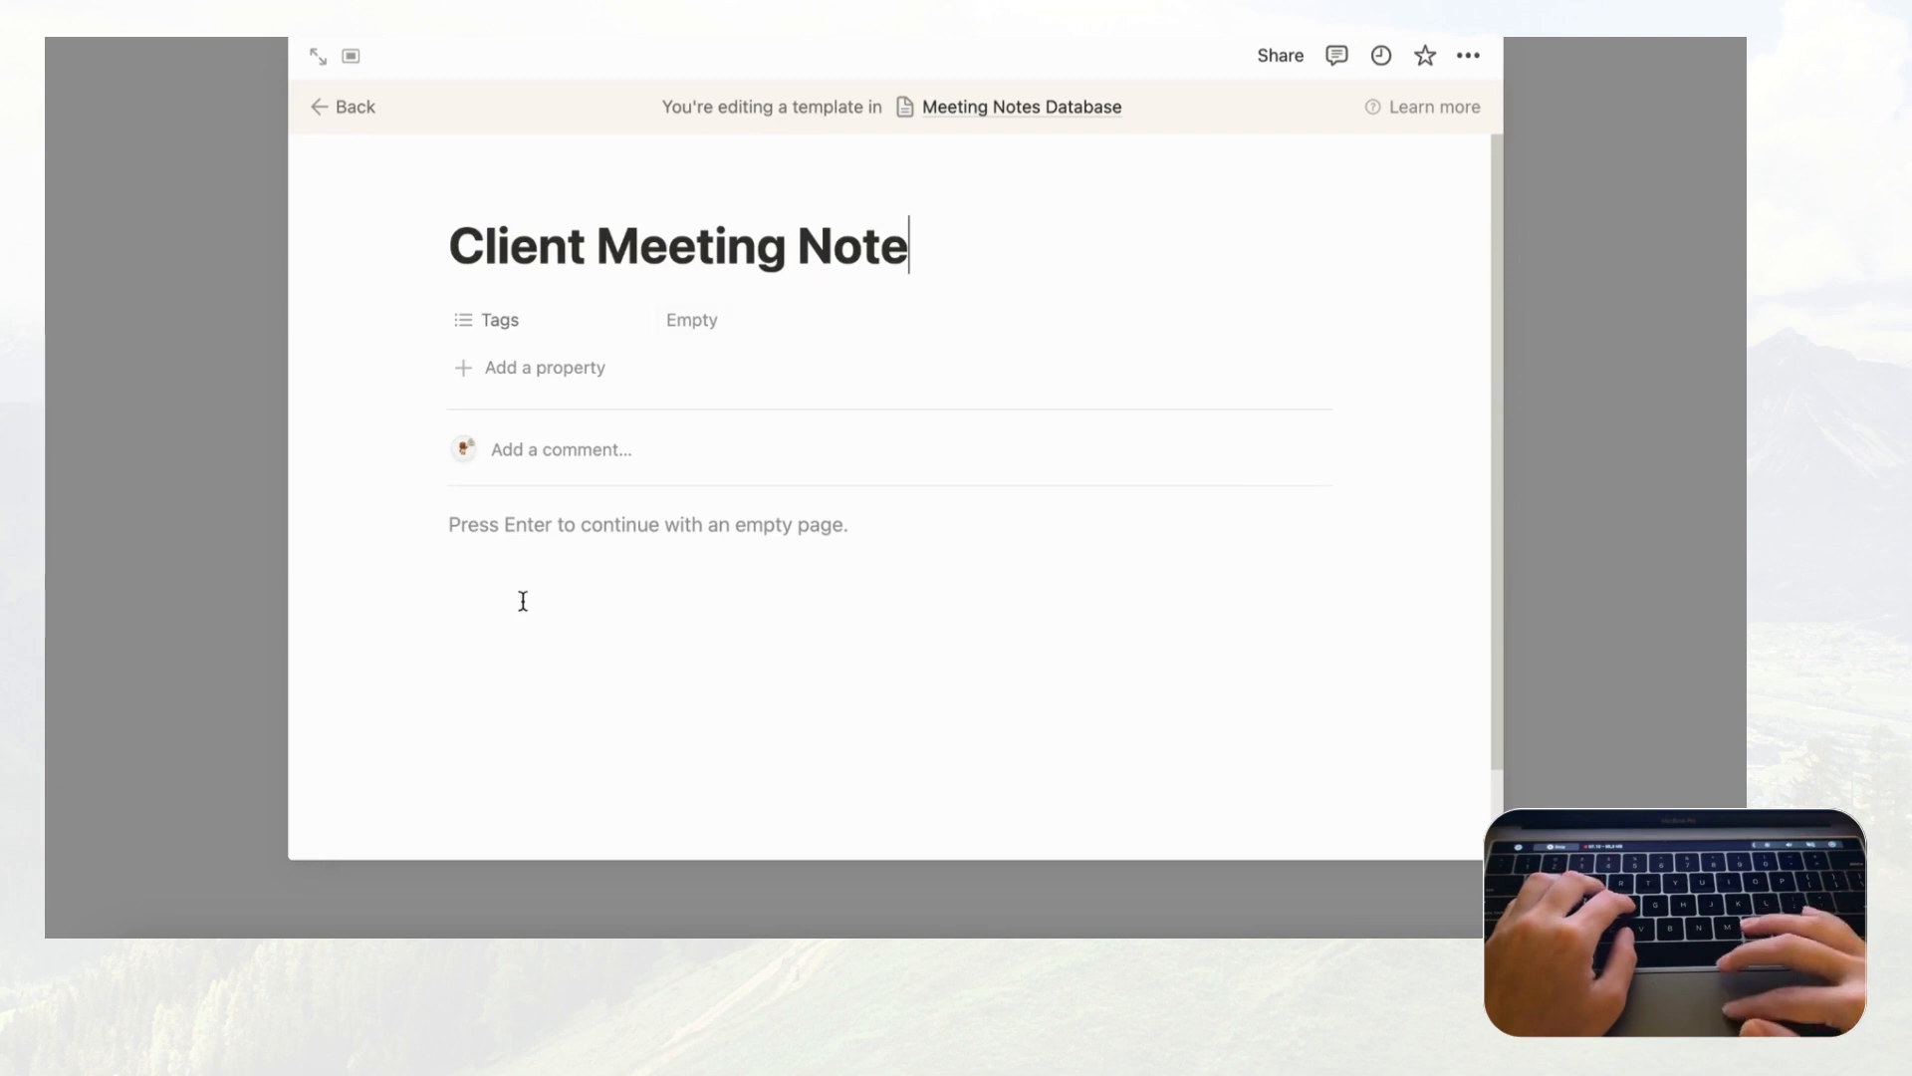
# Step: Write "Questions to ask Client" in the Client Meeting Note template body and return to the main page
pyautogui.click(526, 528)
pyautogui.write('Que')
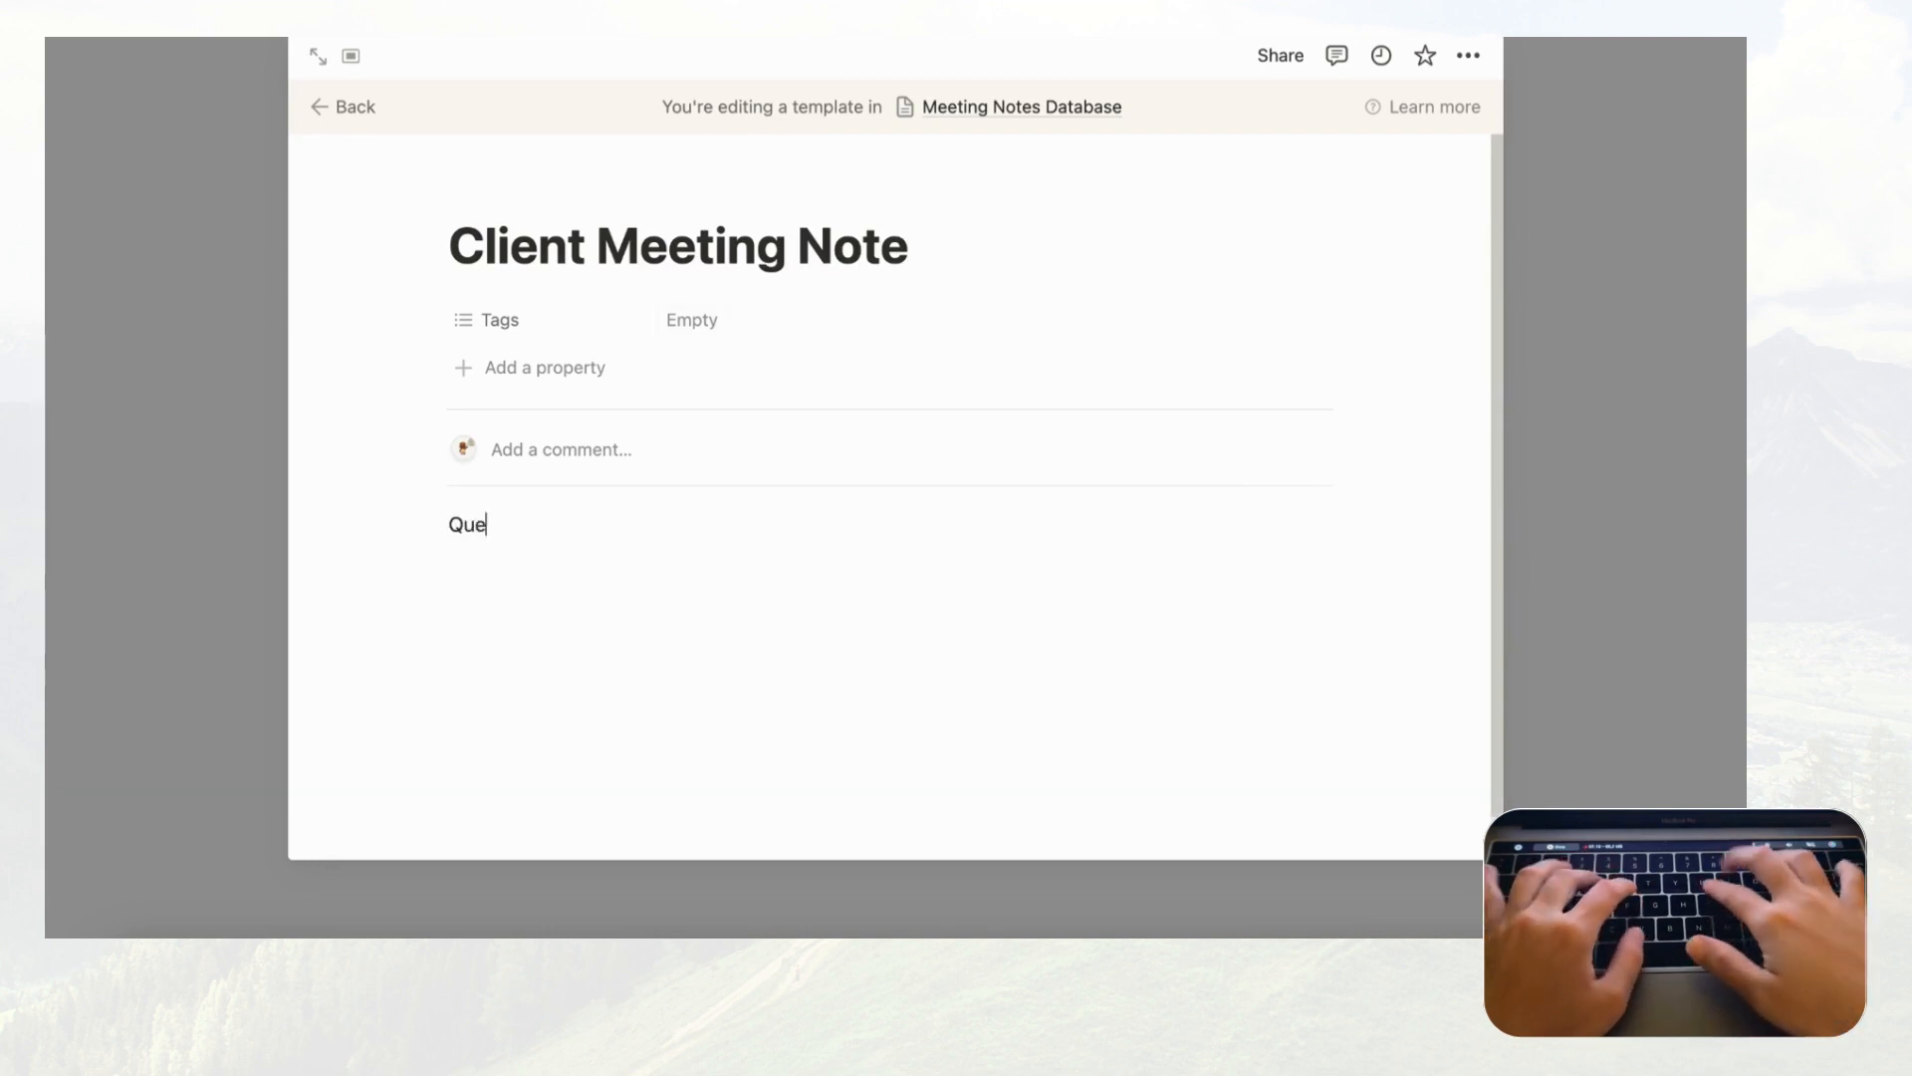
pyautogui.write('stions to ask Cli')
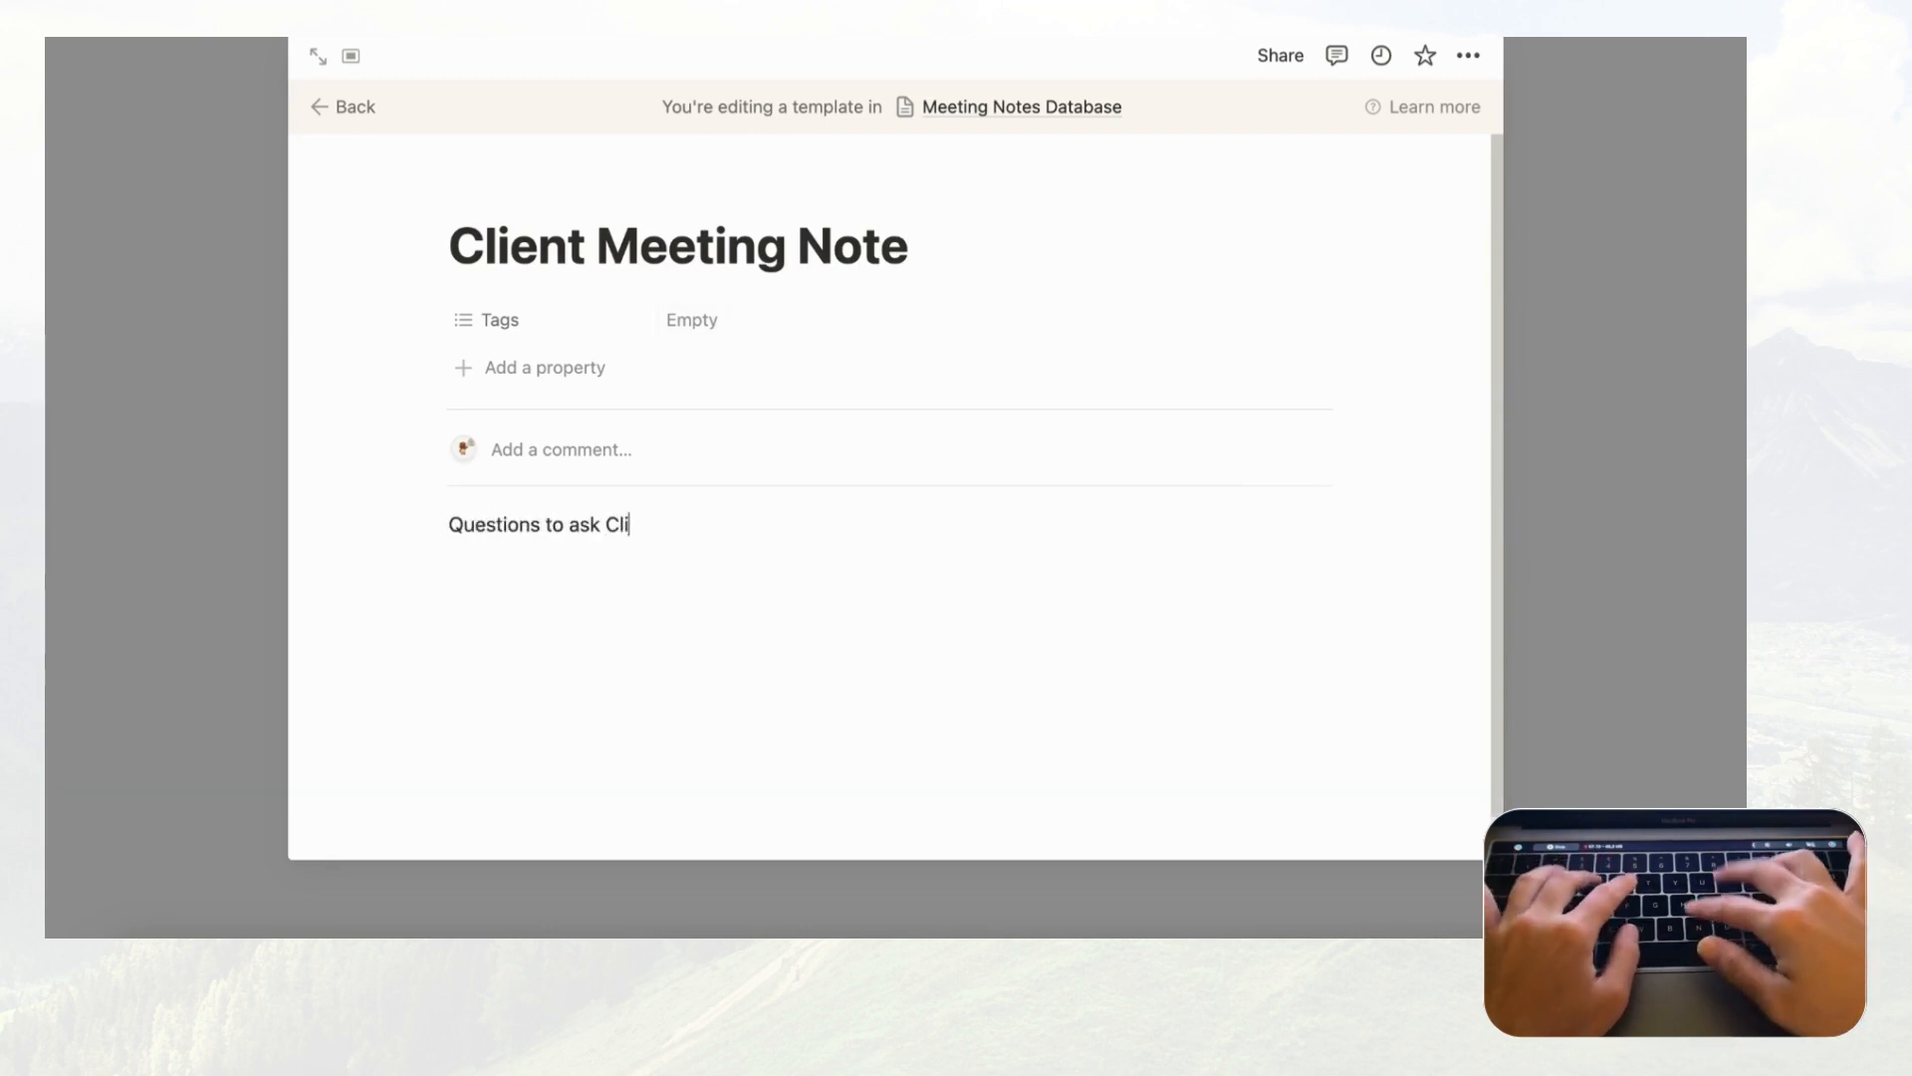
pyautogui.write('ent')
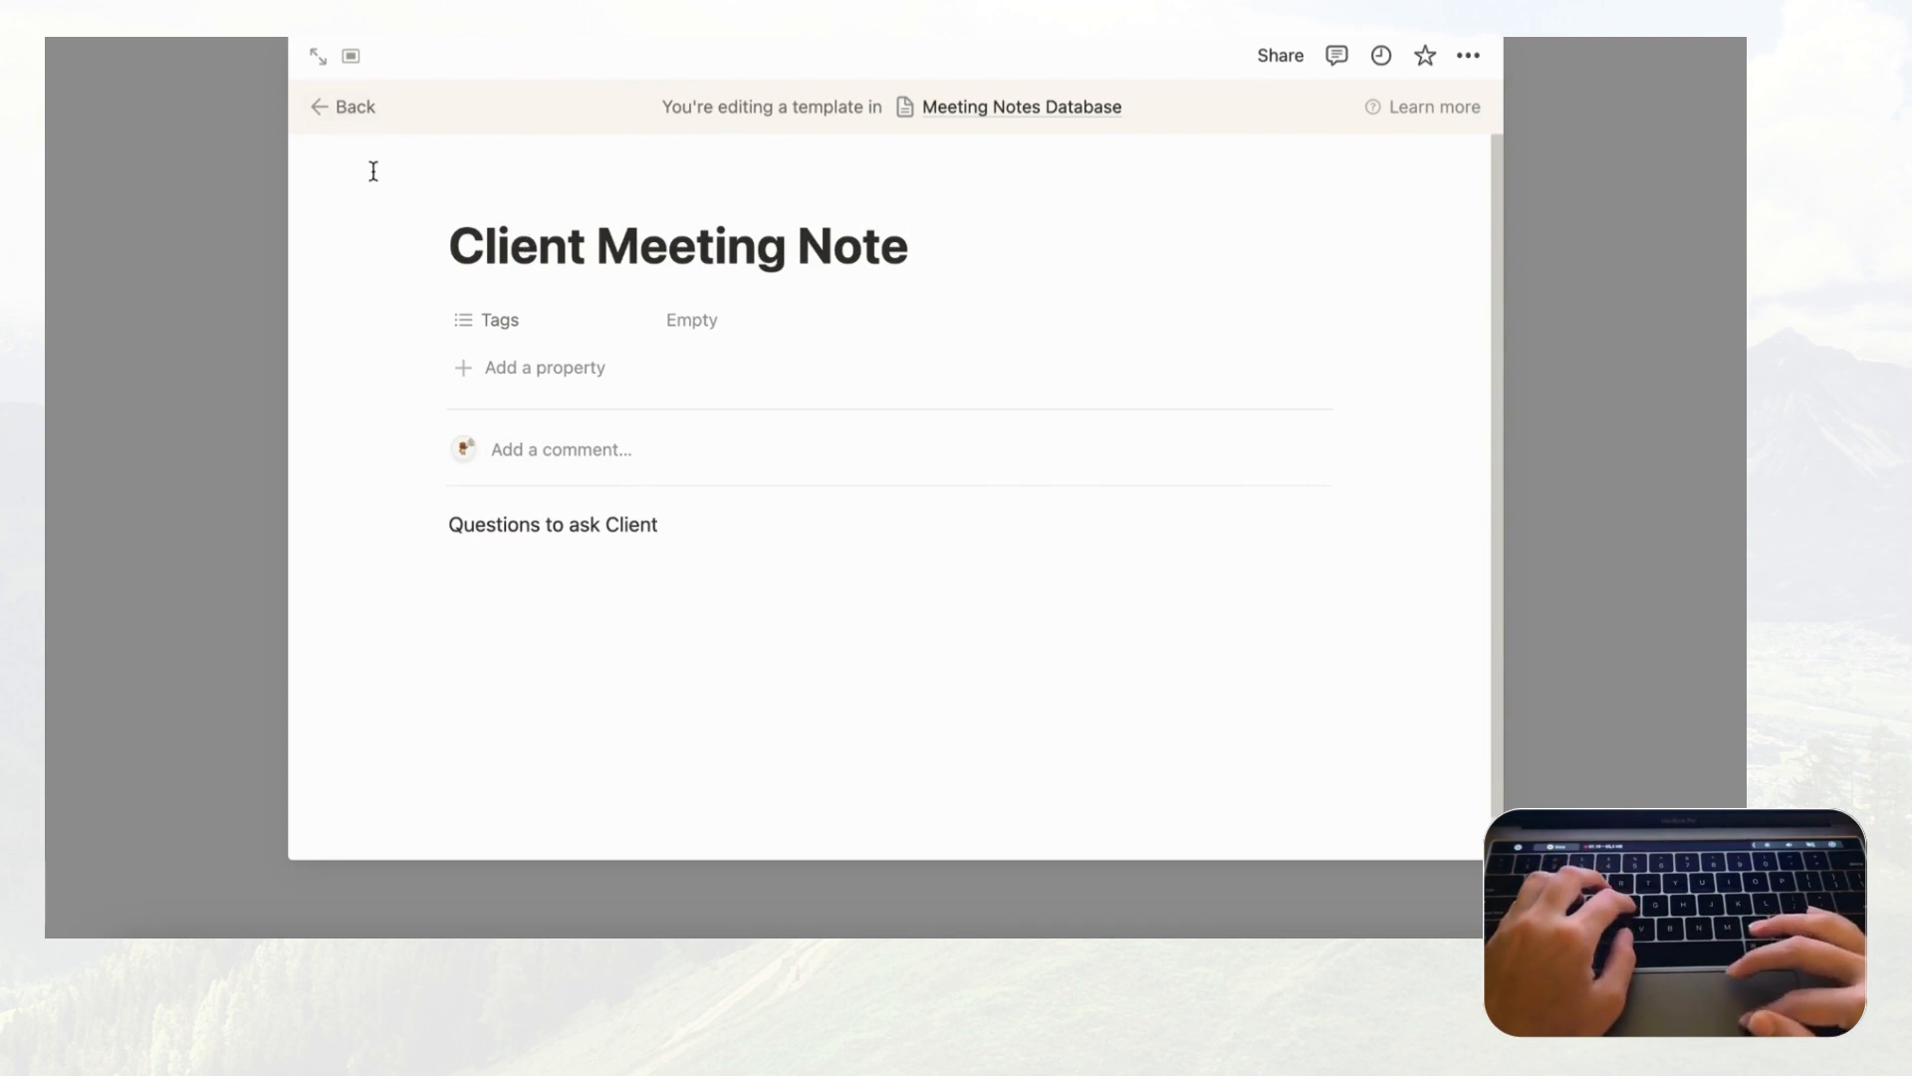
pyautogui.click(343, 107)
# Step: Make the Add Company Meeting Note button use the Company Meeting Notes template, remove its Tags property, and save it
pyautogui.scroll(-5, 439, 493)
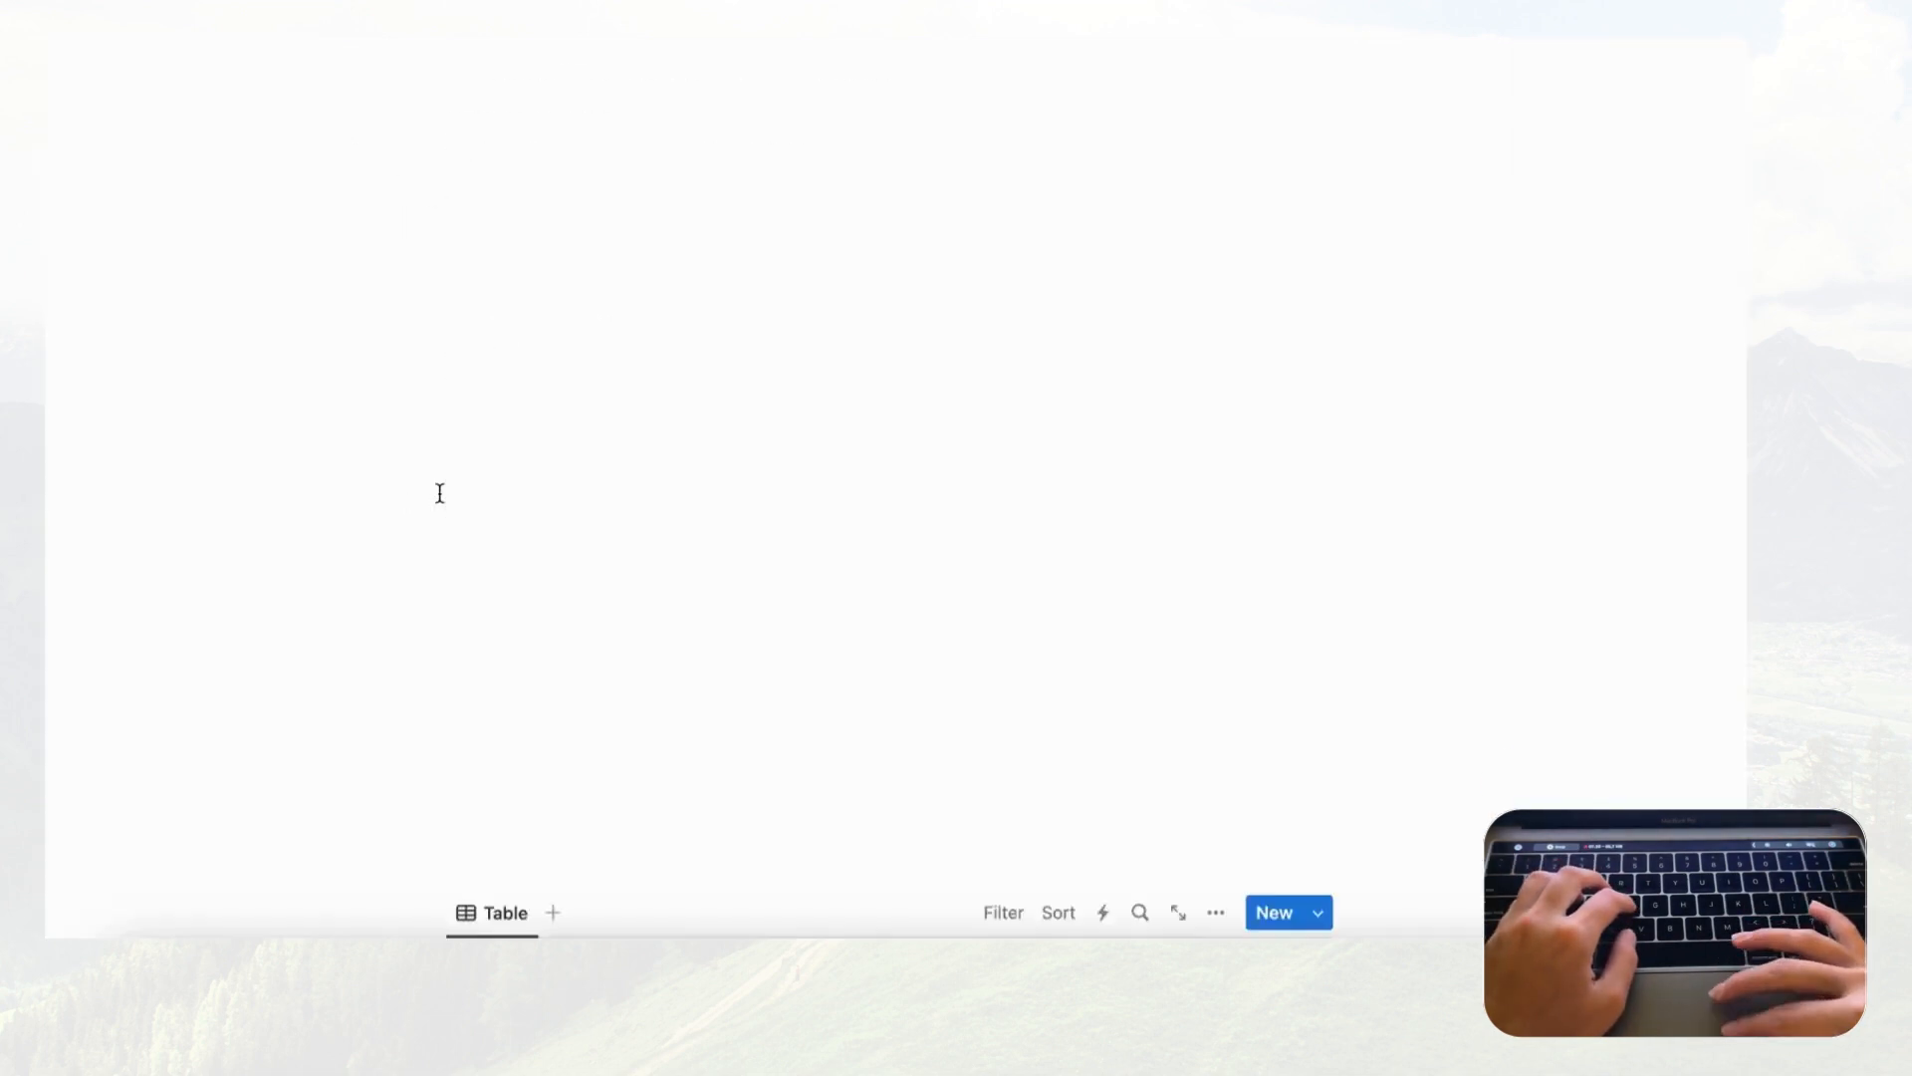
pyautogui.scroll(-10, 440, 493)
pyautogui.scroll(2, 440, 493)
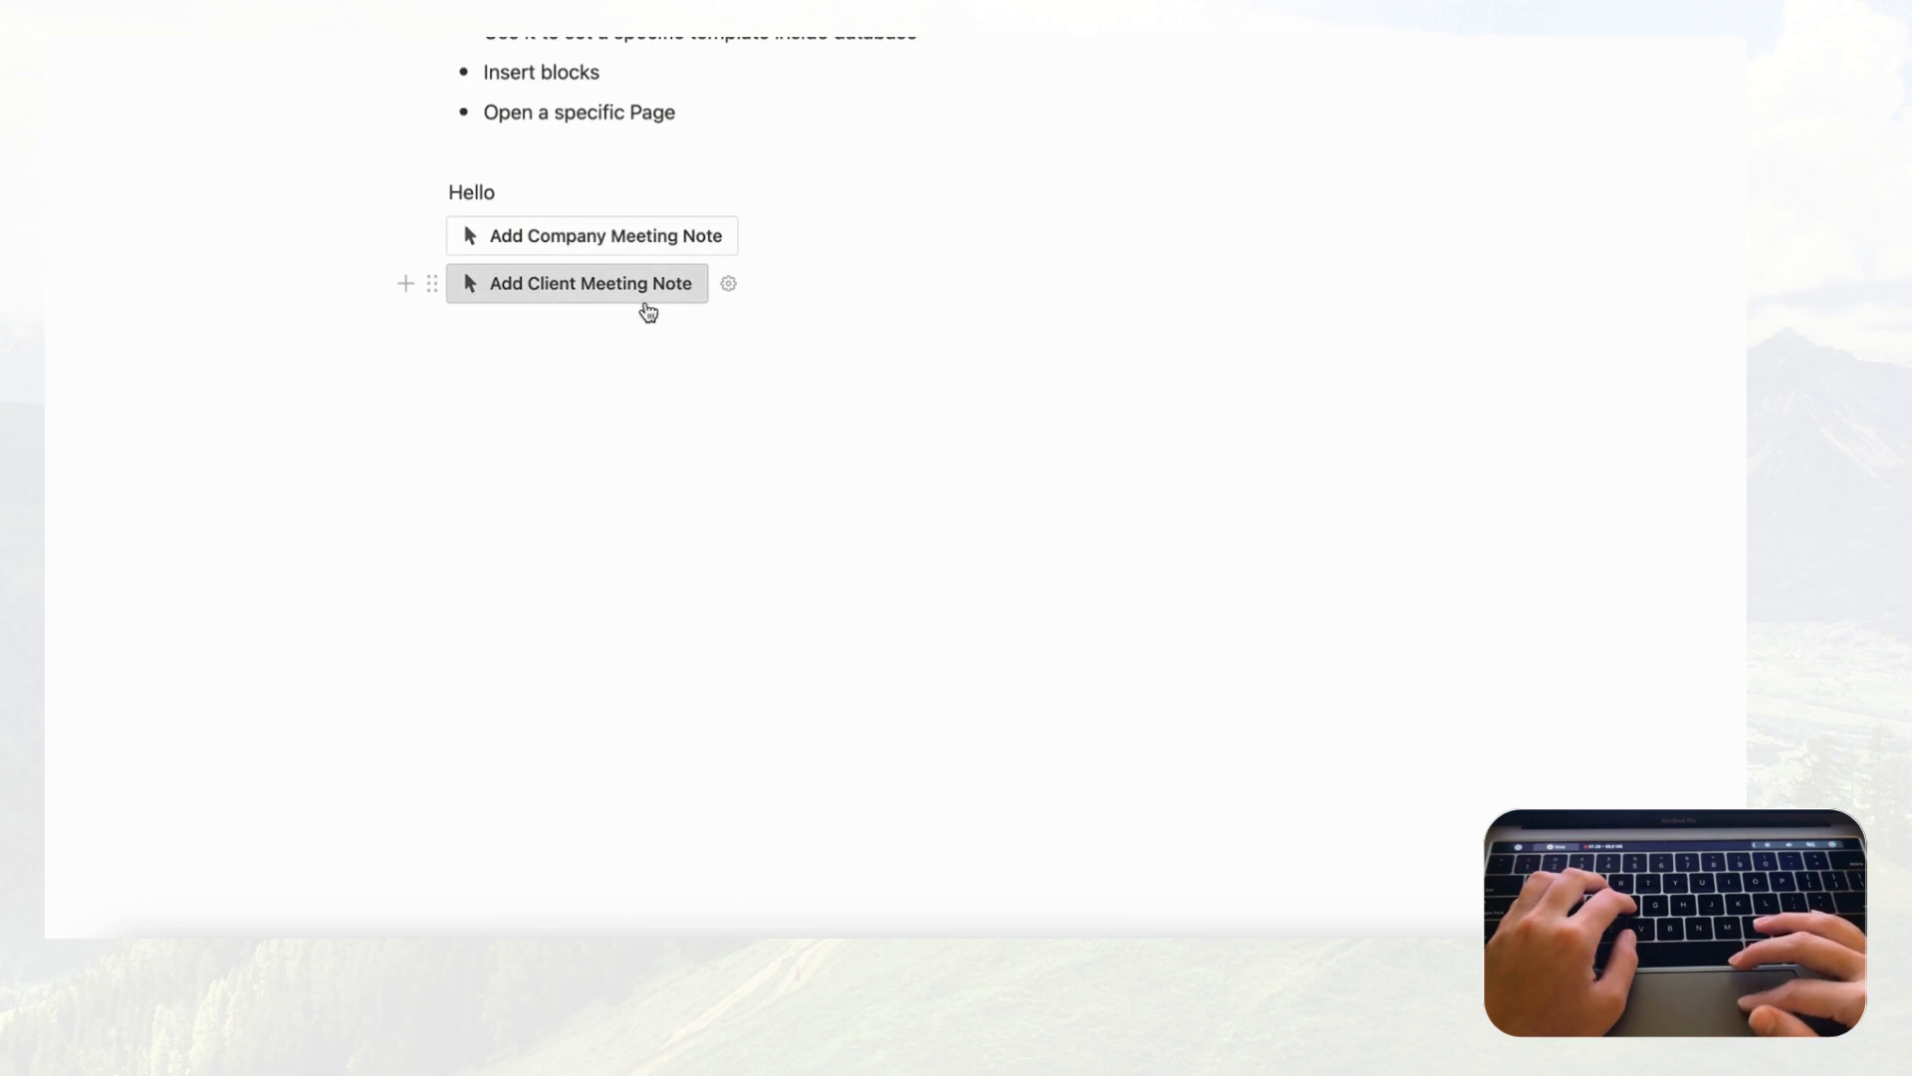
pyautogui.click(759, 240)
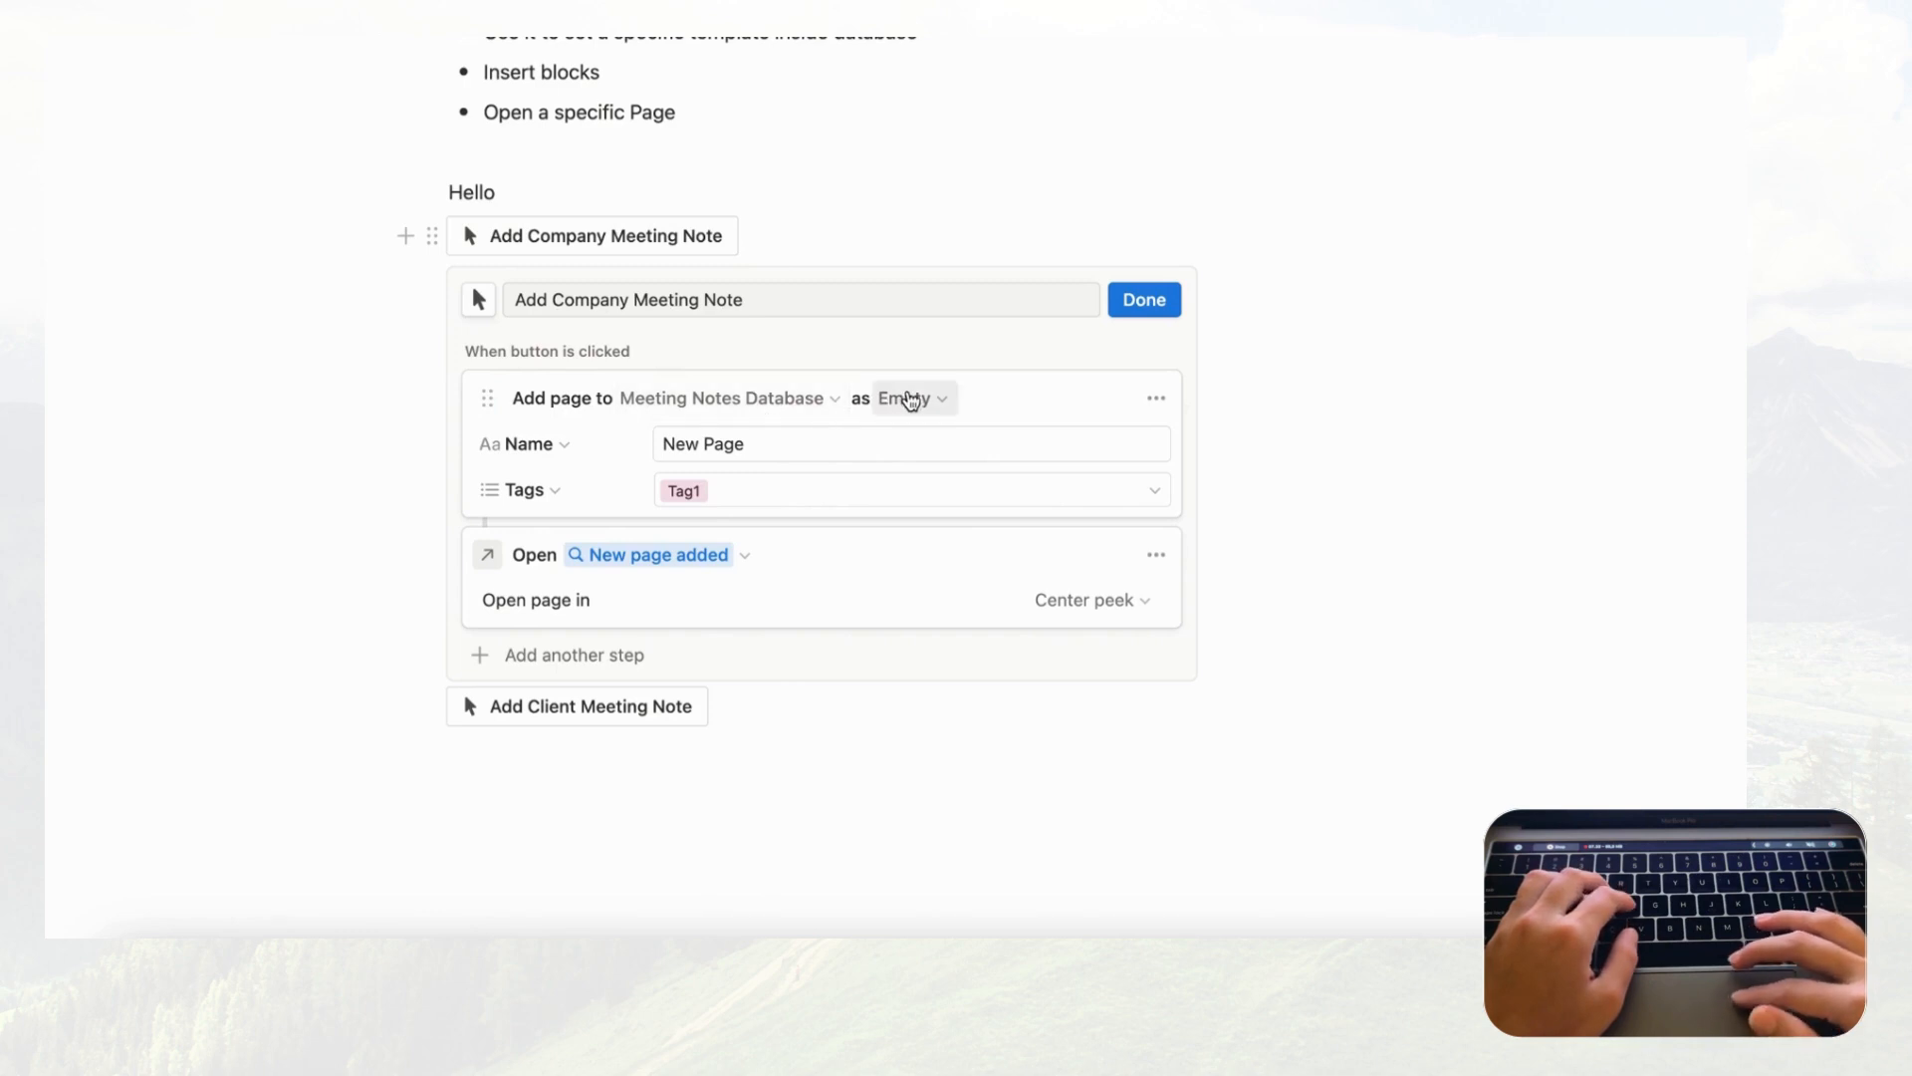
pyautogui.click(924, 400)
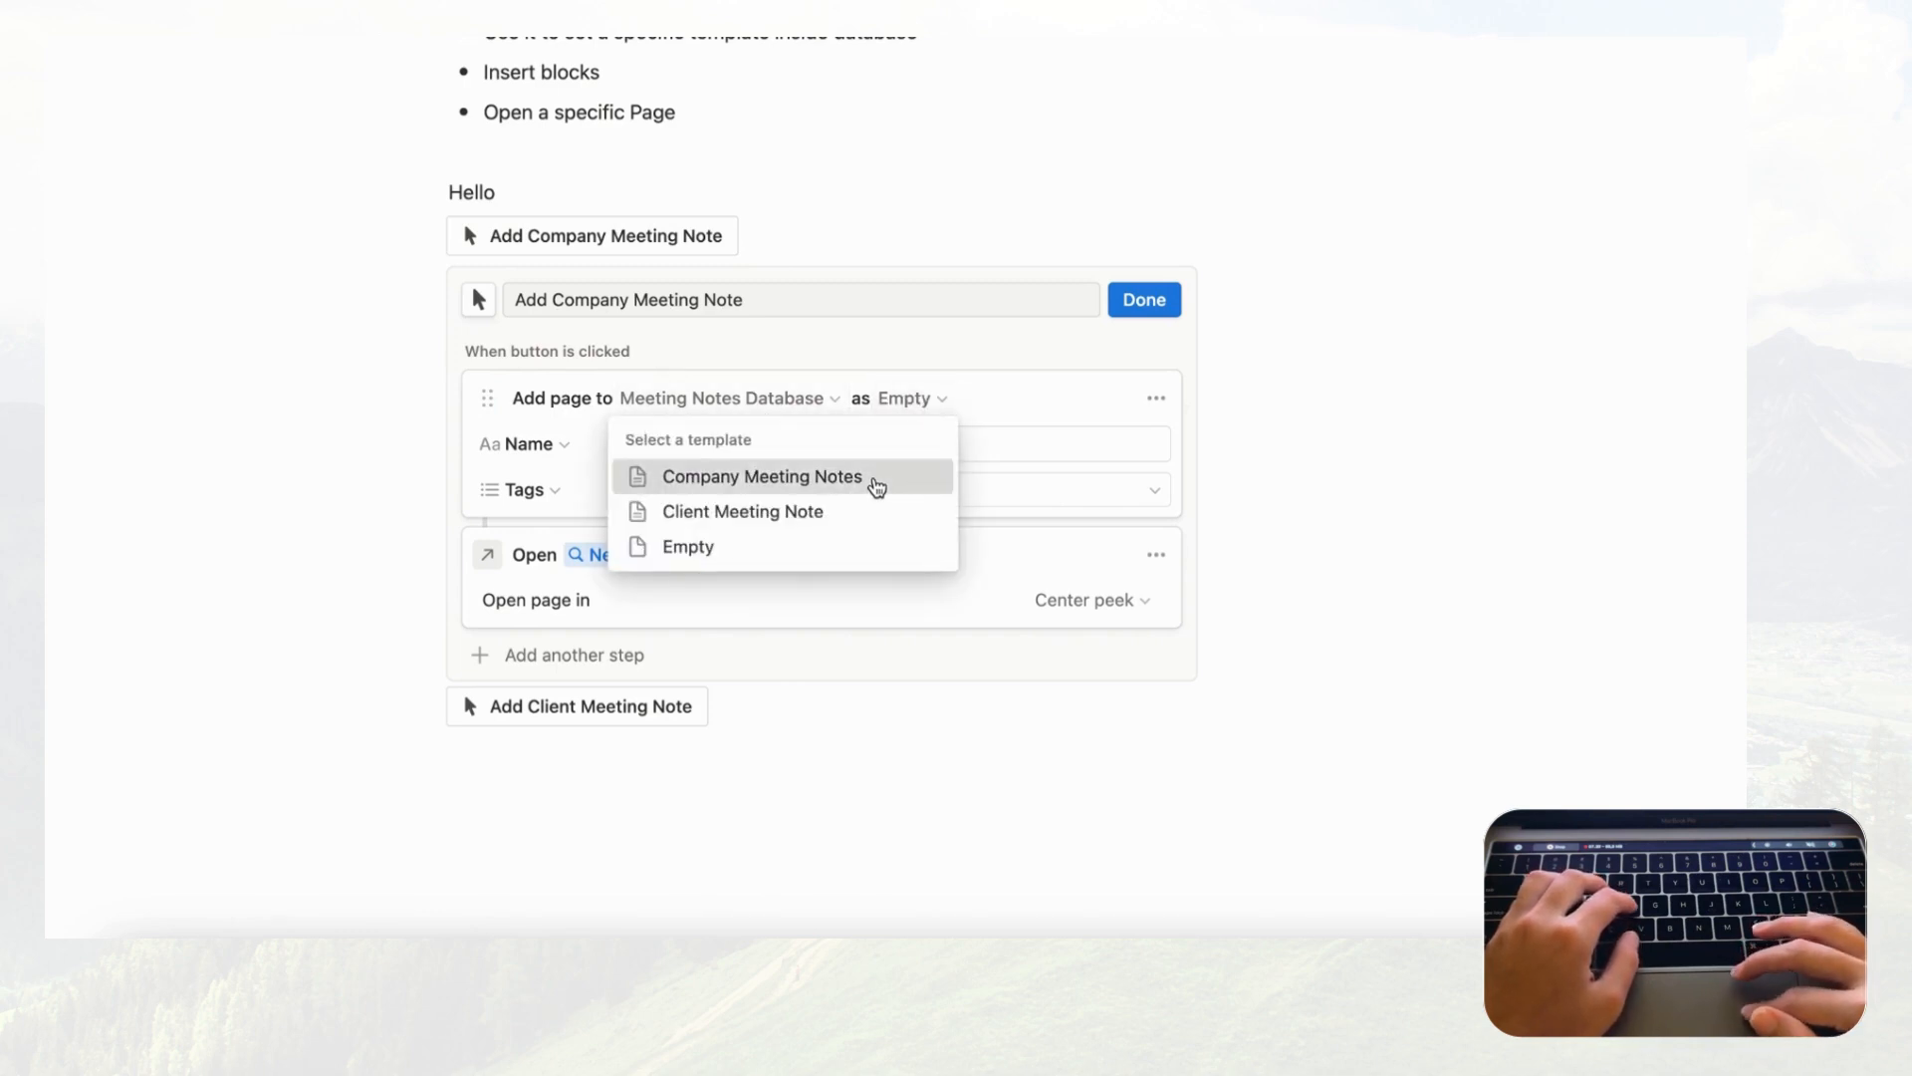
pyautogui.click(877, 487)
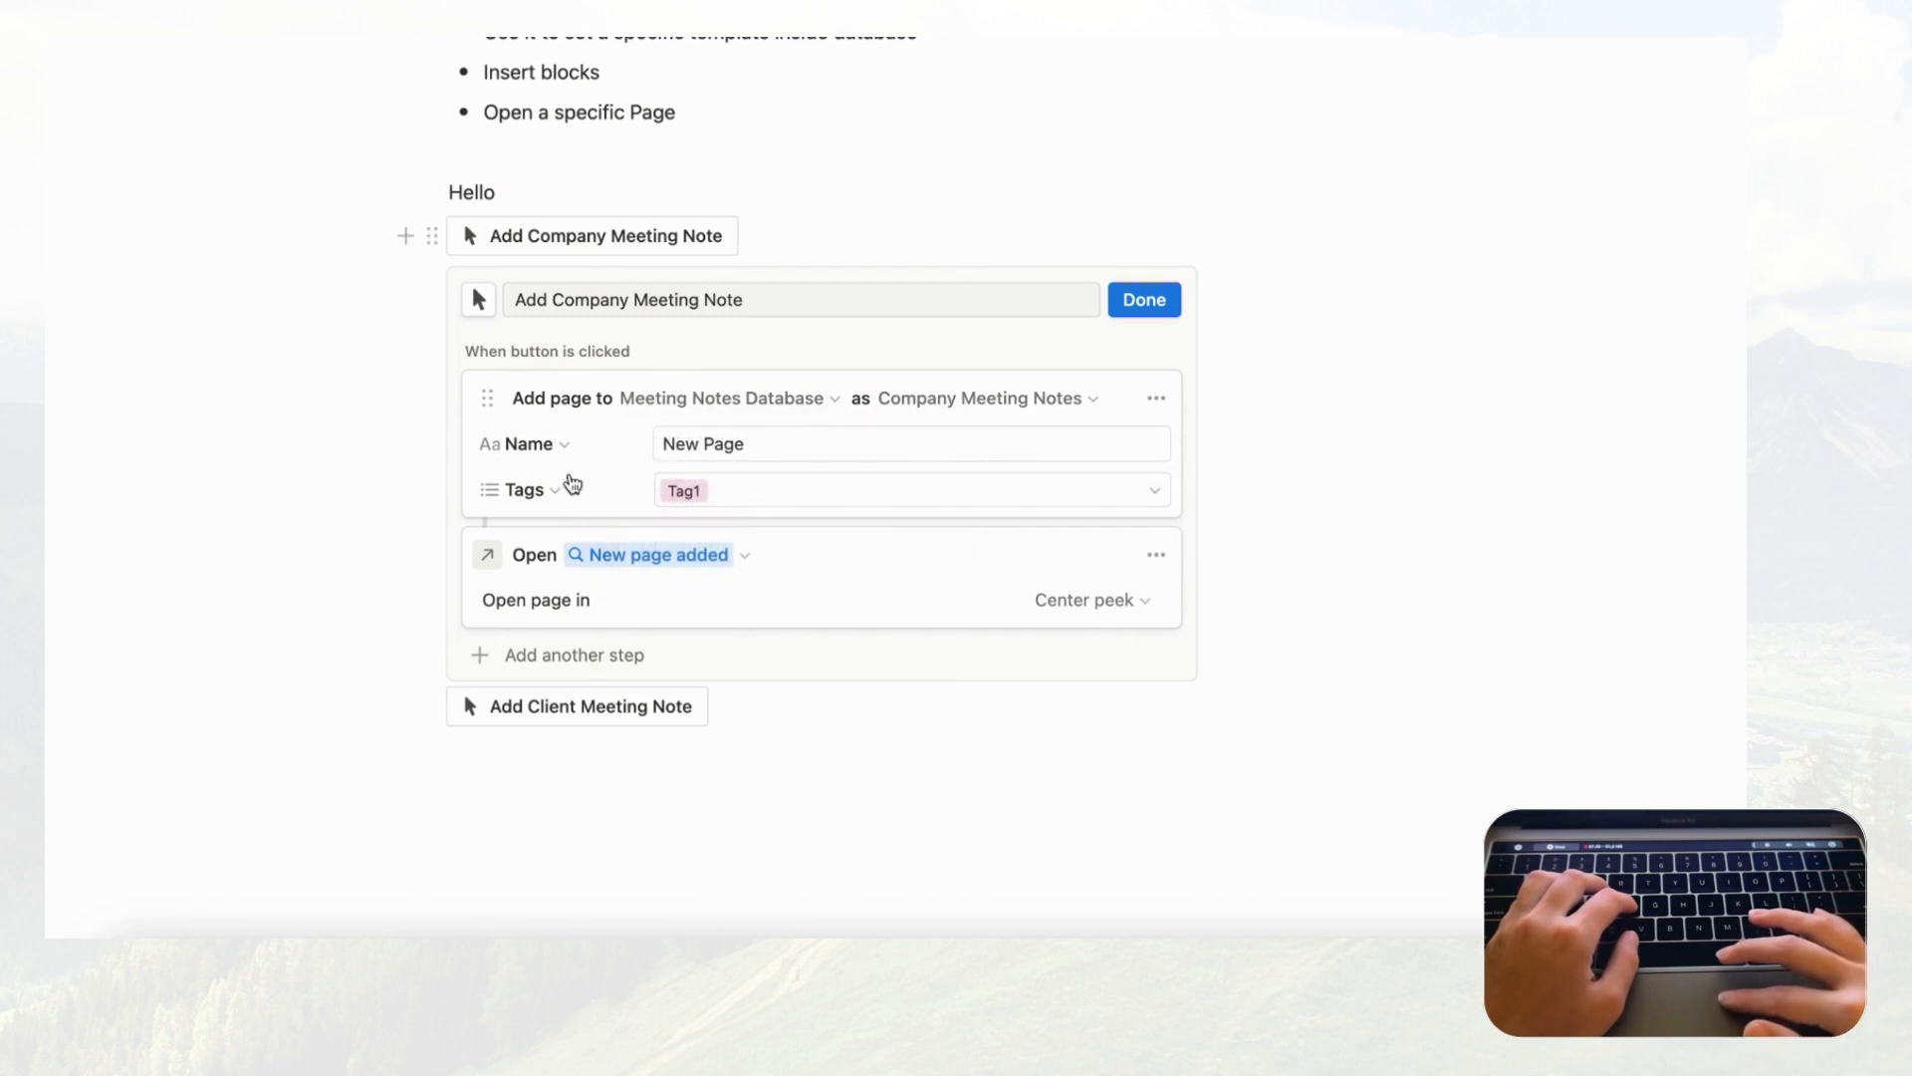
pyautogui.click(563, 490)
pyautogui.click(439, 539)
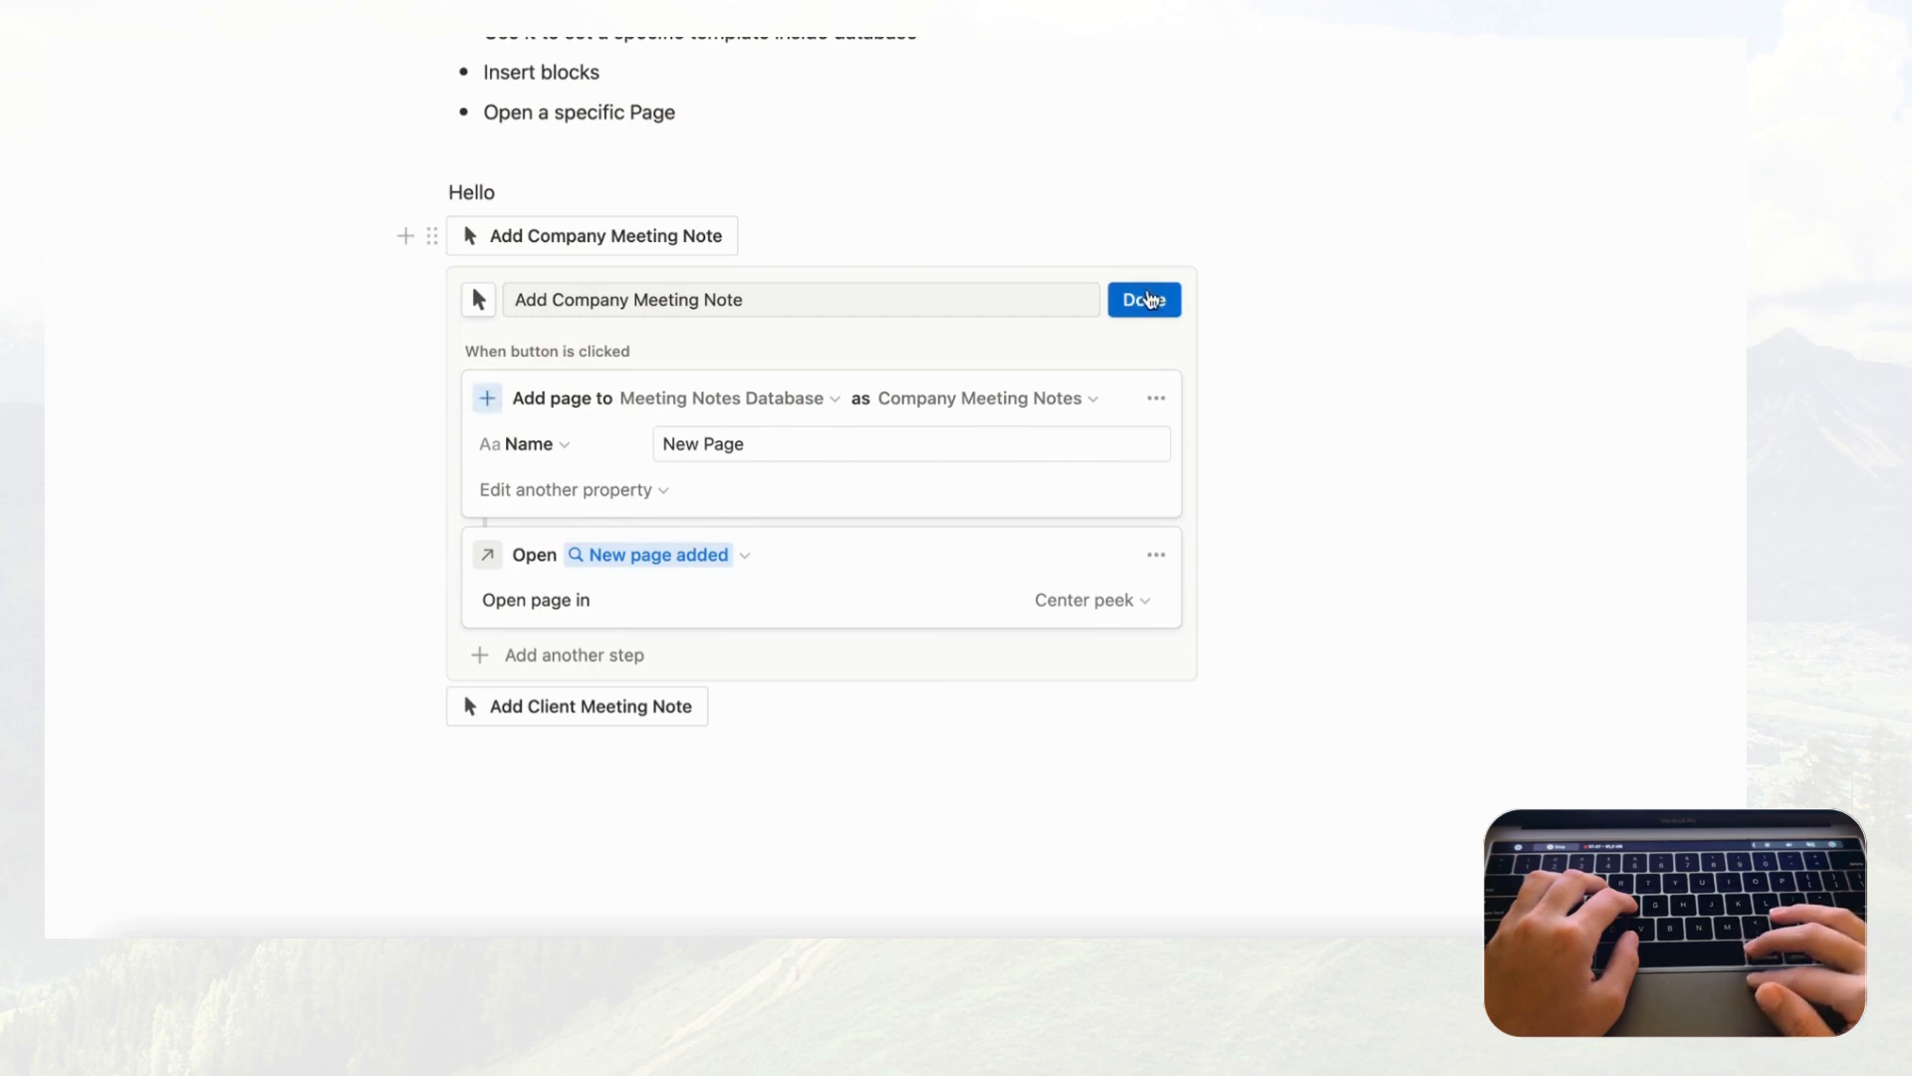
pyautogui.click(1151, 301)
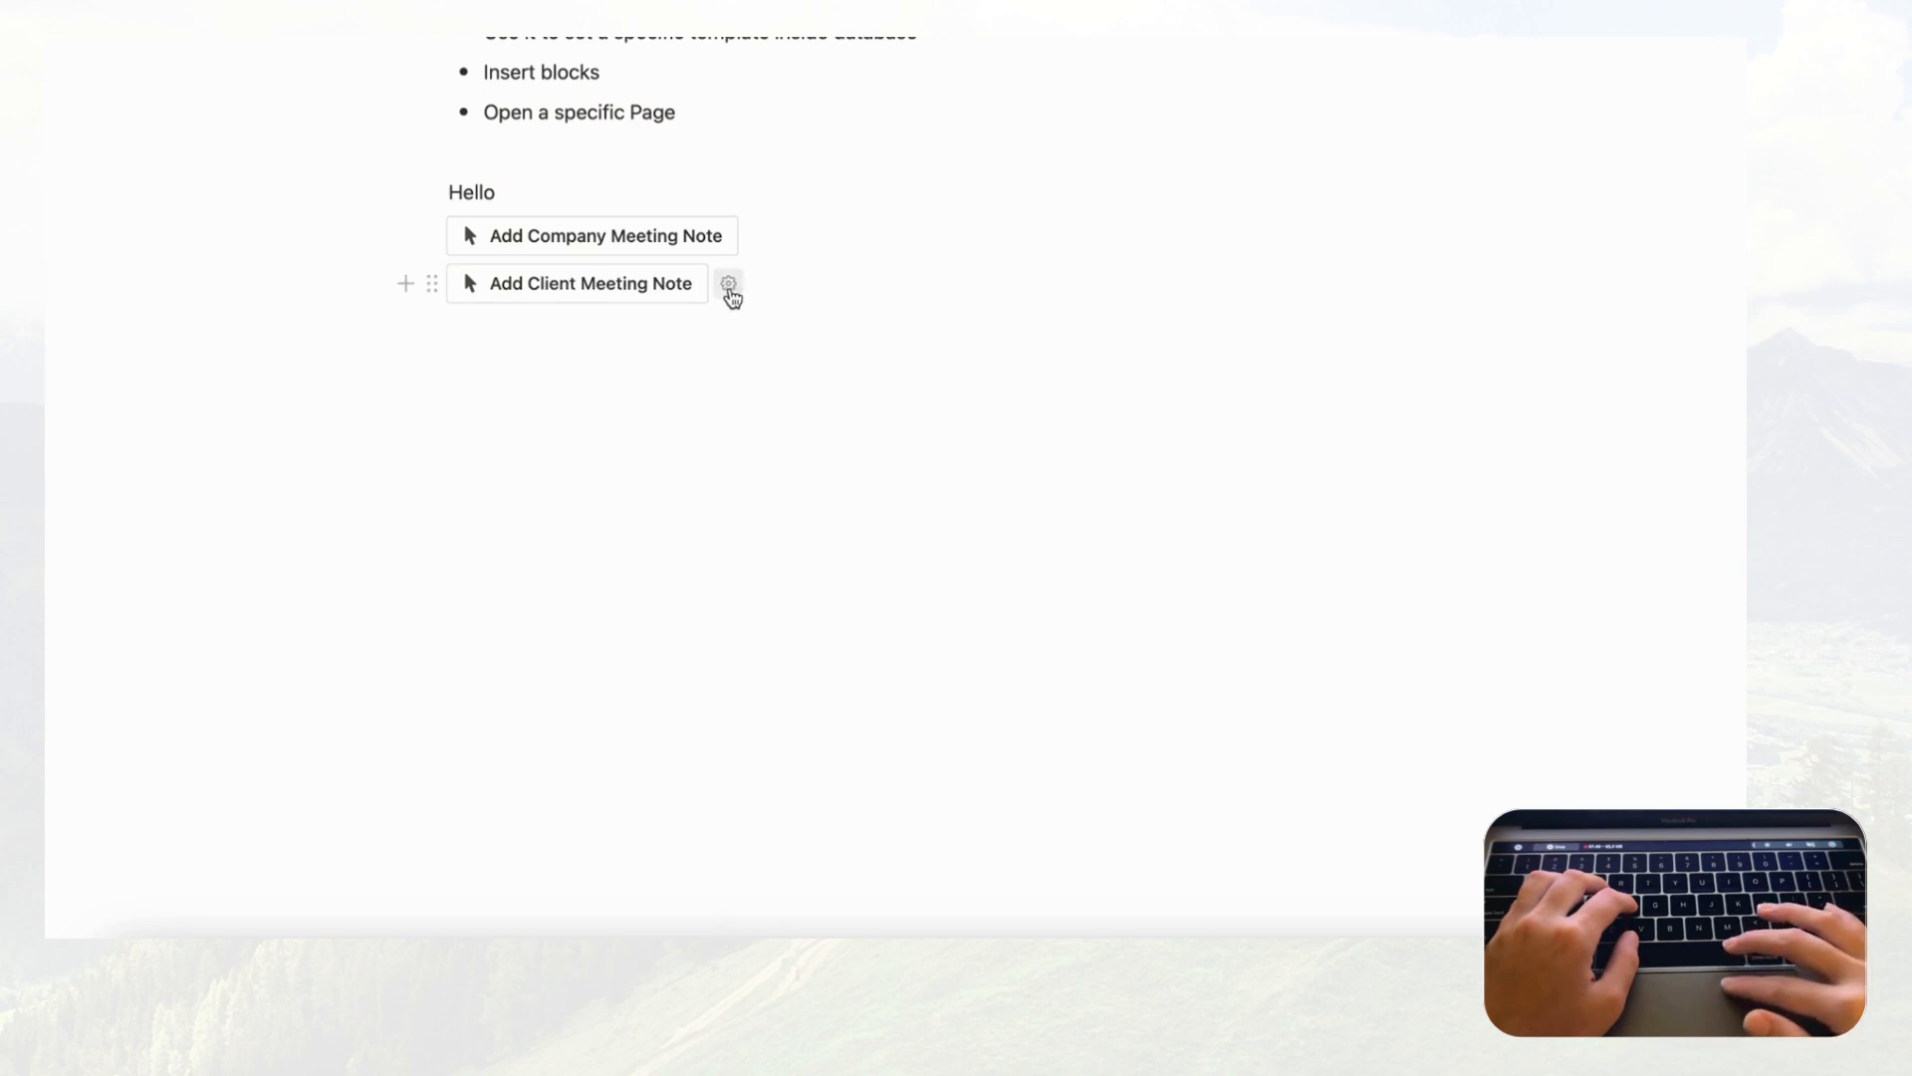
# Step: Make the Add Client Meeting Note button use the Client Meeting Note template, remove its Tags property, and save it
pyautogui.click(728, 286)
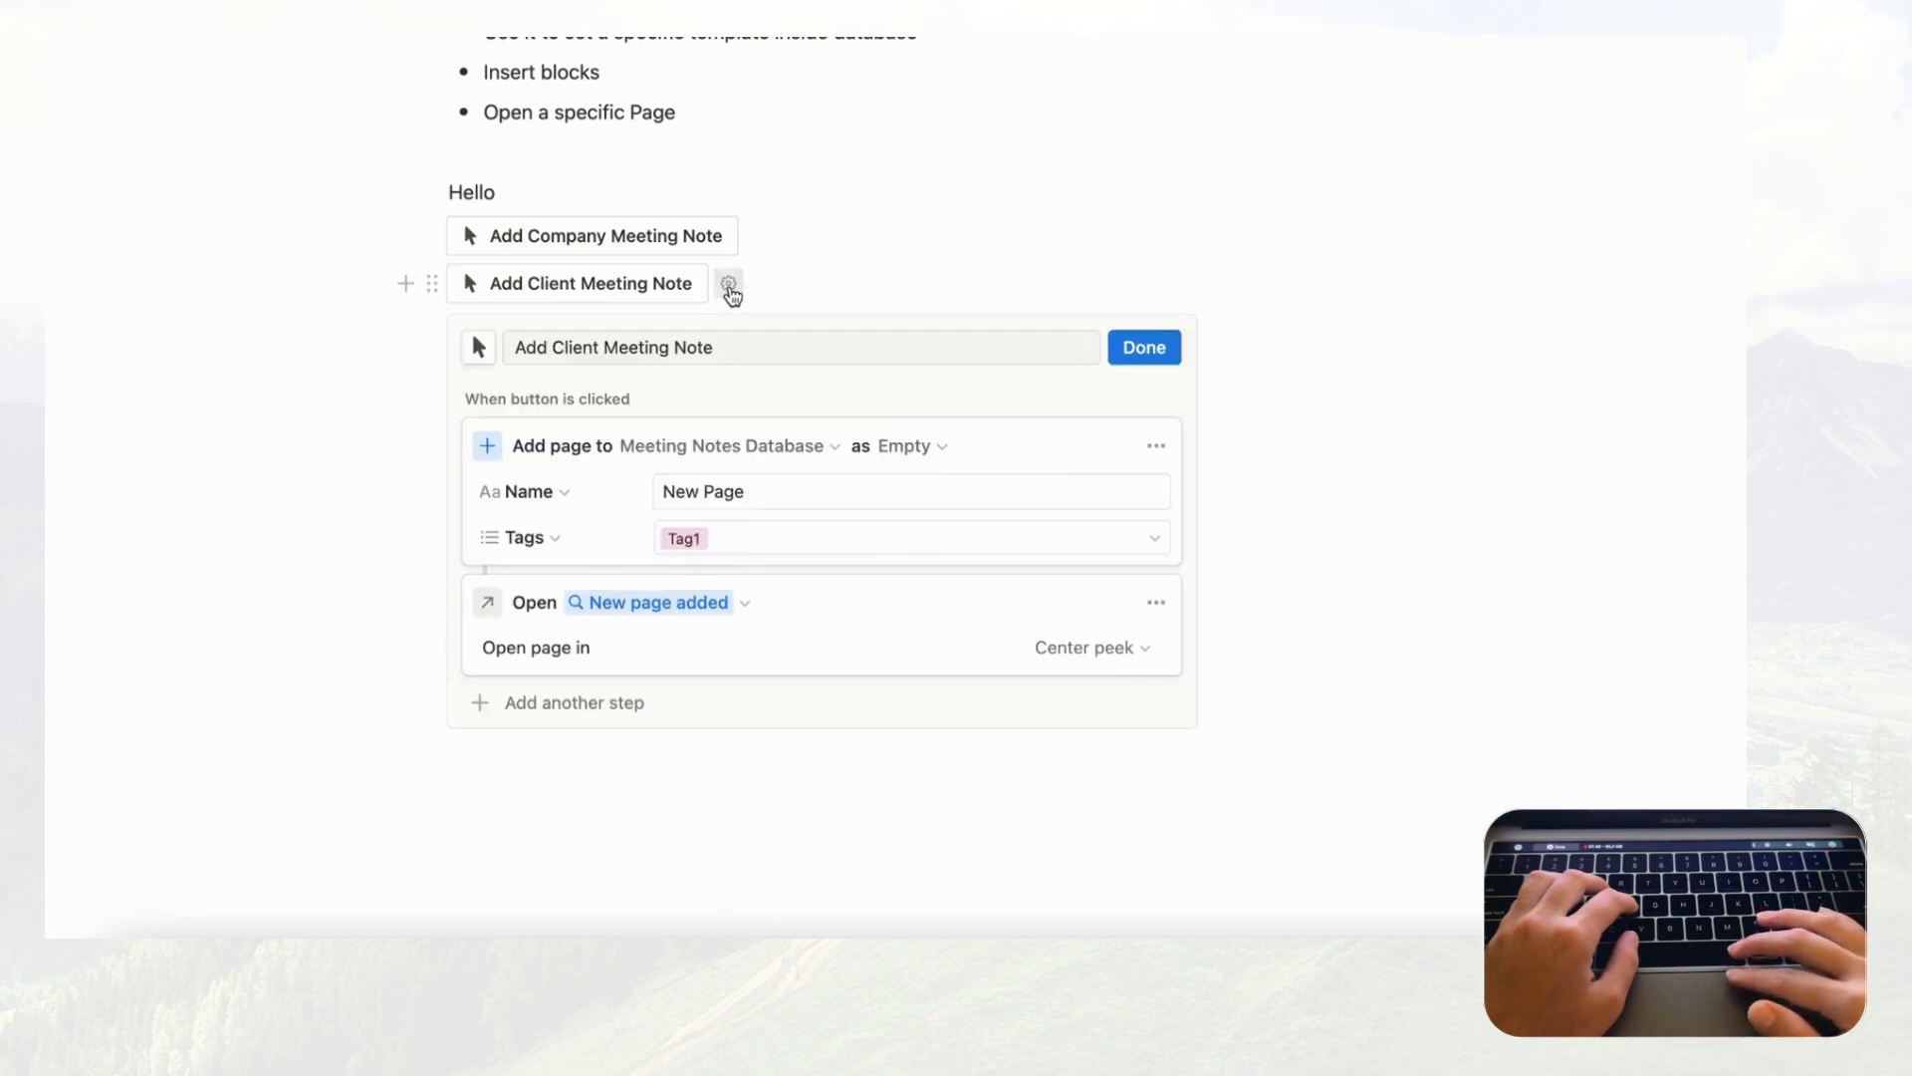
pyautogui.click(925, 456)
pyautogui.click(847, 559)
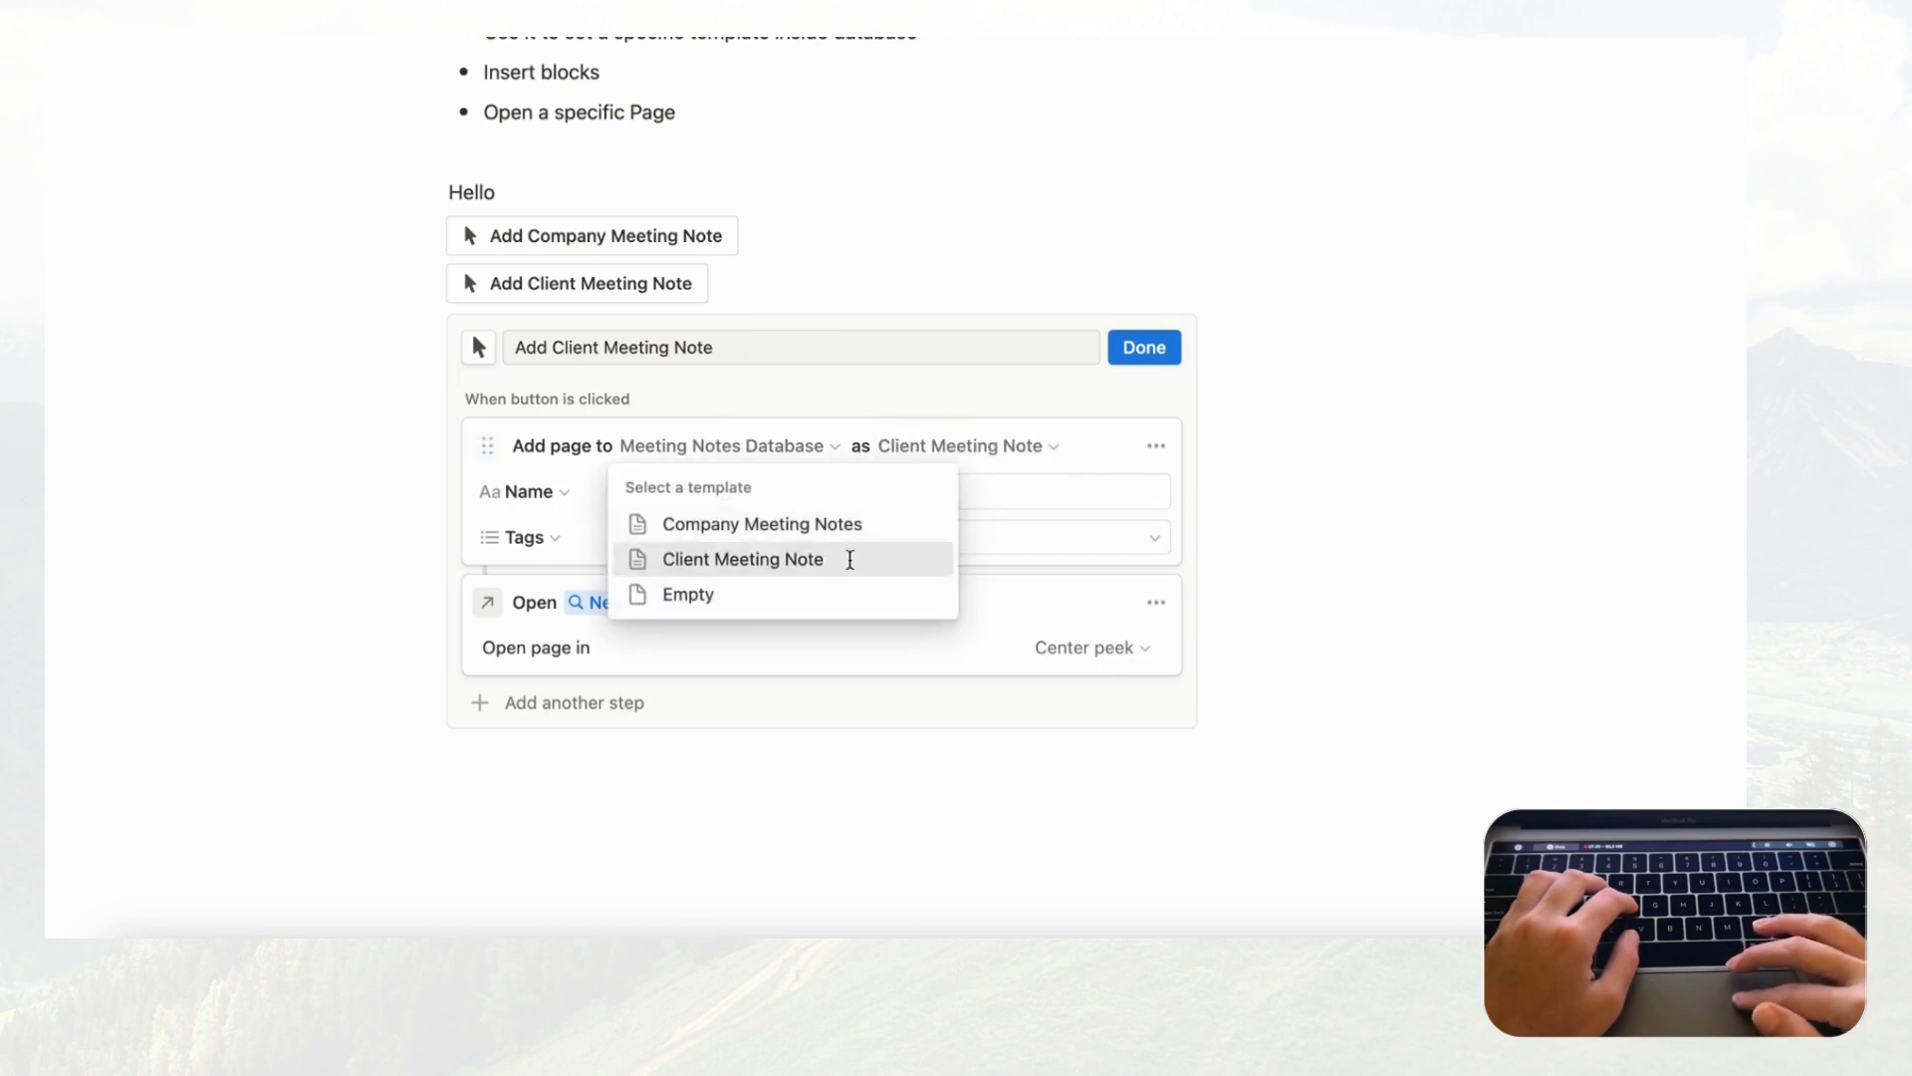
pyautogui.click(554, 538)
pyautogui.click(431, 585)
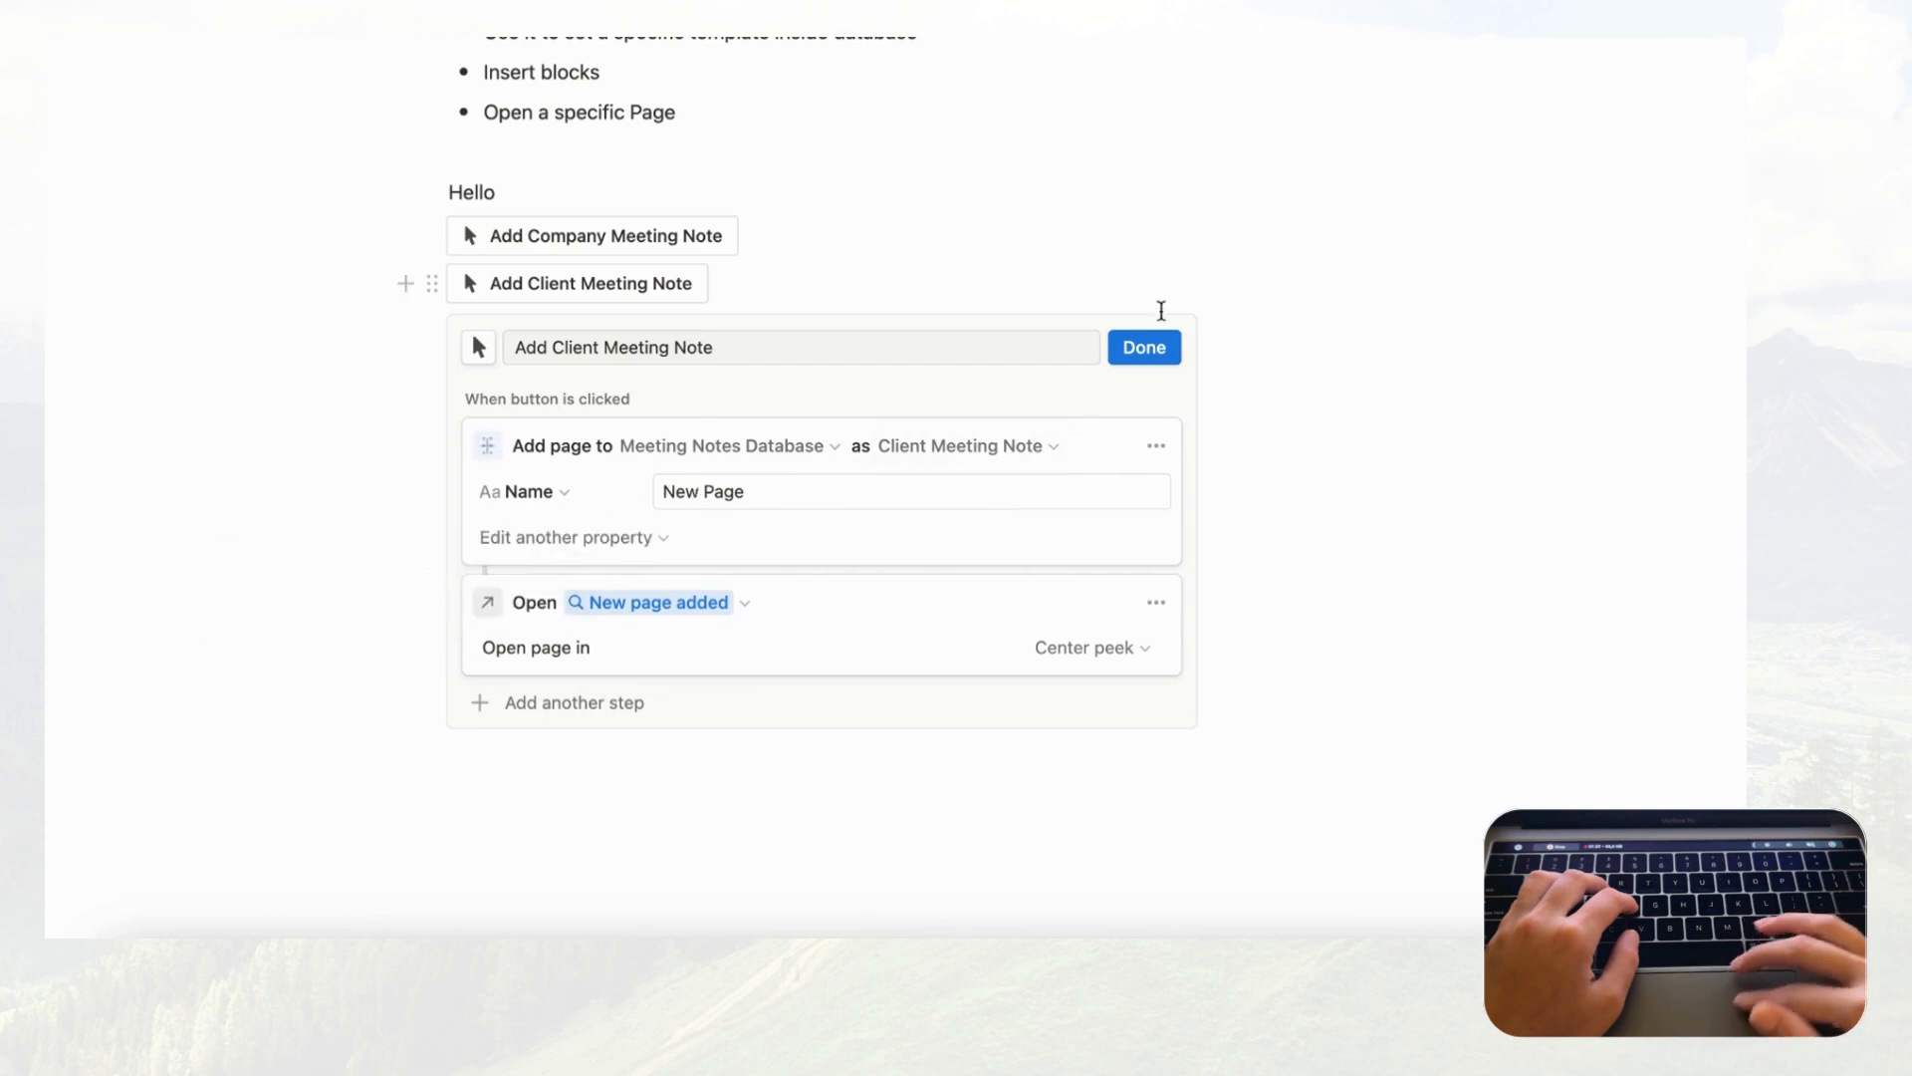
pyautogui.click(1152, 343)
# Step: Test the Add Company Meeting Note and Add Client Meeting Note buttons, closing each page they create
pyautogui.scroll(3, 895, 474)
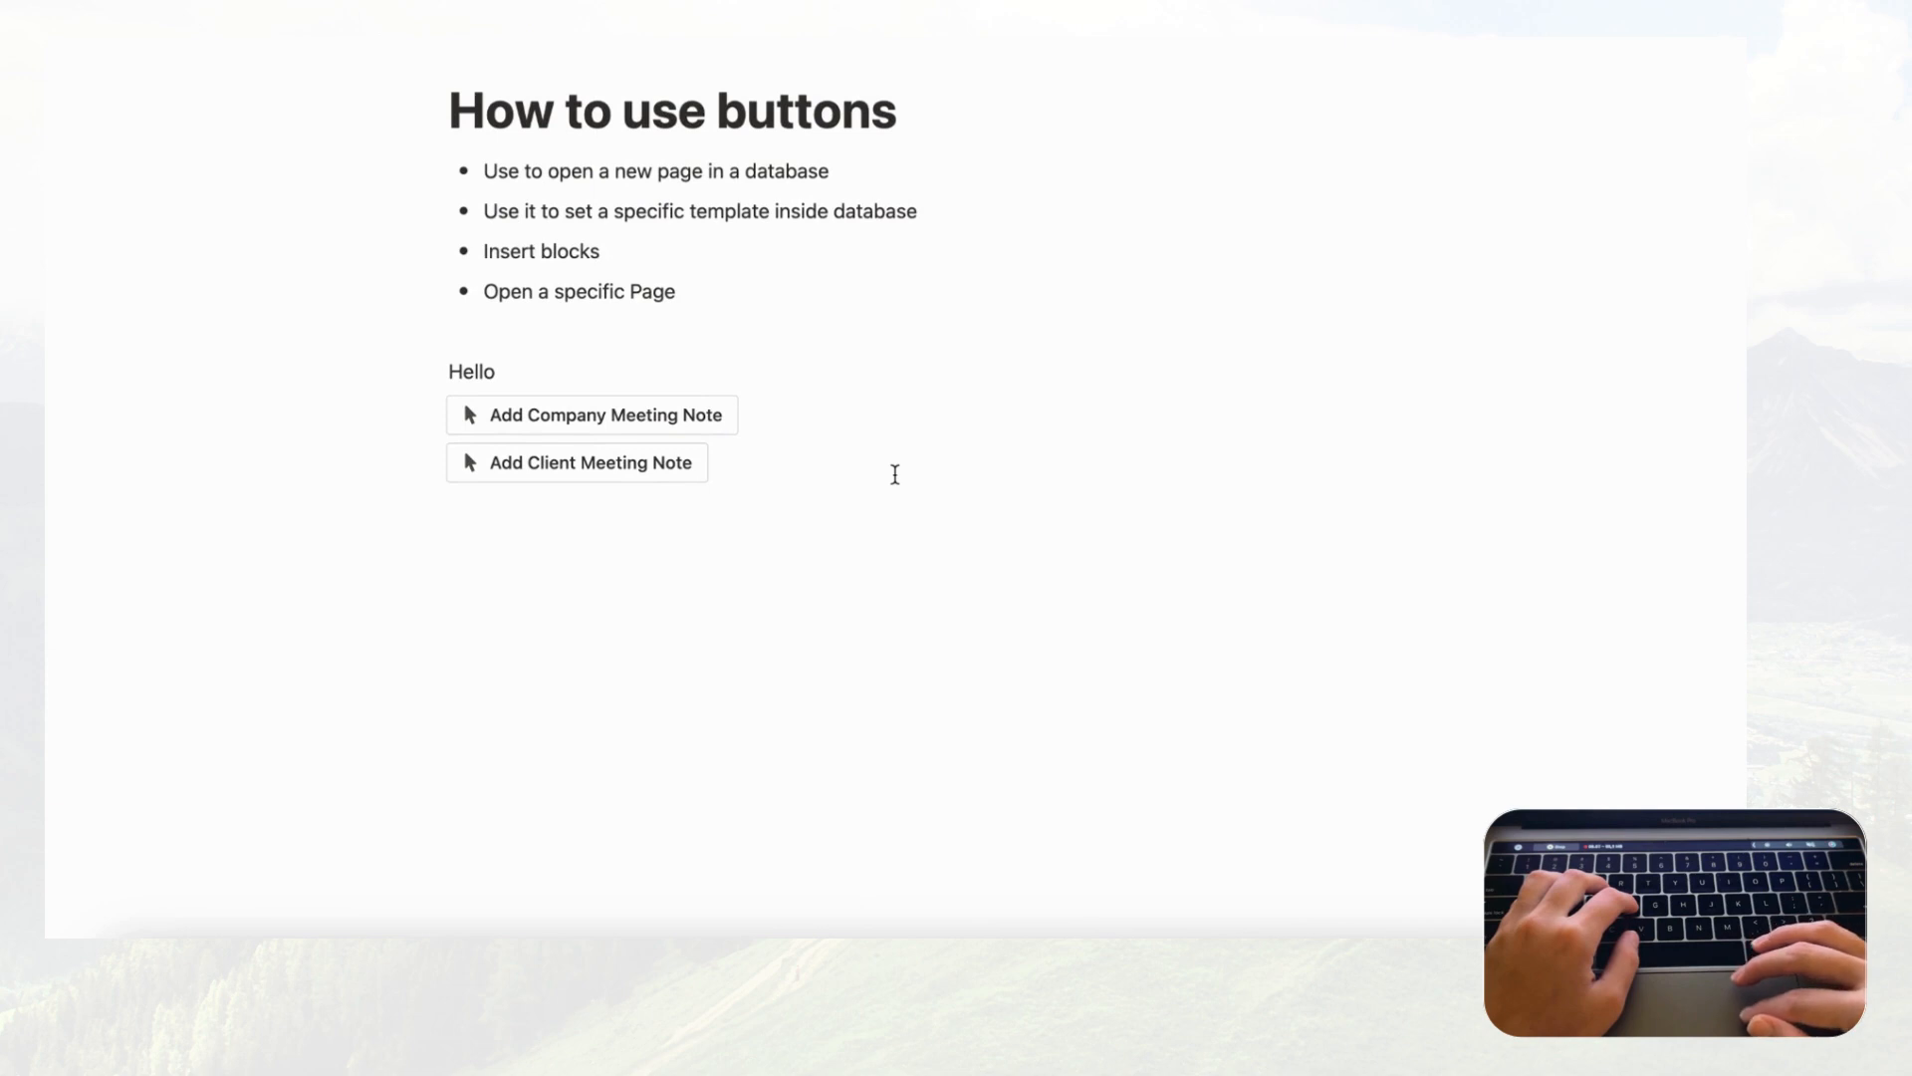
pyautogui.click(717, 426)
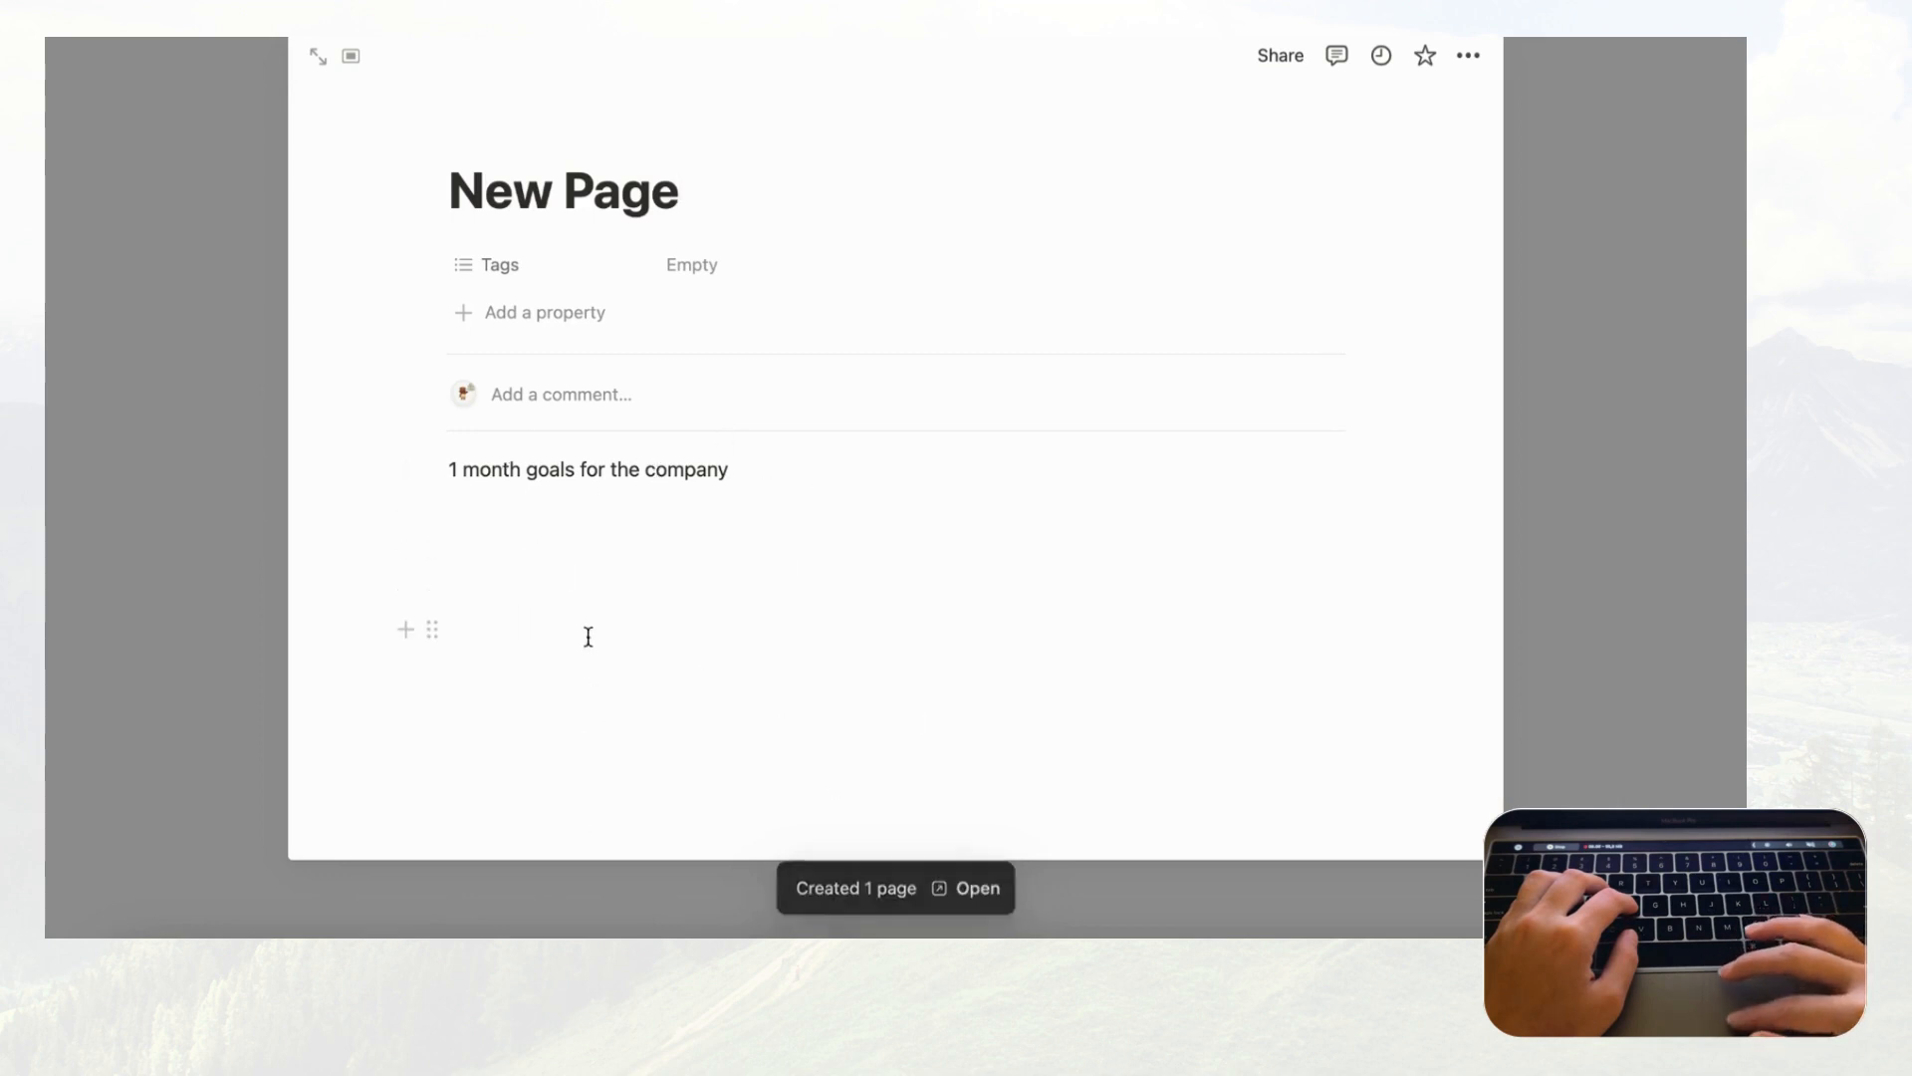
pyautogui.click(228, 214)
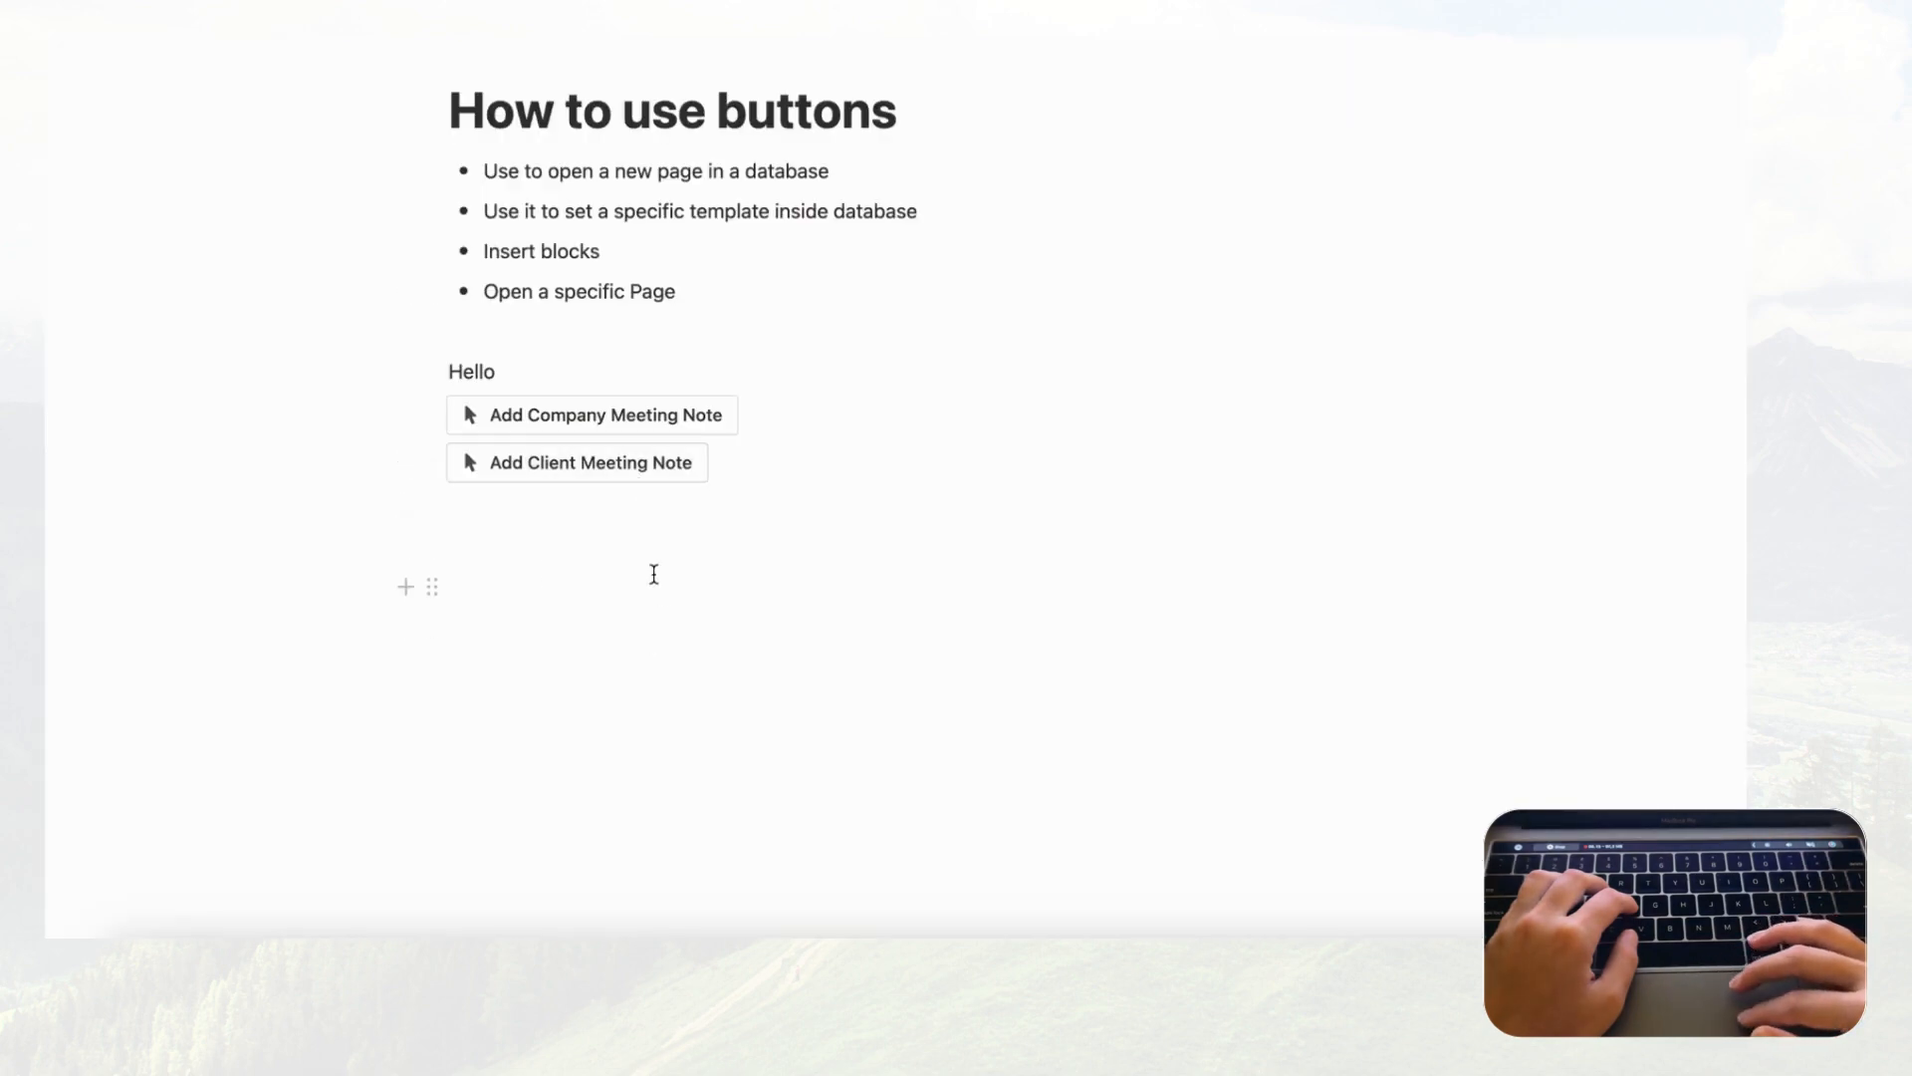
pyautogui.click(608, 476)
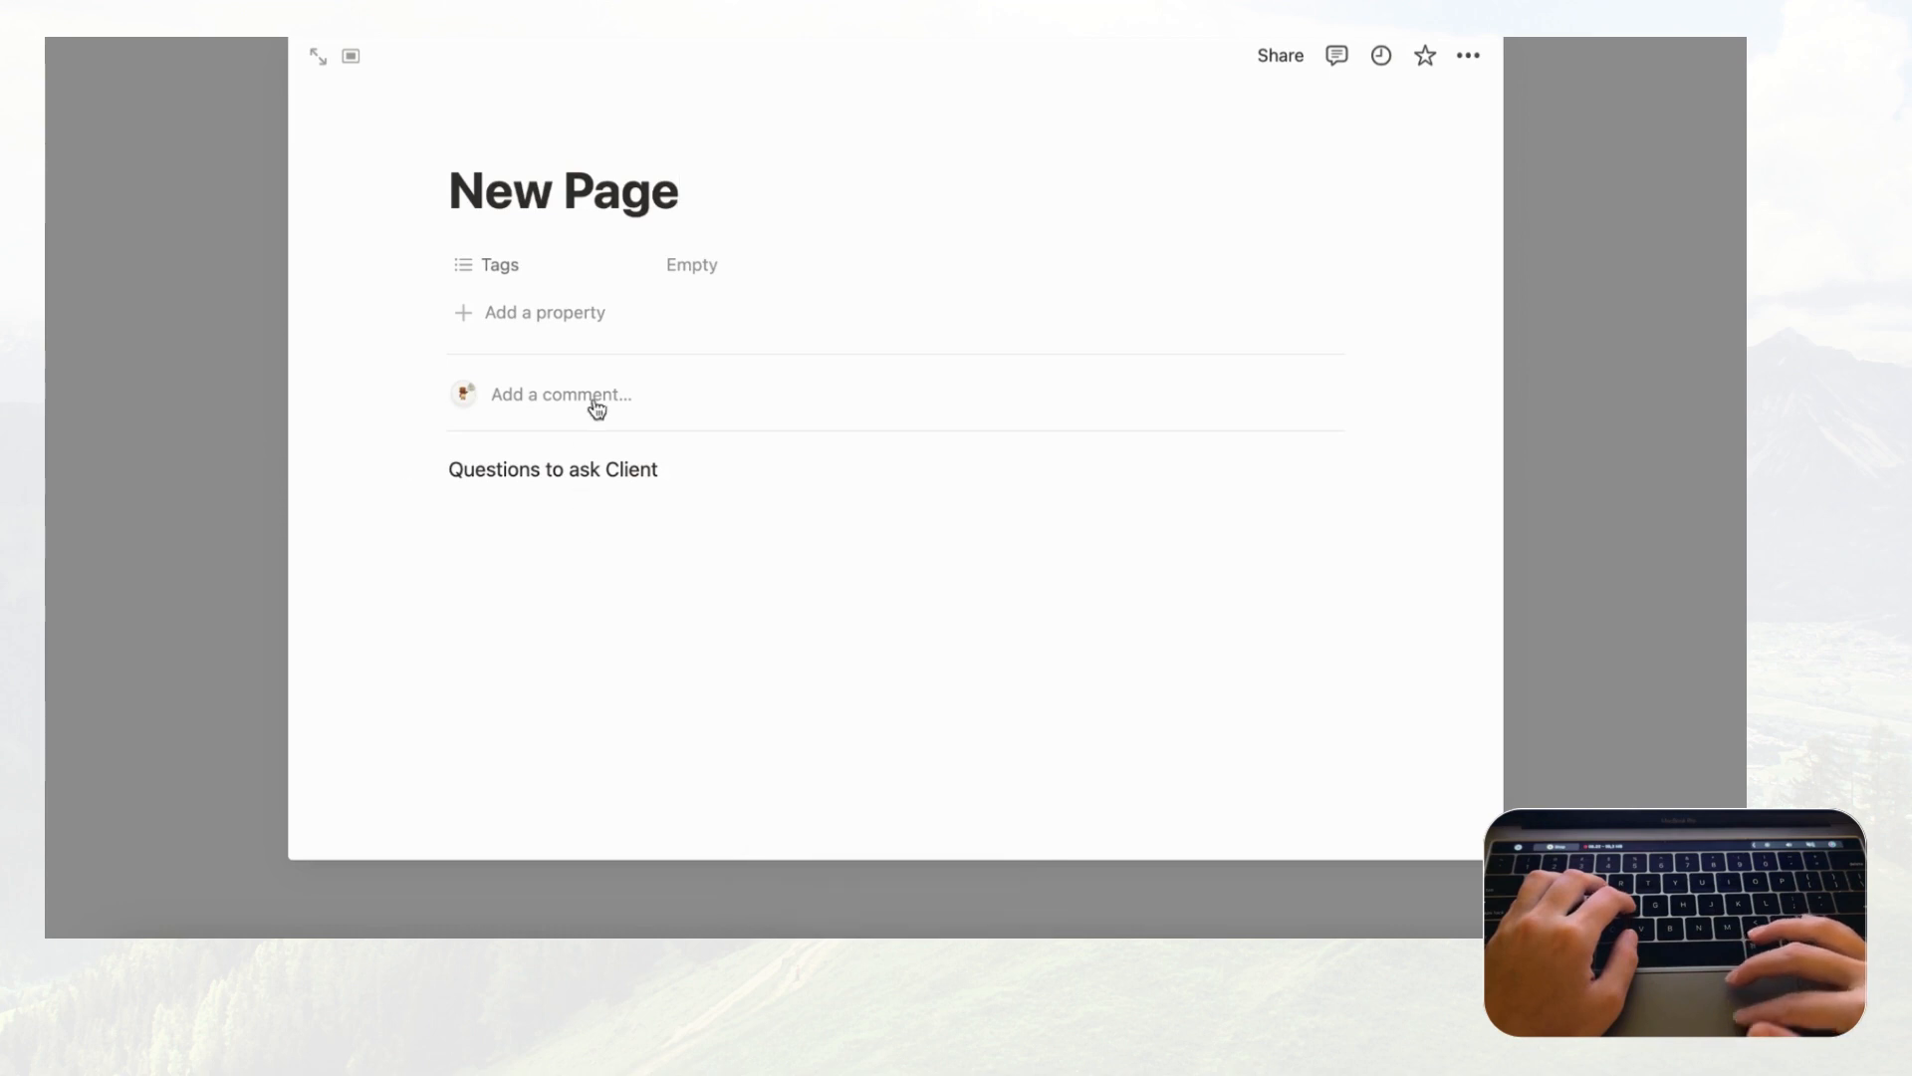
pyautogui.click(249, 237)
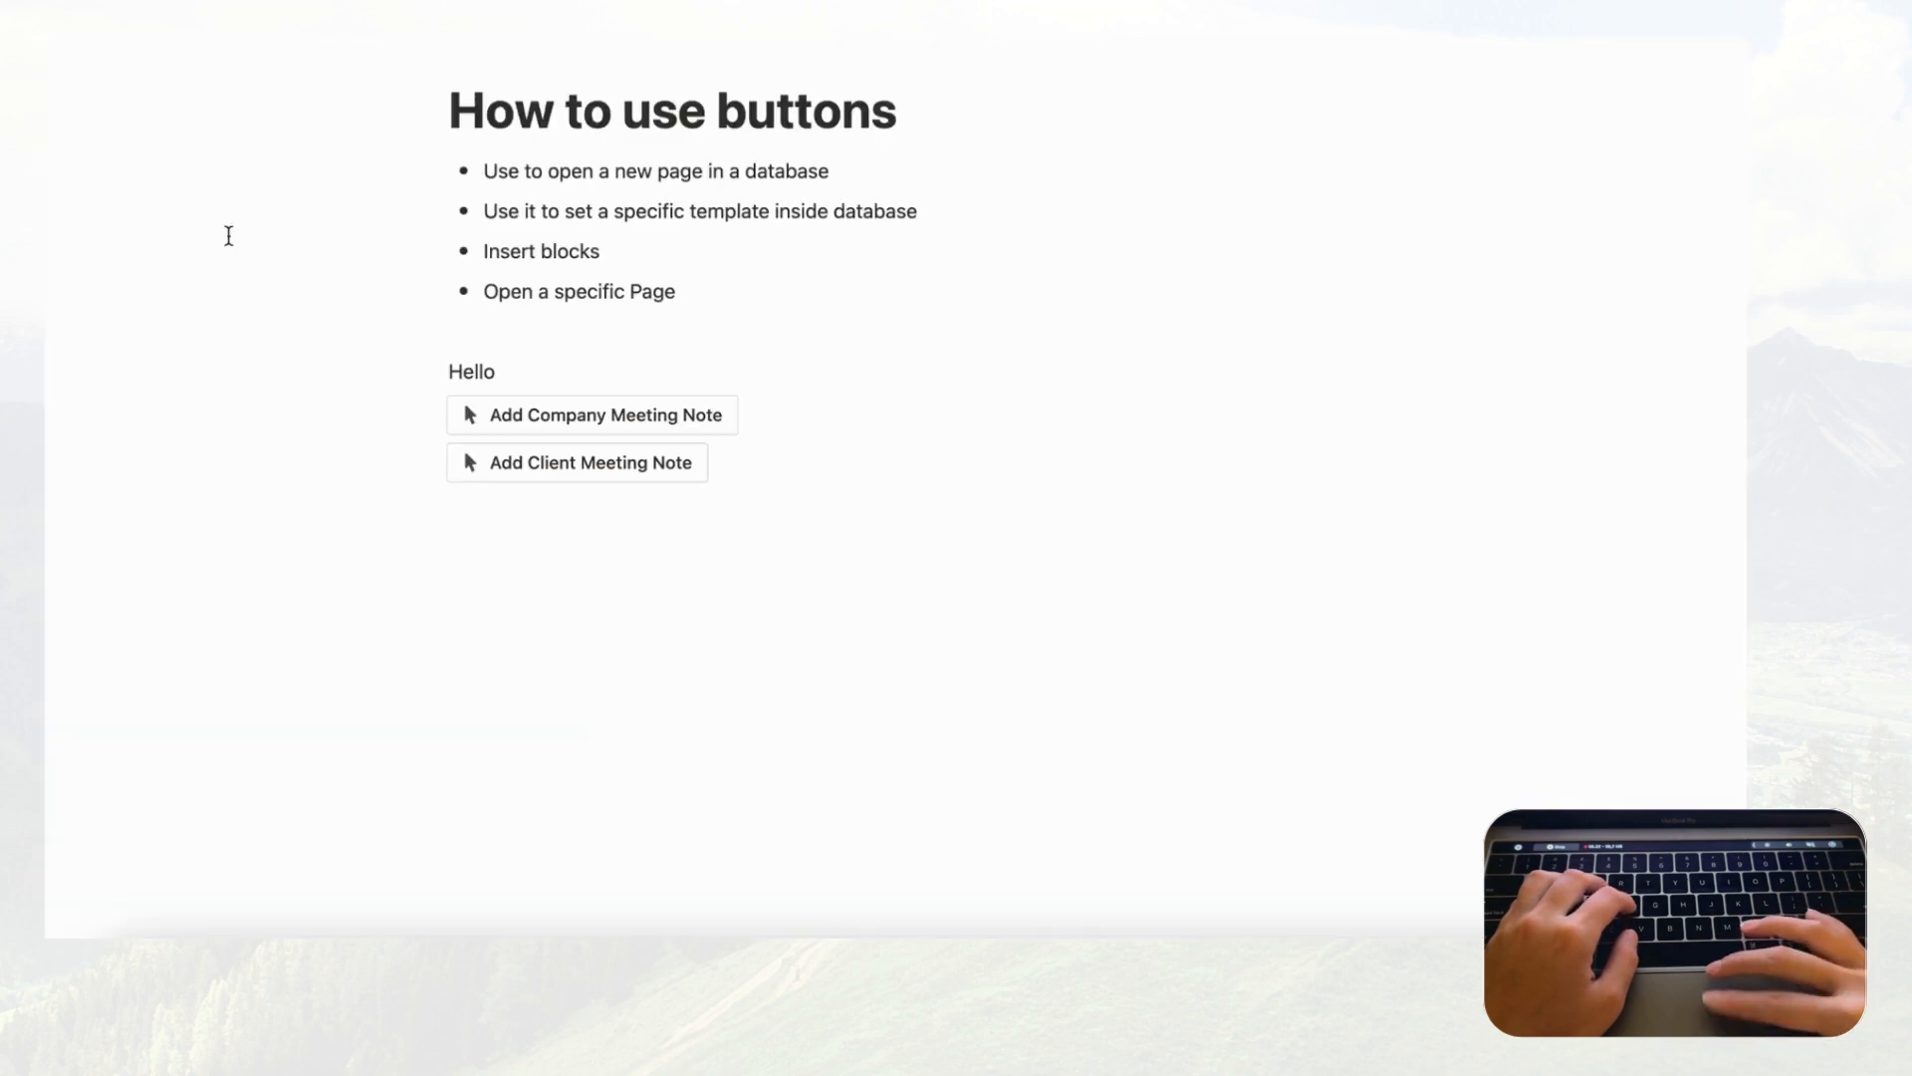
# Step: Review the list of templates available for Meeting Notes Database, then close it
pyautogui.scroll(-10, 717, 602)
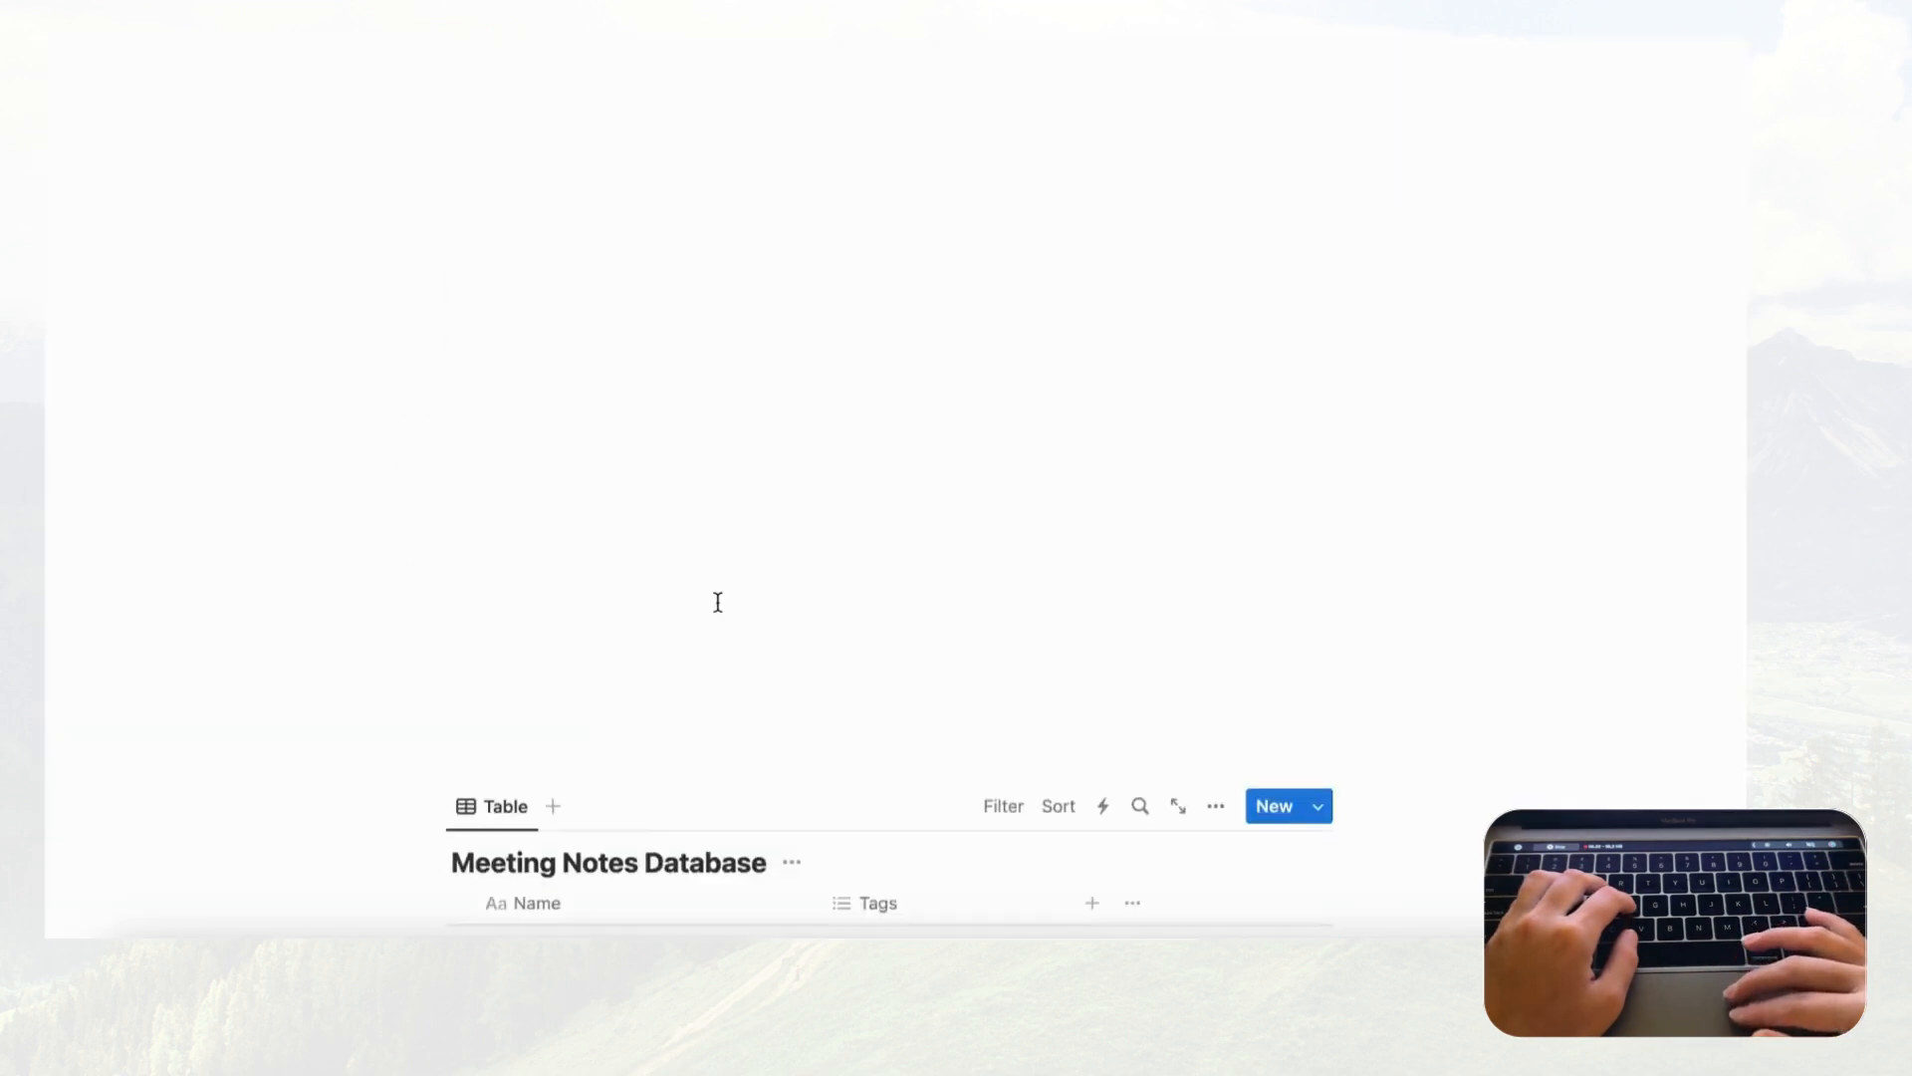
pyautogui.click(1316, 374)
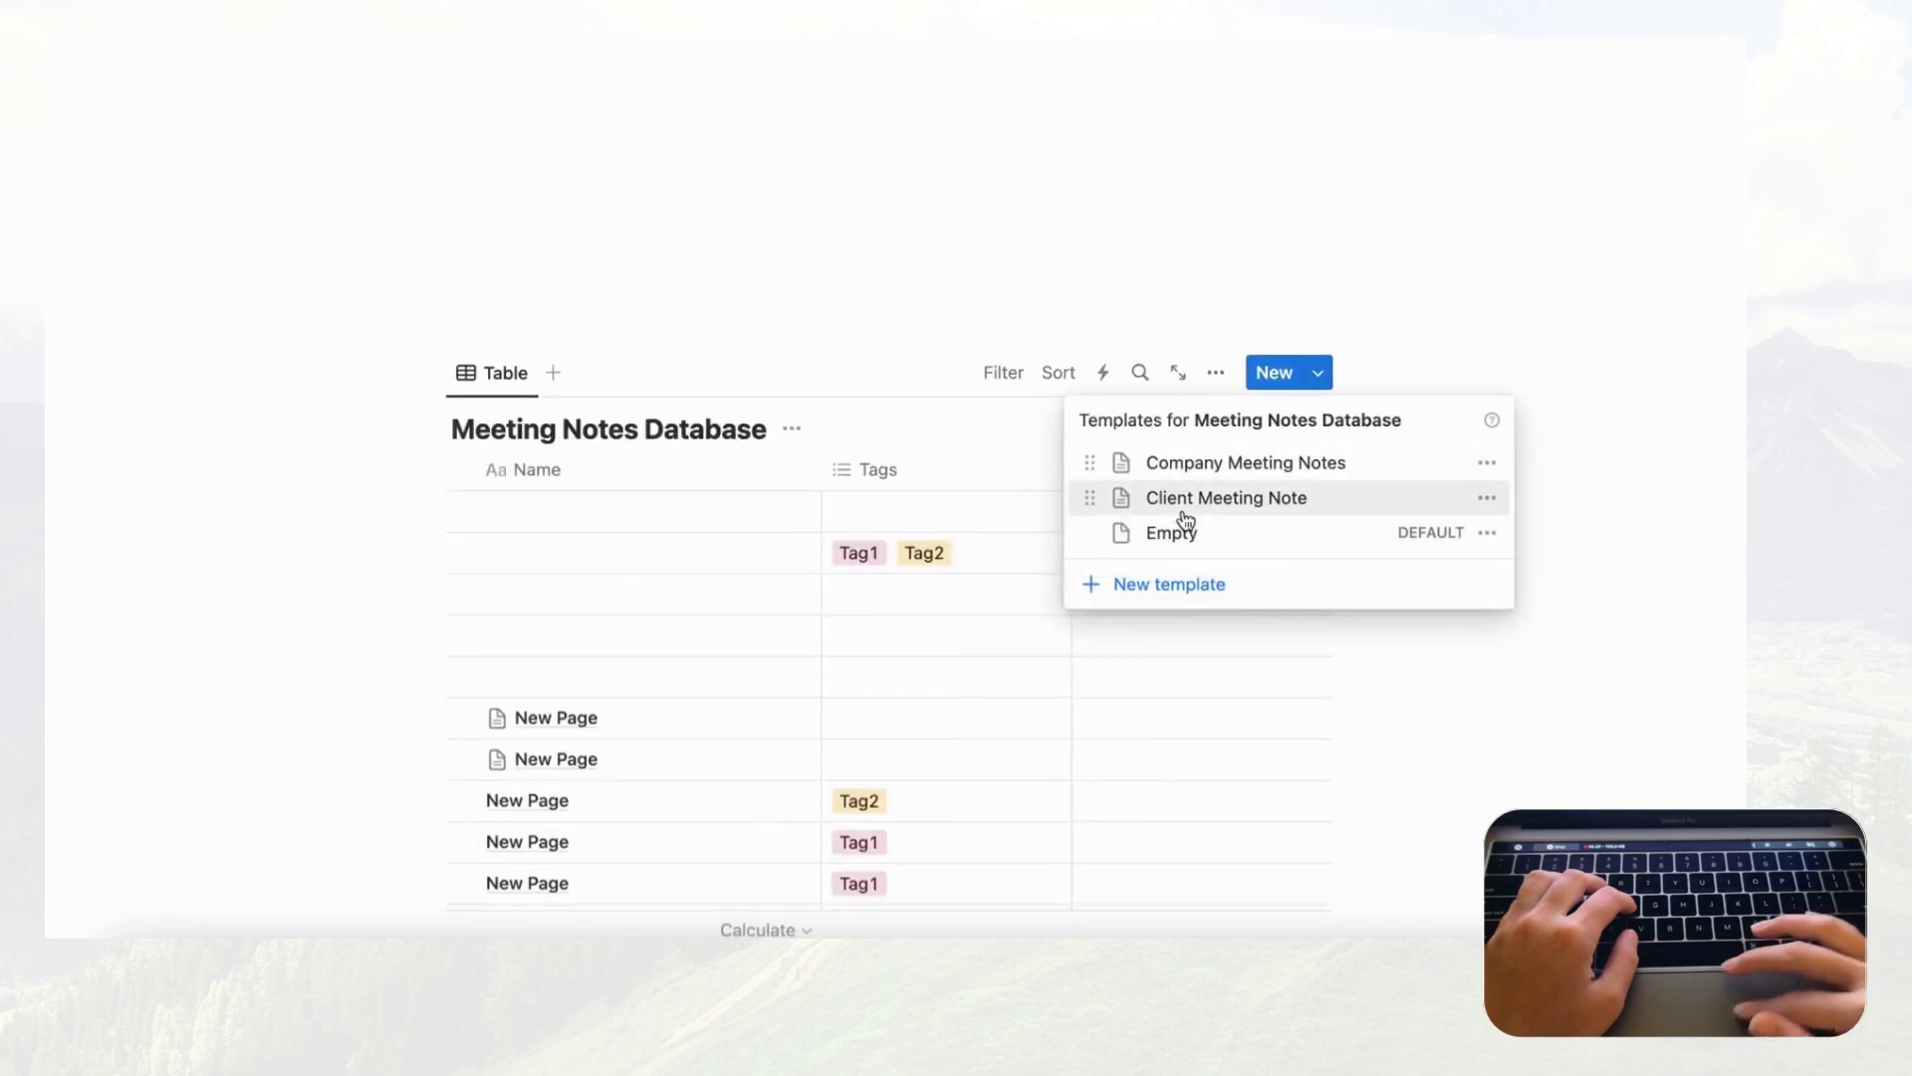
pyautogui.click(876, 292)
# Step: Add a Show confirmation step at the end of the Add Company Meeting Note button's actions and save the button
pyautogui.scroll(10, 914, 427)
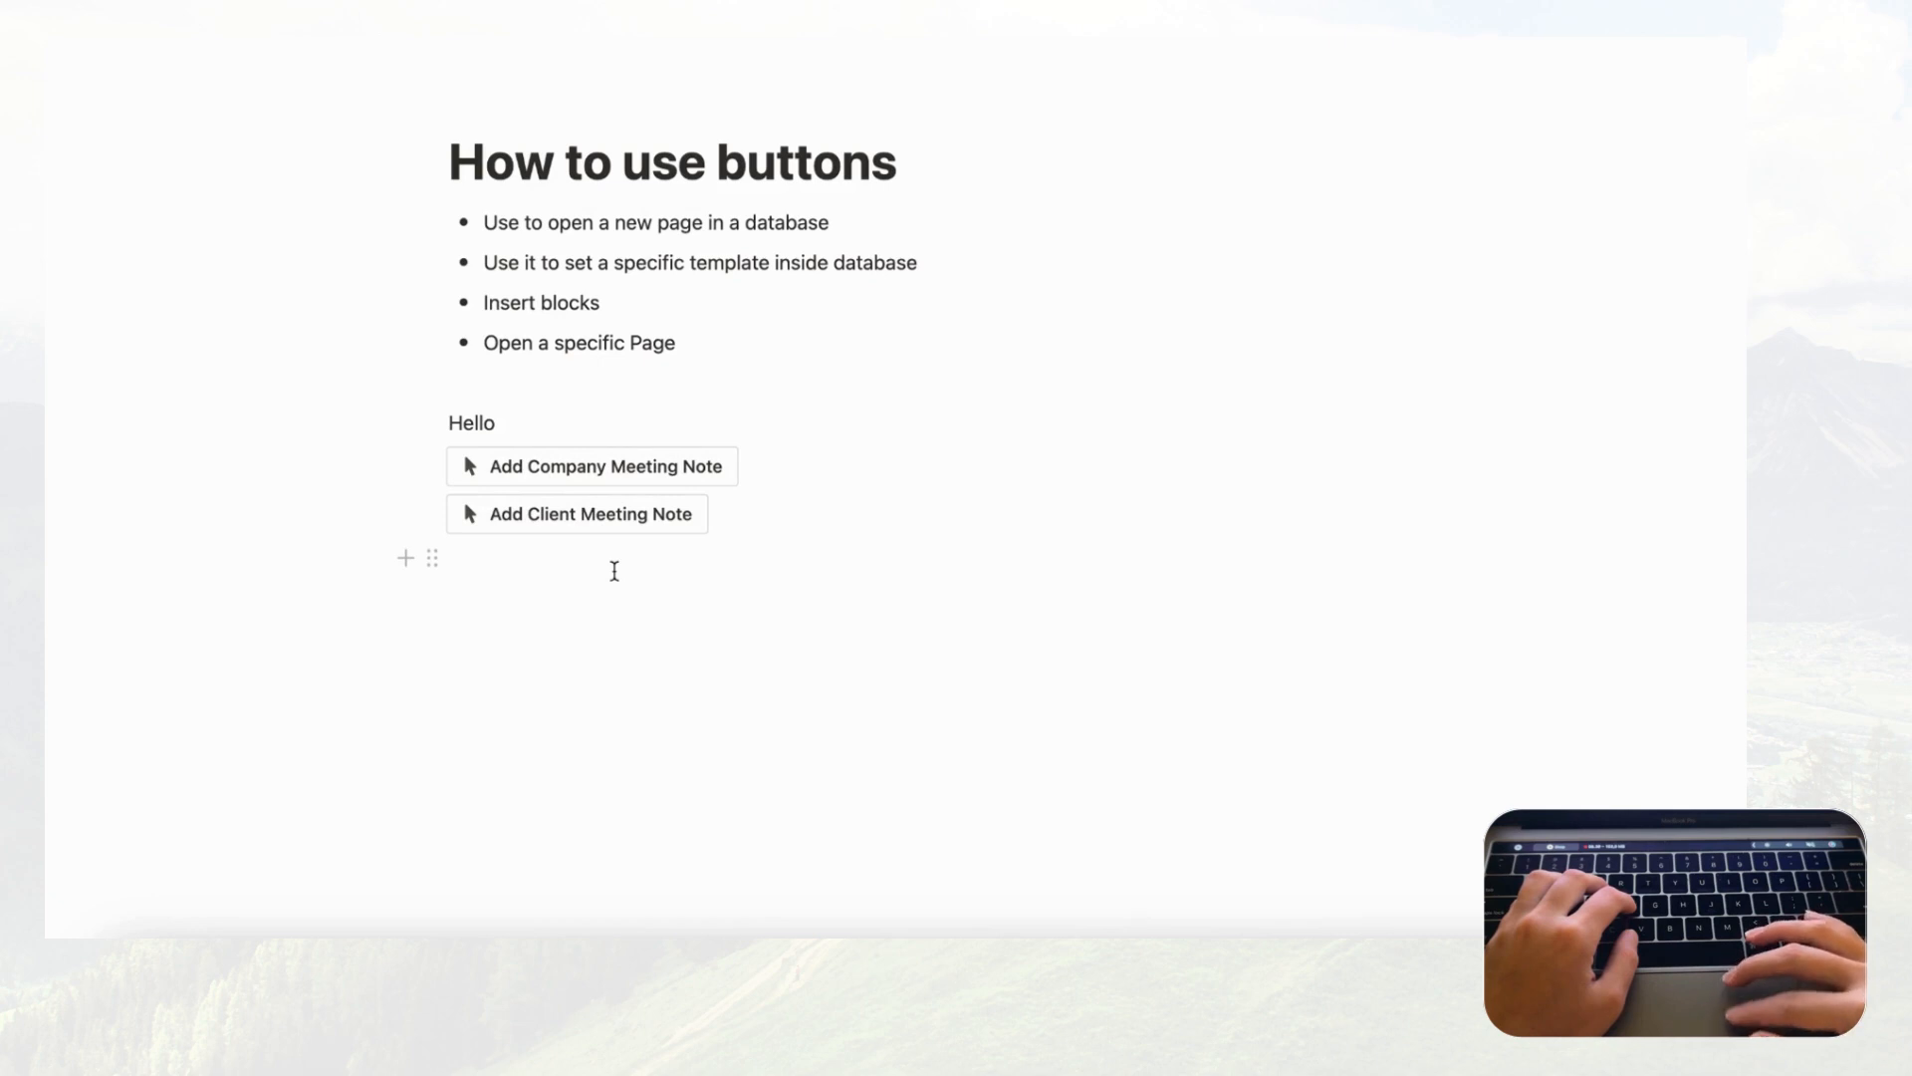
pyautogui.click(759, 468)
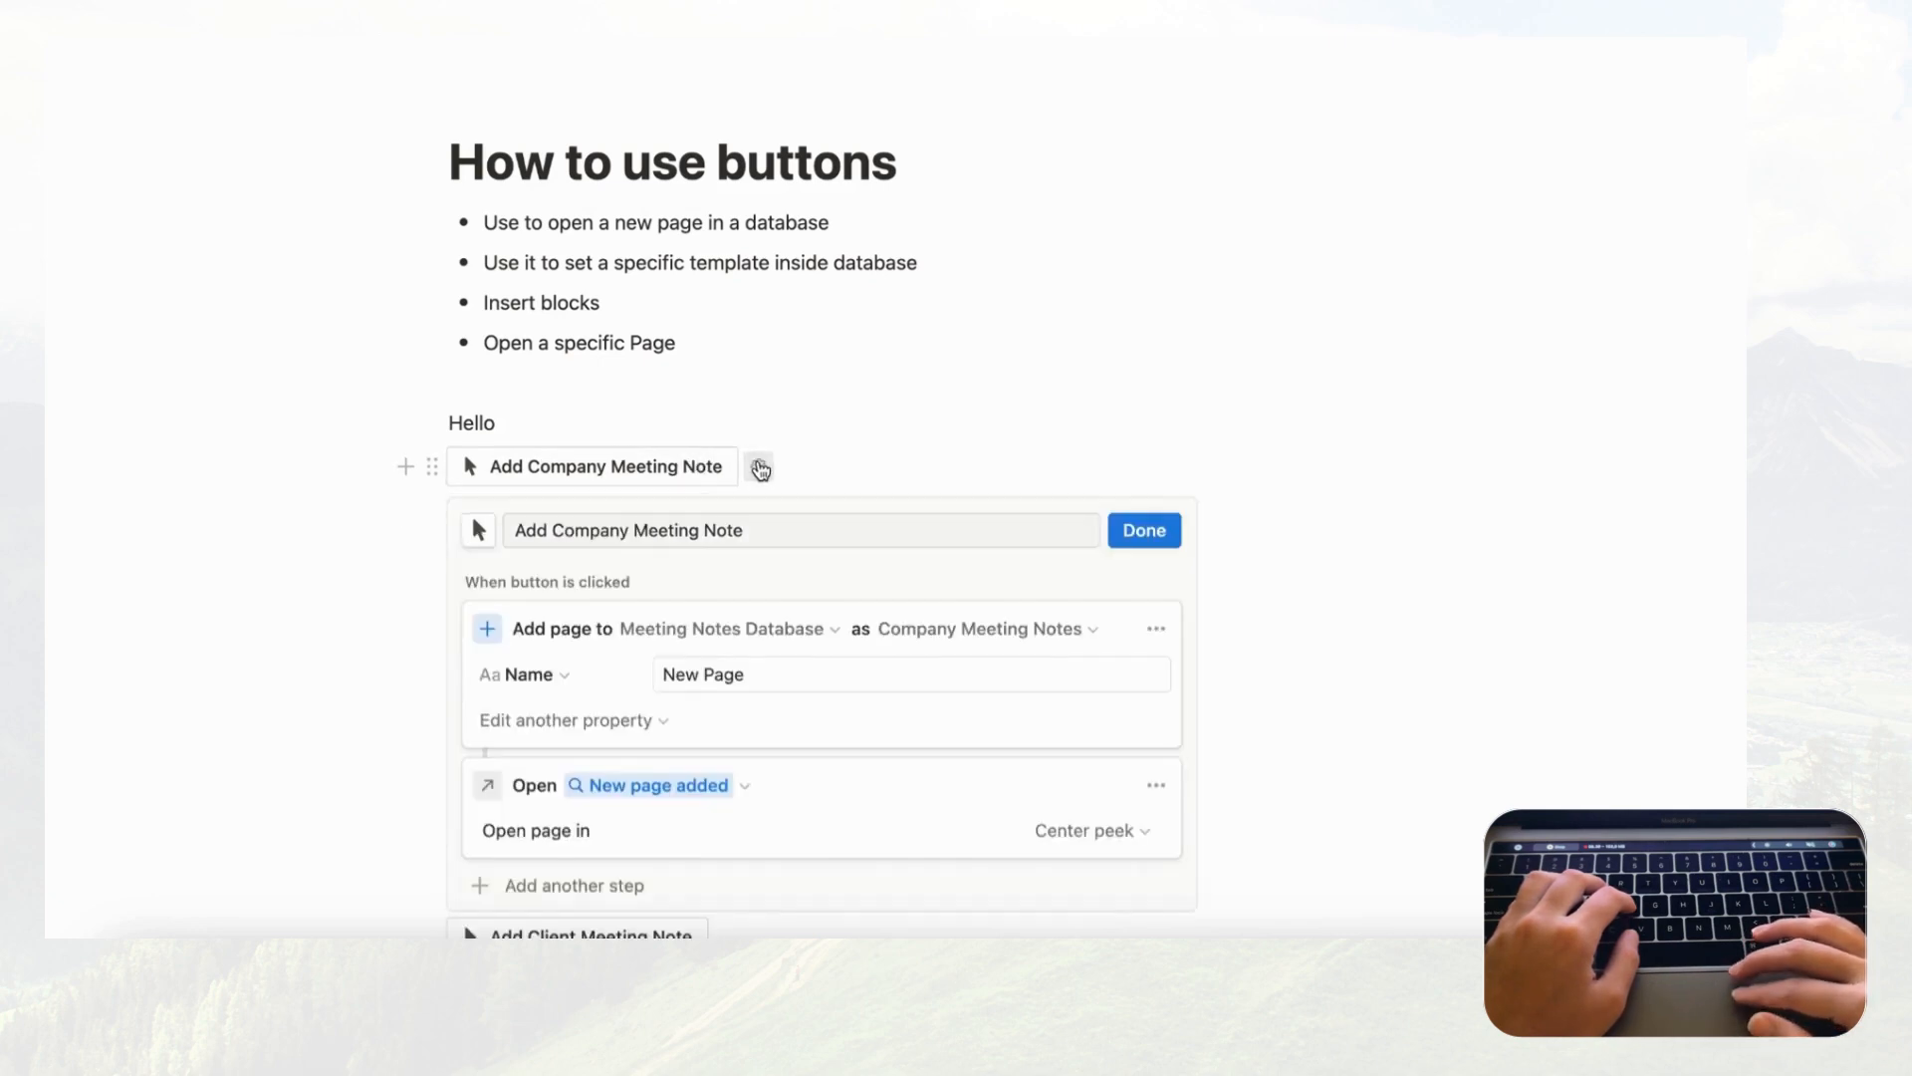
pyautogui.scroll(-4, 760, 468)
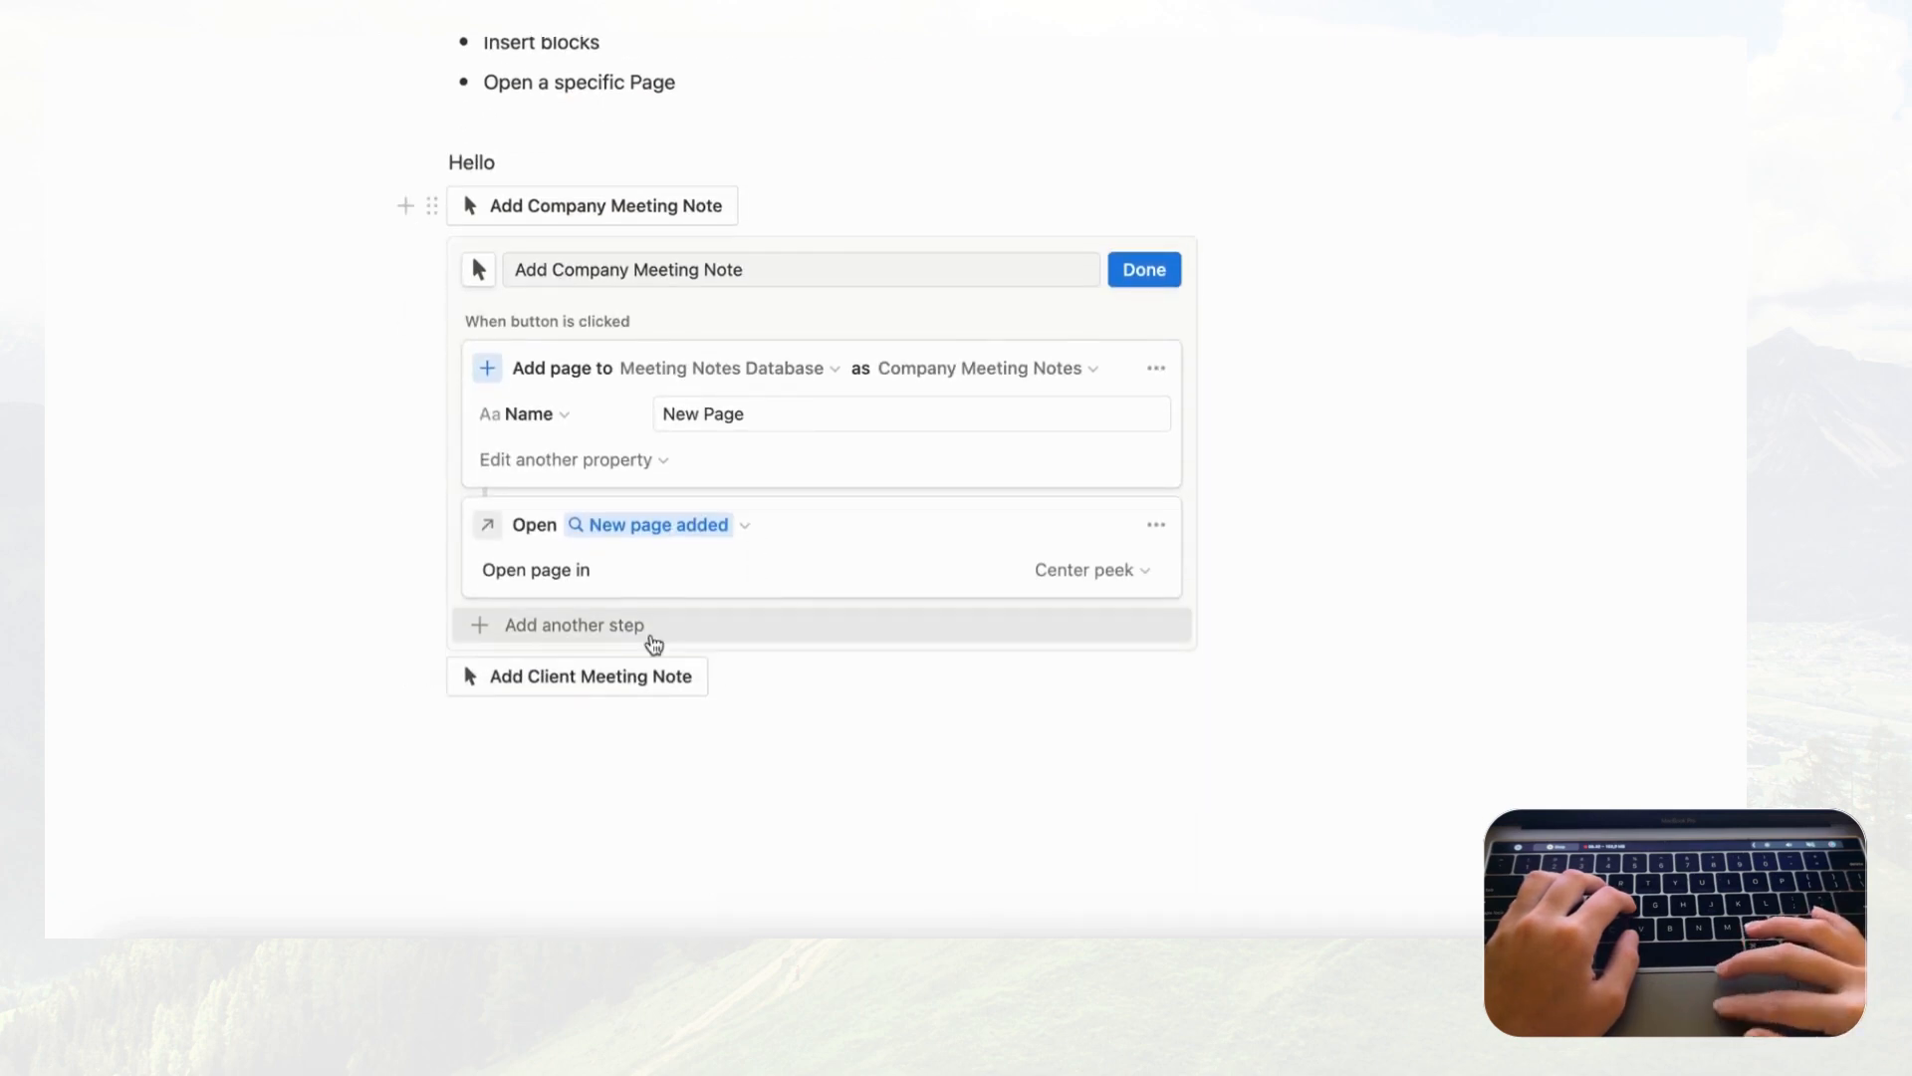
pyautogui.click(1156, 368)
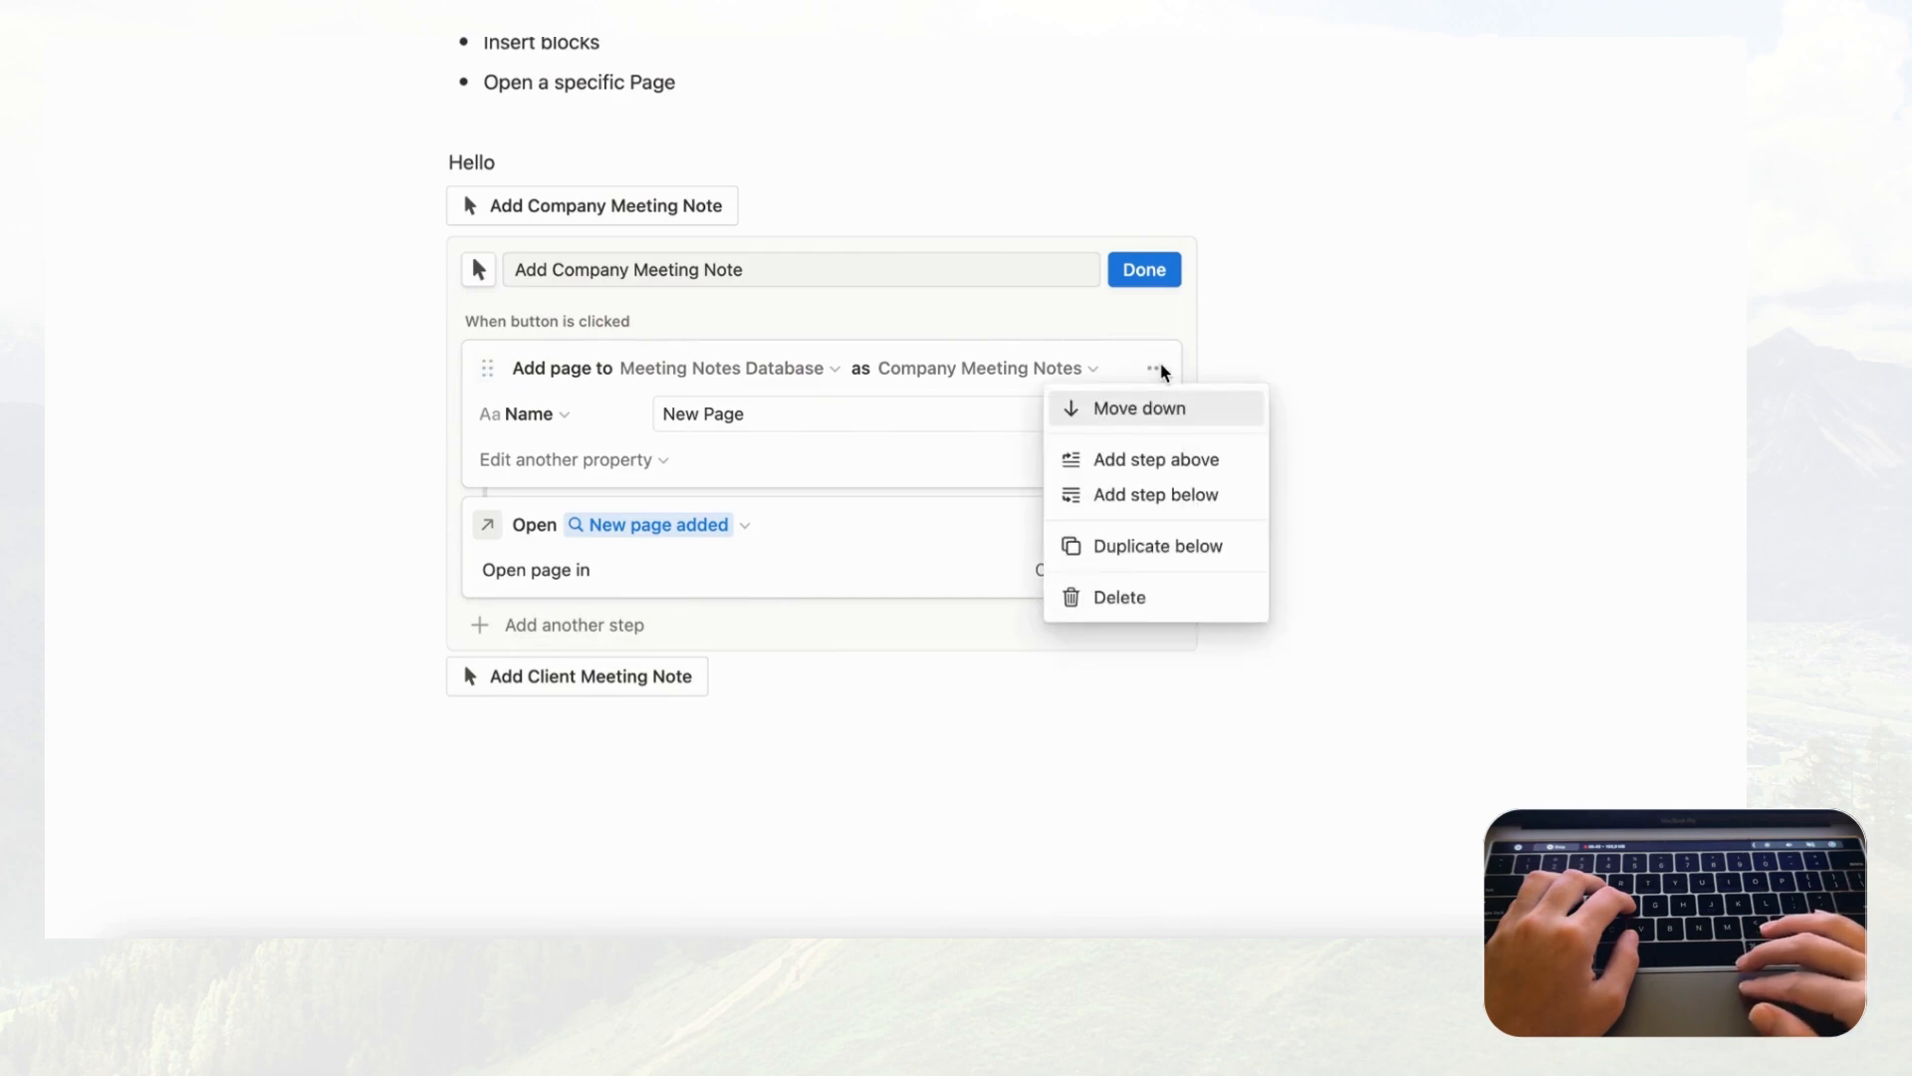
pyautogui.click(1124, 321)
pyautogui.click(619, 626)
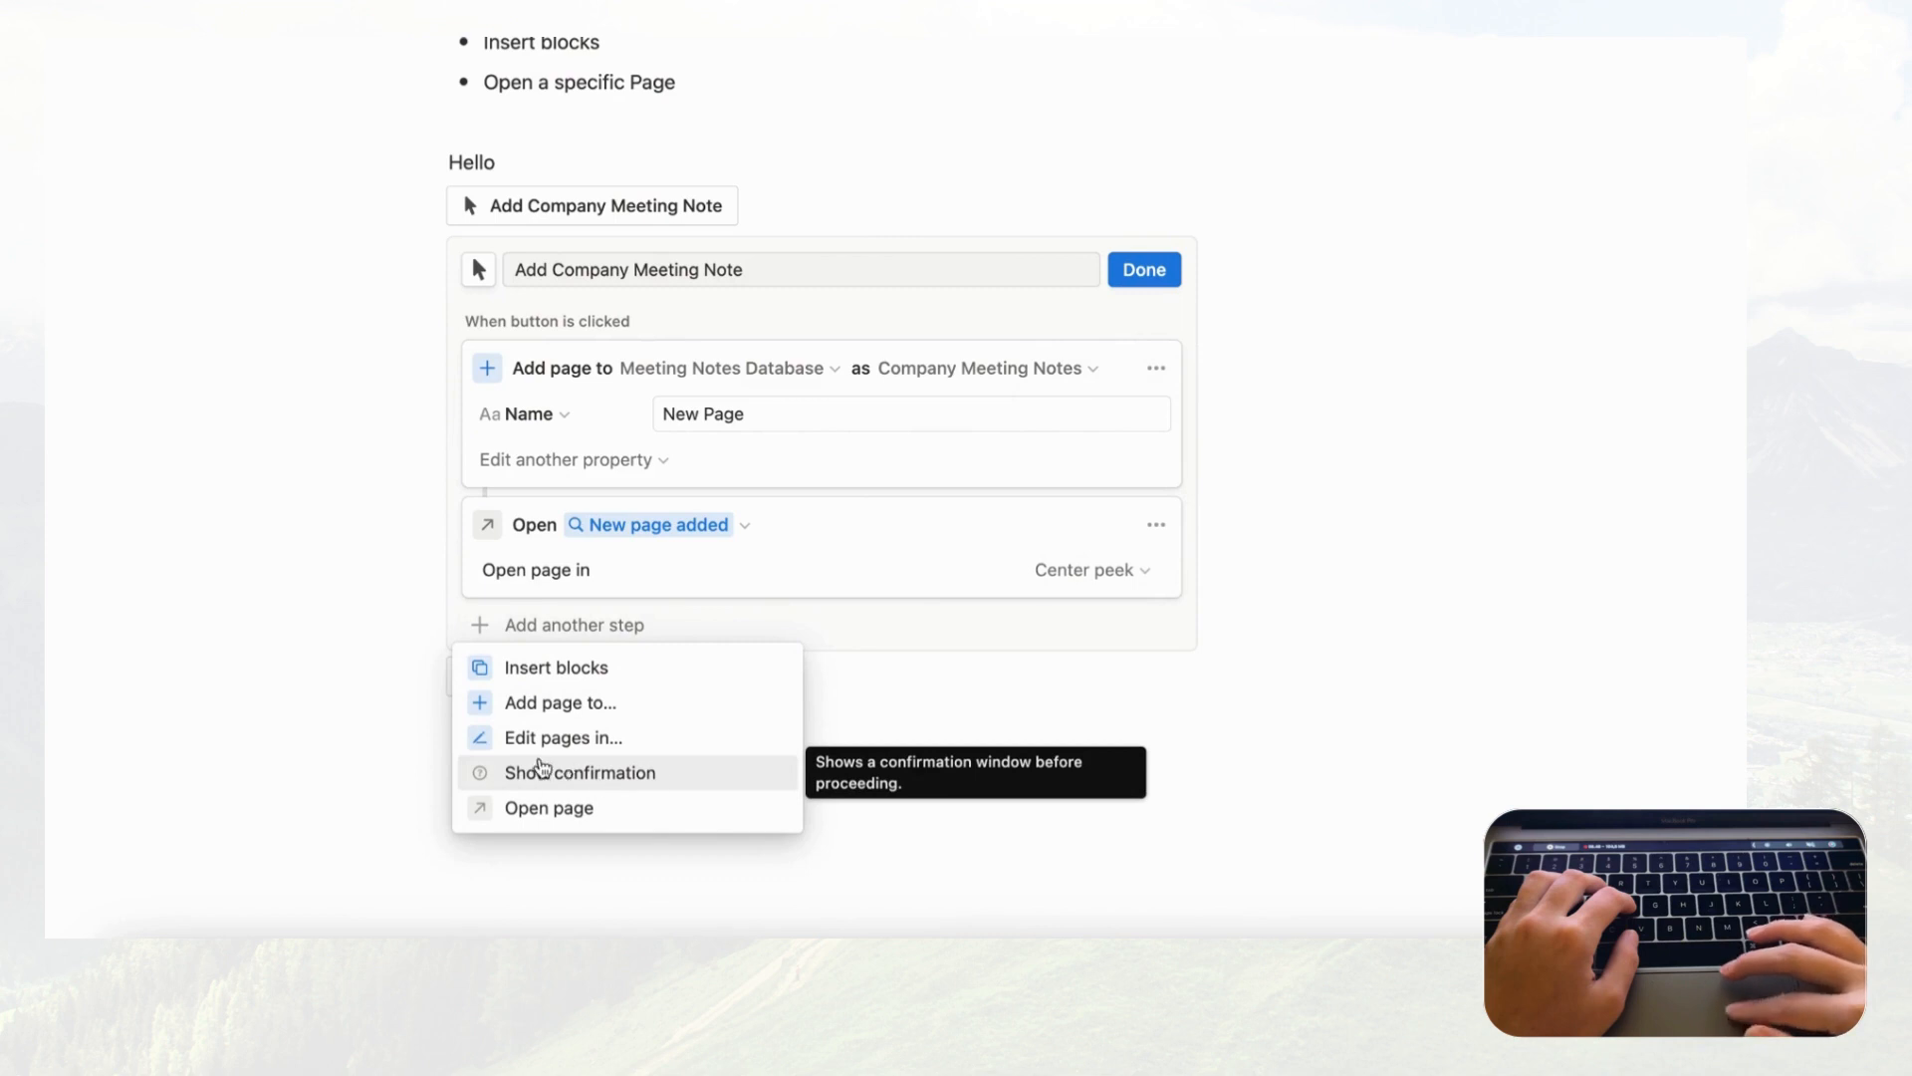
pyautogui.click(659, 774)
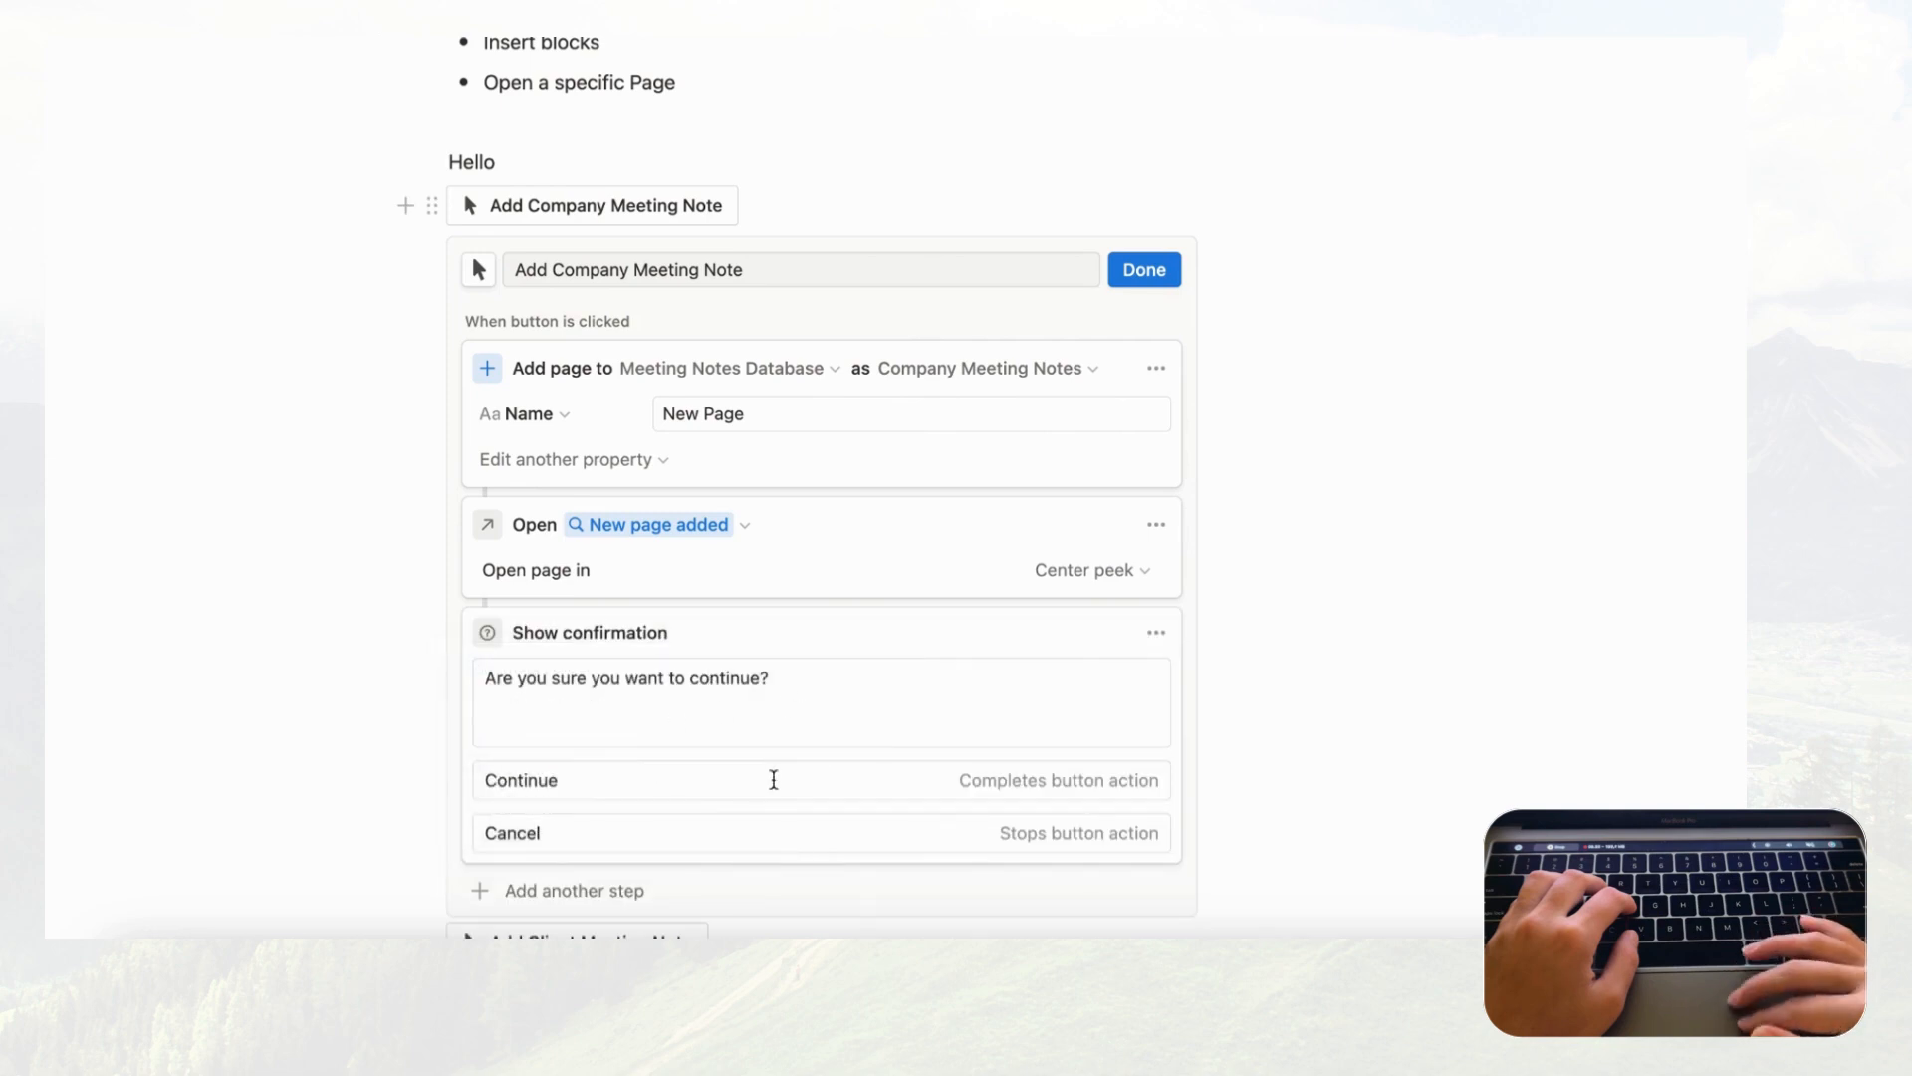
pyautogui.scroll(-1, 774, 780)
pyautogui.click(1140, 214)
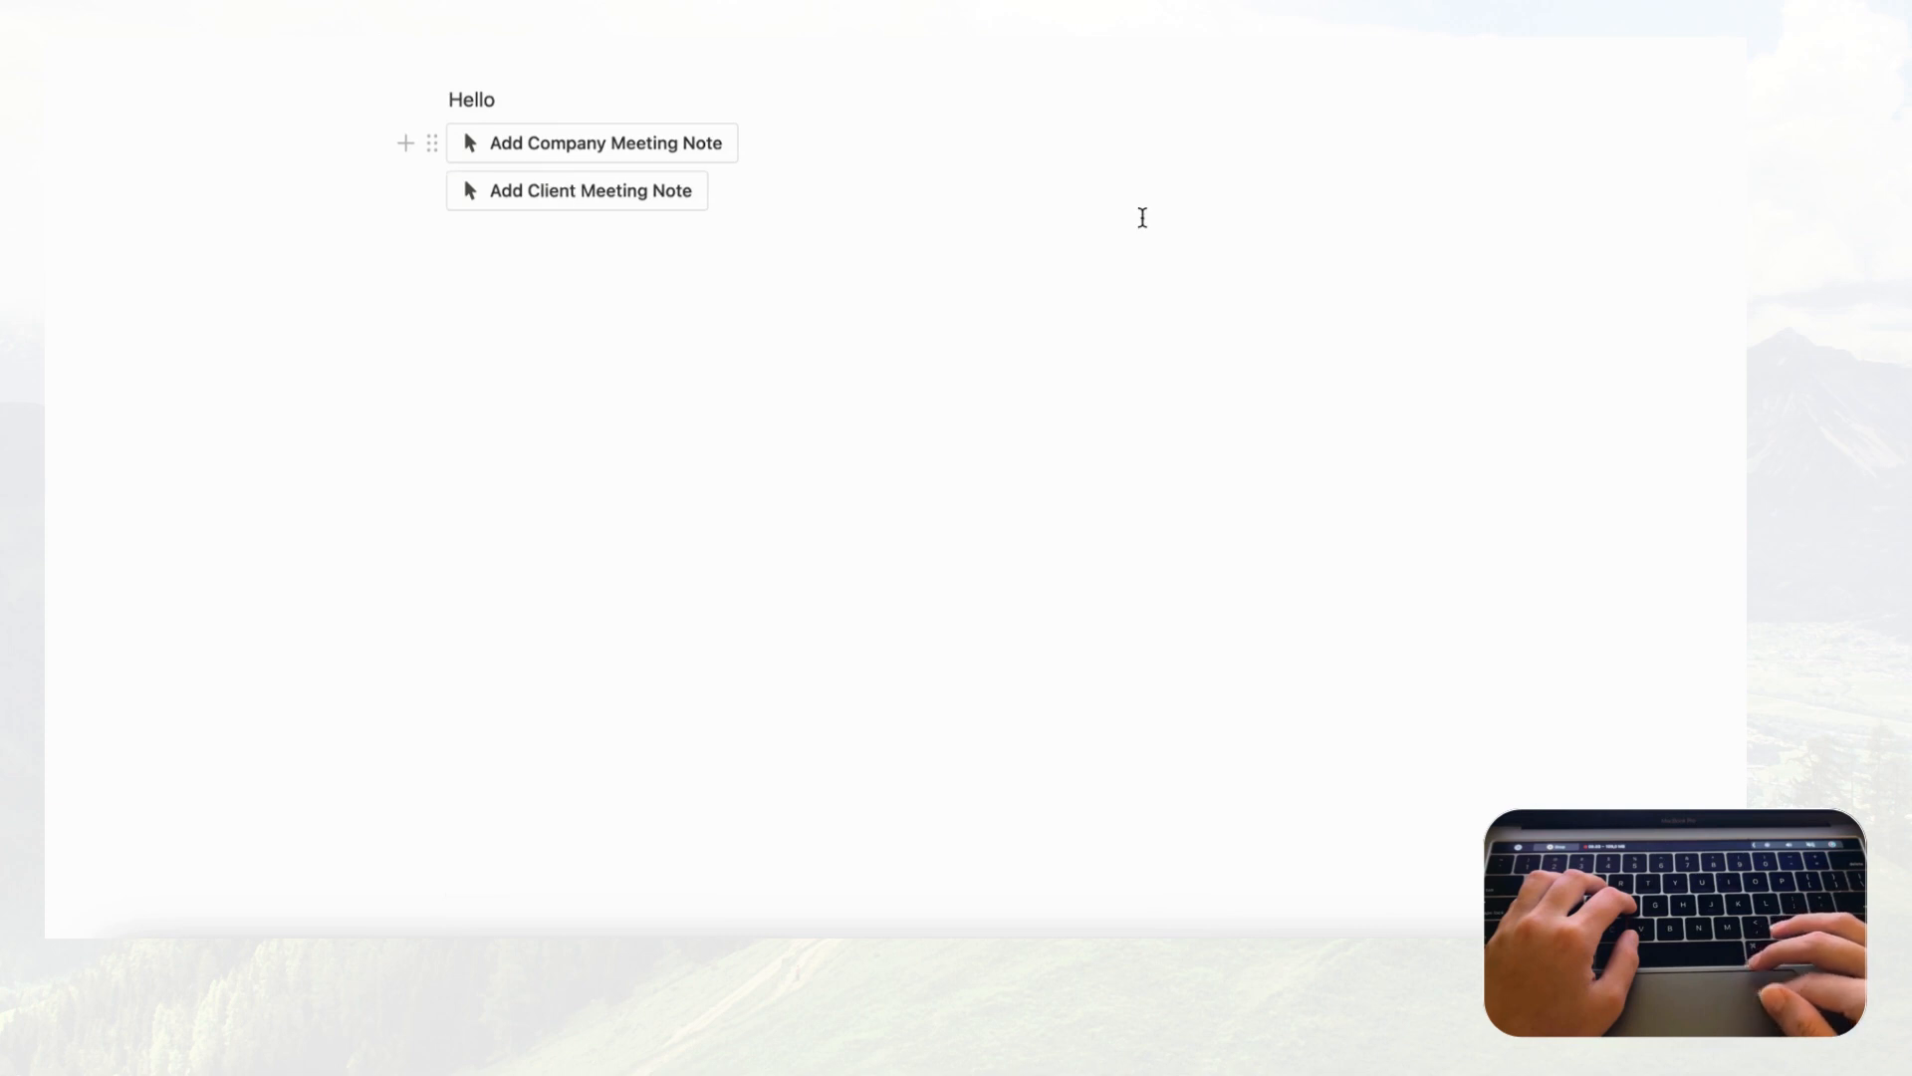
# Step: Test the Add Company Meeting Note button twice, continuing at the first confirmation and cancelling at the second, and close each opened page
pyautogui.click(703, 152)
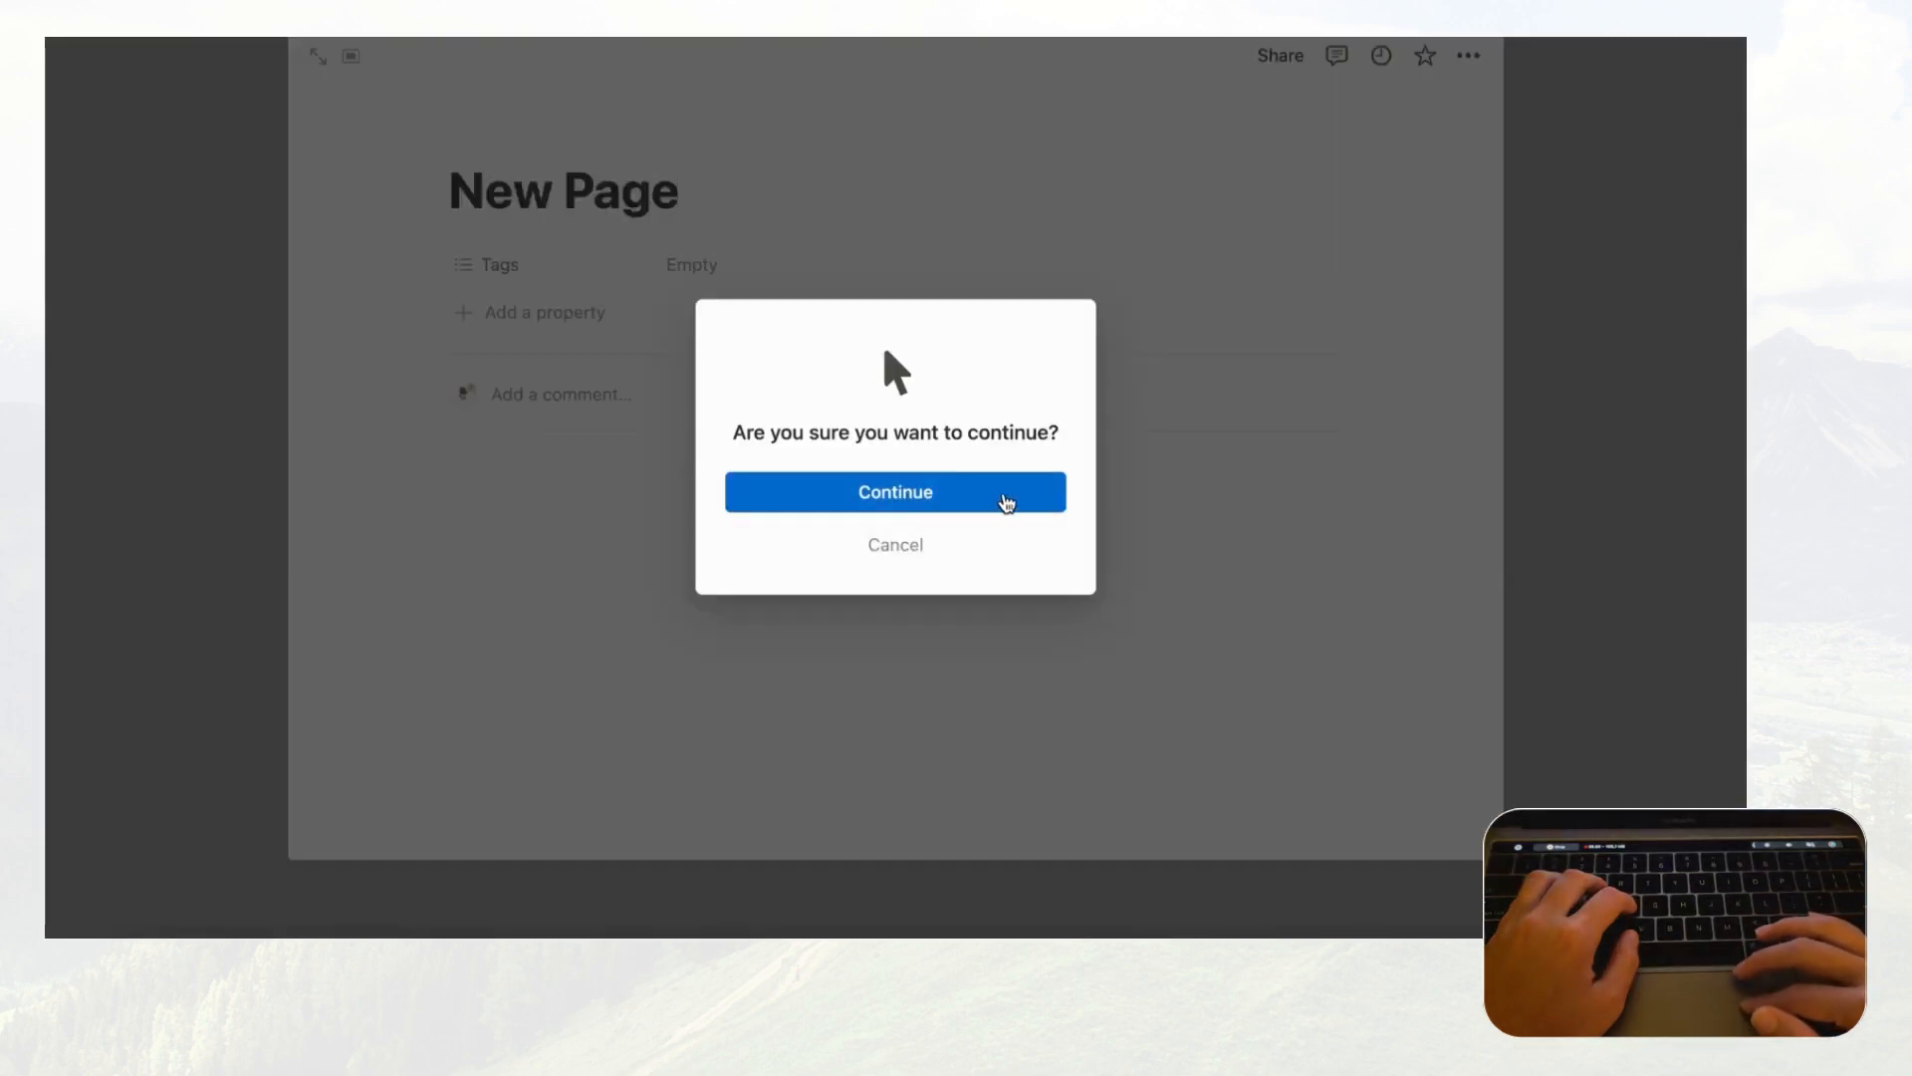
pyautogui.click(1004, 502)
pyautogui.click(1594, 226)
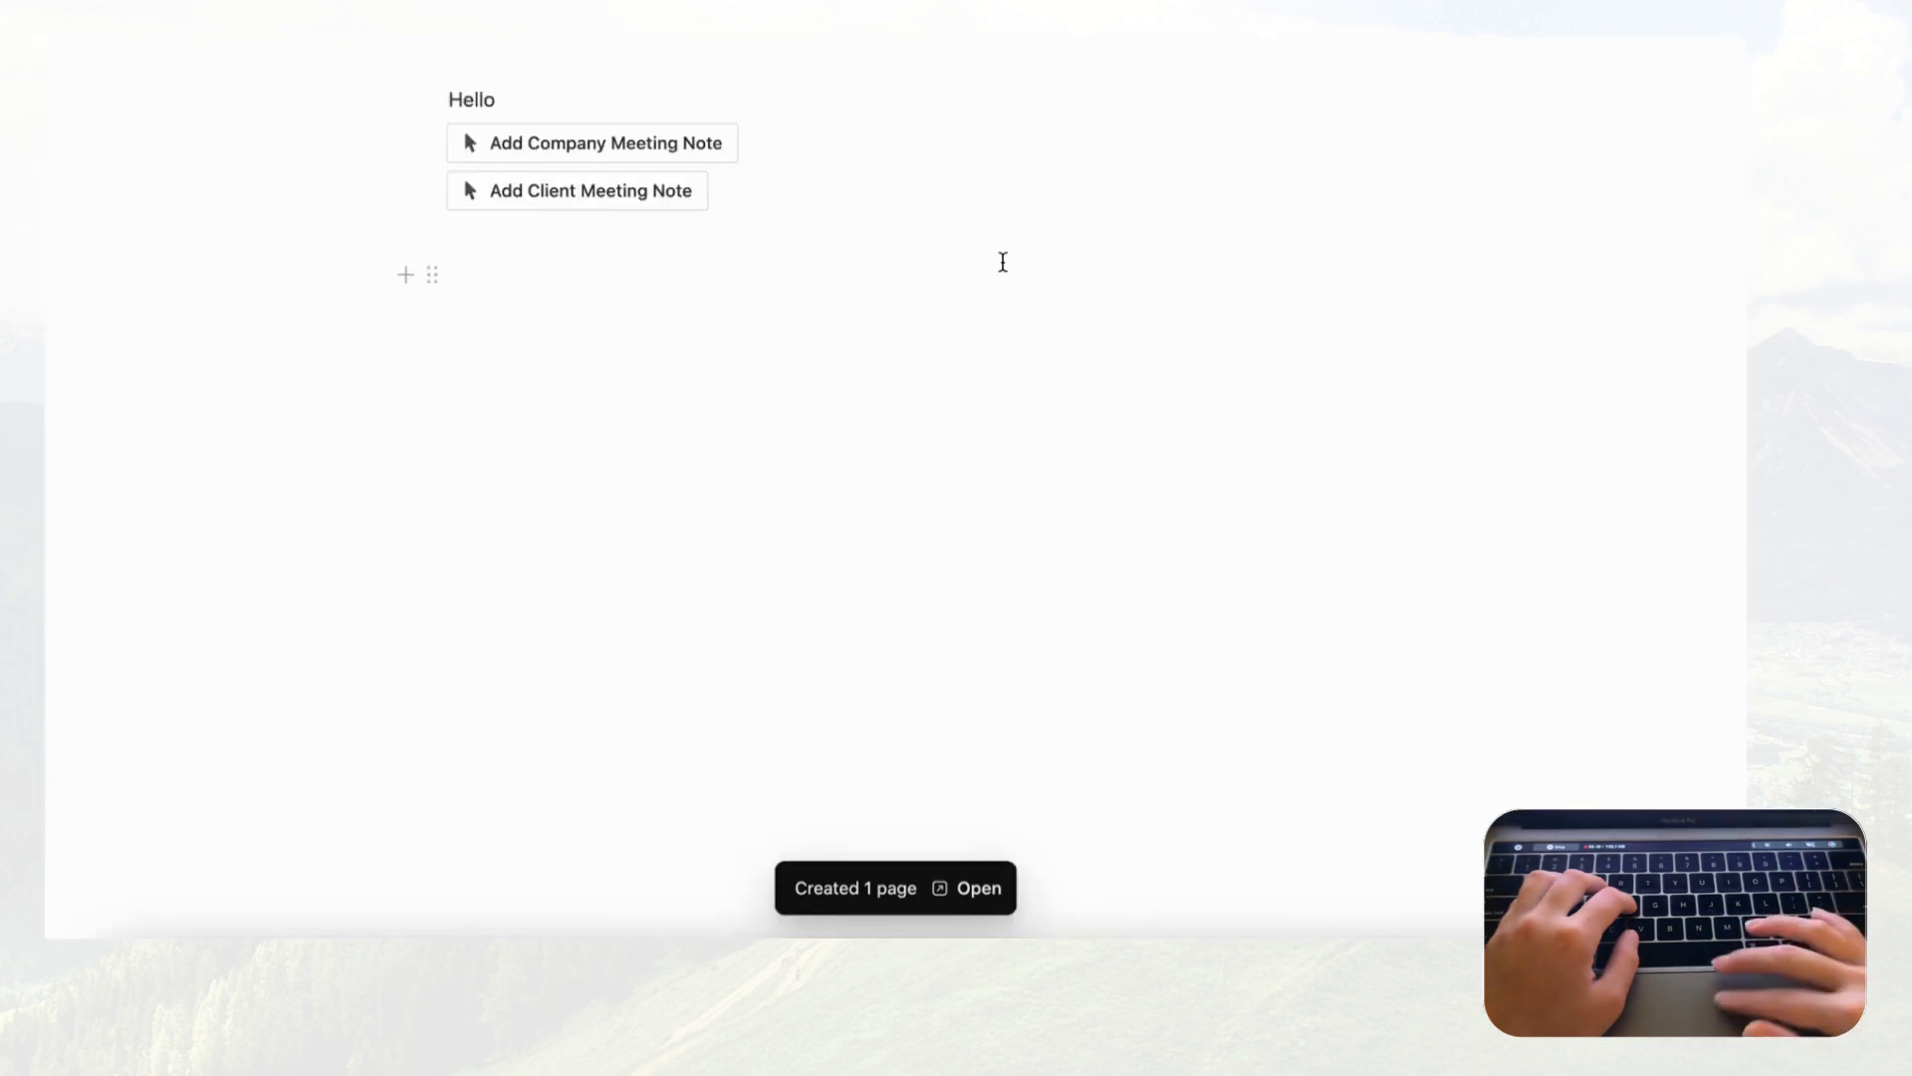
pyautogui.scroll(2, 683, 264)
pyautogui.click(681, 265)
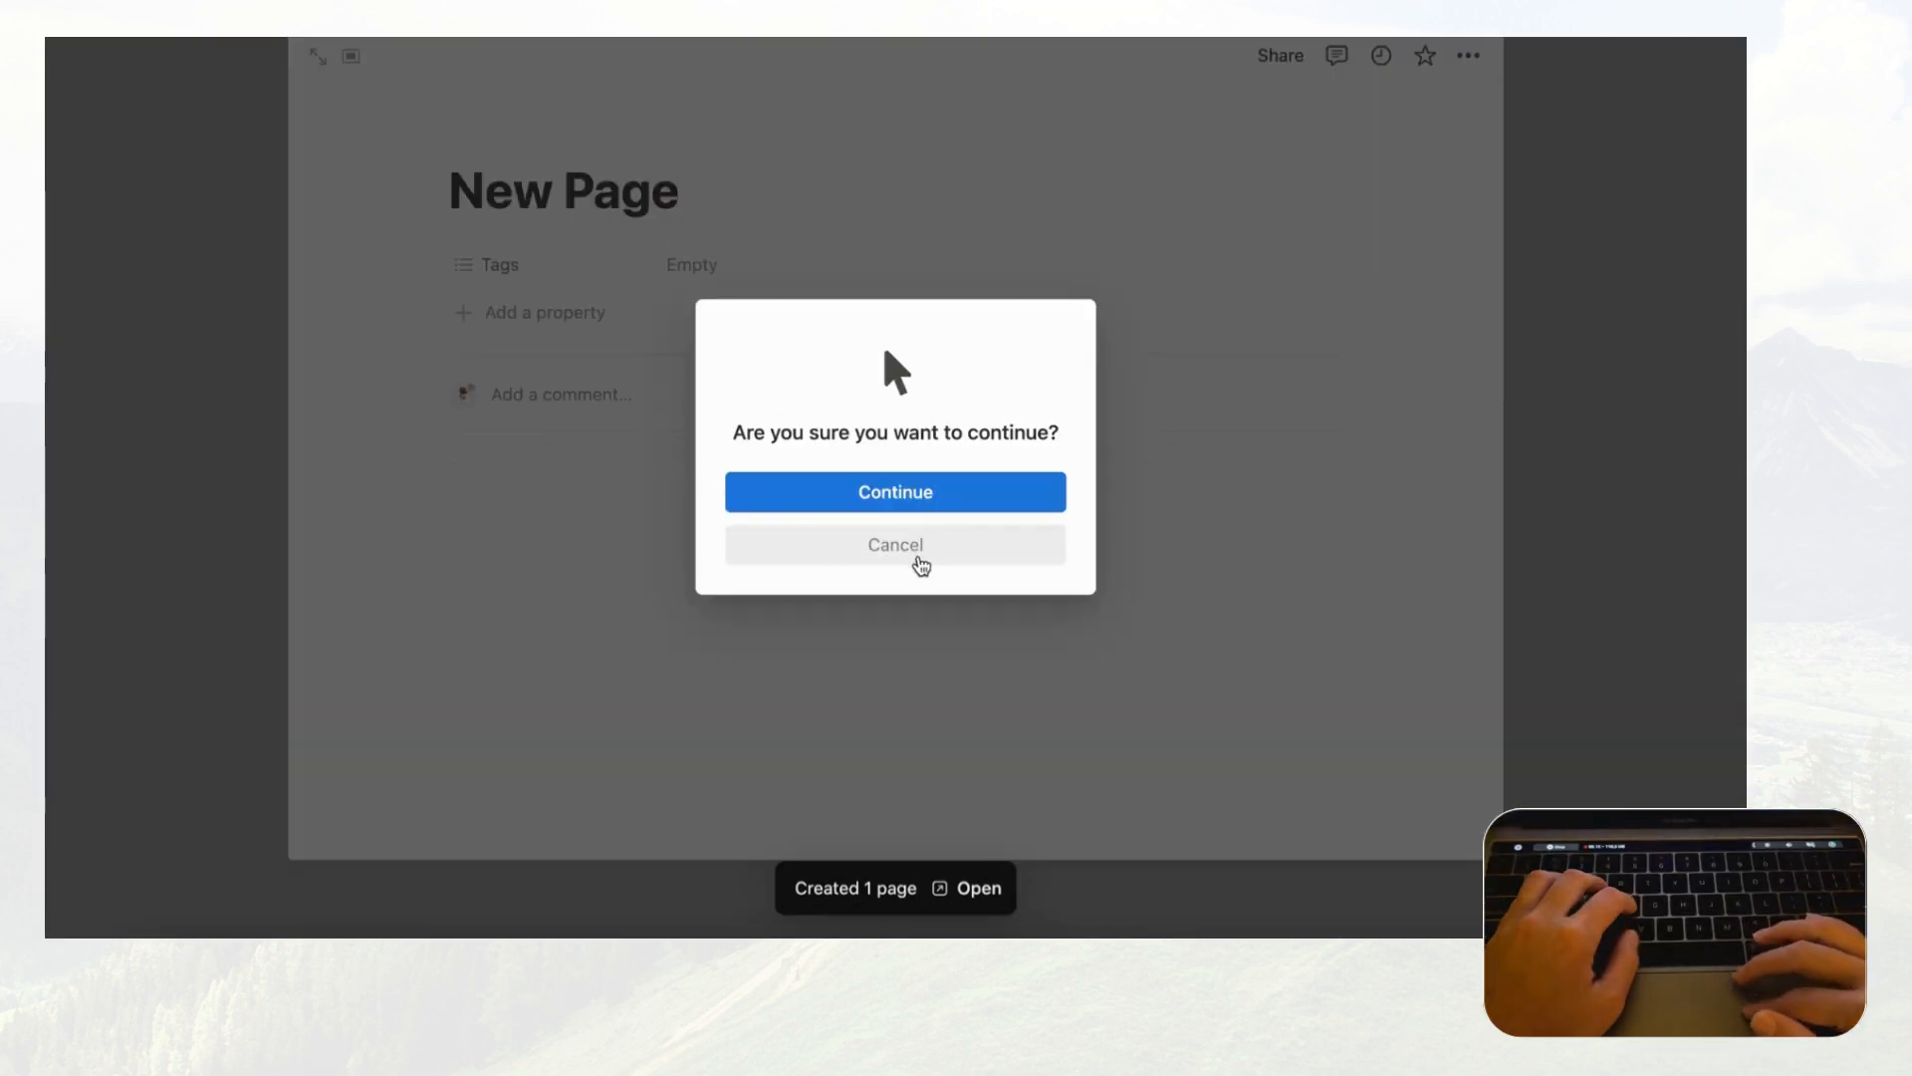
pyautogui.click(917, 544)
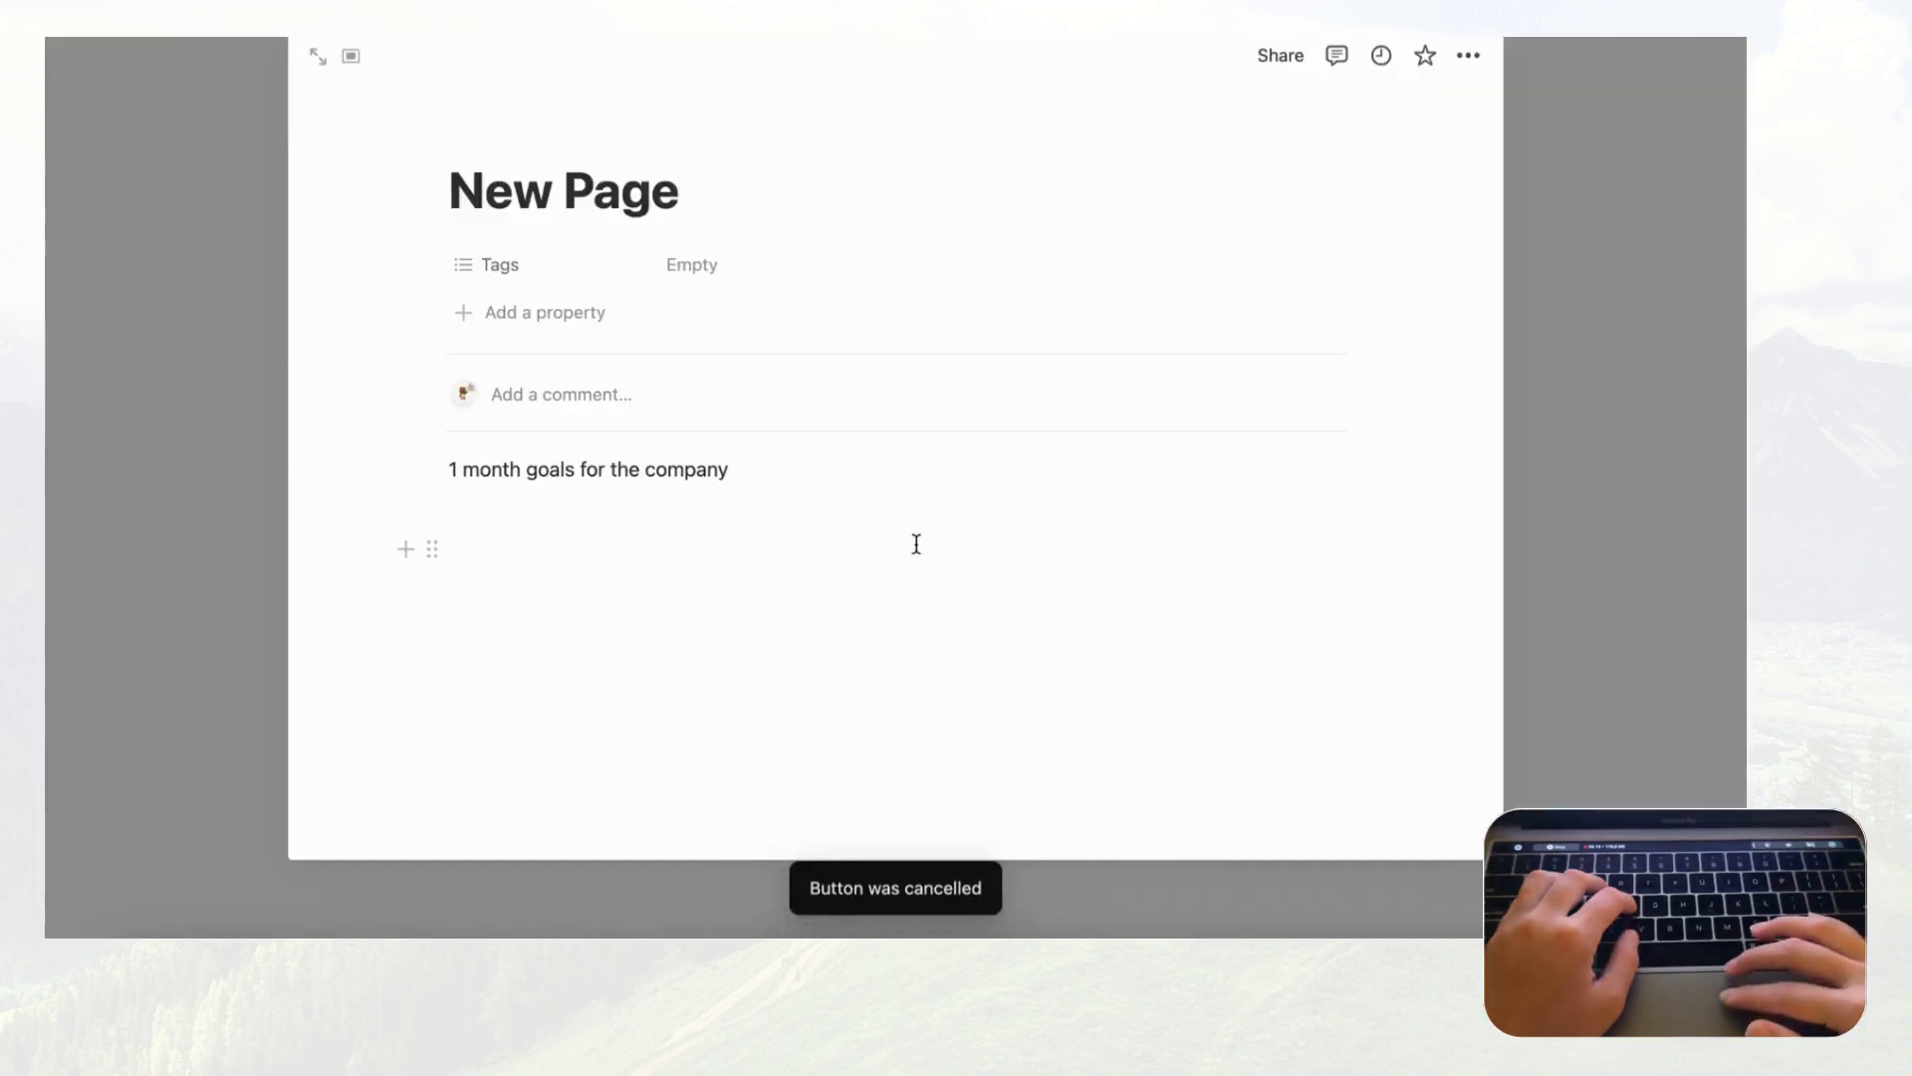
pyautogui.click(1590, 451)
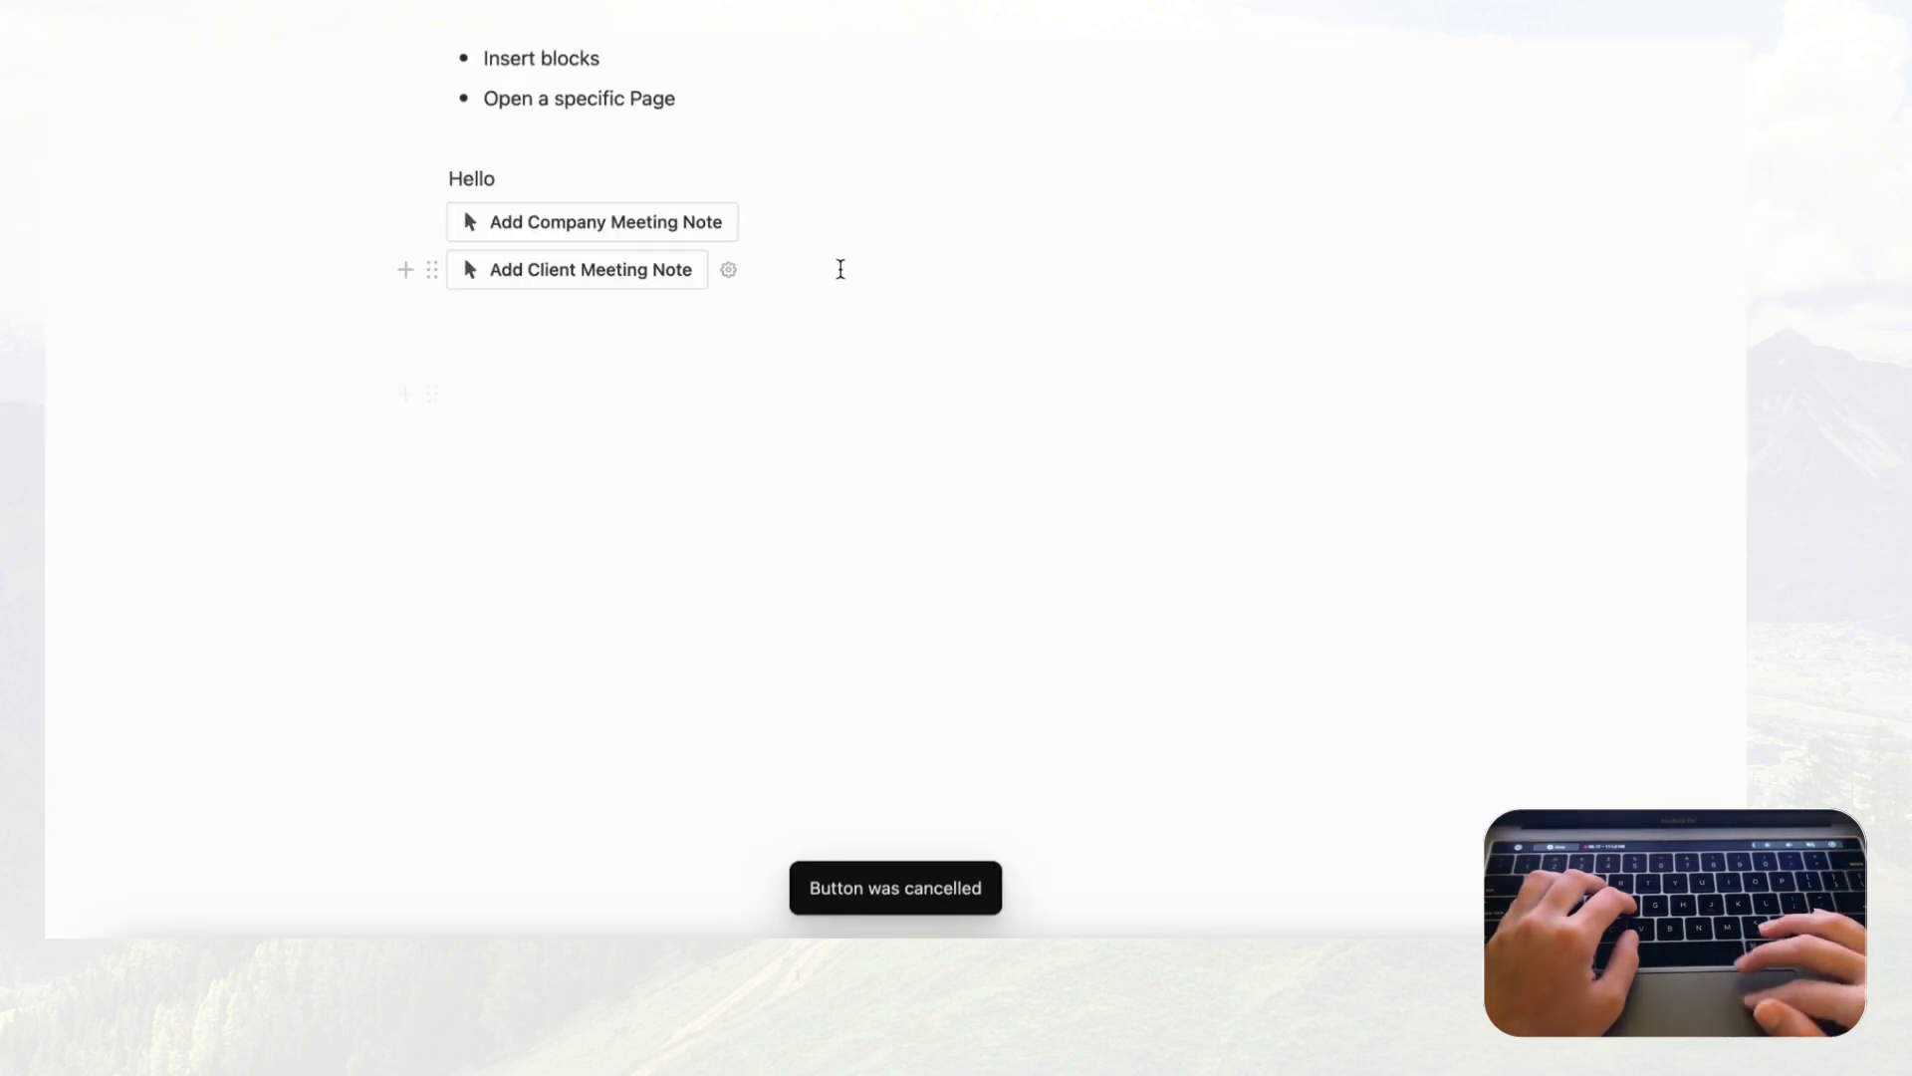
# Step: Delete the Show confirmation step from the Add Company Meeting Note button
pyautogui.click(759, 224)
pyautogui.scroll(-1, 704, 453)
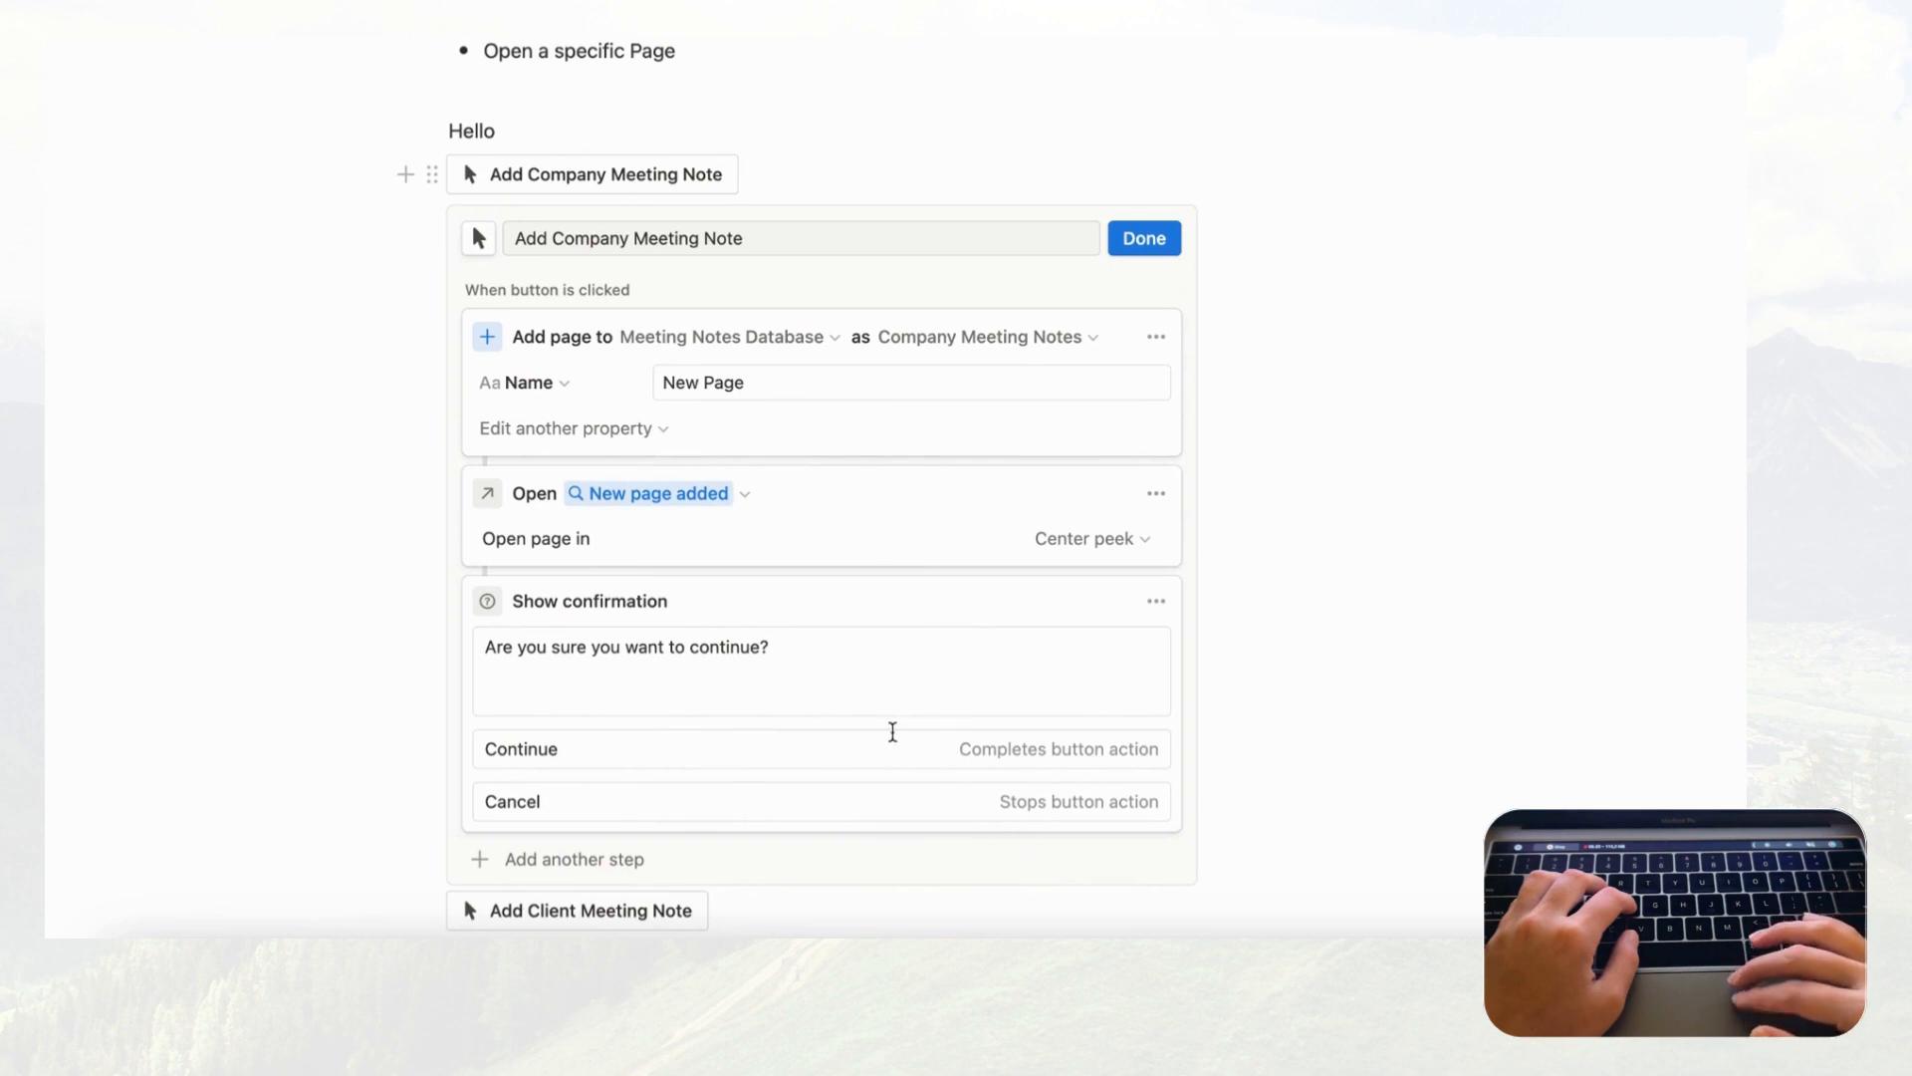
pyautogui.click(1156, 603)
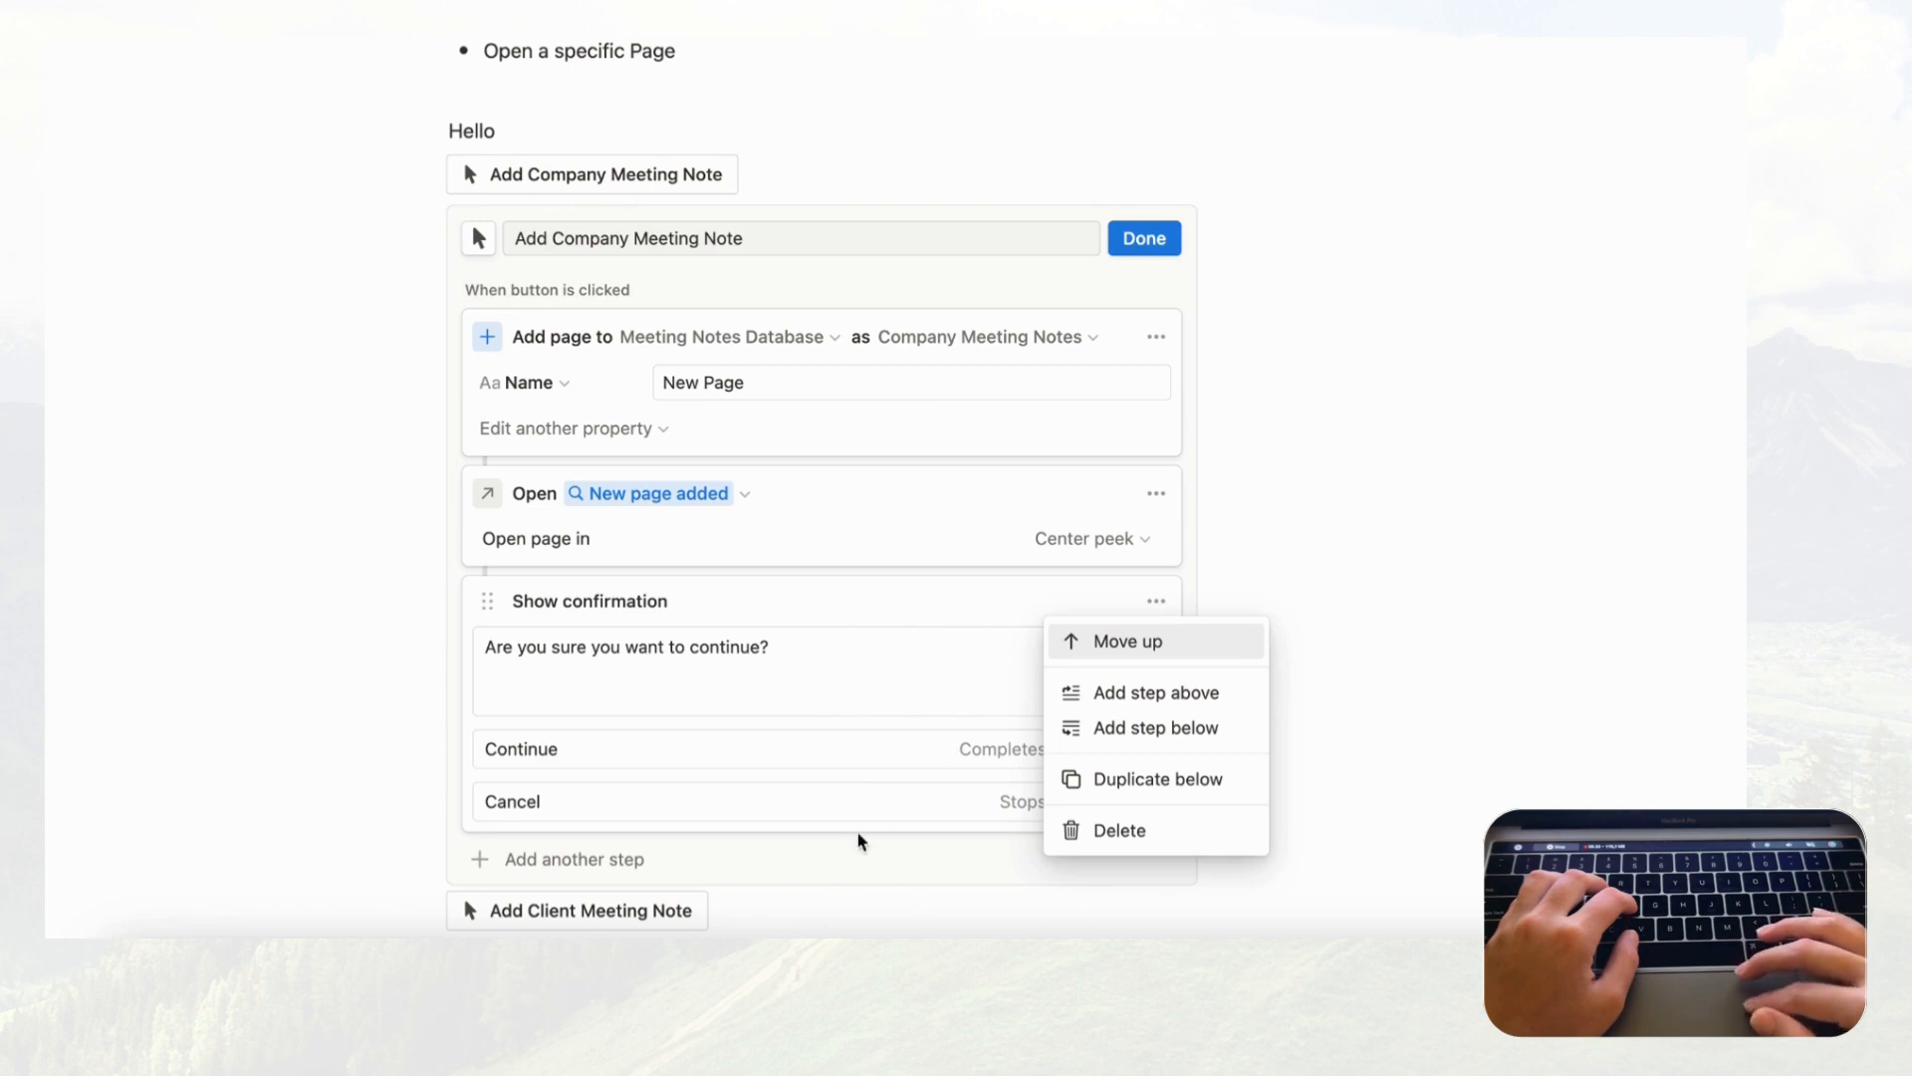
pyautogui.click(845, 876)
pyautogui.click(1156, 601)
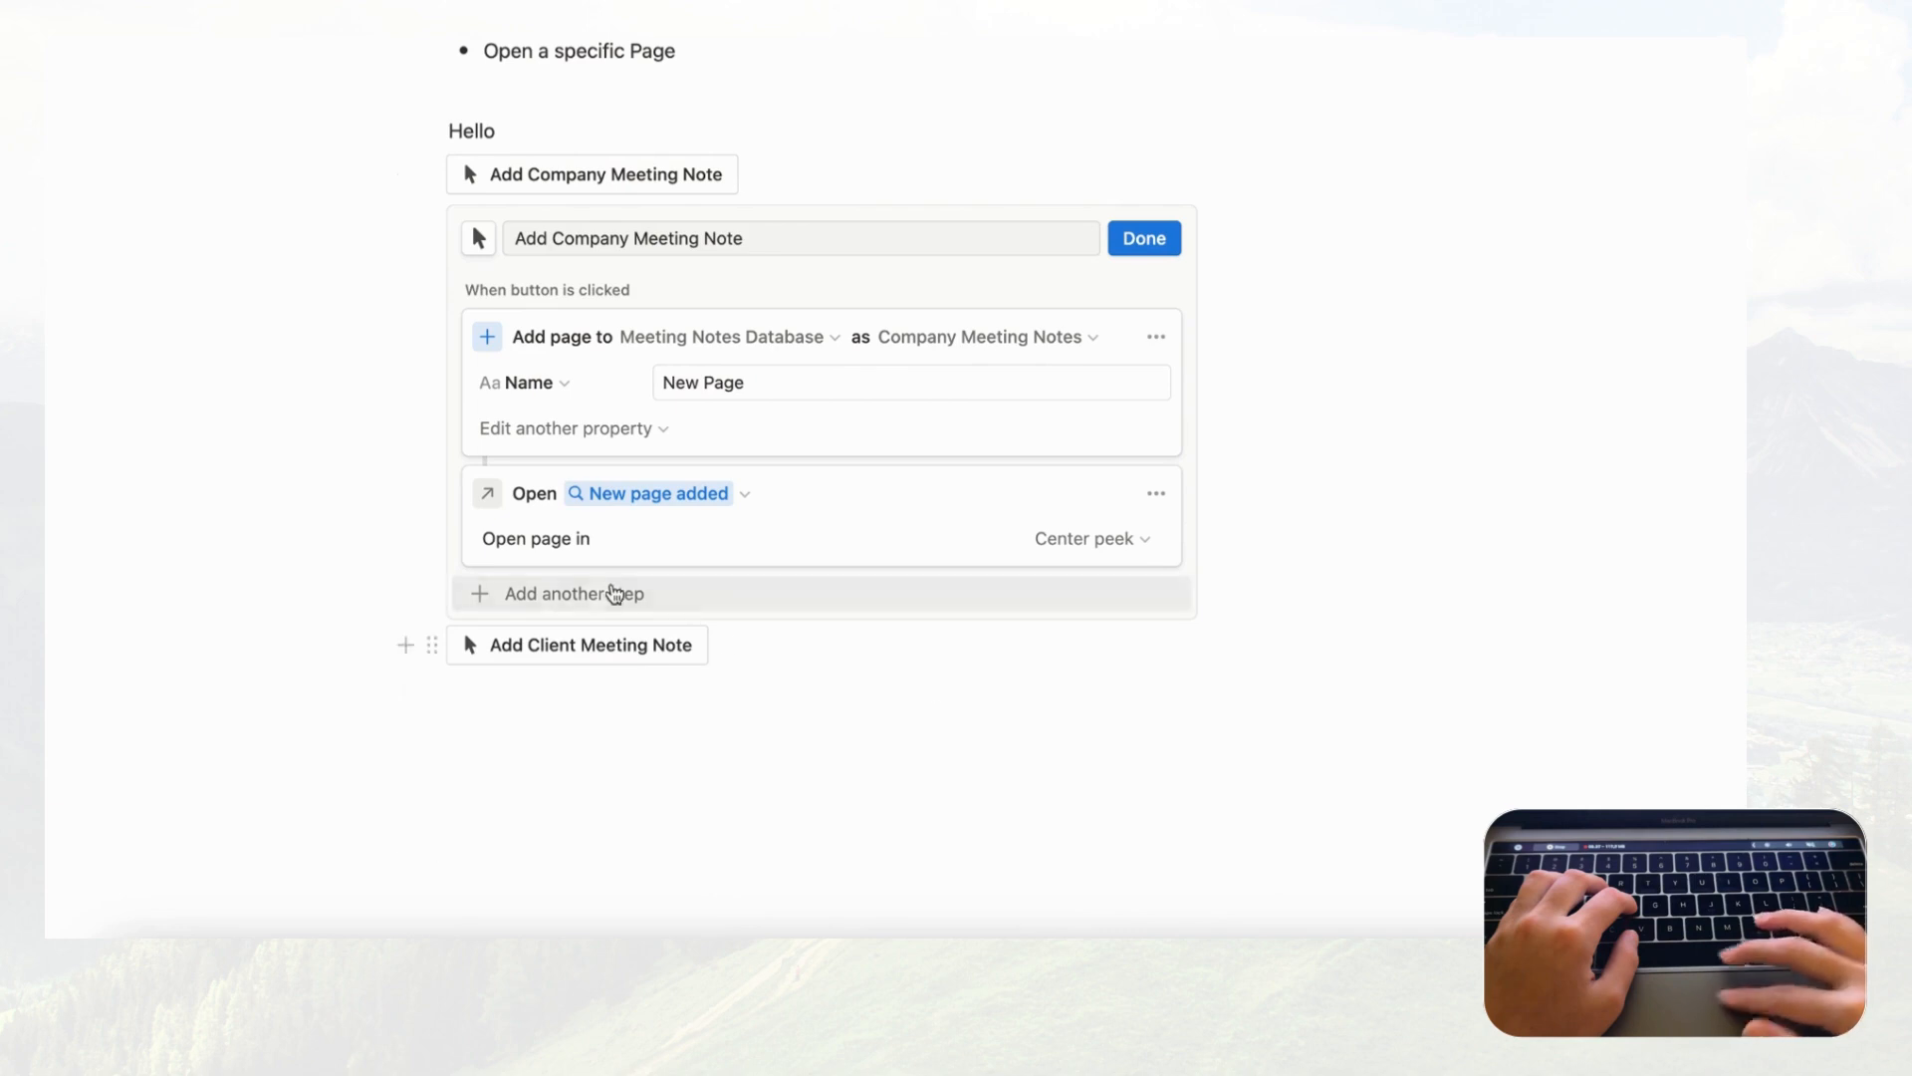
# Step: Add an Edit pages in step to the Add Company Meeting Note button, targeting Meeting Notes Database
pyautogui.click(601, 595)
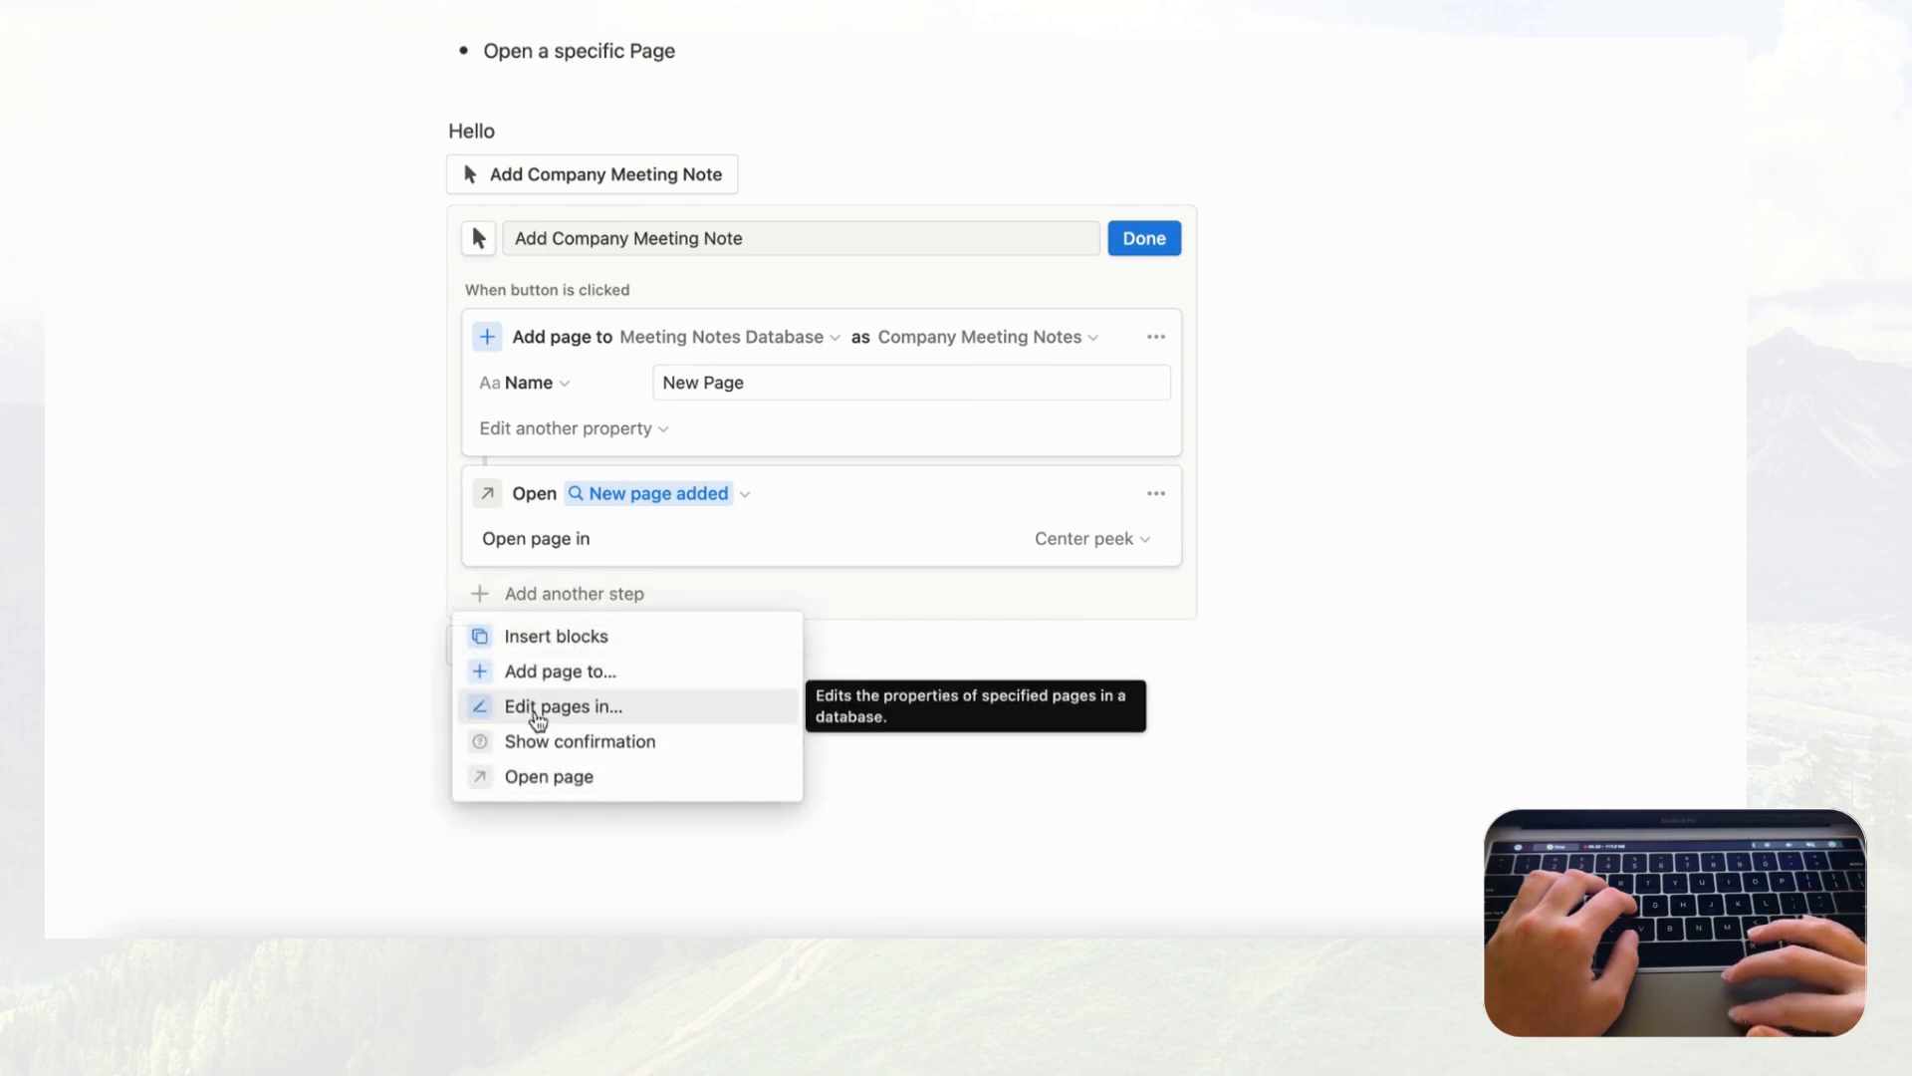
pyautogui.click(608, 715)
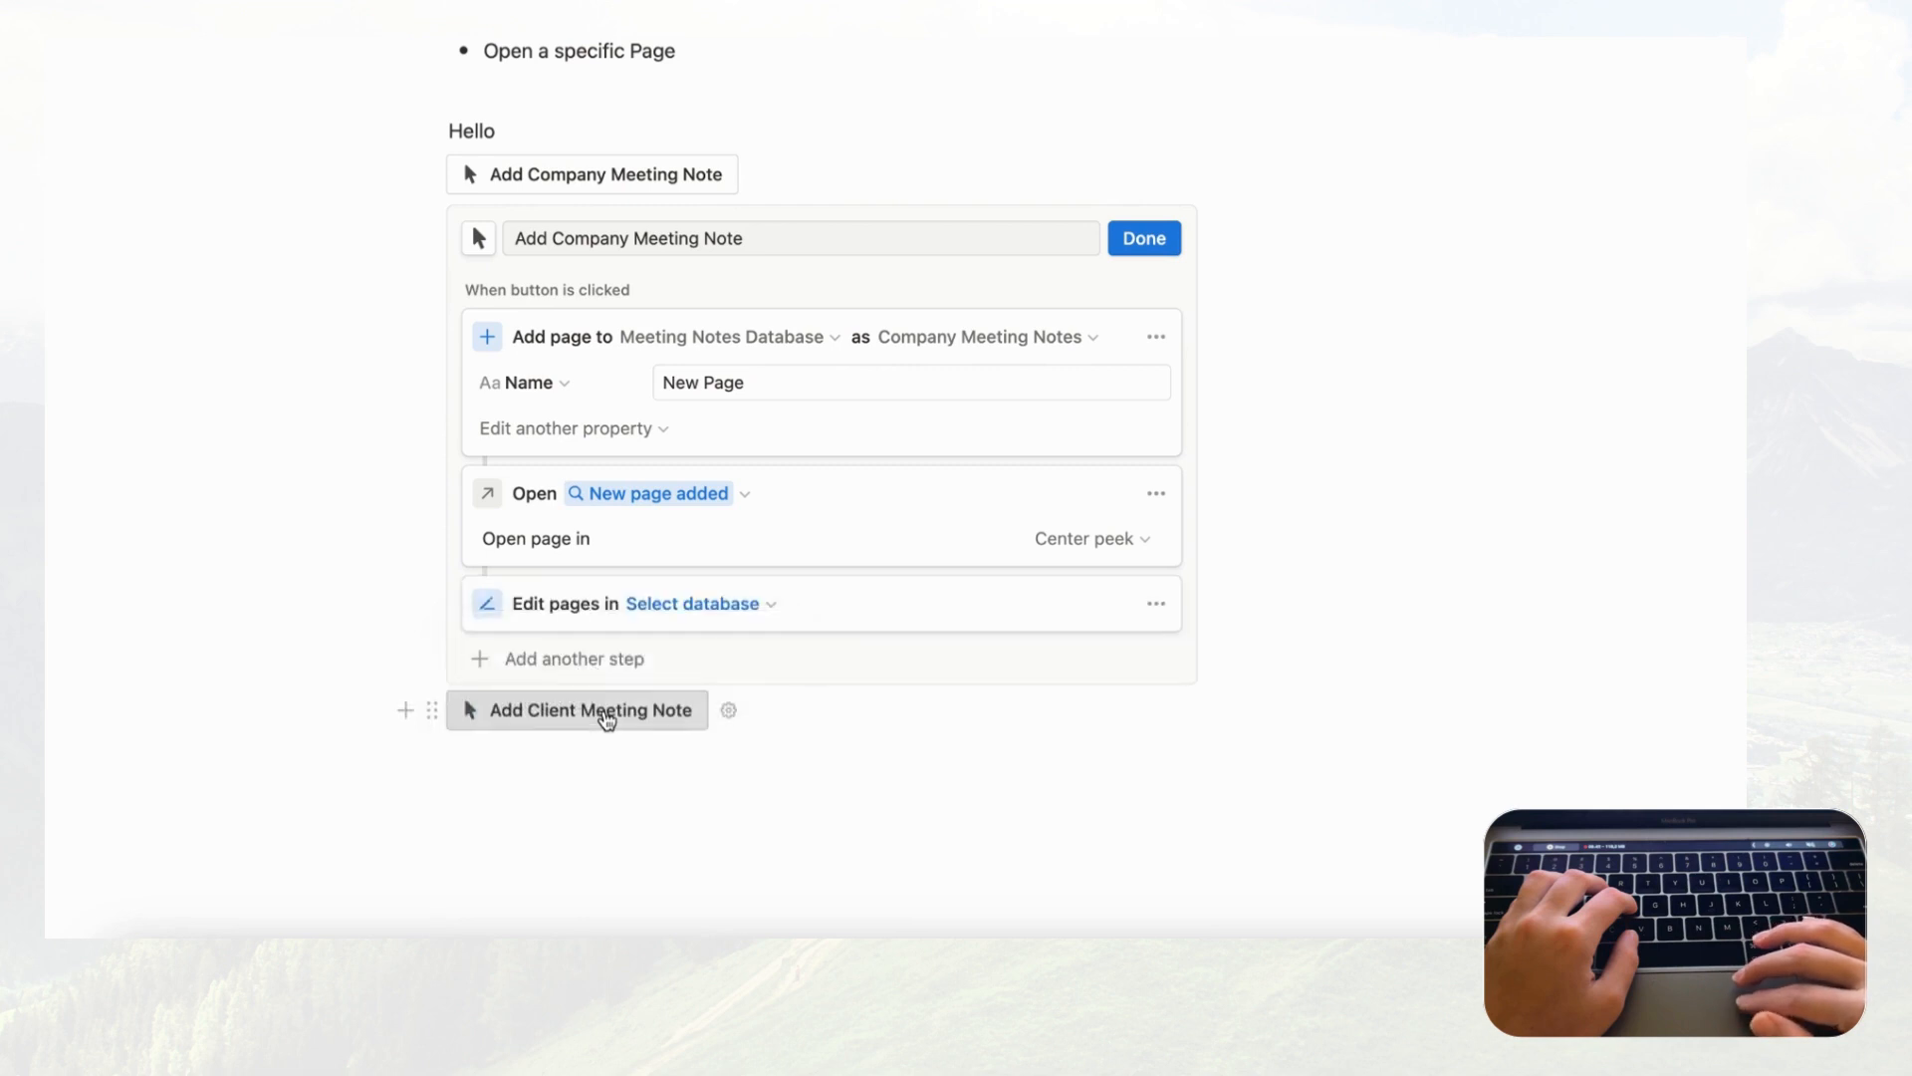
pyautogui.click(703, 603)
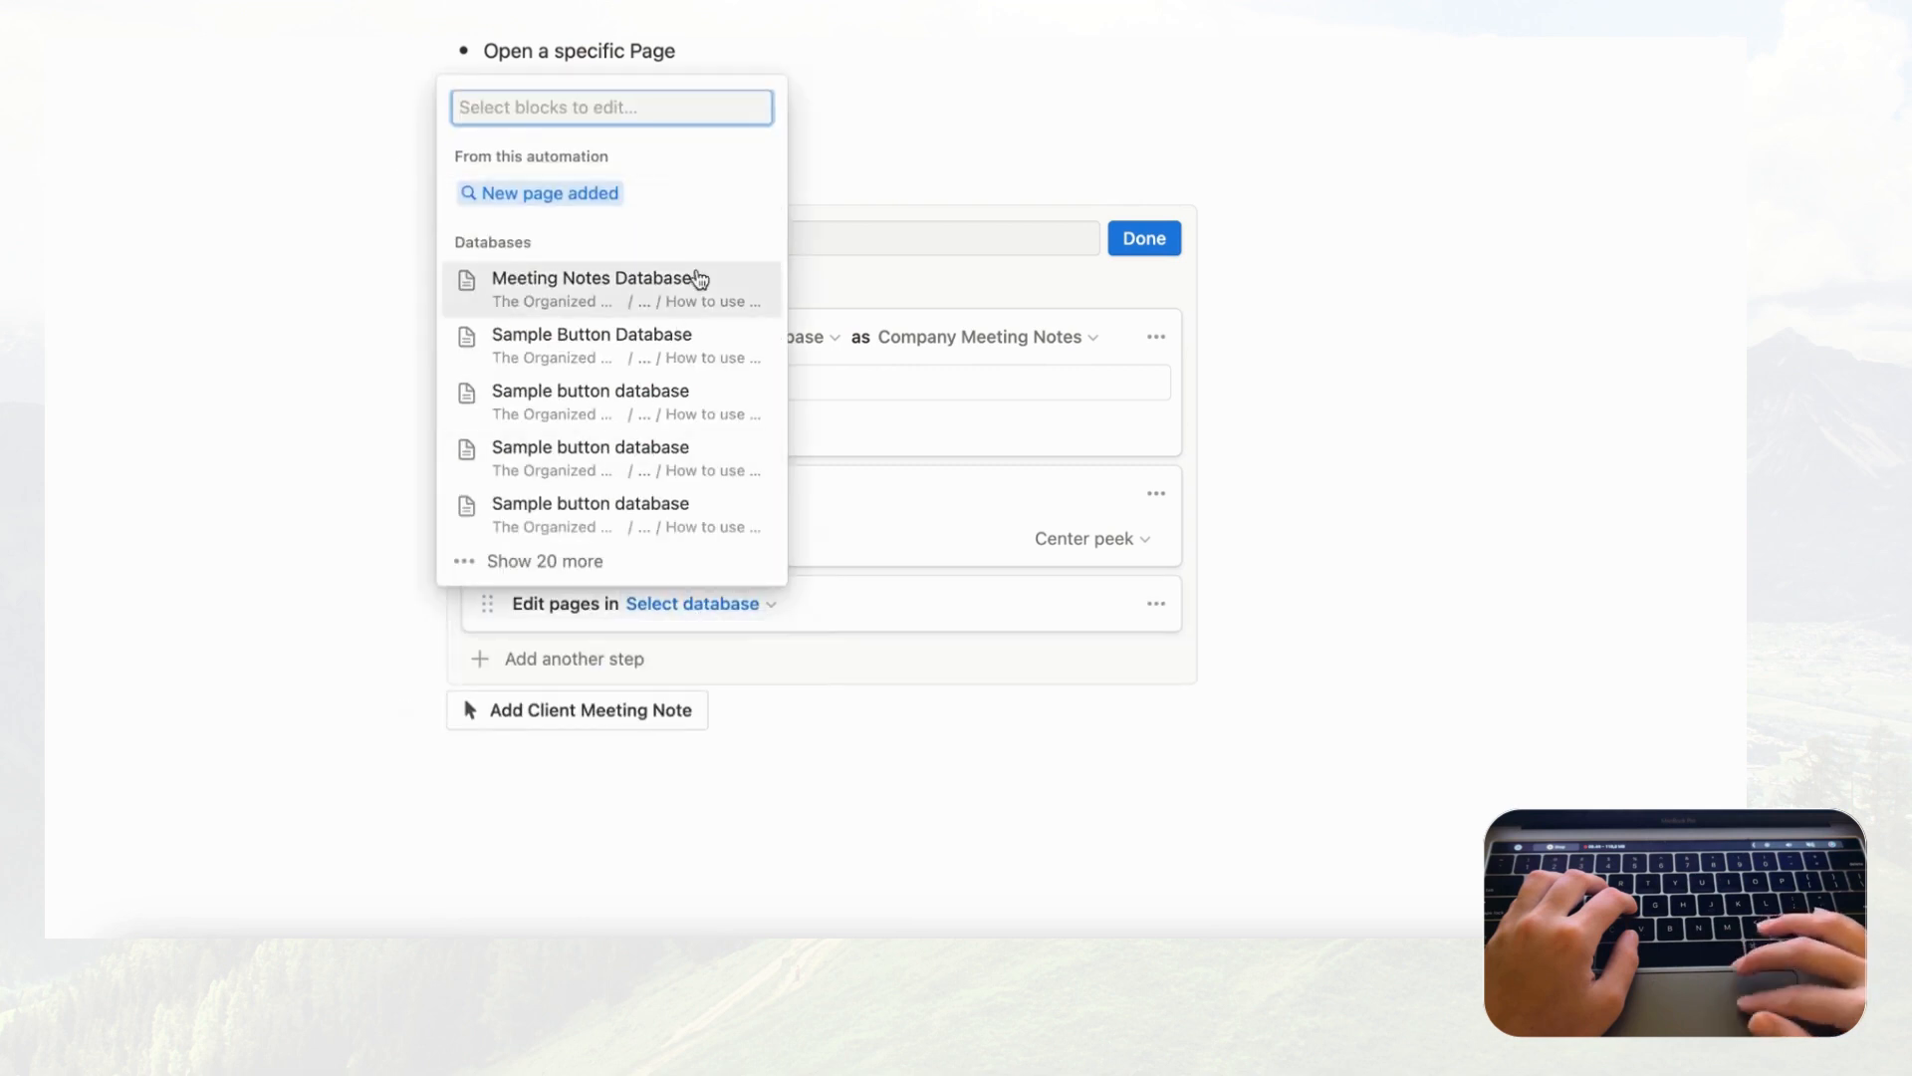
pyautogui.click(674, 289)
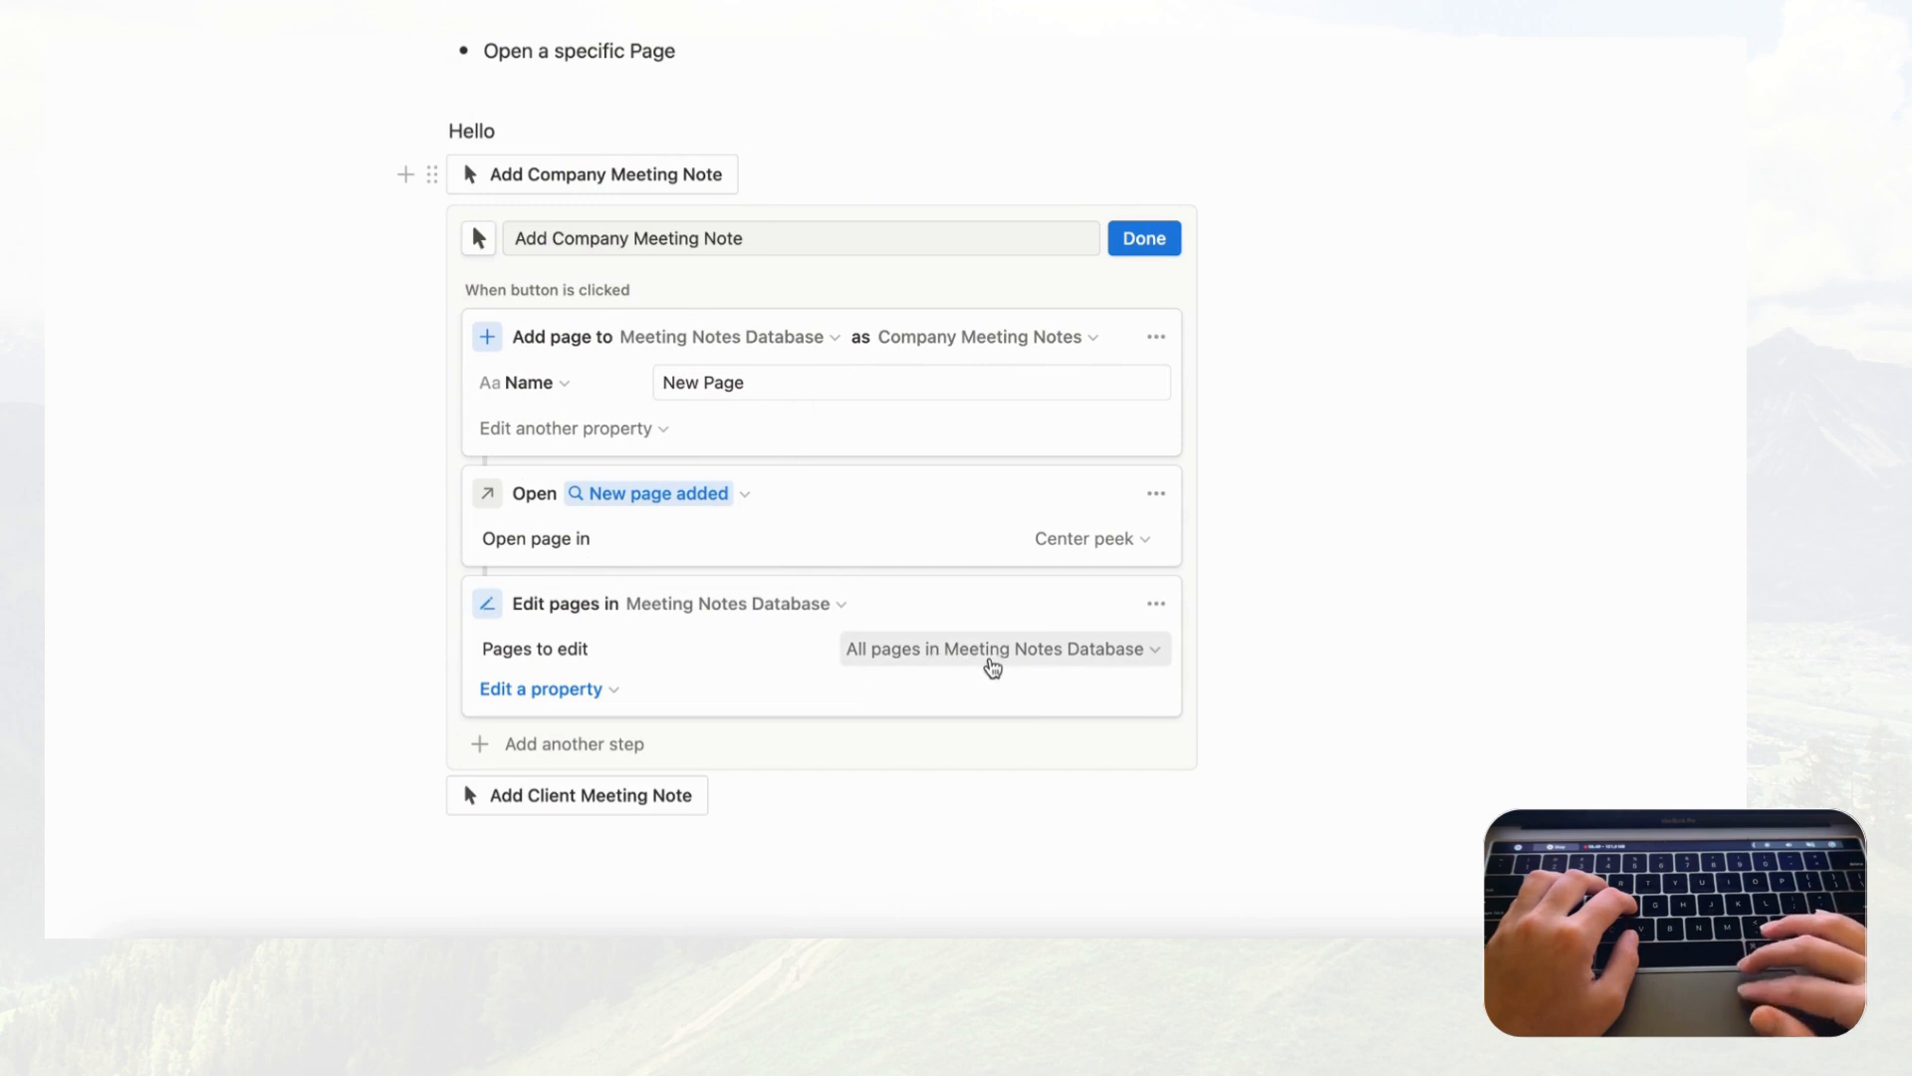
# Step: Delete the Open and Add page to steps from the button, leaving only the Edit pages in step
pyautogui.click(1156, 493)
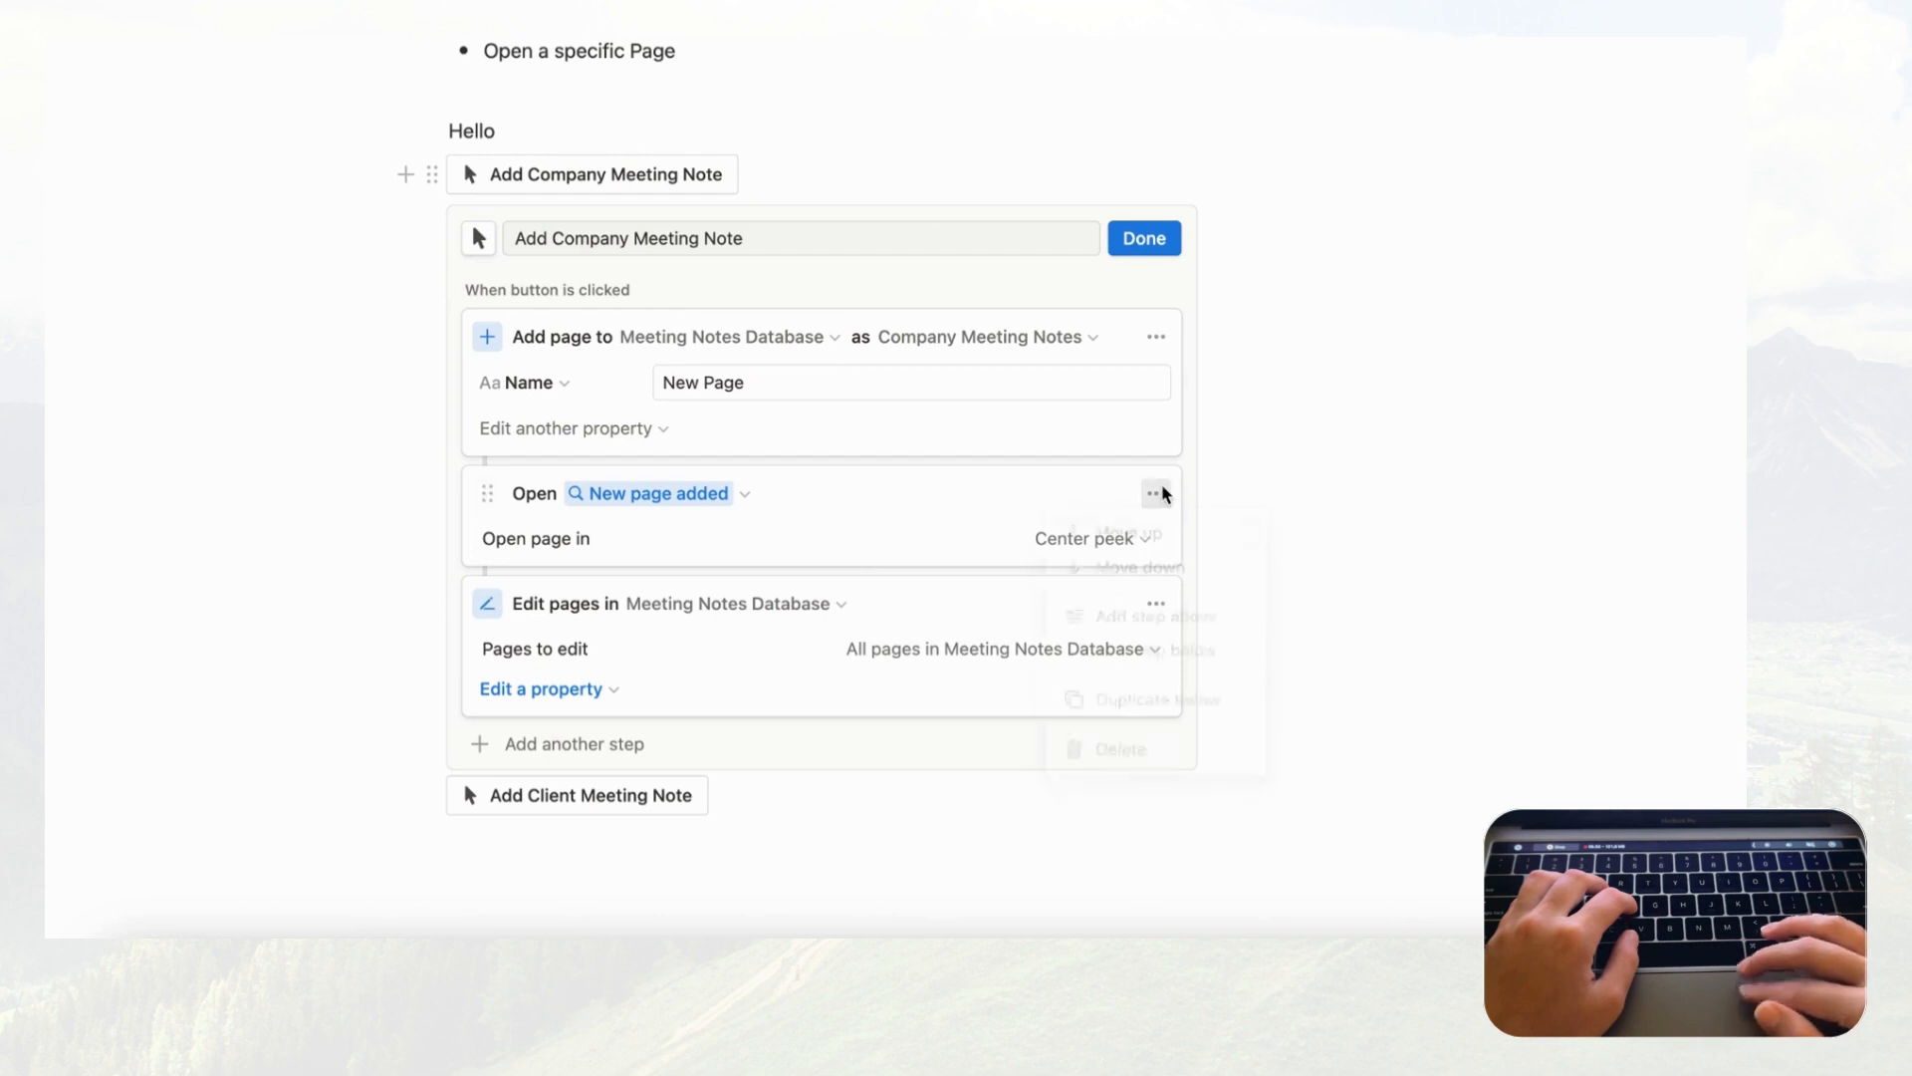
pyautogui.click(1101, 759)
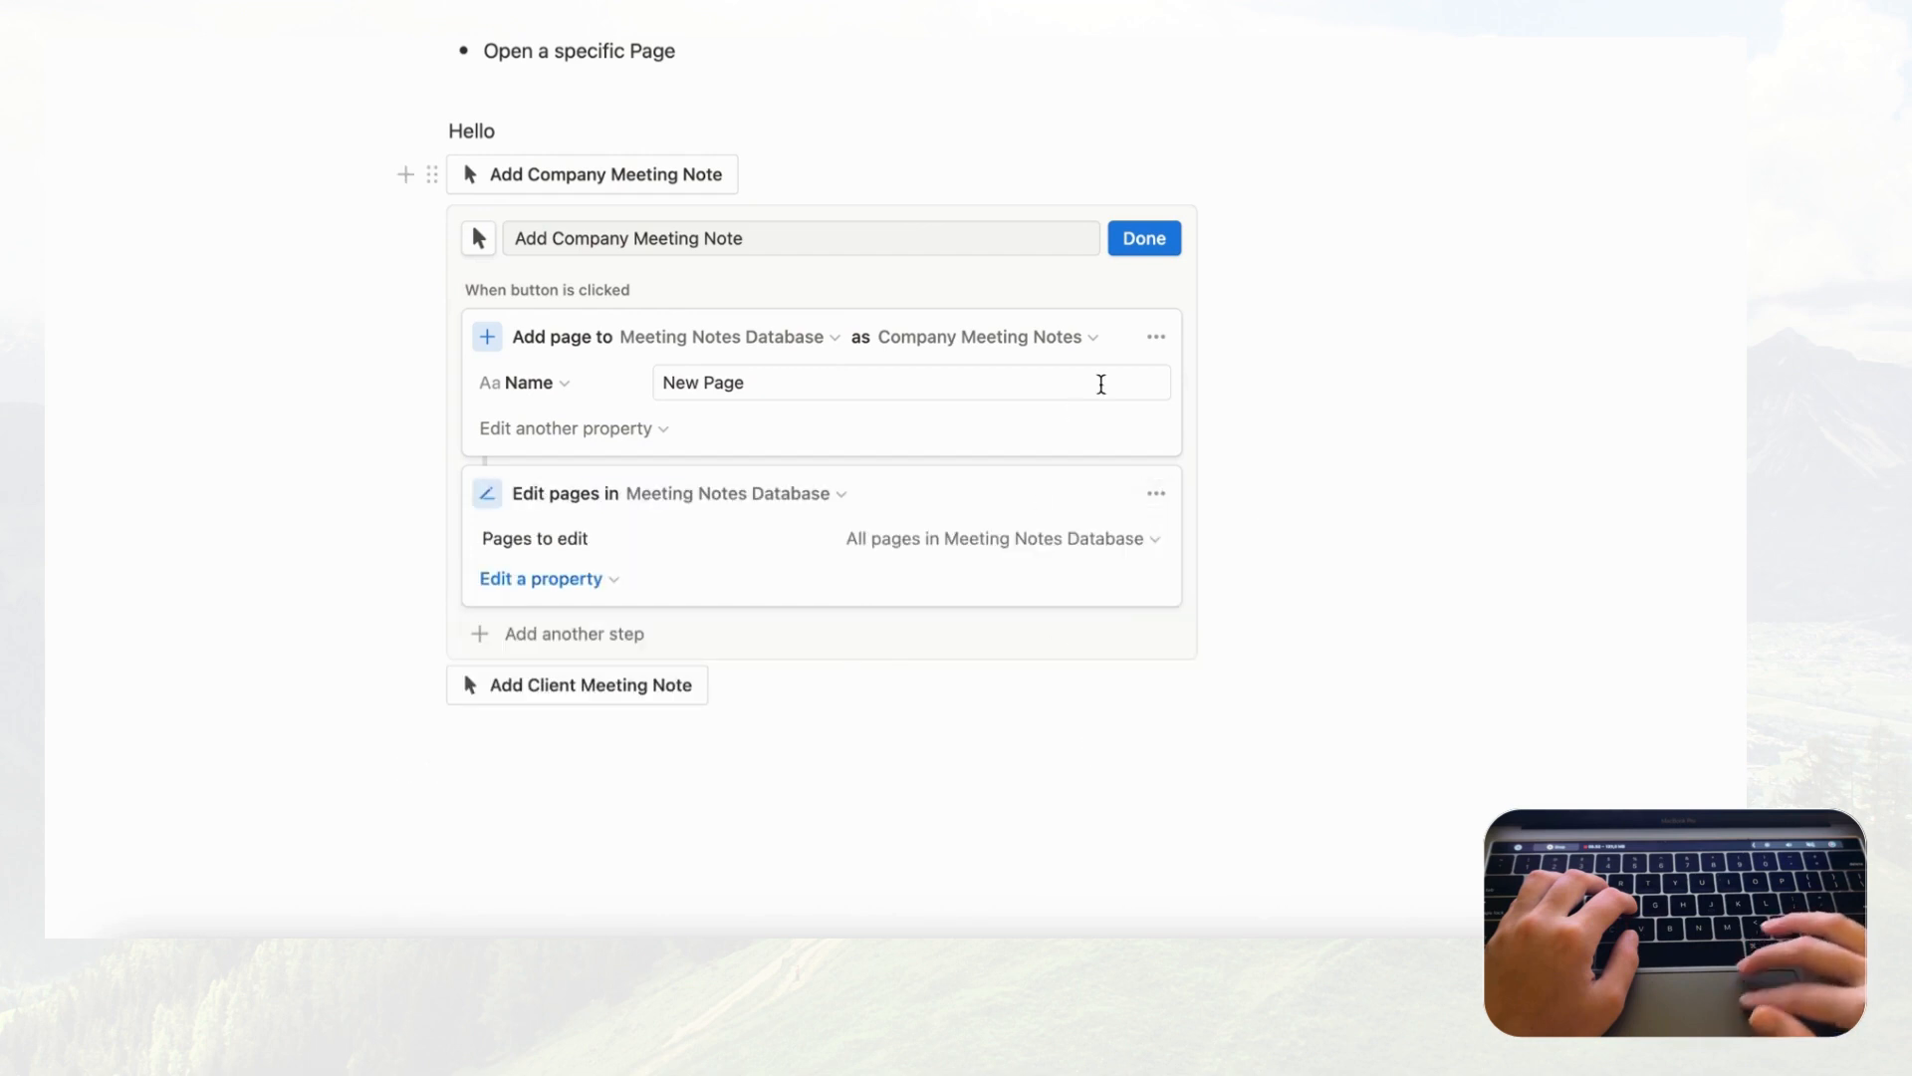
pyautogui.click(1155, 337)
pyautogui.click(1120, 564)
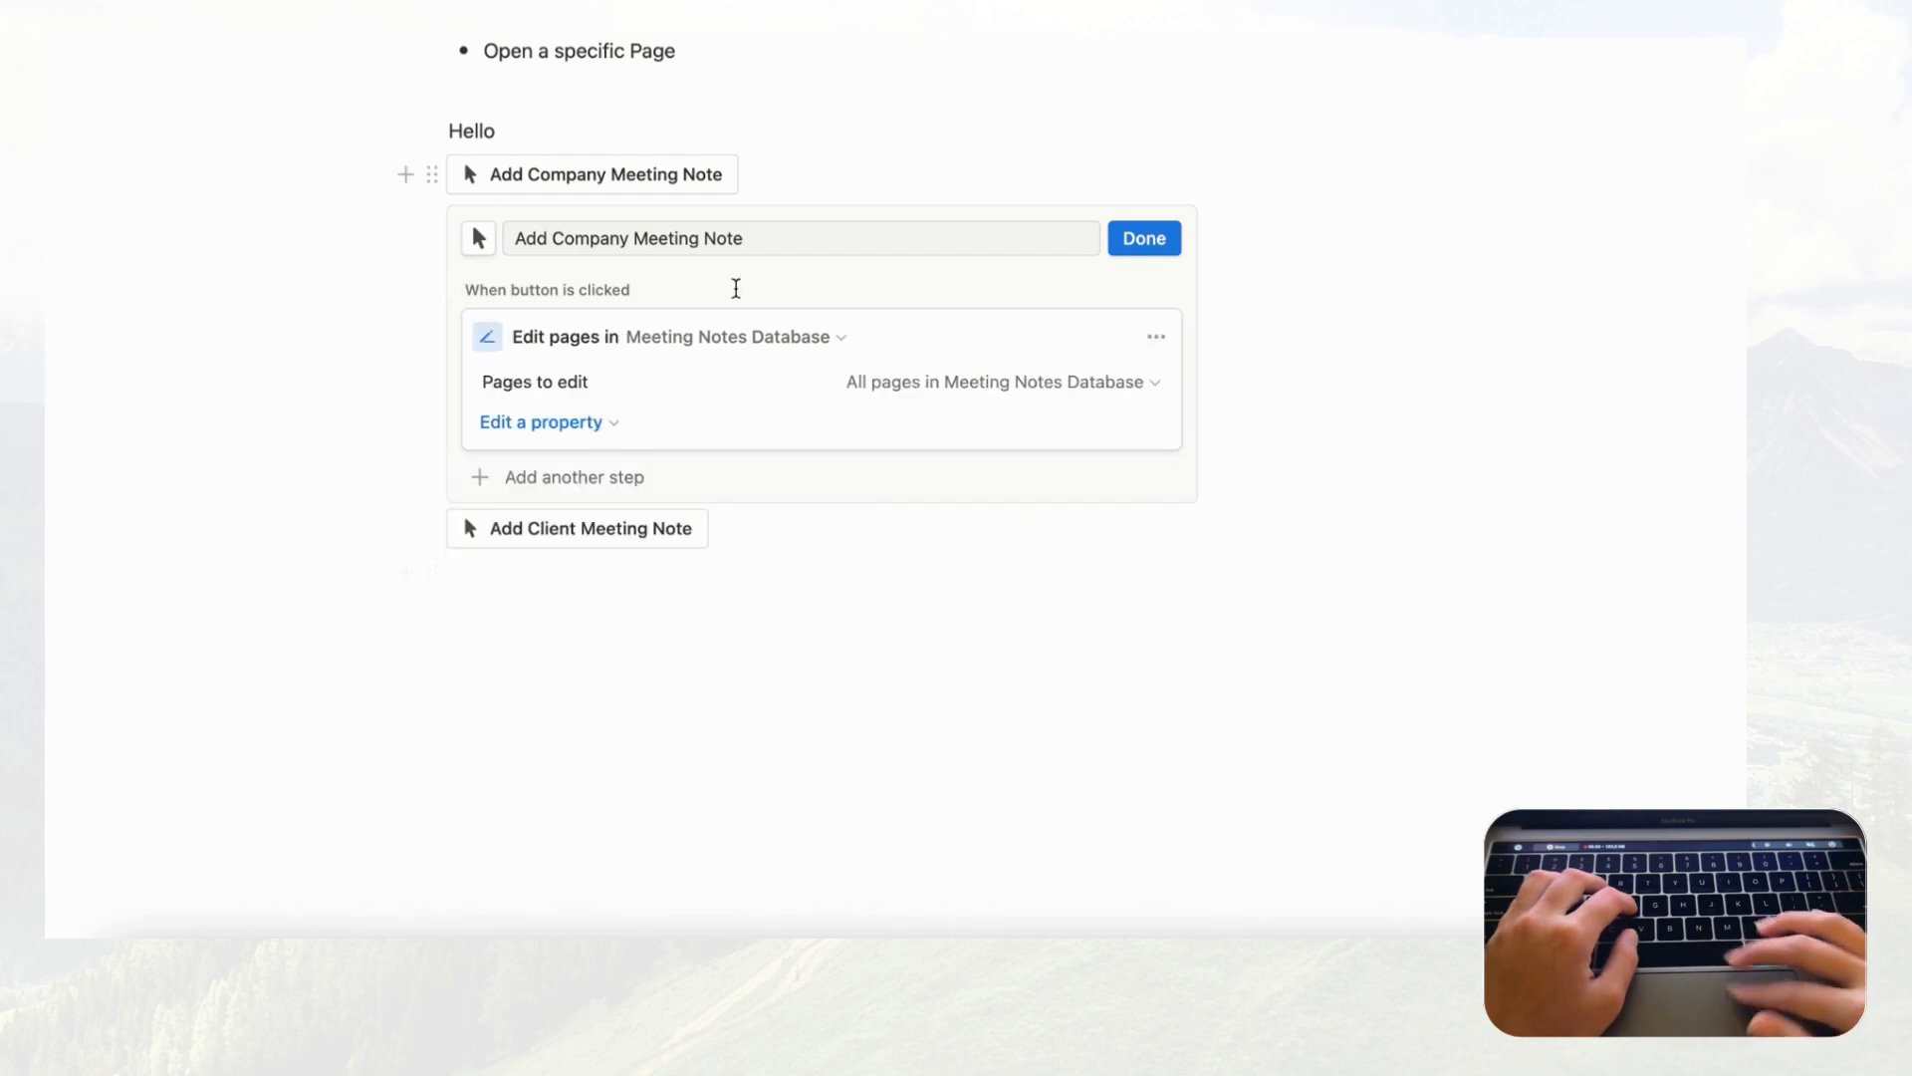
# Step: Rename the Add Company Meeting Note button to Edit
pyautogui.doubleClick(663, 237)
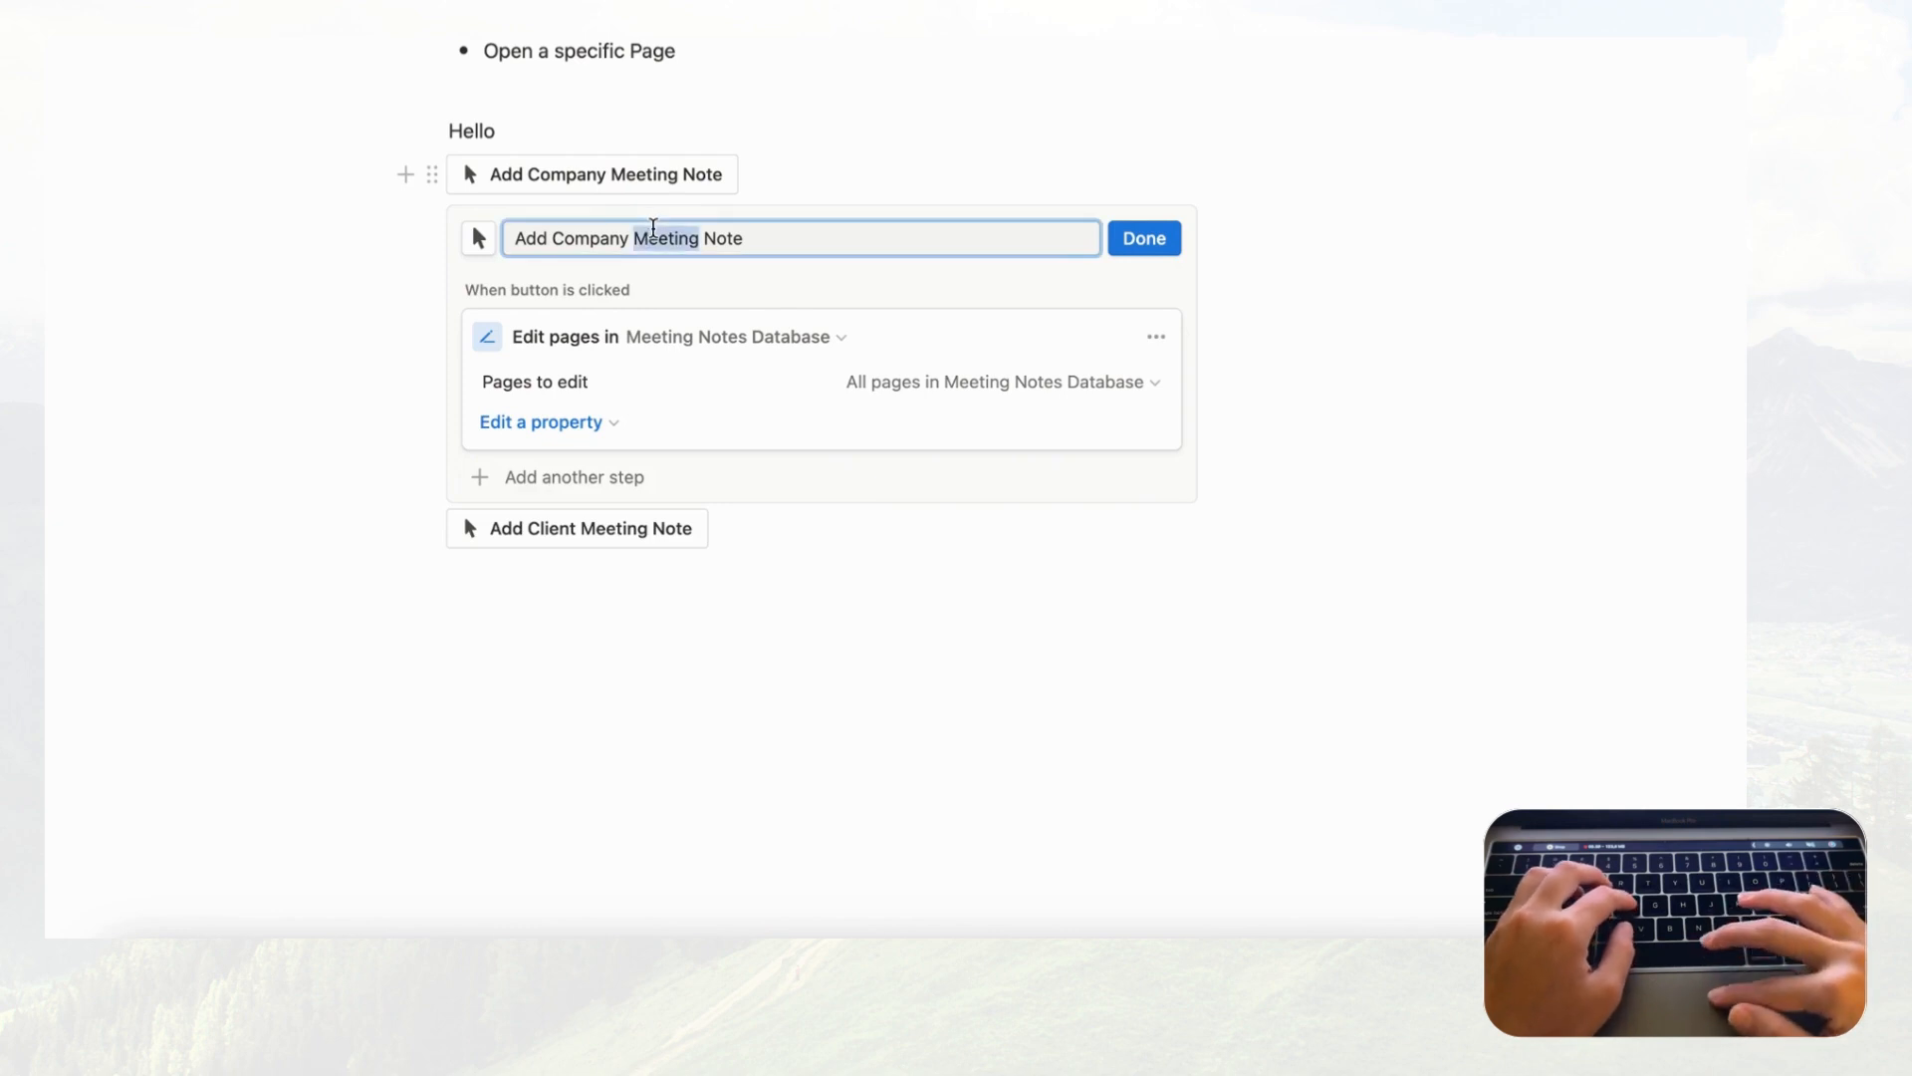
pyautogui.press('super+a')
pyautogui.write('Edit')
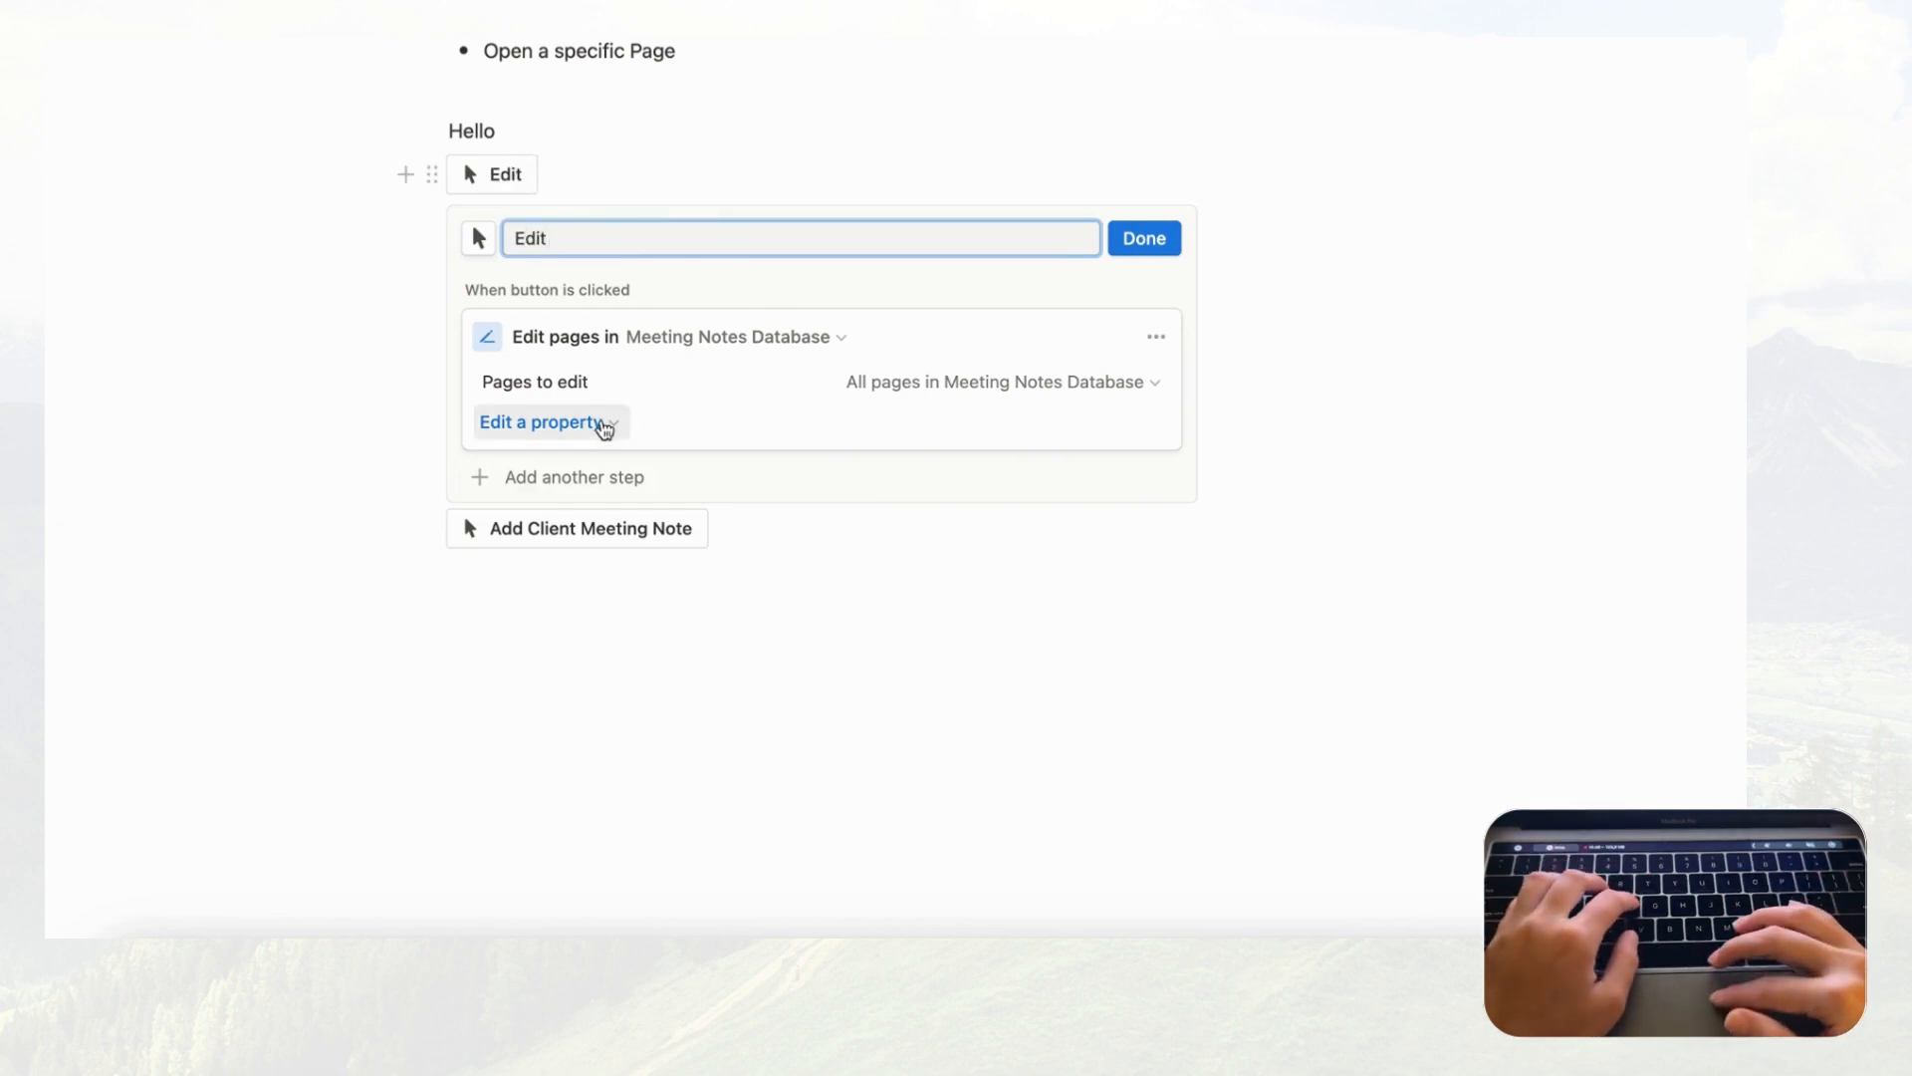
# Step: Make the Edit button set the Name property of all pages in Meeting Notes Database to Buttons, and save it
pyautogui.click(604, 426)
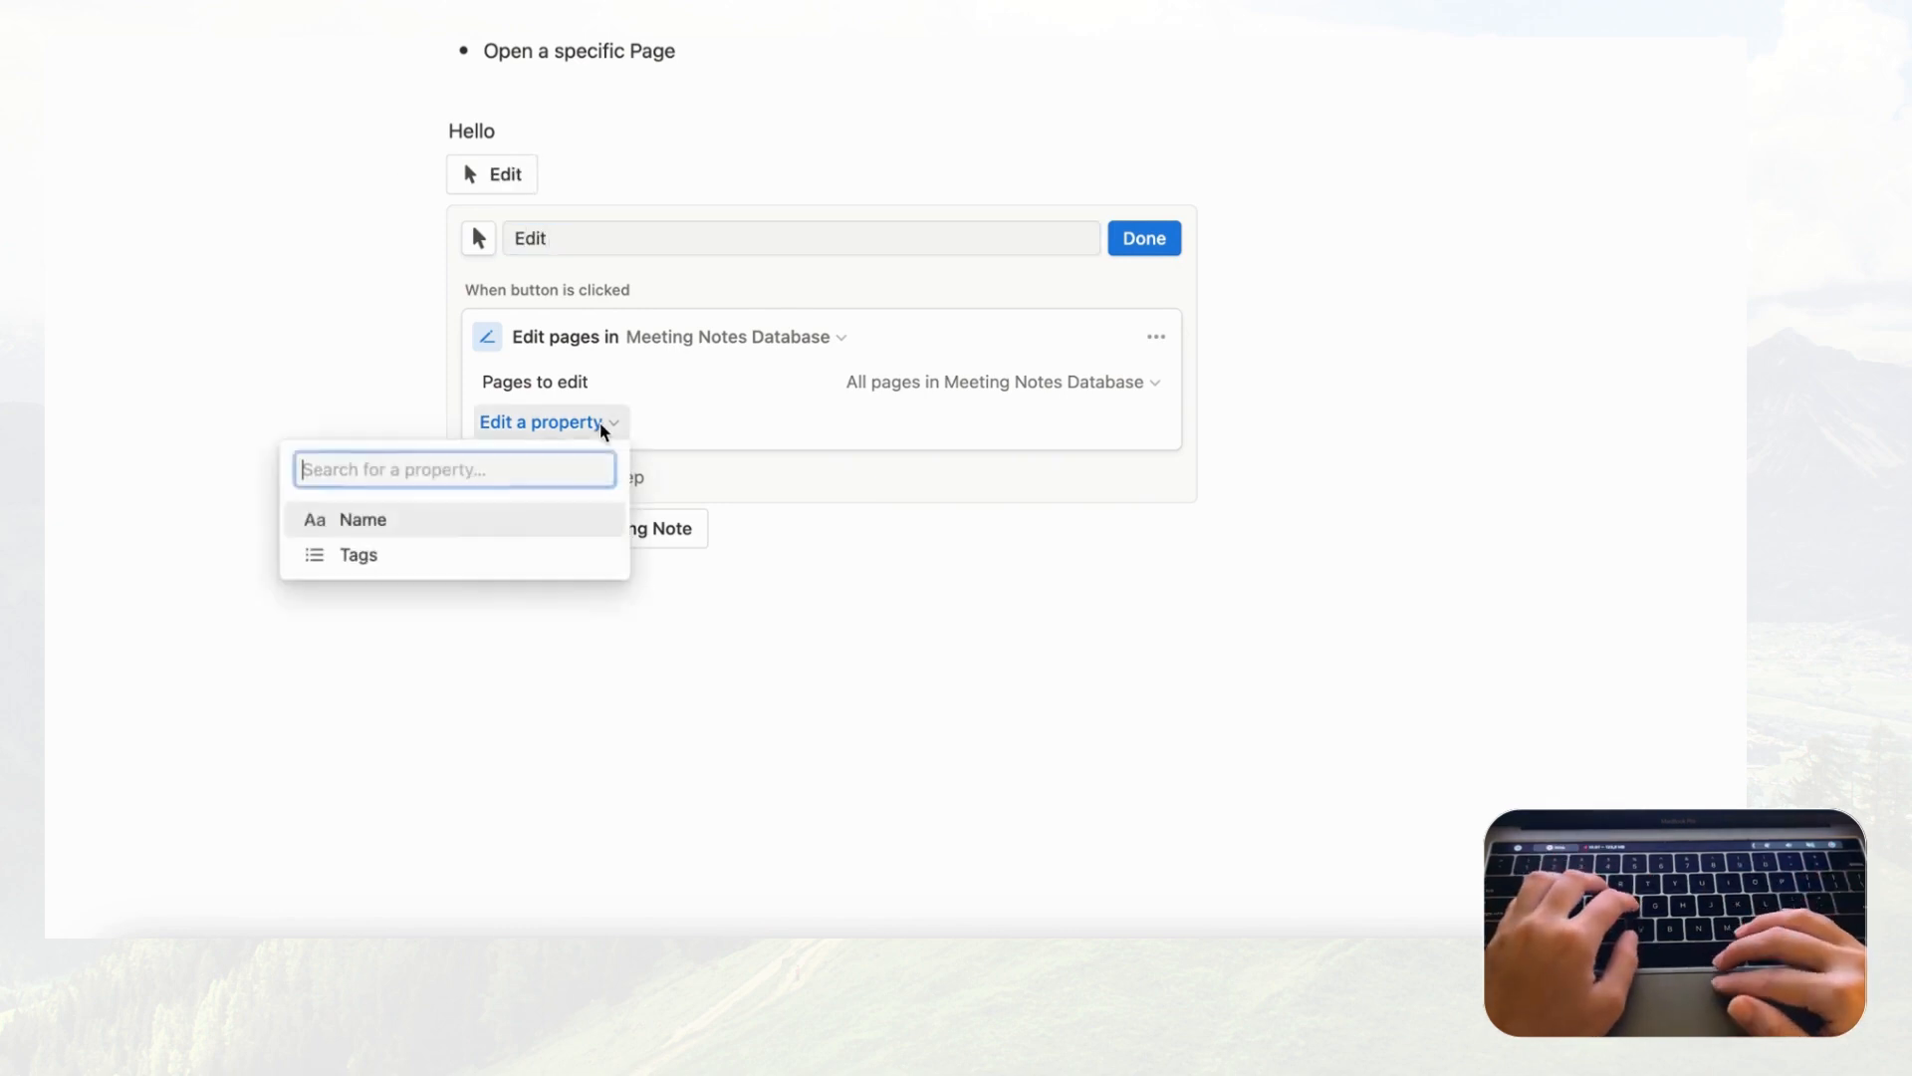
pyautogui.click(561, 534)
pyautogui.click(775, 412)
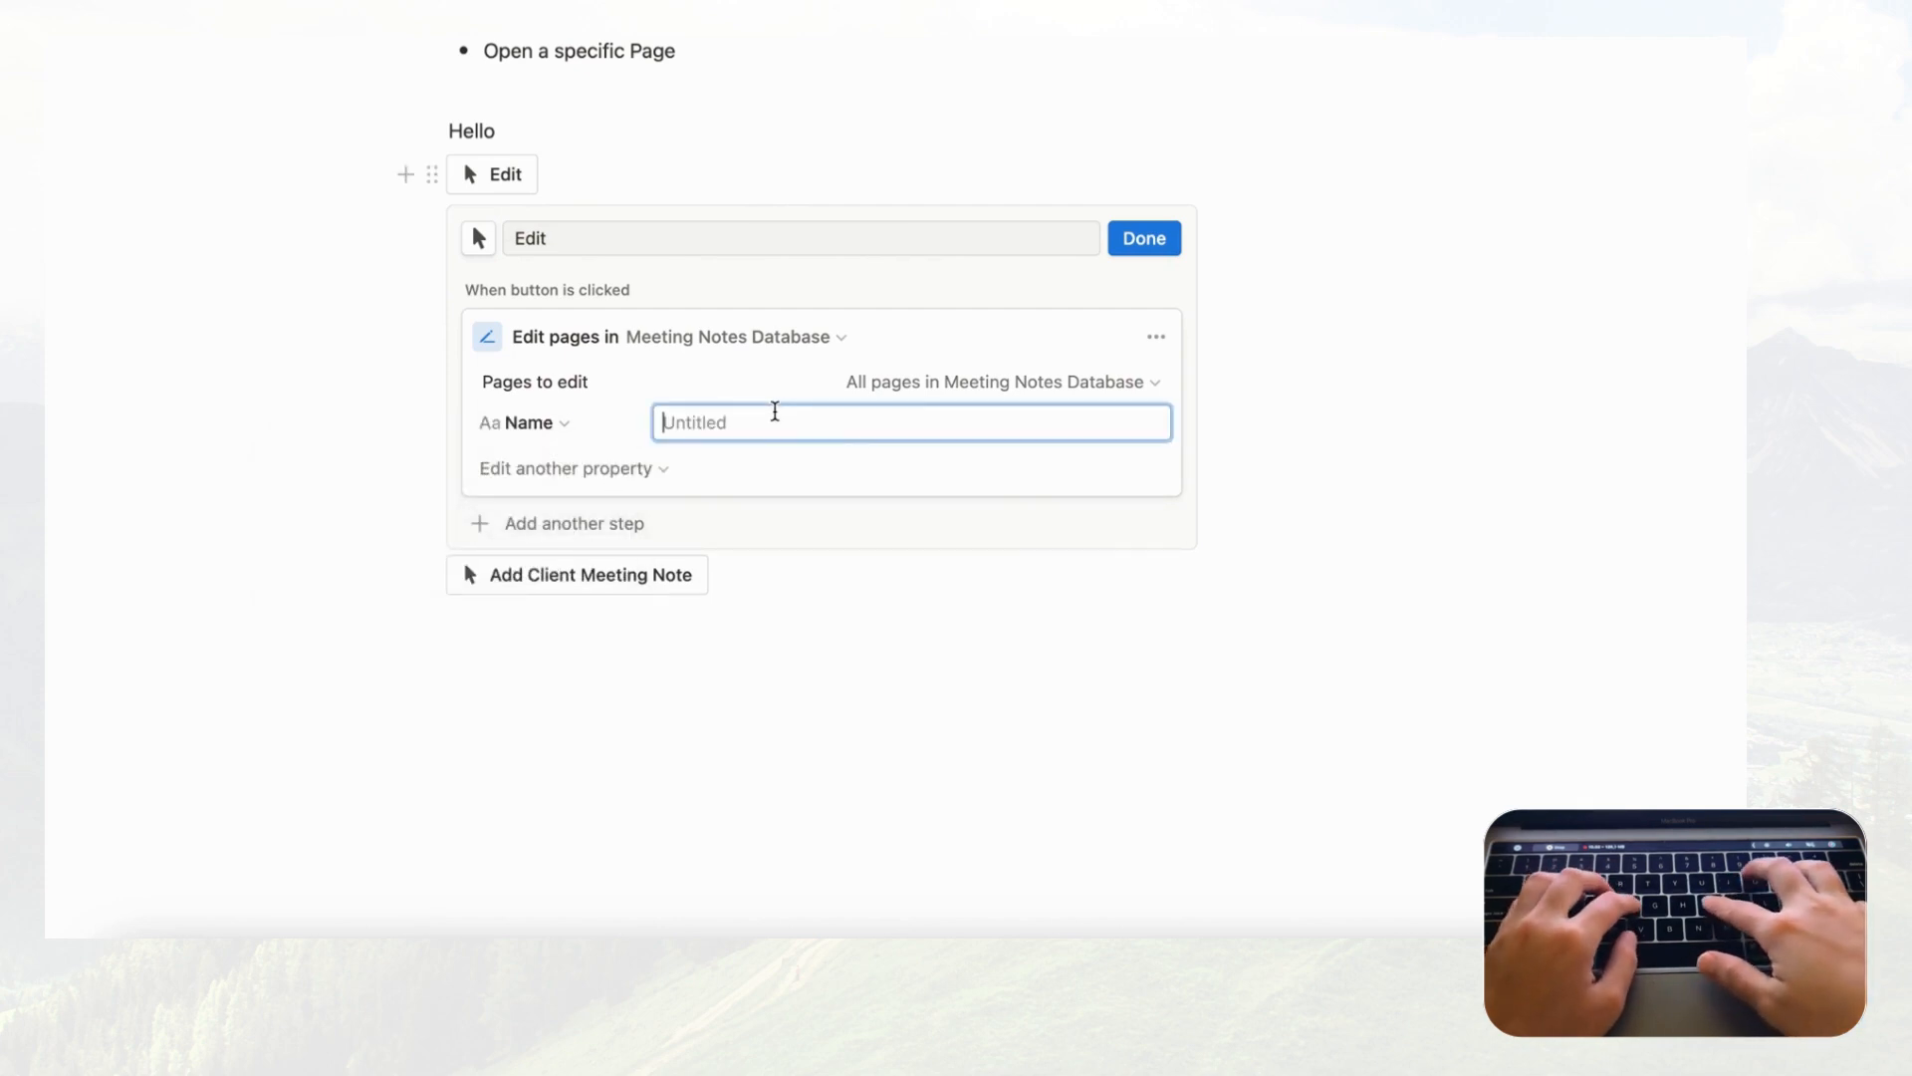
pyautogui.write('But')
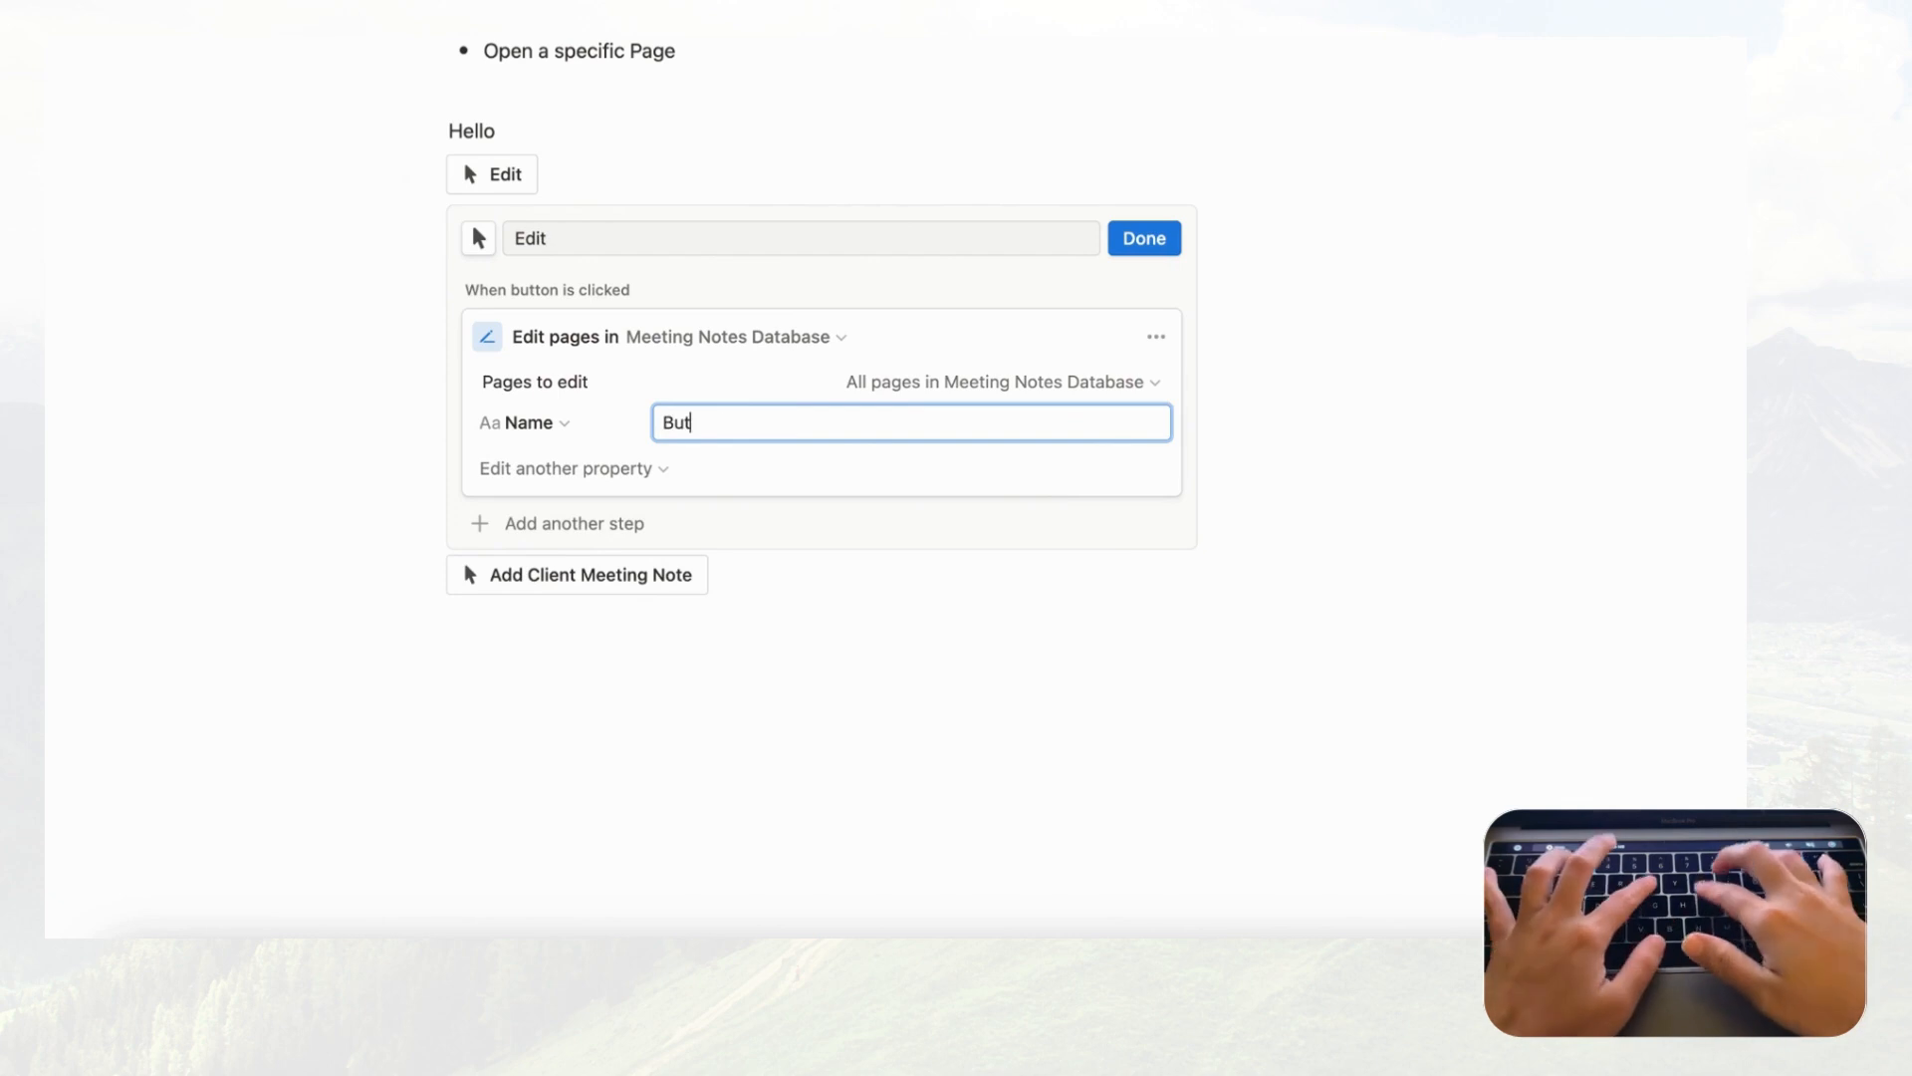
pyautogui.write('tons')
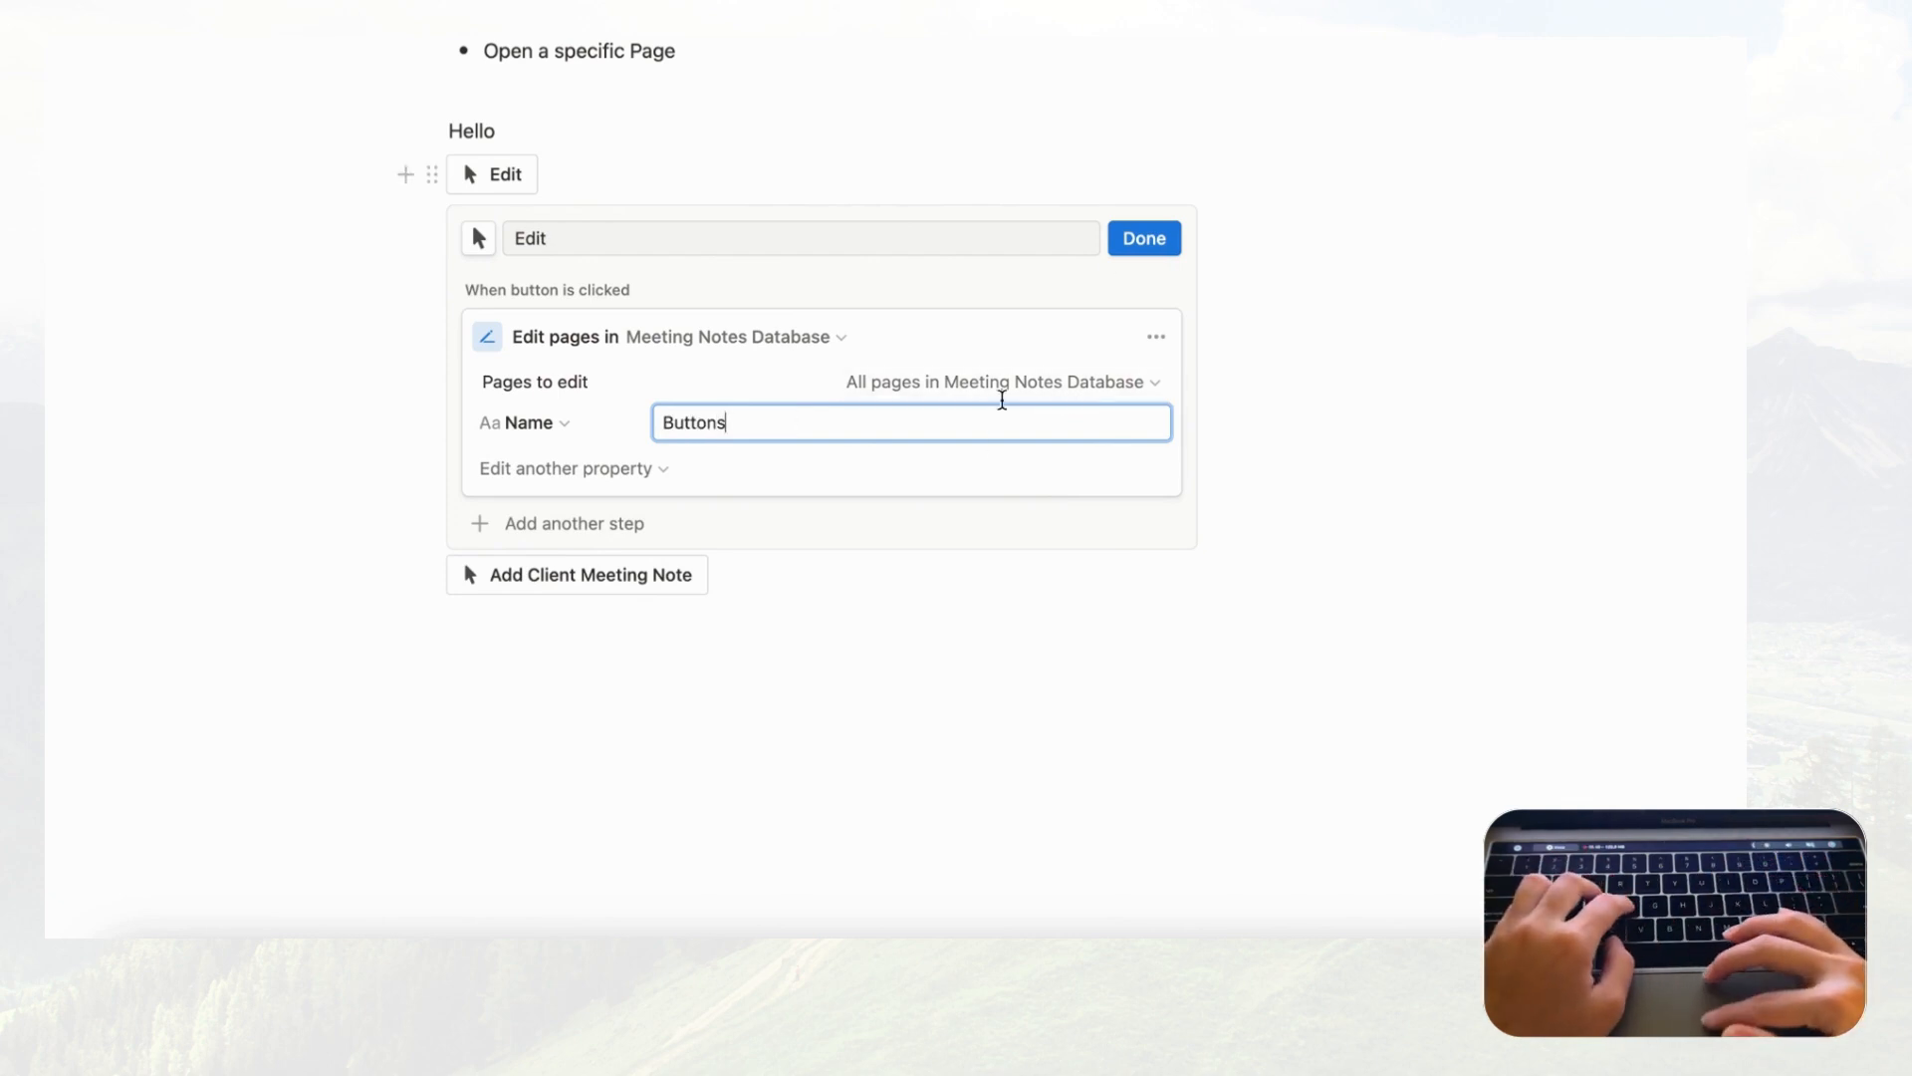
pyautogui.click(1142, 237)
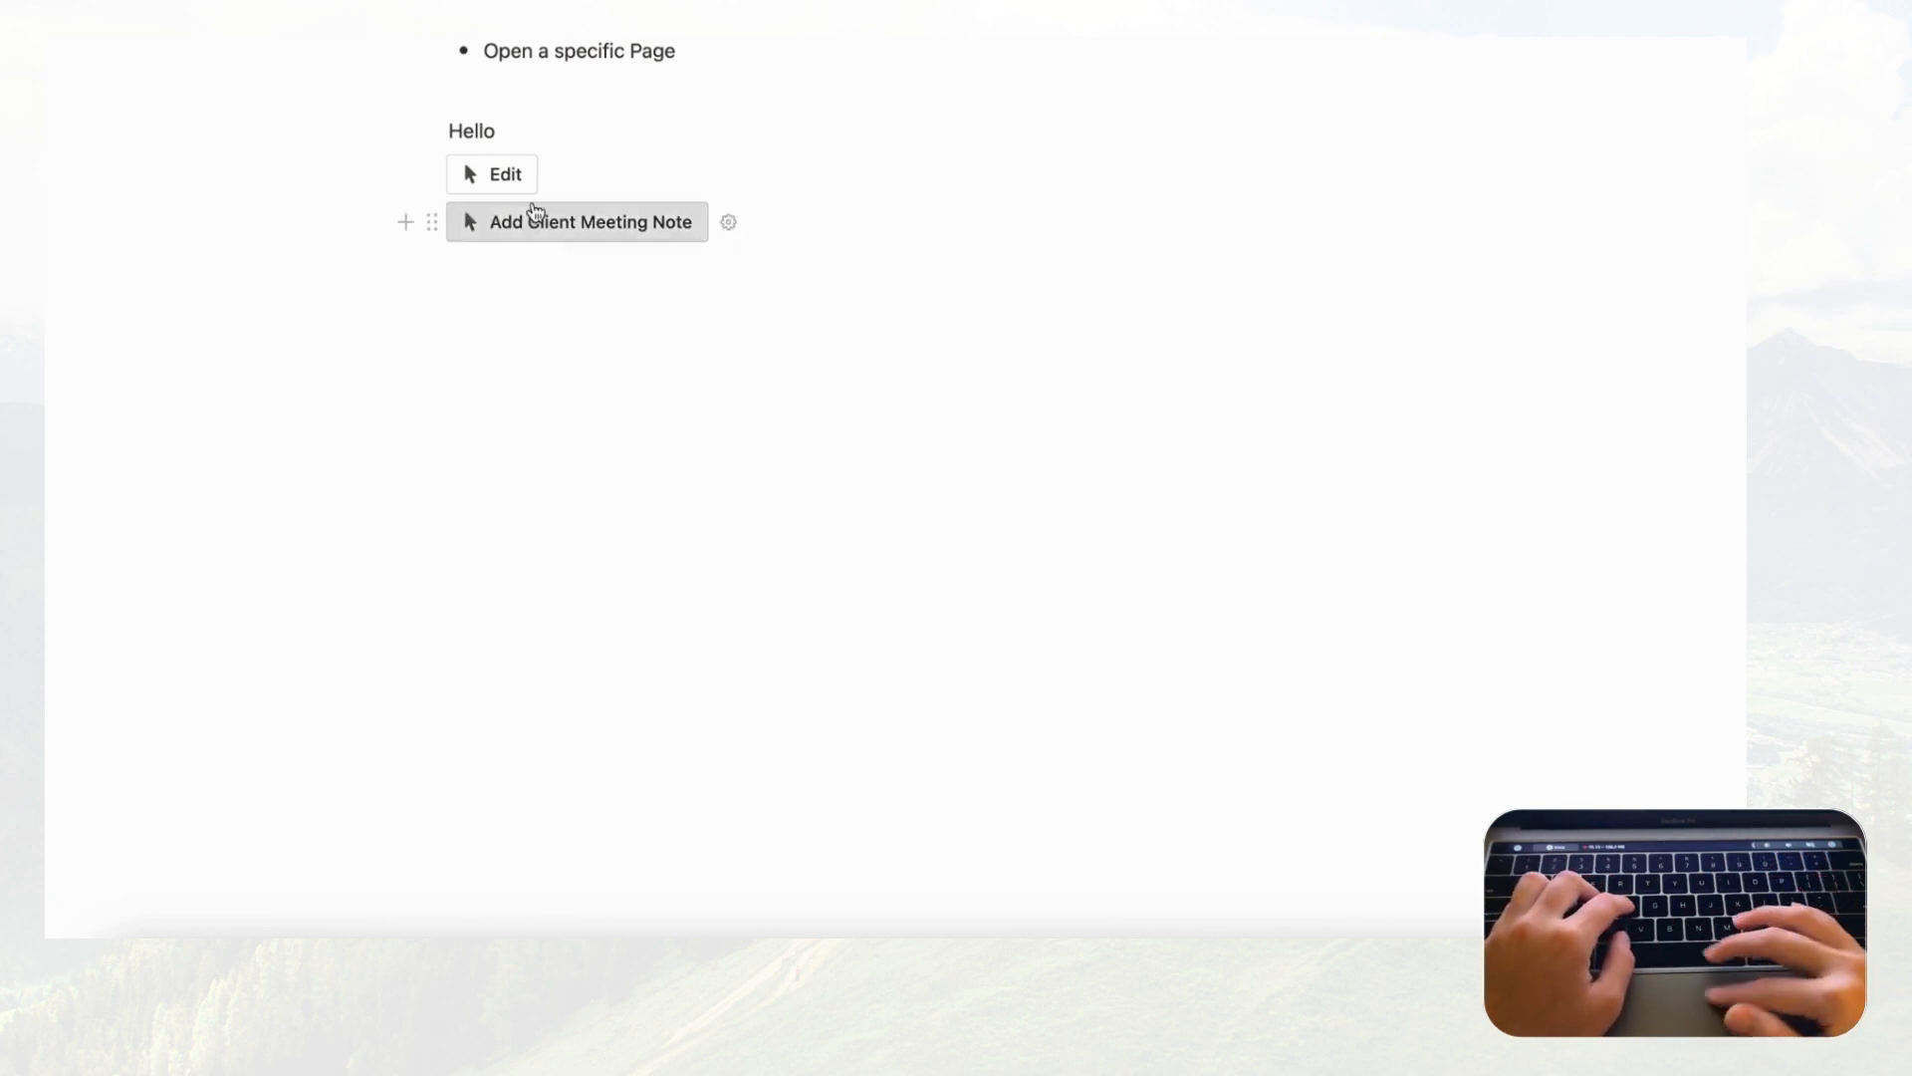
# Step: Run the Edit button and check the page names in Meeting Notes Database
pyautogui.click(504, 179)
pyautogui.scroll(-5, 594, 482)
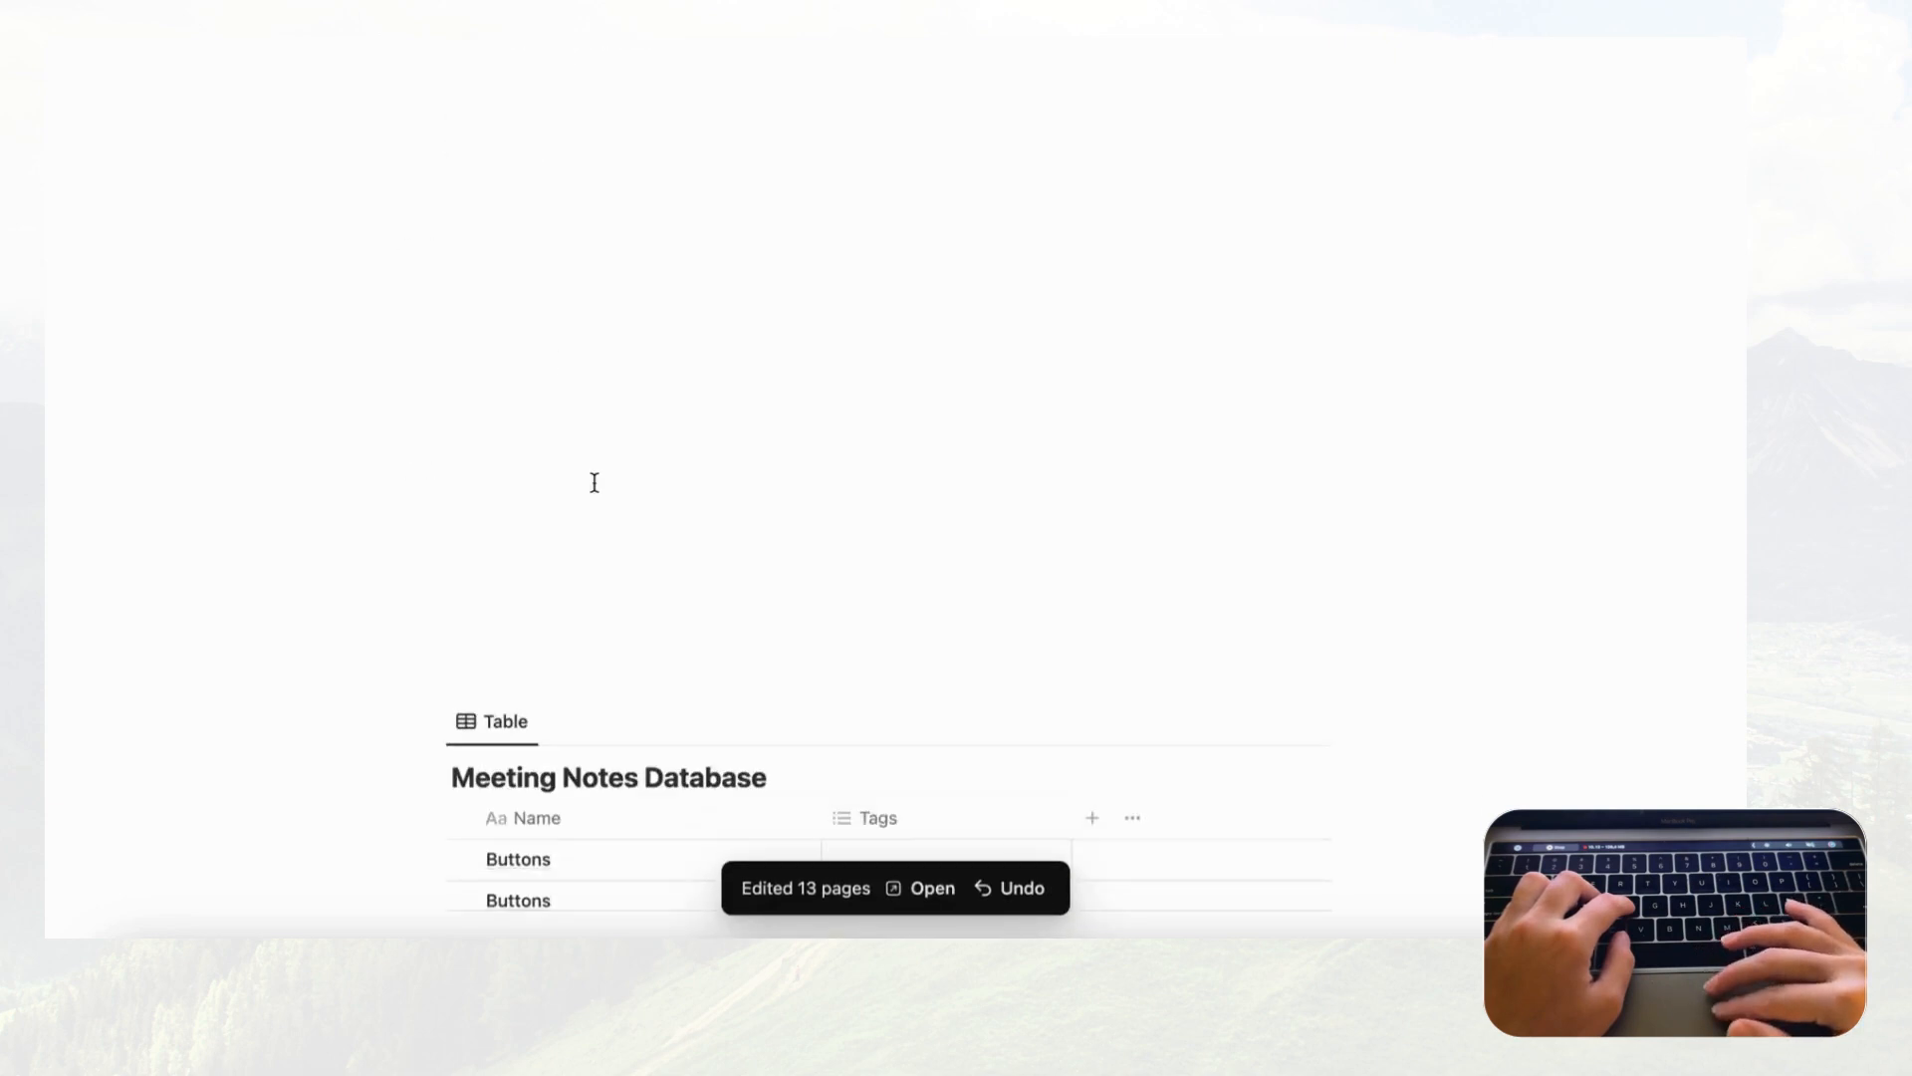
pyautogui.scroll(-5, 594, 482)
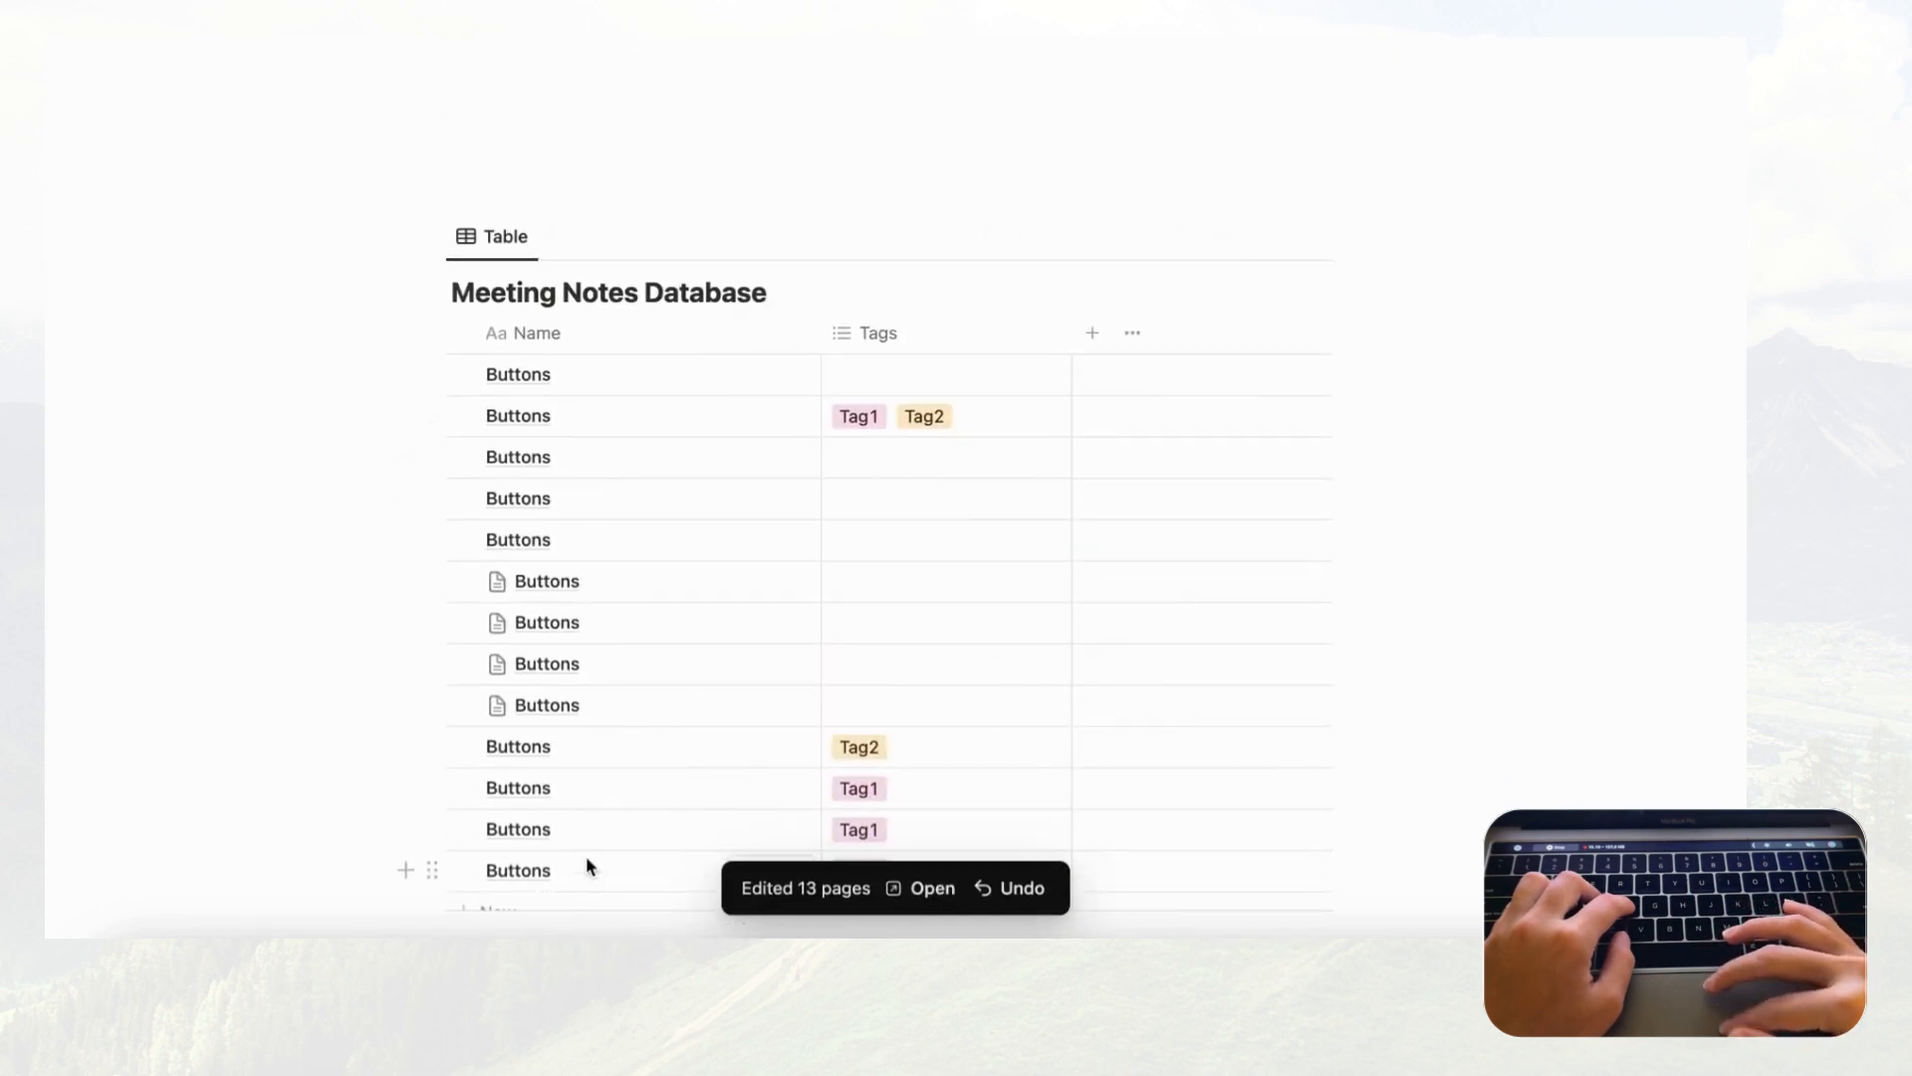
pyautogui.scroll(-1, 601, 634)
pyautogui.scroll(3, 601, 634)
pyautogui.scroll(-2, 600, 633)
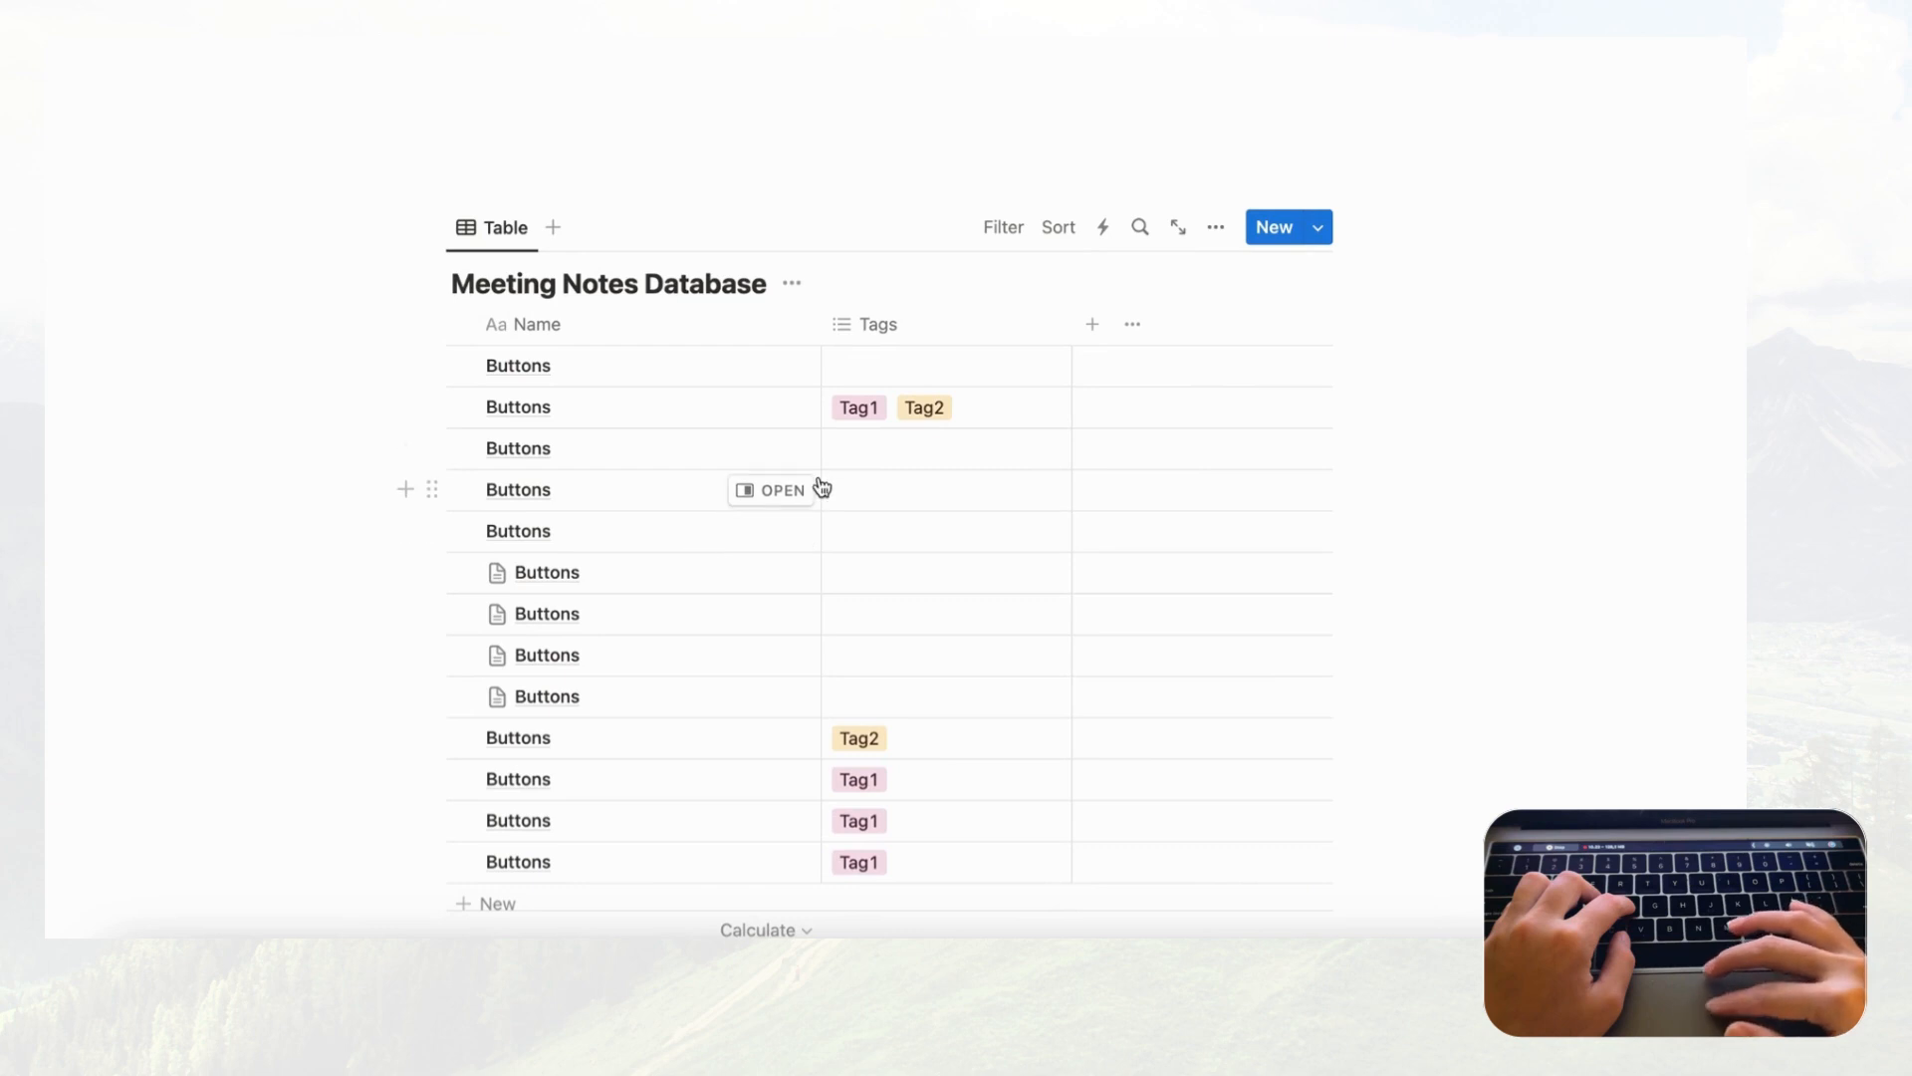
pyautogui.scroll(4, 1041, 538)
pyautogui.scroll(6, 1041, 565)
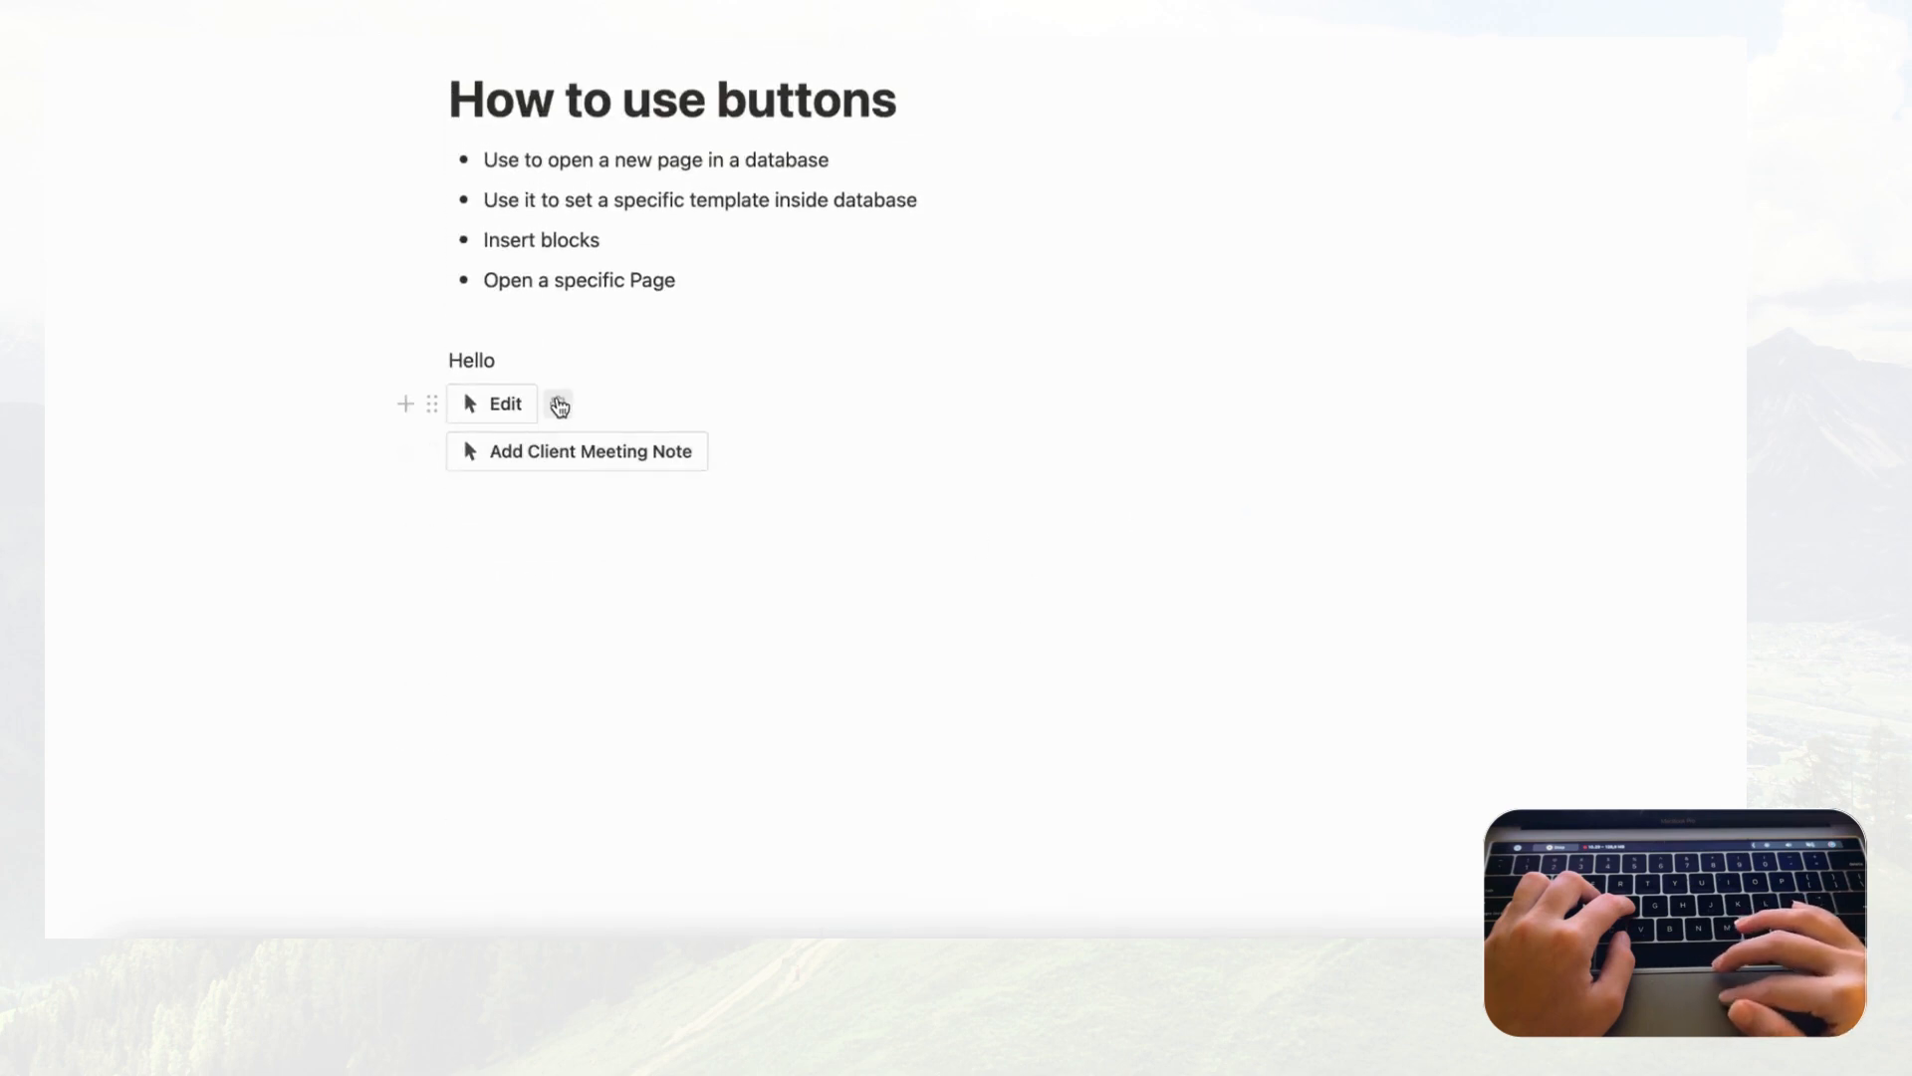
# Step: Filter the Edit button's pages to edit by Name Contains with an empty value, and view the available step types
pyautogui.click(555, 403)
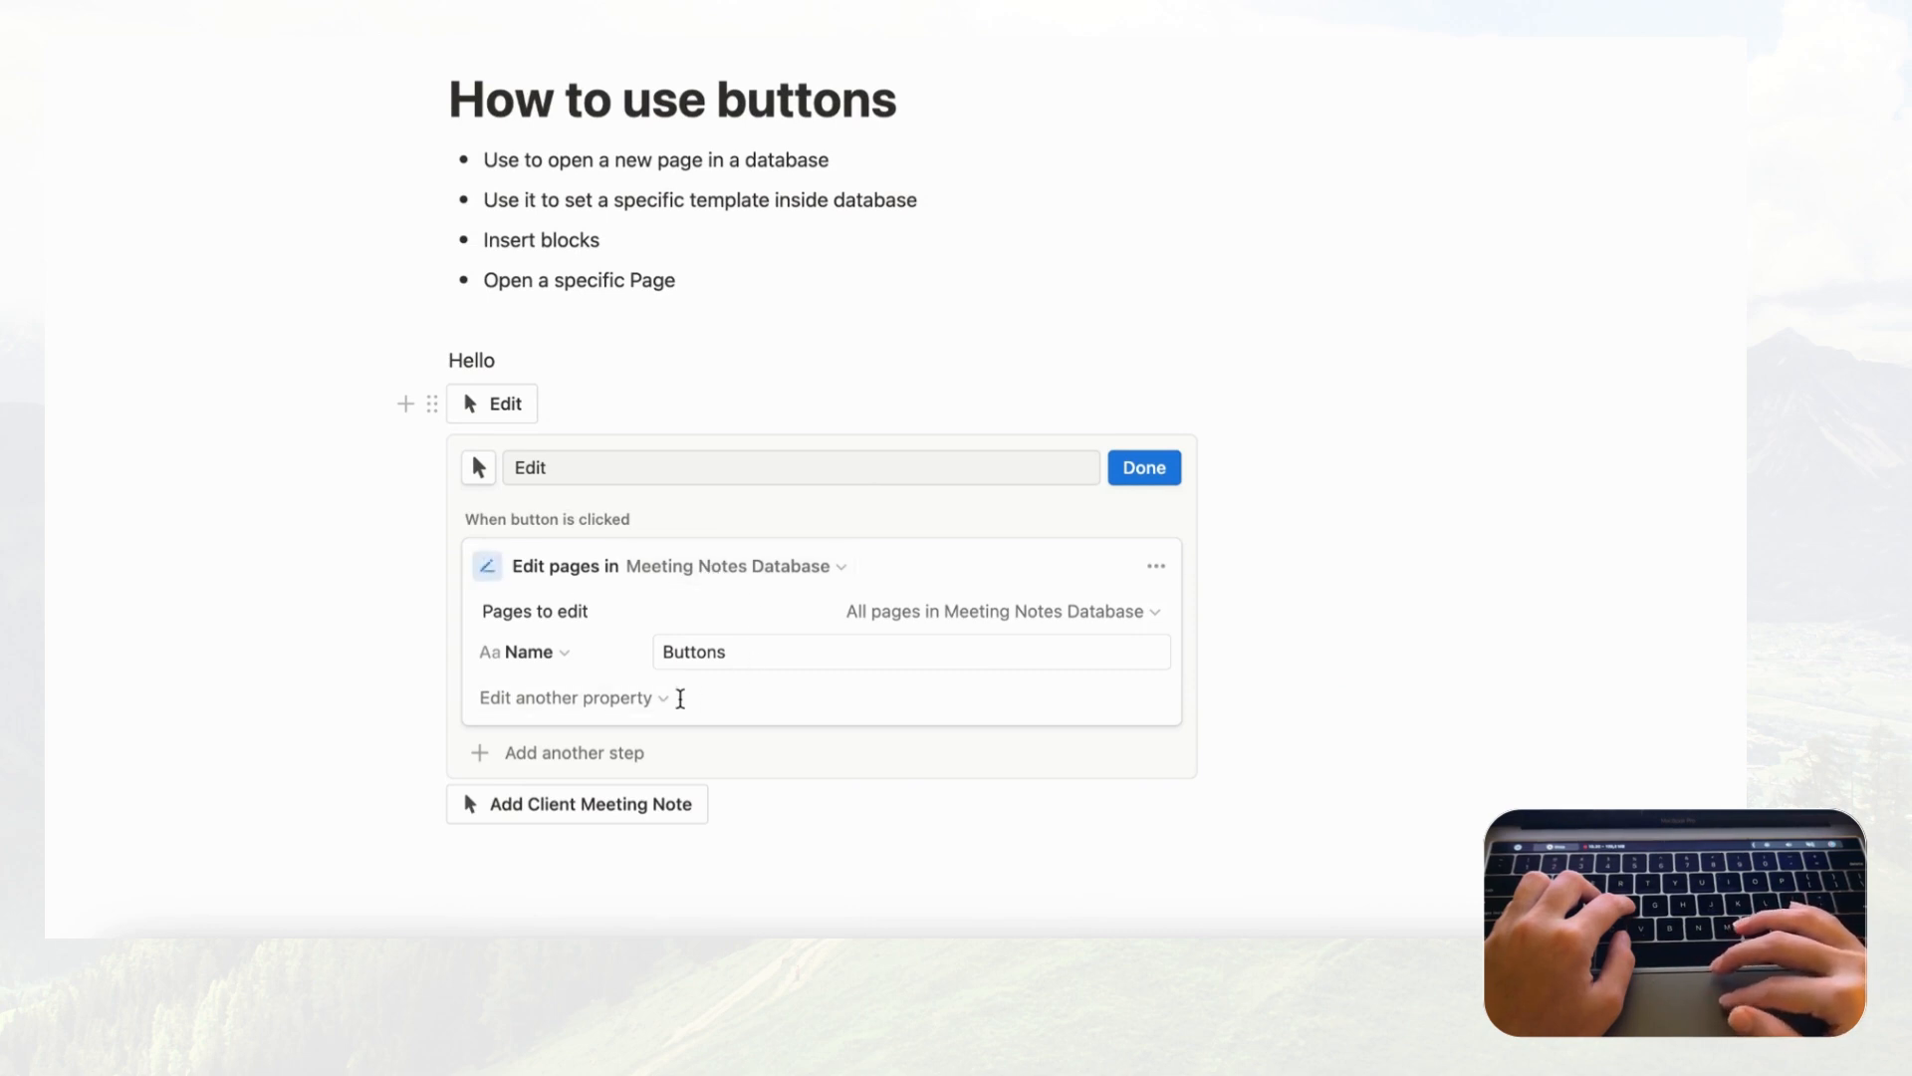
pyautogui.click(1006, 625)
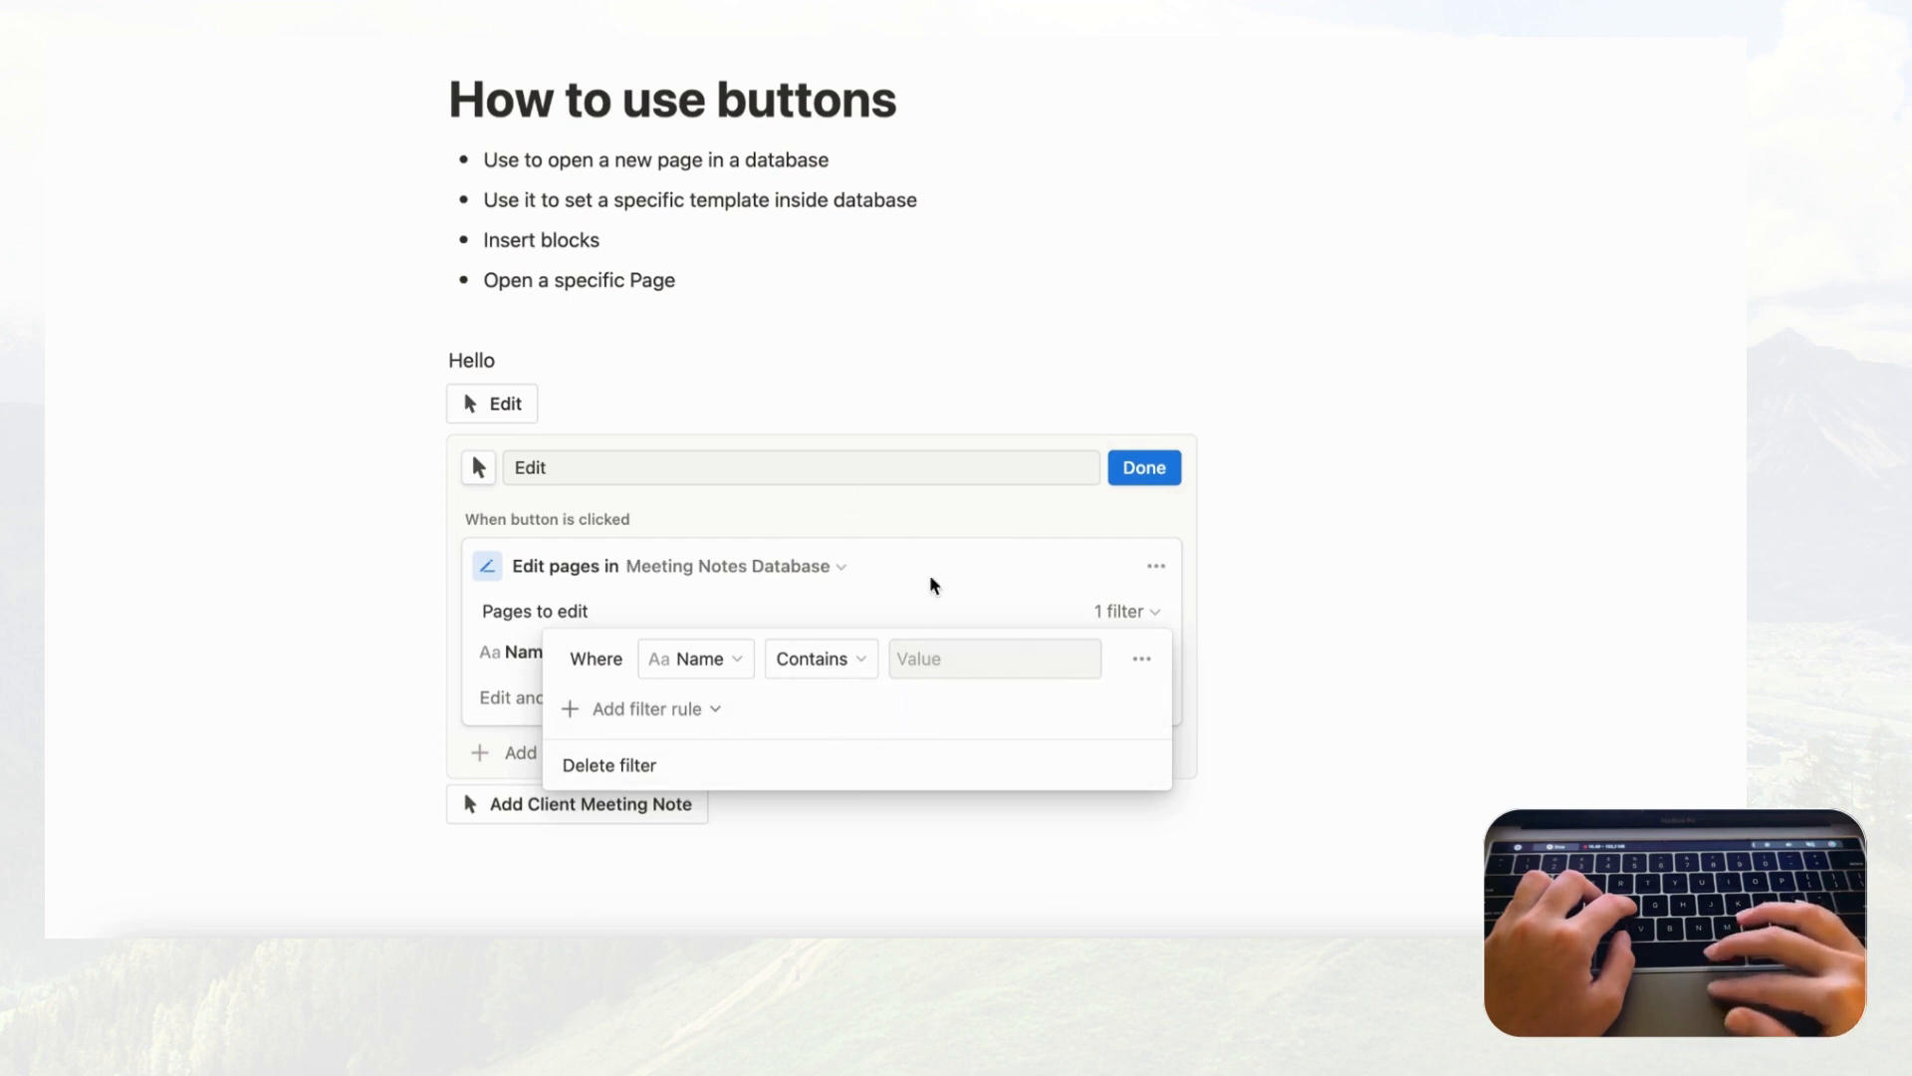
pyautogui.click(936, 528)
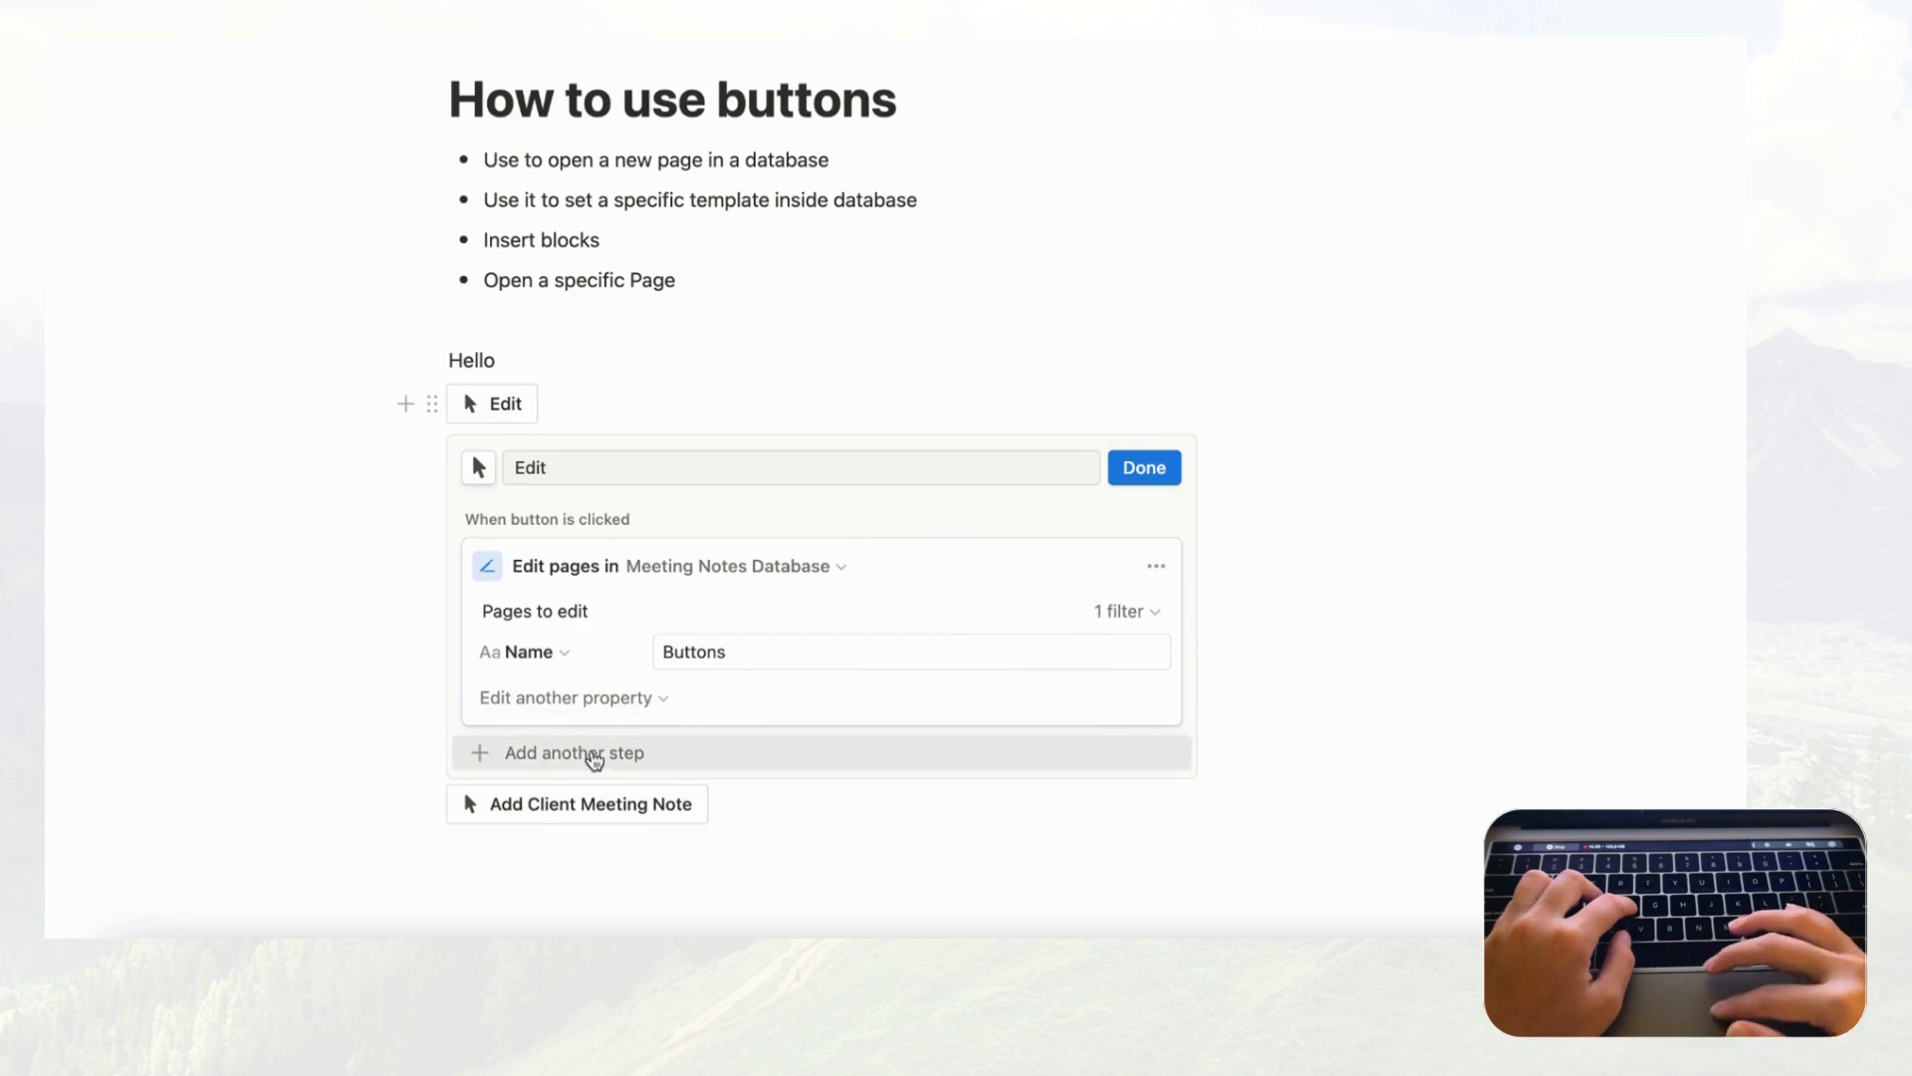
pyautogui.click(594, 757)
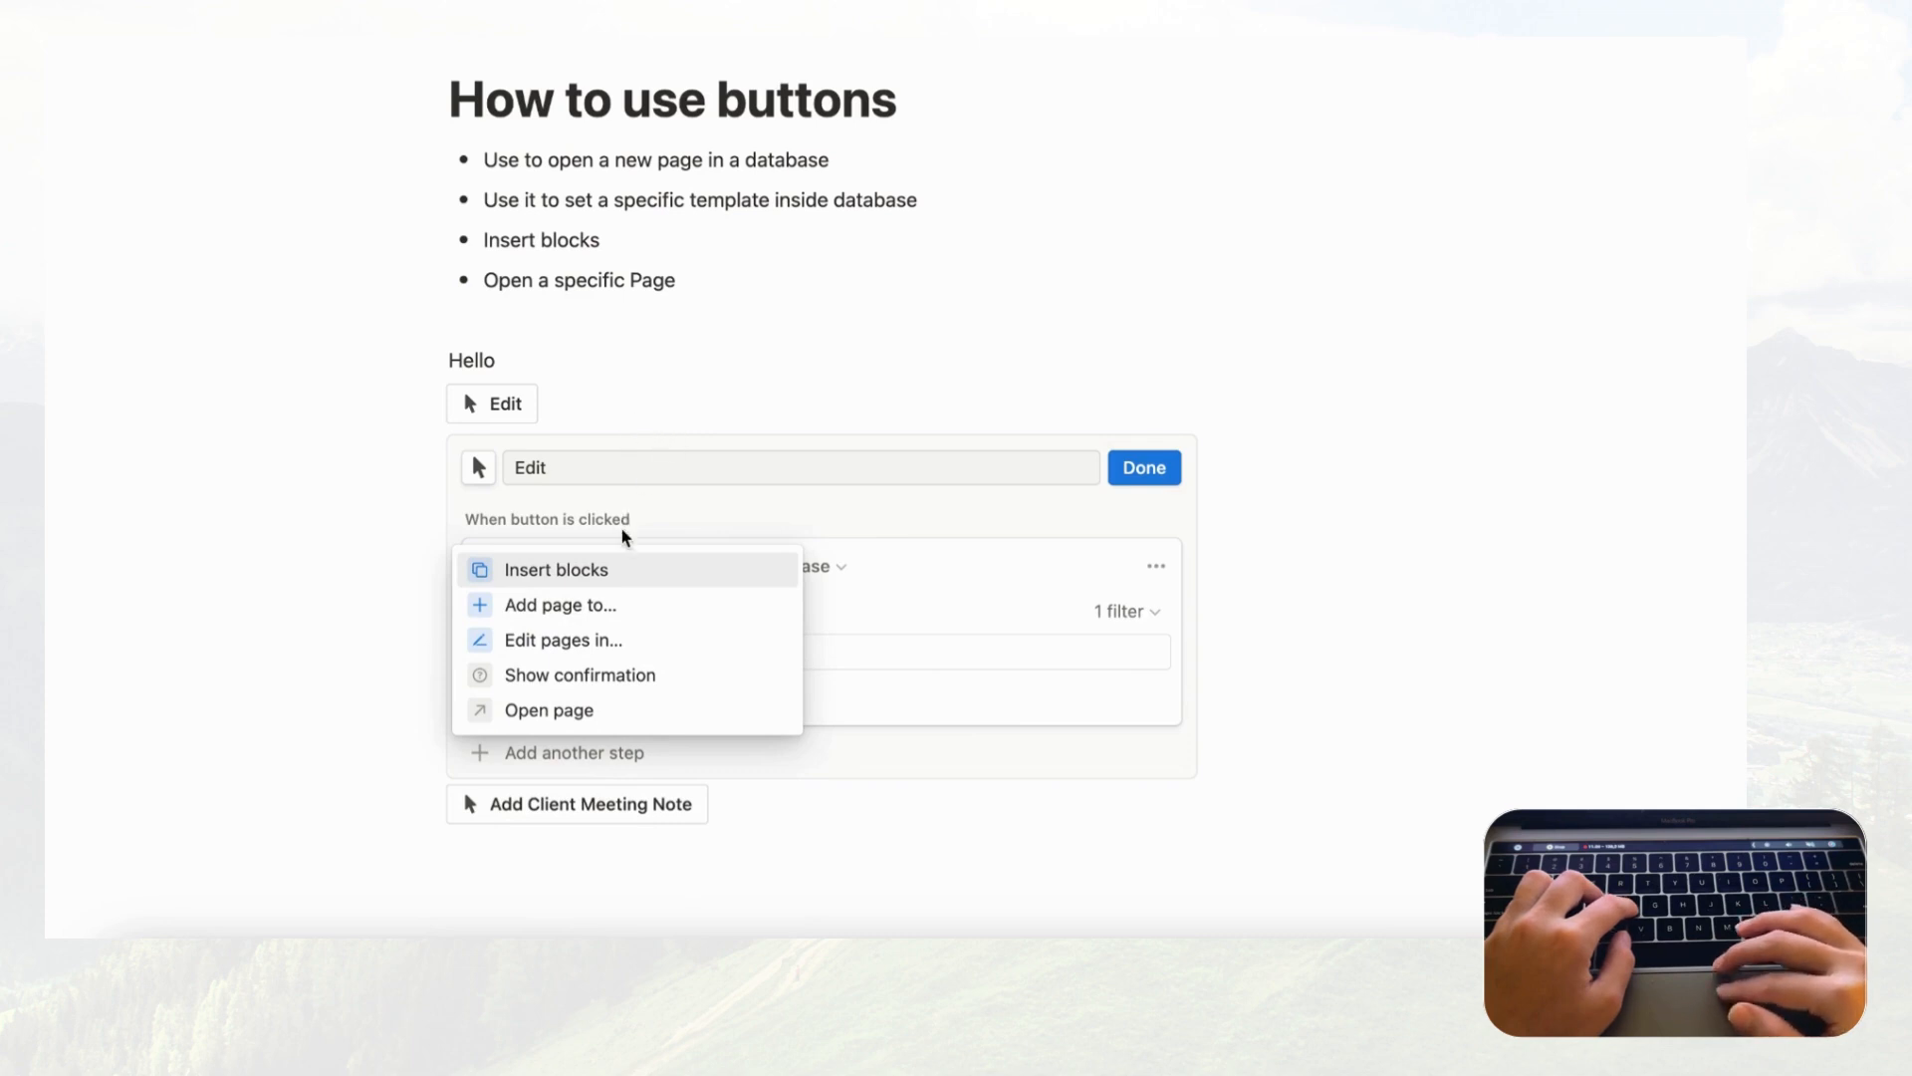
pyautogui.click(862, 508)
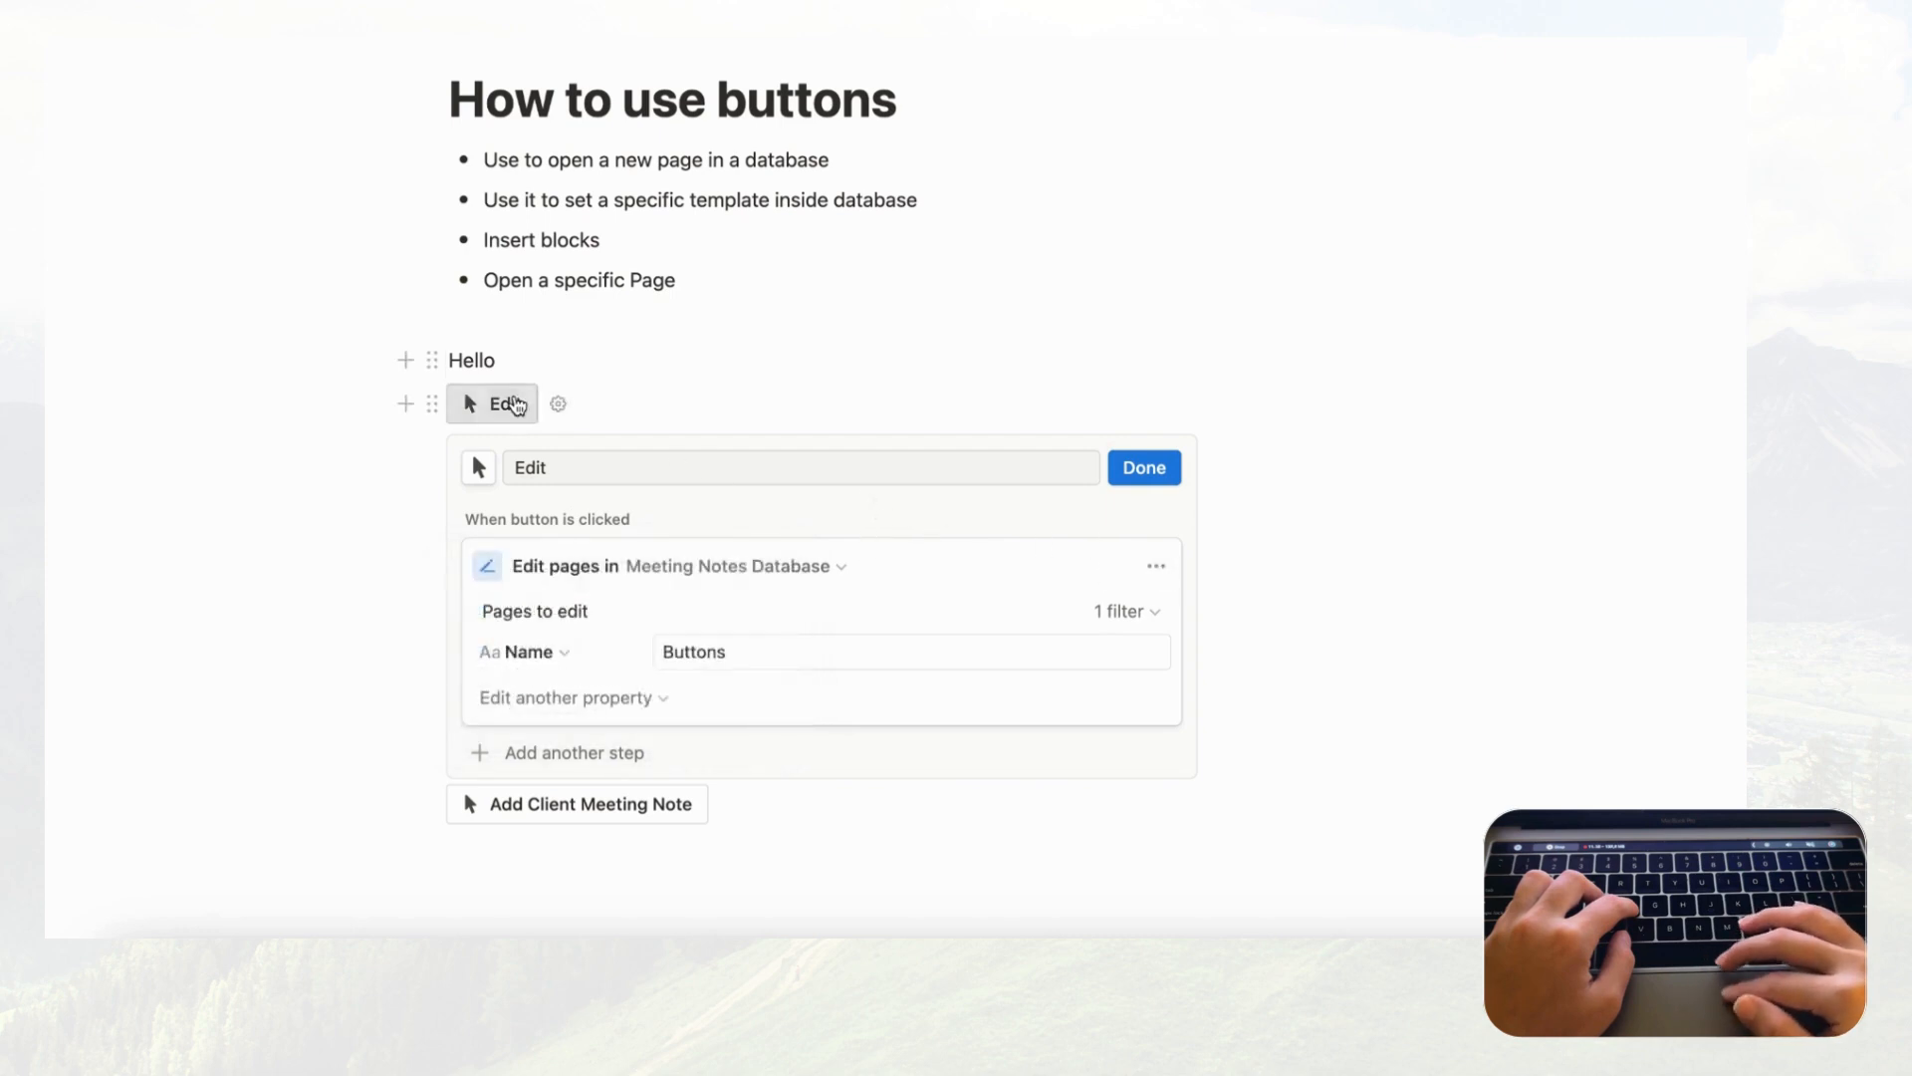
# Step: Rename the Edit button to Productivity Hashtags
pyautogui.click(575, 468)
pyautogui.press('super+a')
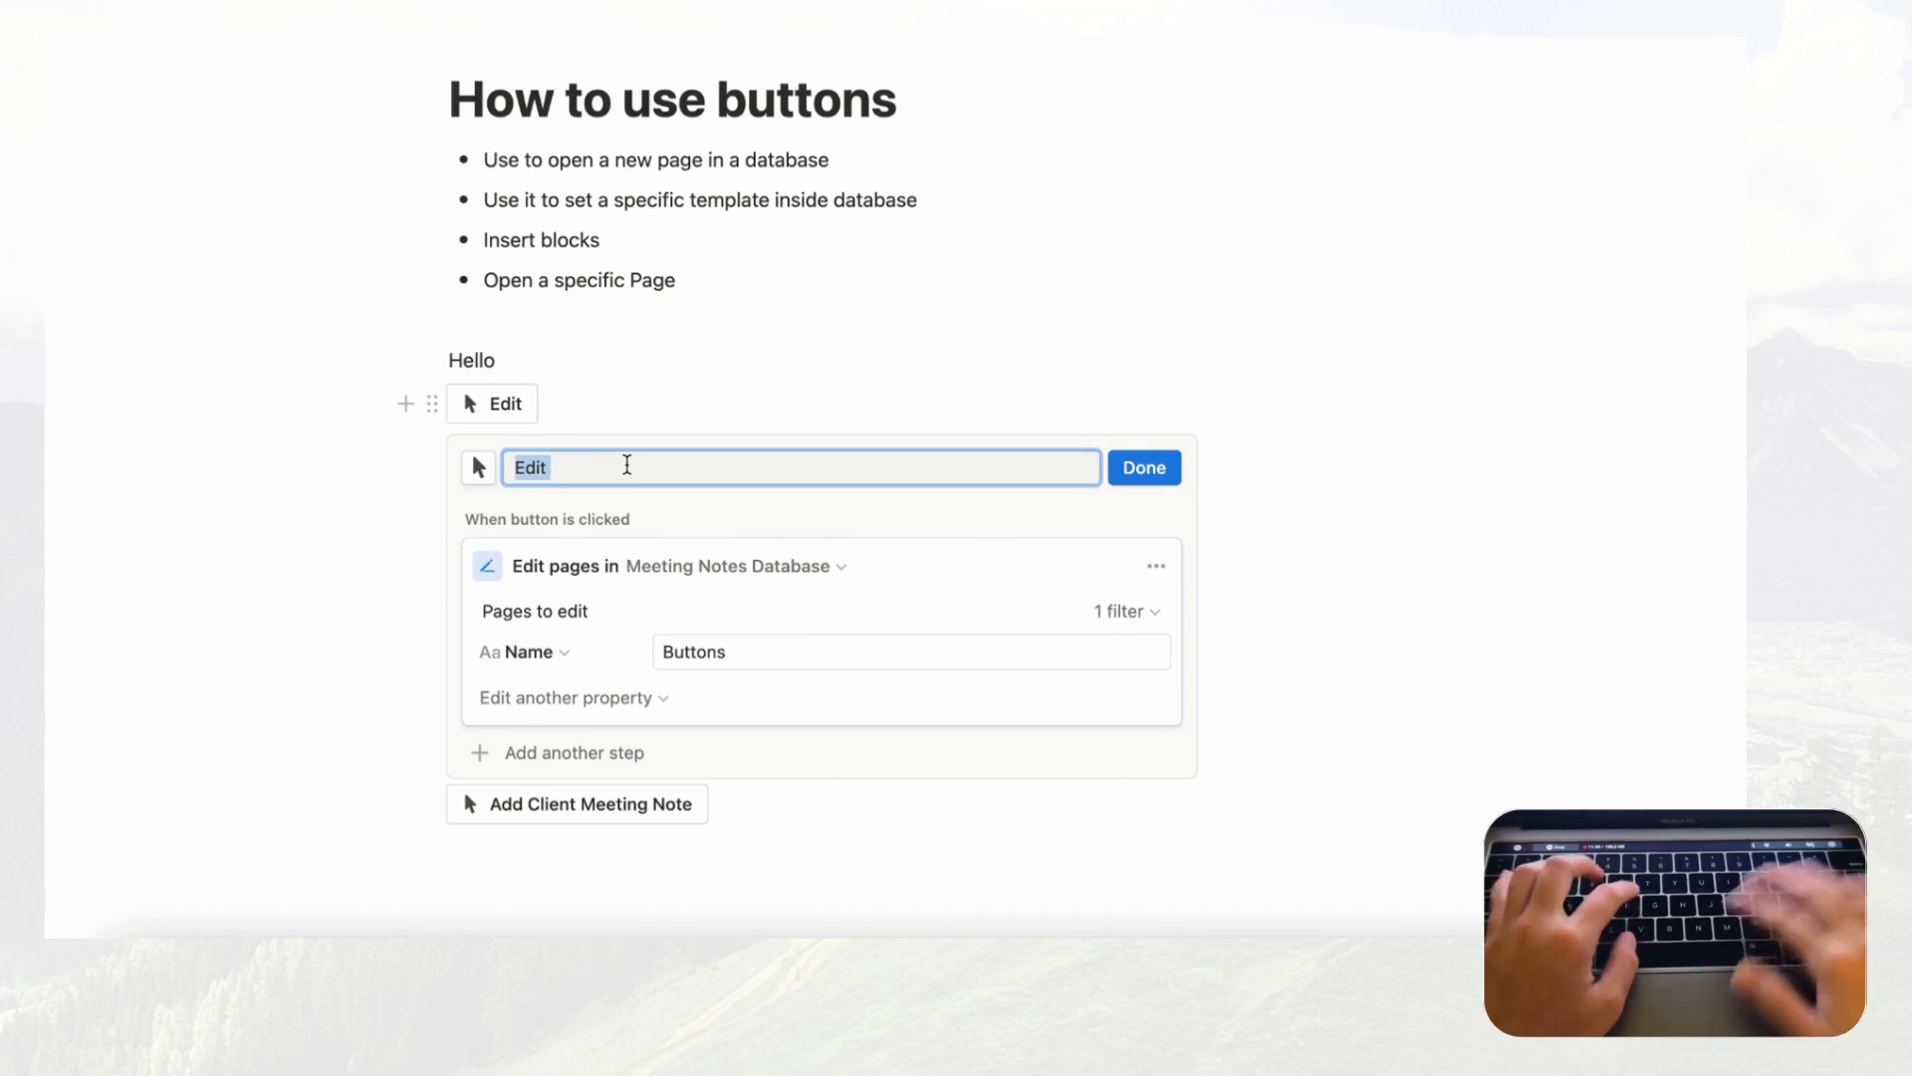
pyautogui.press('BackSpace')
pyautogui.write('Prod')
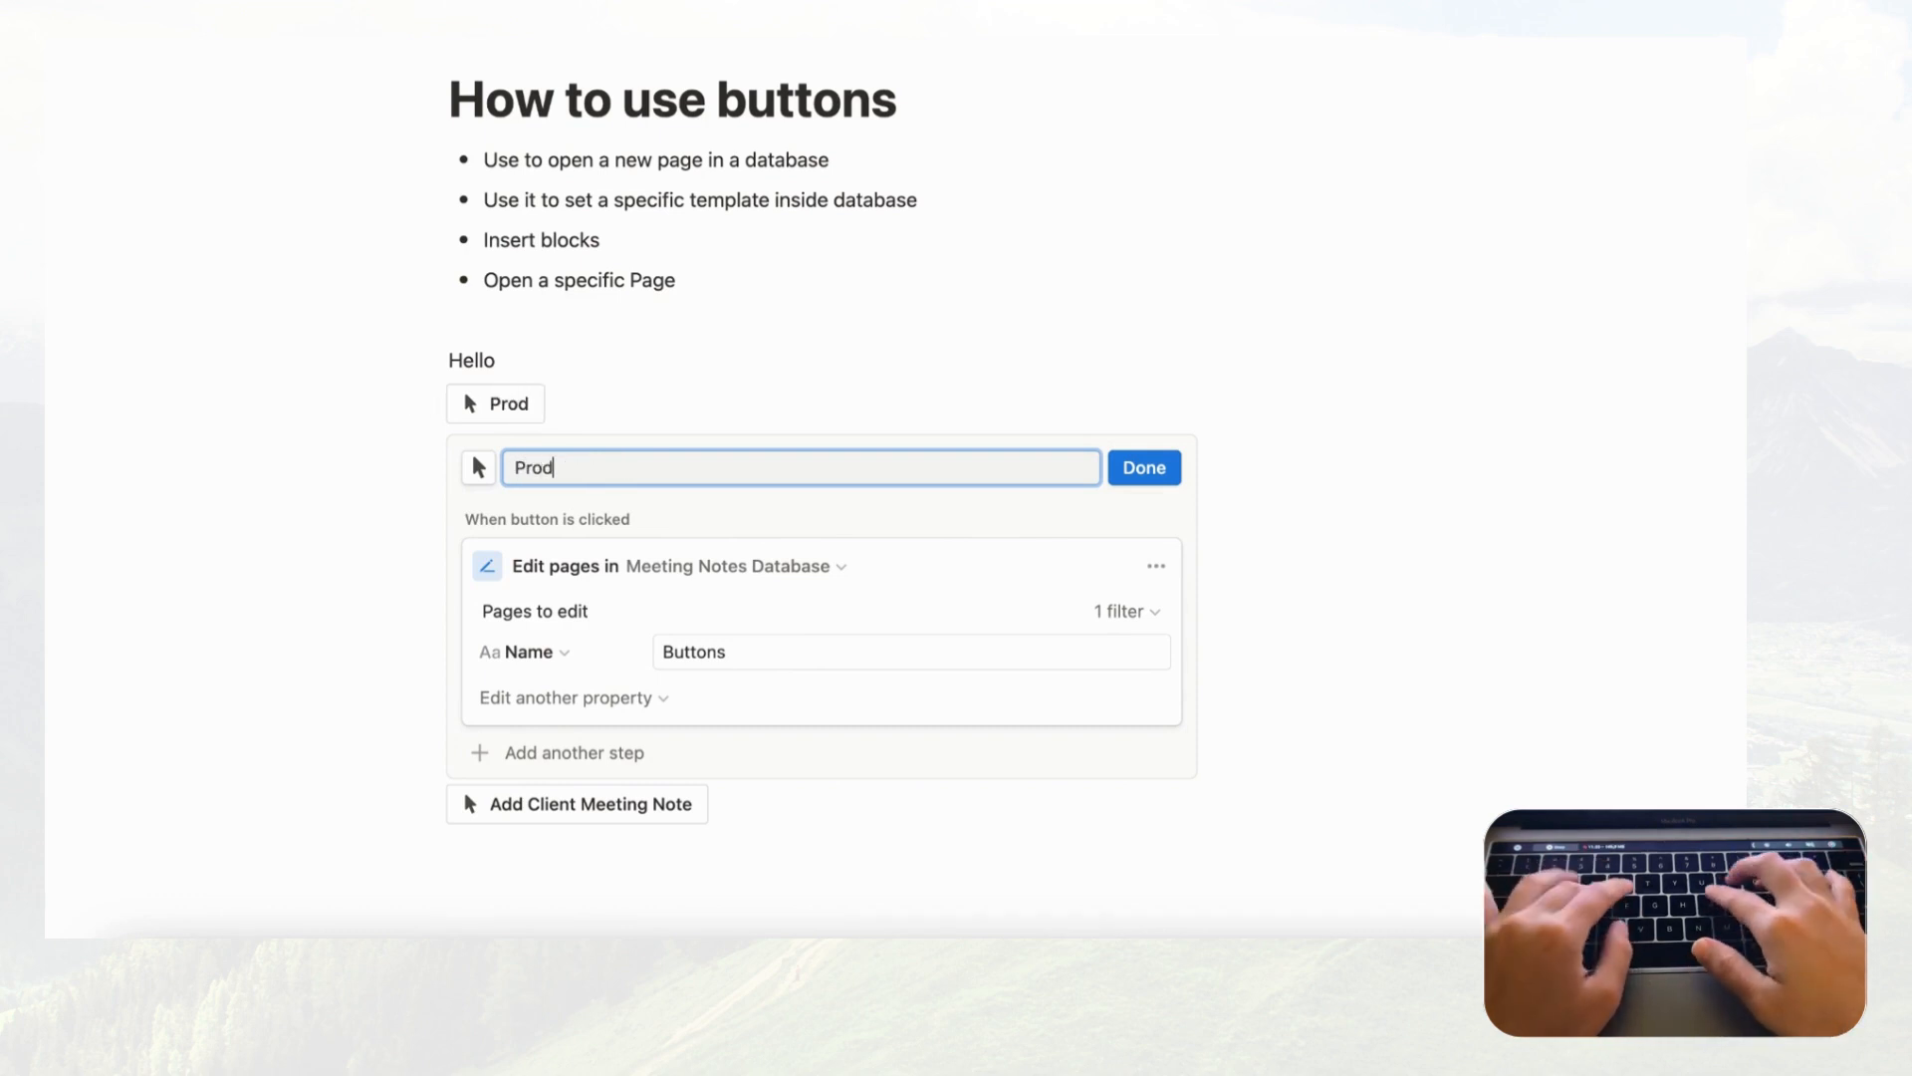
pyautogui.write('uctivity')
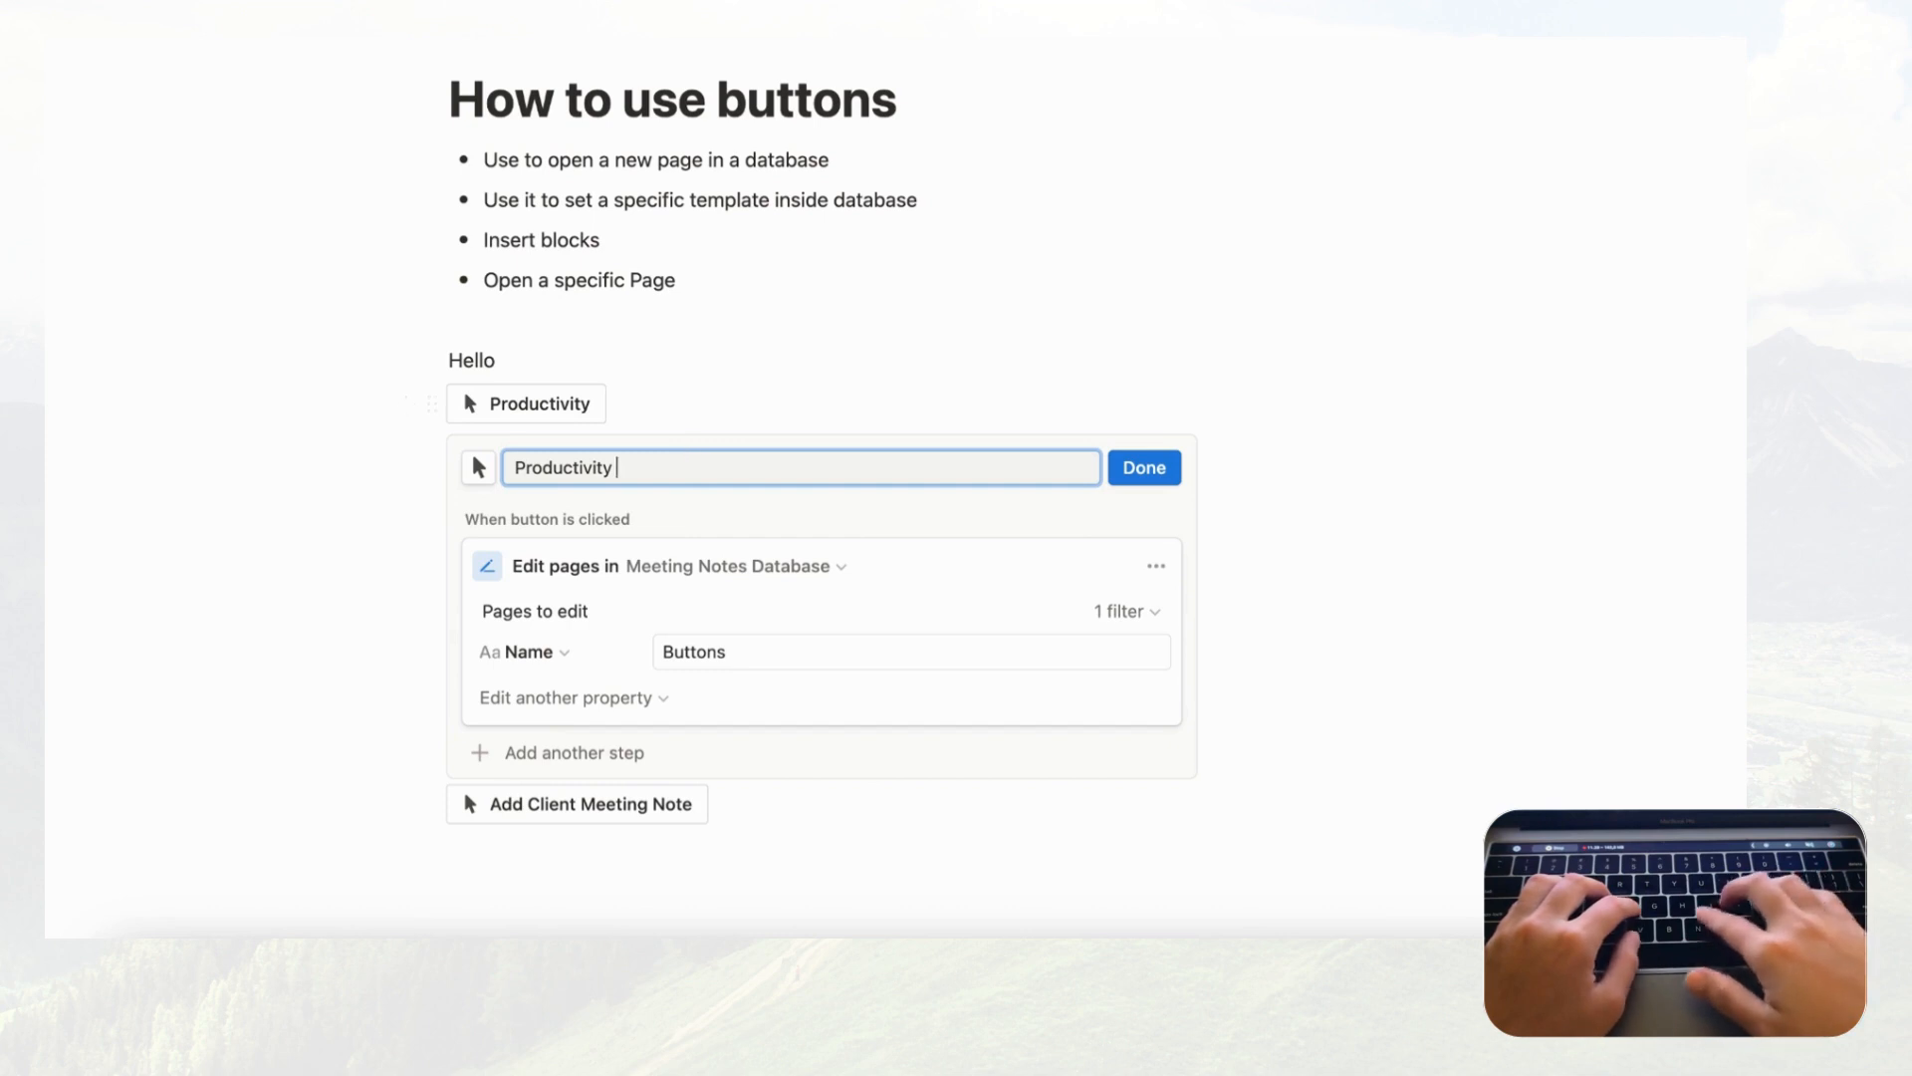
pyautogui.write('Hashtags')
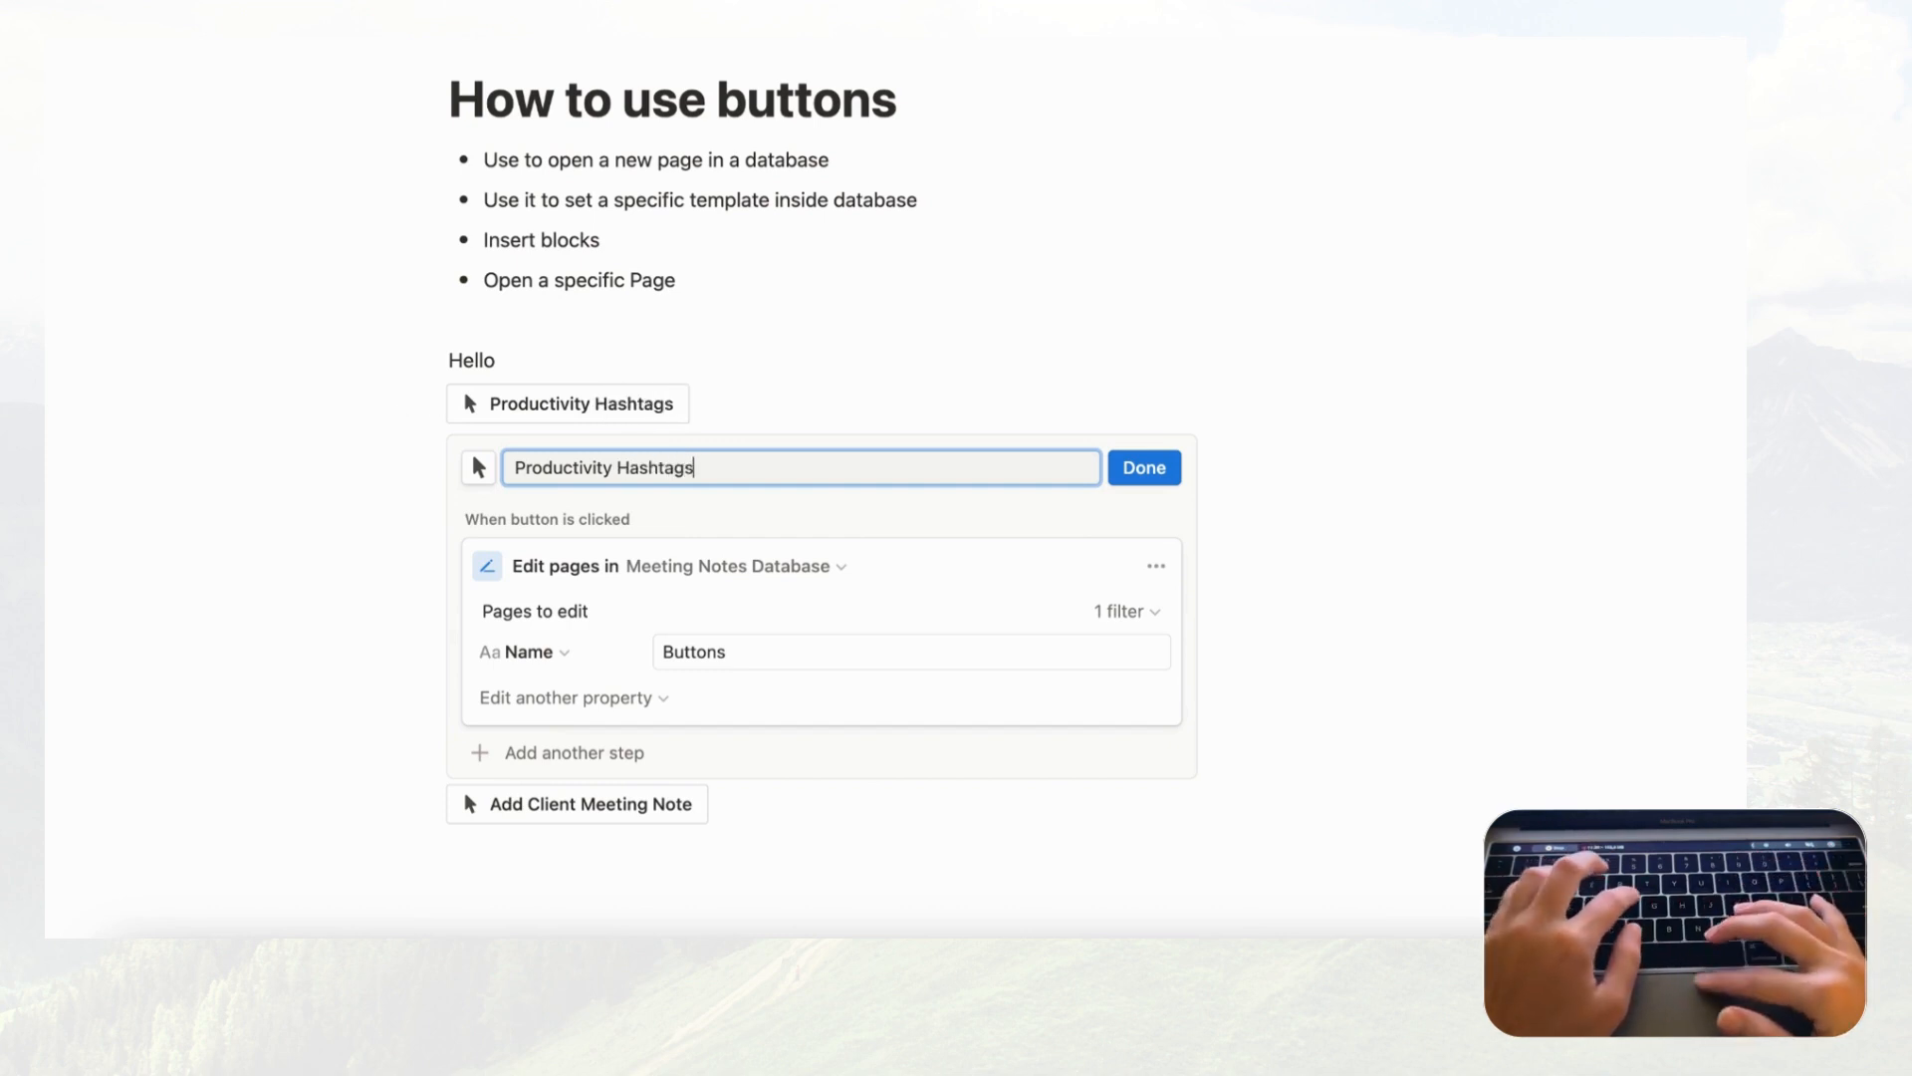
# Step: Replace the button's Edit pages in step with an Insert blocks step placed above the button
pyautogui.click(1155, 565)
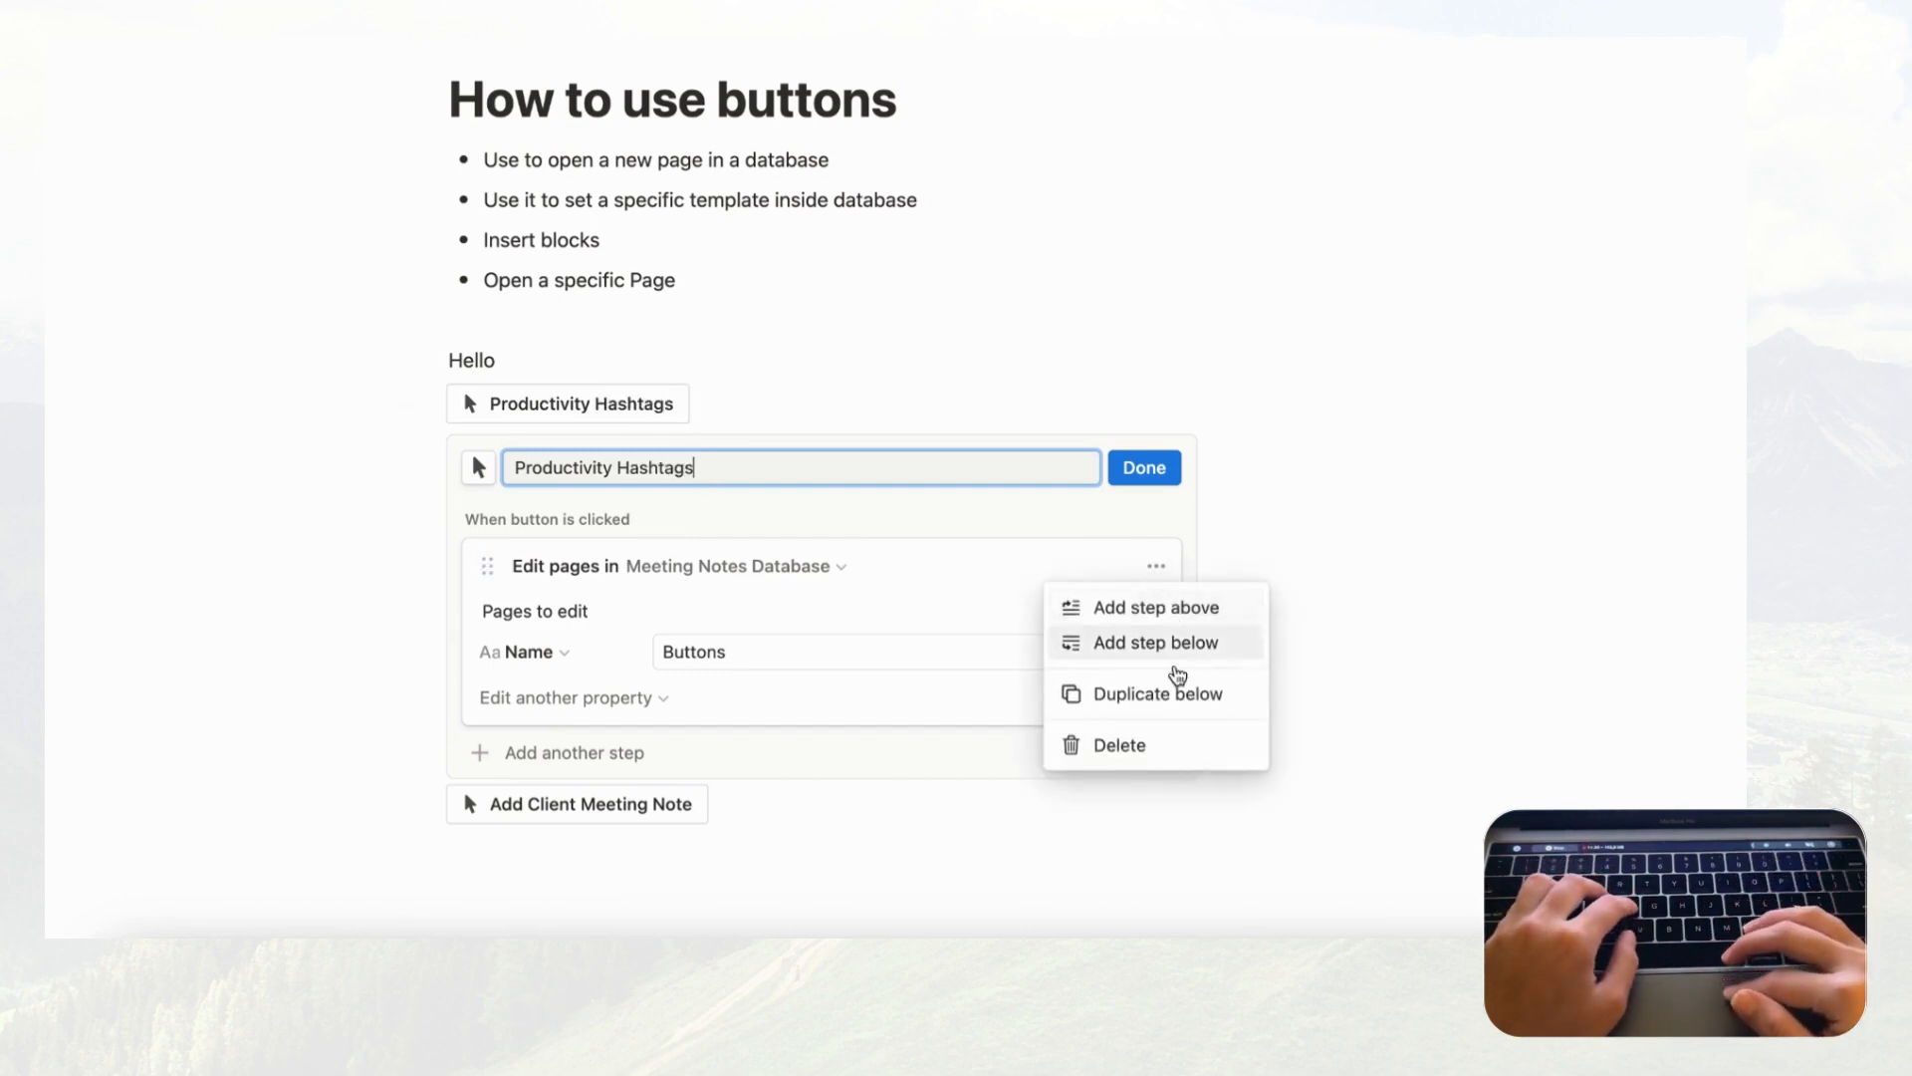
pyautogui.click(1163, 743)
pyautogui.click(548, 556)
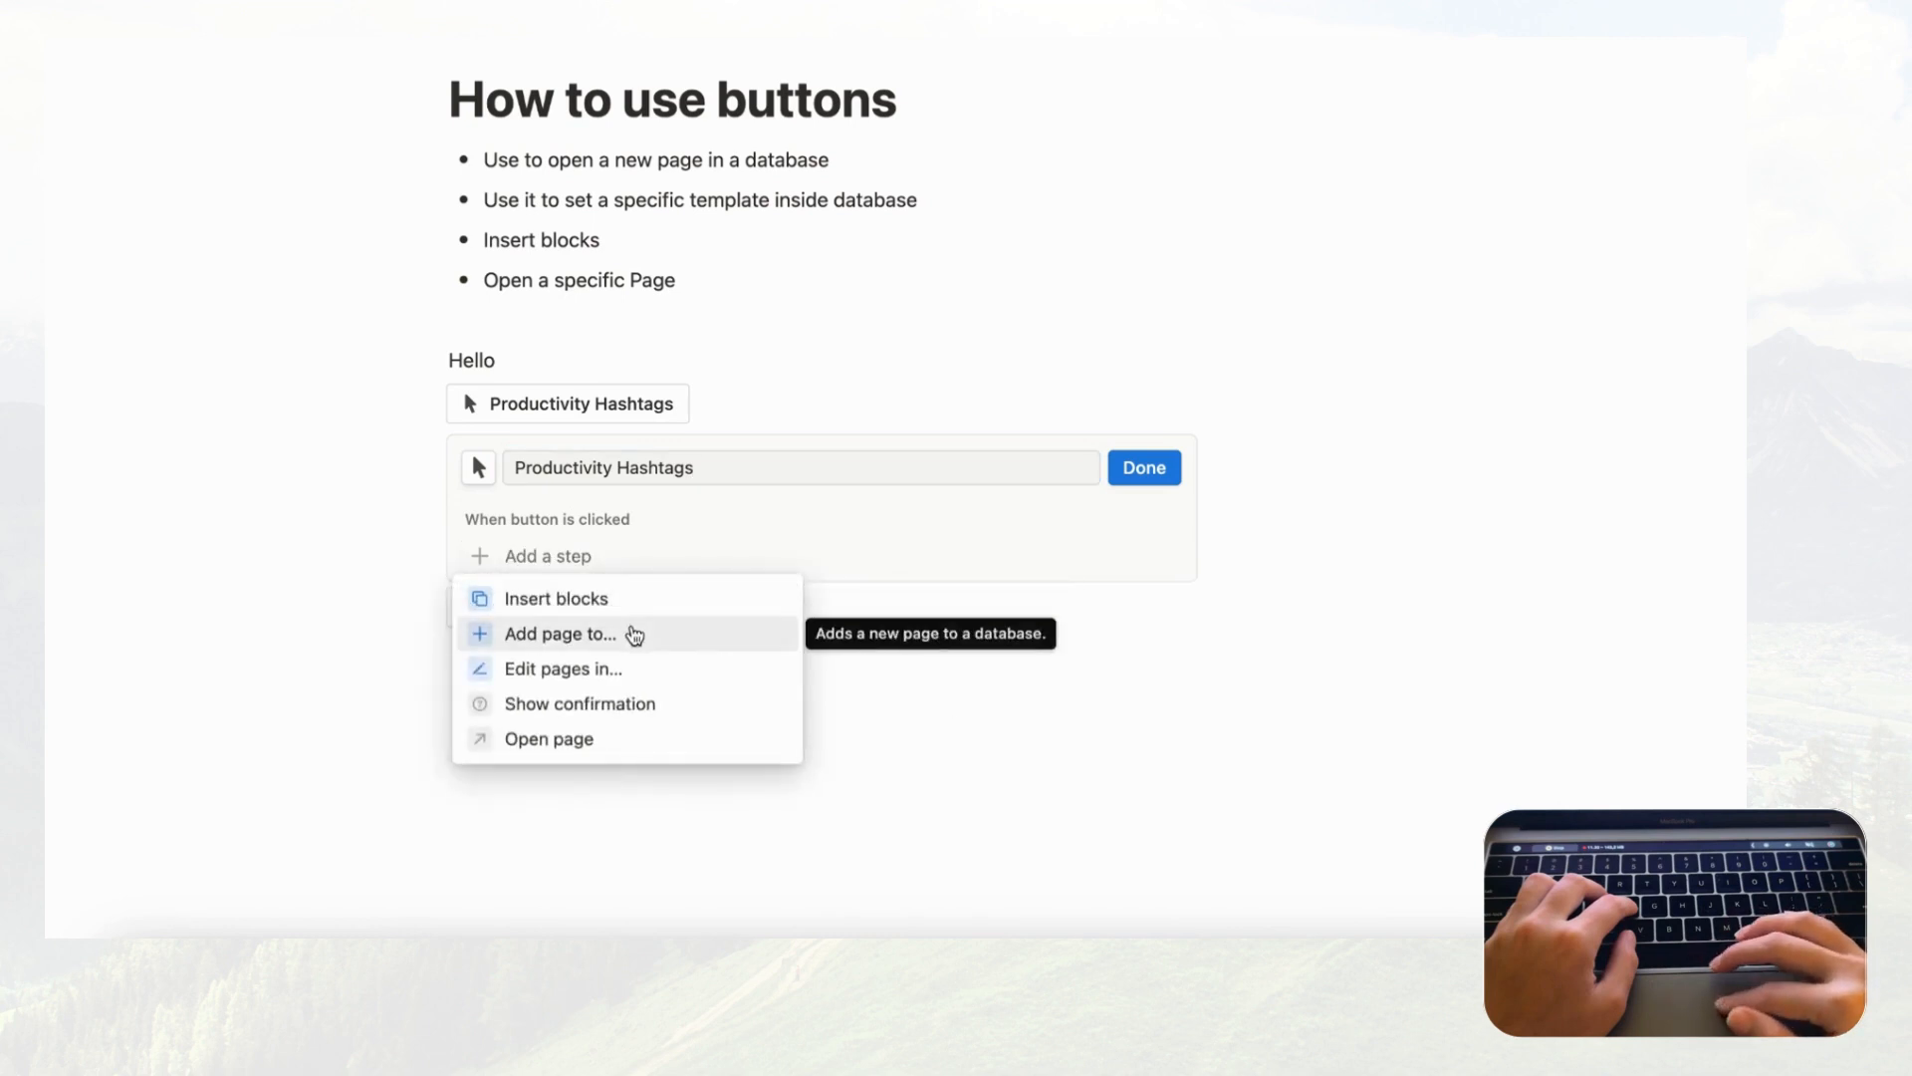
pyautogui.click(631, 599)
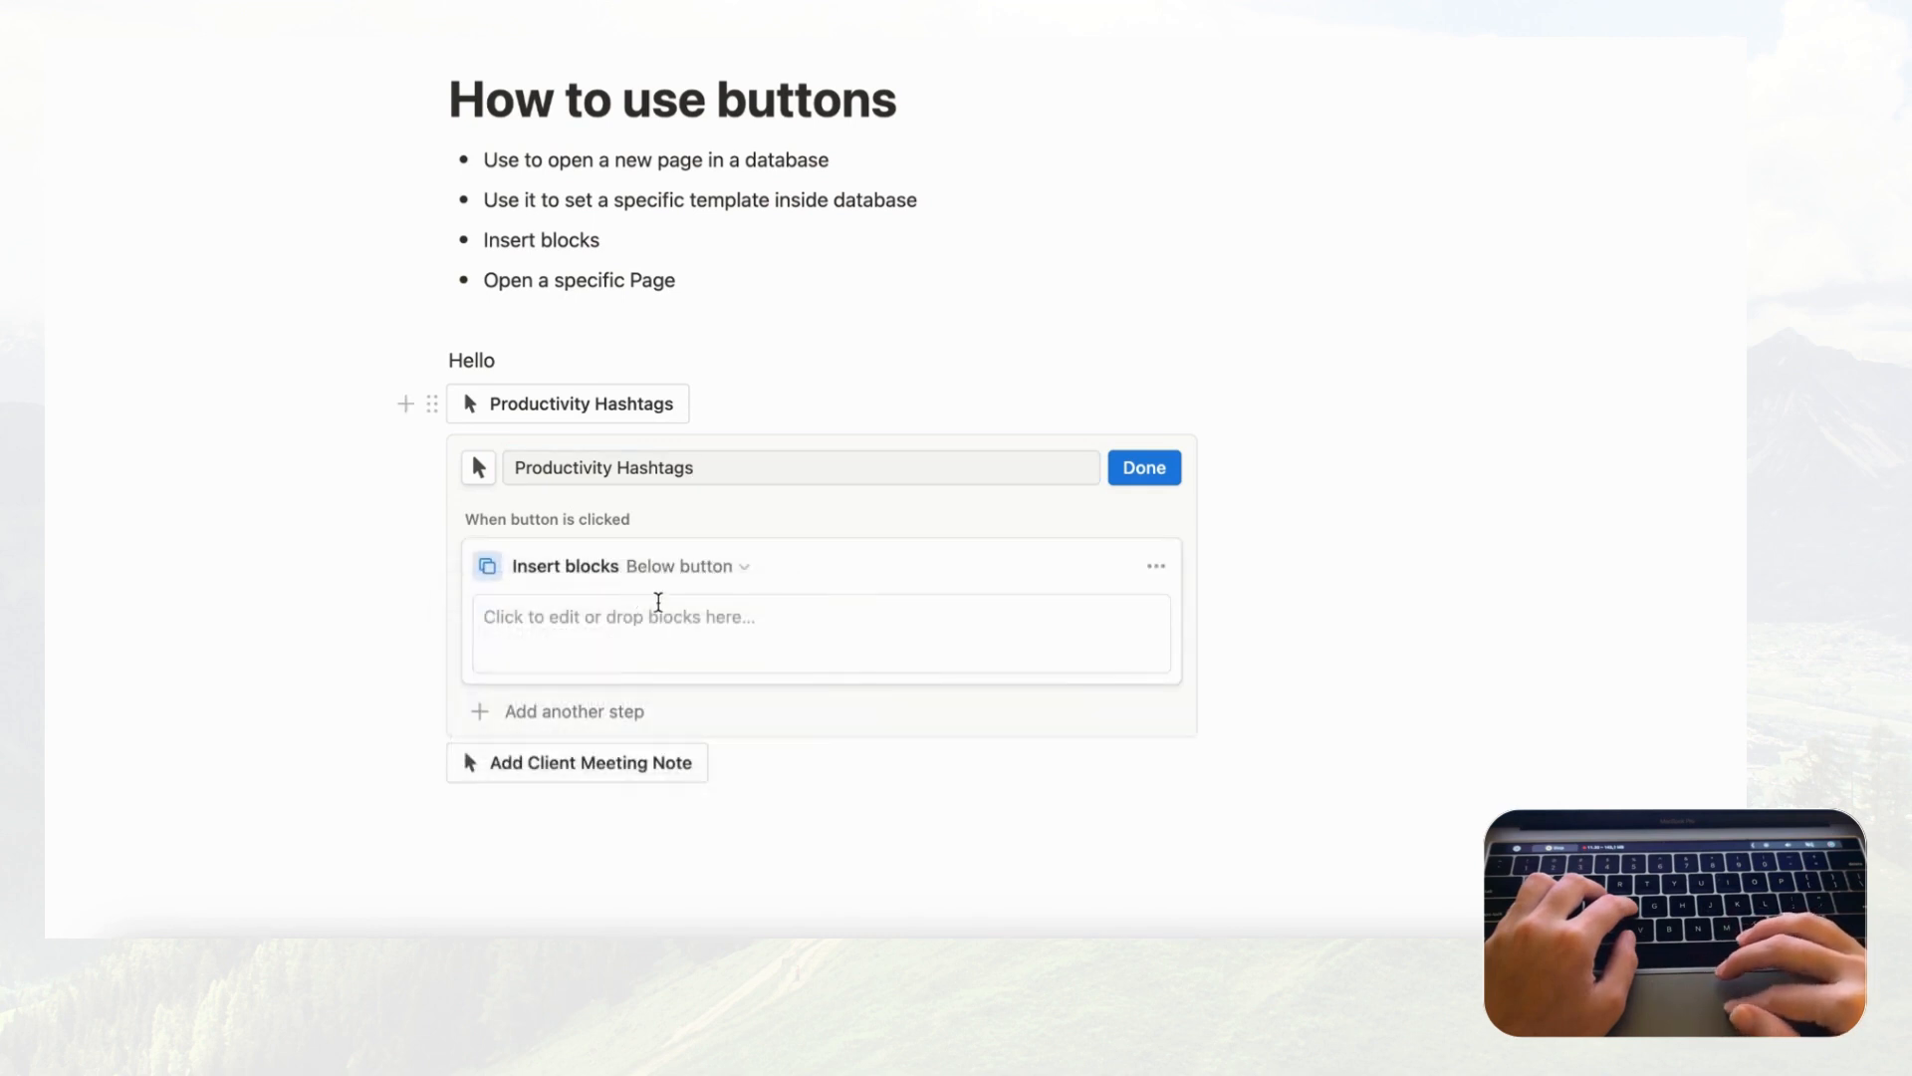
pyautogui.click(690, 567)
pyautogui.click(717, 607)
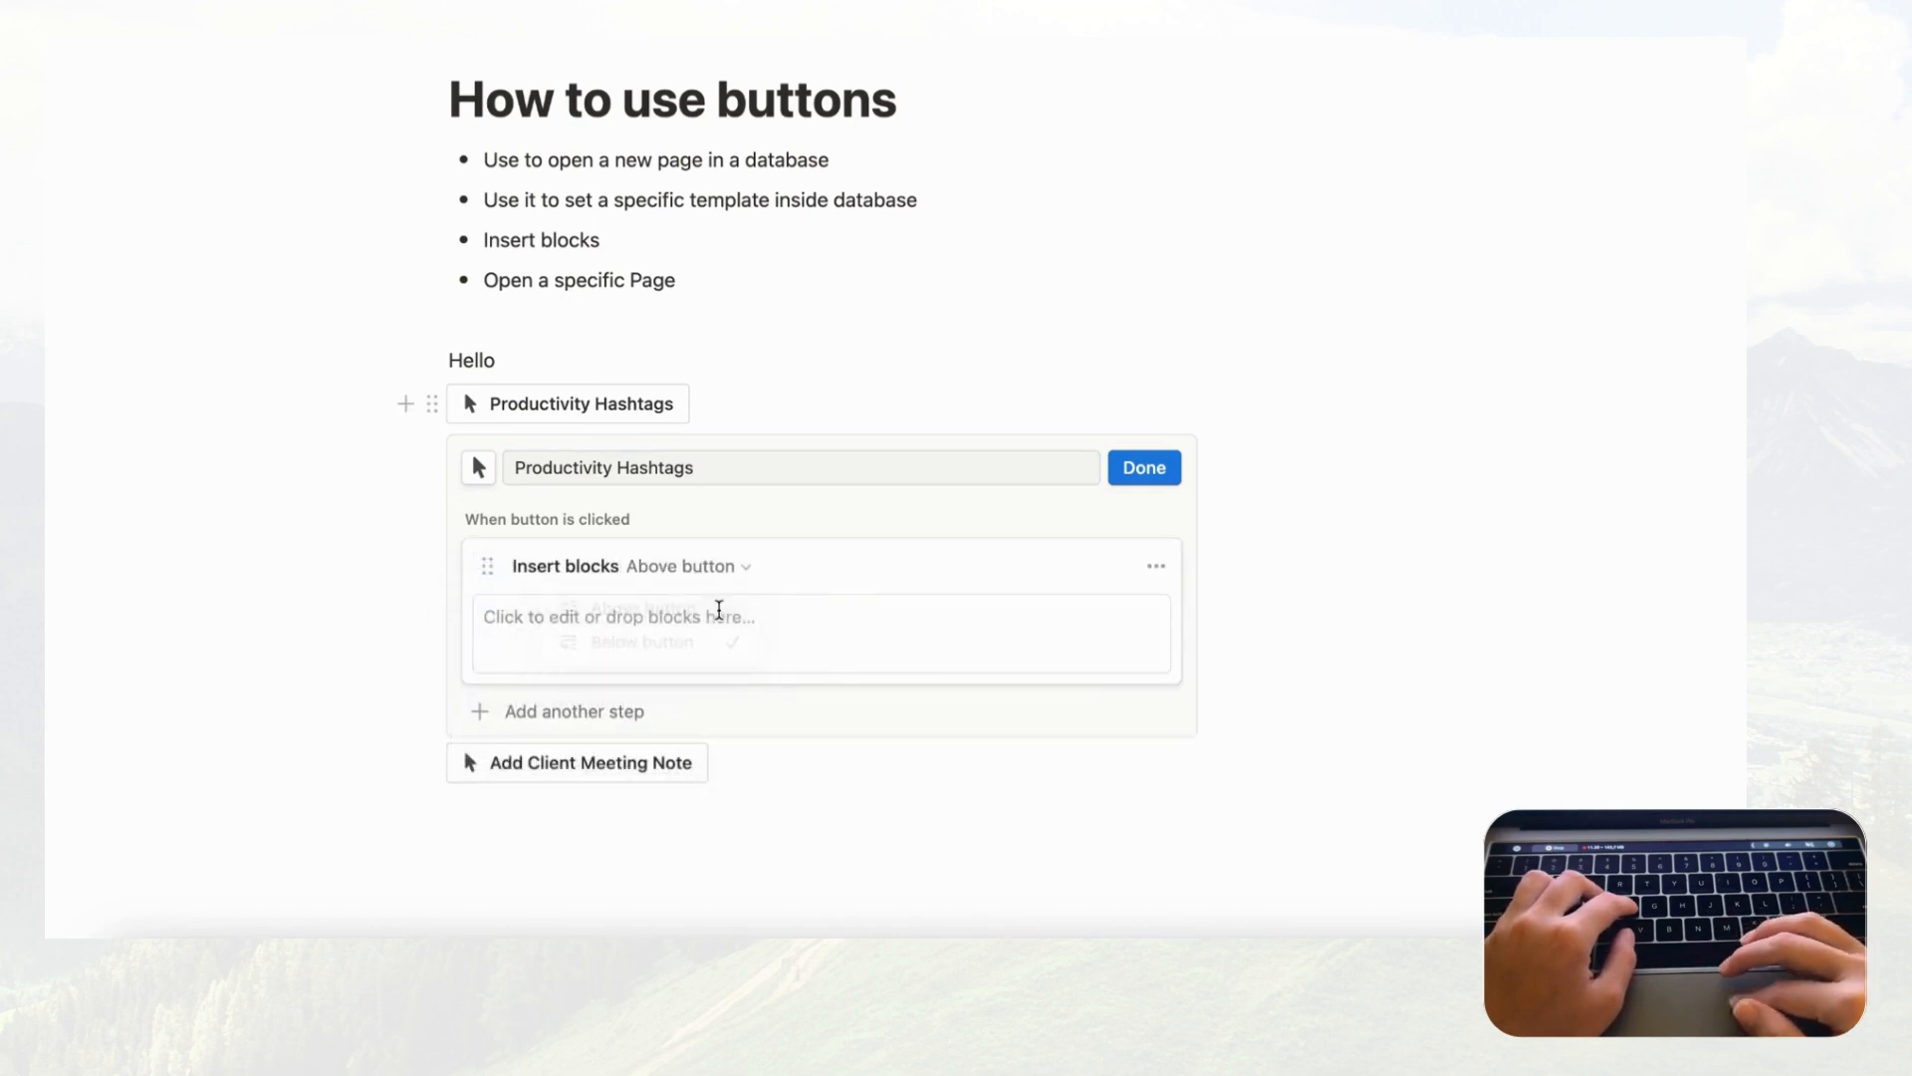
# Step: Set the block to insert to "#productivity #sample #productivity #sample", save the Productivity Hashtags button and run it
pyautogui.click(602, 638)
pyautogui.write('#')
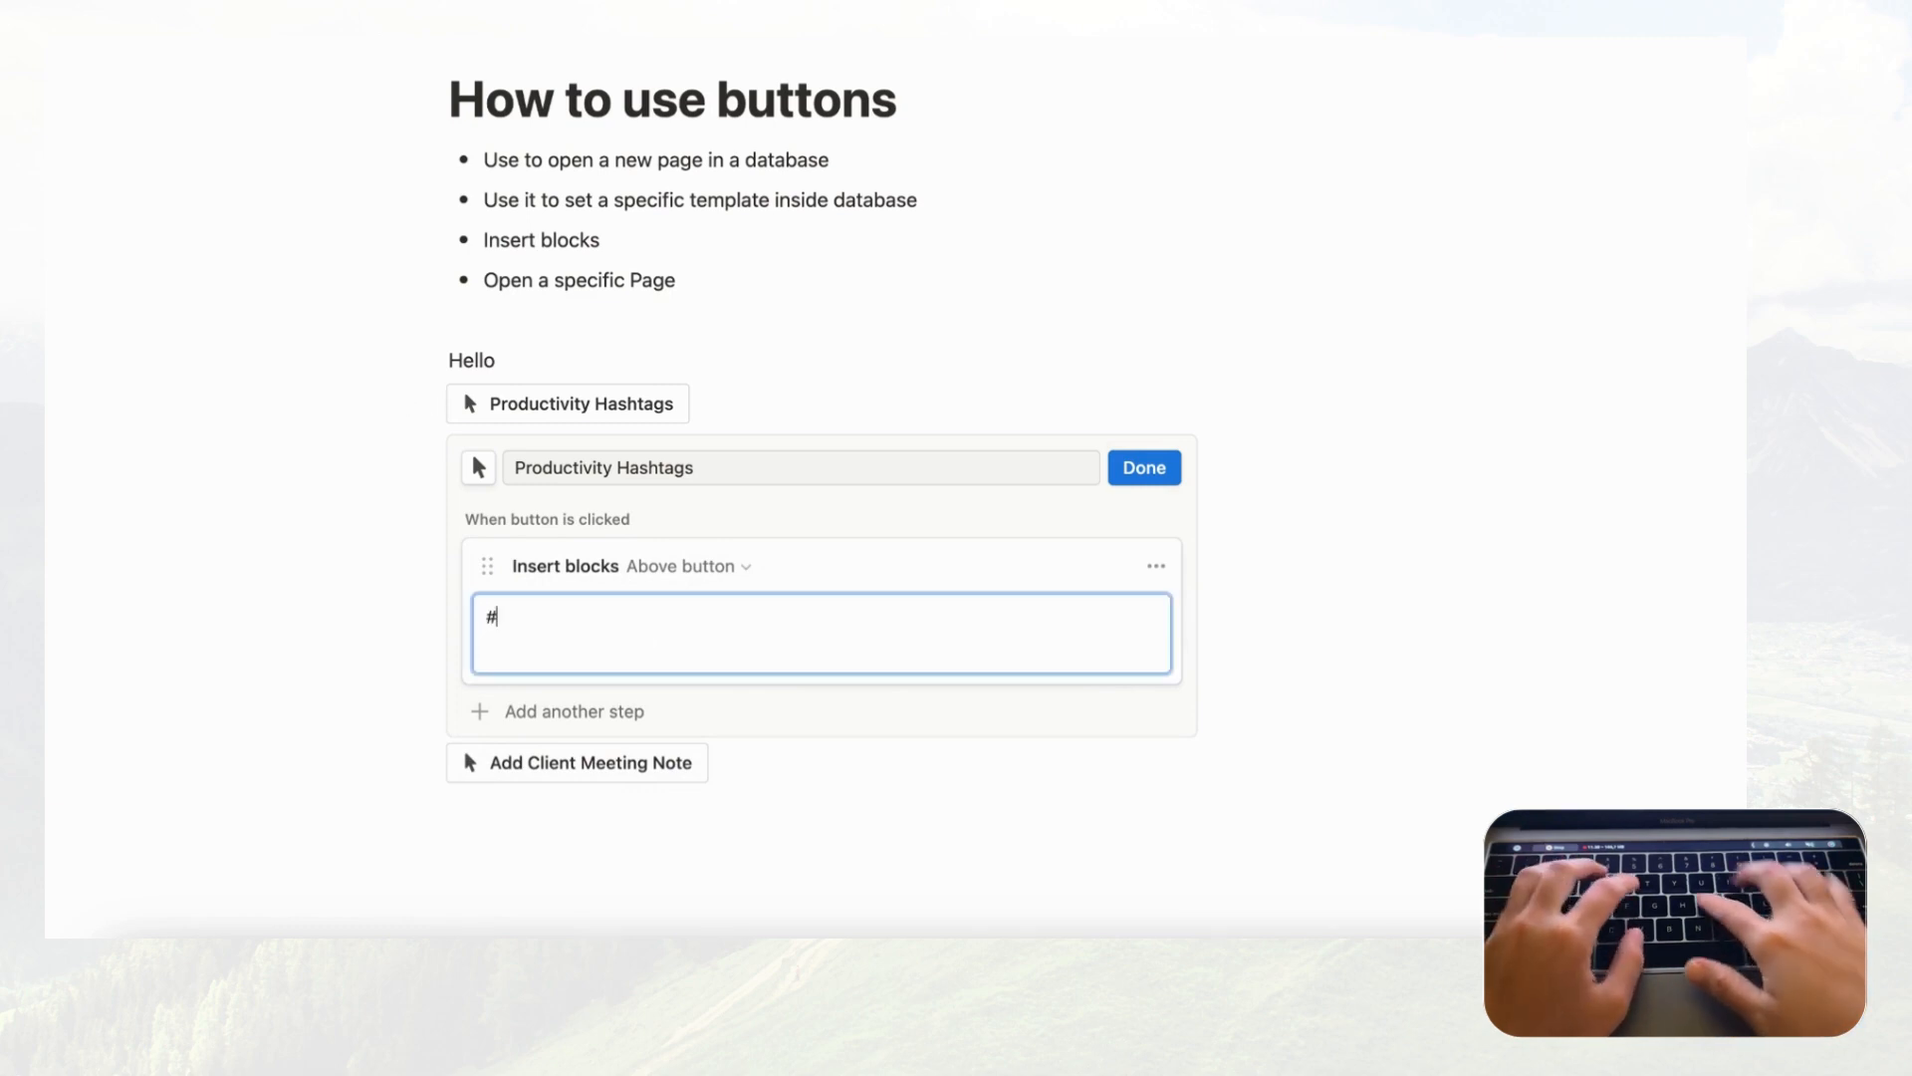
pyautogui.write('productivity #')
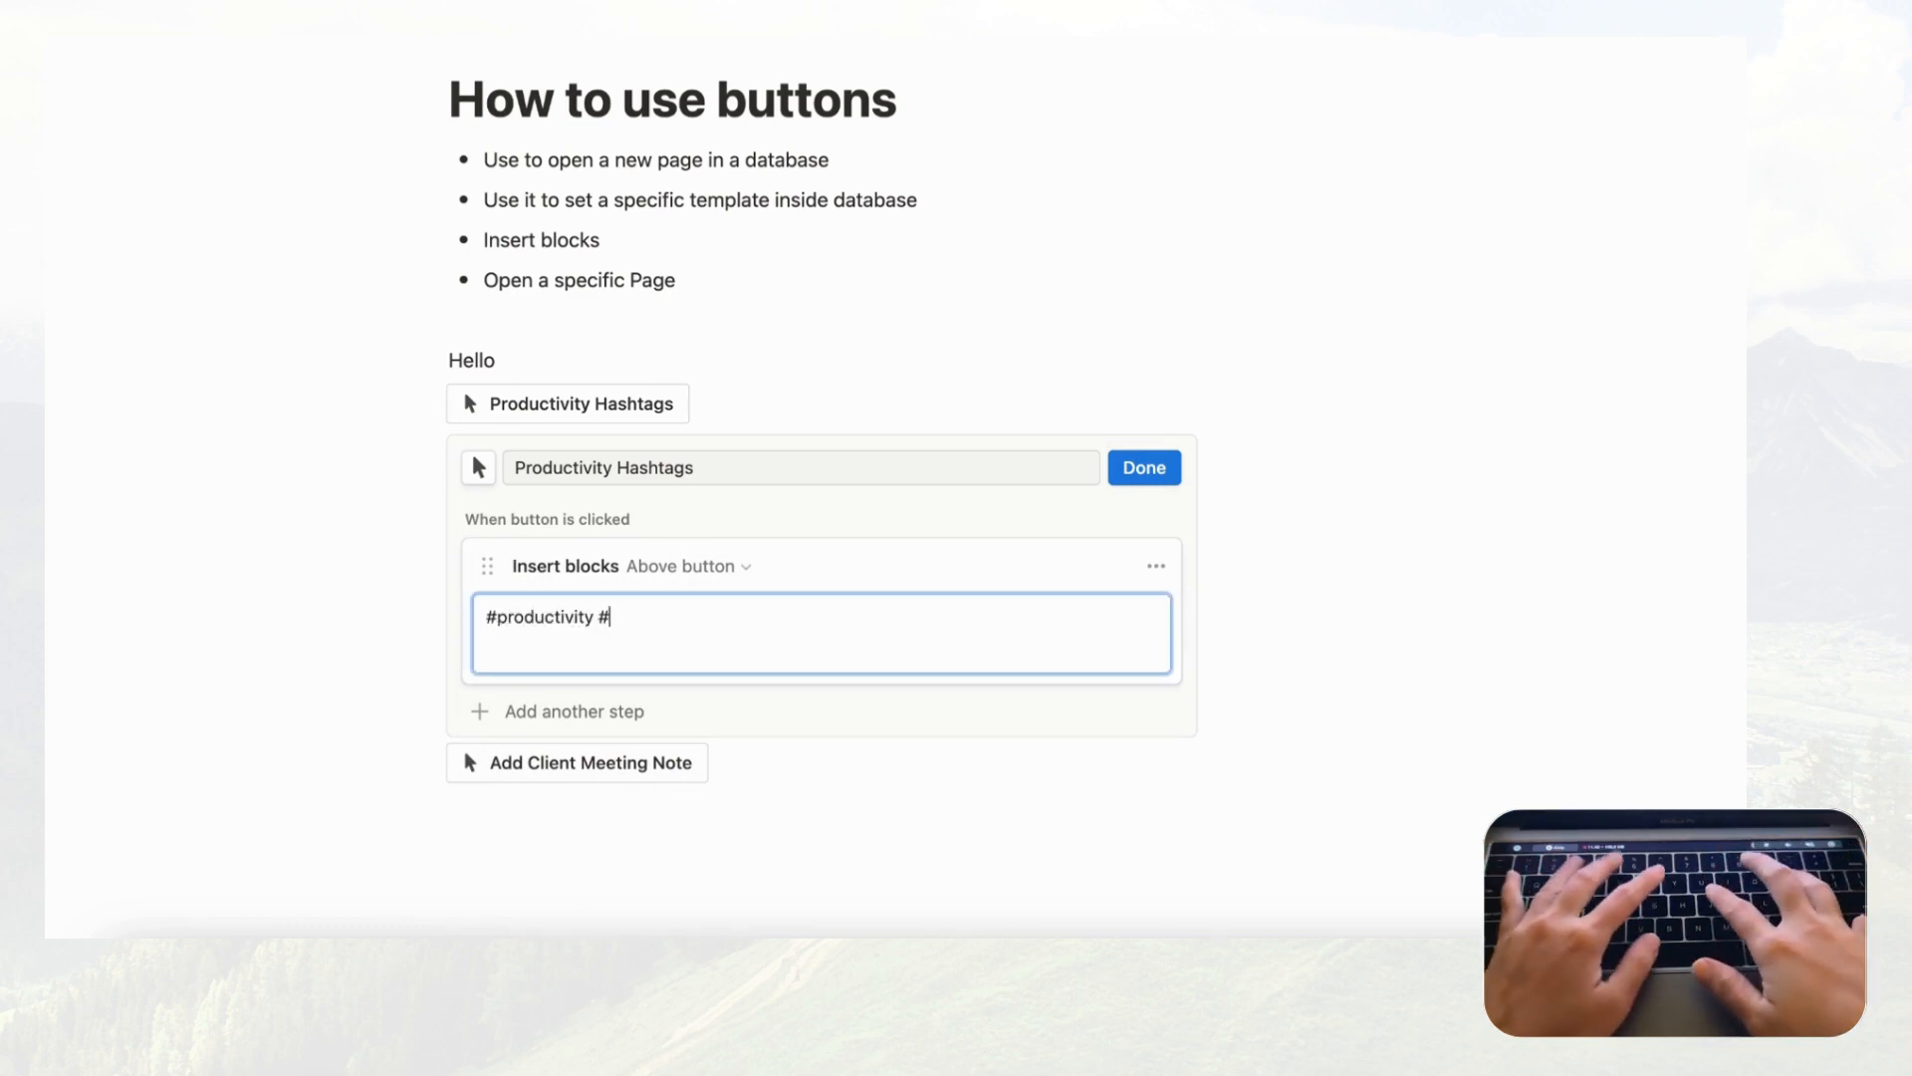
pyautogui.write('sample')
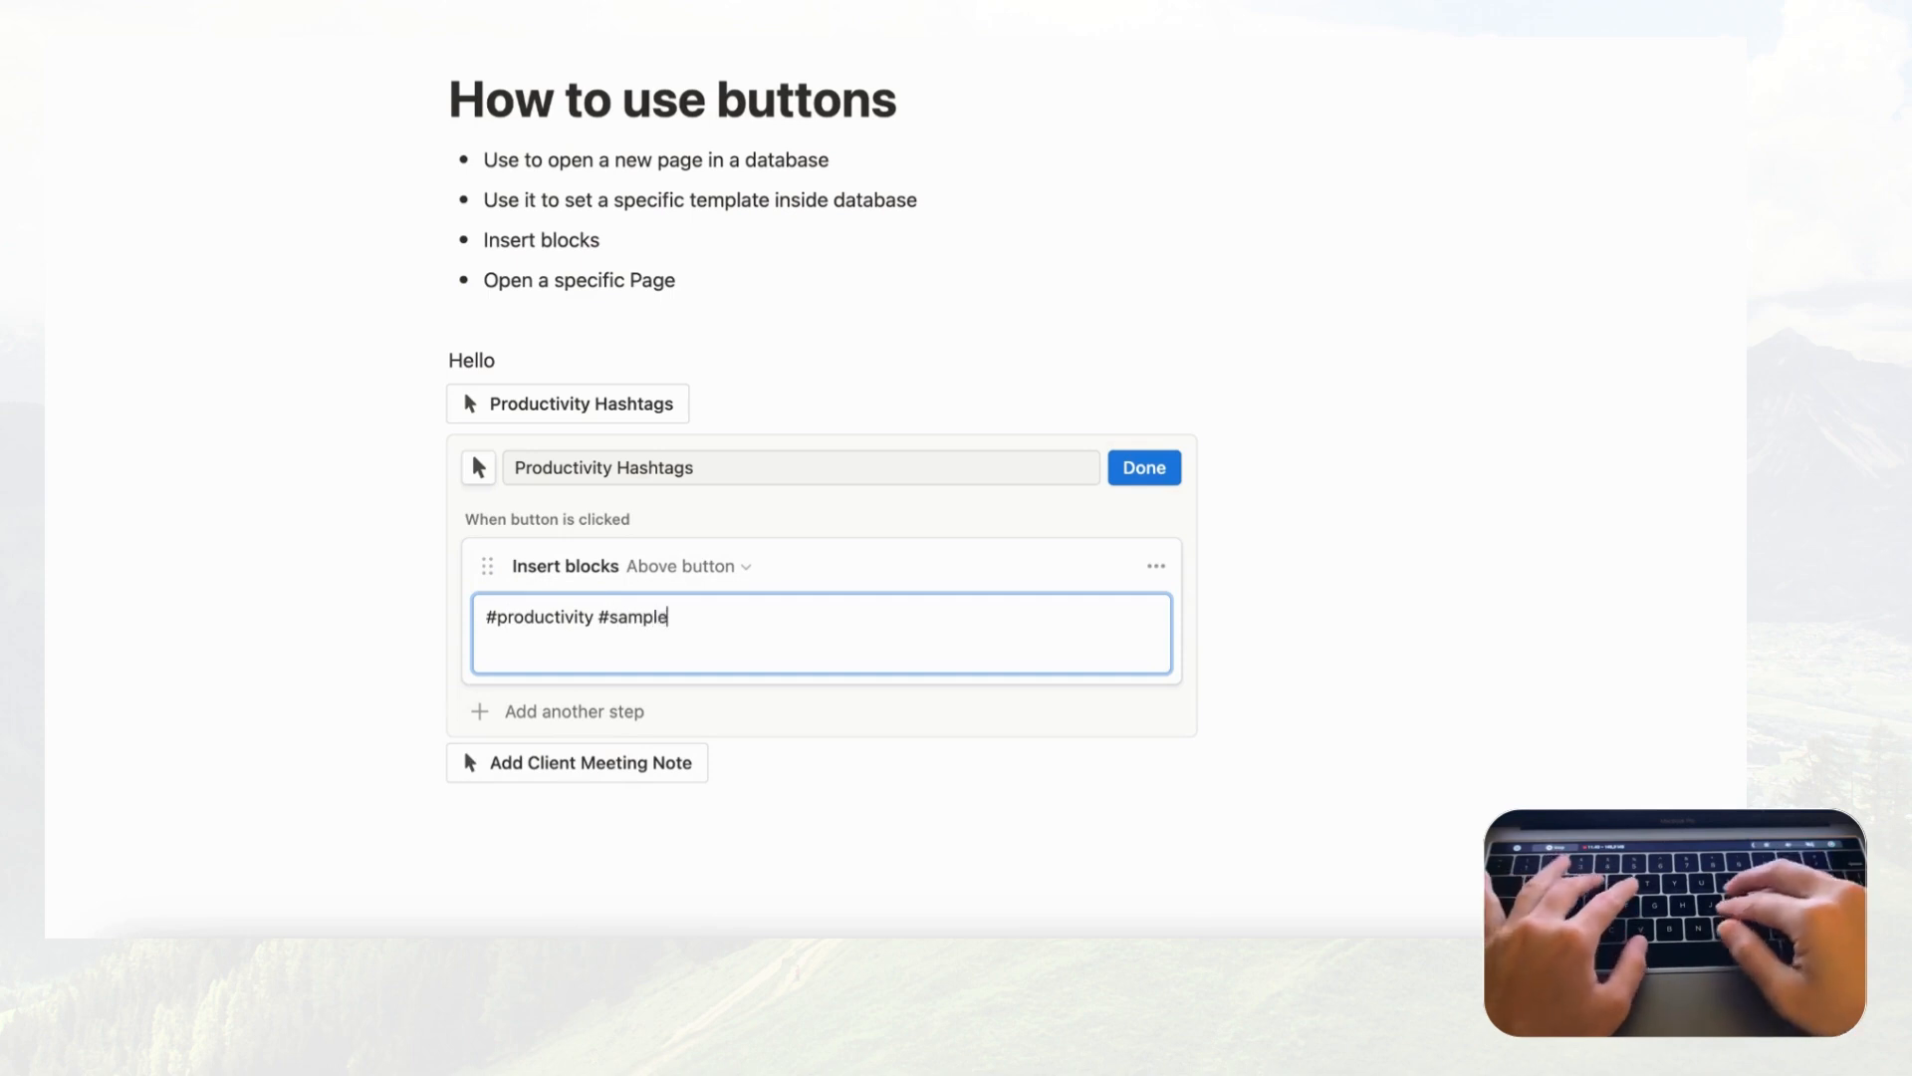
pyautogui.moveTo(673, 617); pyautogui.dragTo(475, 613)
pyautogui.hotkey('ctrl', 'c')
pyautogui.click(742, 617)
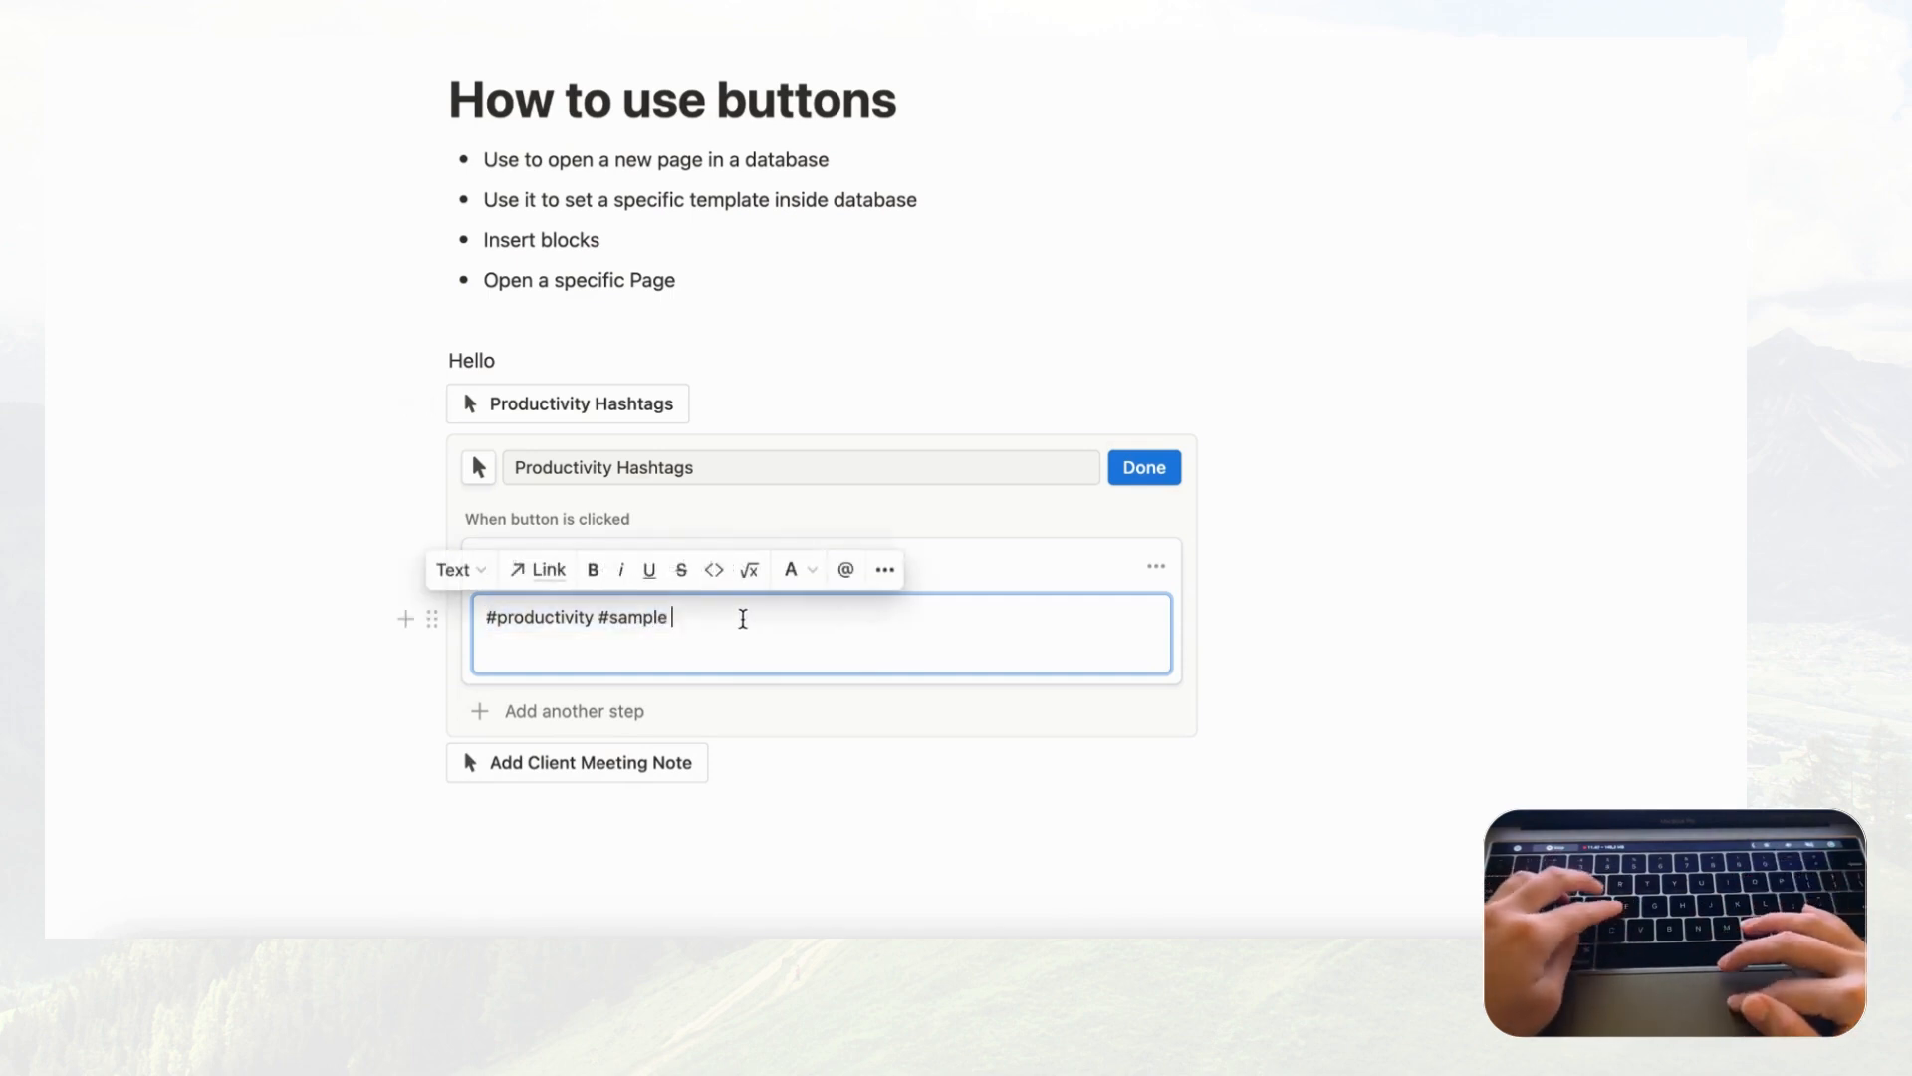
pyautogui.hotkey('ctrl', 'v')
pyautogui.click(1165, 476)
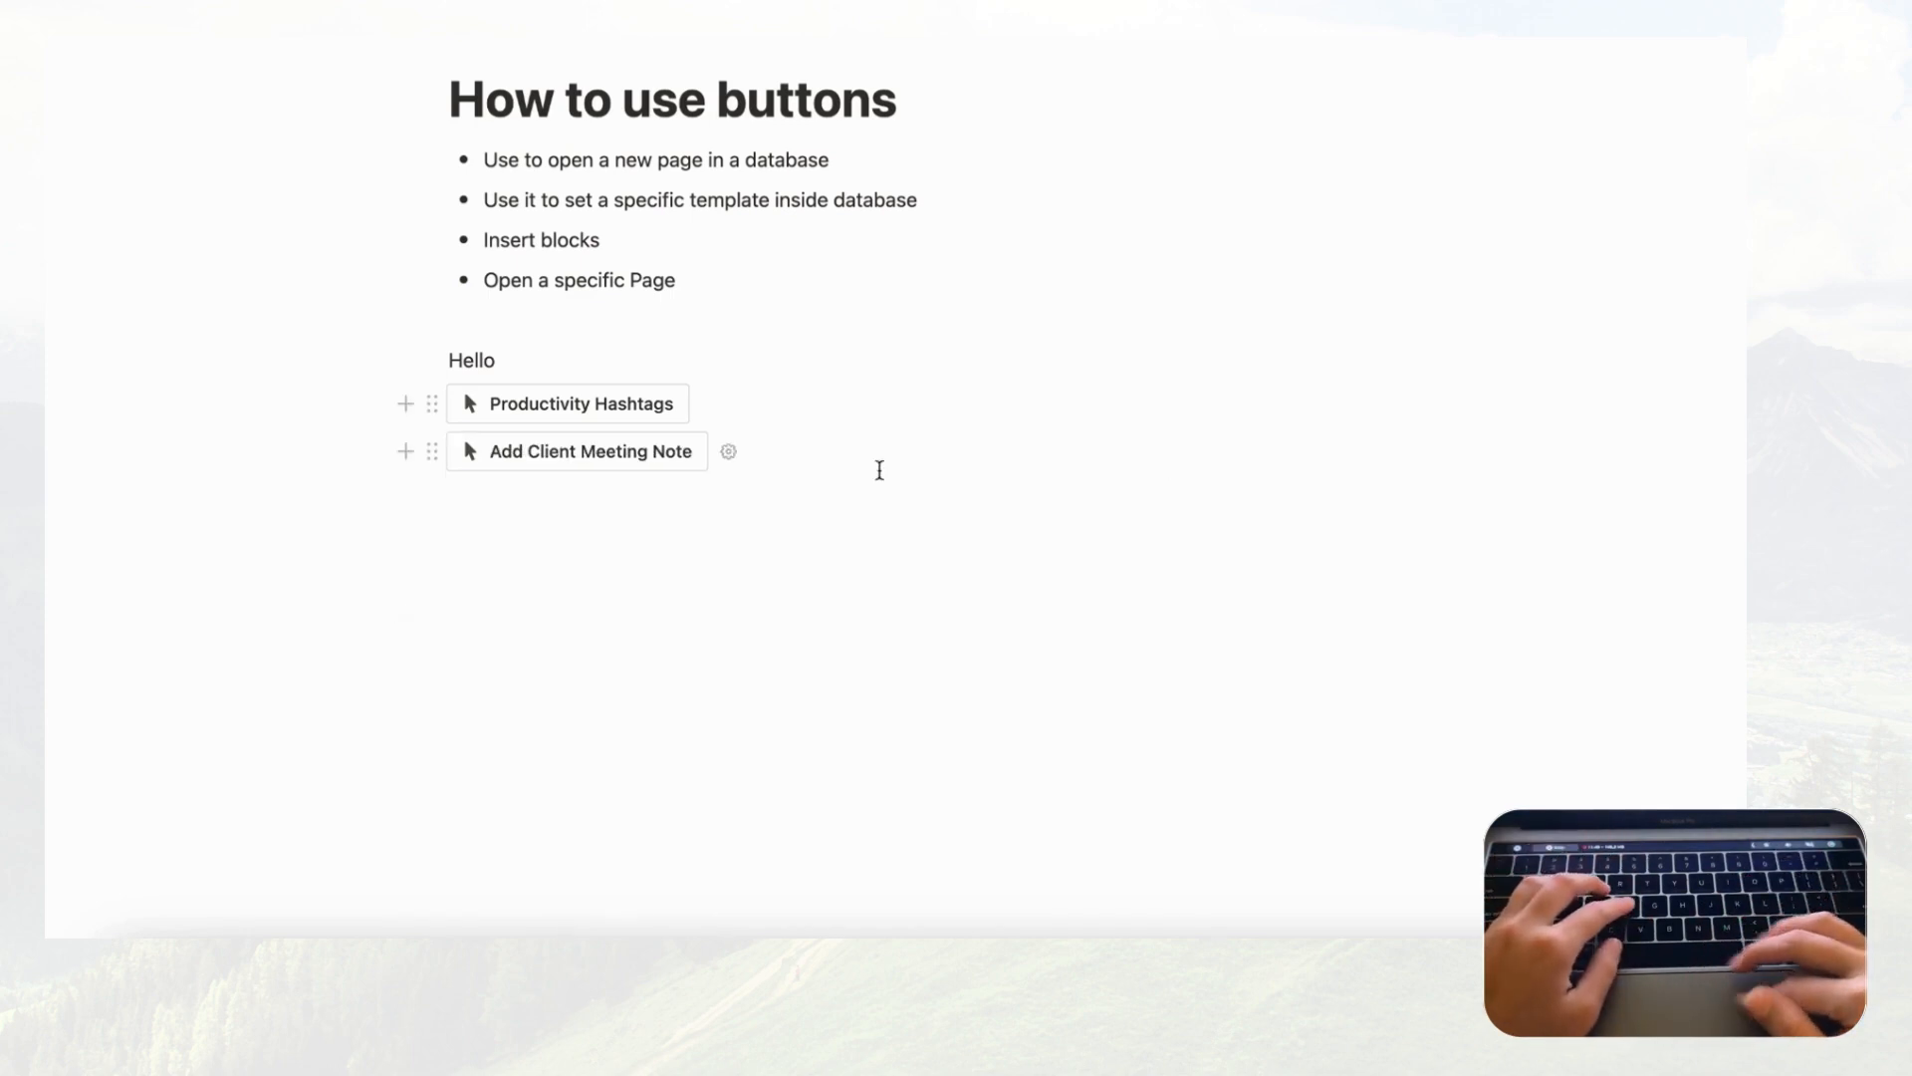
pyautogui.click(593, 411)
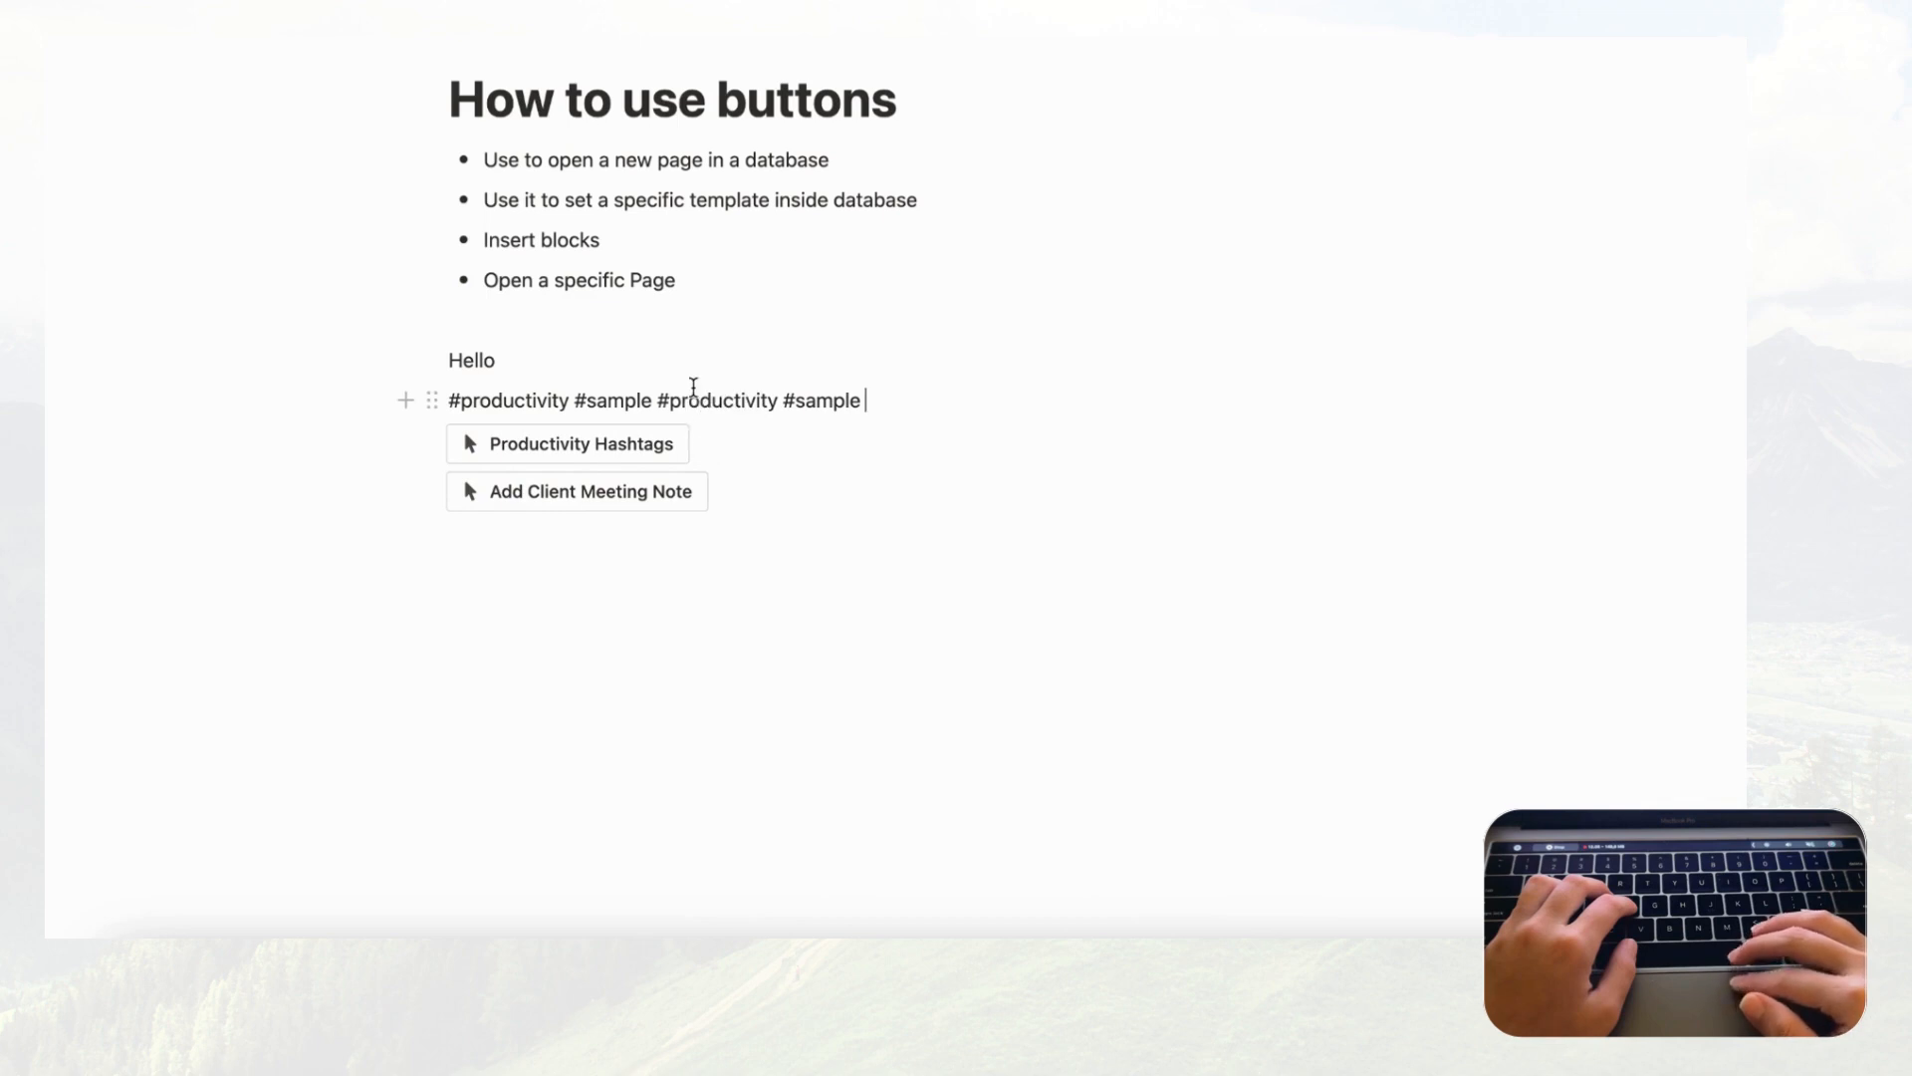
# Step: Move the Meeting Notes Database table up the page to just below the buttons
pyautogui.click(624, 609)
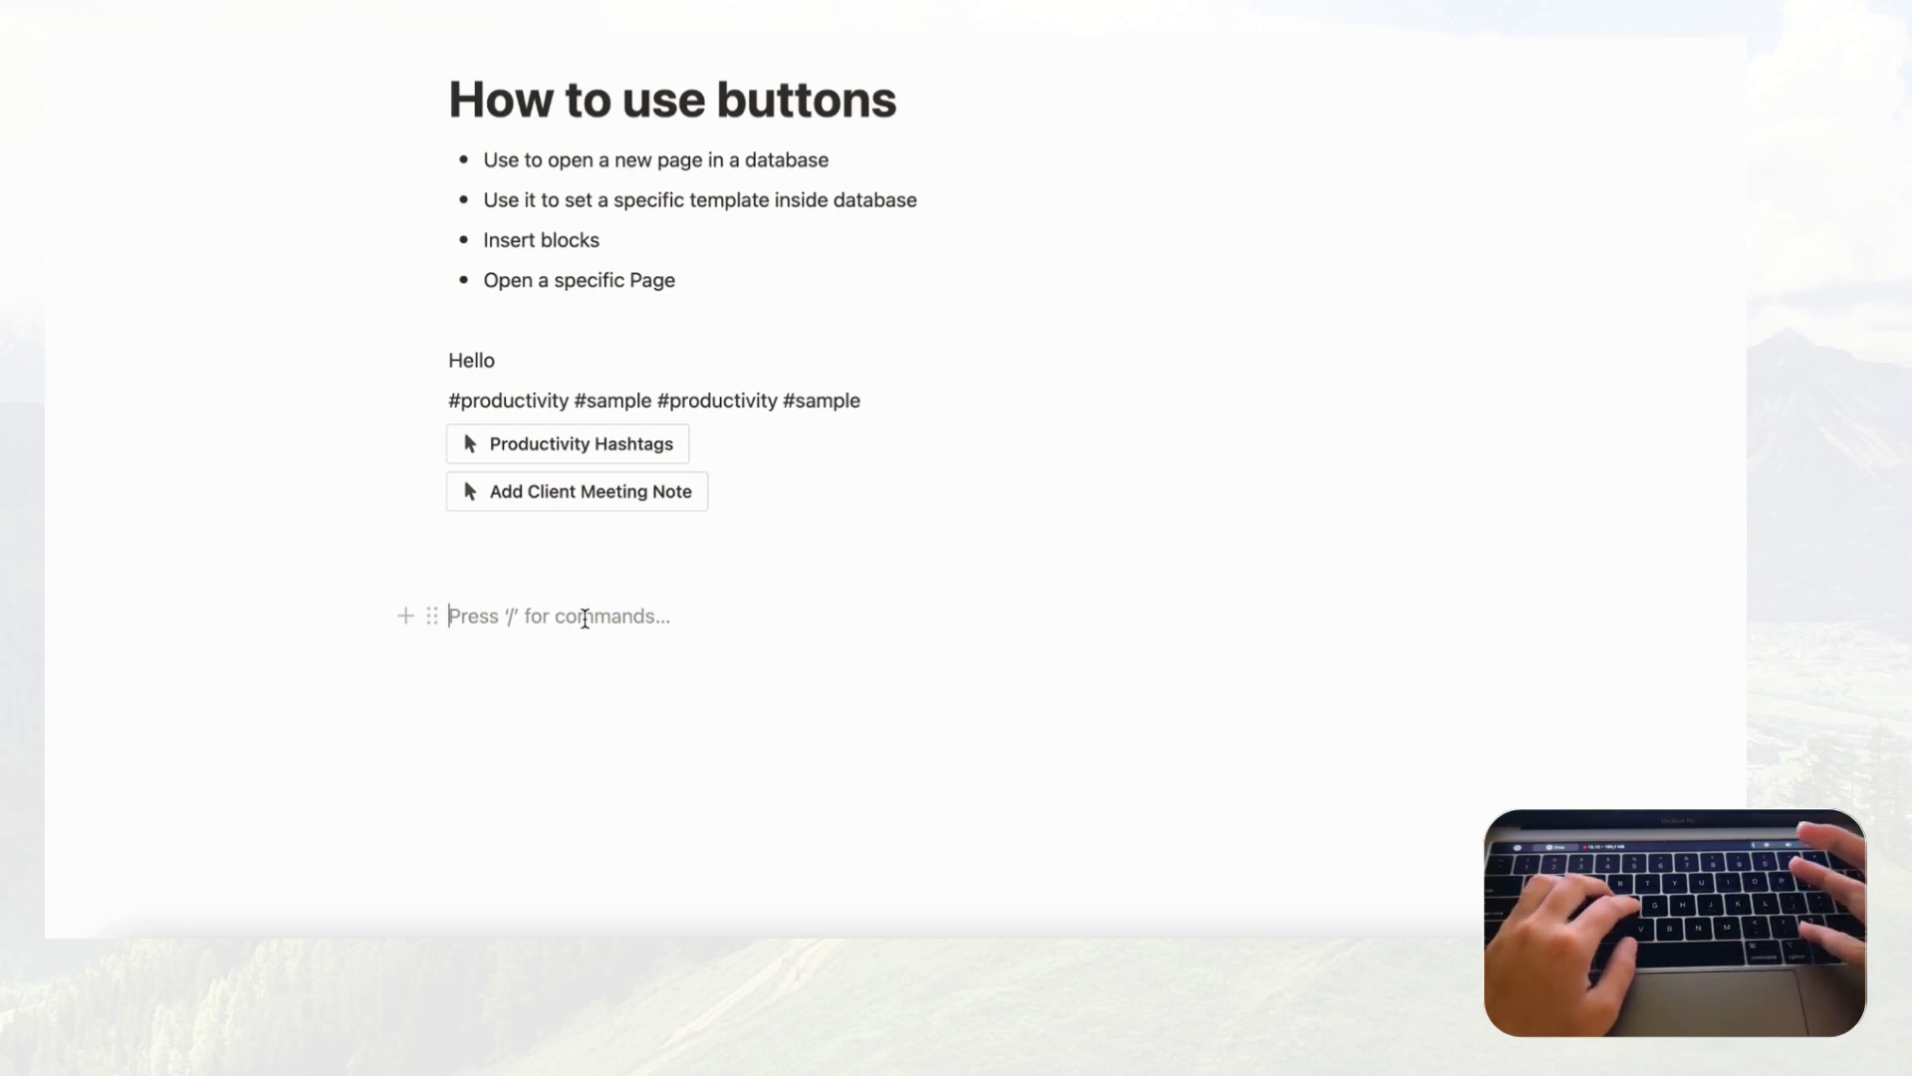
pyautogui.scroll(-10, 585, 616)
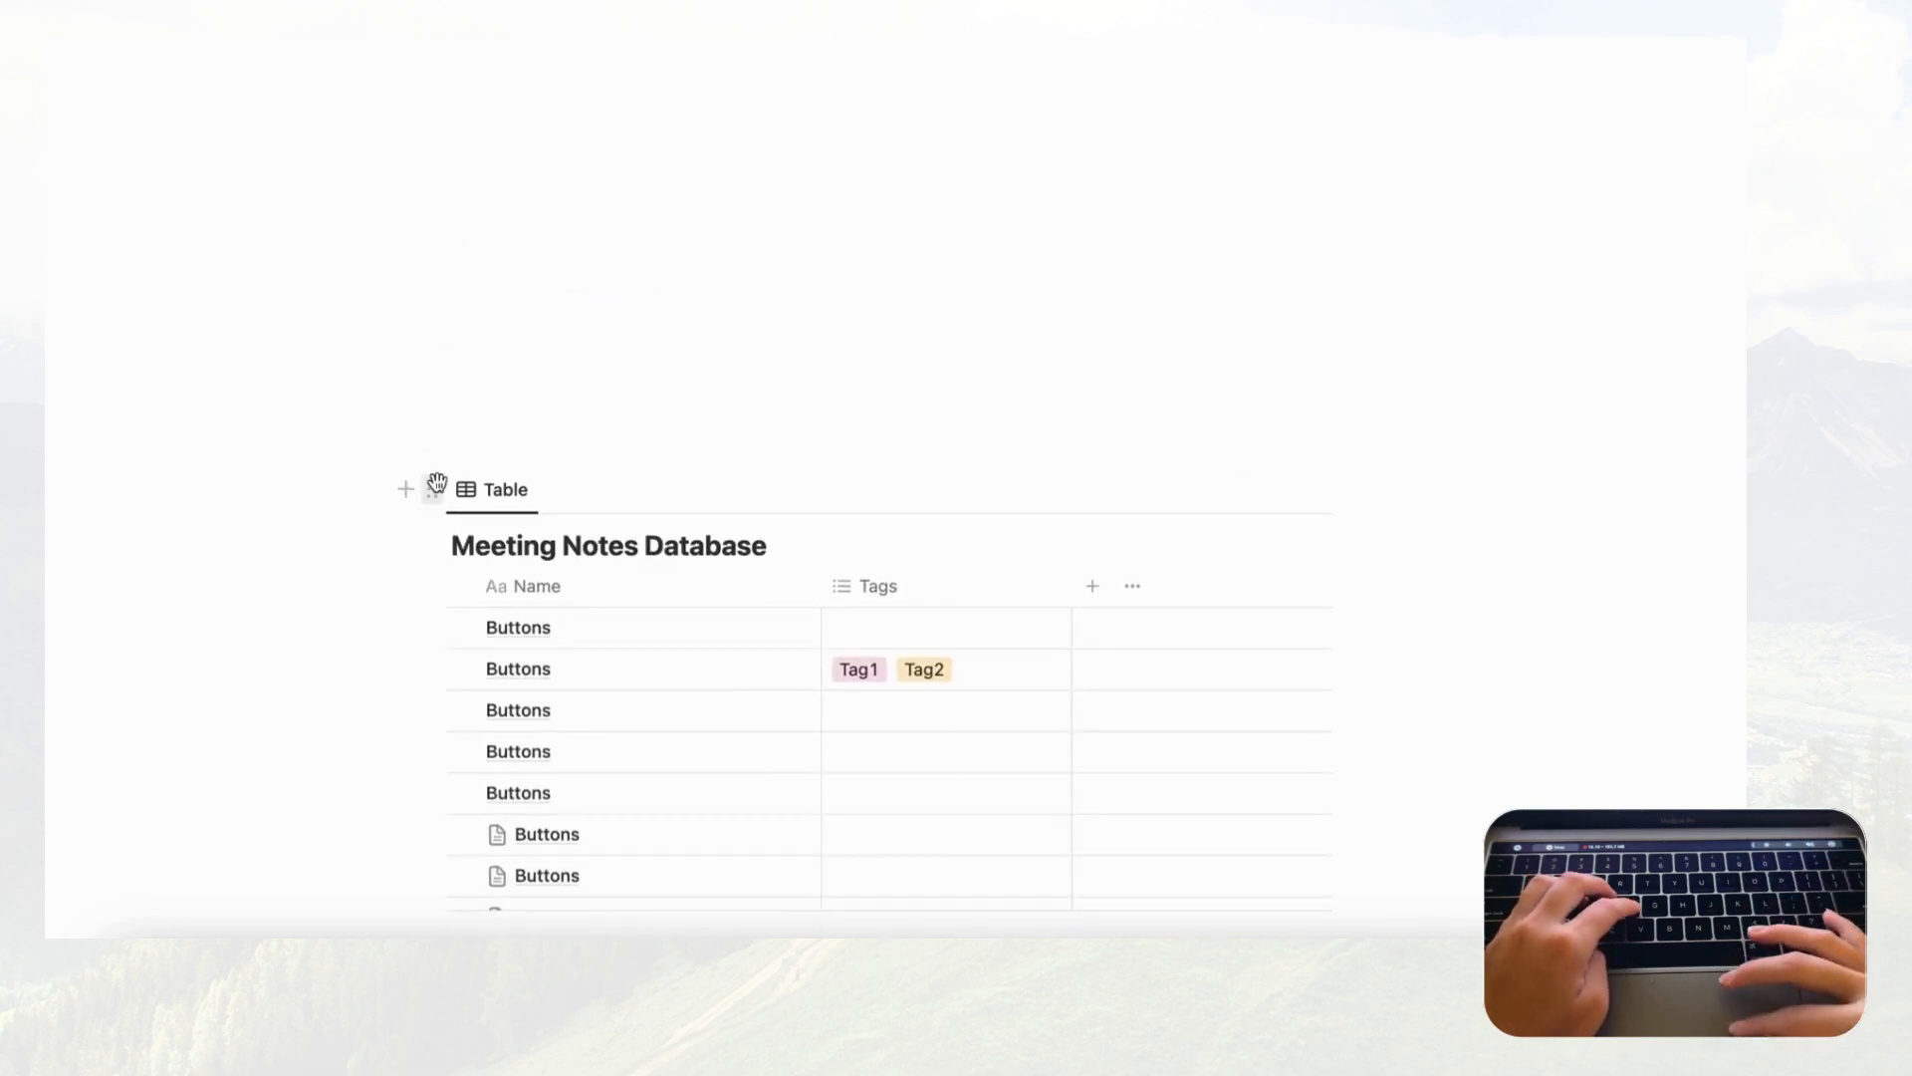
pyautogui.moveTo(436, 483); pyautogui.dragTo(507, 395)
# Step: Replace the hashtag text in the button's Insert blocks step with the Meeting Notes Database table, and save it
pyautogui.click(708, 252)
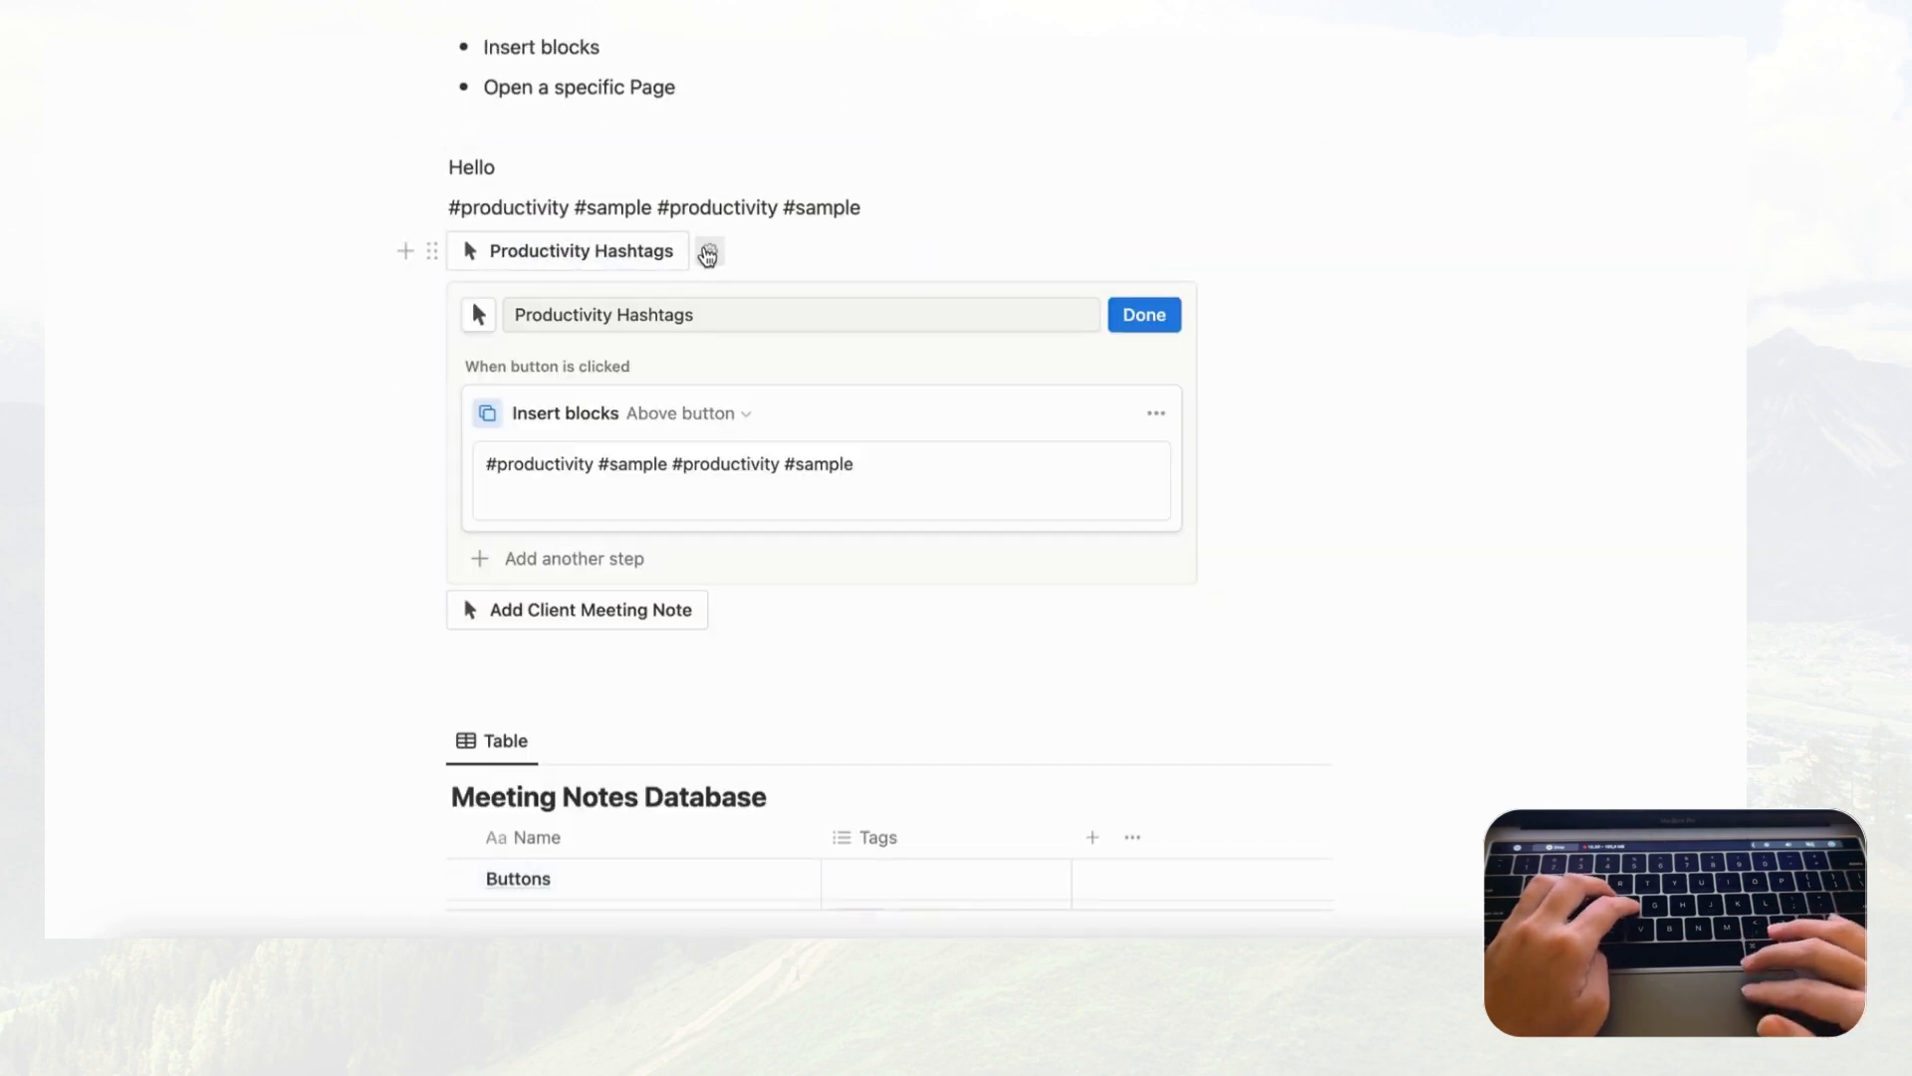
pyautogui.tripleClick(670, 461)
pyautogui.press('BackSpace')
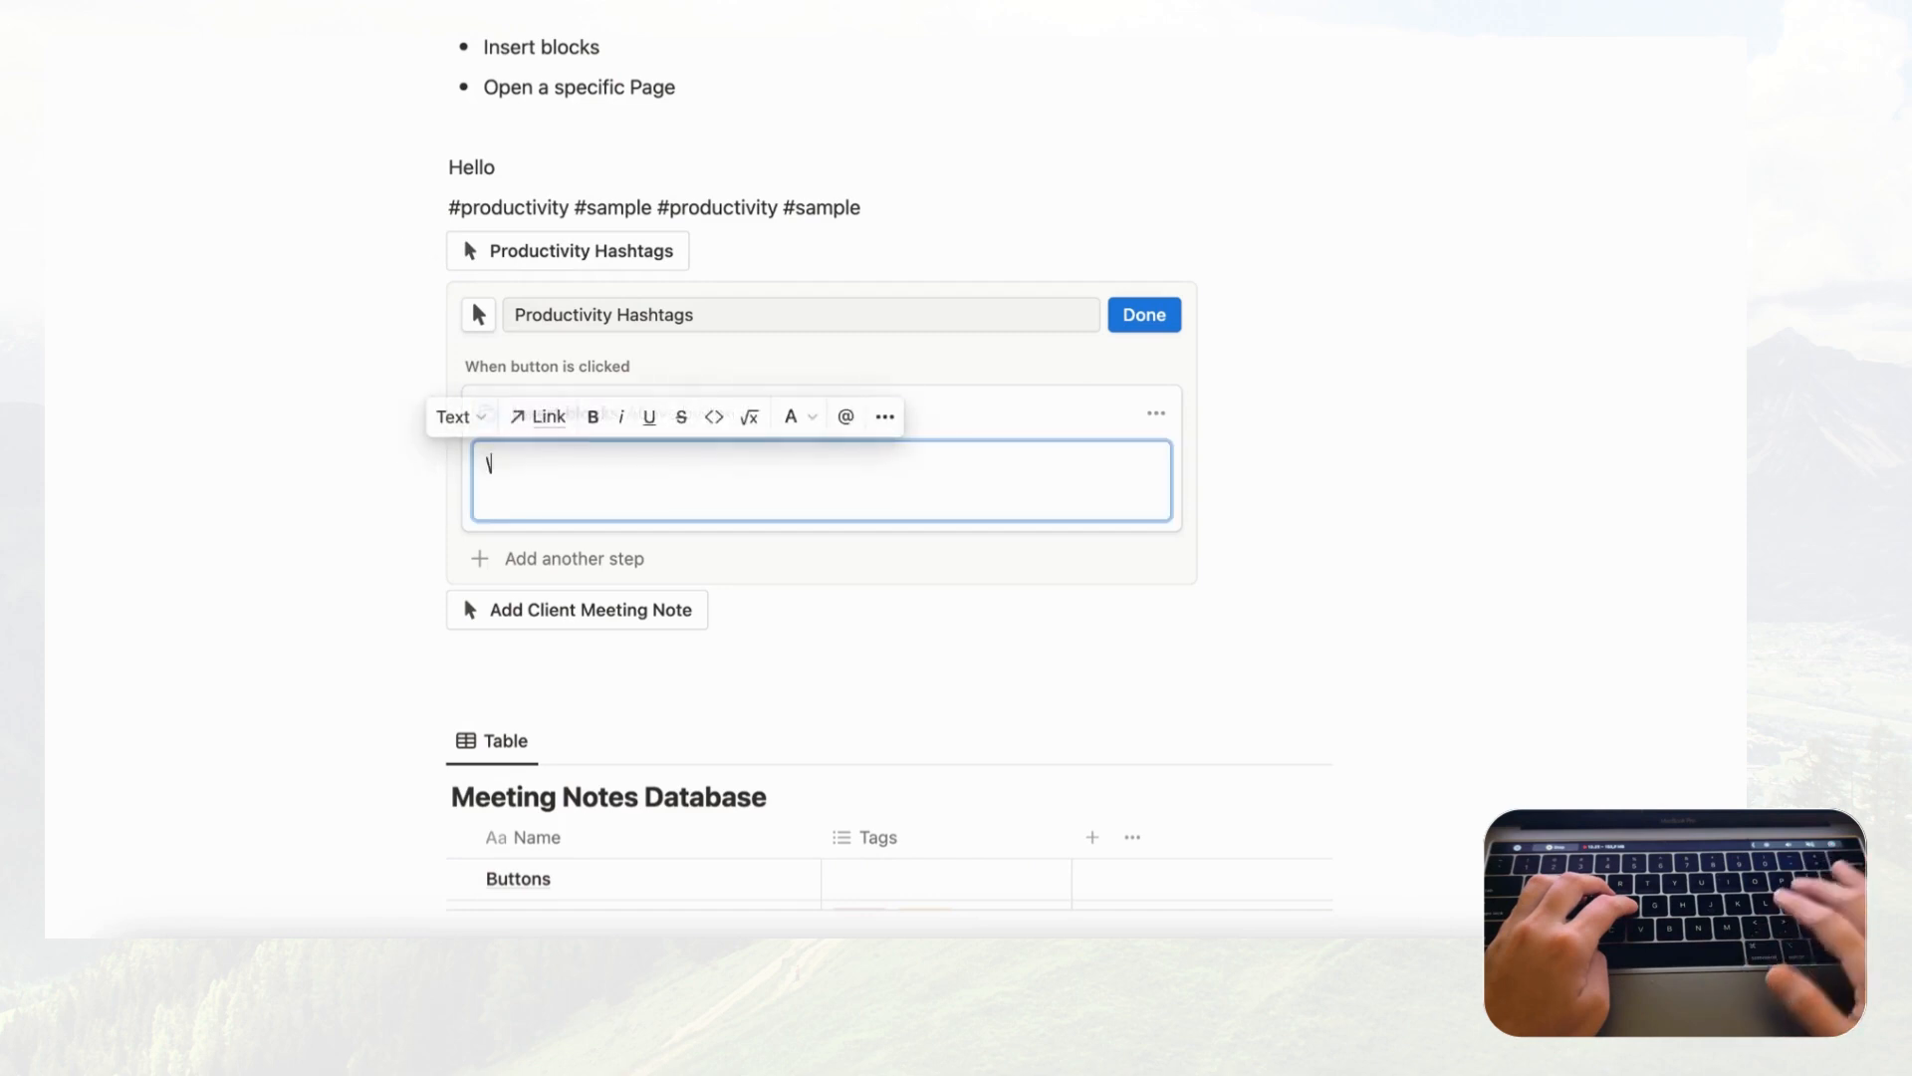
pyautogui.click(586, 462)
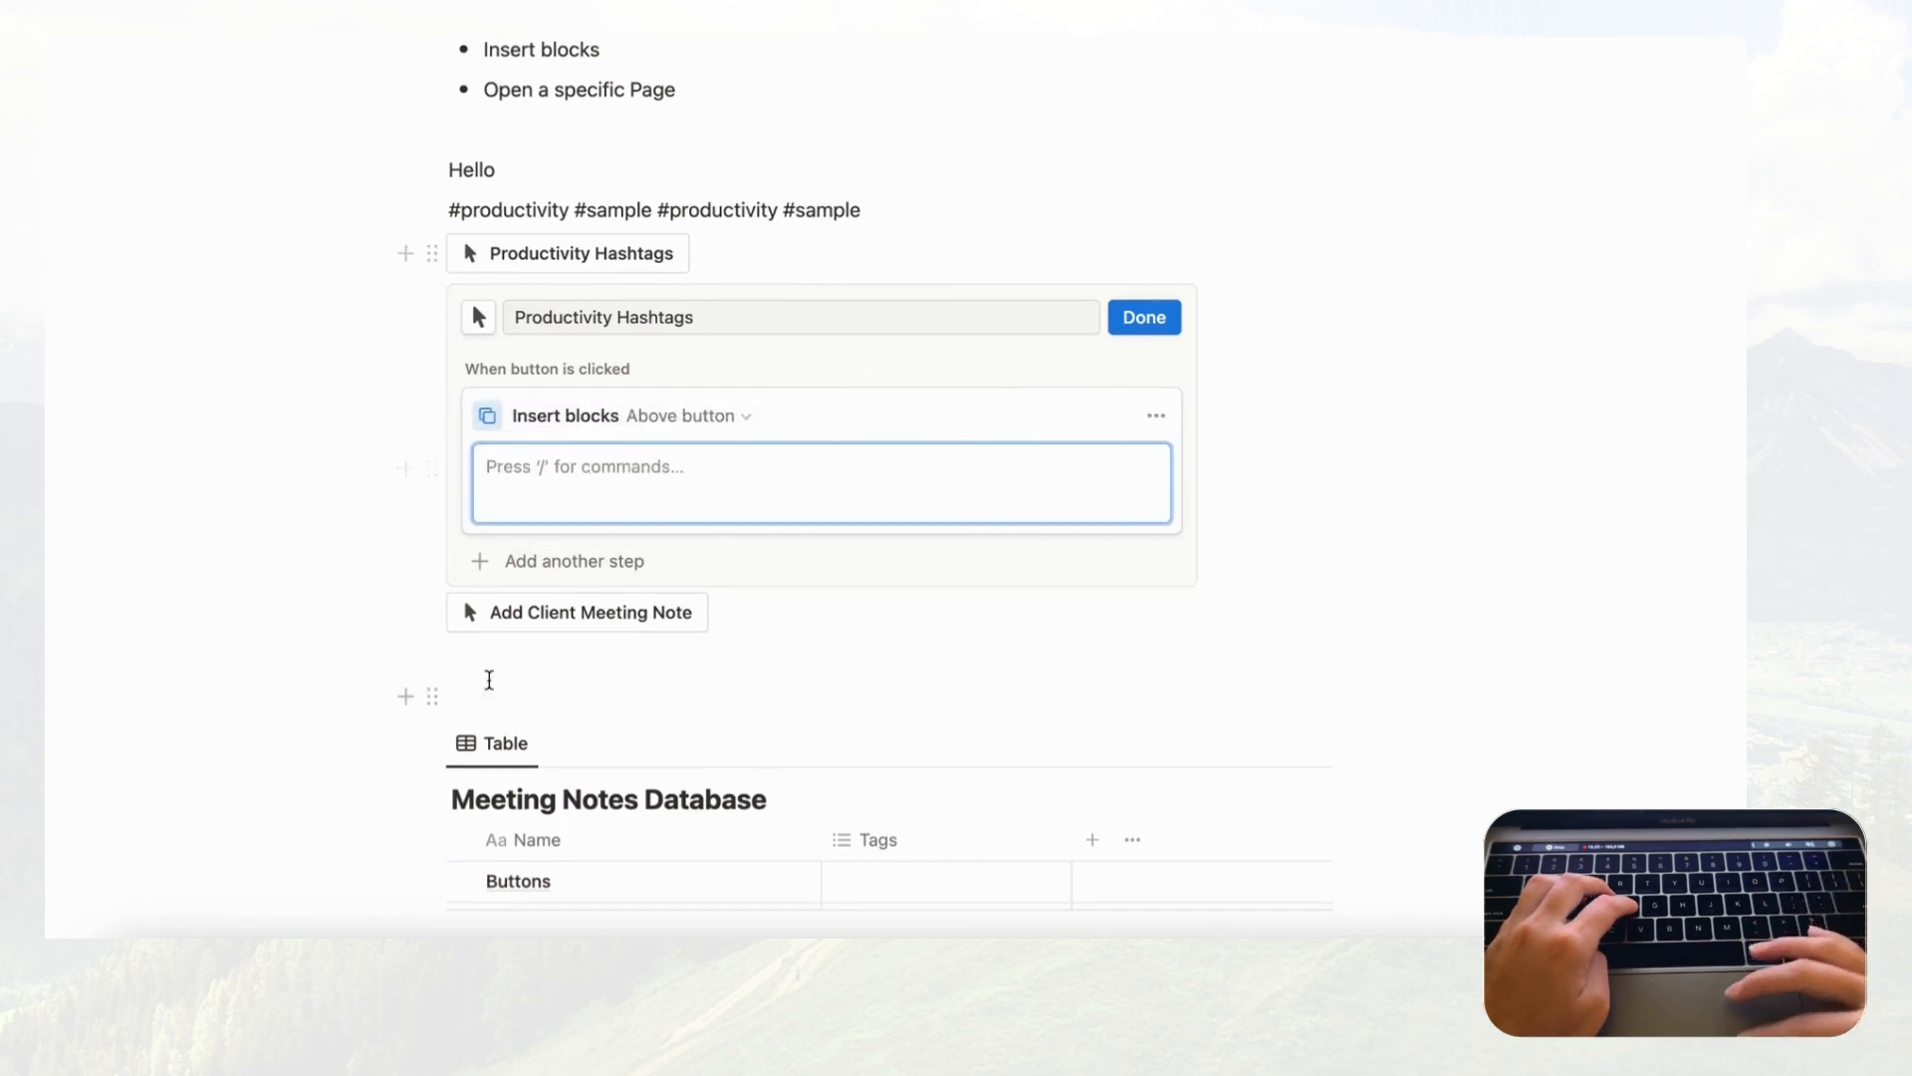
pyautogui.moveTo(431, 742); pyautogui.dragTo(546, 464)
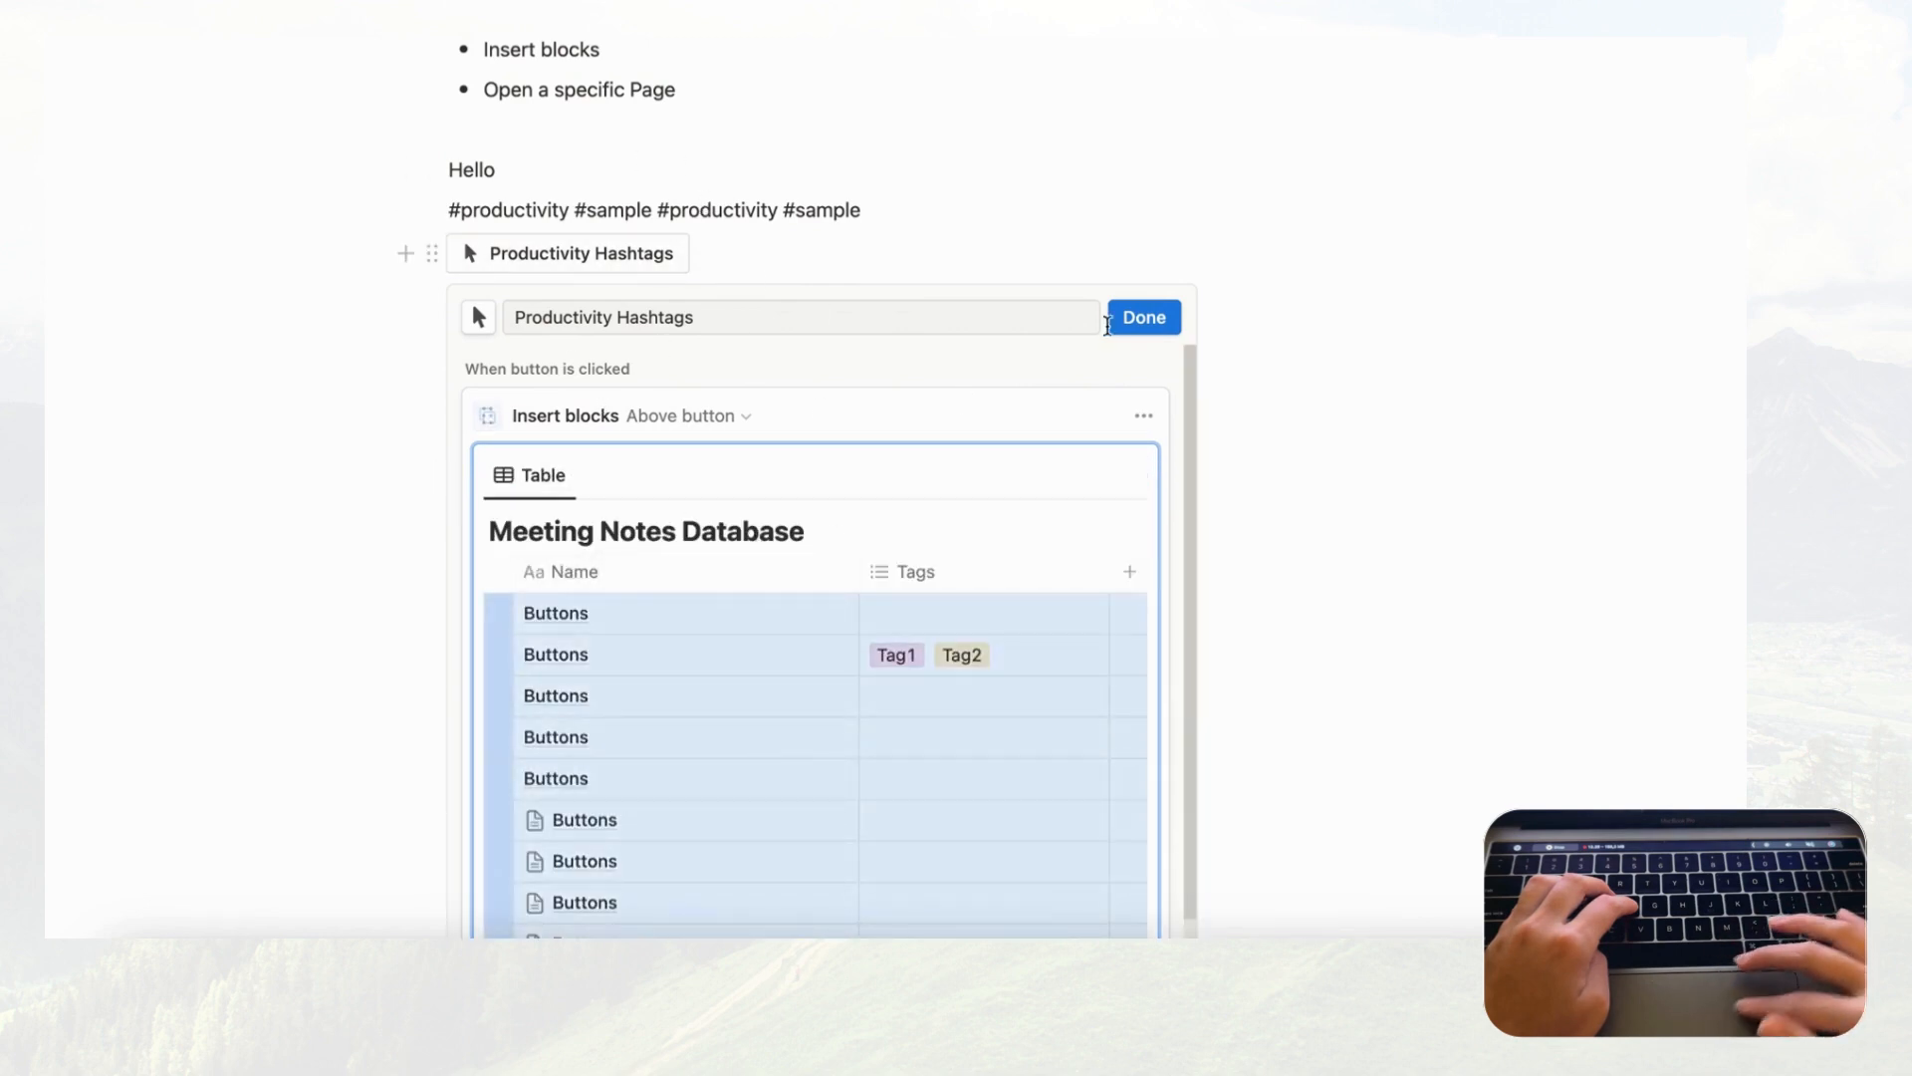
pyautogui.click(1143, 317)
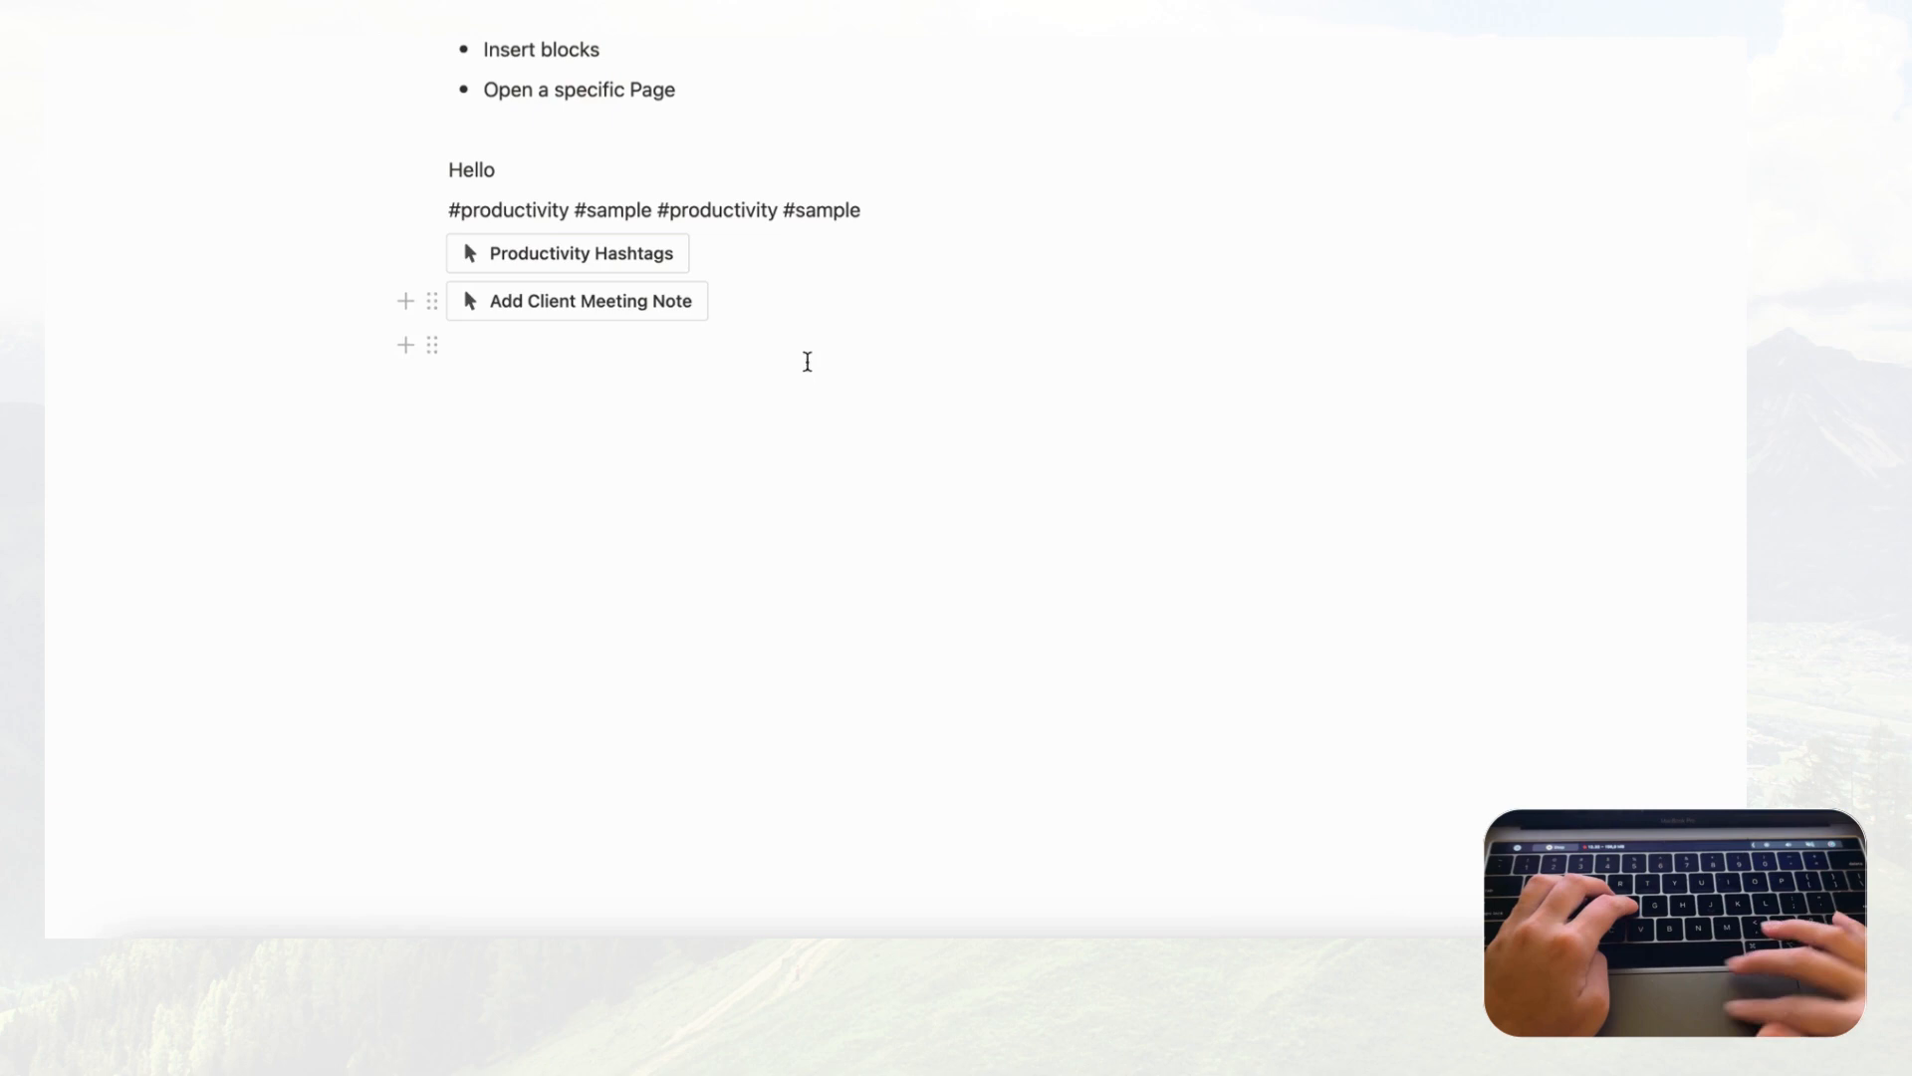
# Step: Run the Productivity Hashtags button and examine the Meeting Notes Database table inserted above it
pyautogui.click(600, 256)
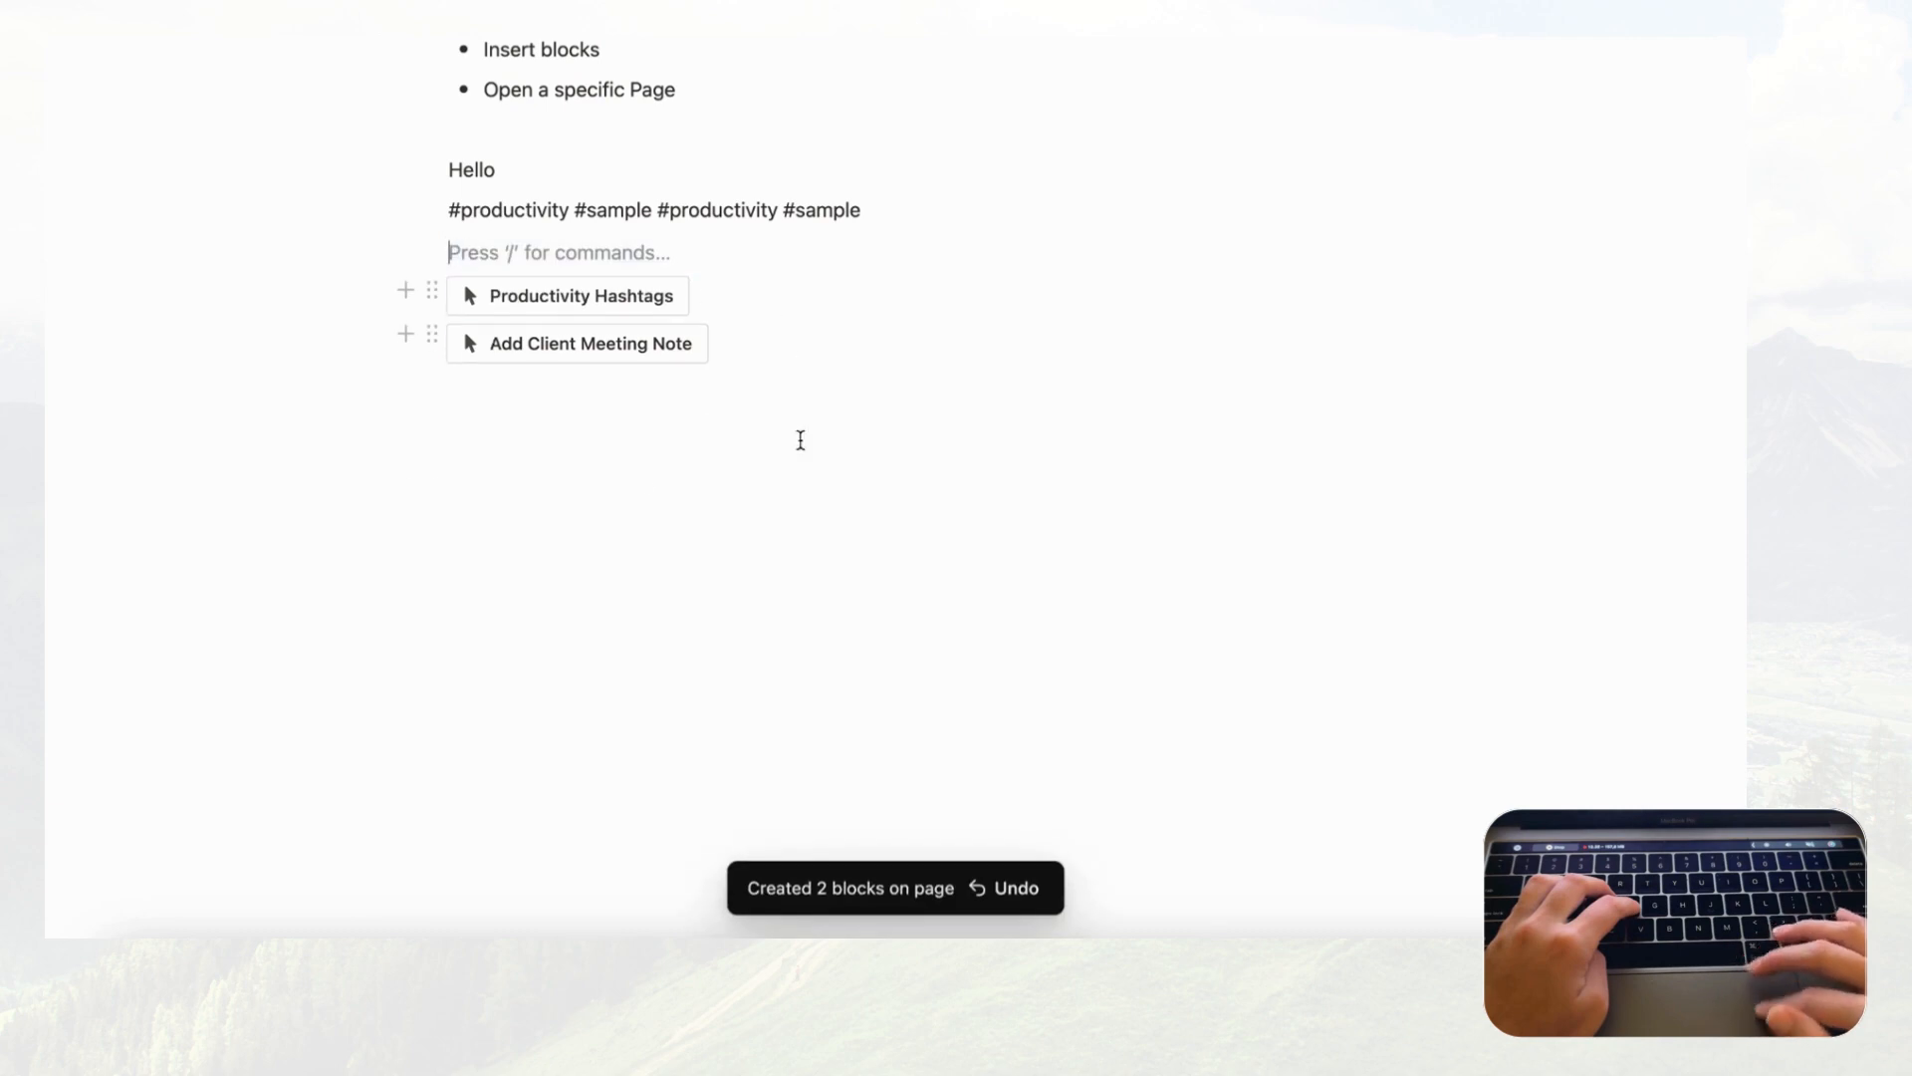
pyautogui.scroll(-6, 797, 468)
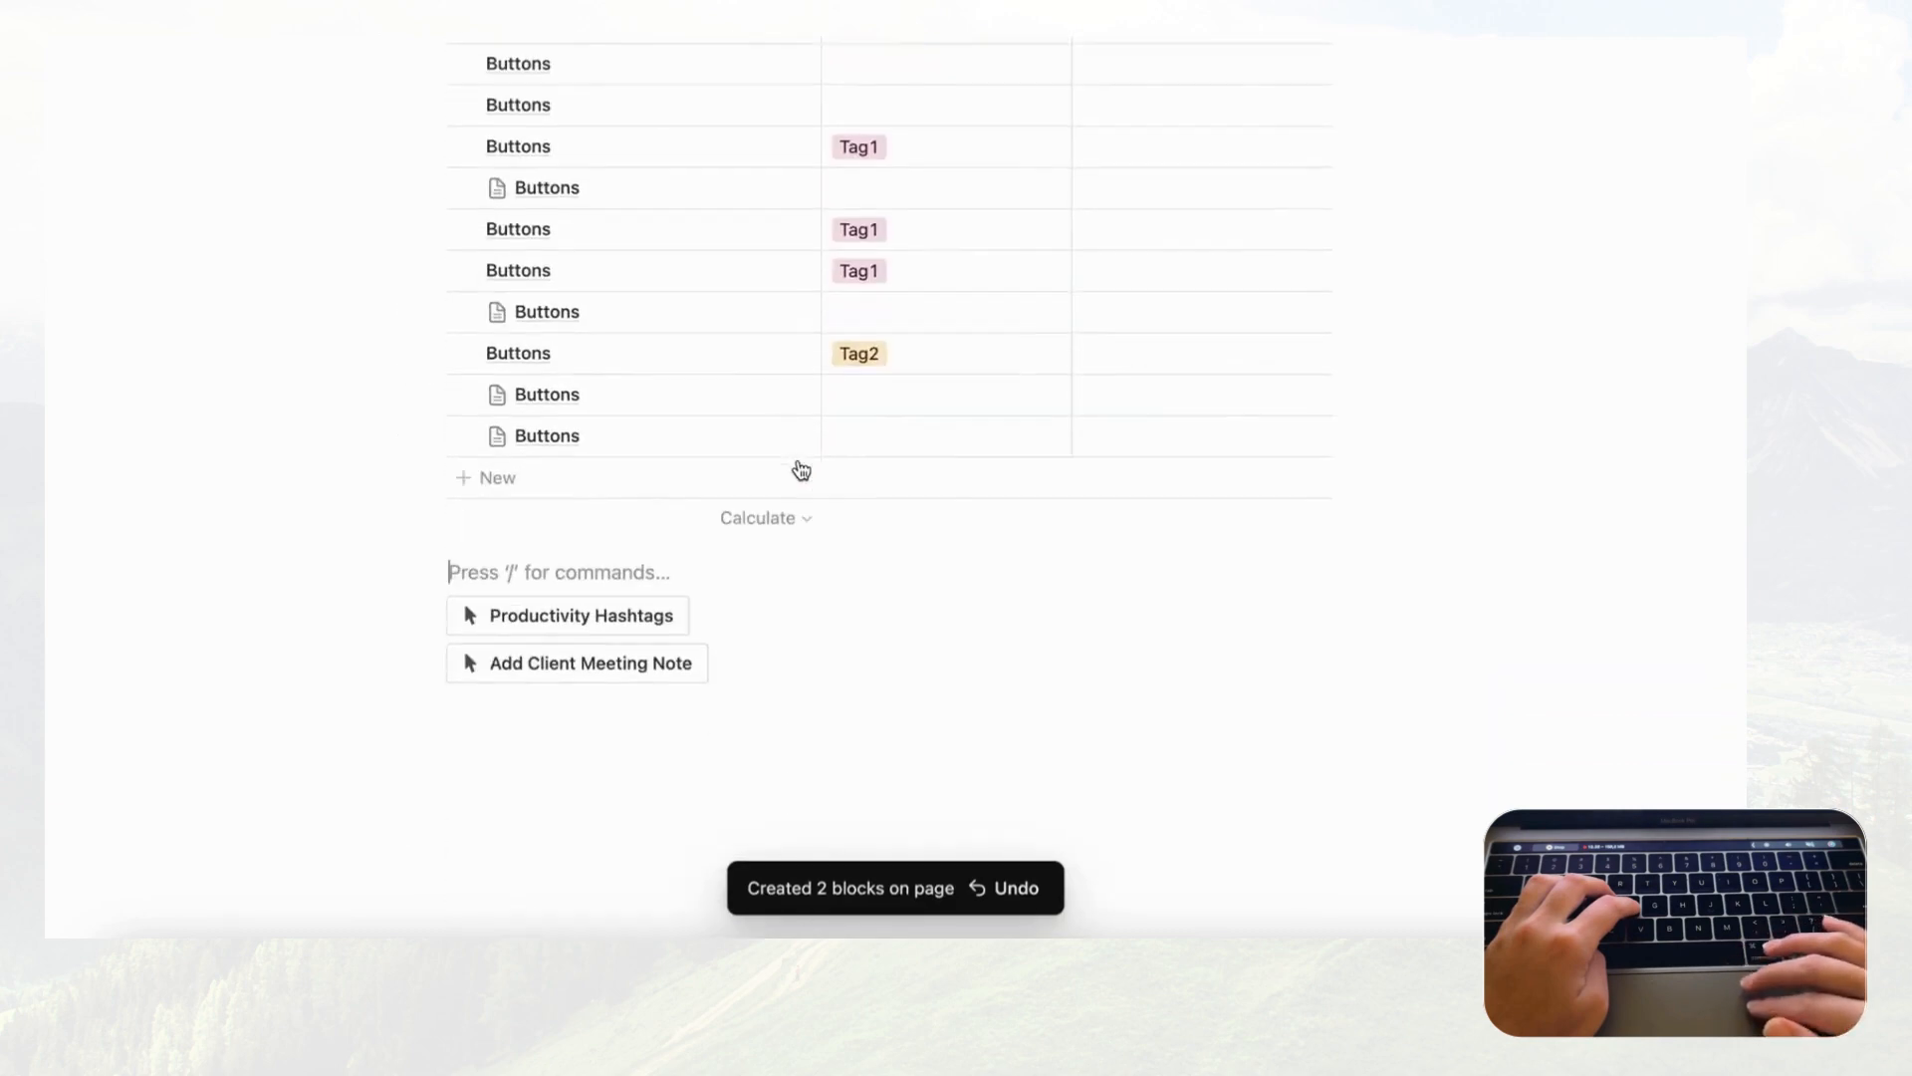
pyautogui.scroll(6, 797, 459)
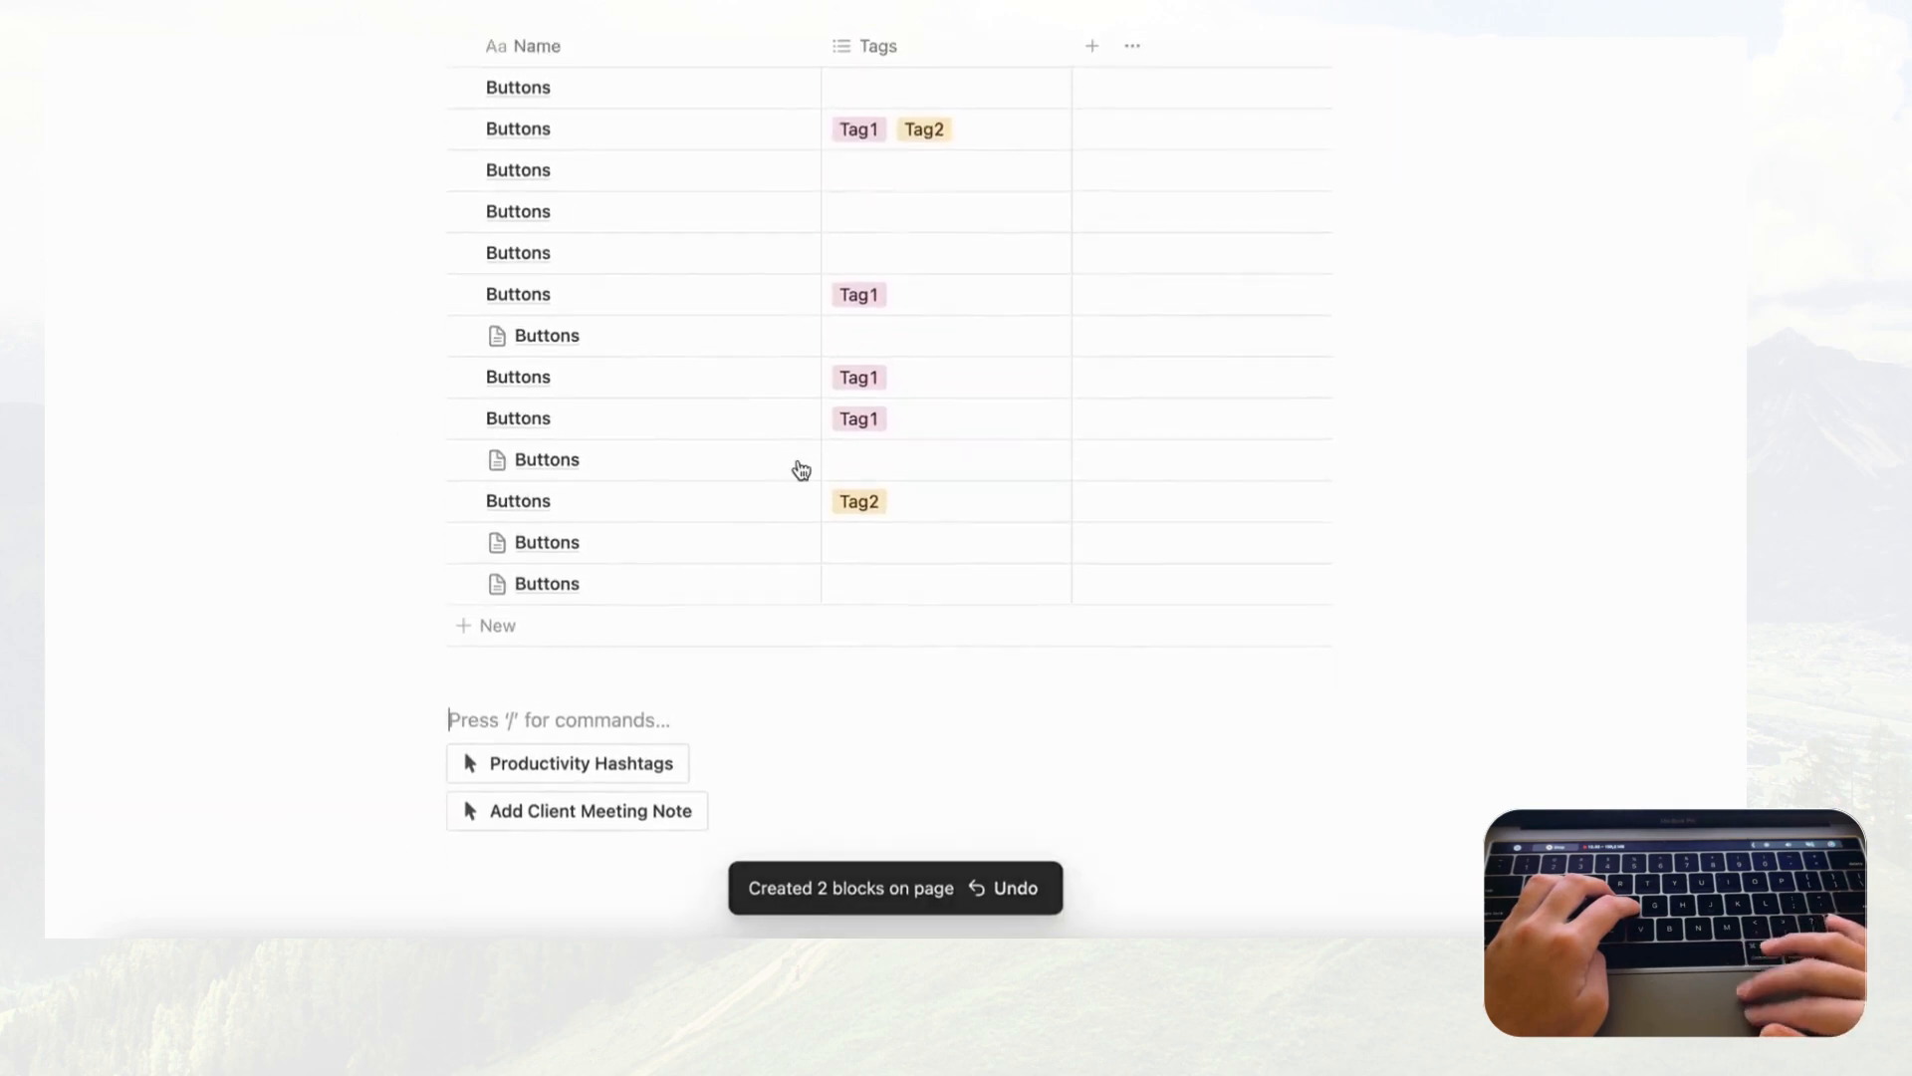
pyautogui.scroll(-2, 734, 453)
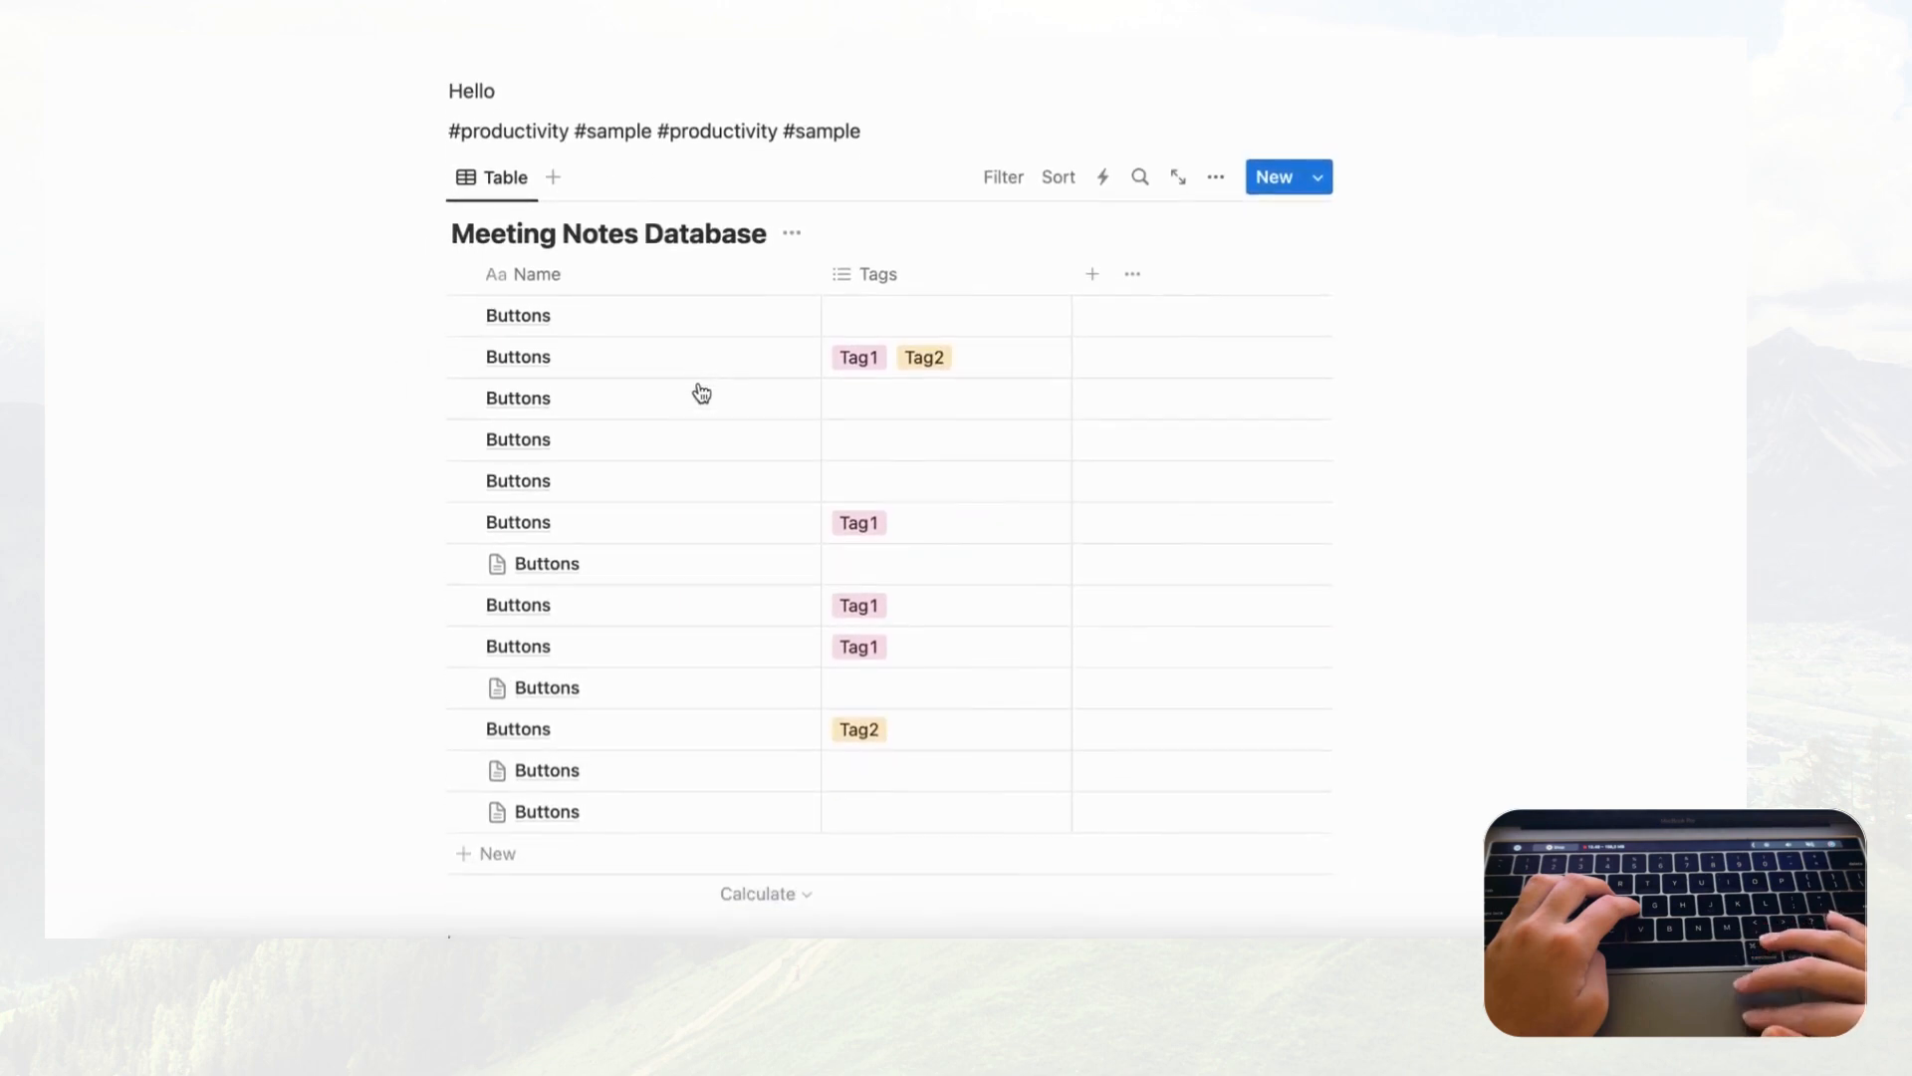
pyautogui.scroll(-3, 738, 402)
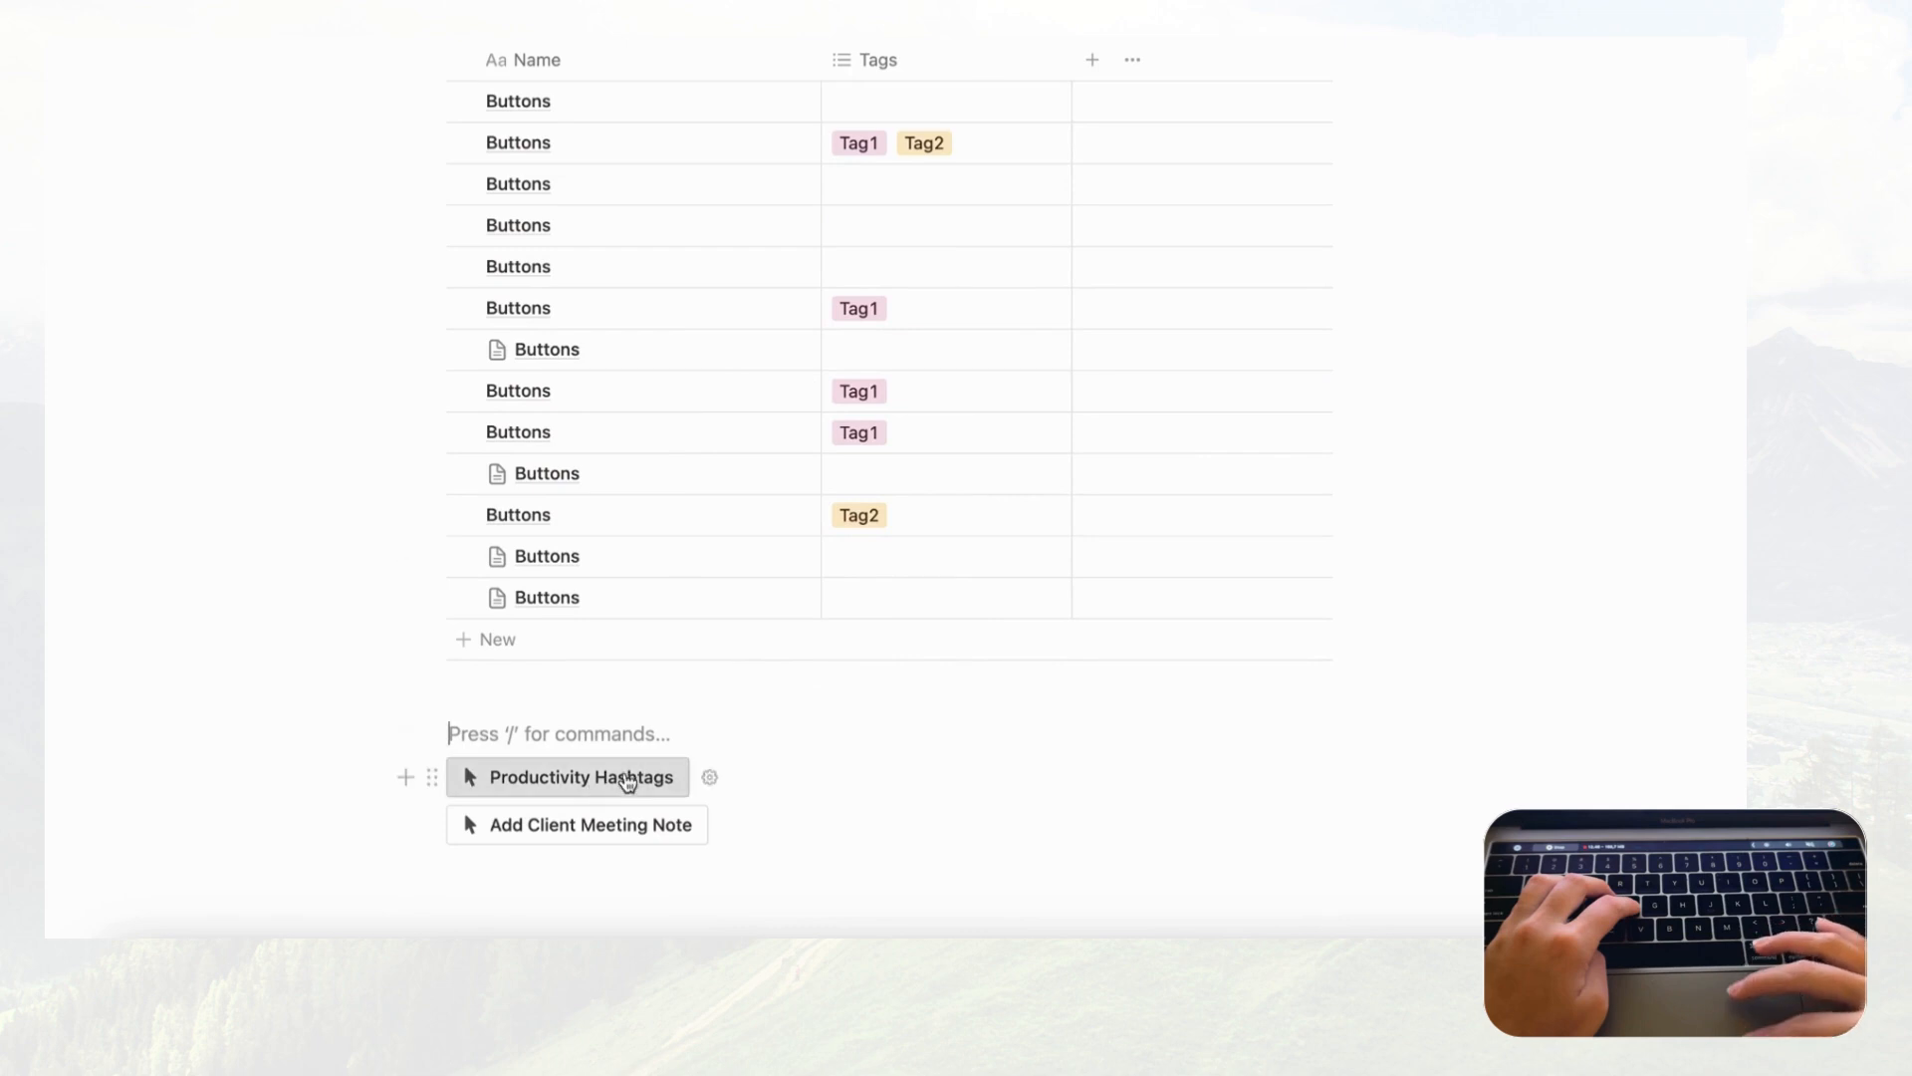
pyautogui.scroll(1, 559, 683)
pyautogui.scroll(4, 661, 333)
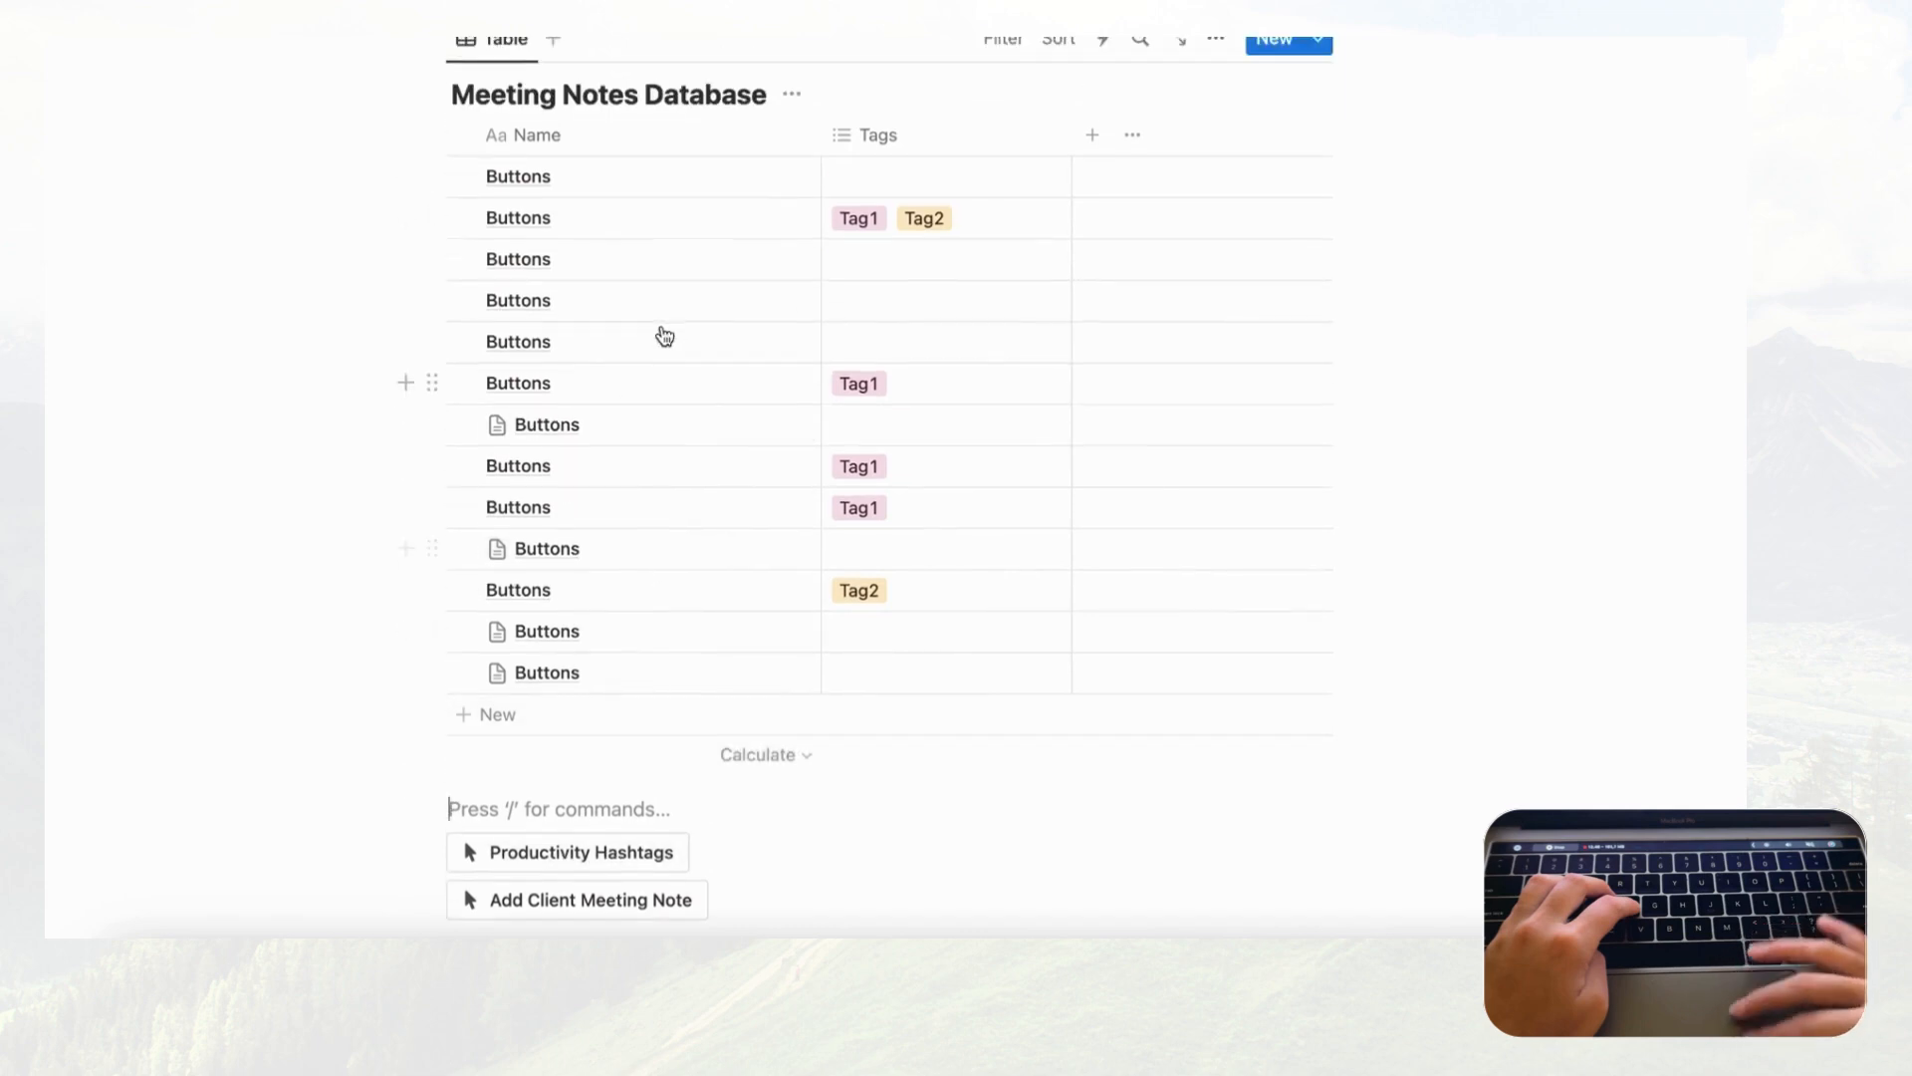
pyautogui.scroll(2, 689, 226)
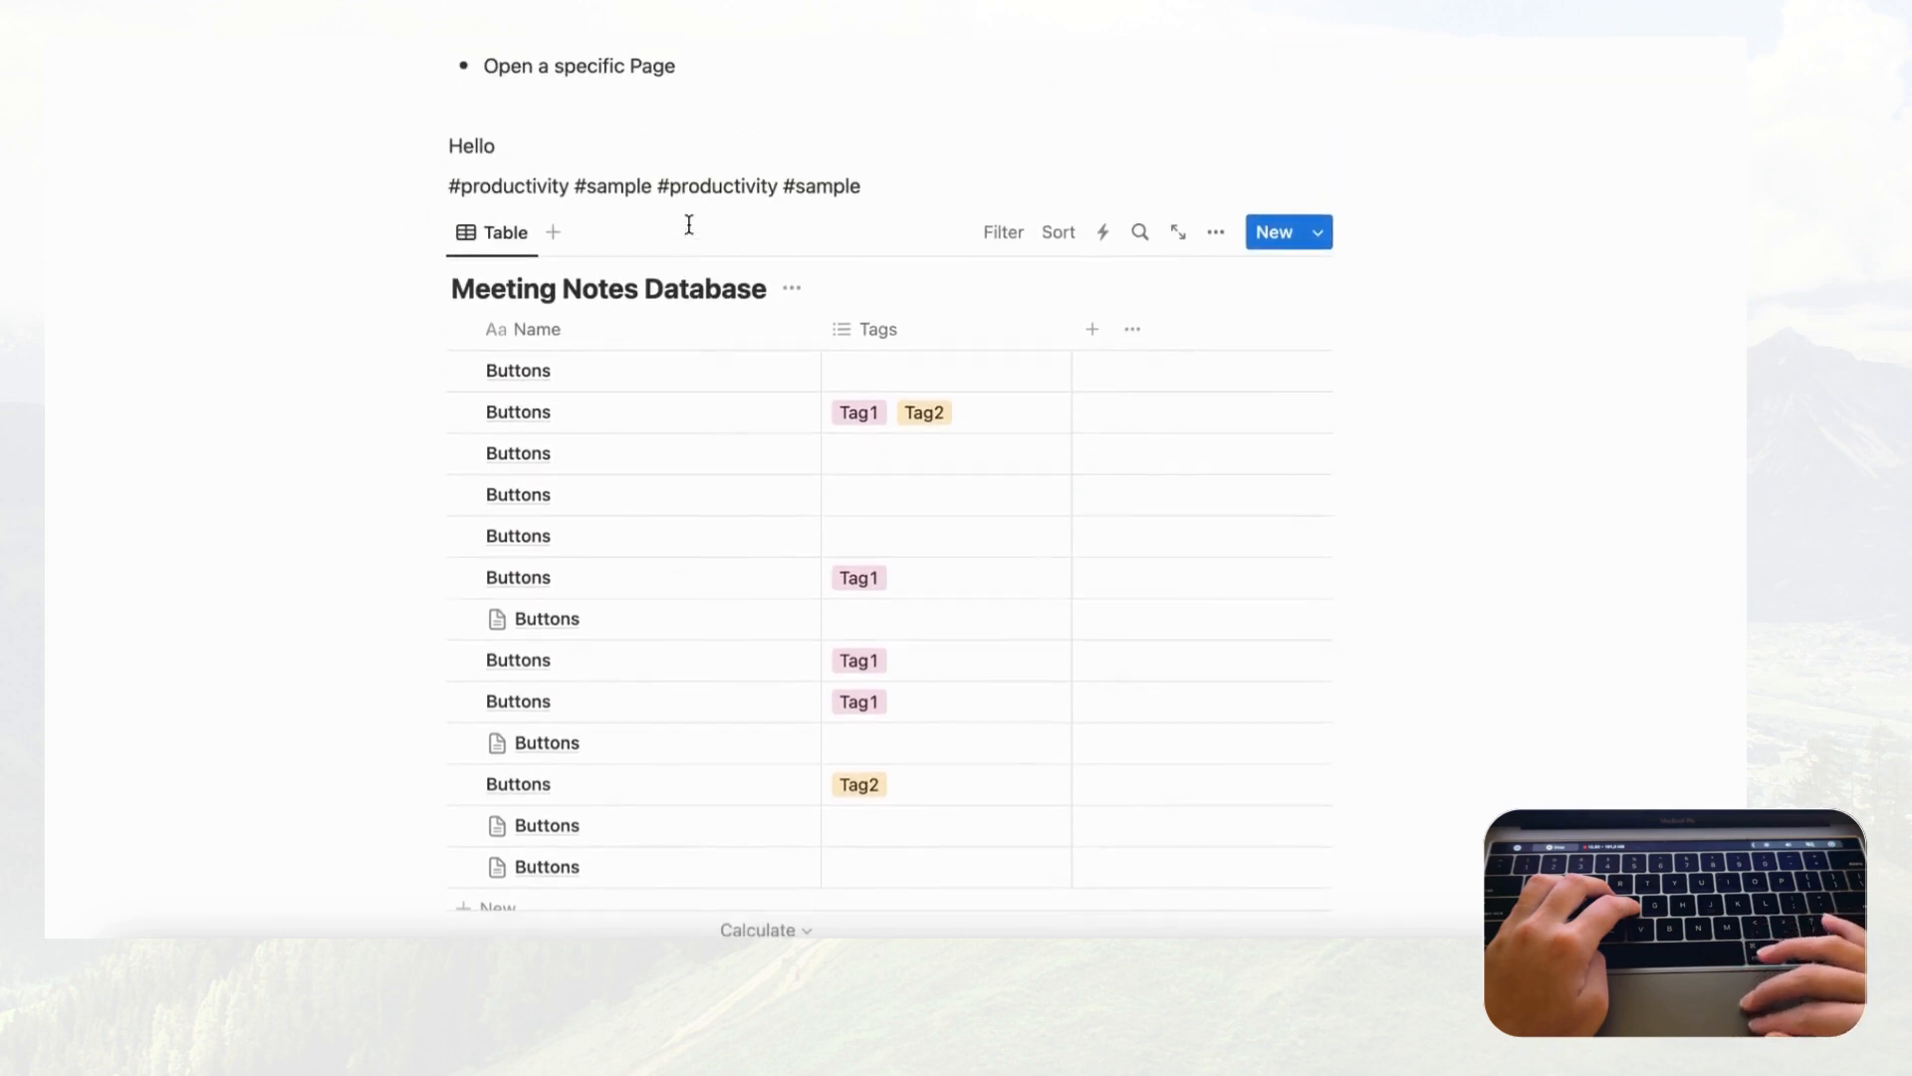
pyautogui.scroll(-3, 707, 394)
pyautogui.scroll(2, 704, 388)
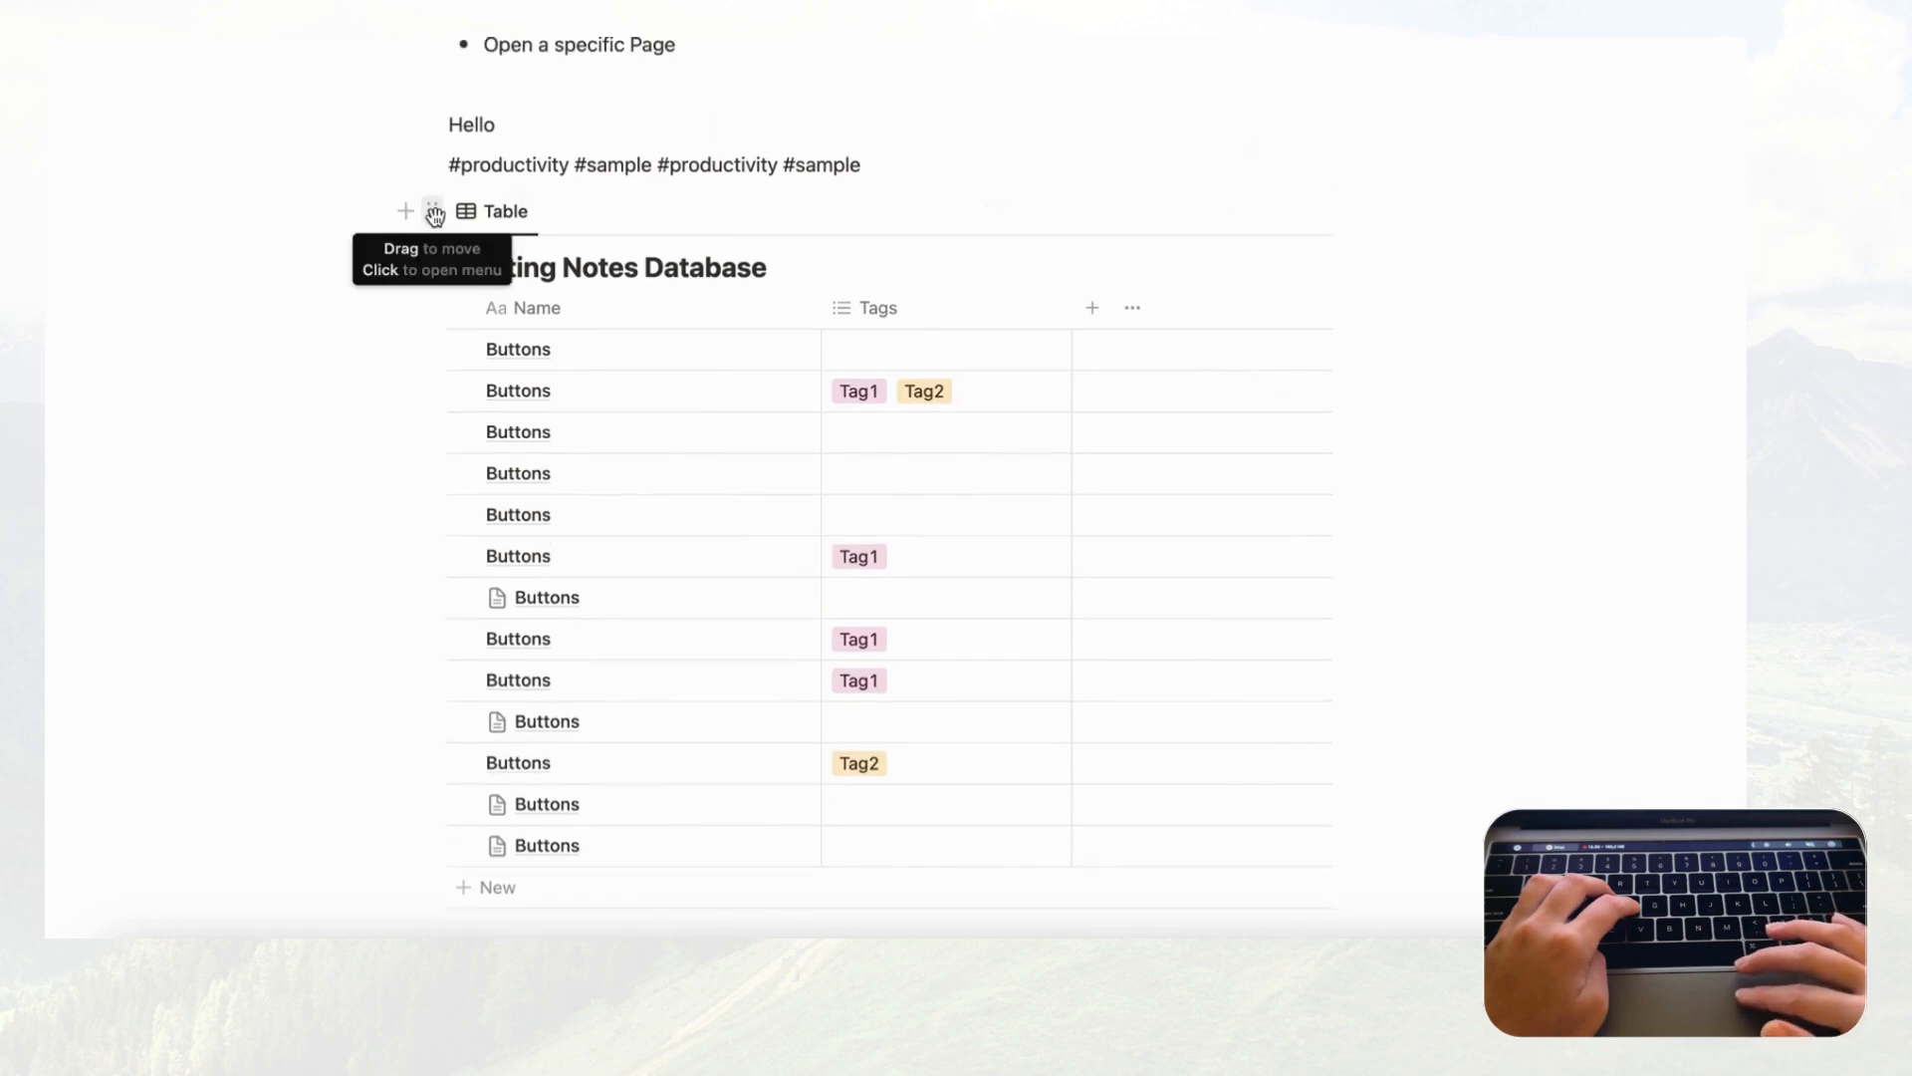
pyautogui.scroll(-1, 495, 261)
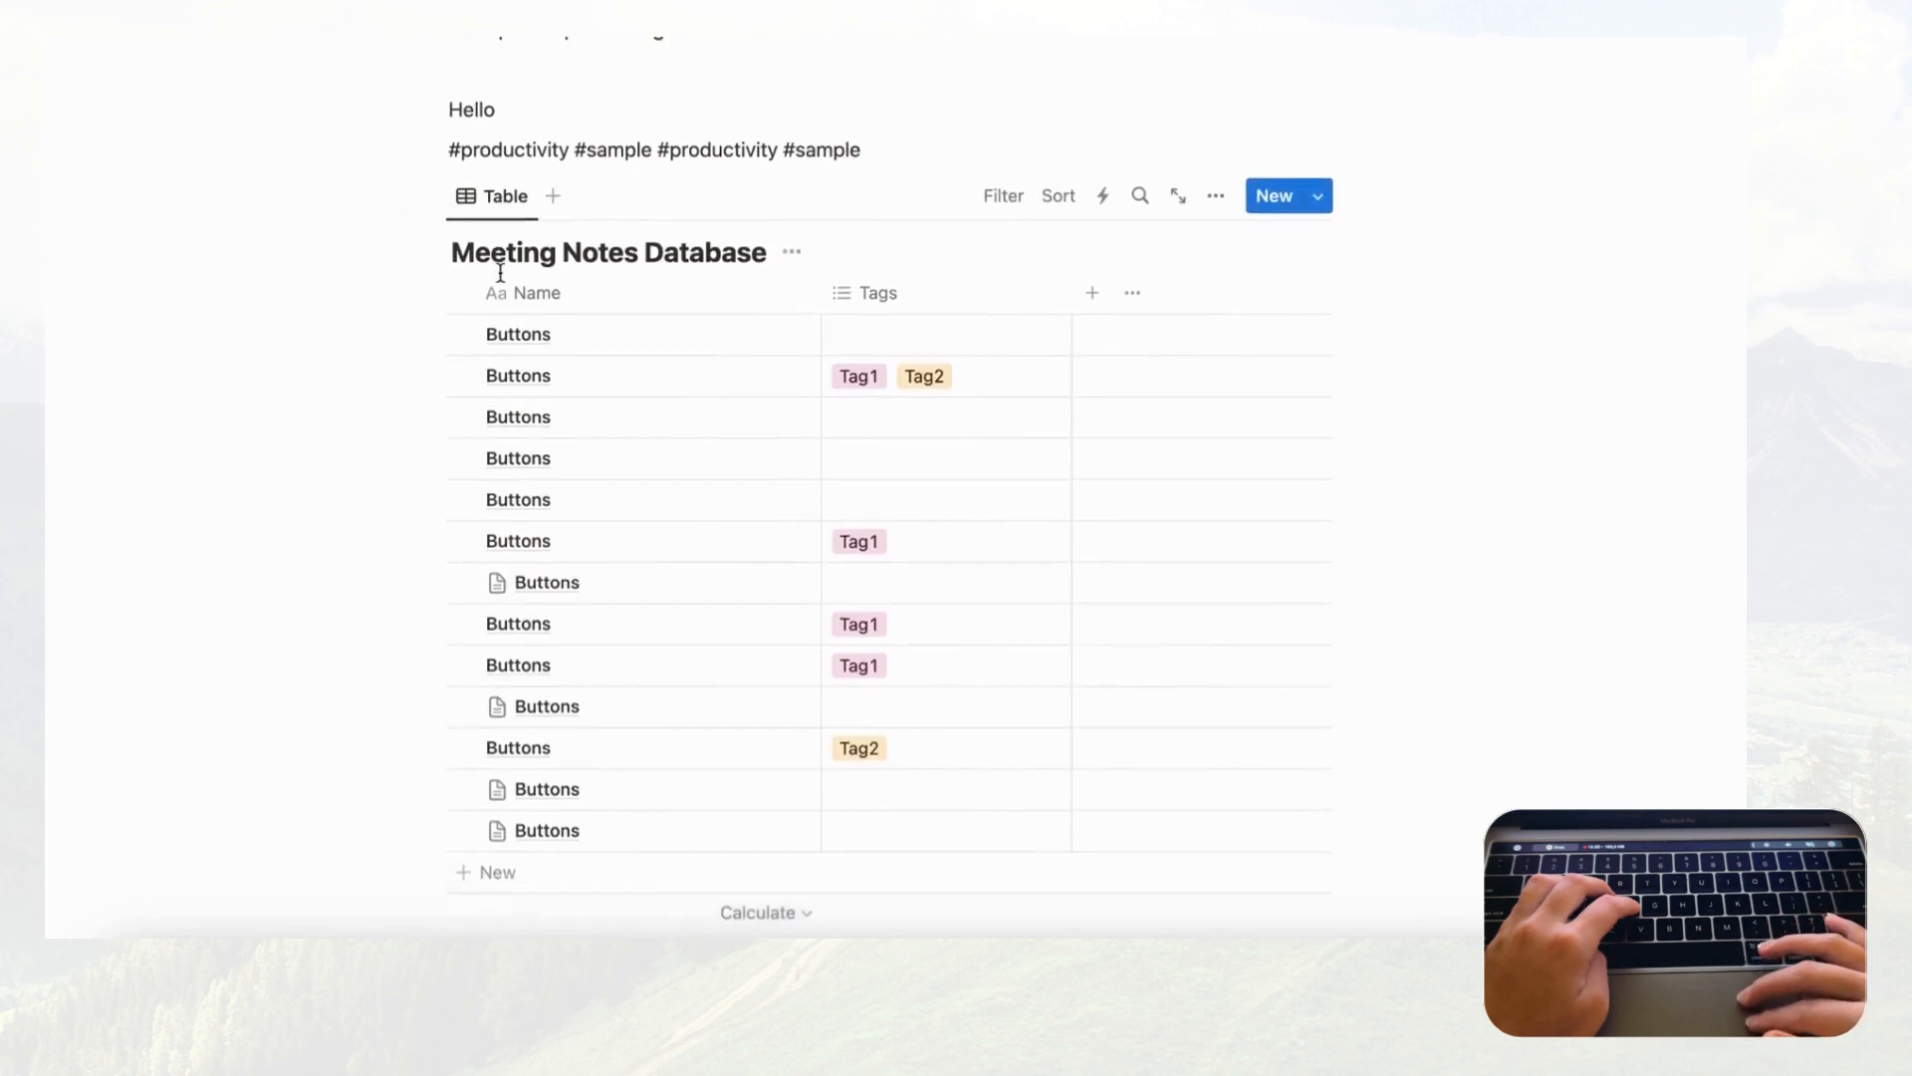
# Step: Delete the inserted Meeting Notes Database table and the "Hello" and hashtag lines above the Productivity Hashtags button
pyautogui.click(432, 204)
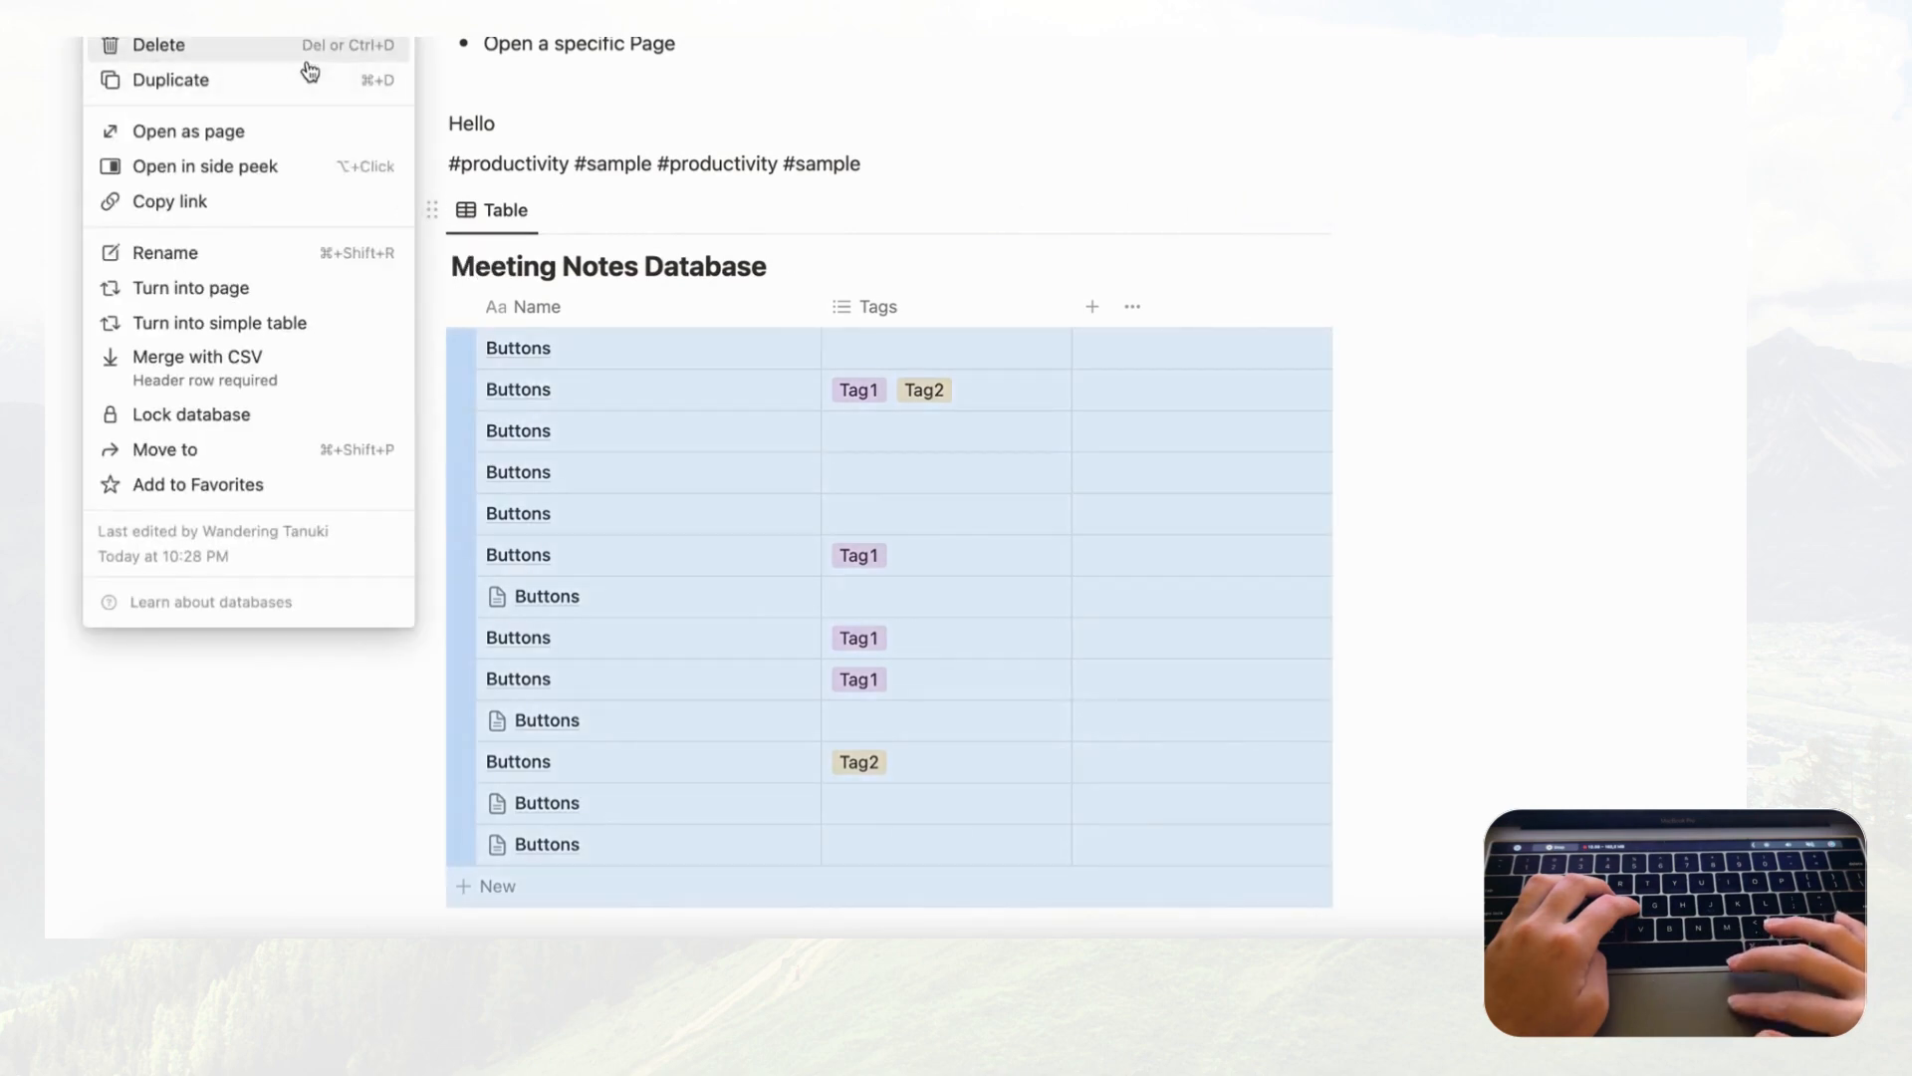
pyautogui.click(304, 45)
pyautogui.moveTo(875, 162); pyautogui.dragTo(448, 123)
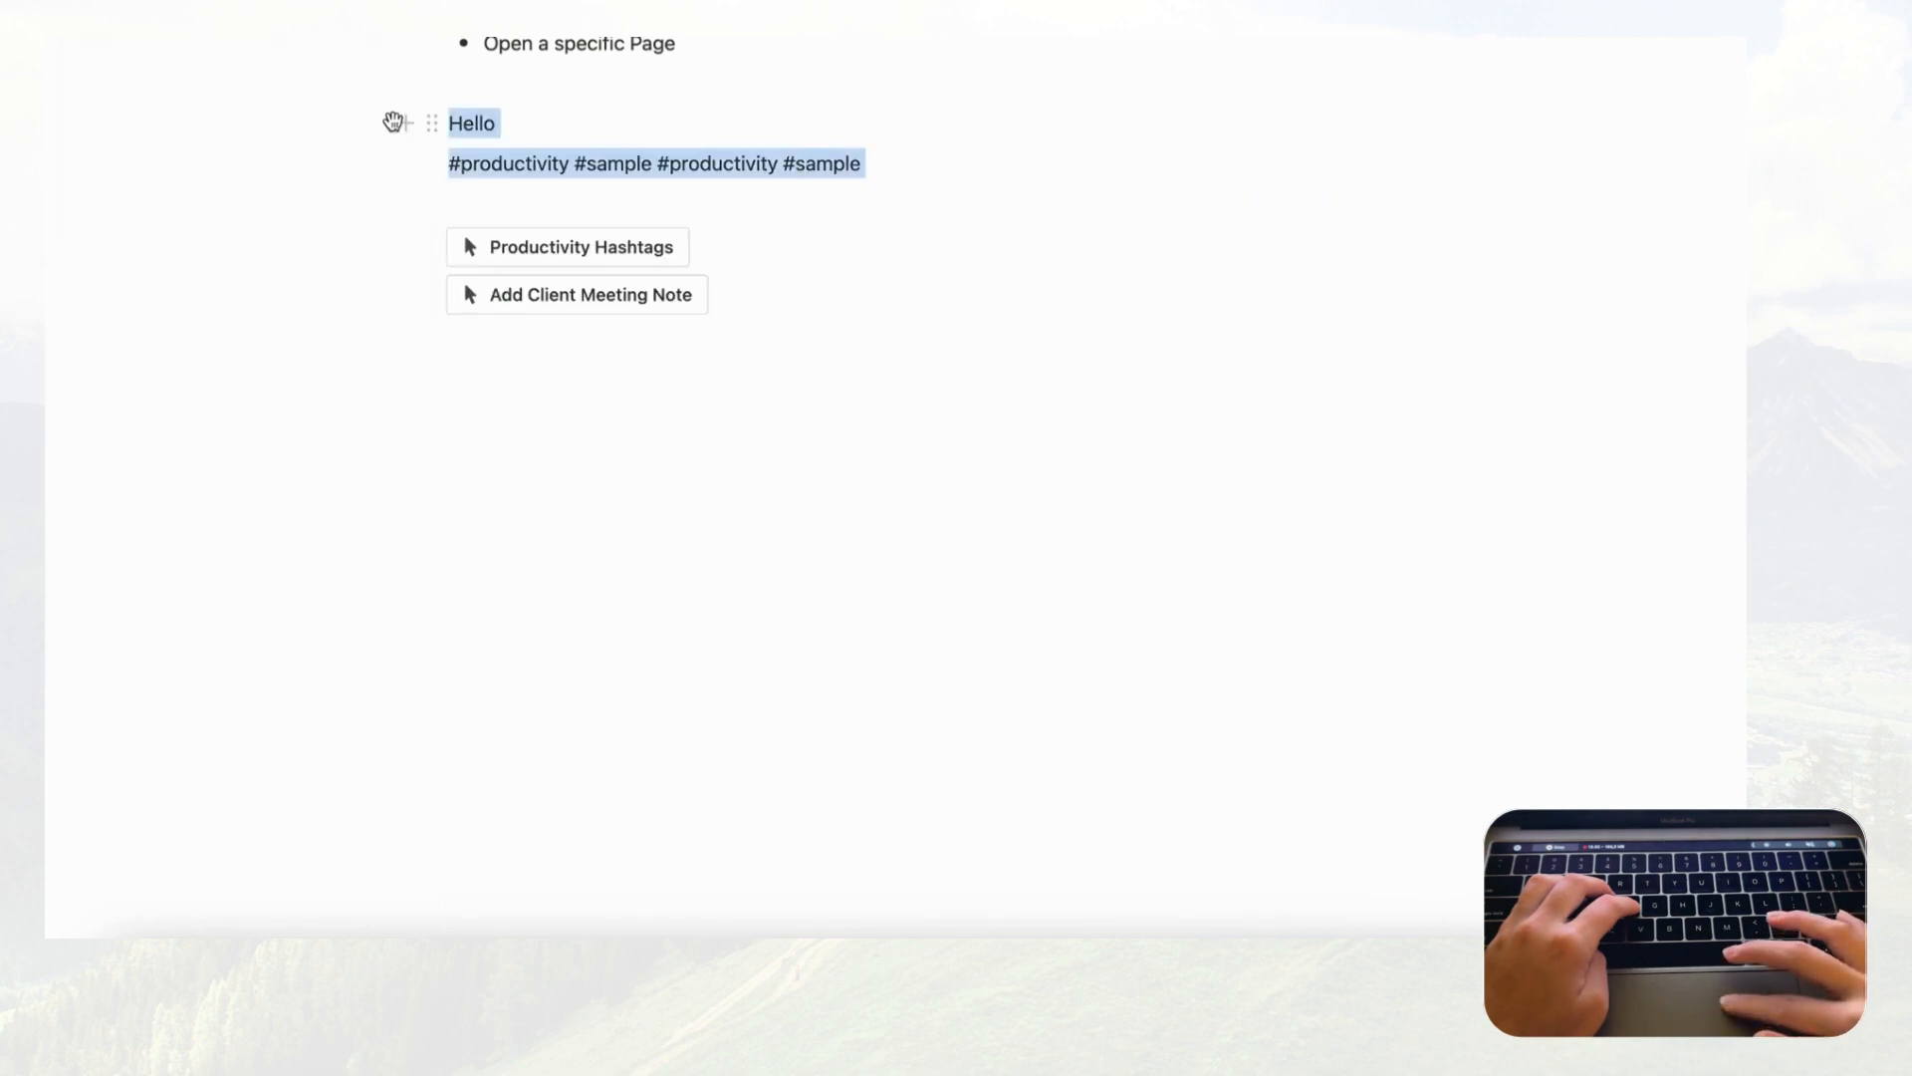
pyautogui.press('BackSpace')
pyautogui.press('BackSpace')
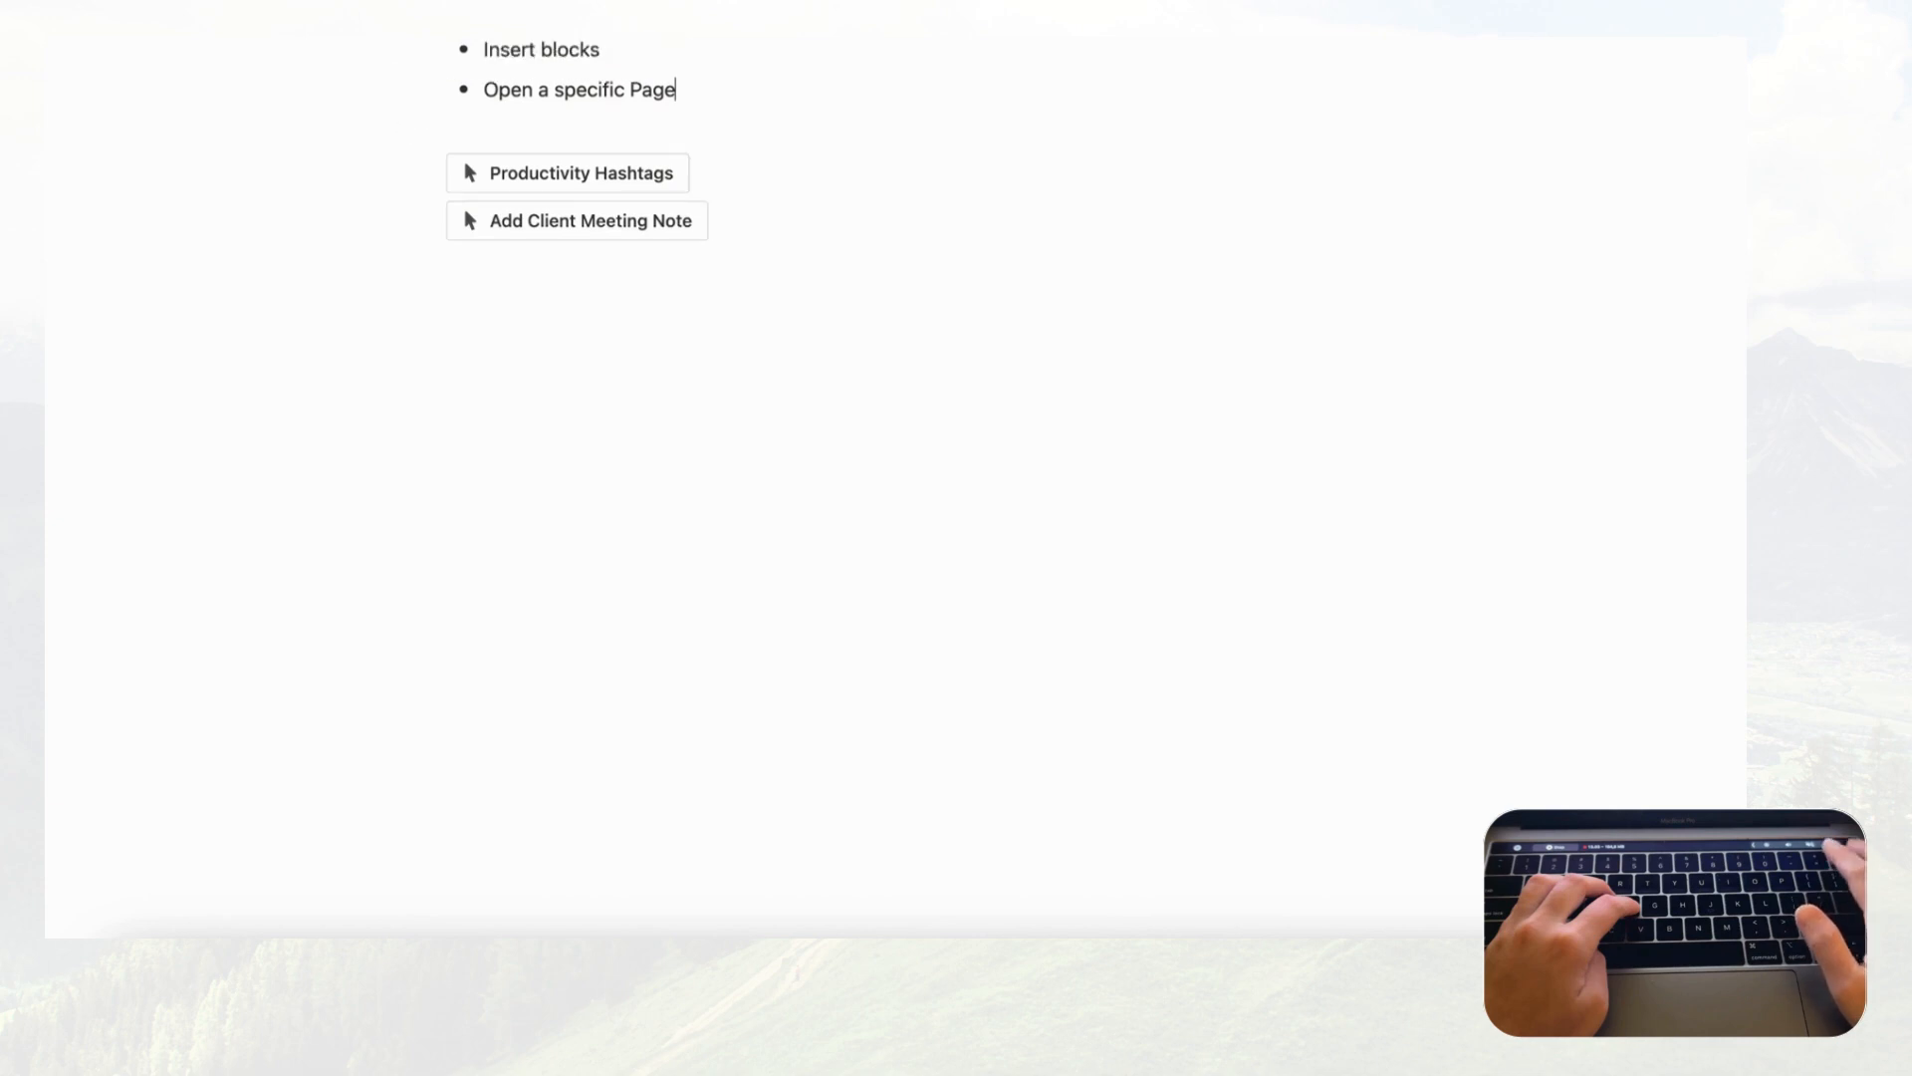
# Step: Add several blank lines between the bulleted list and the Productivity Hashtags button
pyautogui.scroll(3, 734, 229)
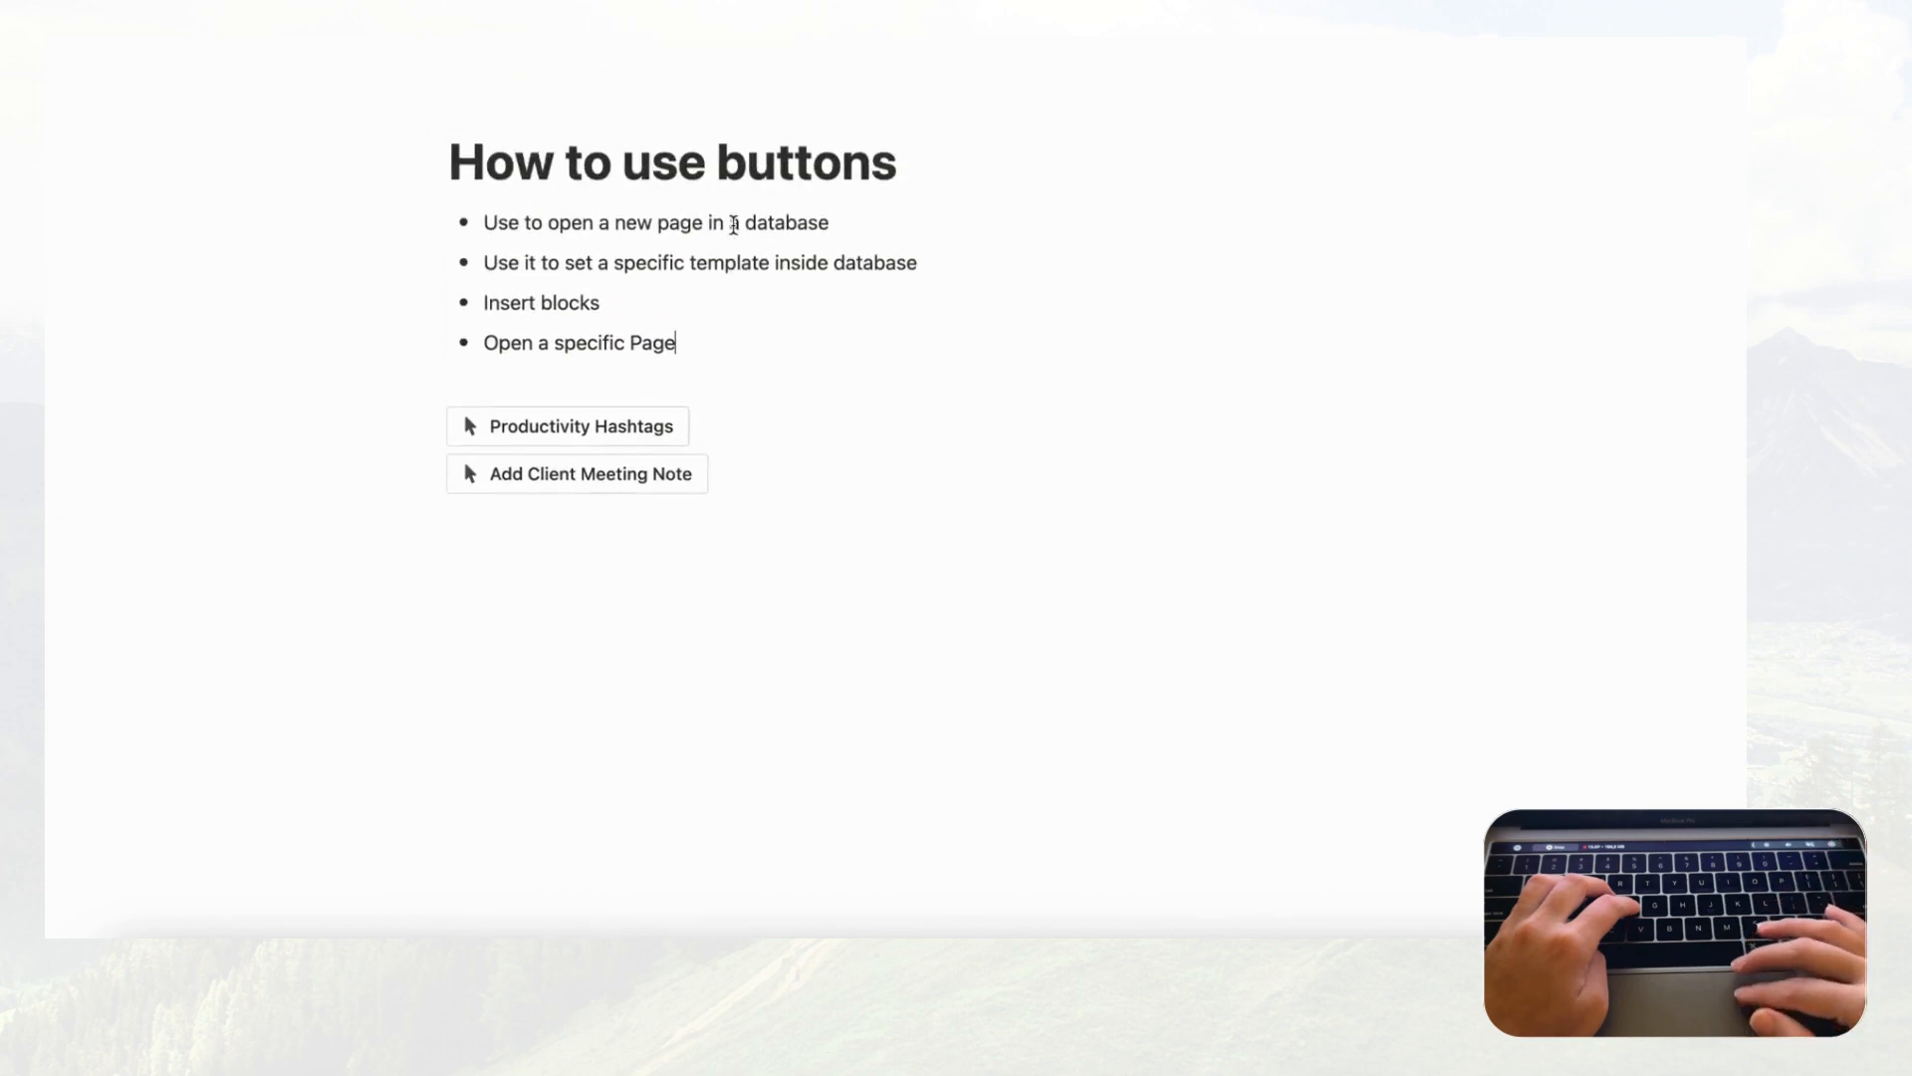
pyautogui.scroll(-2, 785, 302)
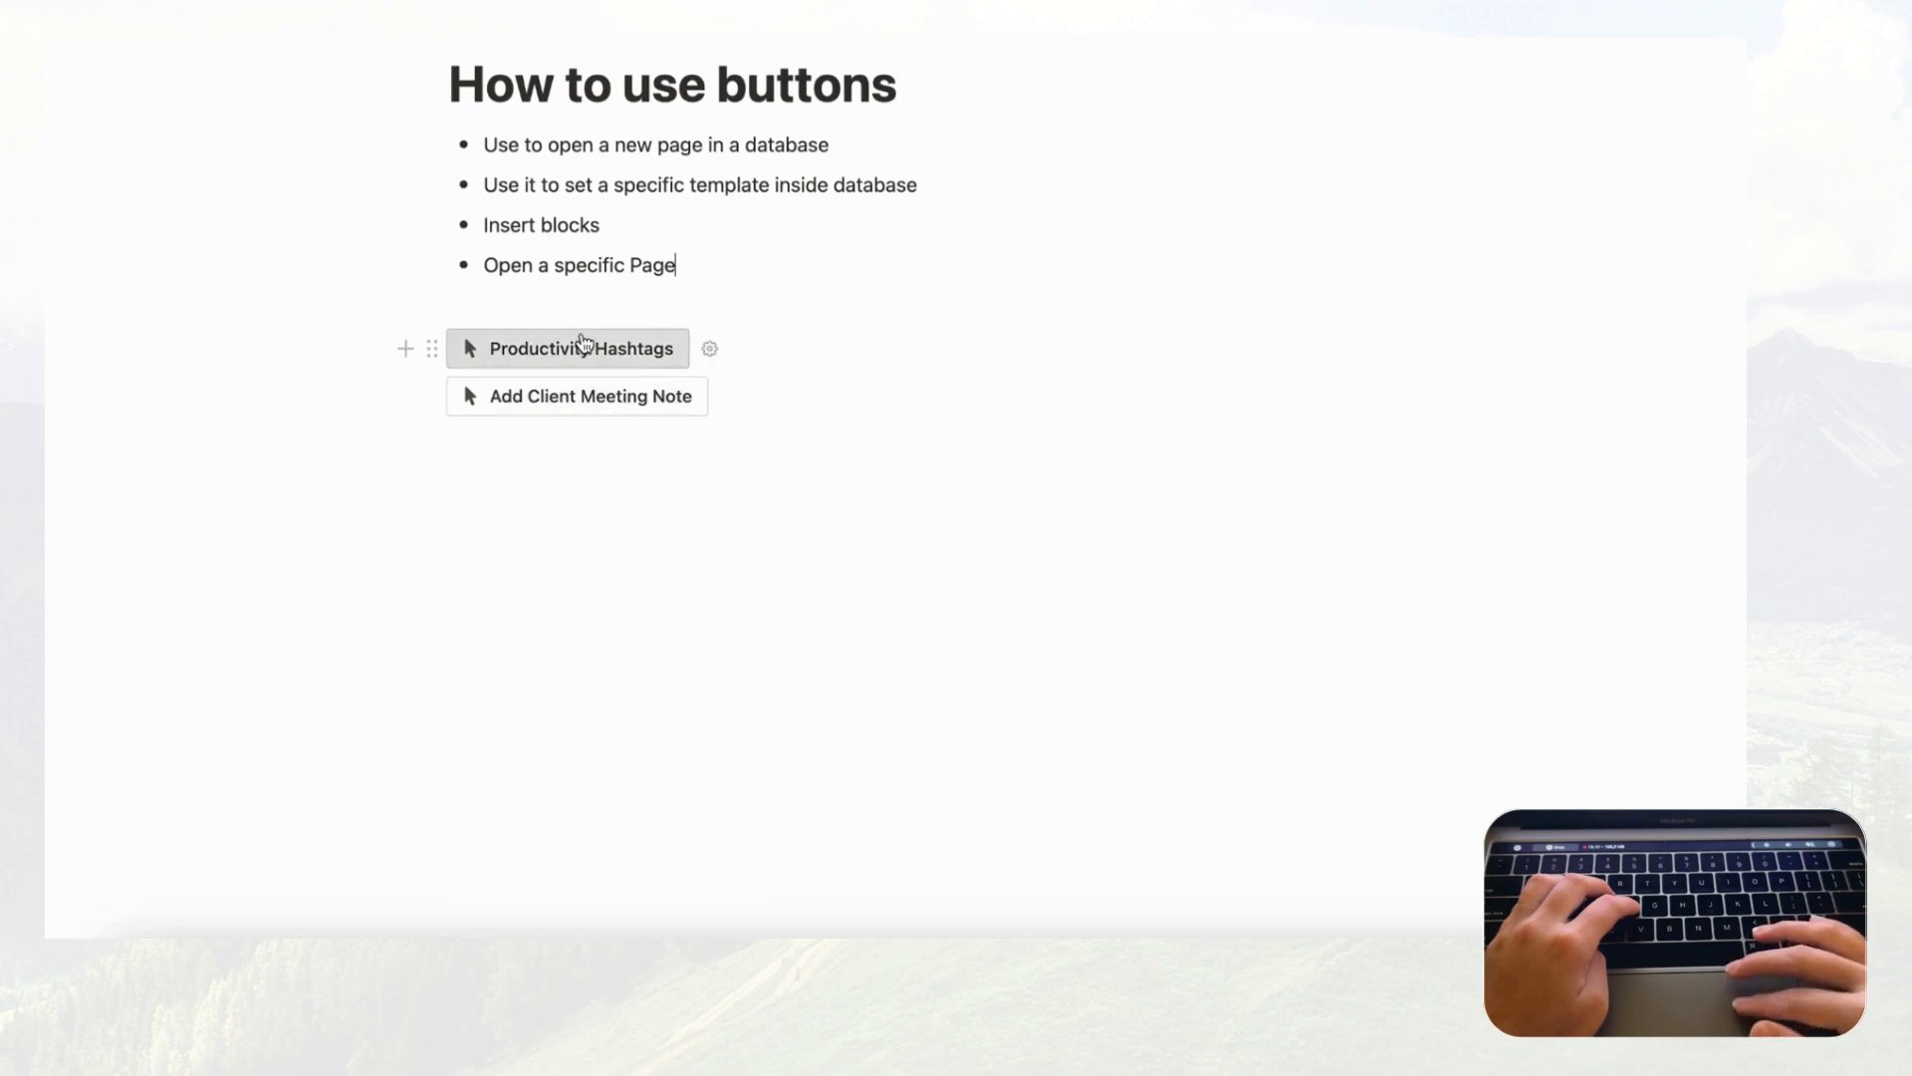
pyautogui.click(578, 304)
pyautogui.press('Return')
pyautogui.press('Return')
pyautogui.press('Return')
pyautogui.press('Return')
pyautogui.press('Return')
pyautogui.press('Return')
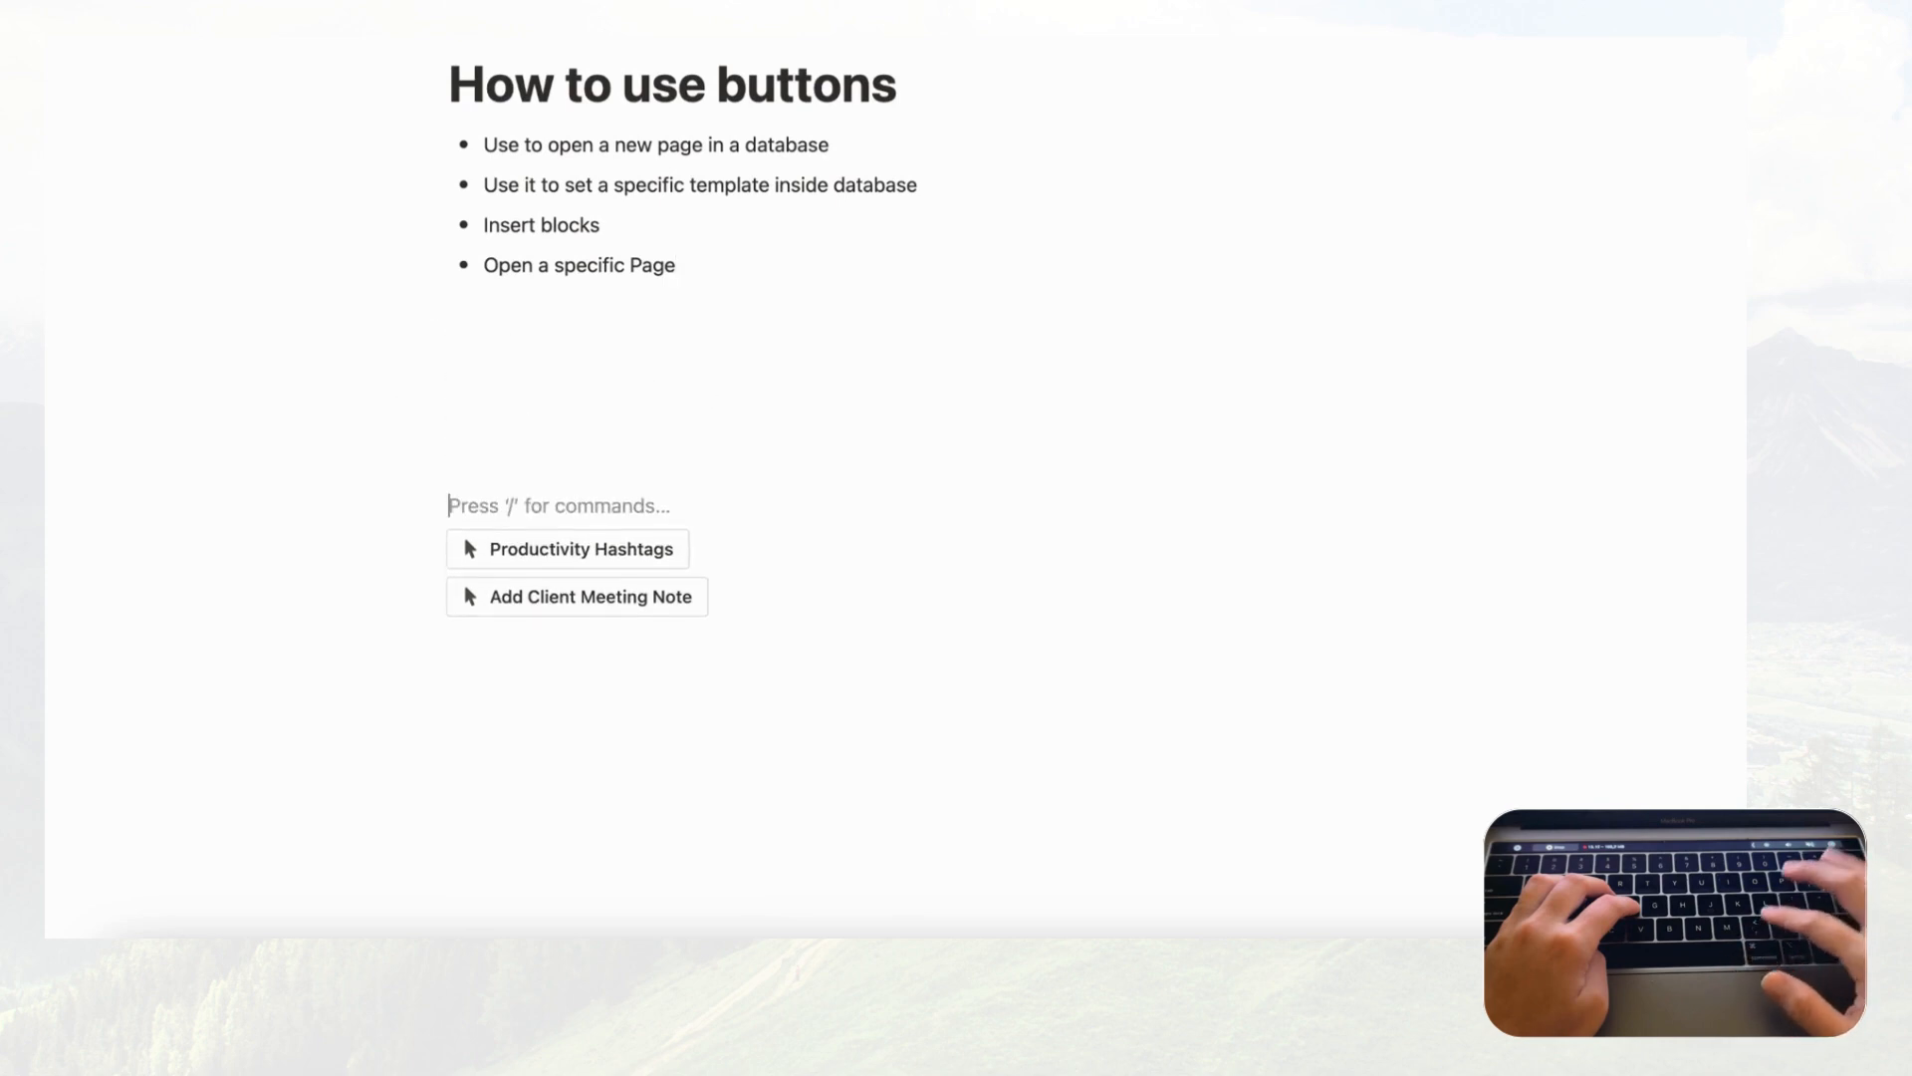
# Step: Delete the Productivity Hashtags and Add Client Meeting Note buttons from the page
pyautogui.click(434, 590)
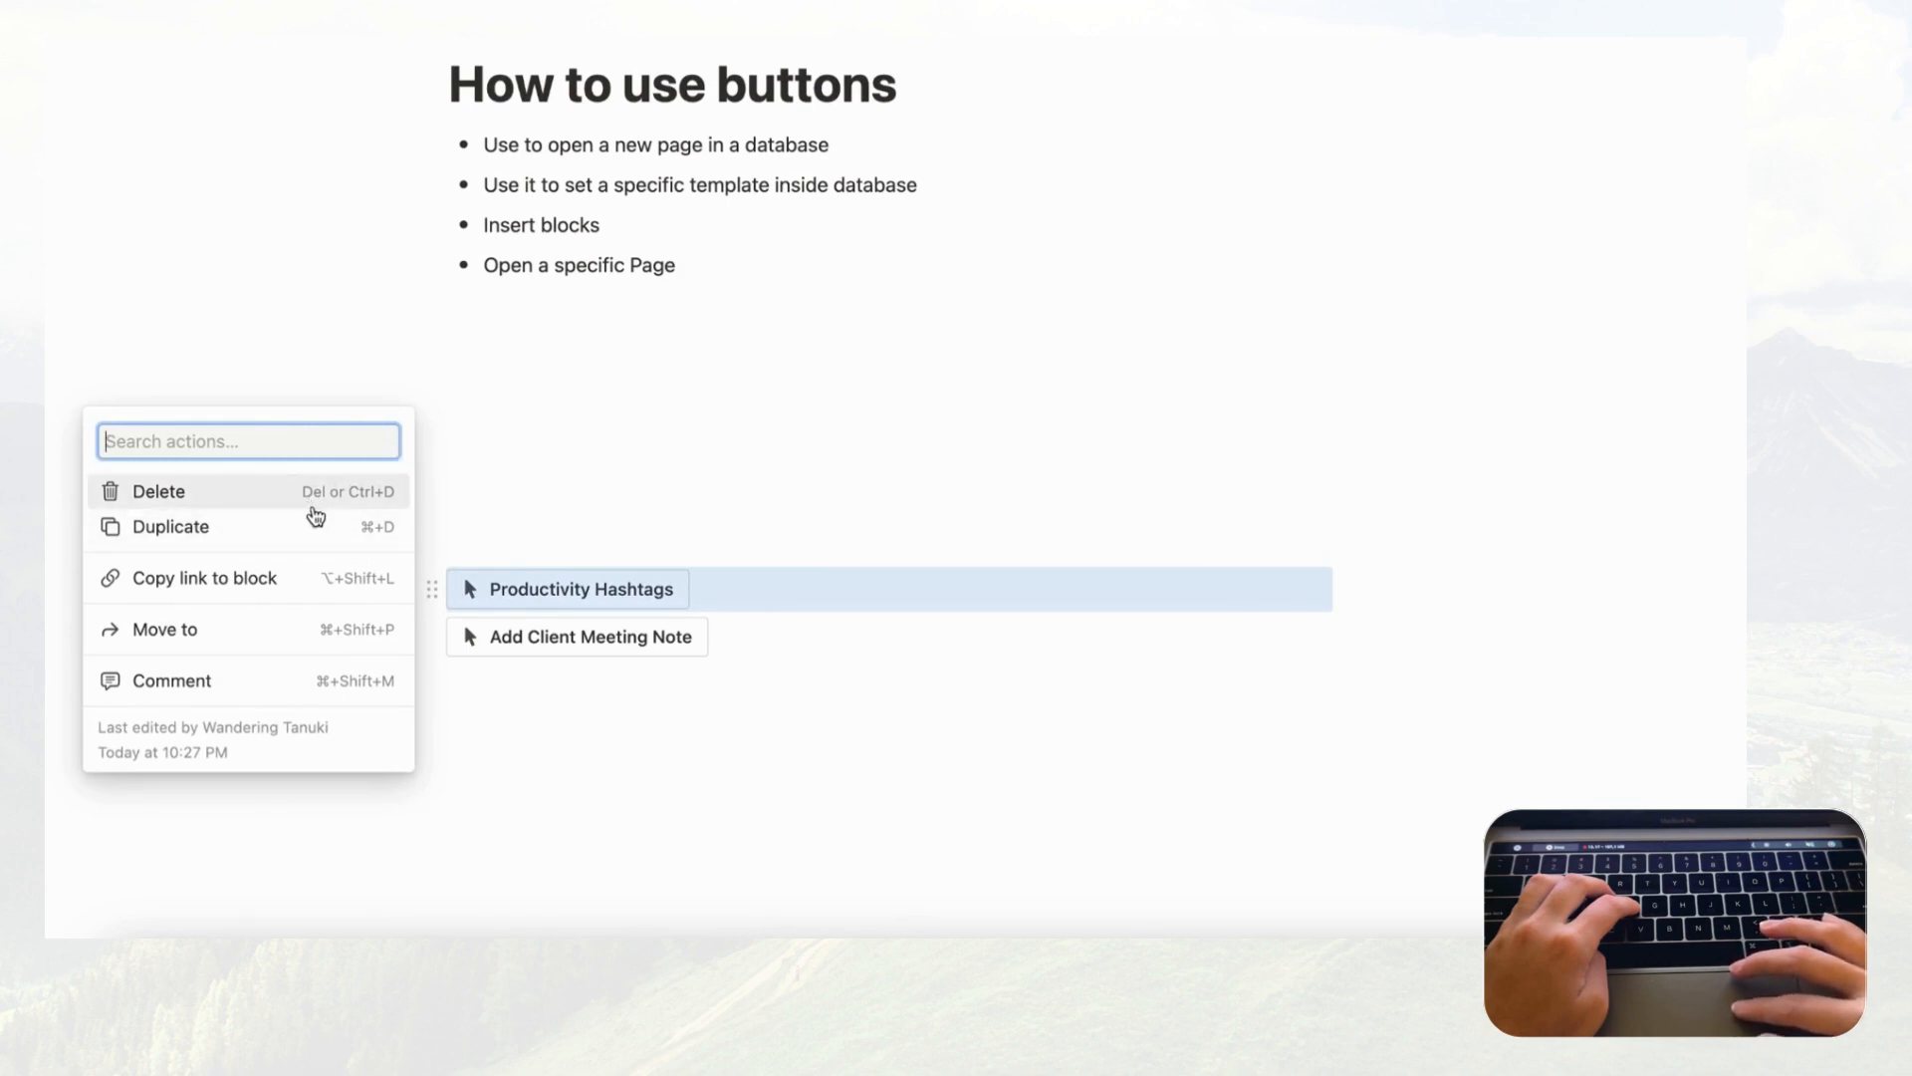
pyautogui.click(281, 495)
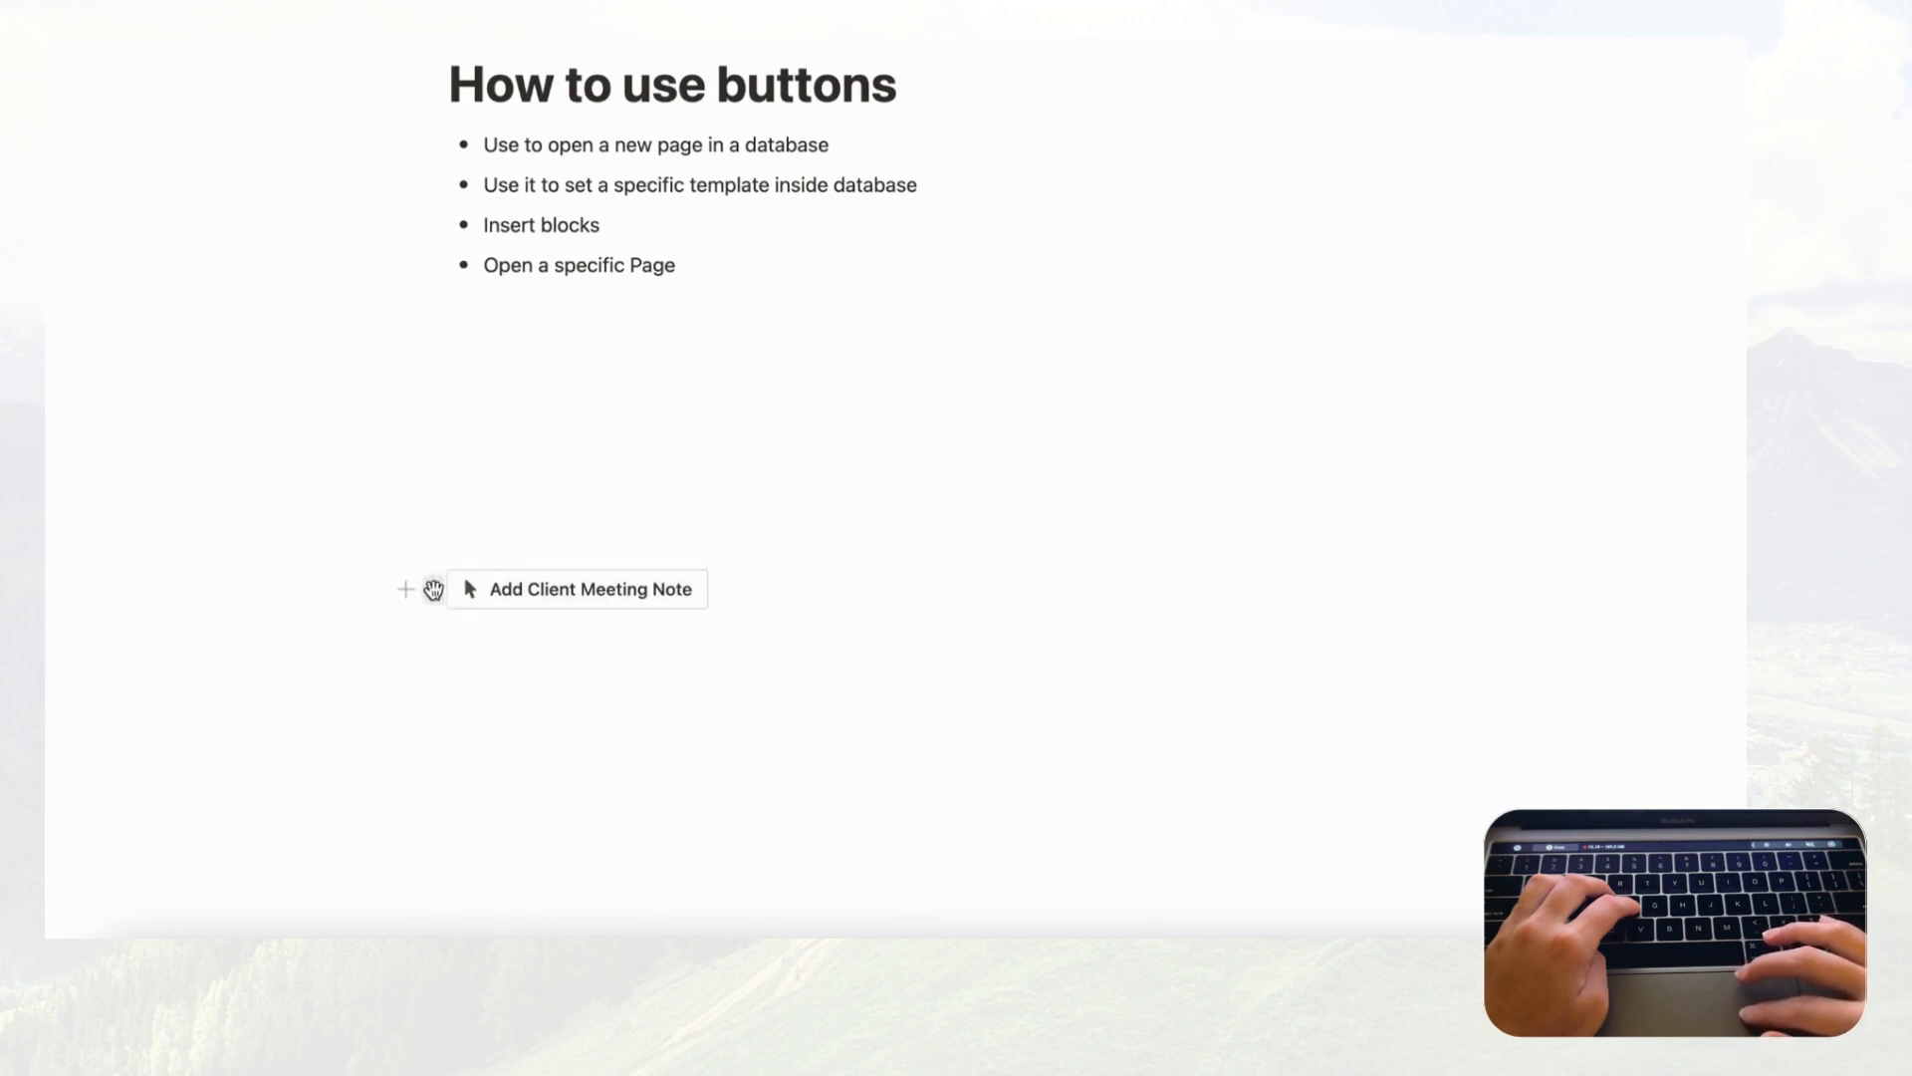
pyautogui.click(431, 589)
pyautogui.click(308, 490)
# Step: Create a sub-page titled "Home Page" below the bulleted list, starting it as an empty page
pyautogui.click(543, 409)
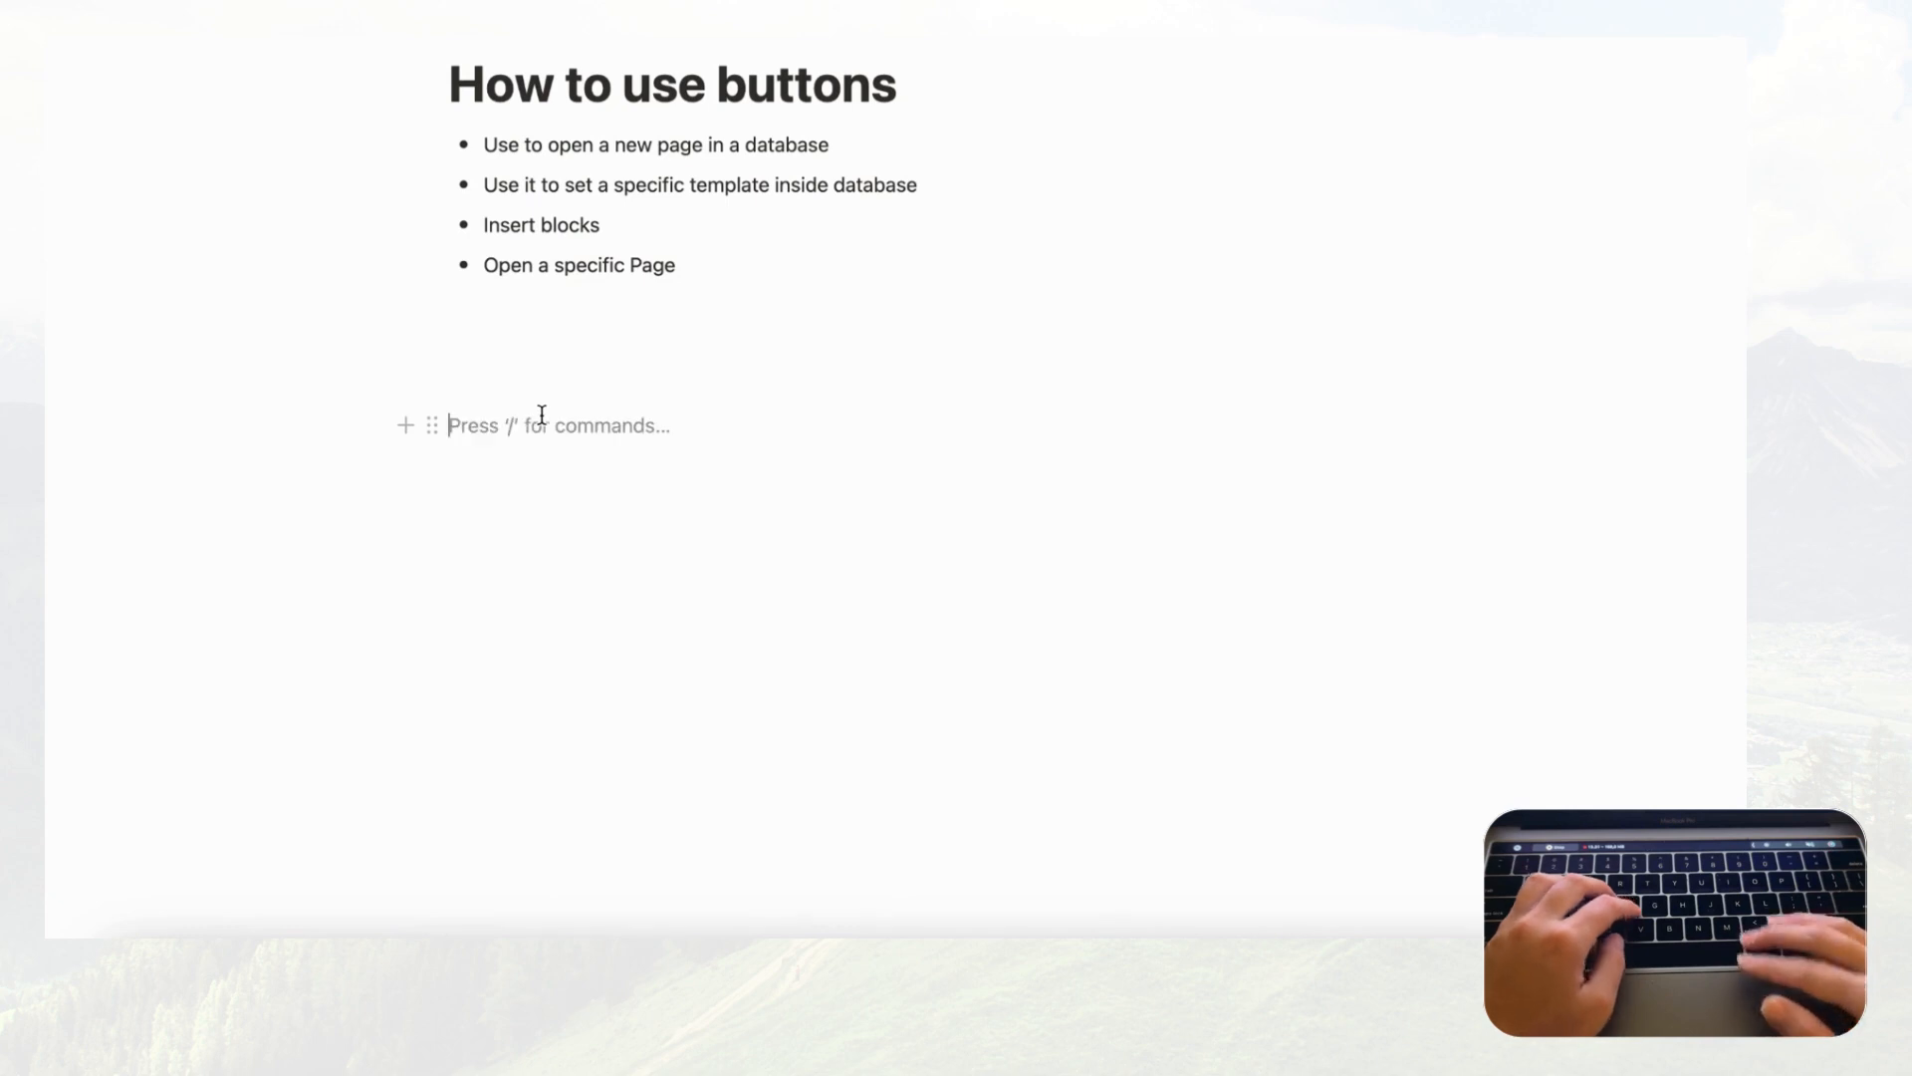
pyautogui.write('/page')
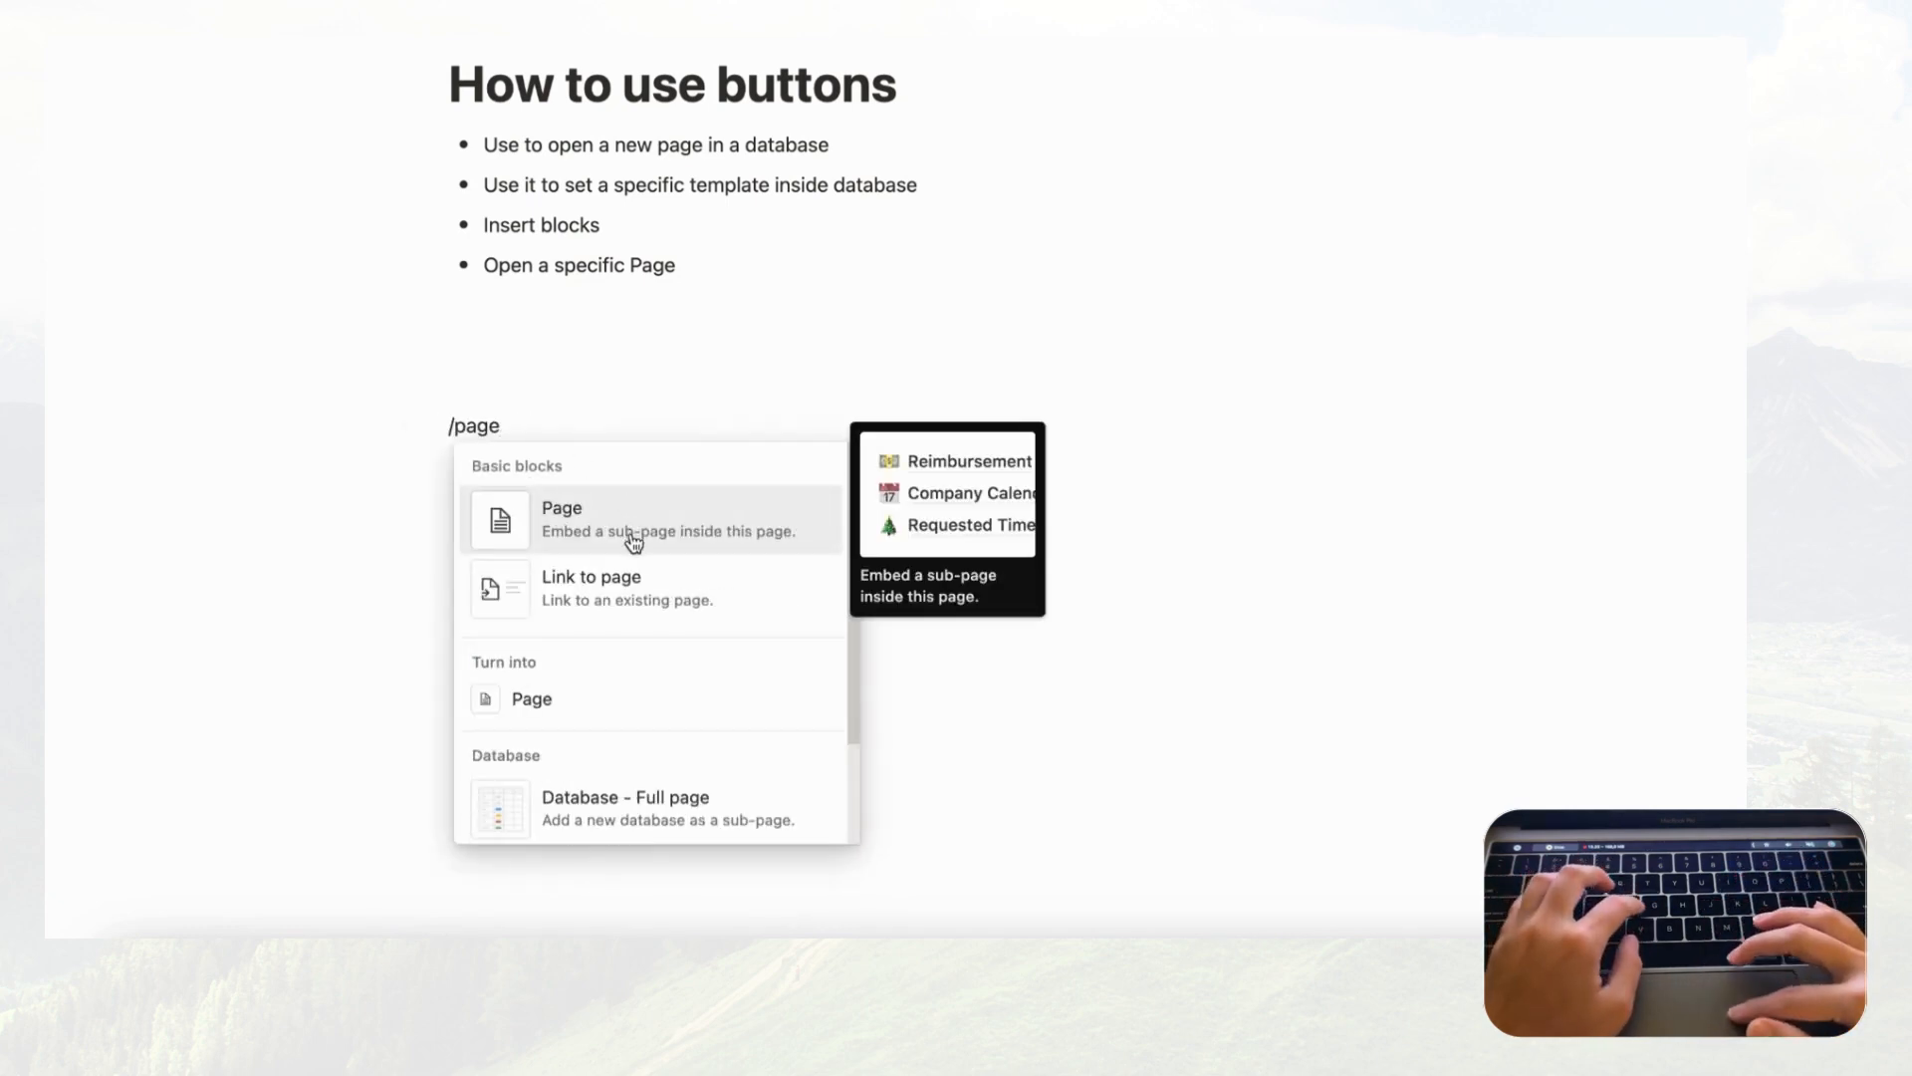
pyautogui.click(630, 529)
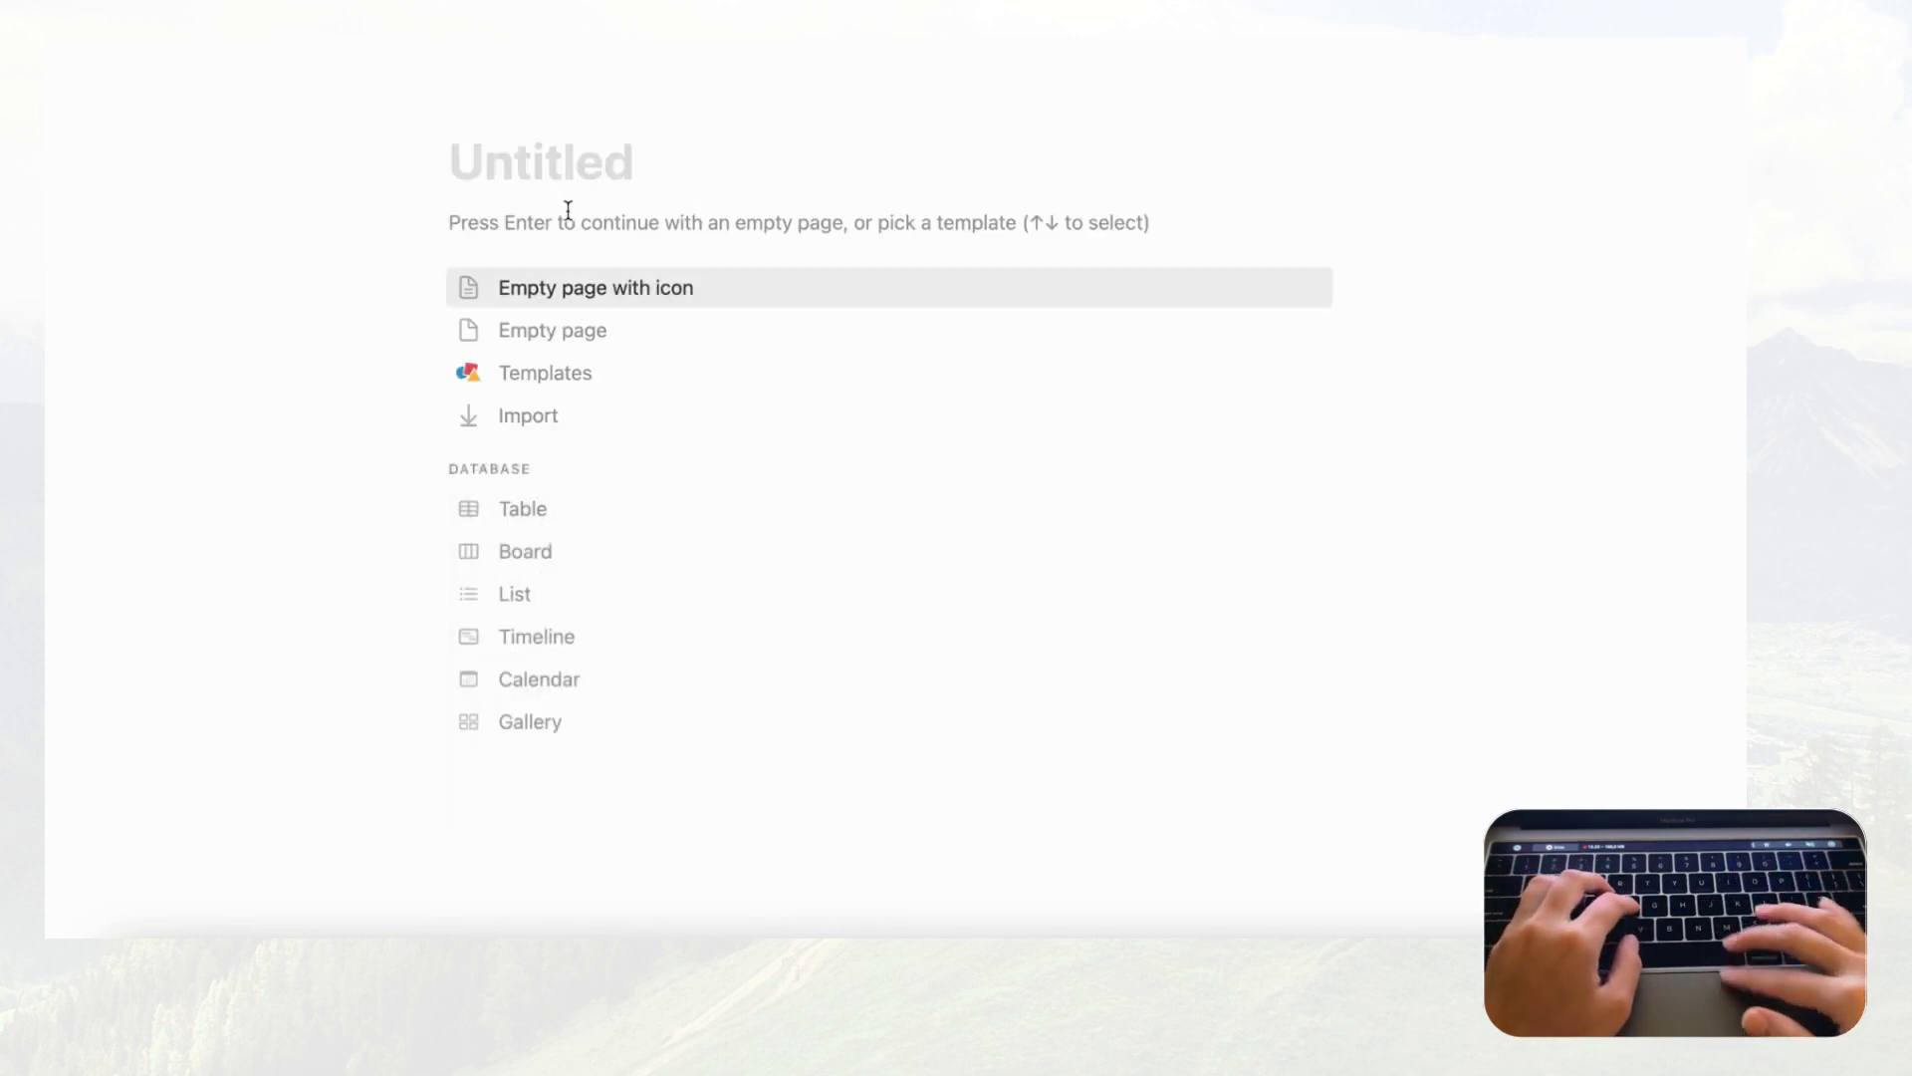
pyautogui.write('Home Page')
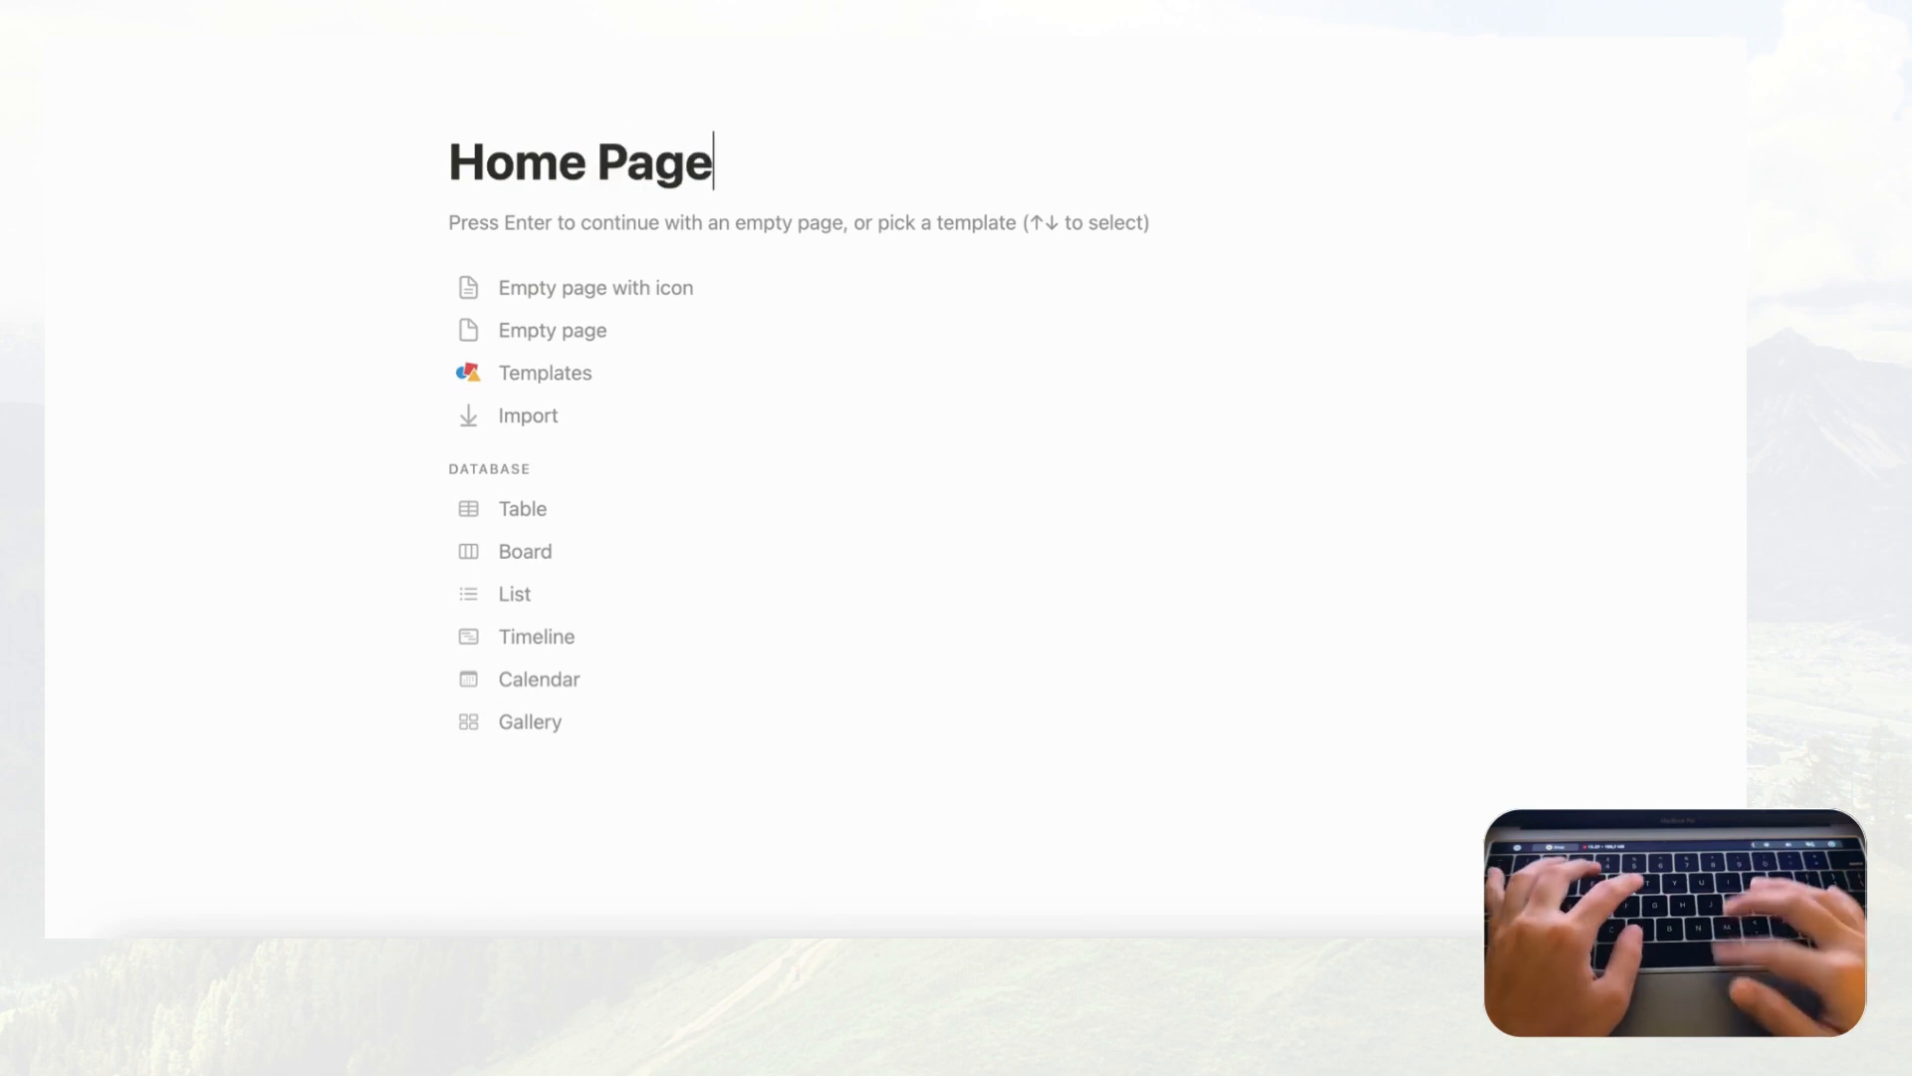
pyautogui.click(622, 333)
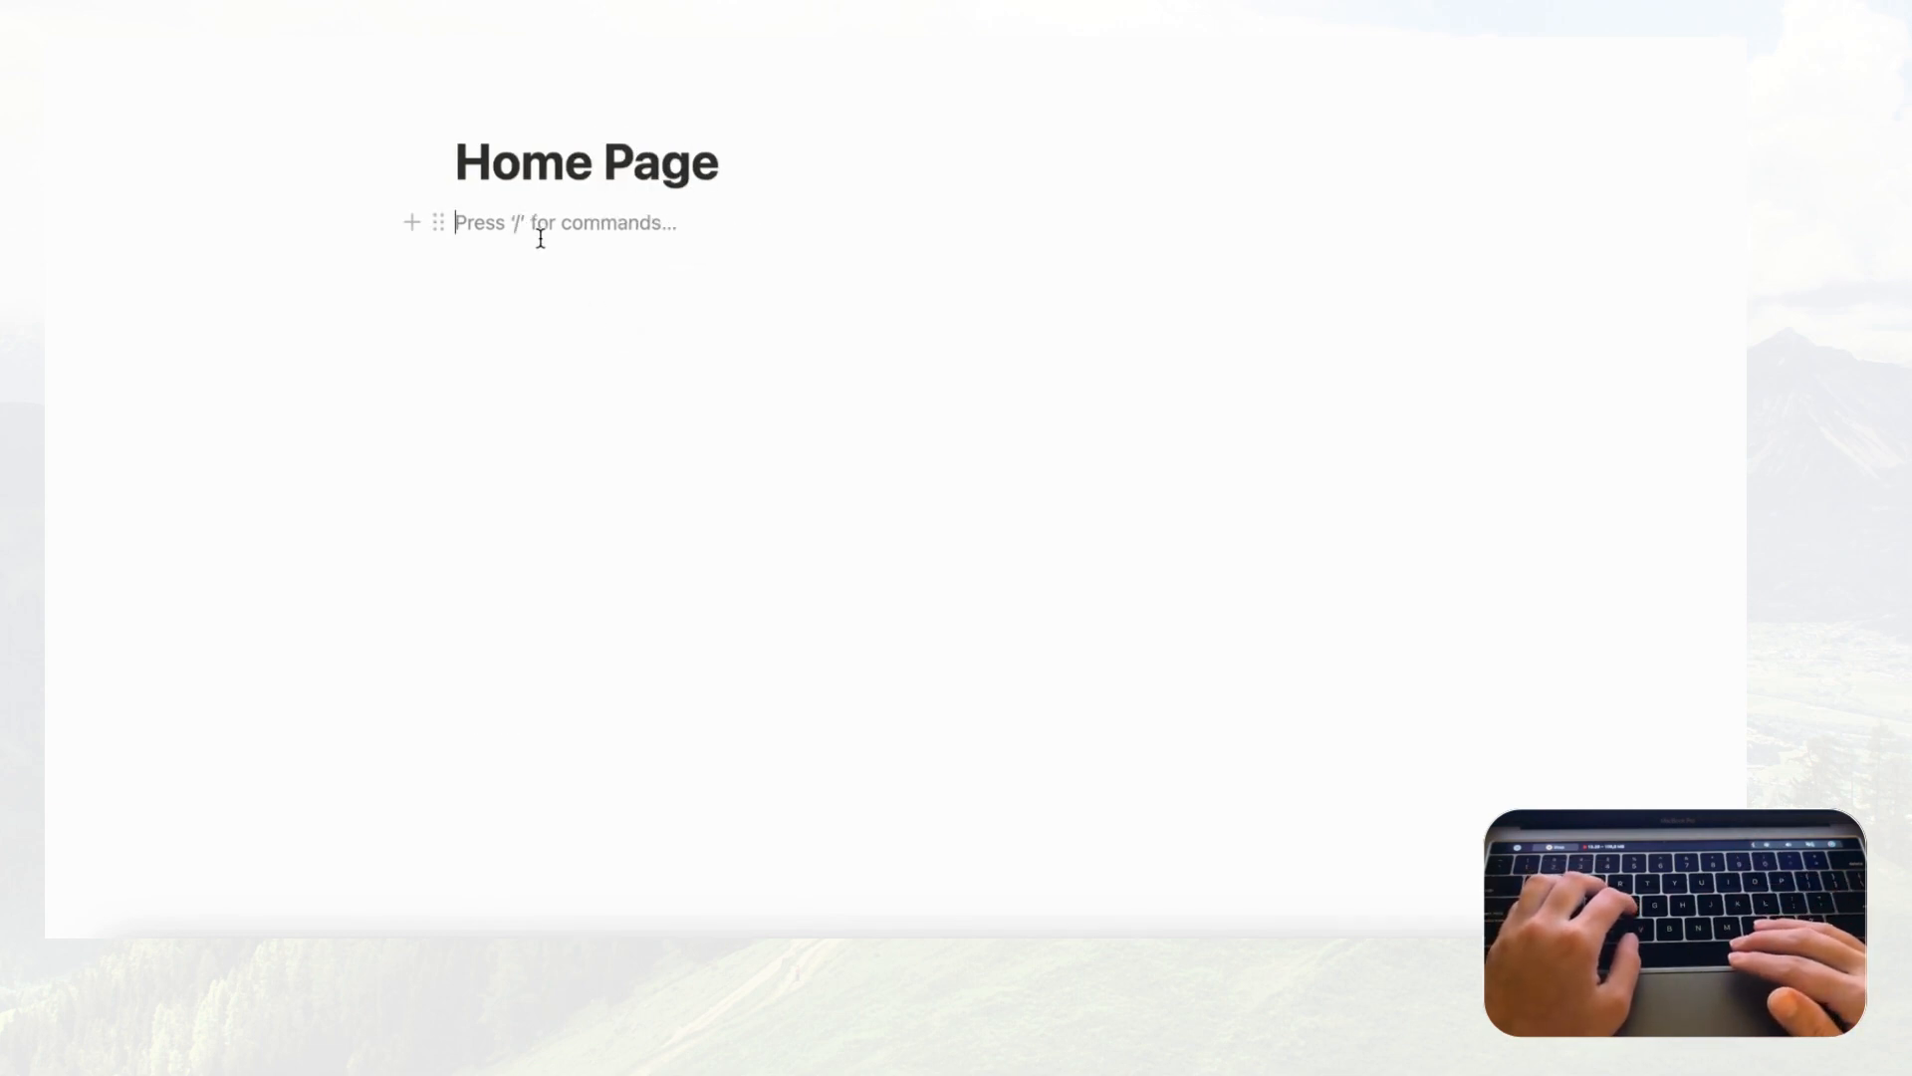
# Step: Create a sub-page titled "About Me" inside Home Page, starting it as an empty page
pyautogui.write('/page')
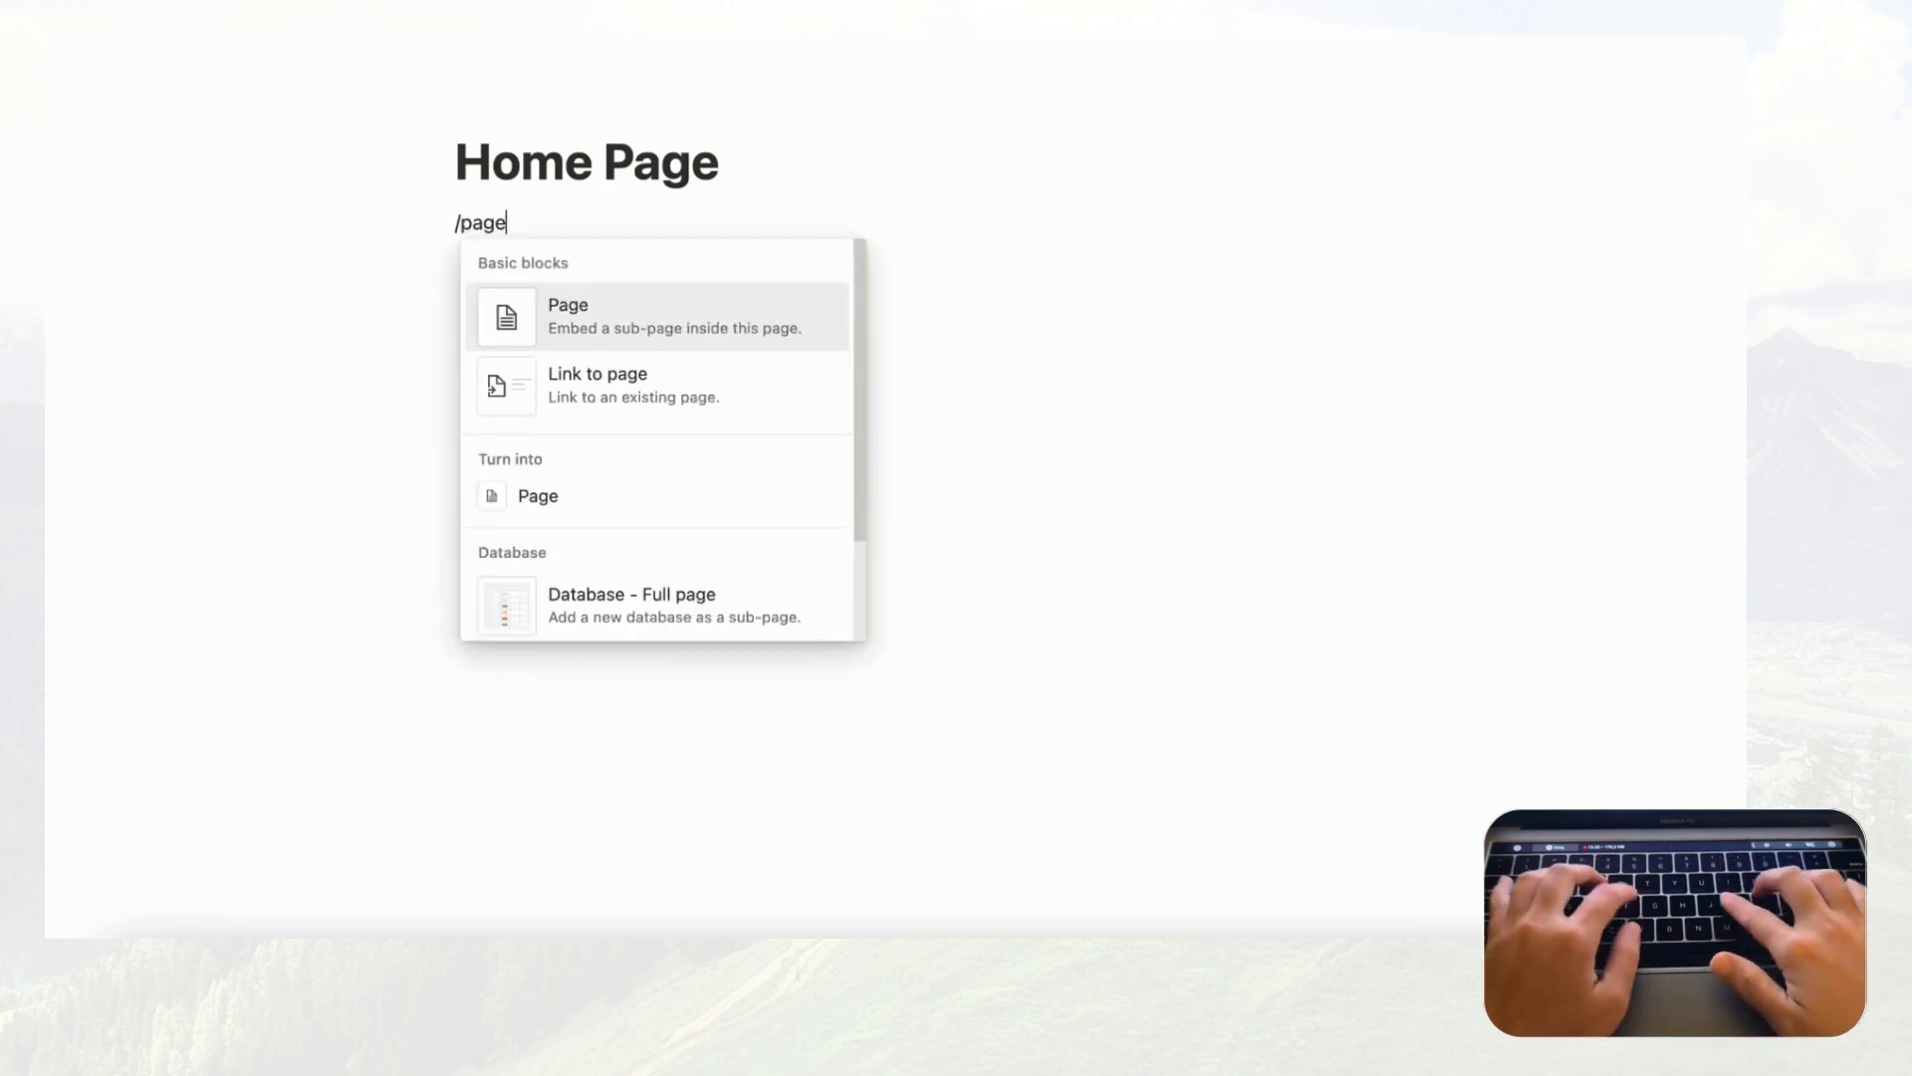
pyautogui.press('Return')
pyautogui.write('About Me')
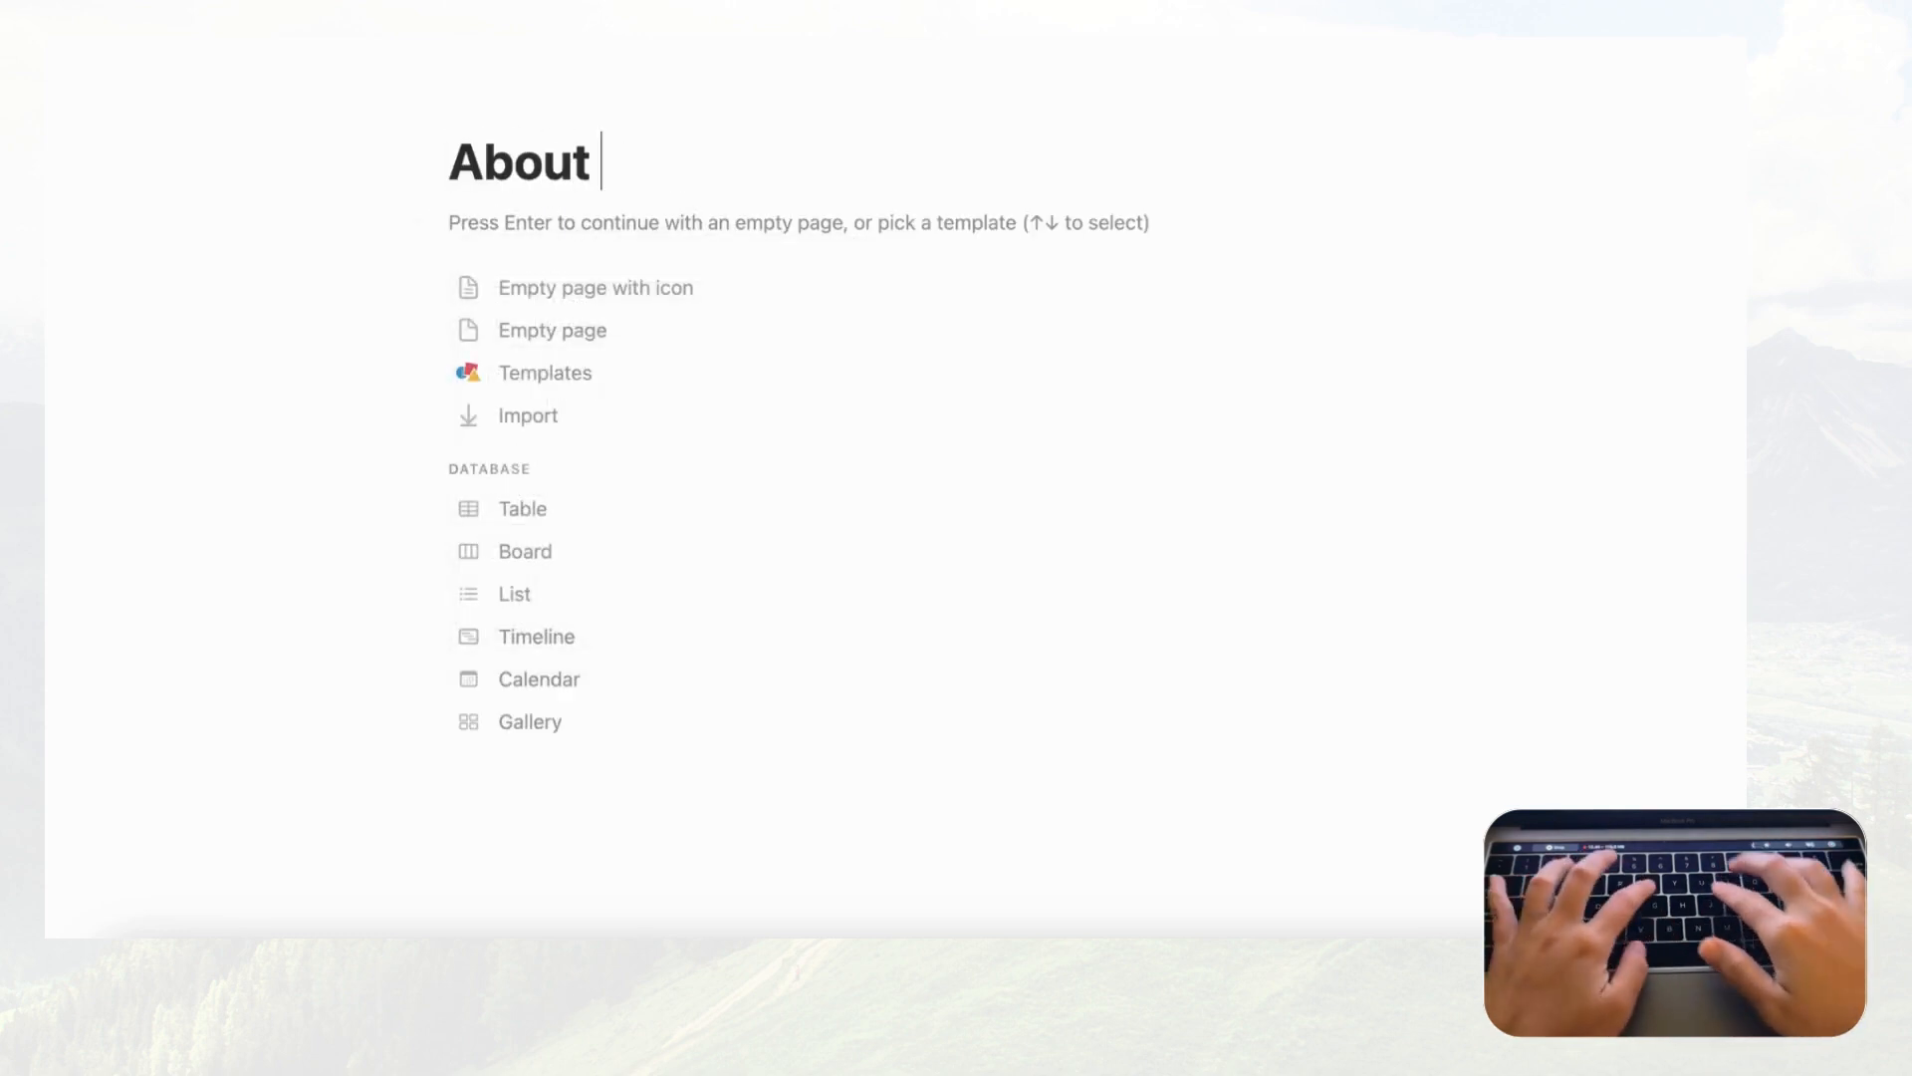
pyautogui.click(573, 339)
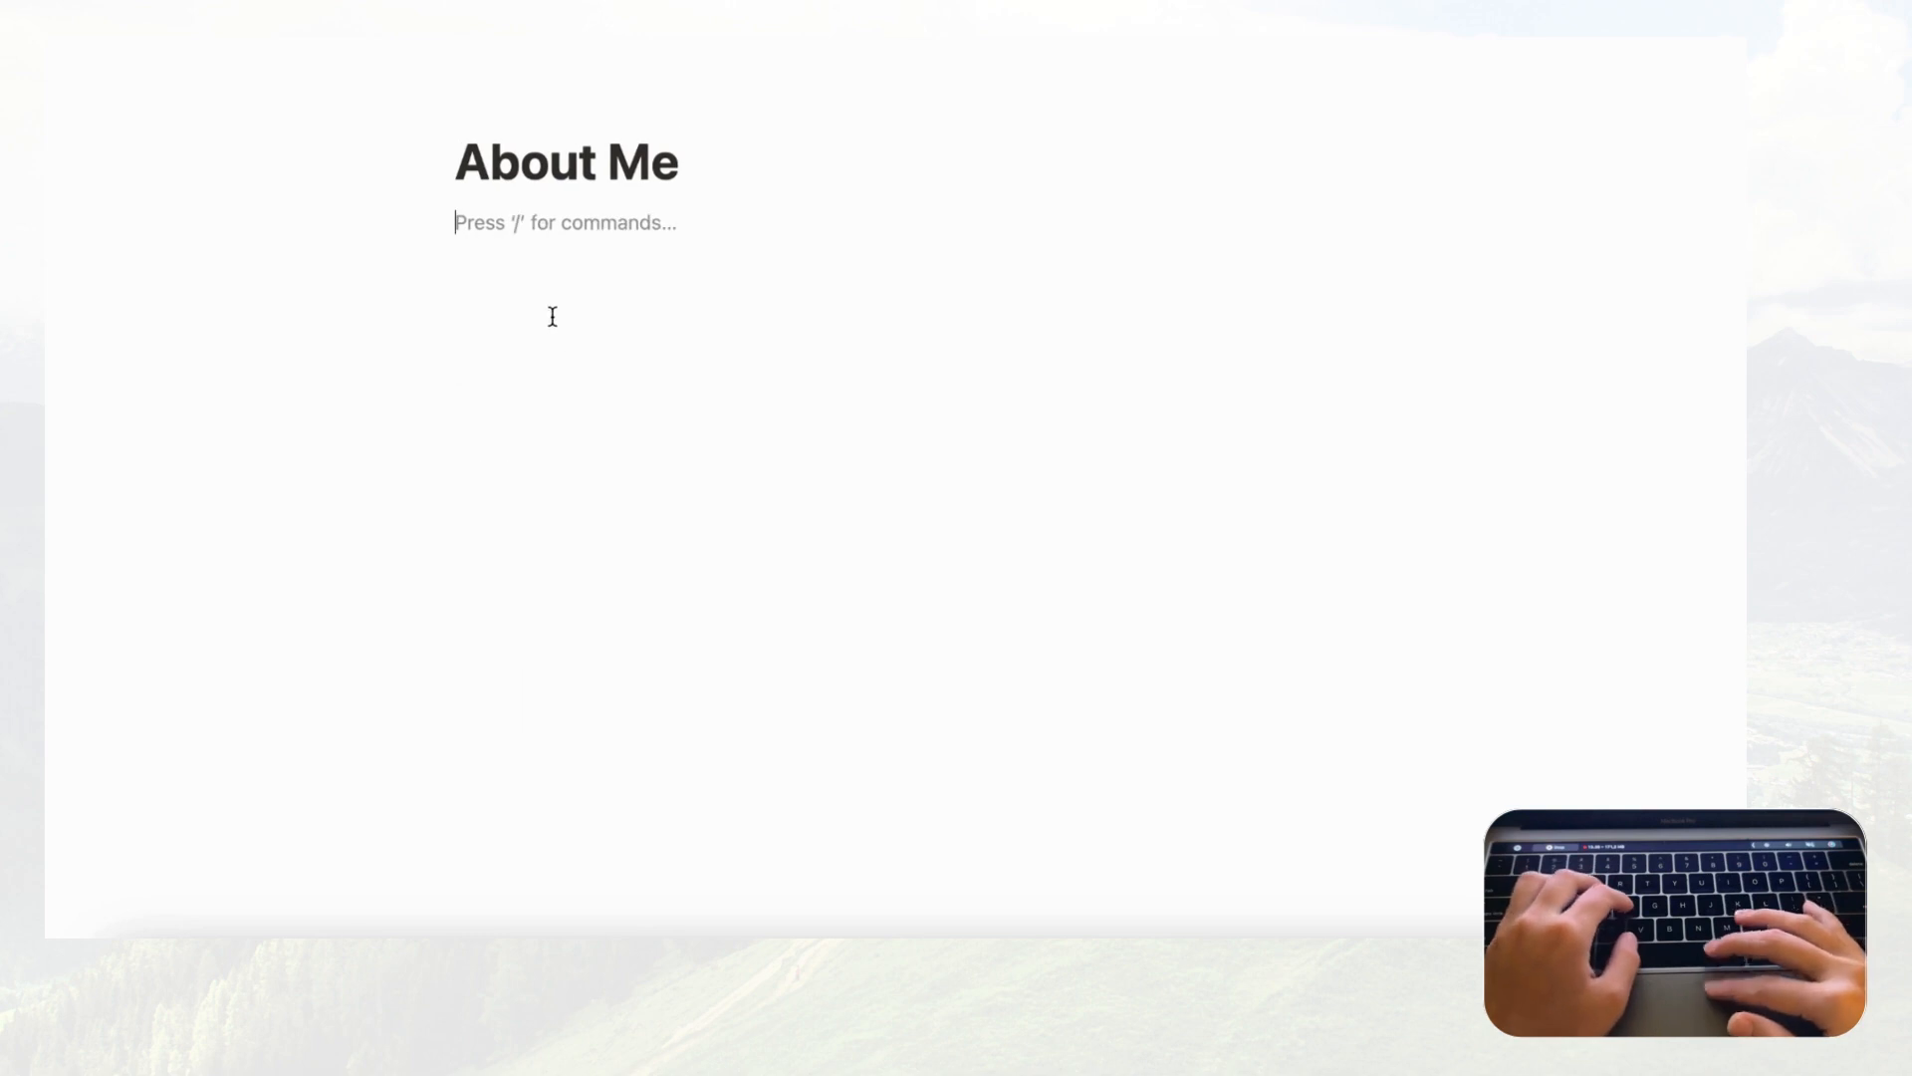
# Step: Fill the About Me page with a long run of blank lines
pyautogui.press('Return')
pyautogui.press('Return')
pyautogui.press('Return')
pyautogui.press('Return')
pyautogui.press('Return')
pyautogui.press('Return')
pyautogui.press('Return')
pyautogui.press('Return')
pyautogui.press('Return')
pyautogui.press('Return')
pyautogui.press('Return')
pyautogui.press('Return')
pyautogui.press('Return')
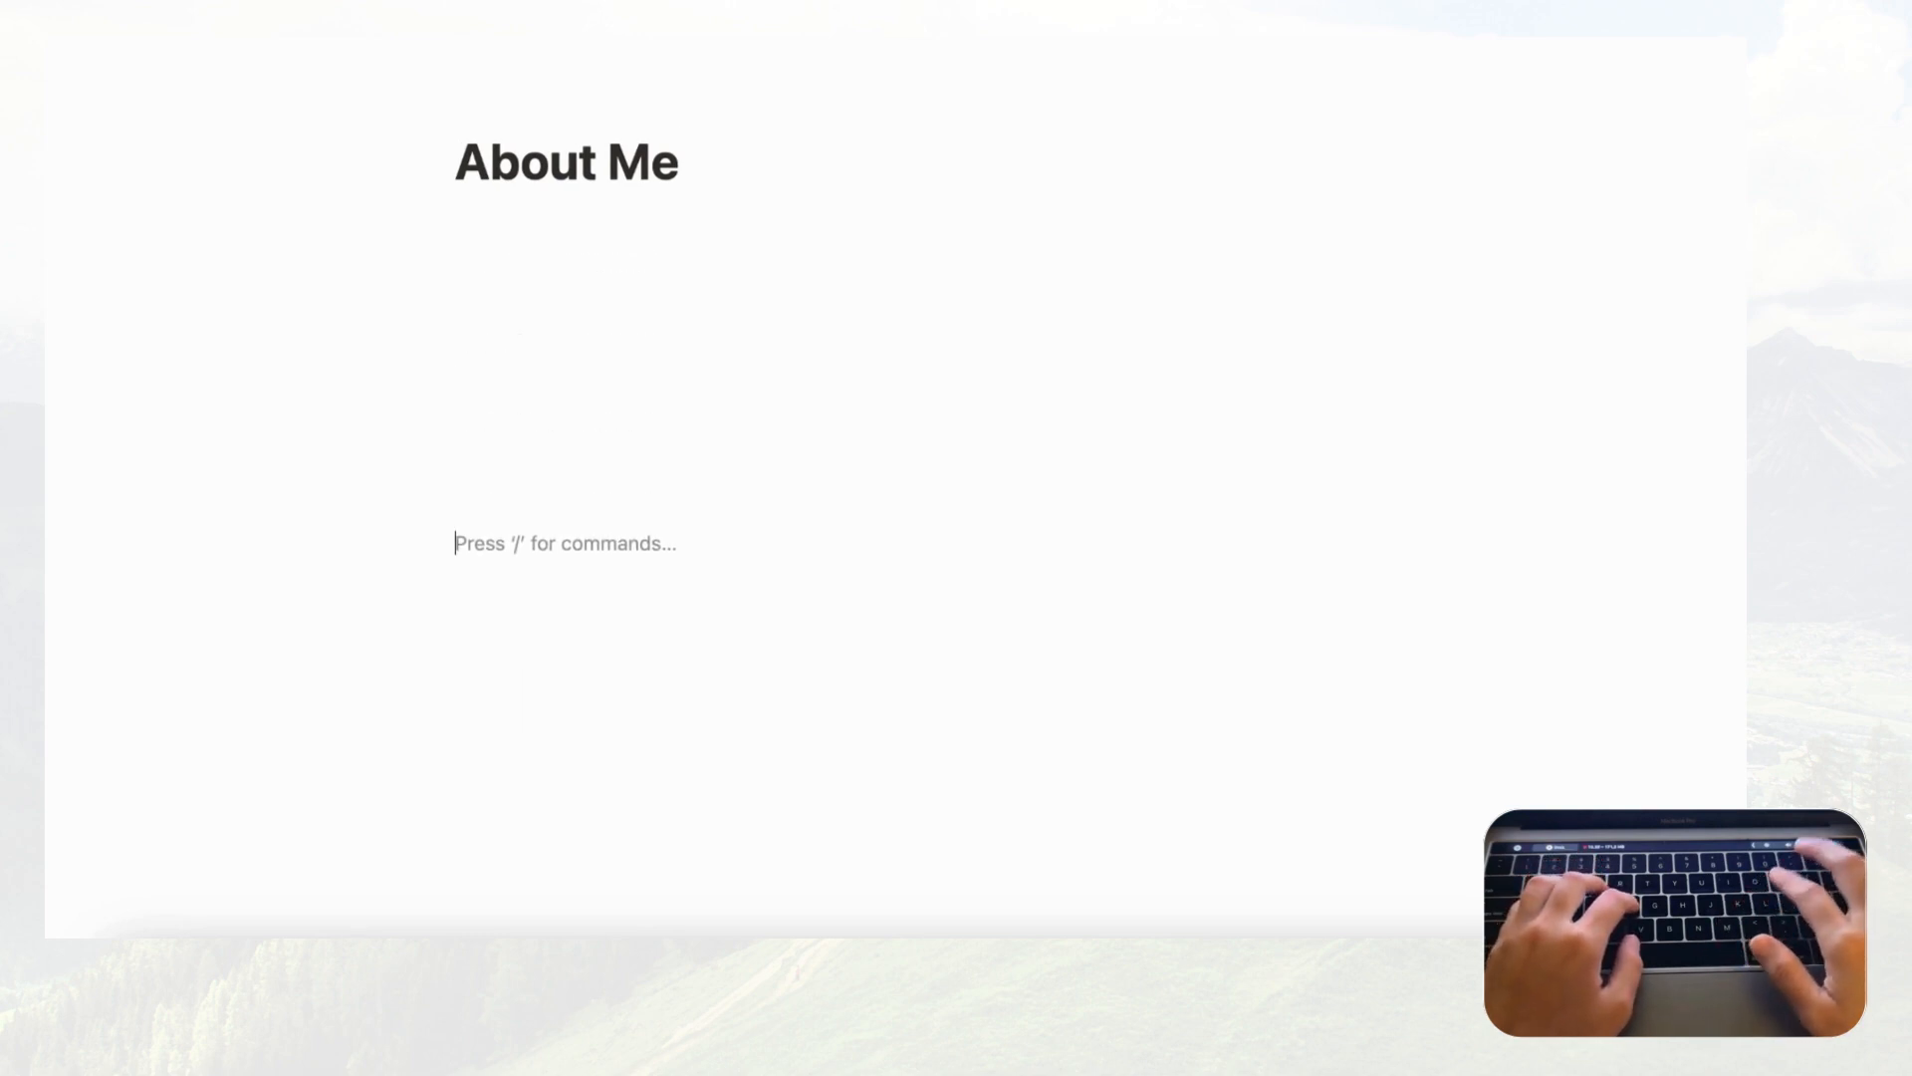
pyautogui.press('Return')
pyautogui.press('Return')
pyautogui.press('Return')
pyautogui.press('Return')
pyautogui.press('Return')
pyautogui.press('Return')
pyautogui.press('Return')
pyautogui.press('Return')
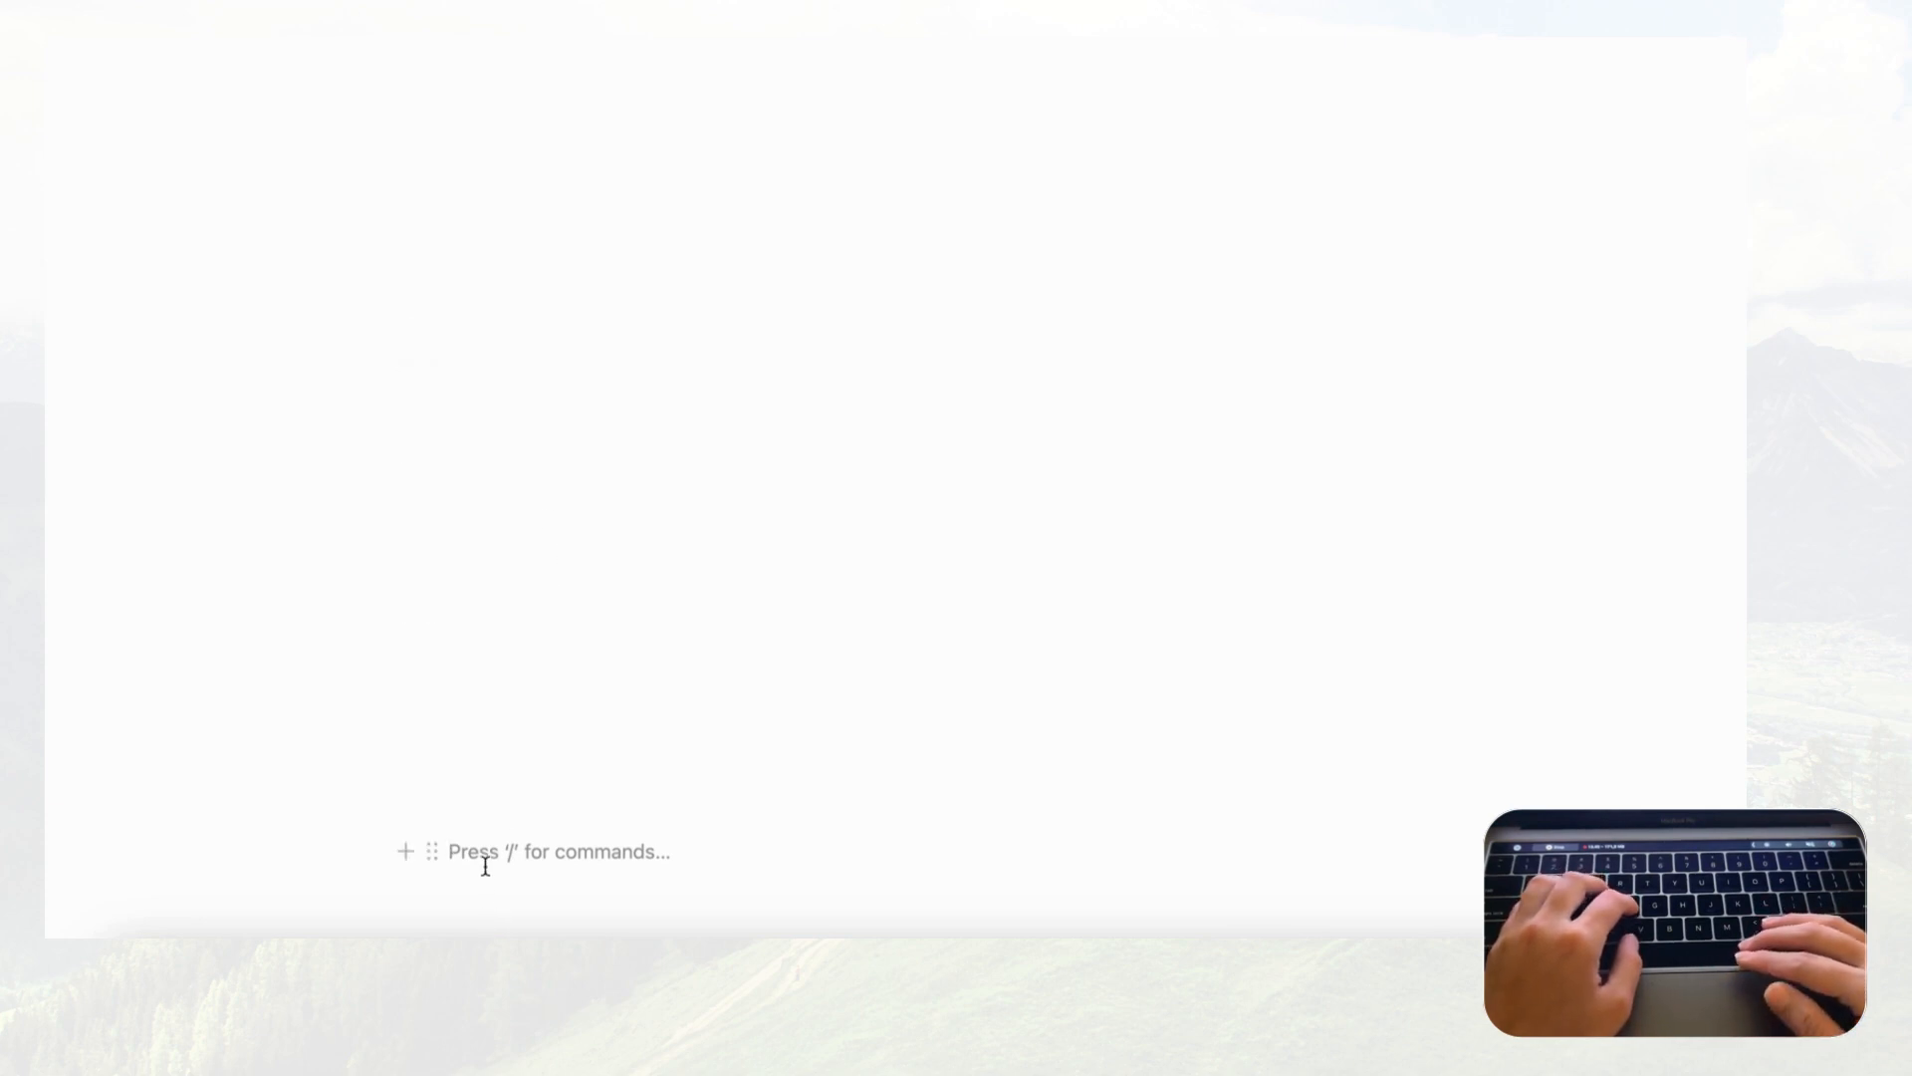
# Step: Insert a button with an Open page step at the end of the About Me page and name it "Return Home"
pyautogui.write('/but')
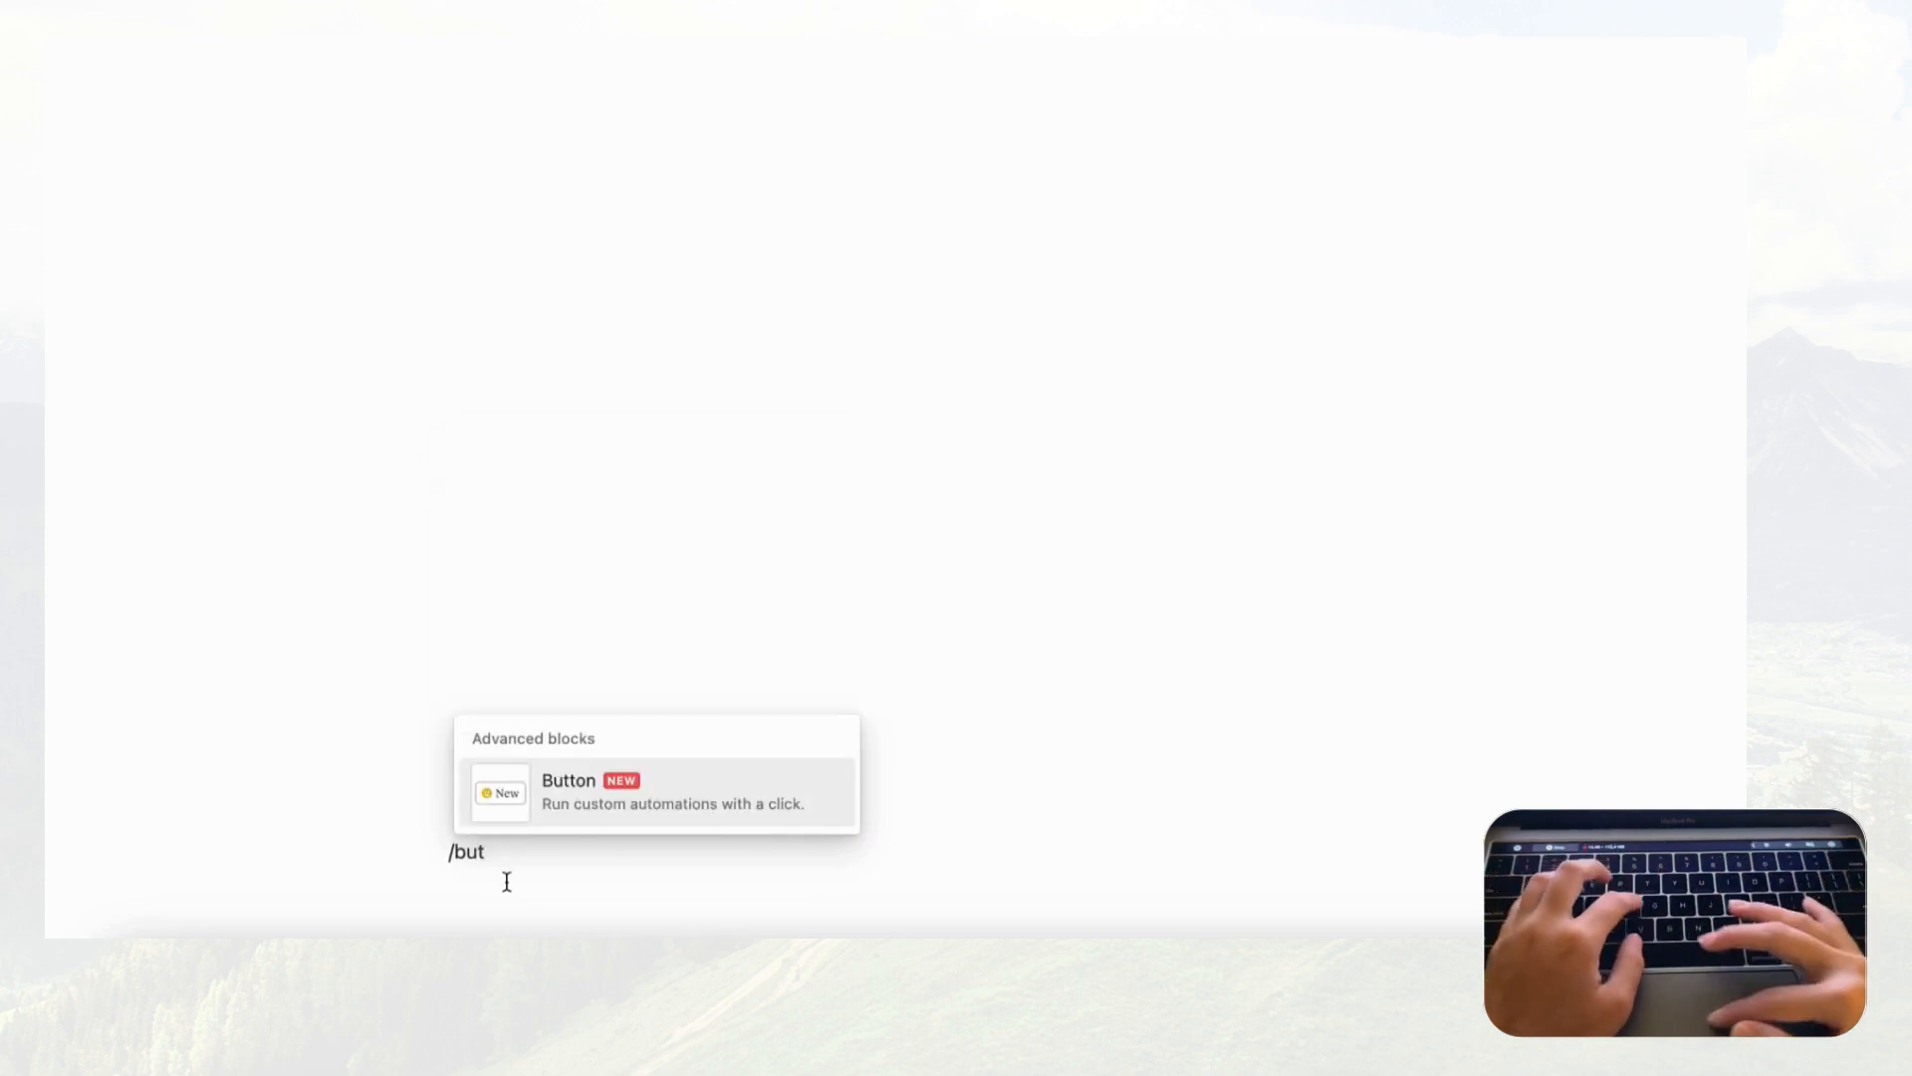
pyautogui.click(590, 793)
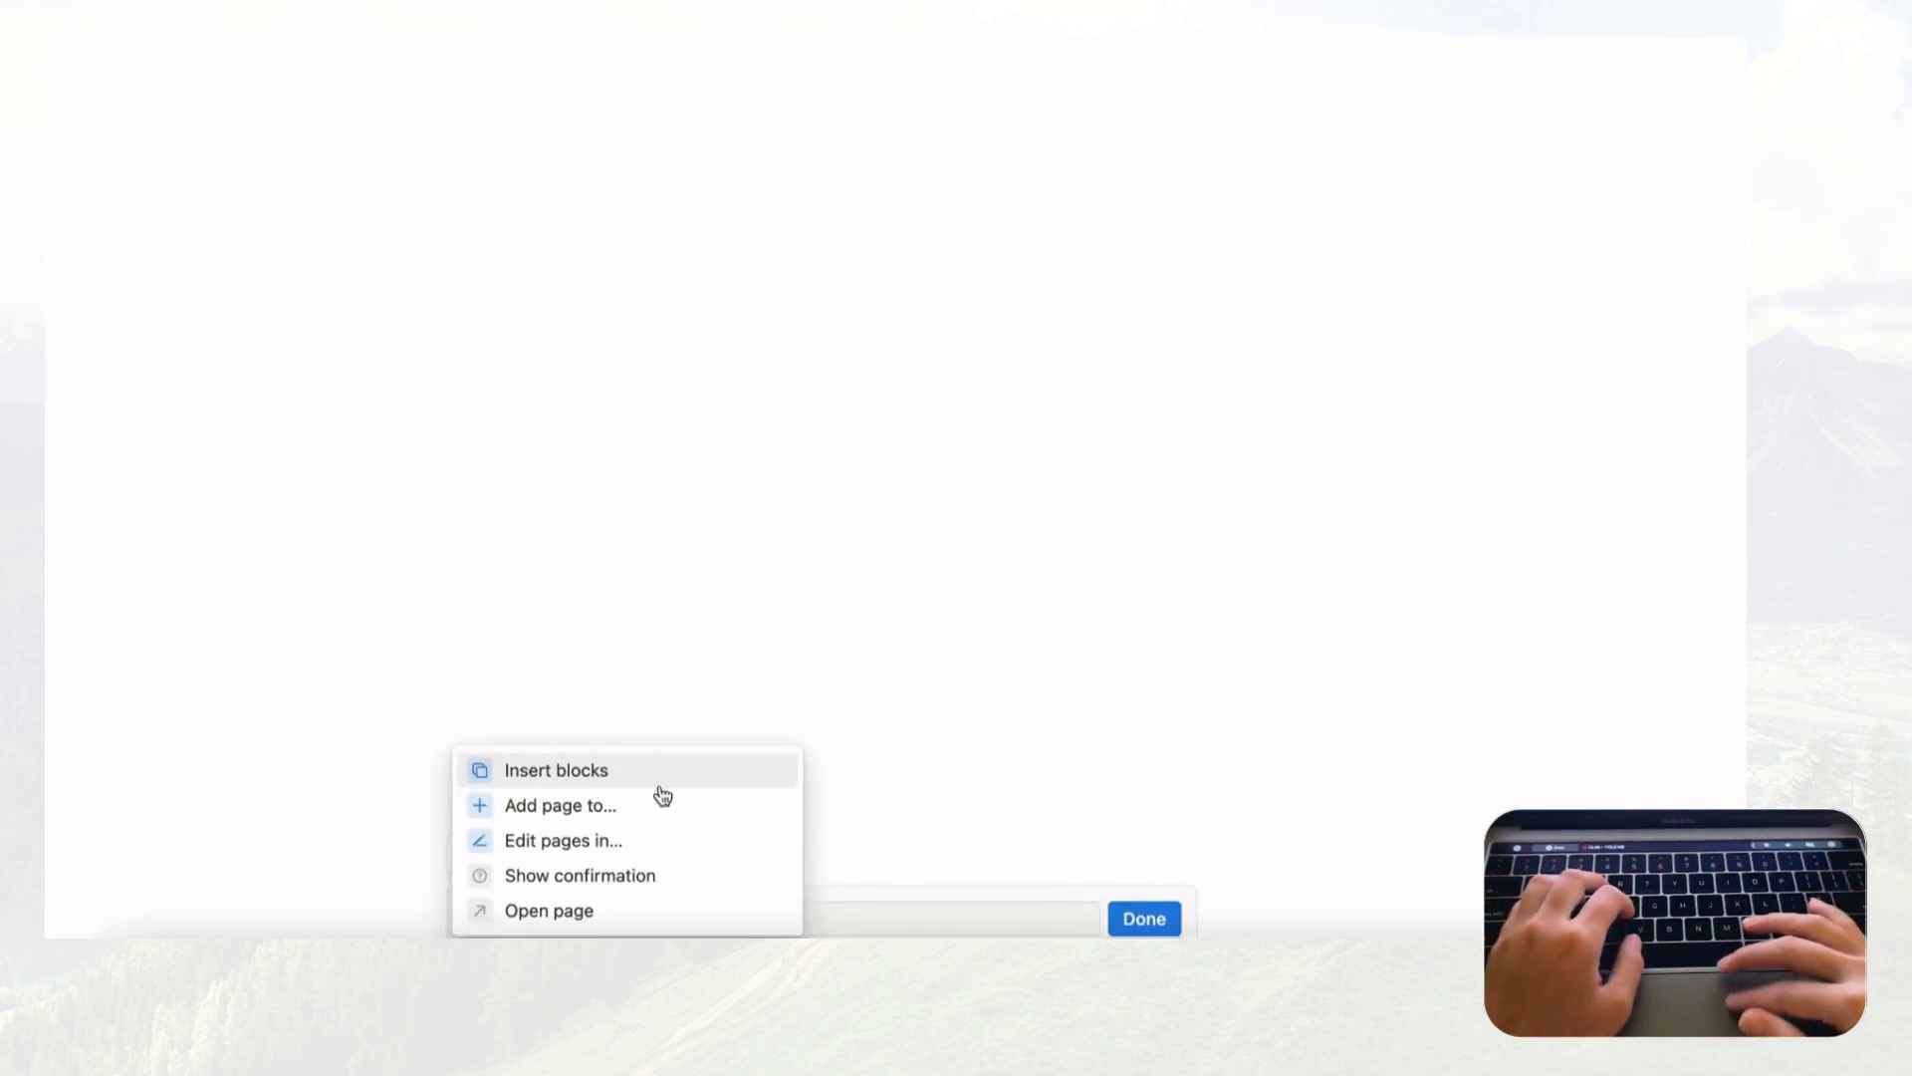
pyautogui.press('Escape')
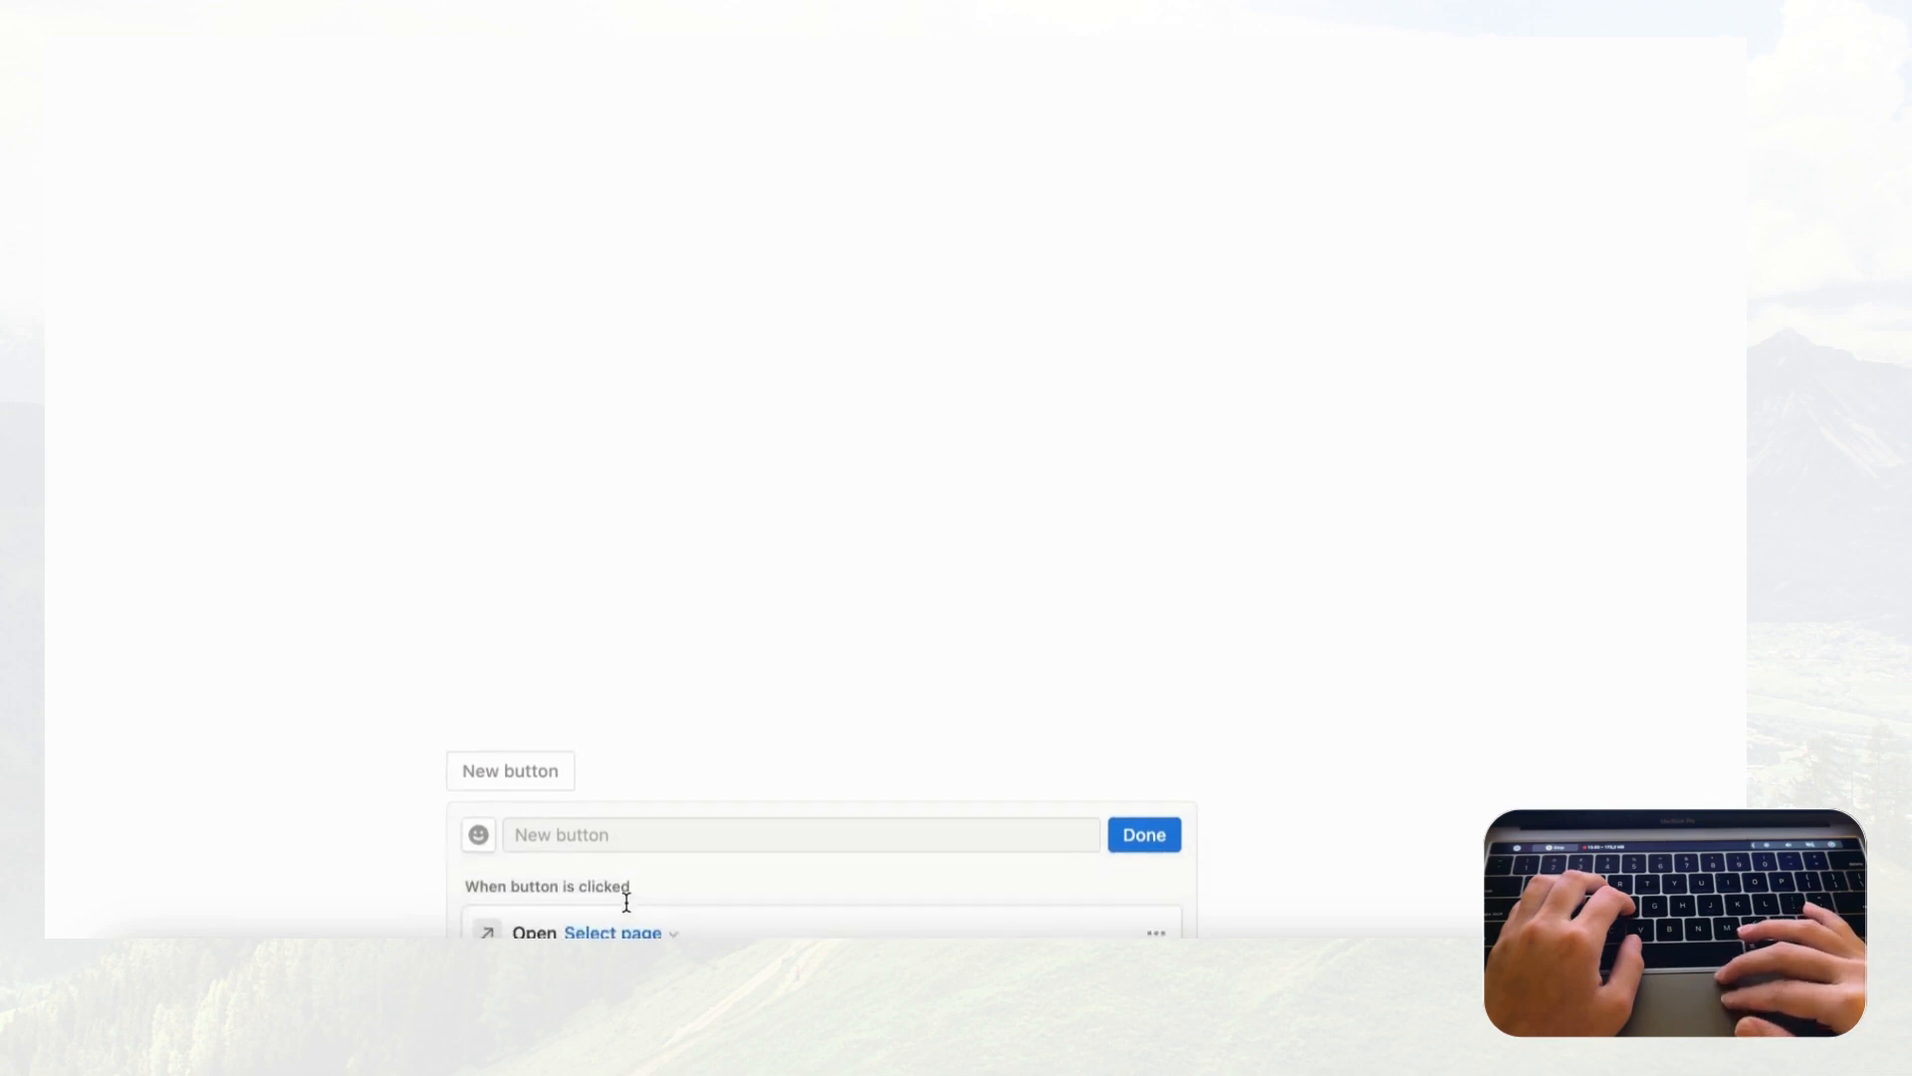
pyautogui.click(550, 736)
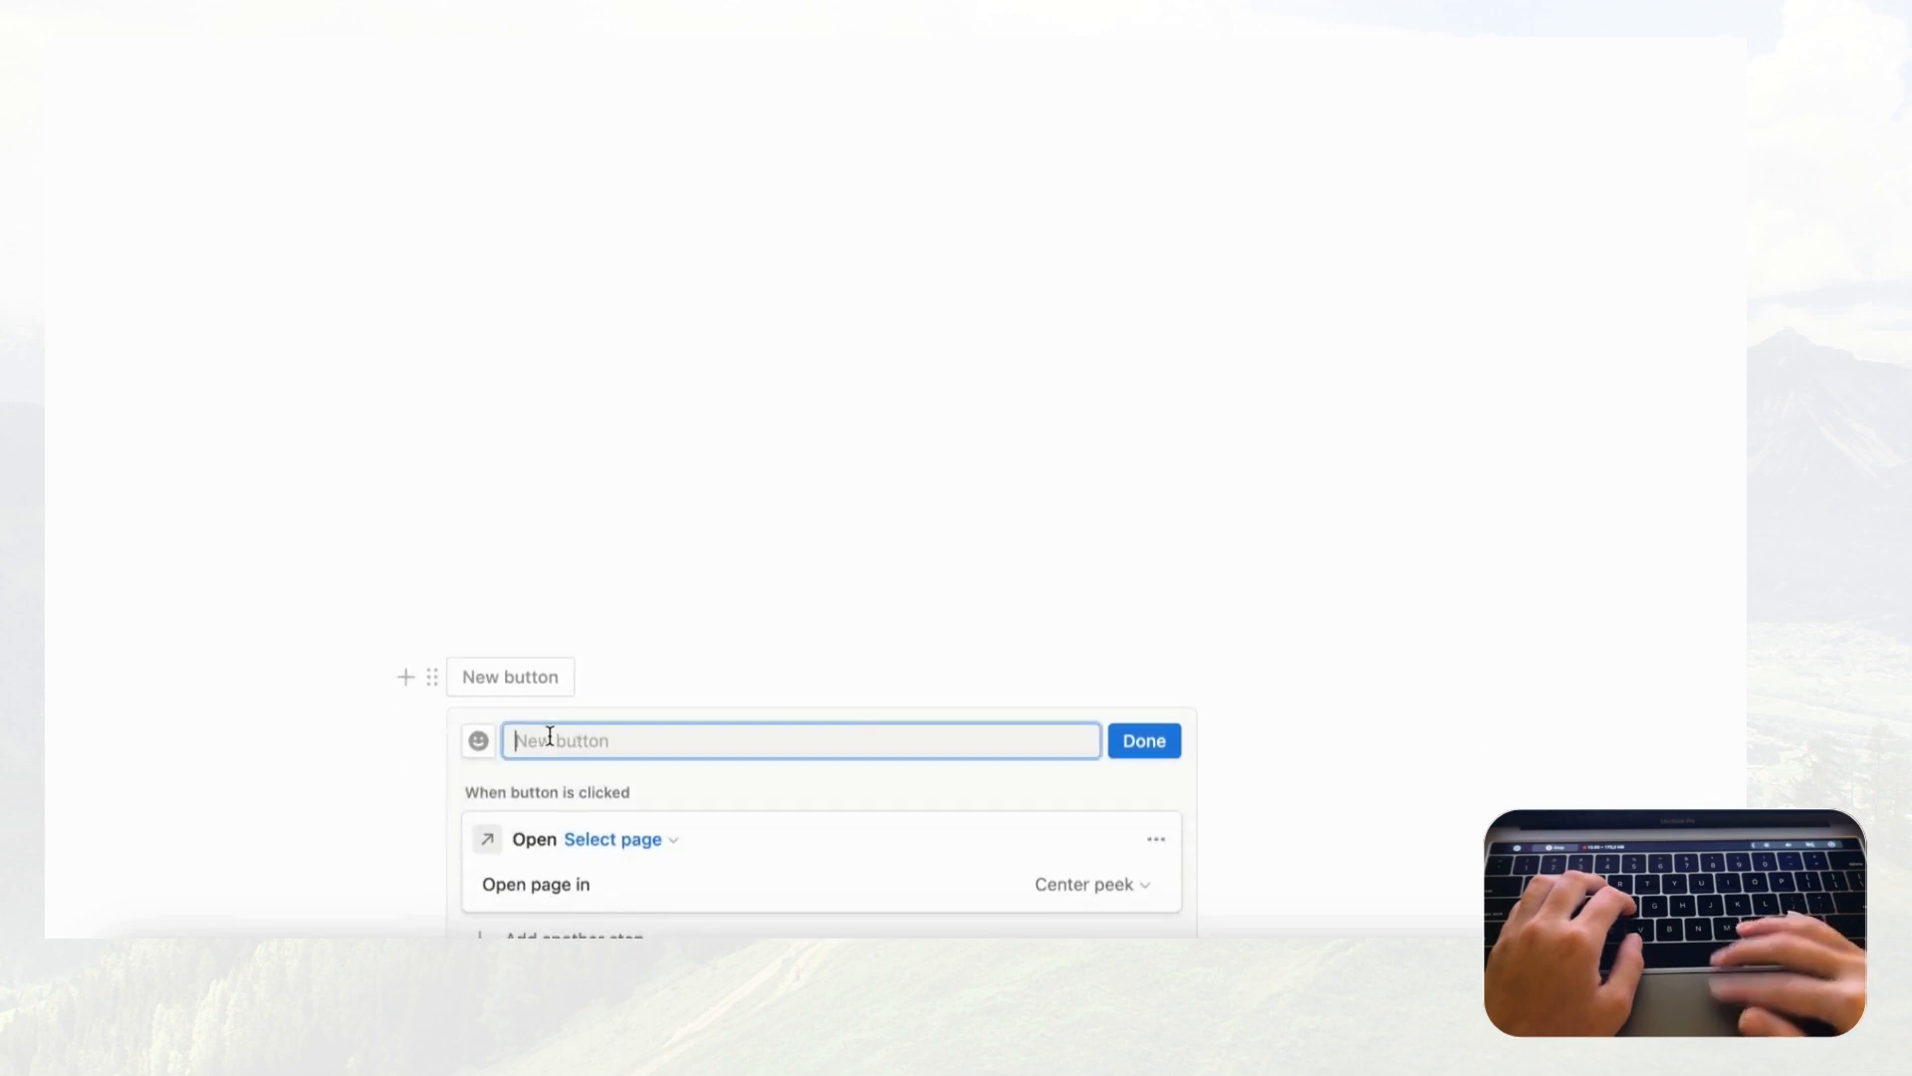
pyautogui.write('Return Home')
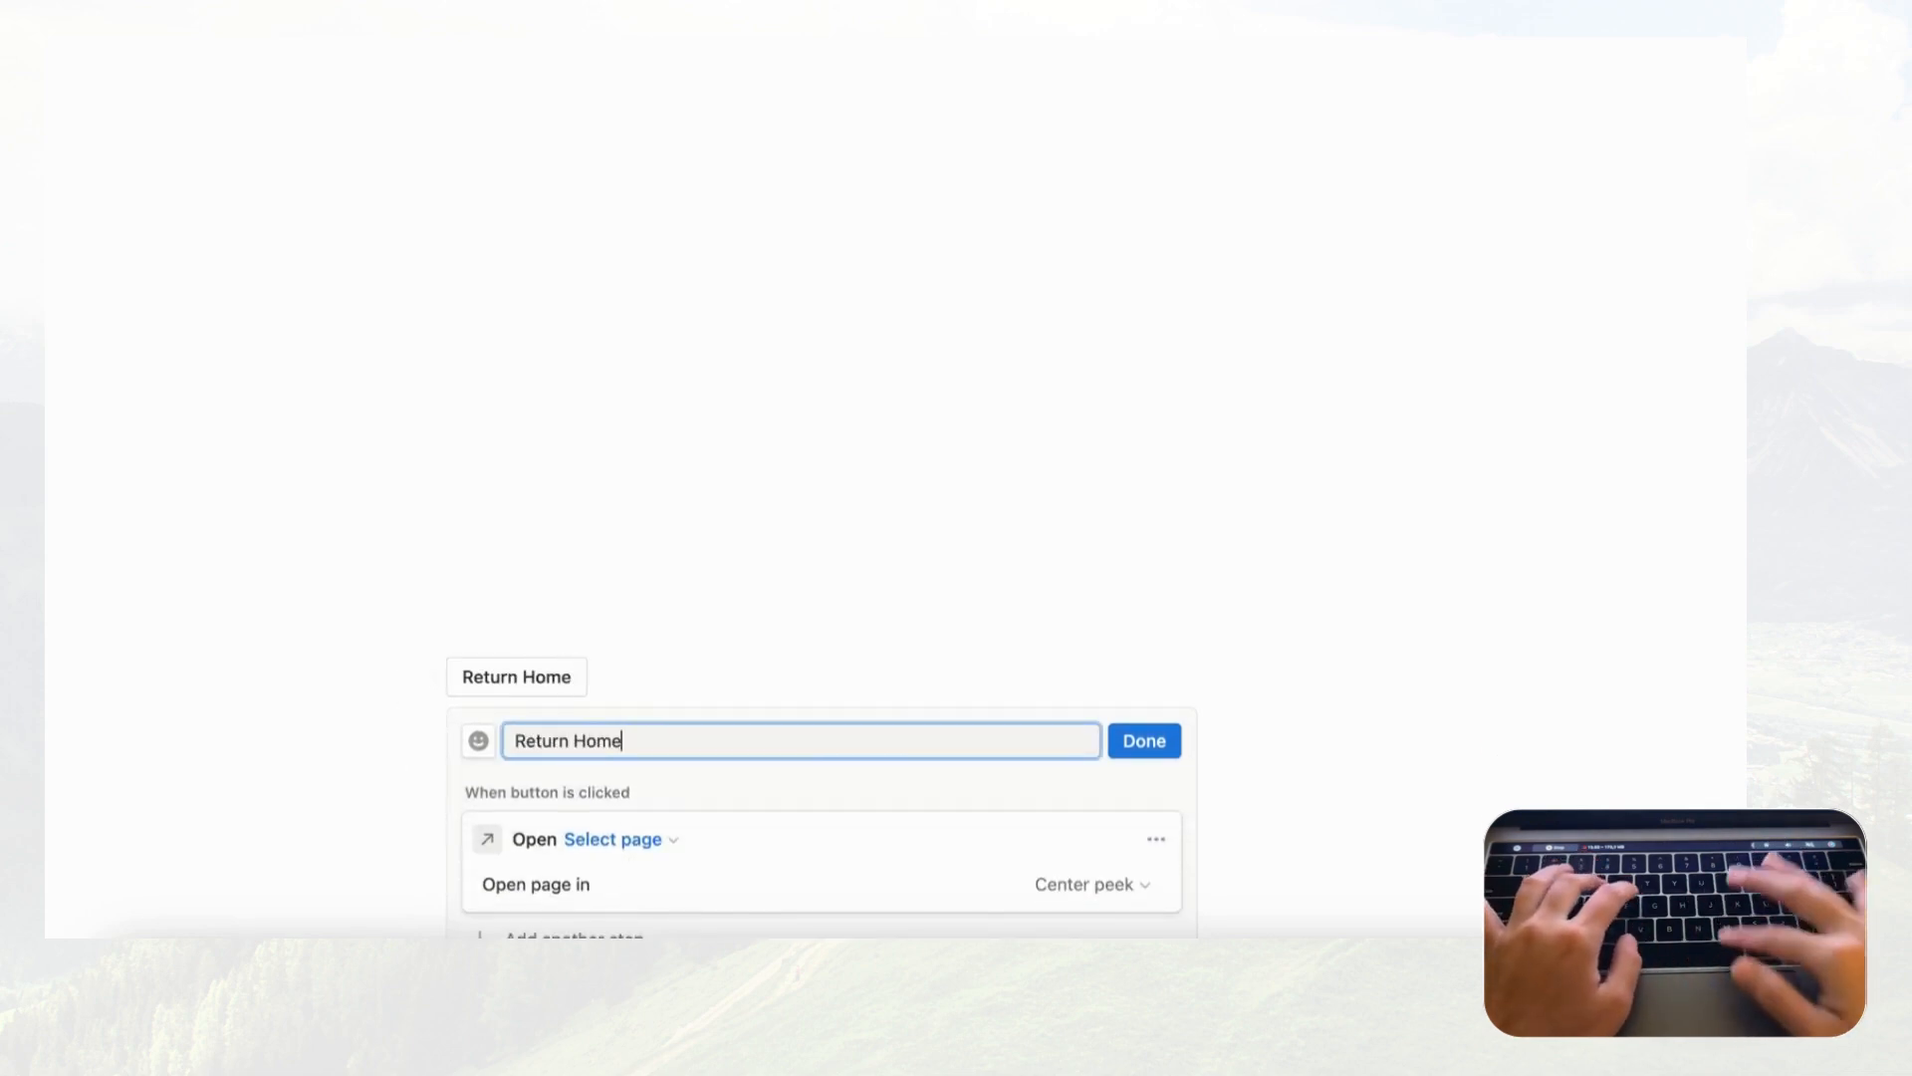
# Step: Search the icons for "home" and give the Return Home button a house icon
pyautogui.click(486, 742)
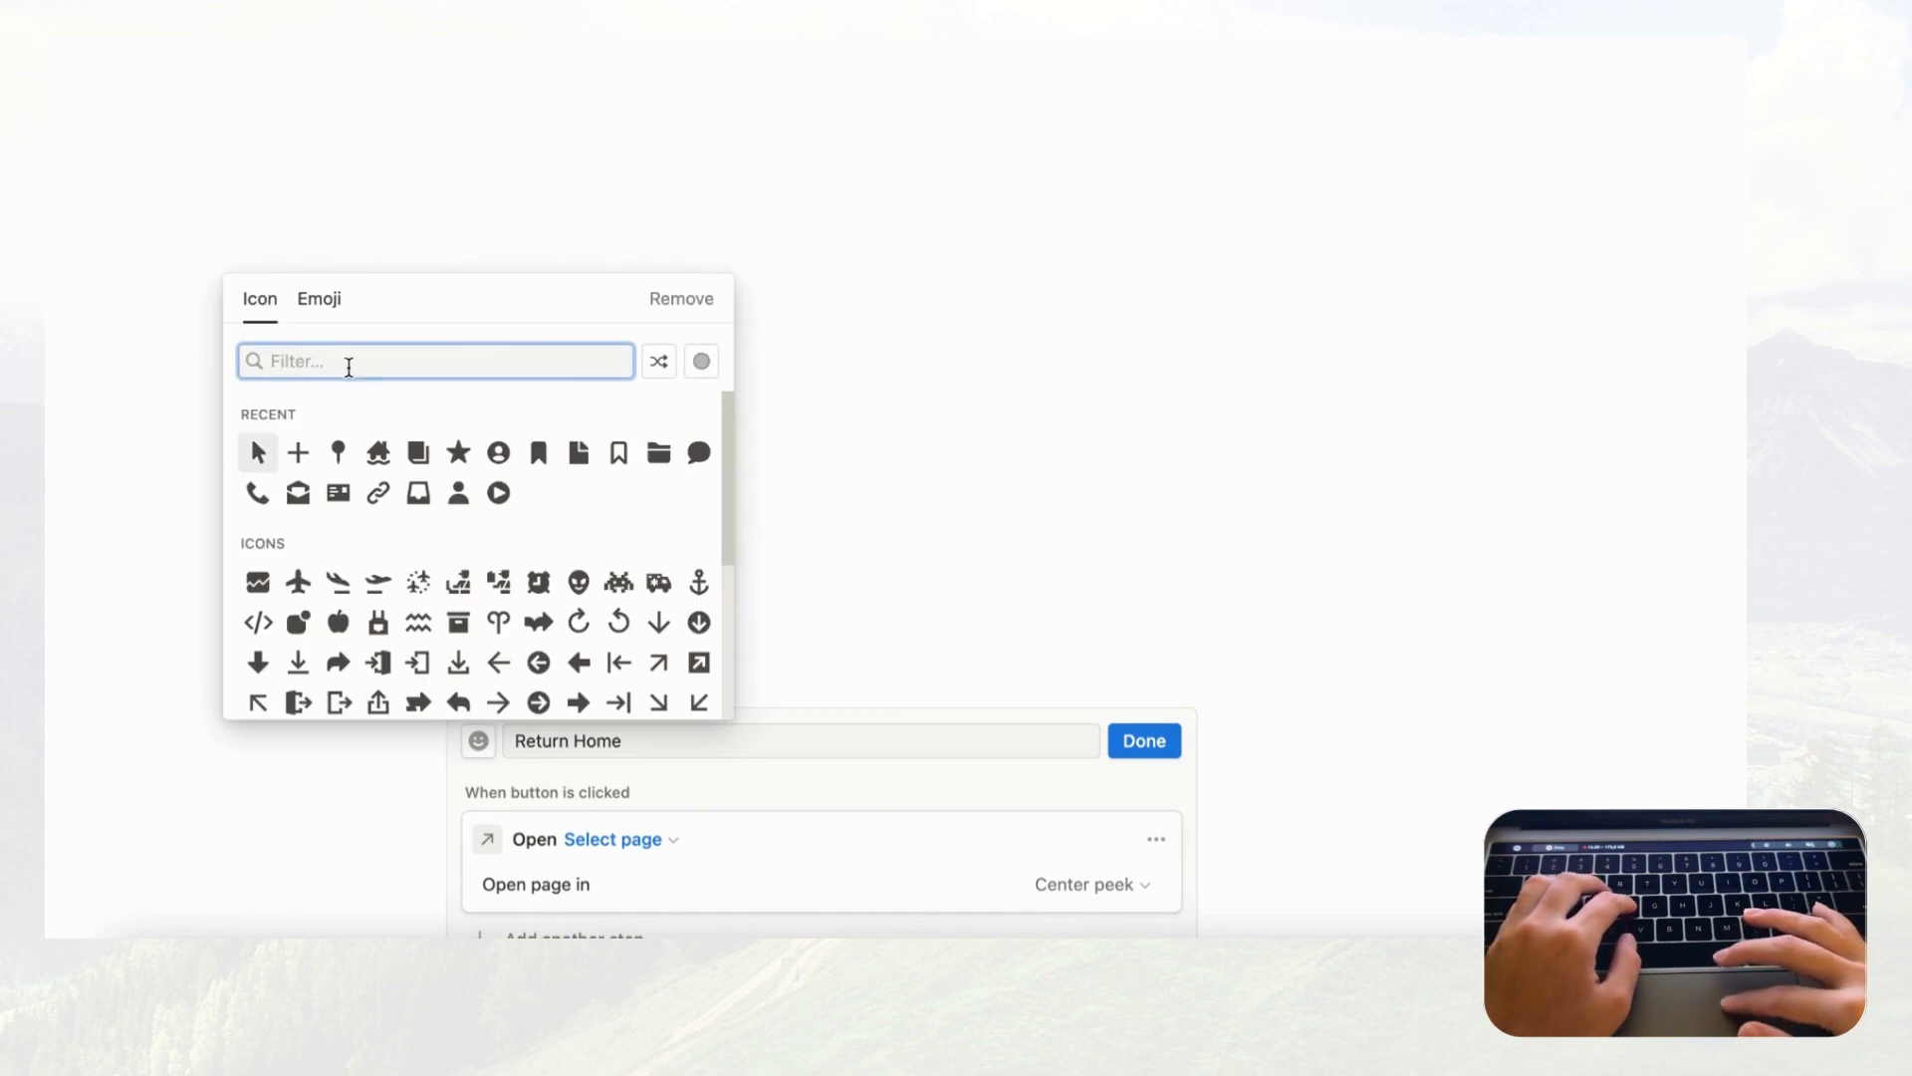
pyautogui.write('home')
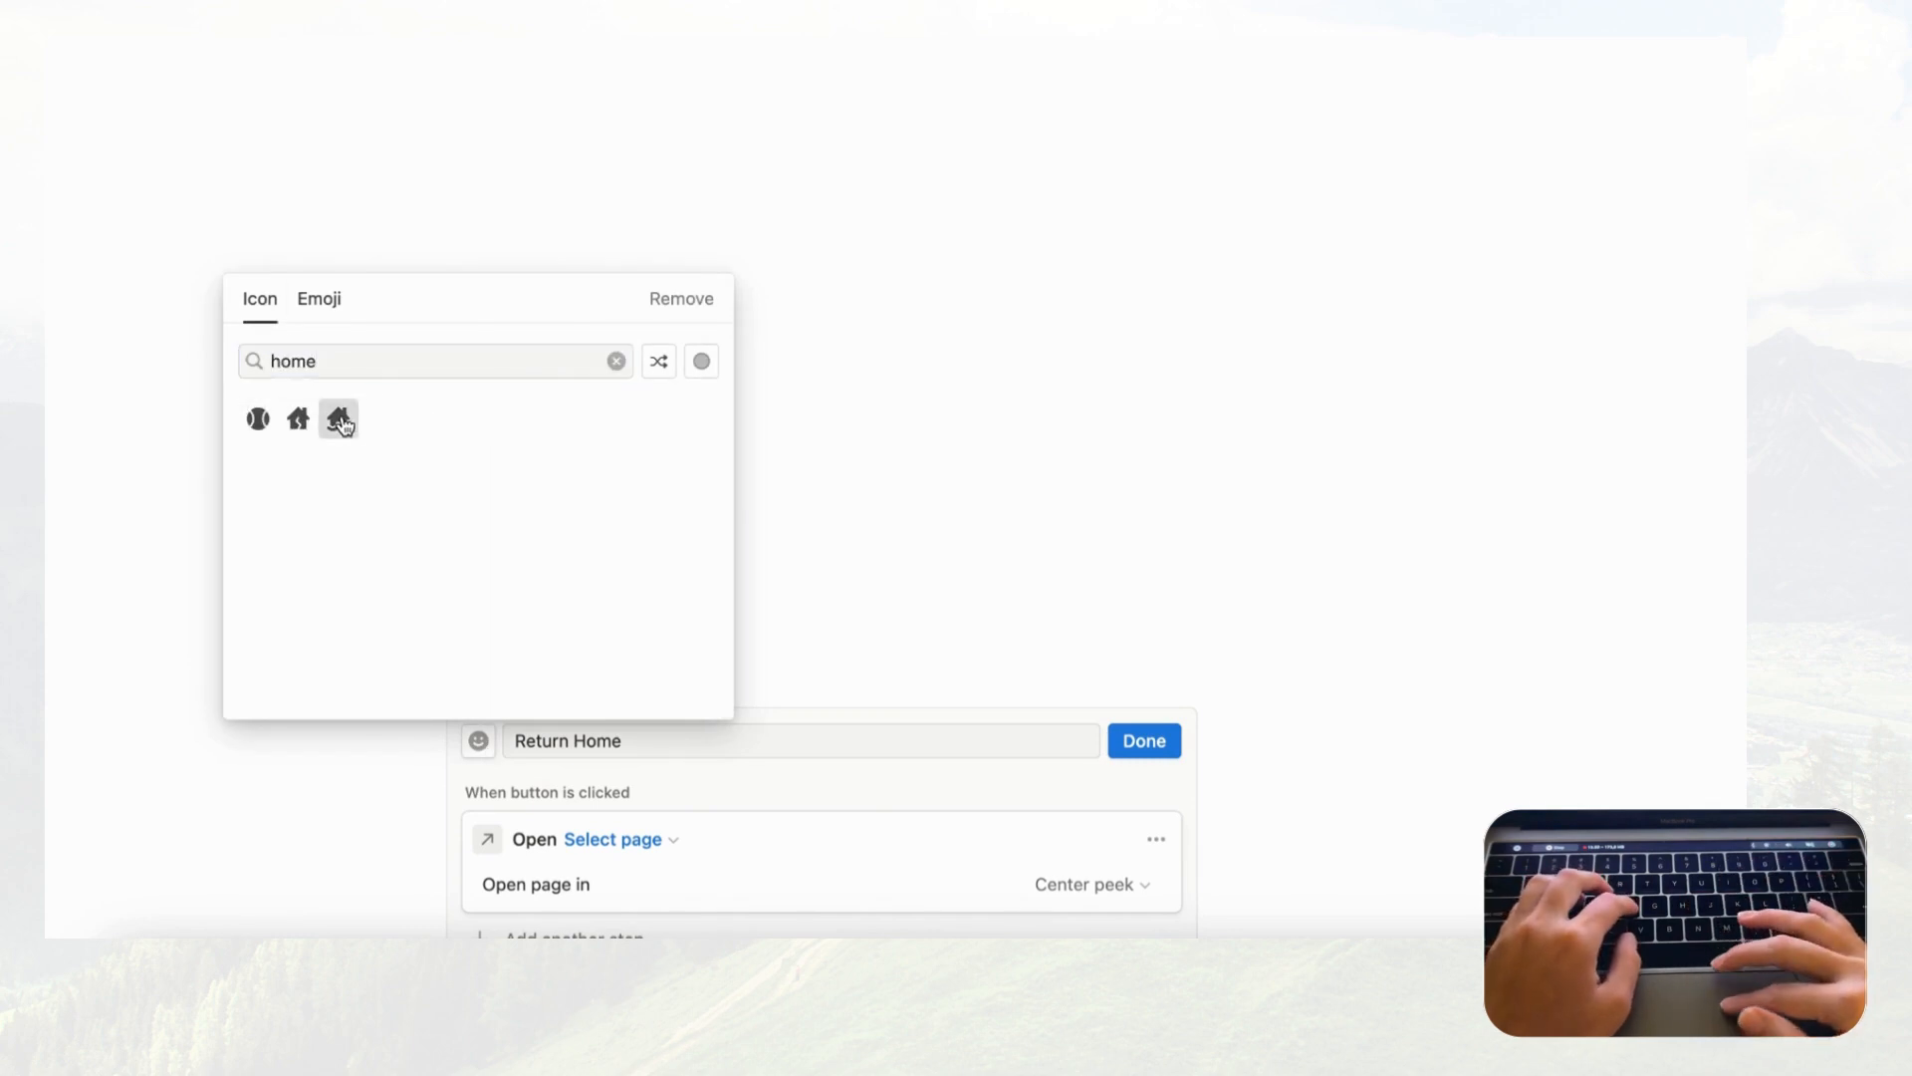
pyautogui.moveTo(338, 417)
pyautogui.click(257, 462)
# Step: Set the Return Home button to open Home Page as a full page, and save it
pyautogui.scroll(-2, 577, 778)
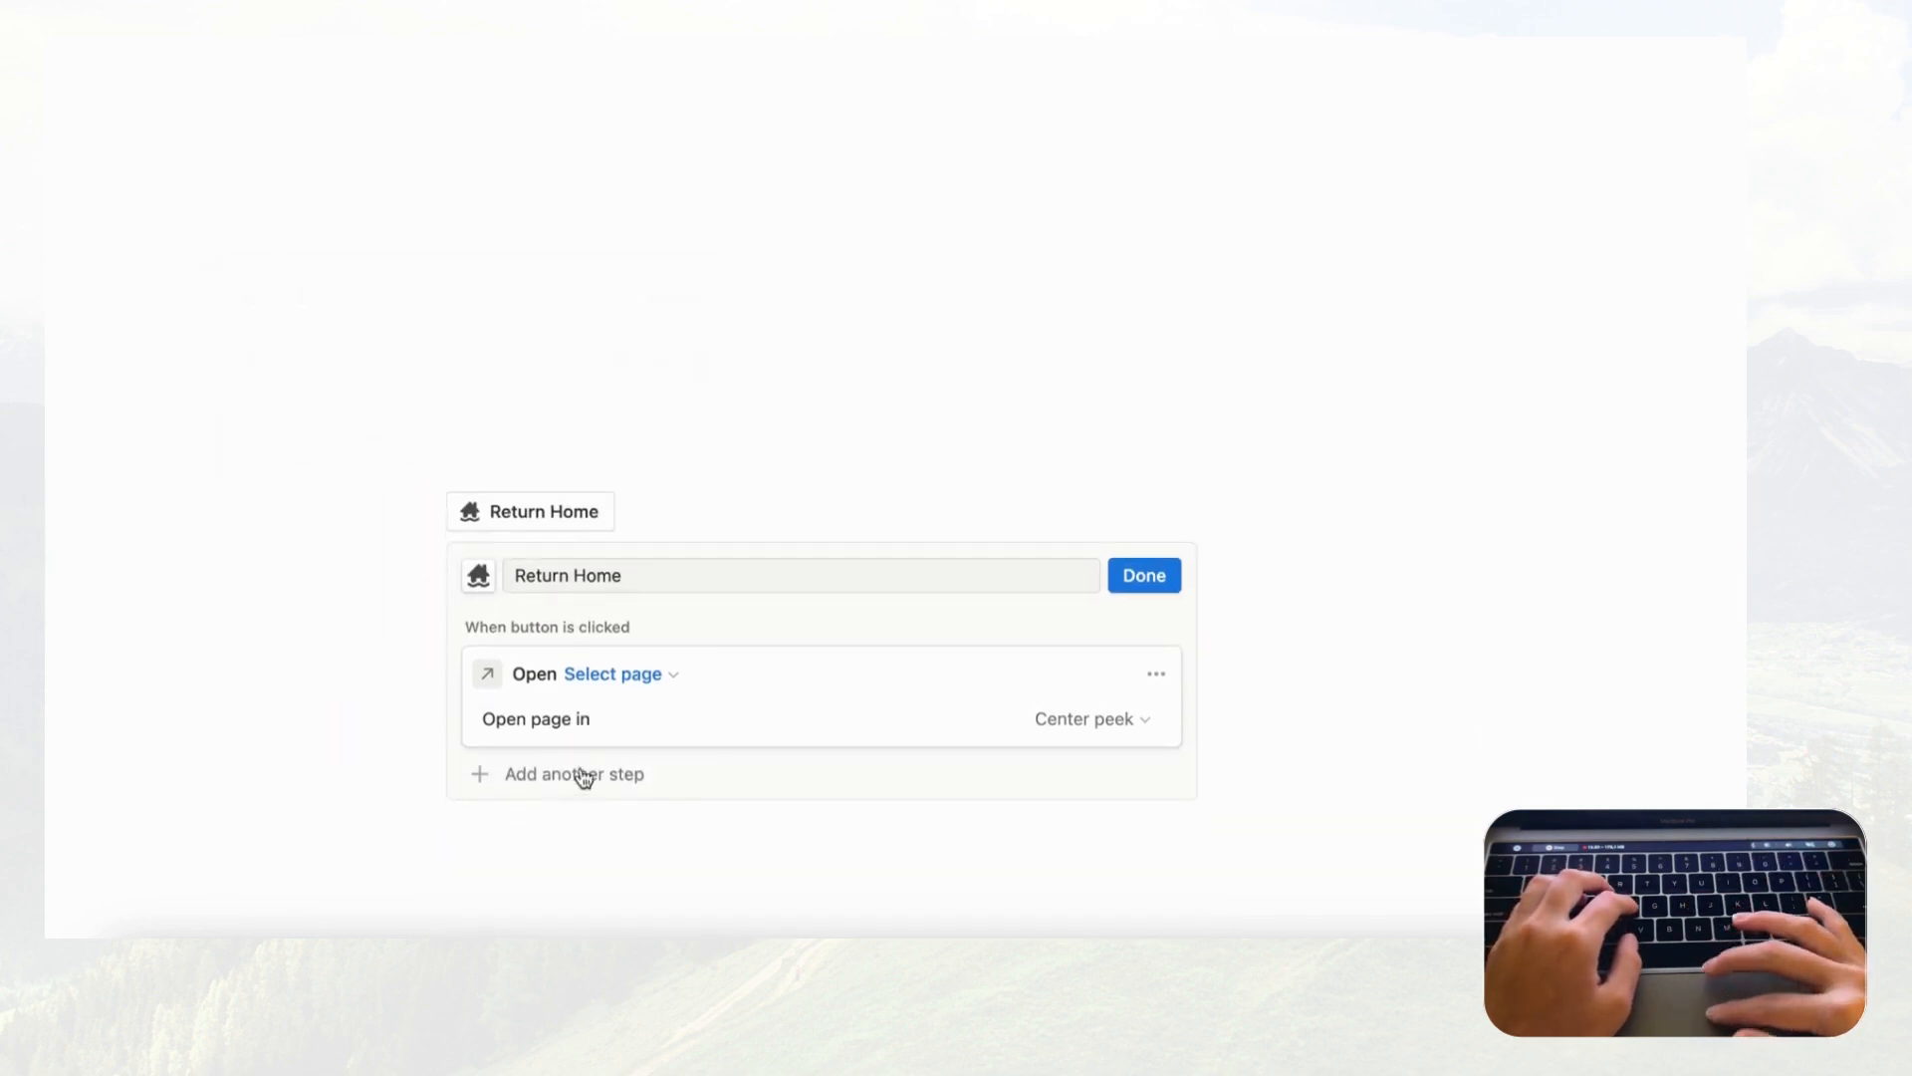
pyautogui.click(661, 674)
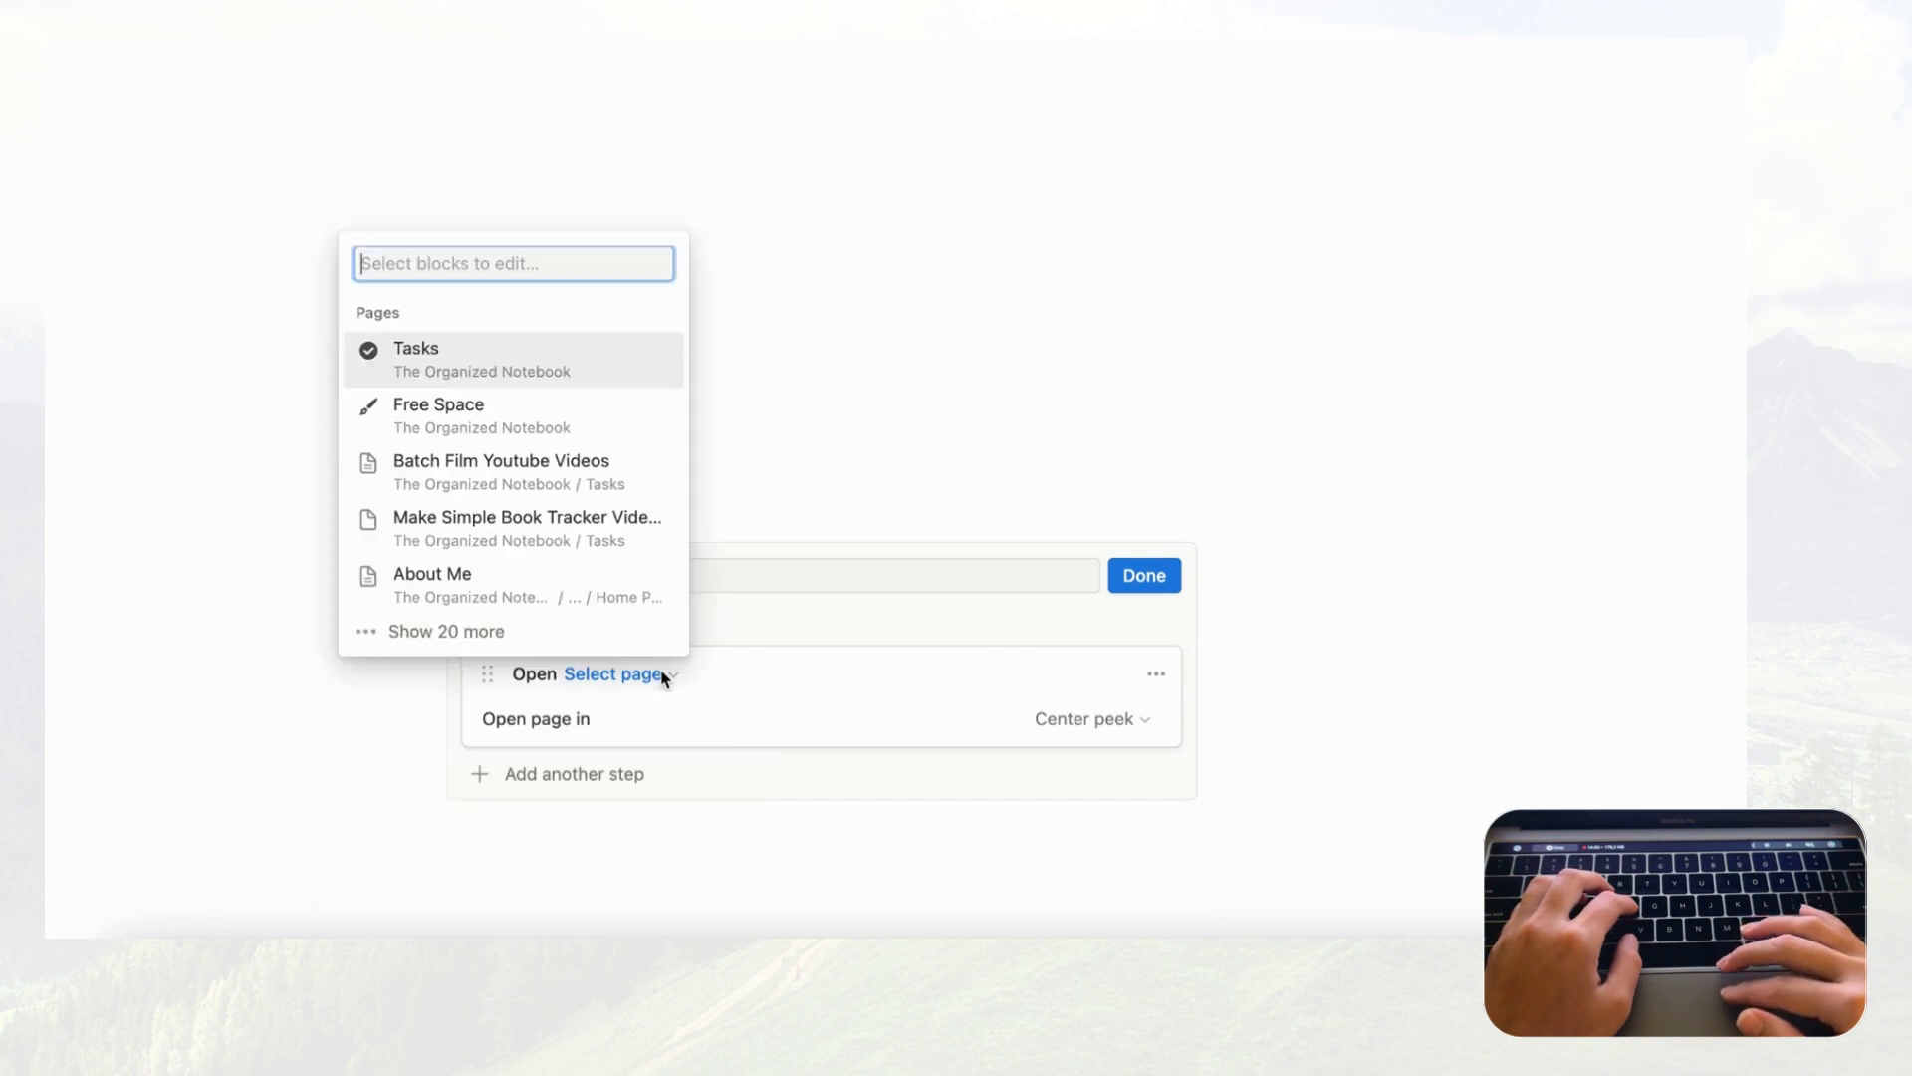
pyautogui.click(548, 262)
pyautogui.write('home page')
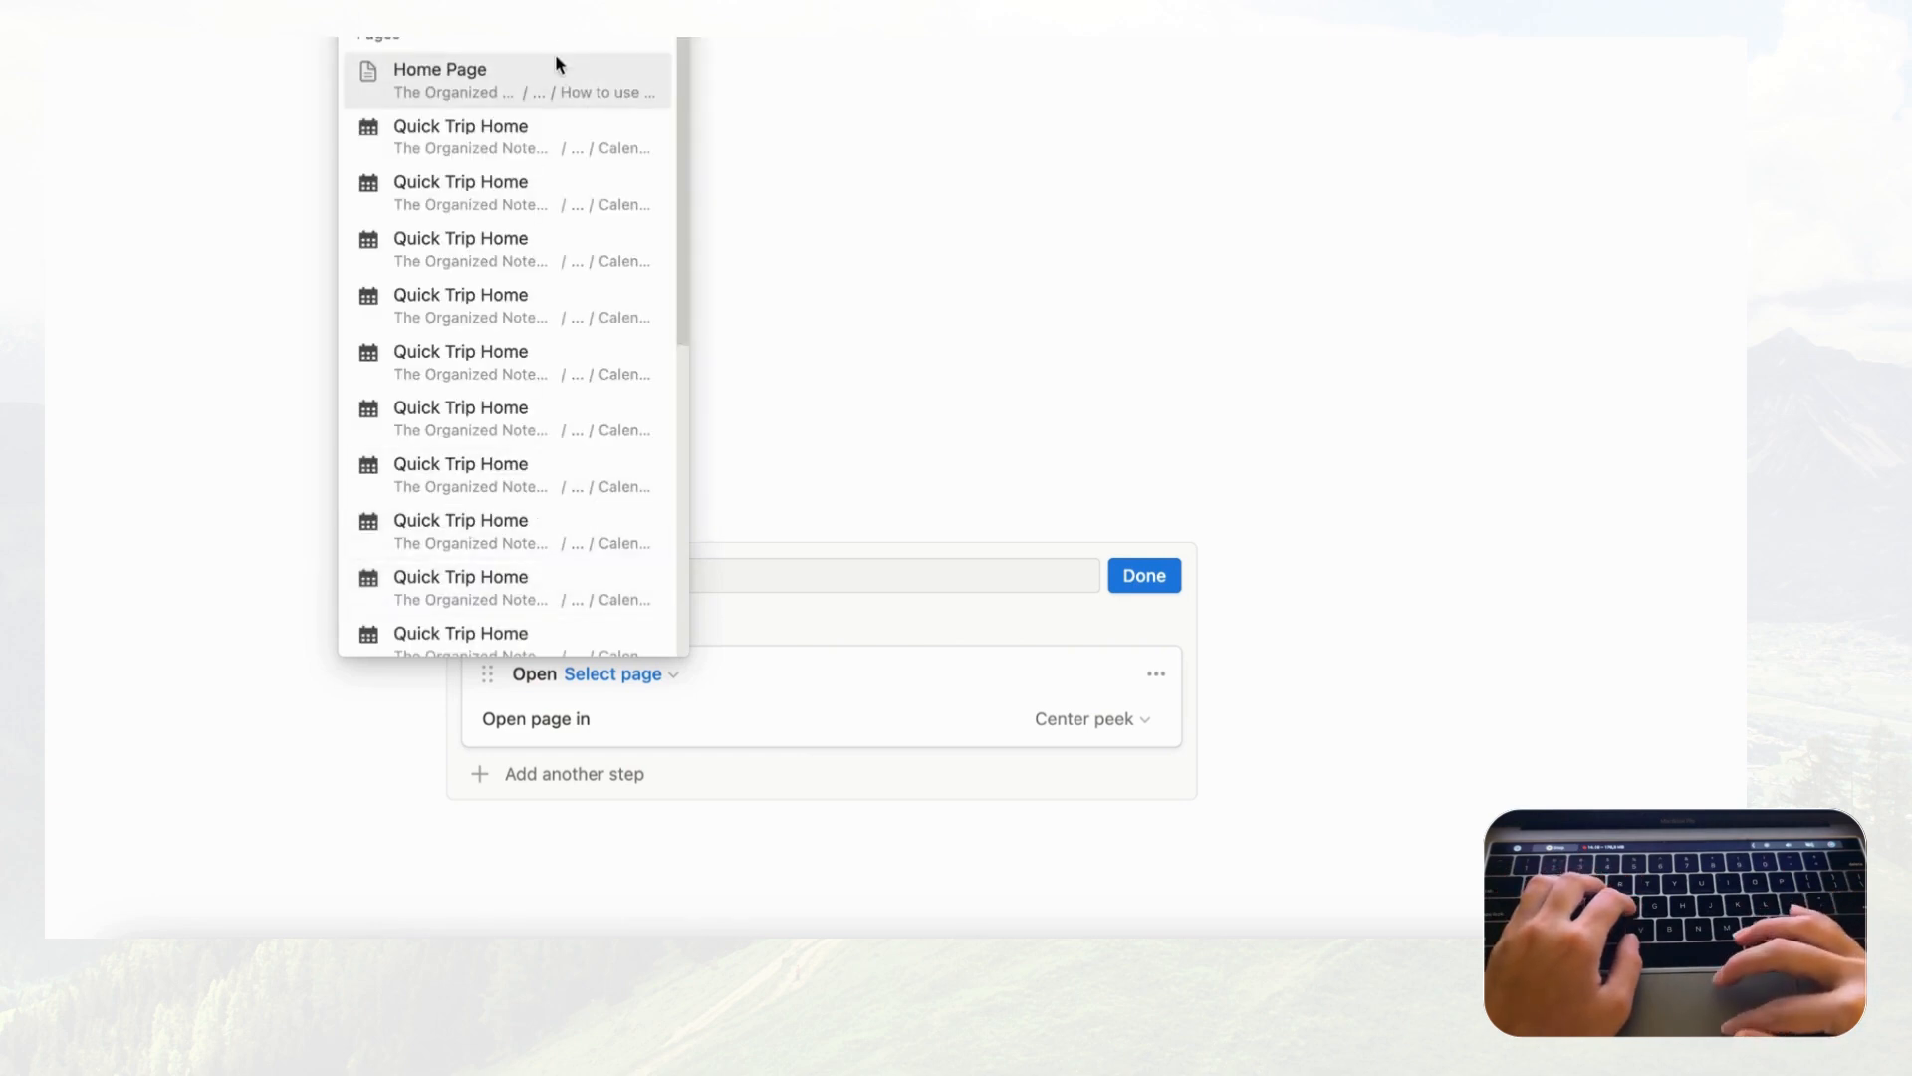
pyautogui.click(555, 66)
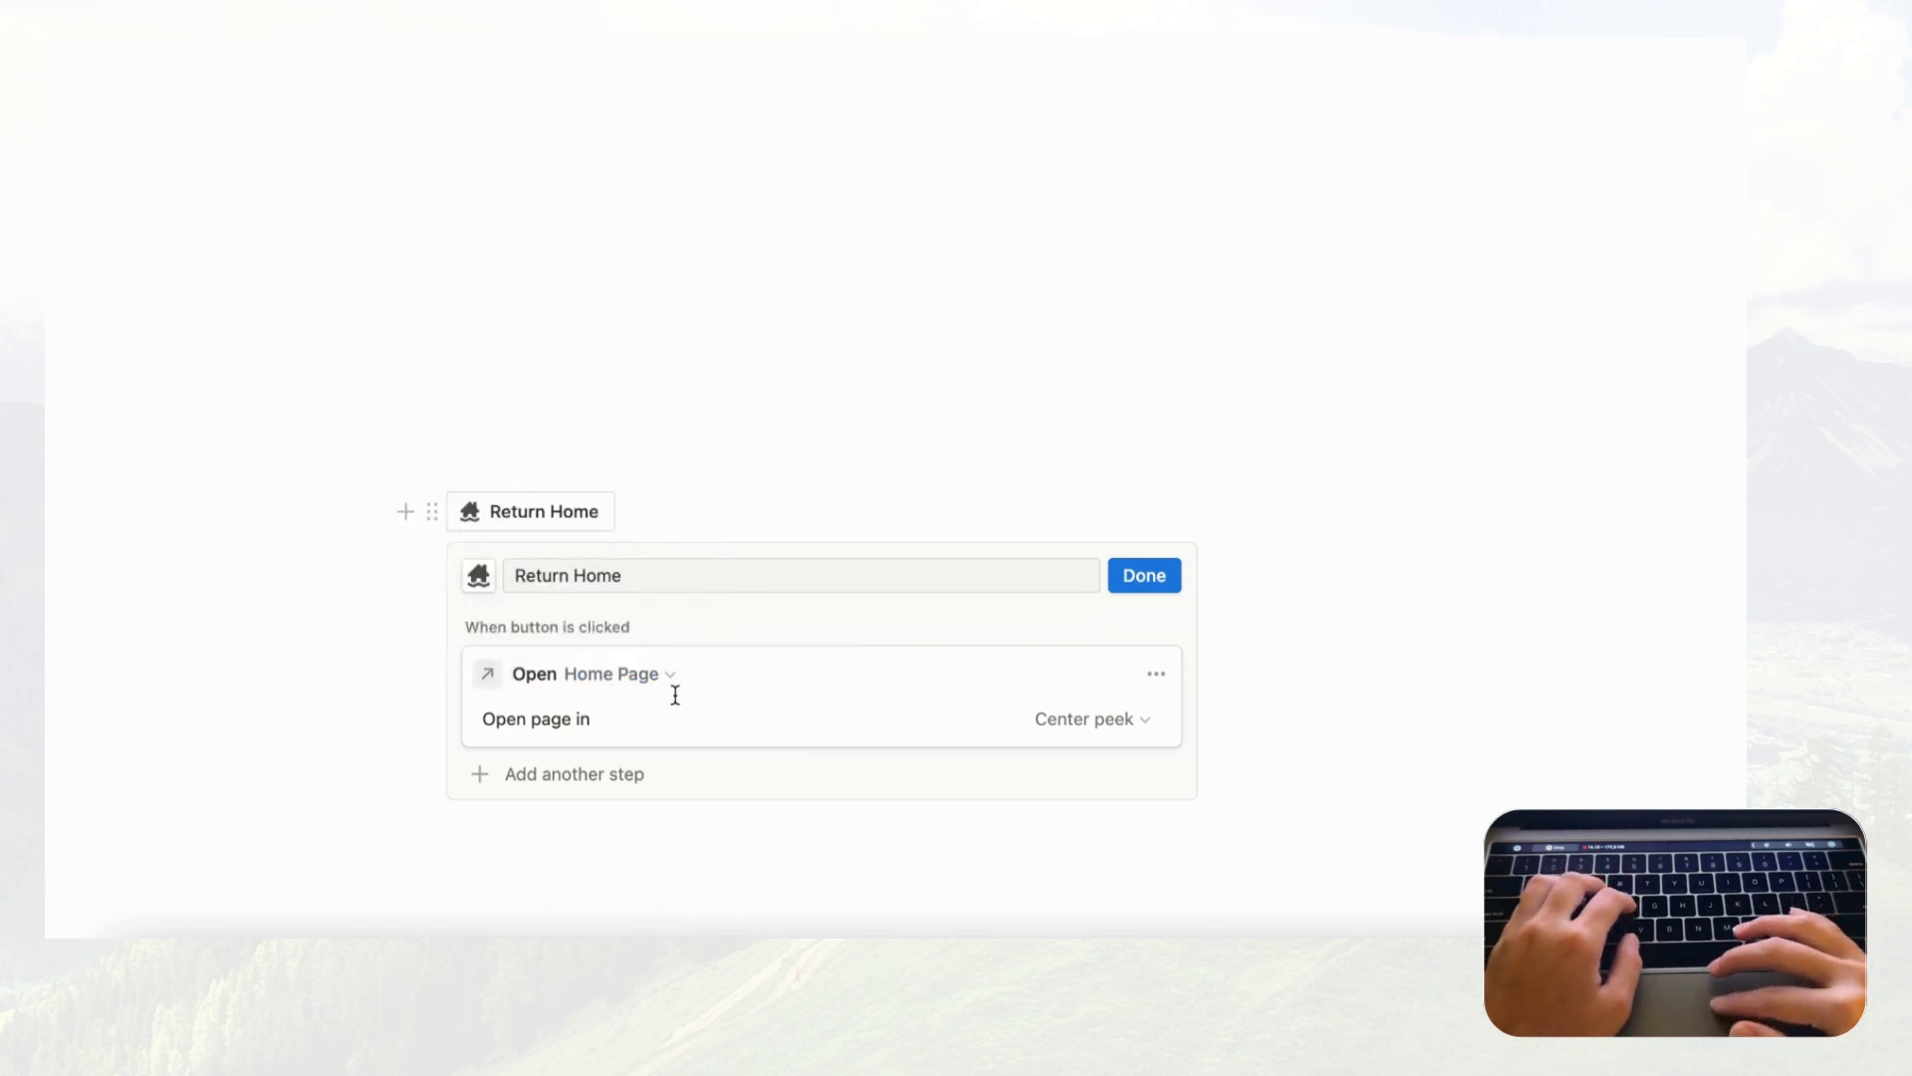
pyautogui.click(1141, 719)
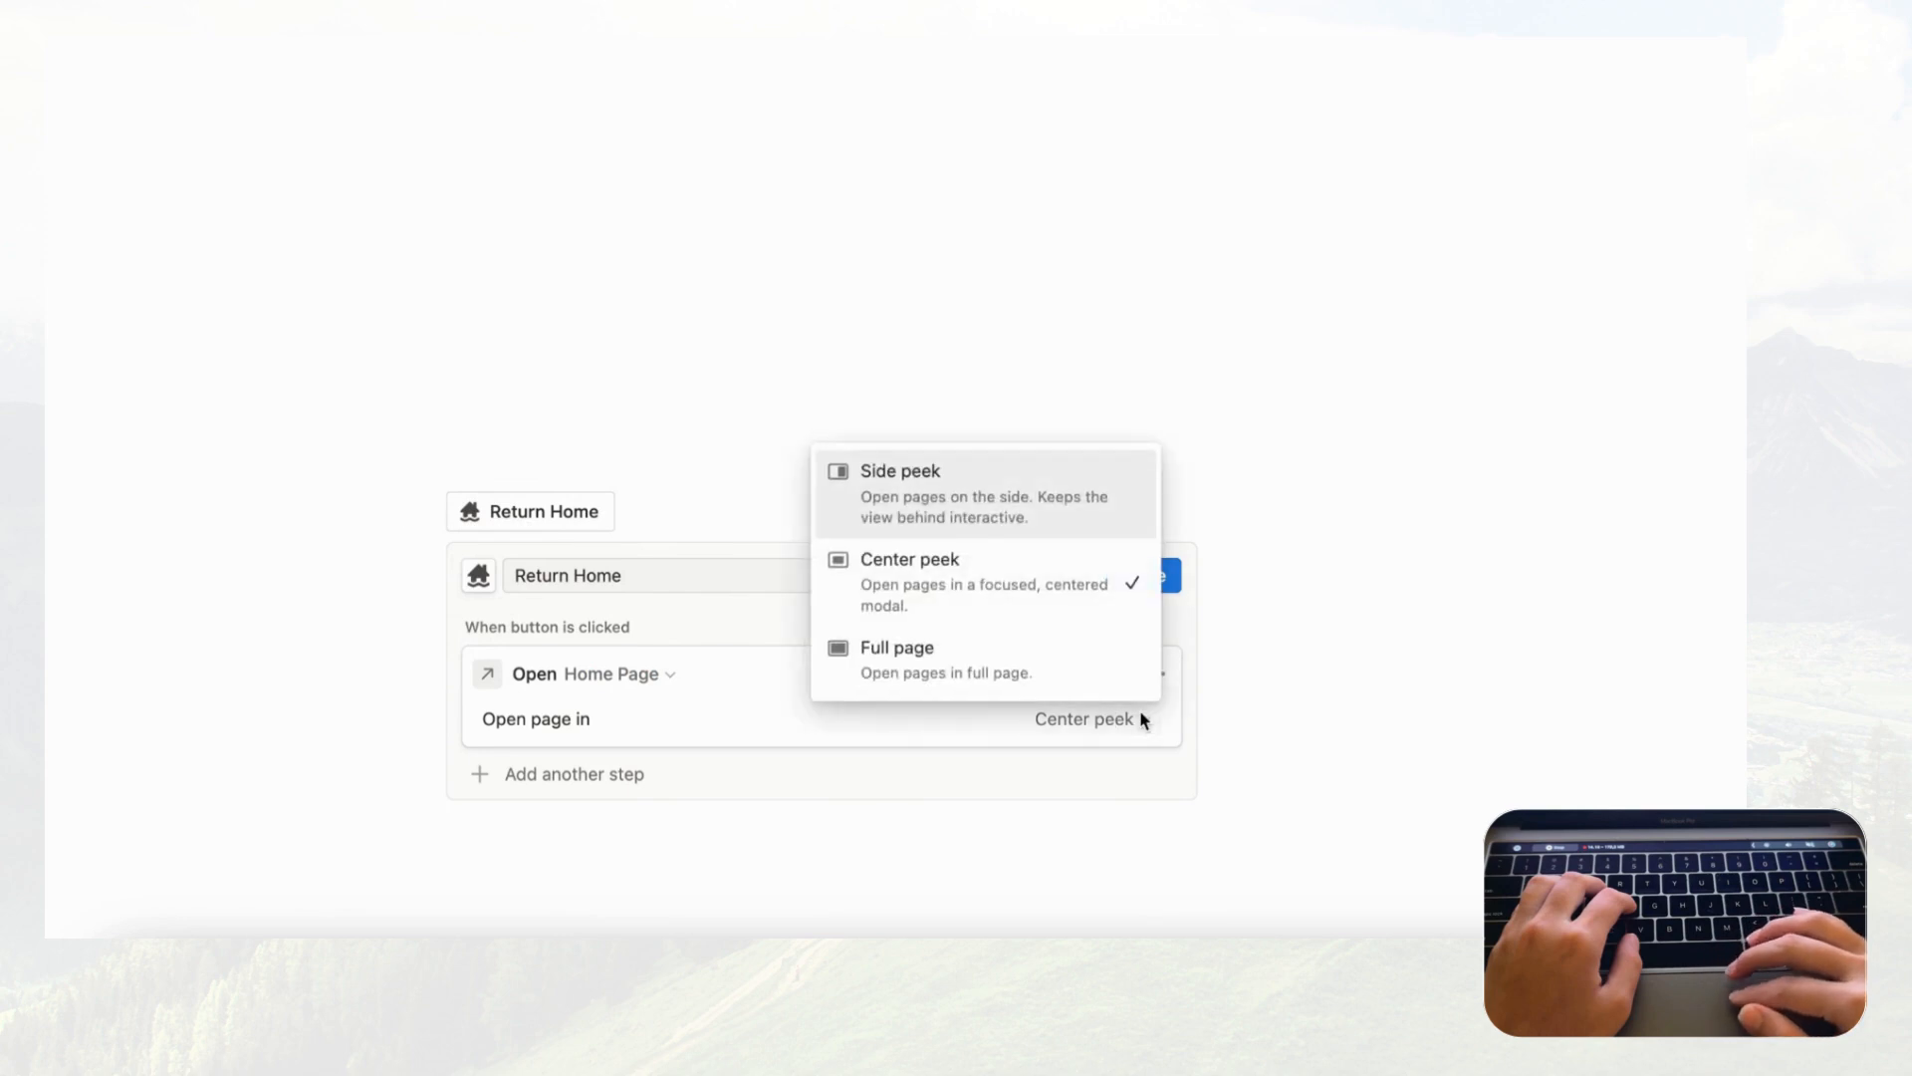
pyautogui.click(1004, 667)
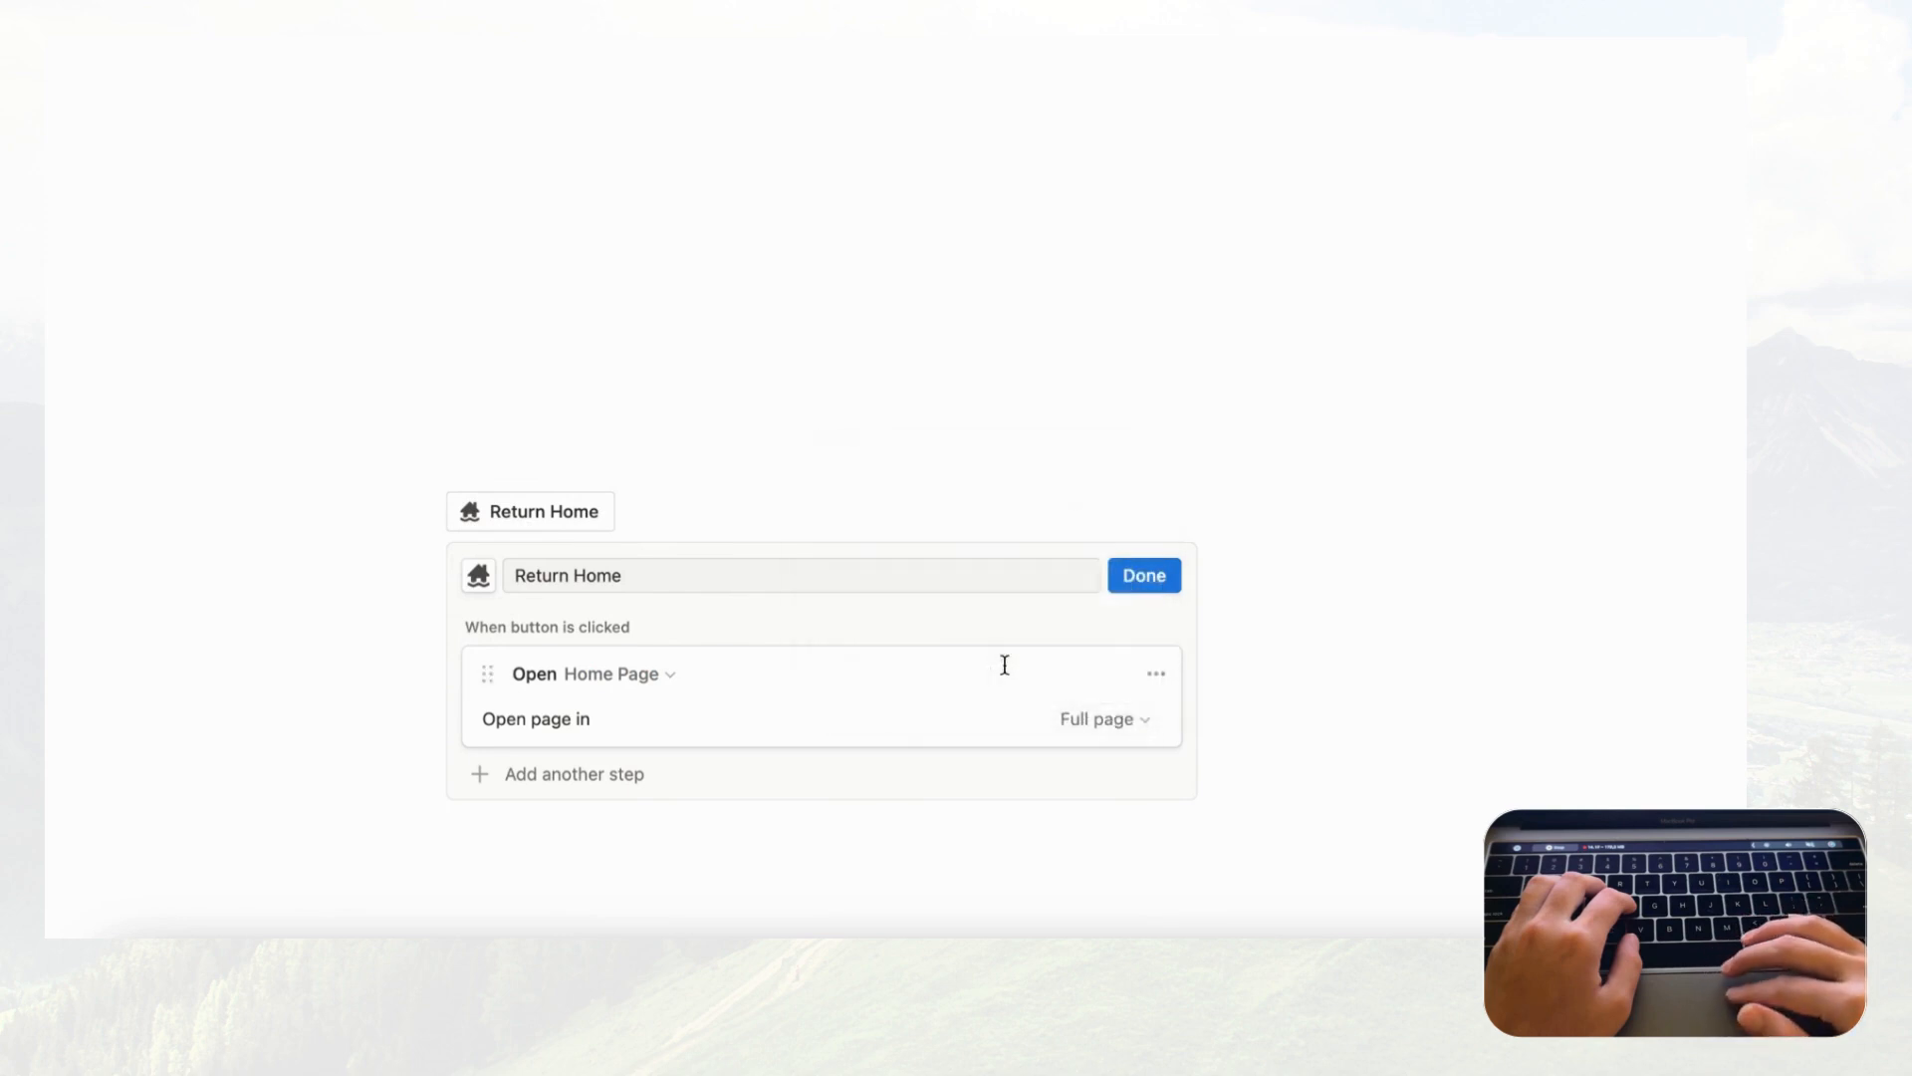
pyautogui.click(1148, 578)
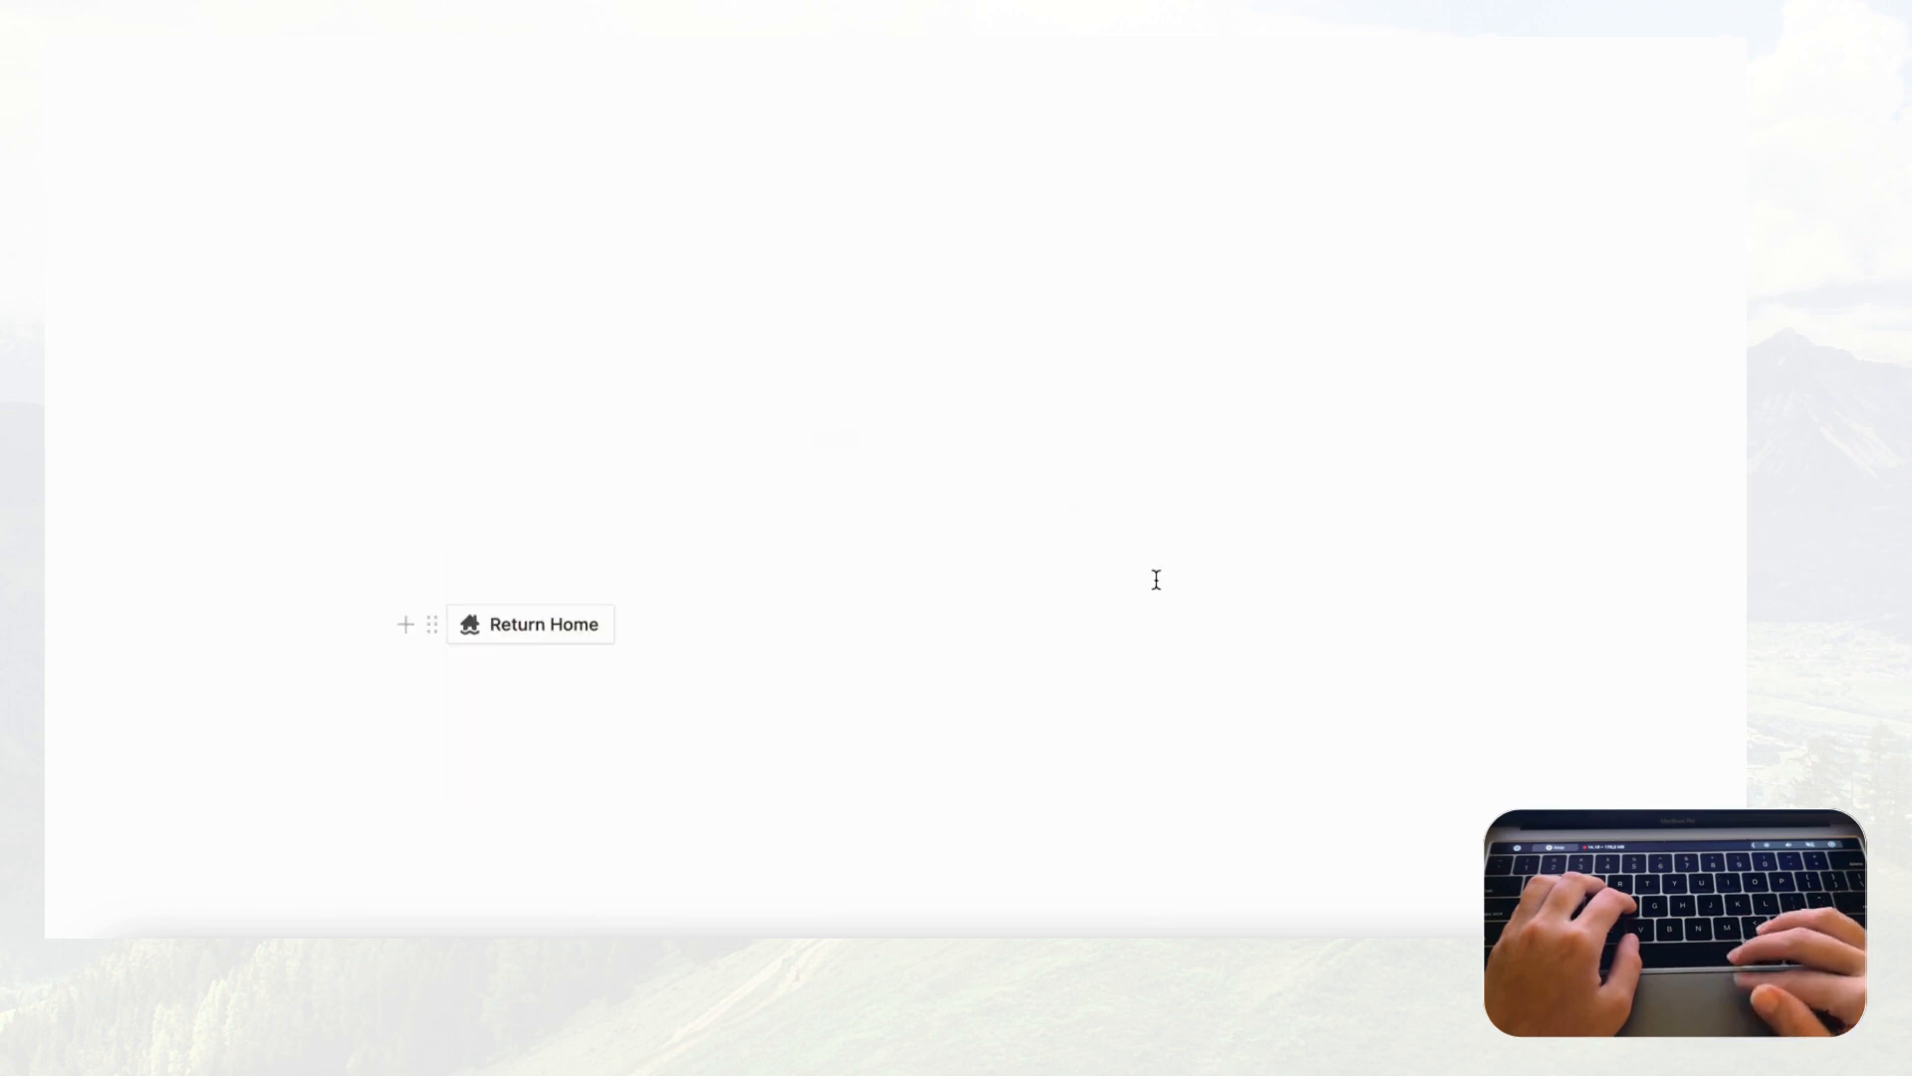
# Step: Add blank lines around the end of the About Me page and run the Return Home button
pyautogui.press('Return')
pyautogui.press('Return')
pyautogui.press('Return')
pyautogui.press('Return')
pyautogui.press('Return')
pyautogui.press('Return')
pyautogui.press('Return')
pyautogui.scroll(-3, 747, 438)
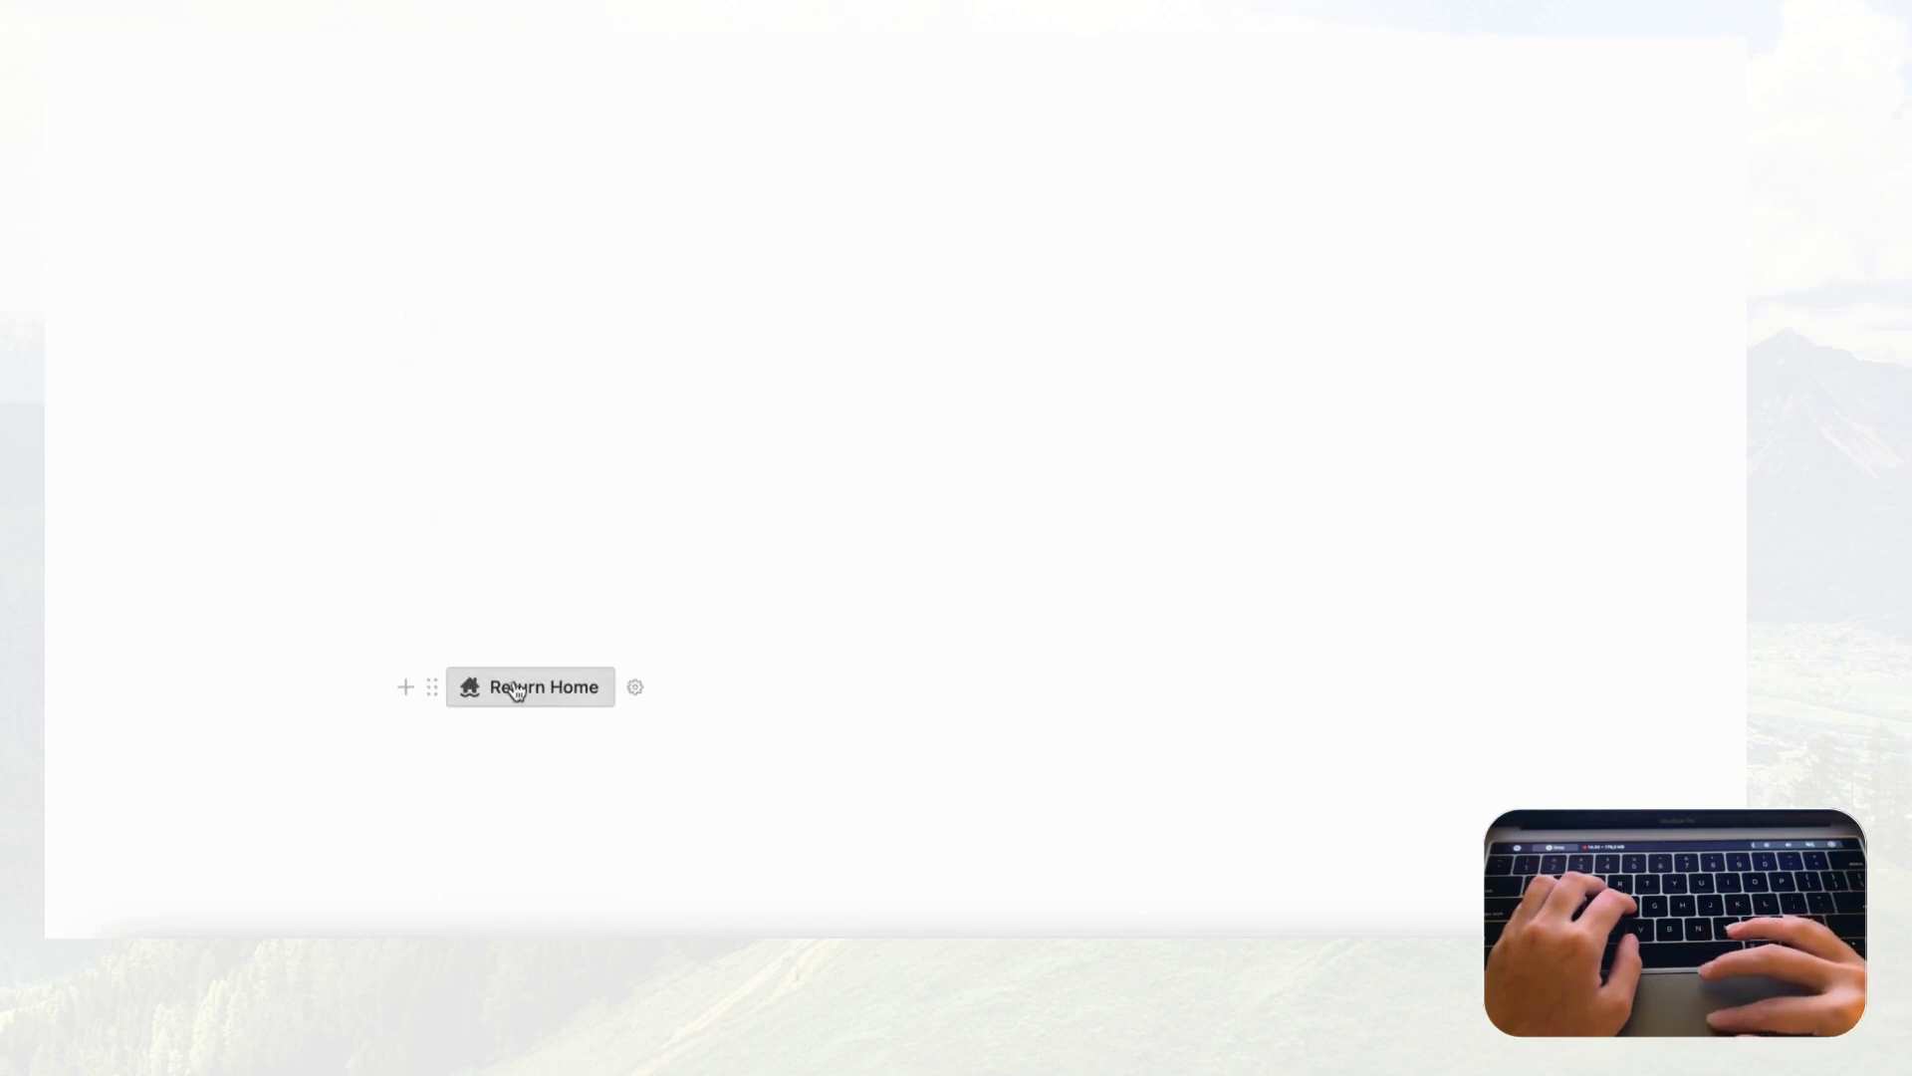
pyautogui.click(576, 693)
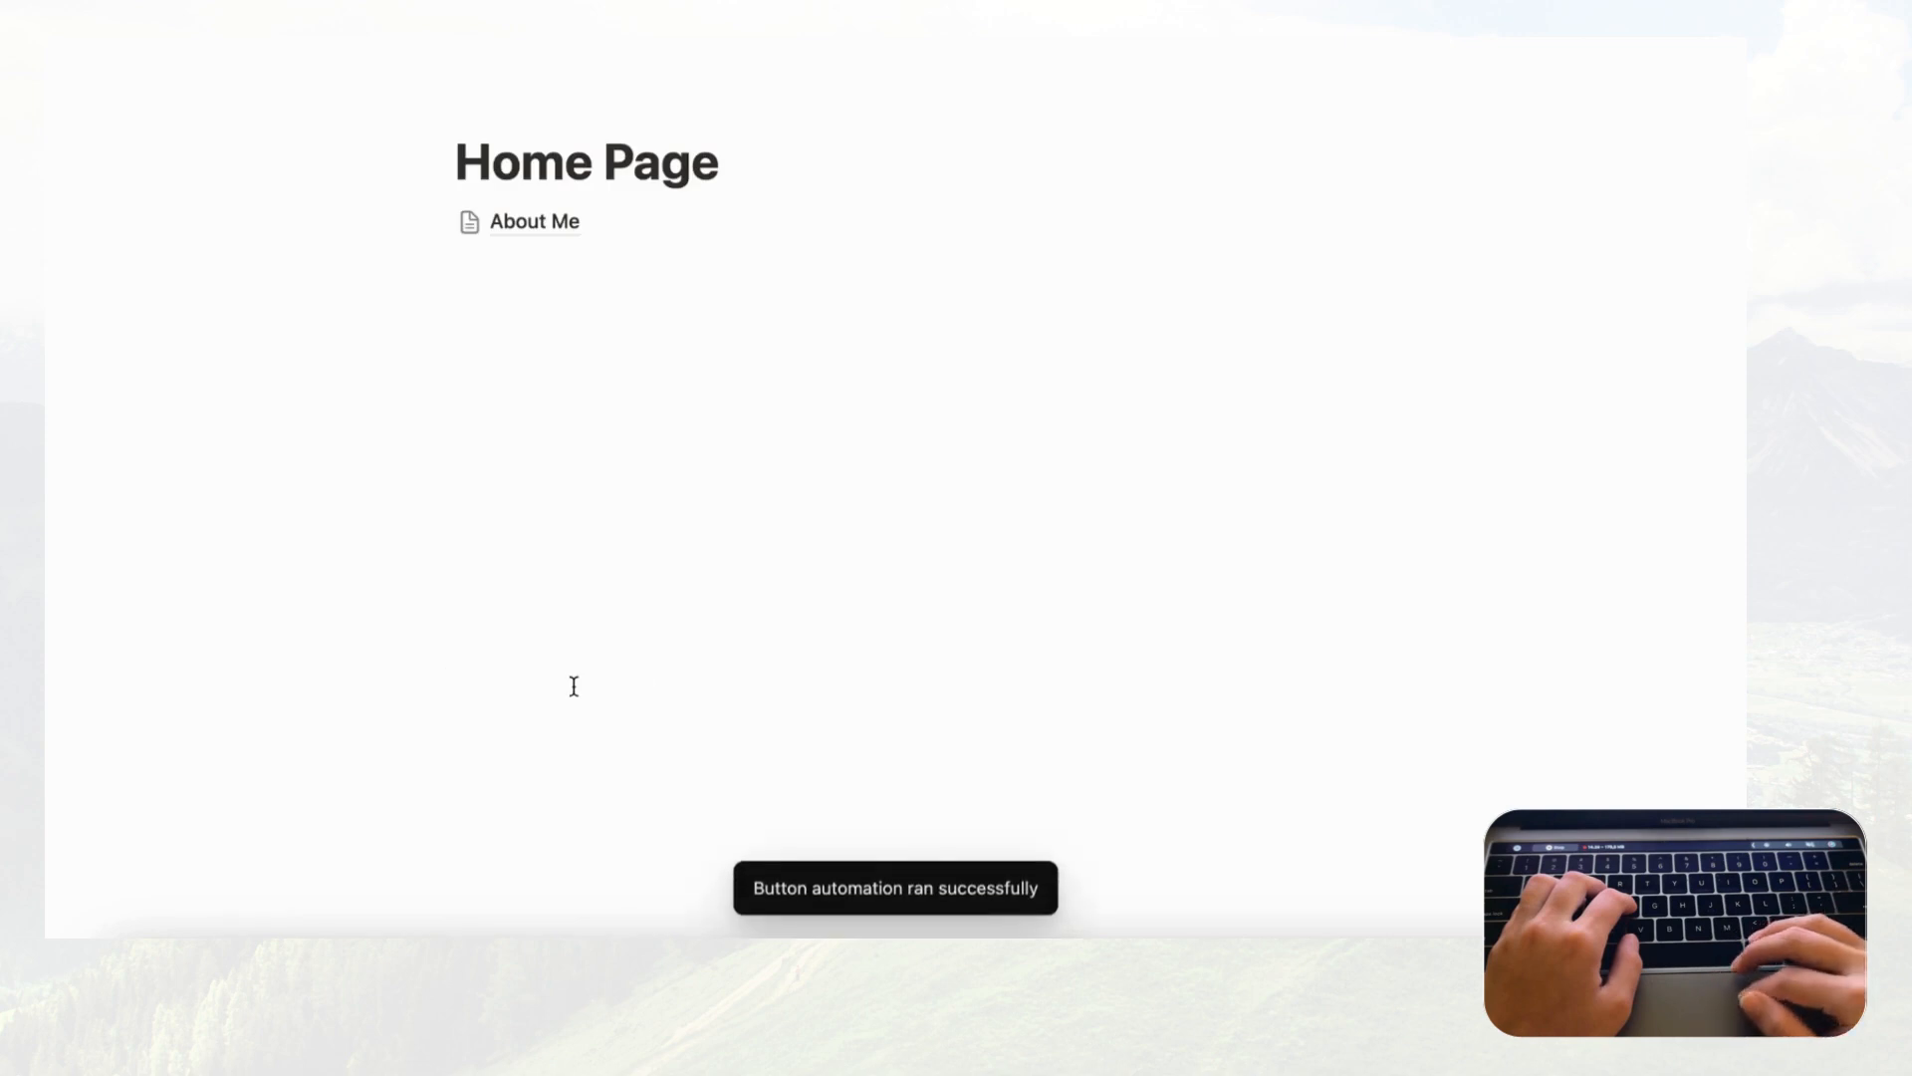